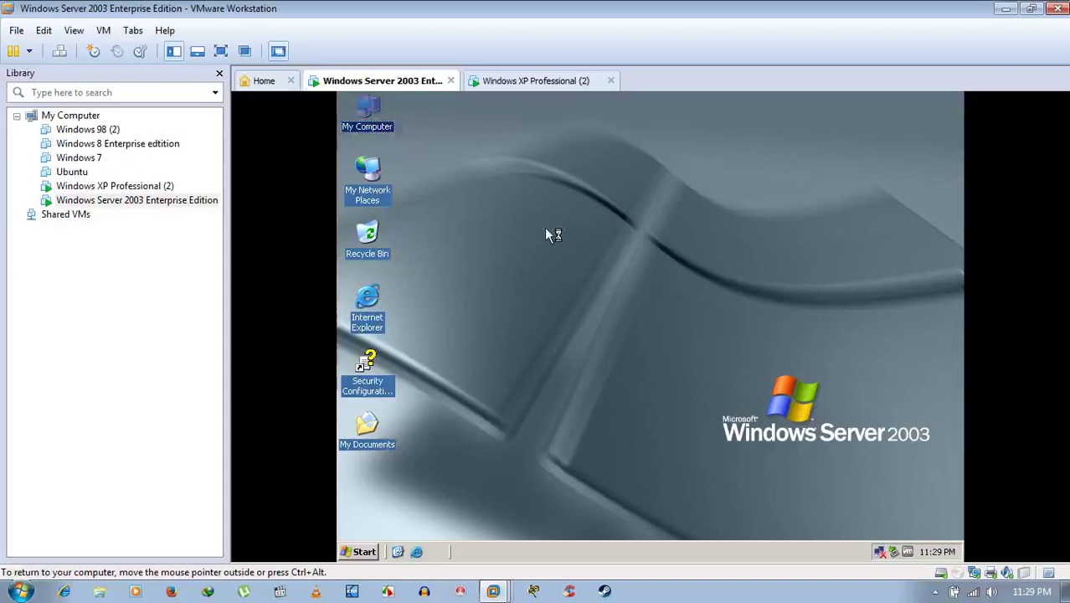
# Review Server 2003's computer name, NetBIOS name and WORKGROUP membership without changes, then switch to the XP VM.
pyautogui.click(528, 156)
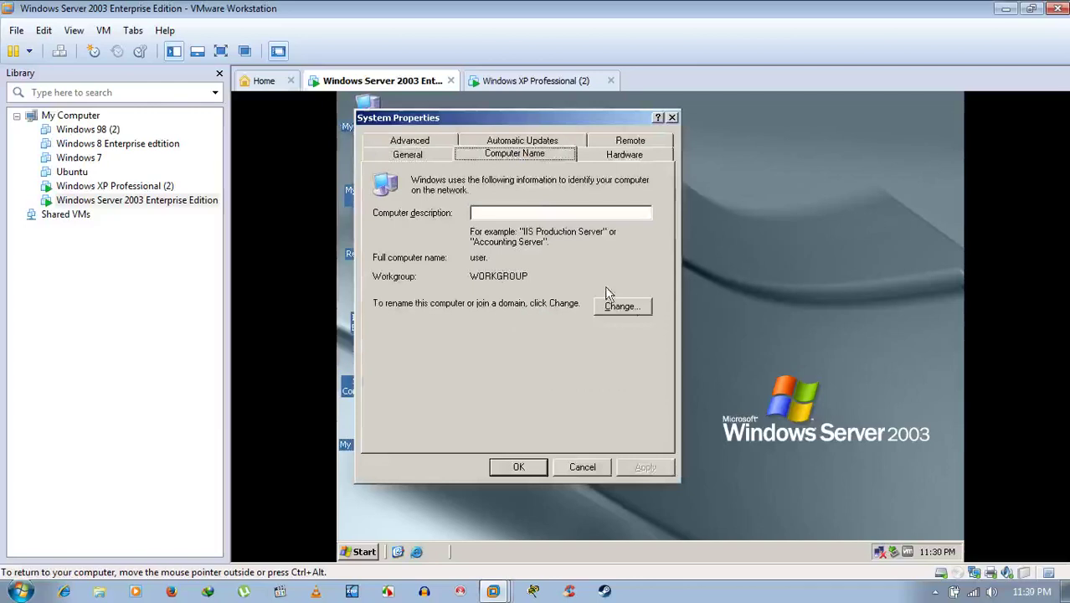
pyautogui.click(637, 306)
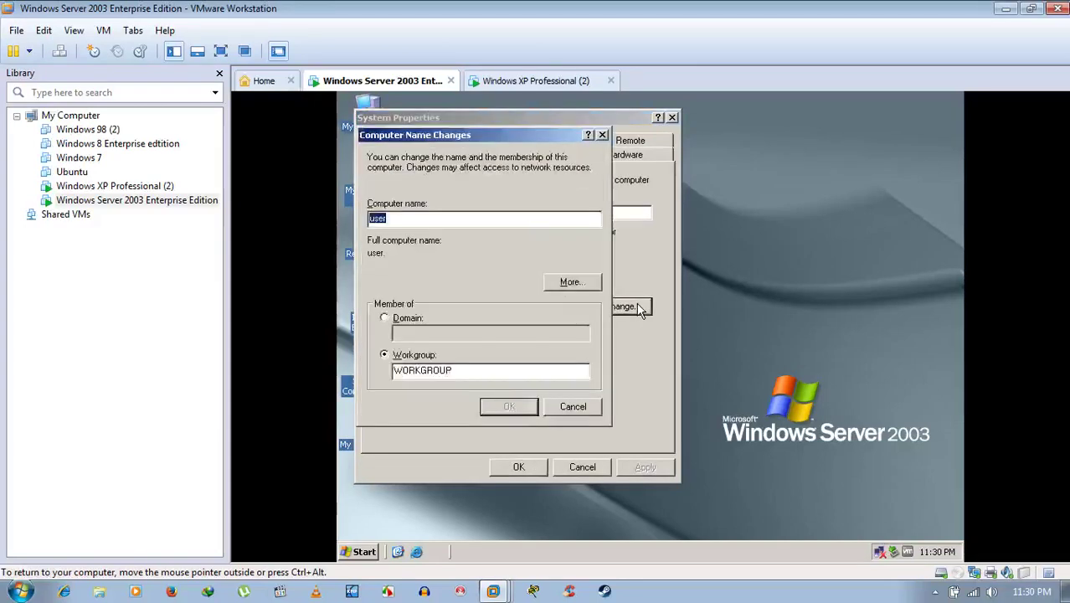
pyautogui.click(556, 281)
pyautogui.click(638, 302)
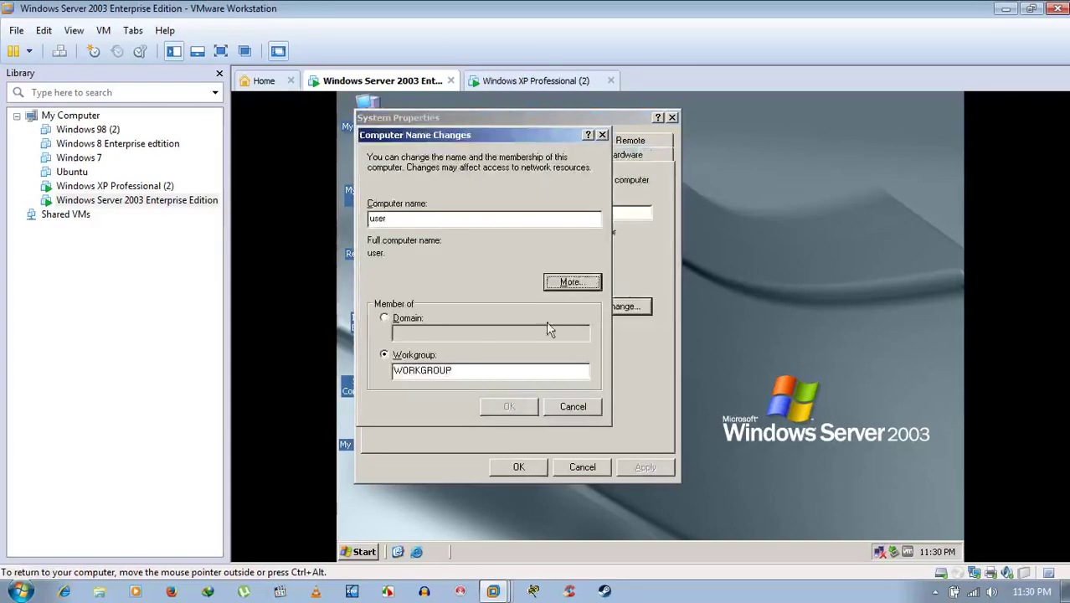
pyautogui.click(575, 406)
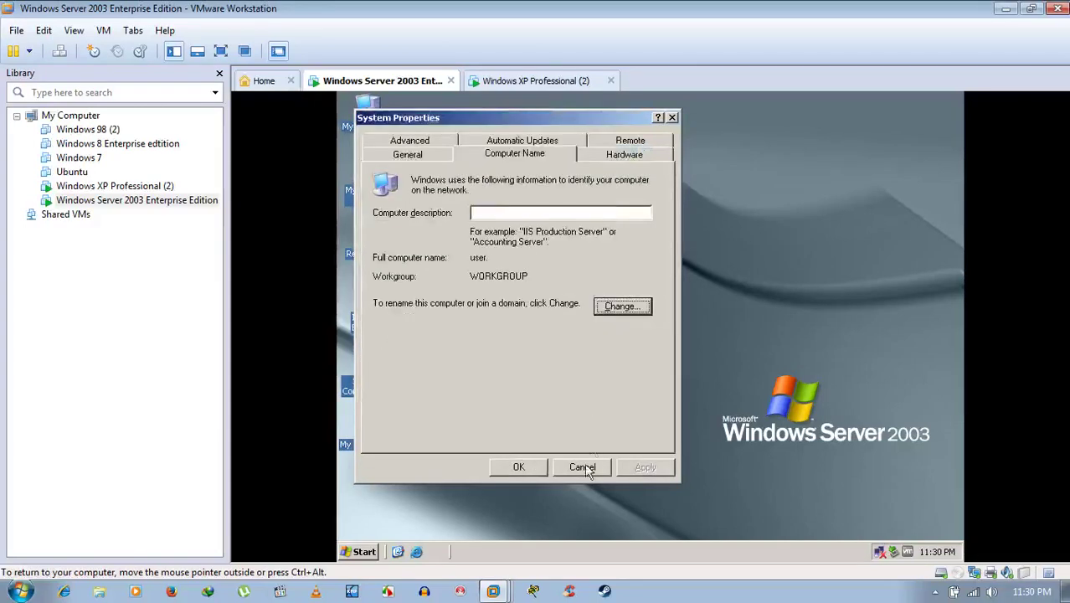
pyautogui.click(544, 80)
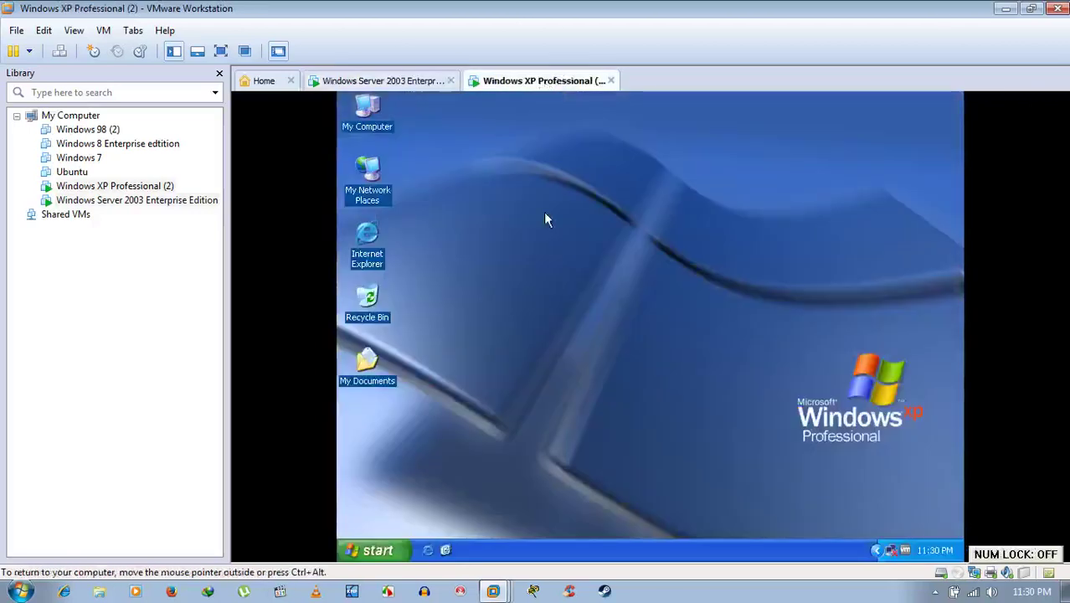
# Open XP's System Properties and confirm computer name HOME in WORKGROUP, cancelling without changes.
pyautogui.rightClick(374, 109)
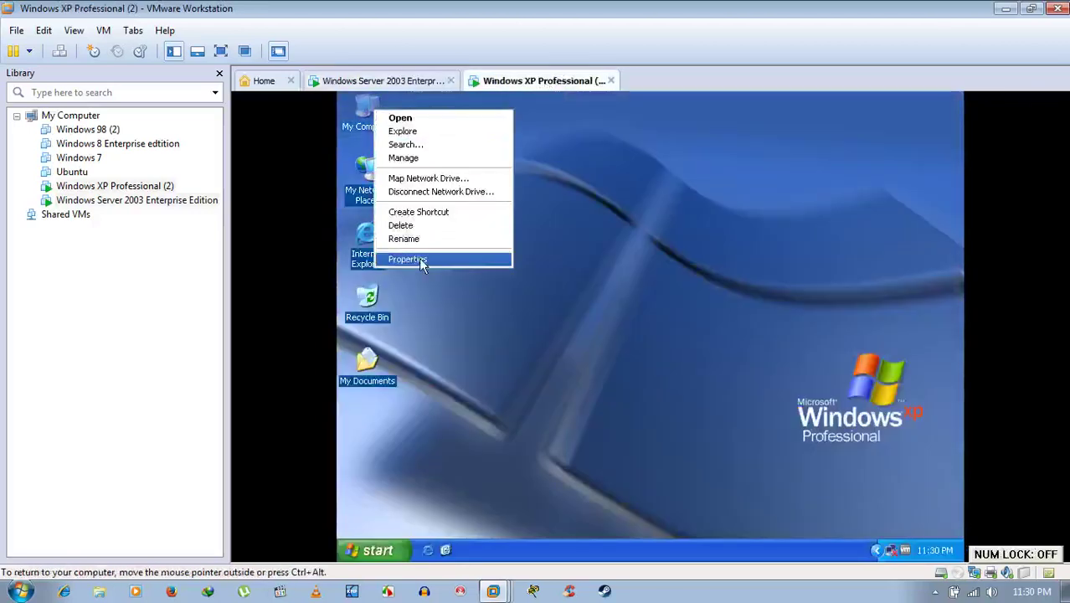
pyautogui.click(418, 259)
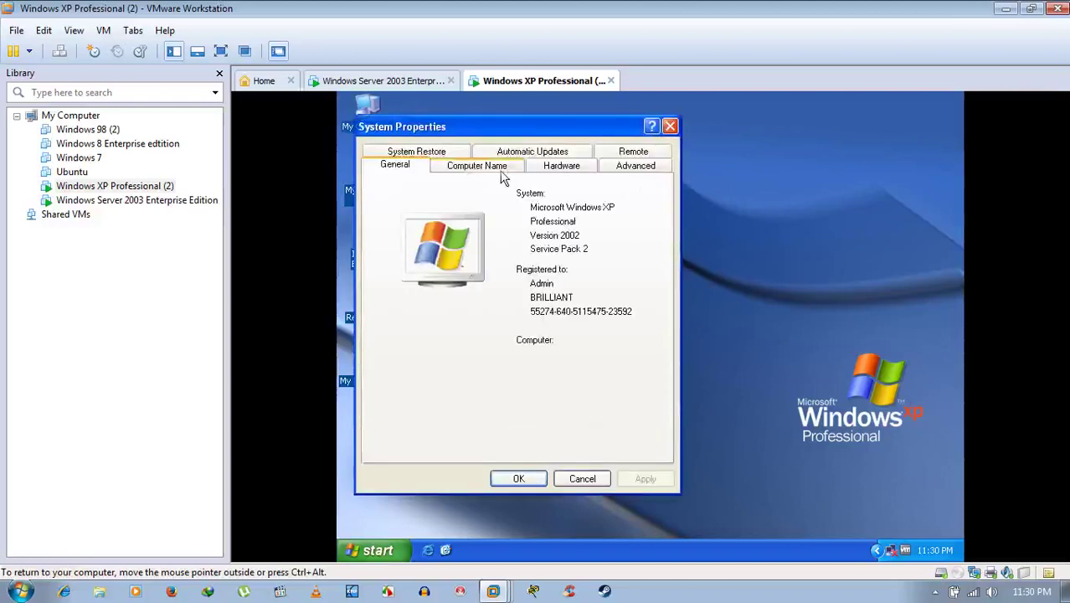
pyautogui.click(500, 169)
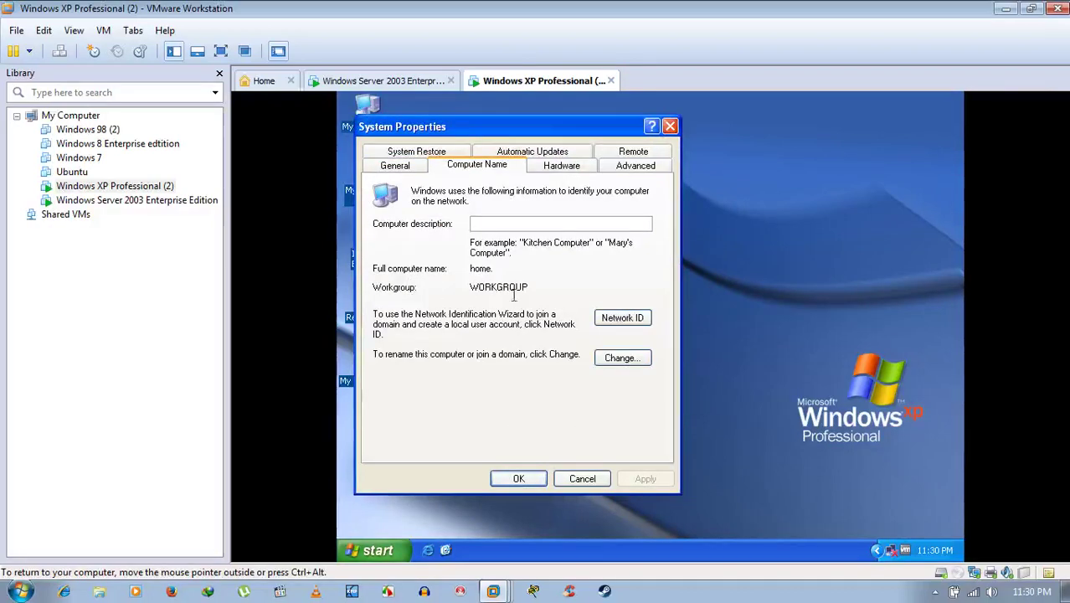
pyautogui.click(617, 358)
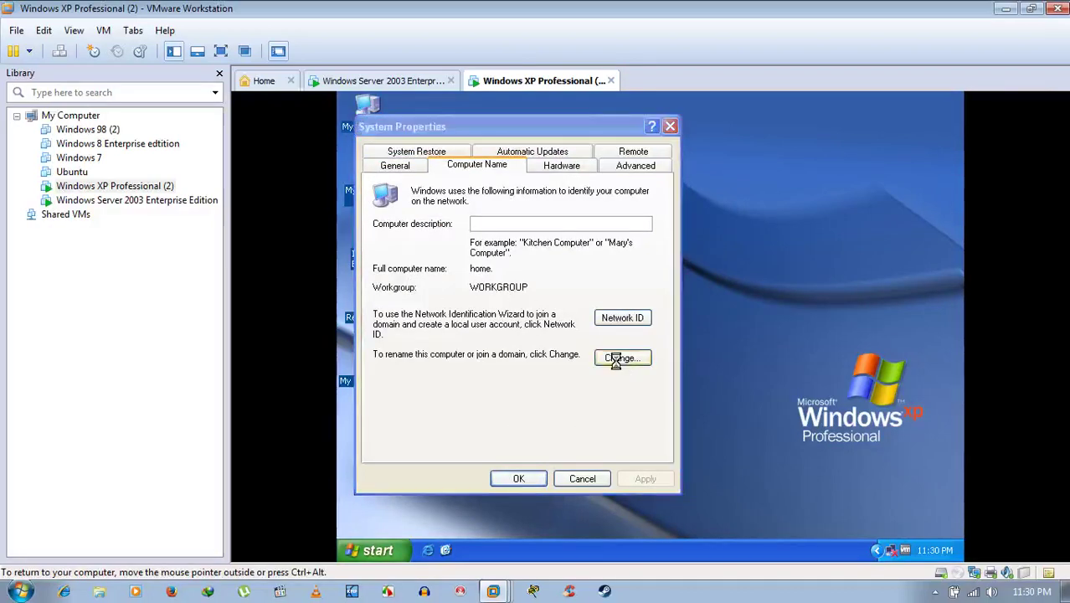
pyautogui.click(568, 299)
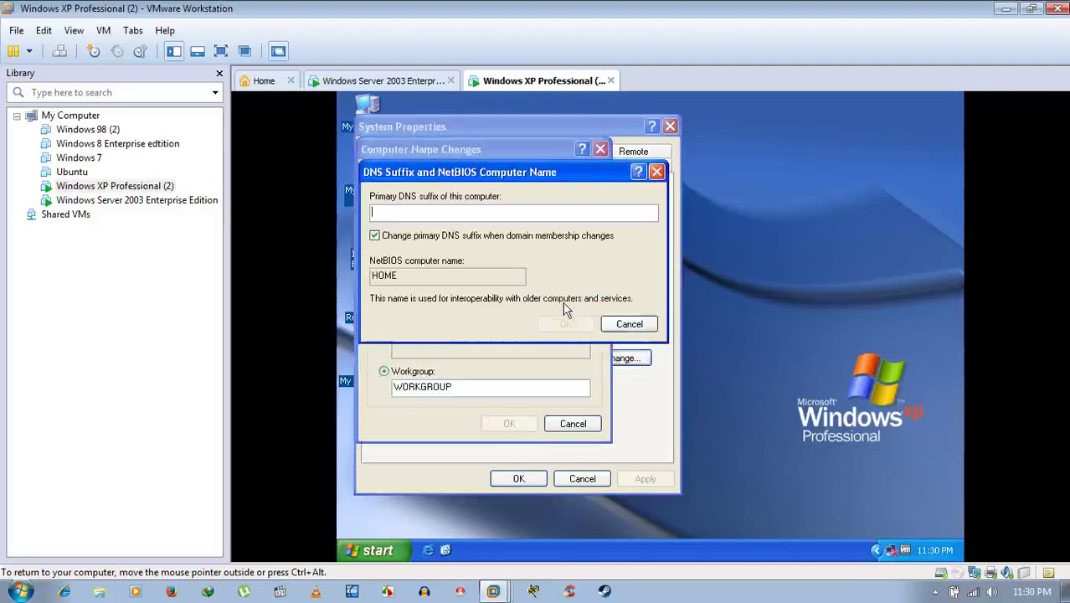
pyautogui.click(633, 324)
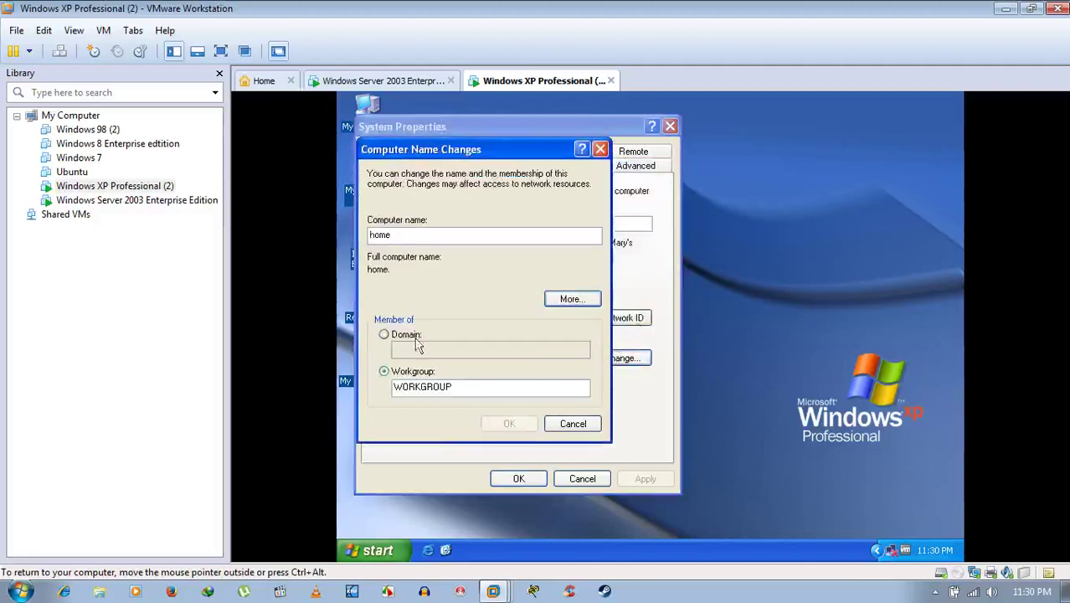
pyautogui.click(574, 422)
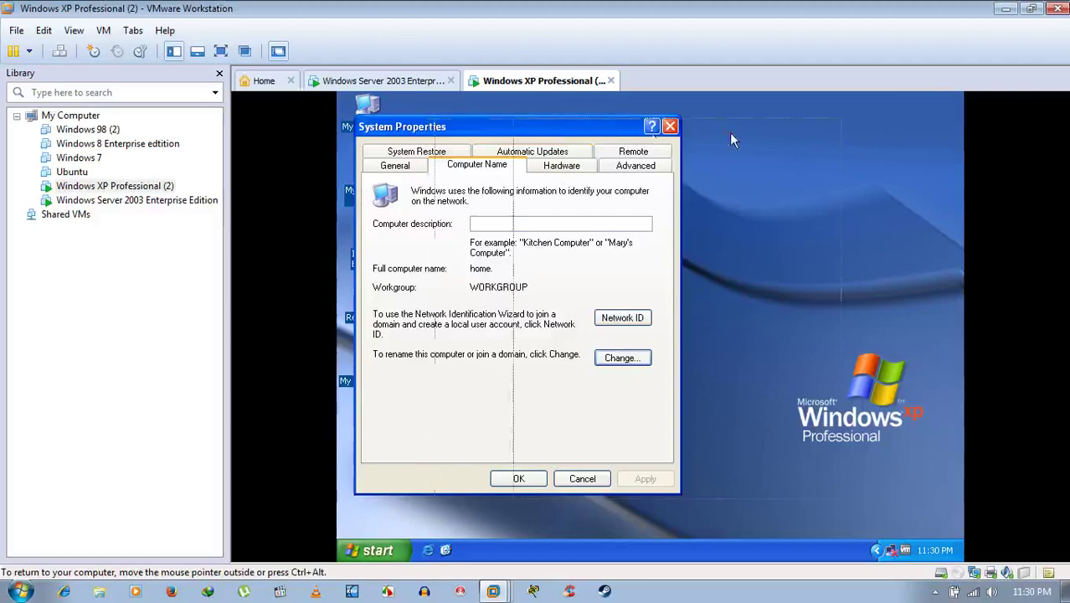
pyautogui.moveTo(729, 132); pyautogui.dragTo(729, 132)
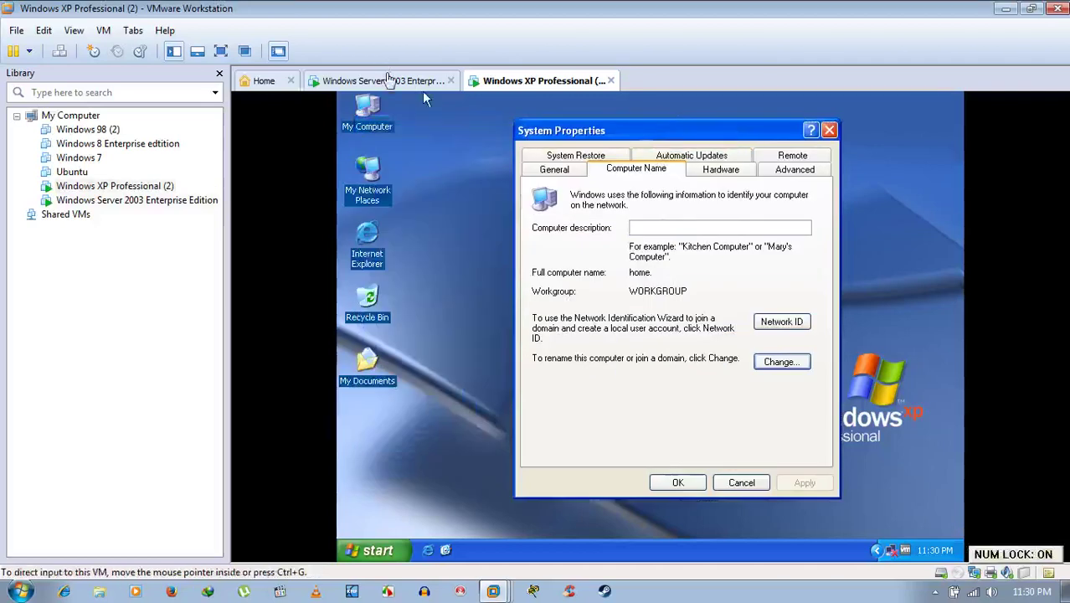
# On Server 2003, browse My Network Places > Entire Network > Microsoft Windows Network, showing Workgroup.
pyautogui.click(387, 79)
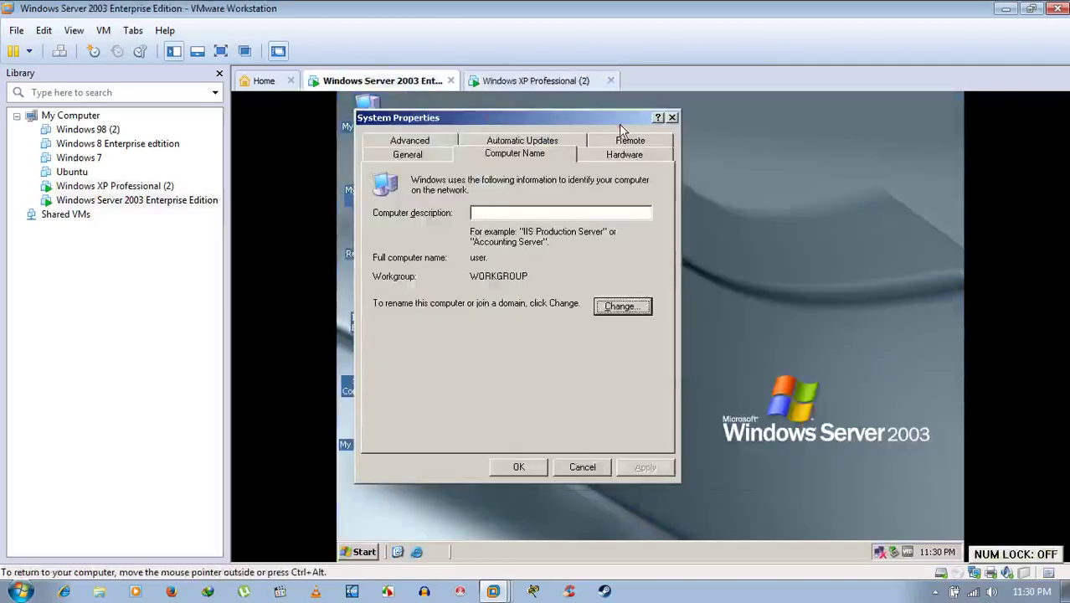
pyautogui.click(435, 234)
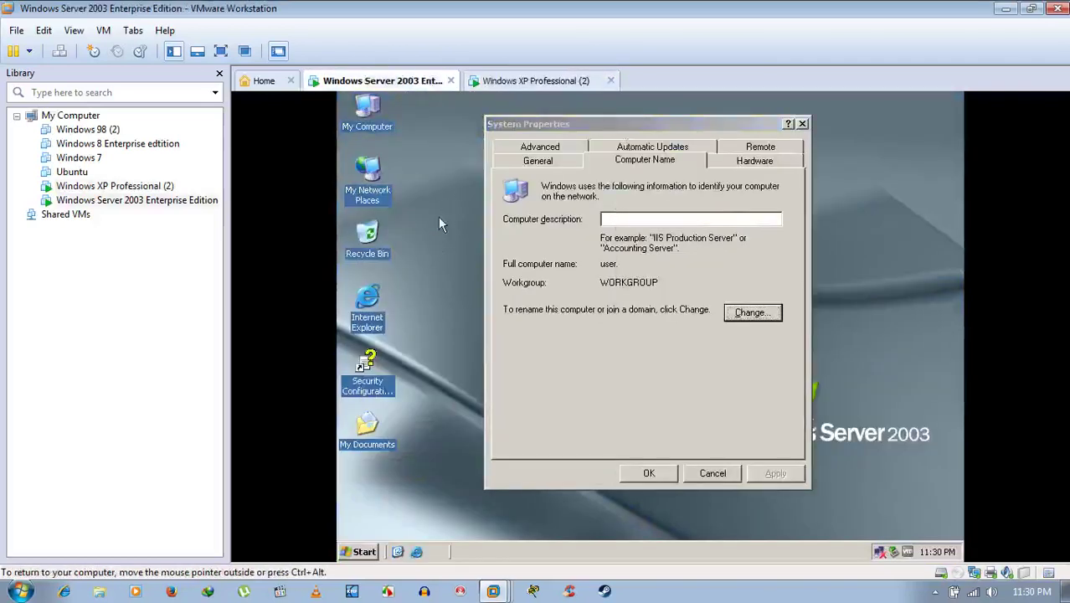
pyautogui.doubleClick(367, 172)
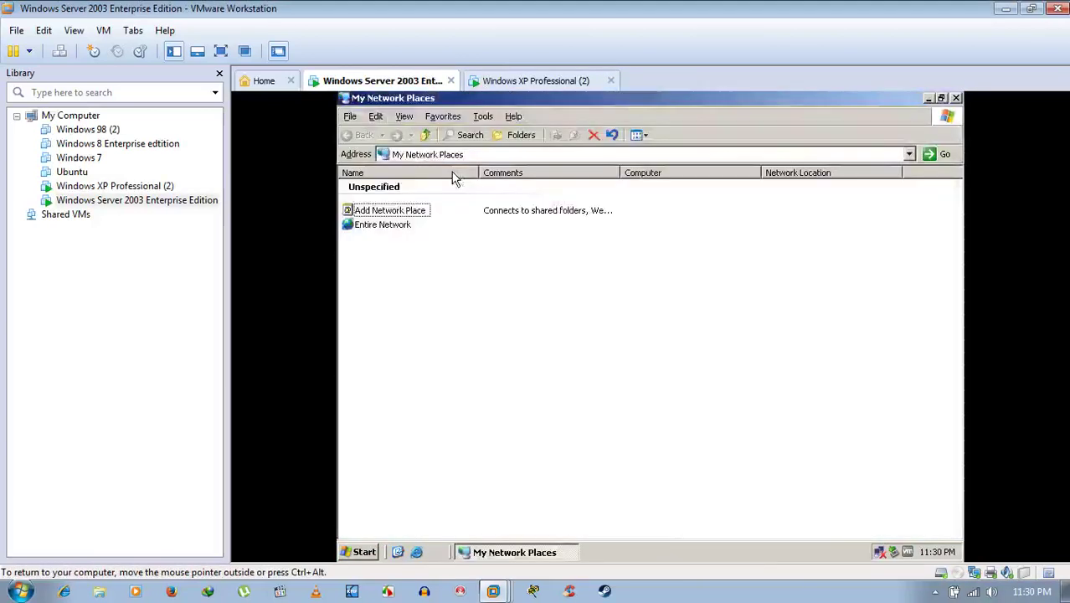
pyautogui.doubleClick(382, 224)
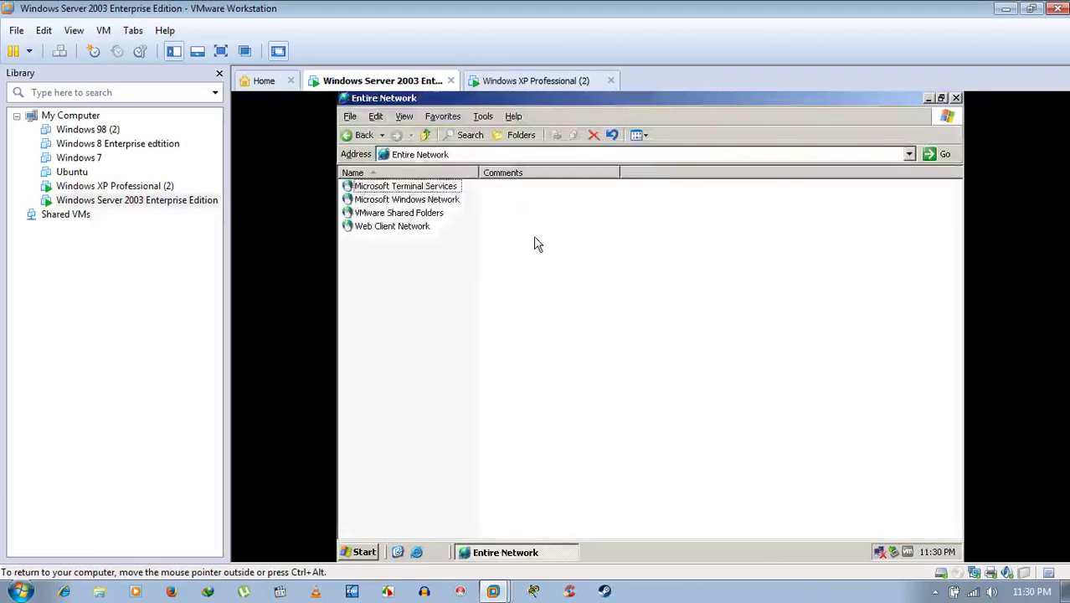
pyautogui.doubleClick(424, 200)
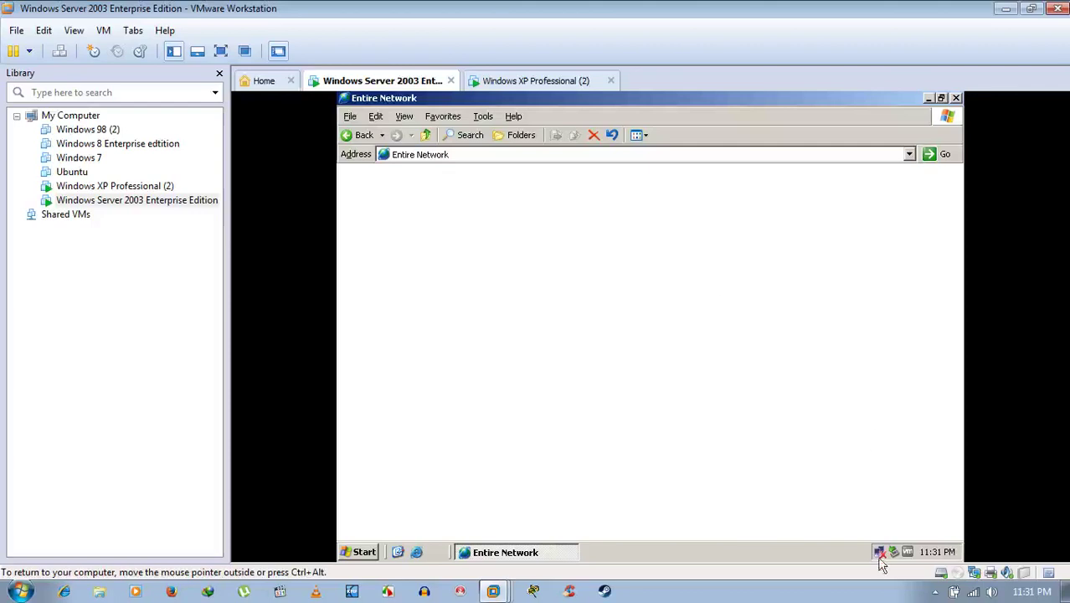
pyautogui.moveTo(880, 555)
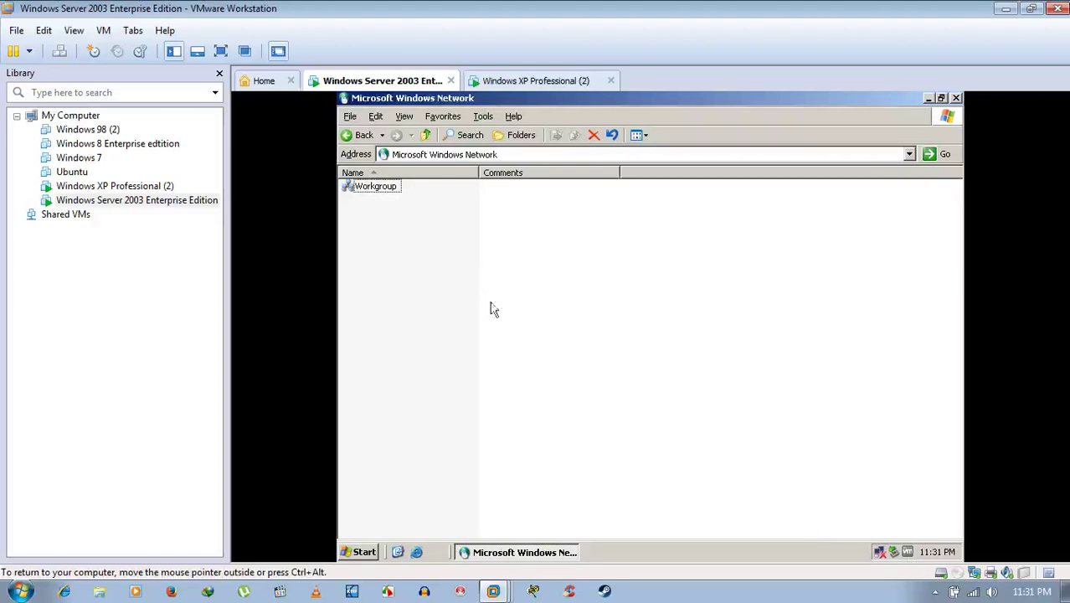
# Open Workgroup on Server 2003 and wait; no computers appear.
pyautogui.doubleClick(386, 189)
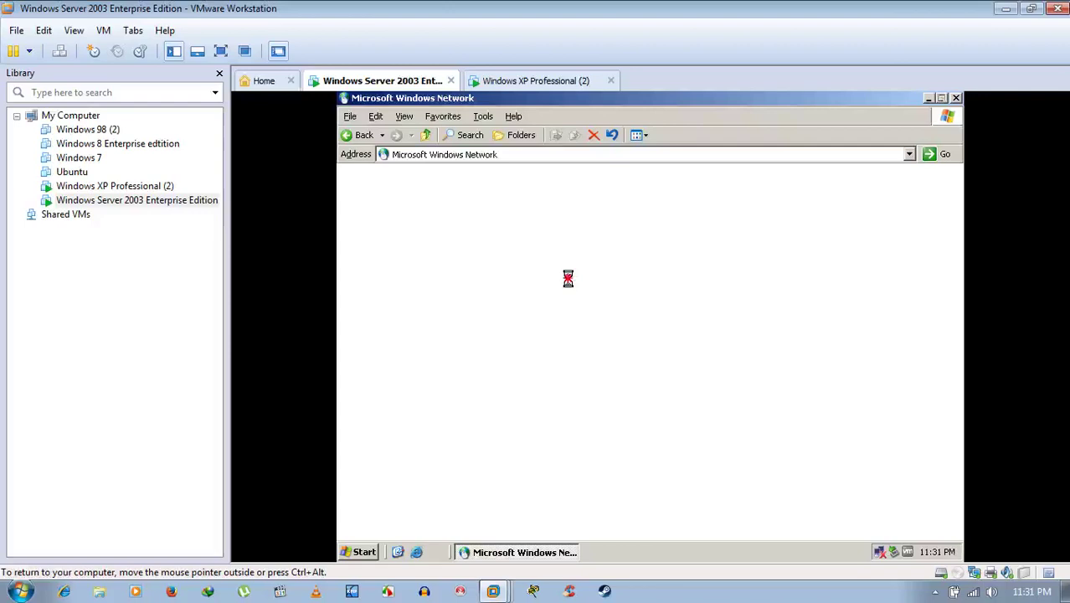
# Minimize Explorer and dismiss the 'Workgroup is not accessible' error on Server 2003.
pyautogui.click(929, 98)
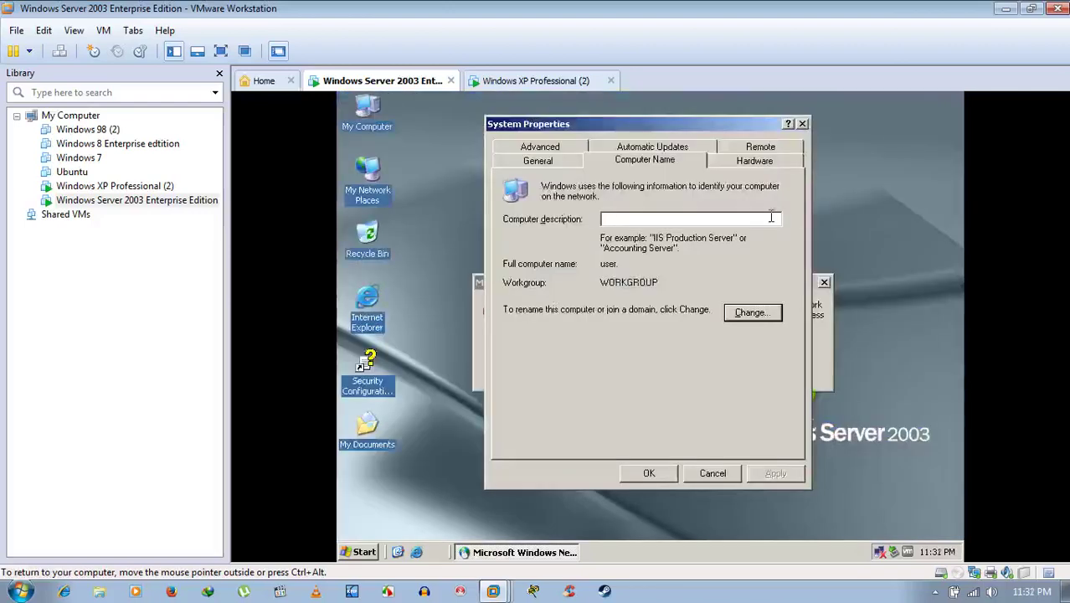
pyautogui.click(824, 343)
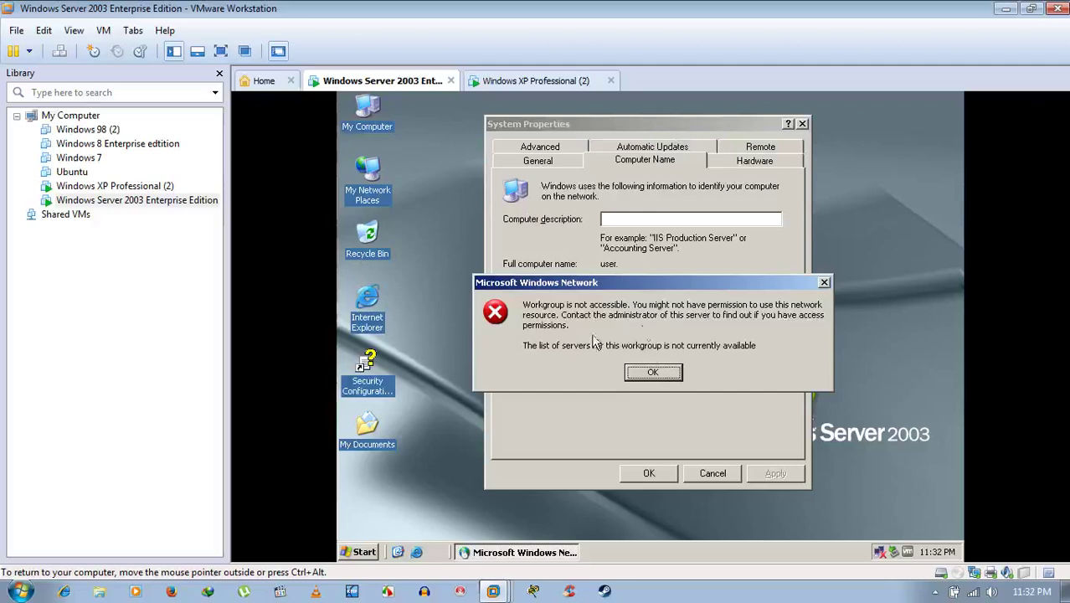
pyautogui.click(669, 375)
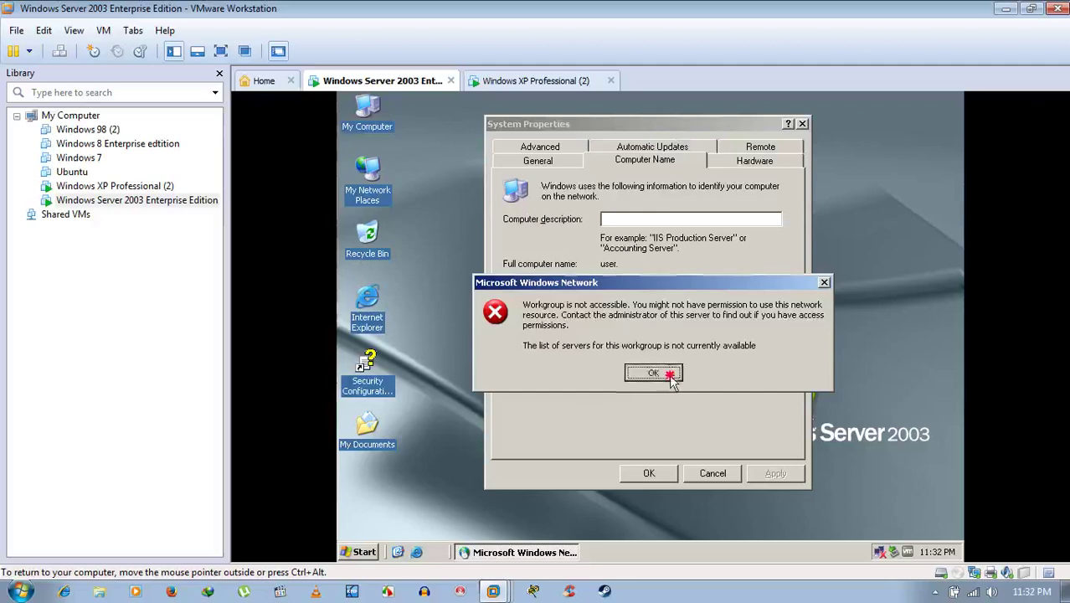
# Restore Microsoft Windows Network, retry Workgroup, and dismiss the repeated not-accessible error.
pyautogui.click(533, 553)
pyautogui.doubleClick(360, 186)
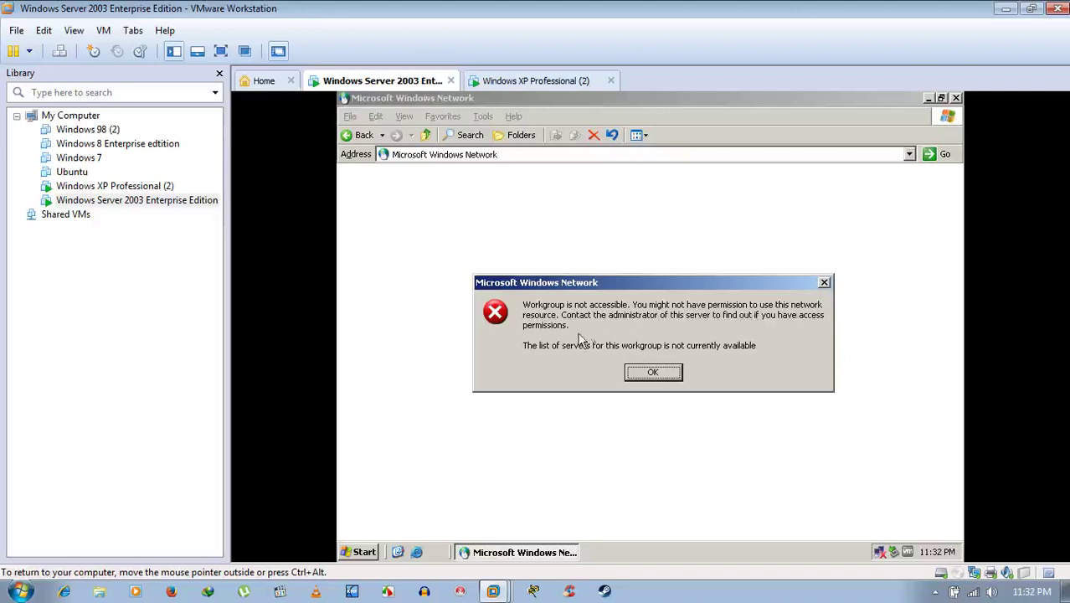
pyautogui.click(644, 371)
pyautogui.click(582, 277)
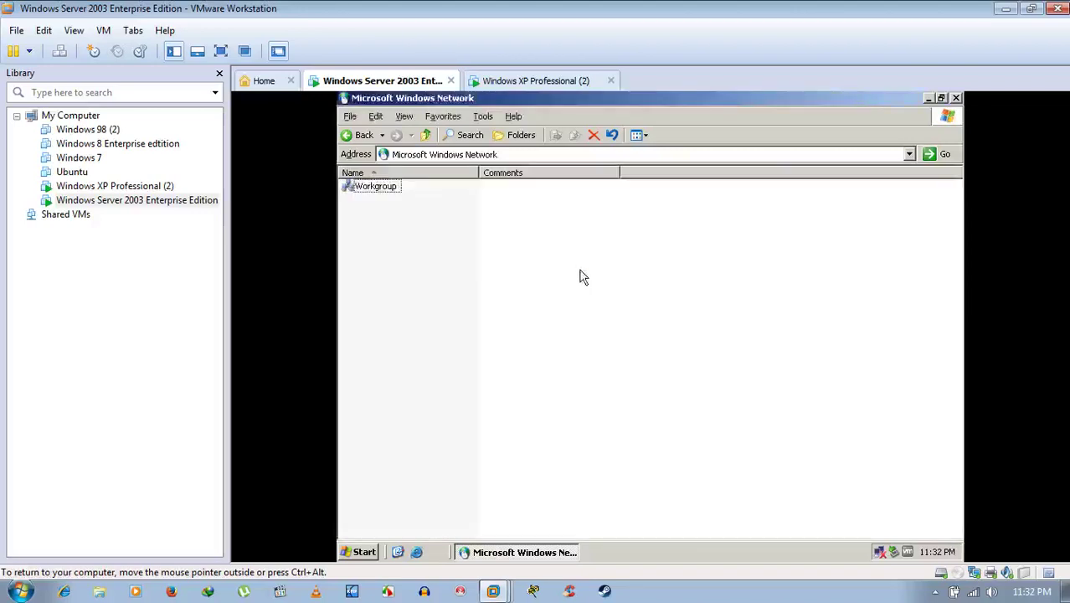
# On XP, browse Entire Network > Microsoft Windows Network > Workgroup, which lists no computers.
pyautogui.click(529, 80)
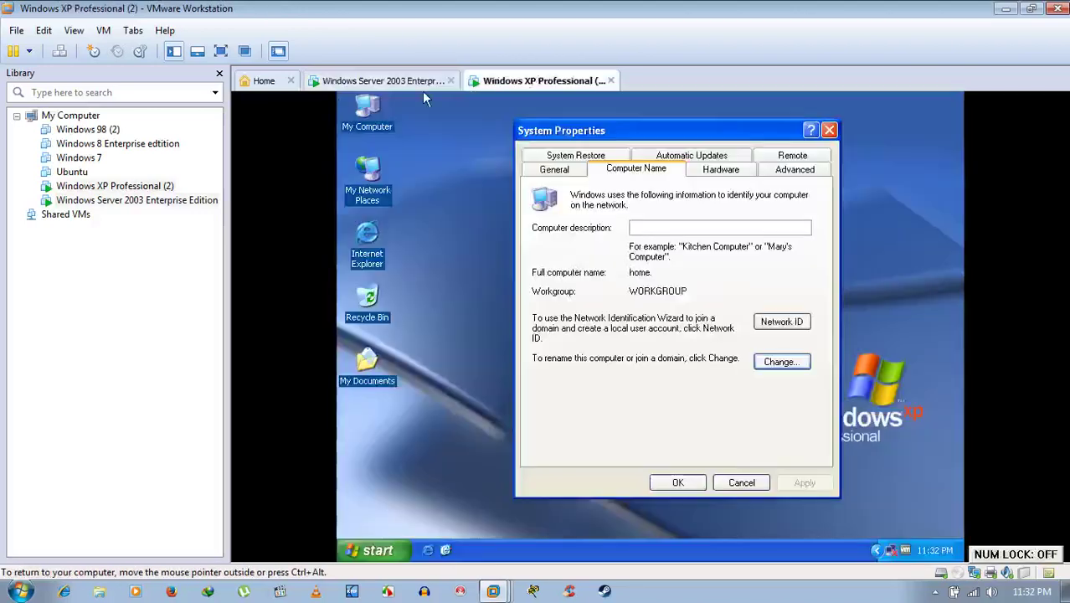
pyautogui.doubleClick(366, 183)
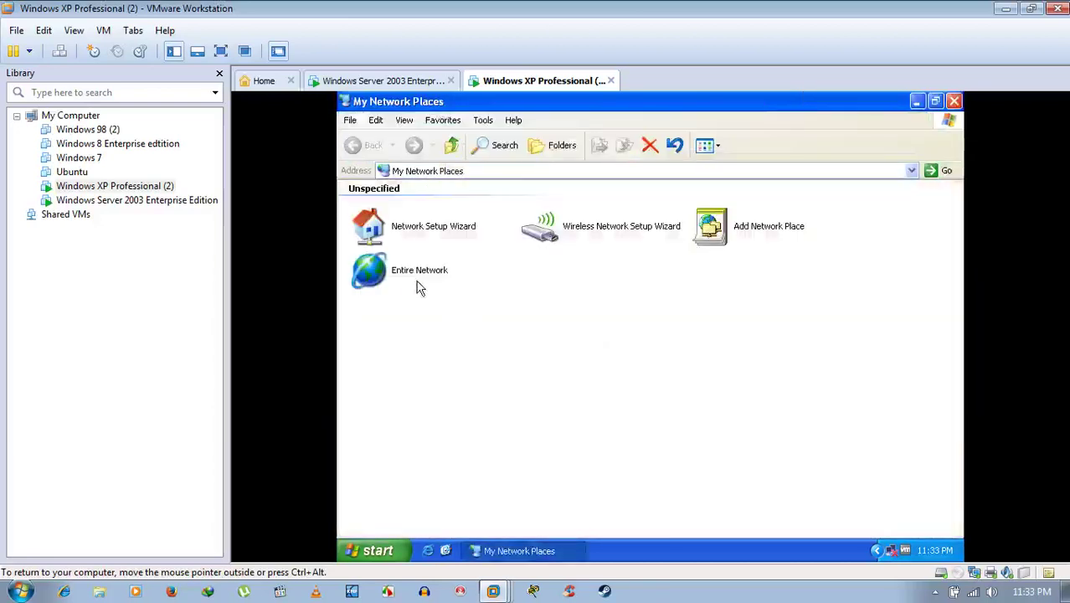
pyautogui.click(421, 279)
pyautogui.doubleClick(421, 276)
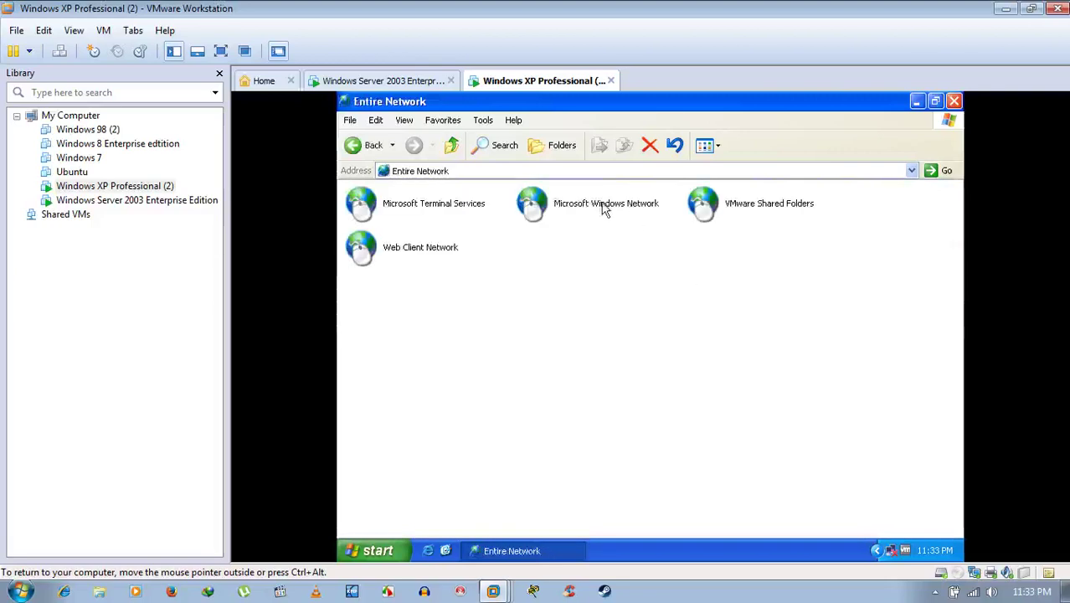
pyautogui.doubleClick(607, 206)
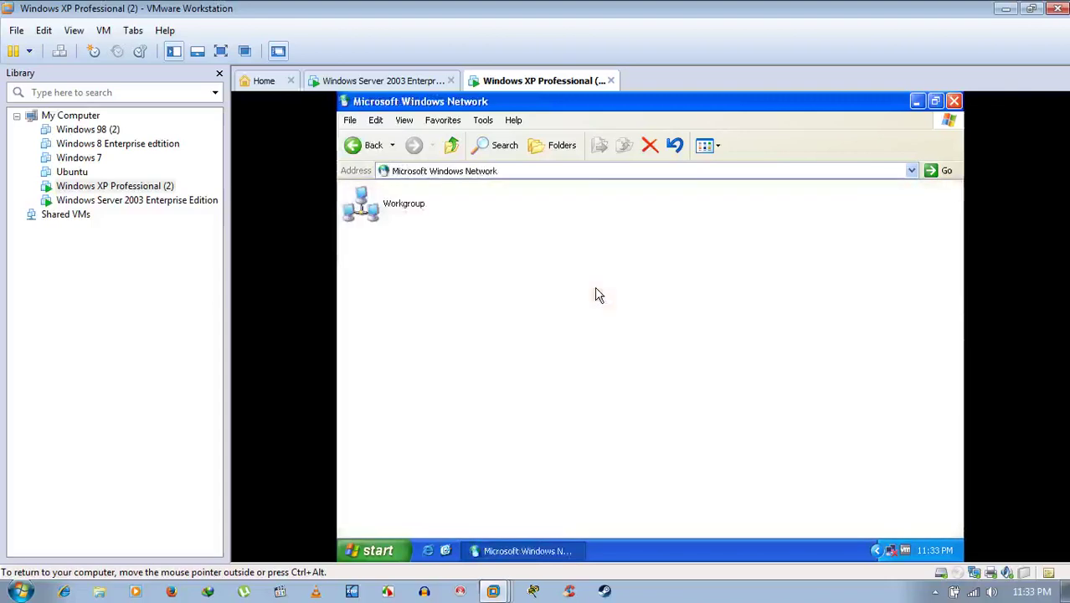
pyautogui.doubleClick(378, 216)
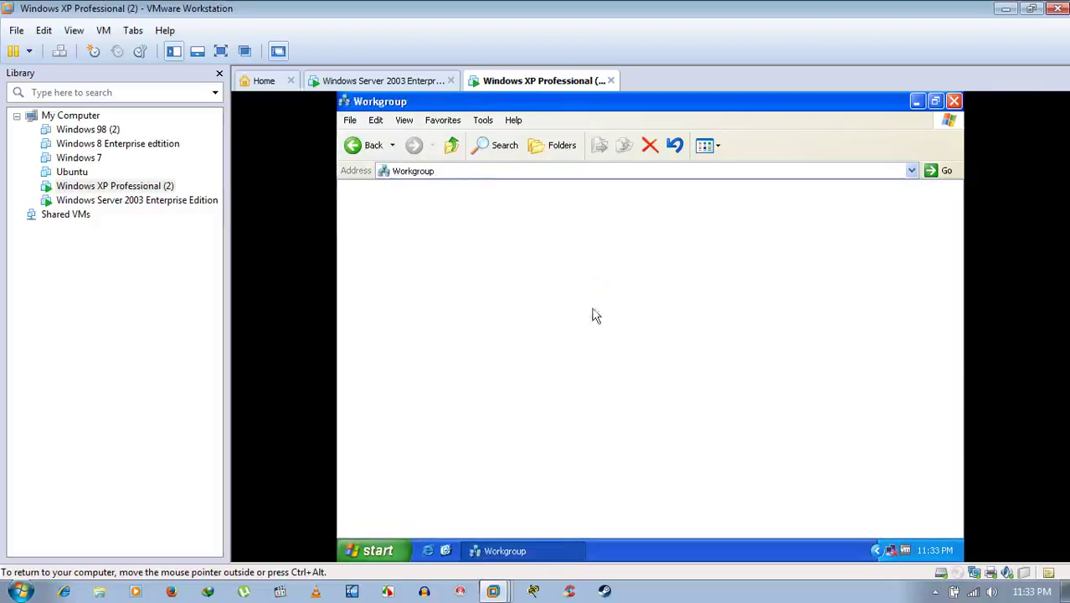
pyautogui.click(356, 148)
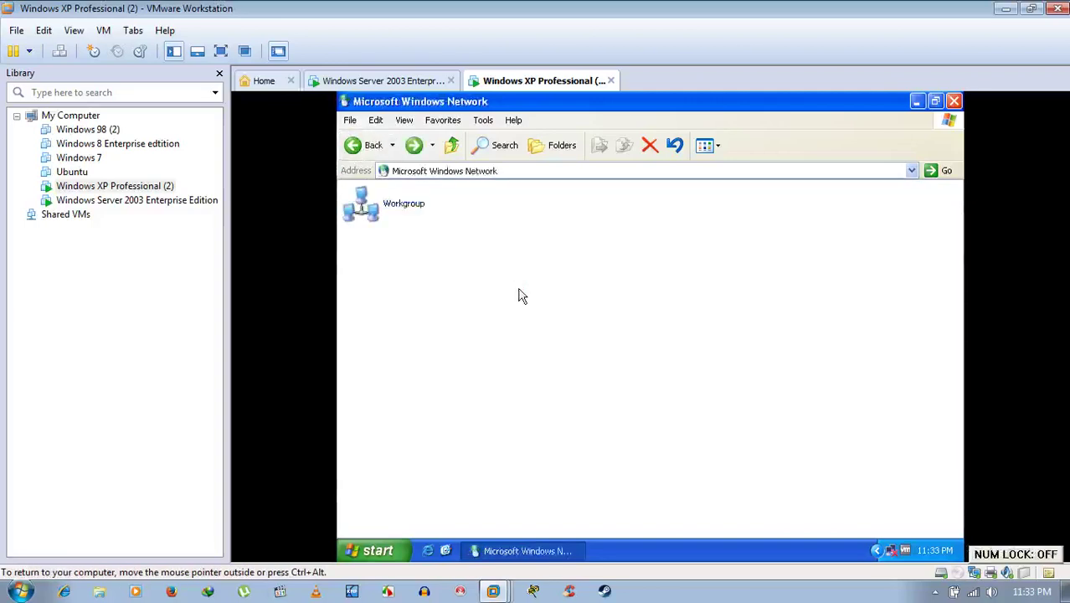
pyautogui.doubleClick(401, 221)
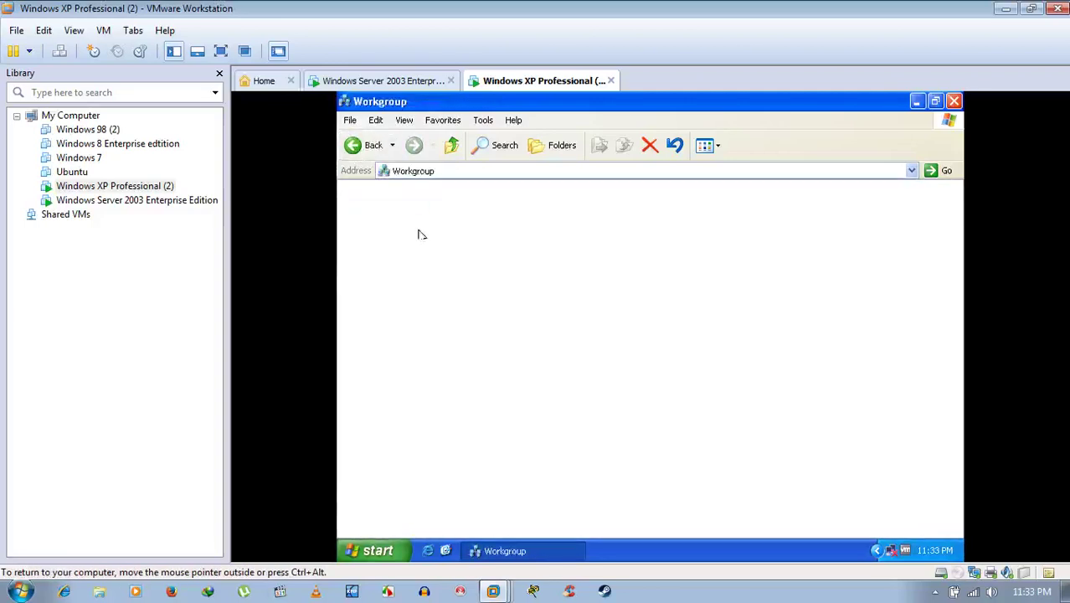
# Minimize the Explorer windows on both VMs to reveal XP's System Properties.
pyautogui.click(425, 81)
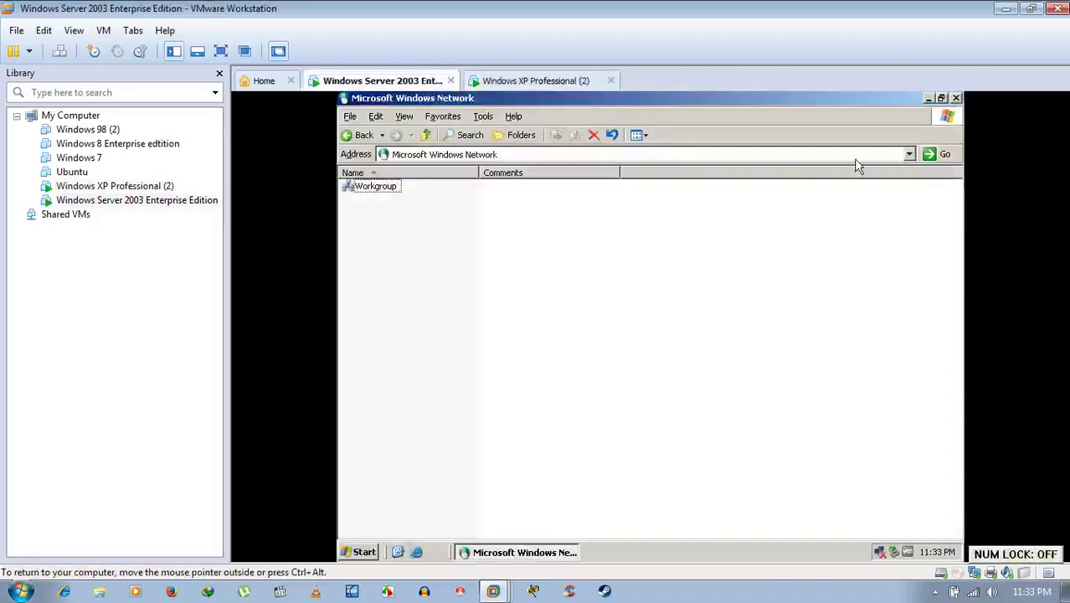
pyautogui.click(927, 98)
pyautogui.click(502, 80)
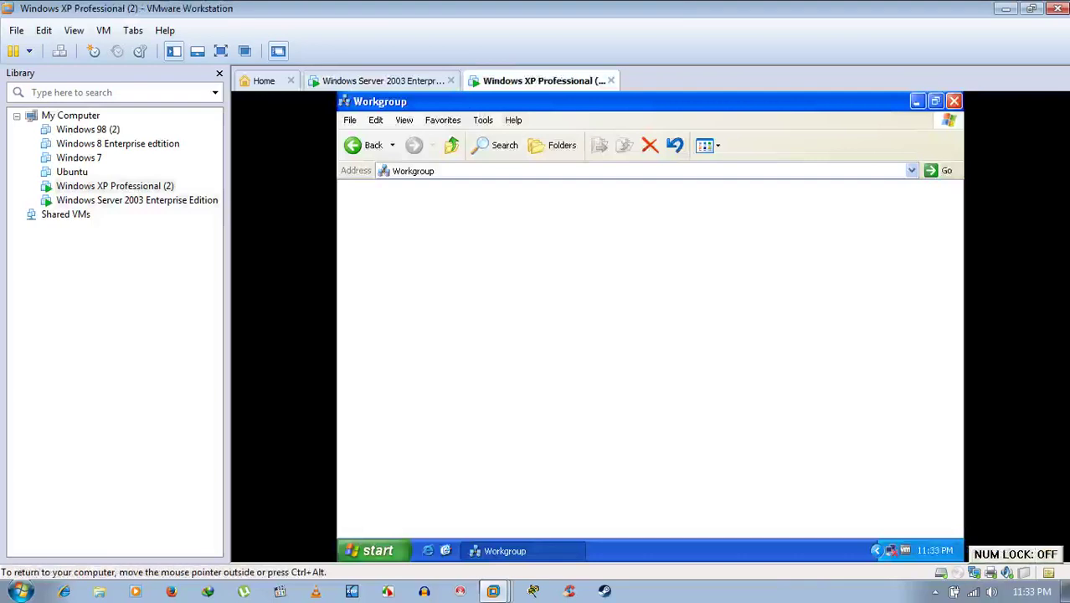
pyautogui.click(916, 101)
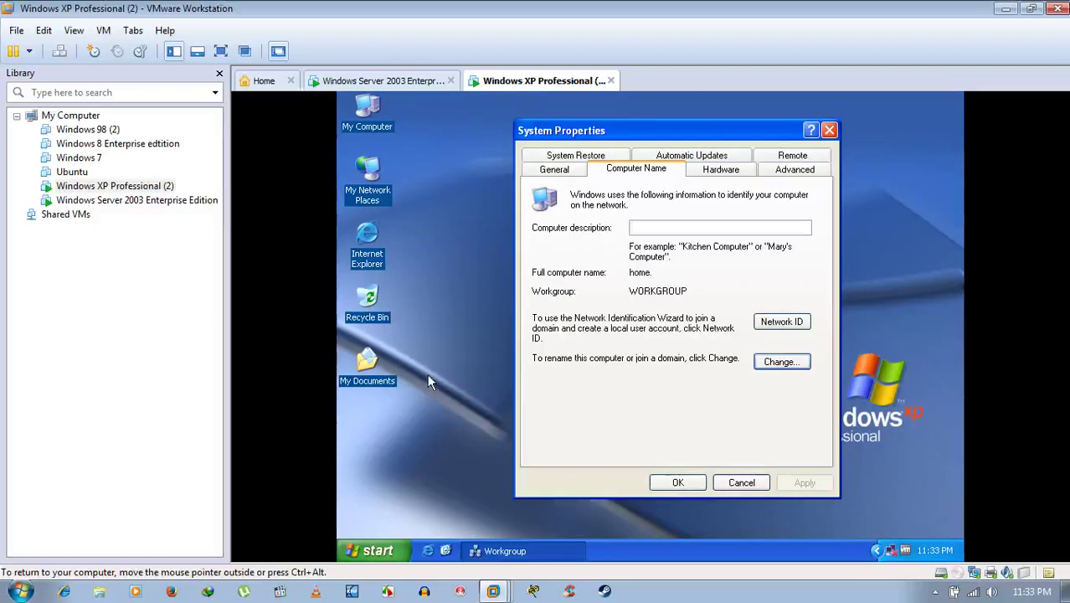
# Launch services.msc on the host, maximize it, and locate VMware NAT Service.
pyautogui.press('super')
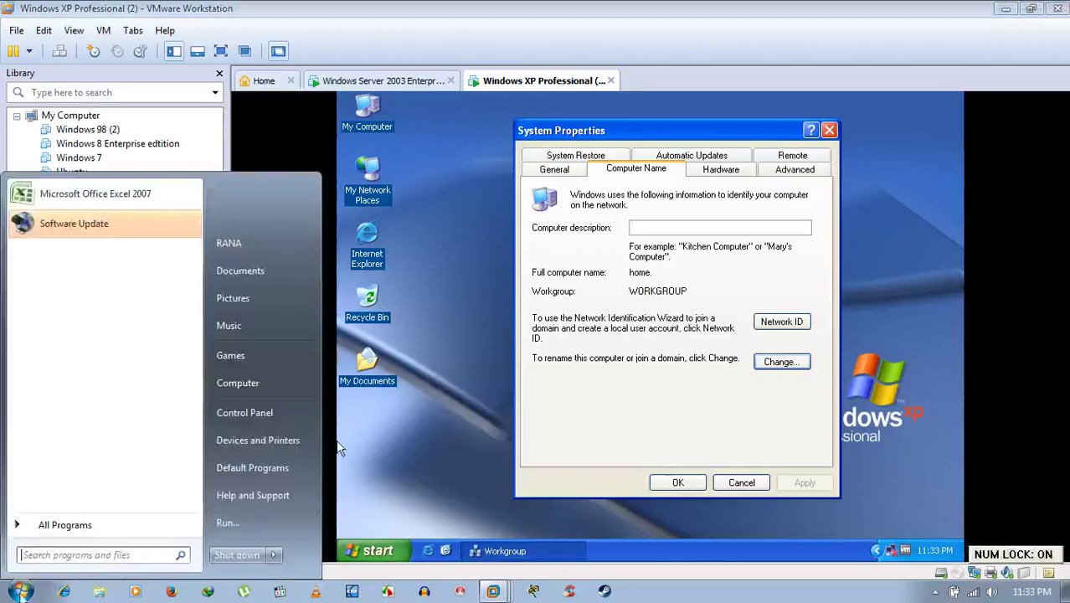
pyautogui.click(262, 518)
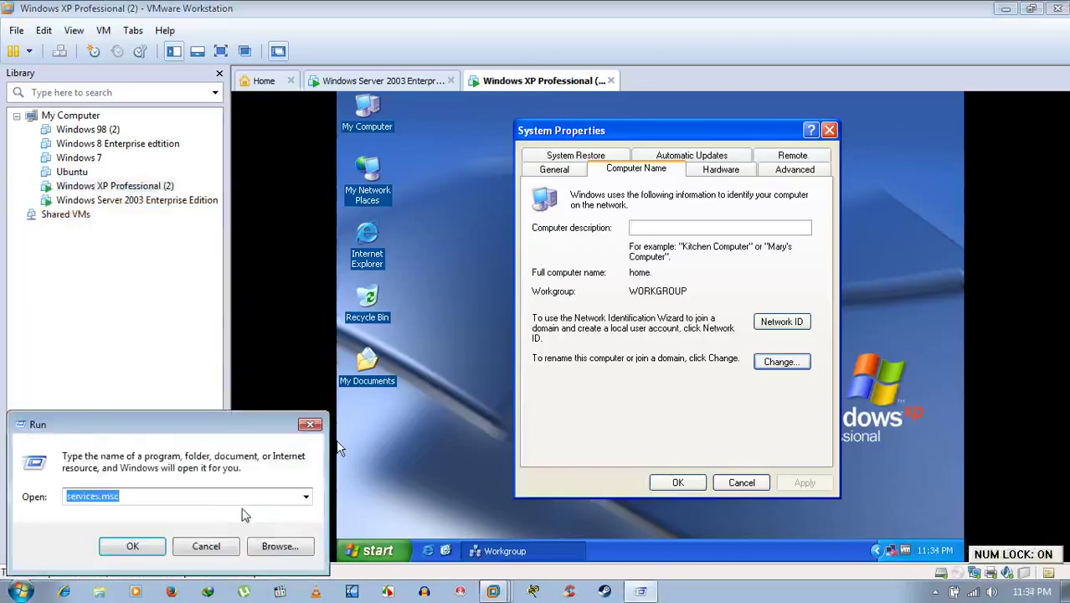
pyautogui.write('service')
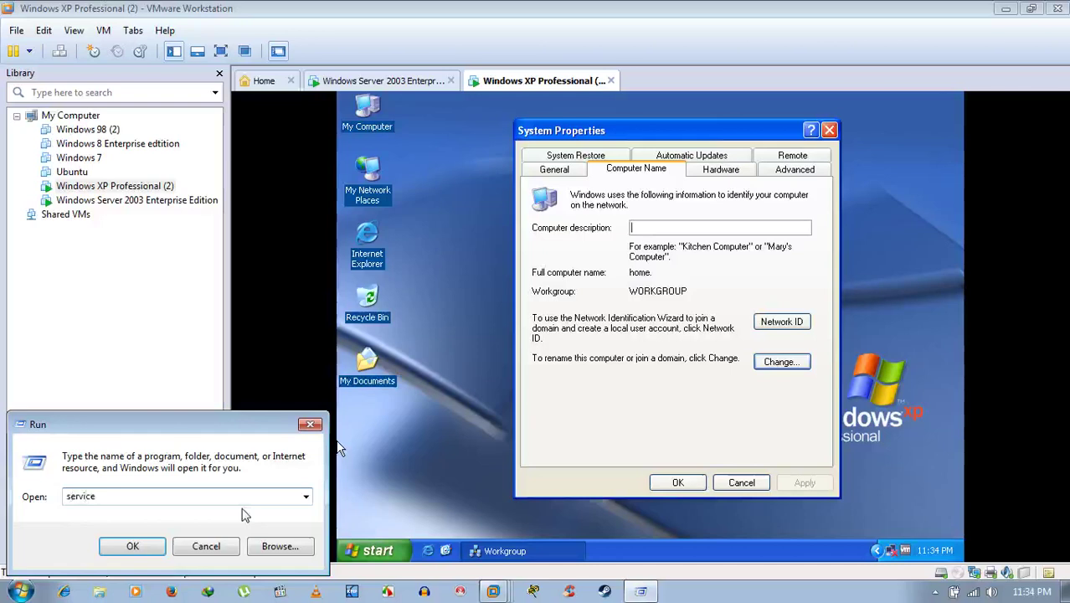
pyautogui.write('s.msc')
pyautogui.press('Return')
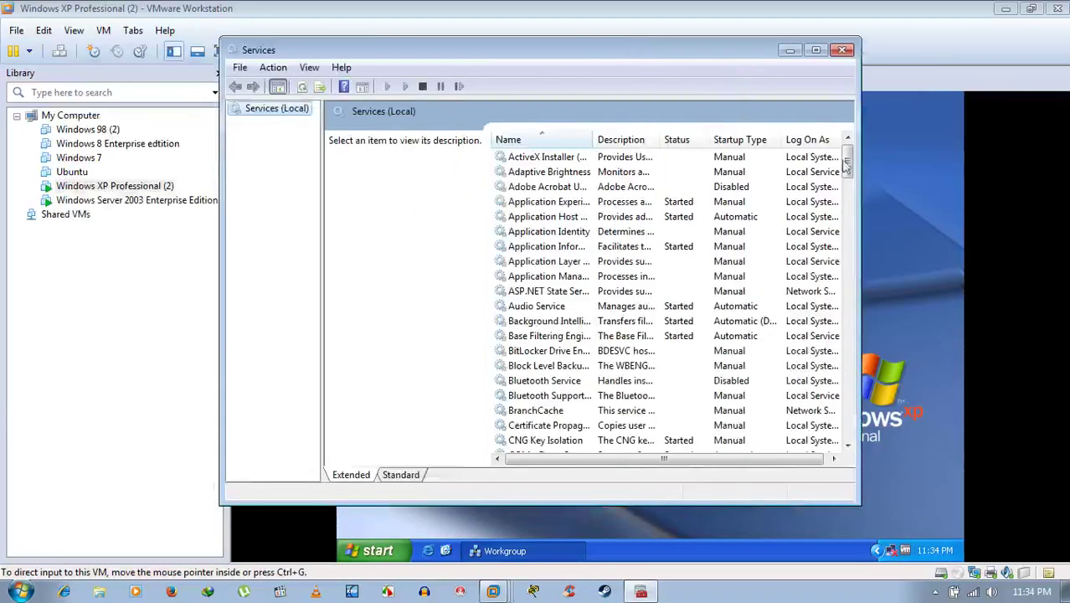
pyautogui.moveTo(846, 165); pyautogui.dragTo(847, 283)
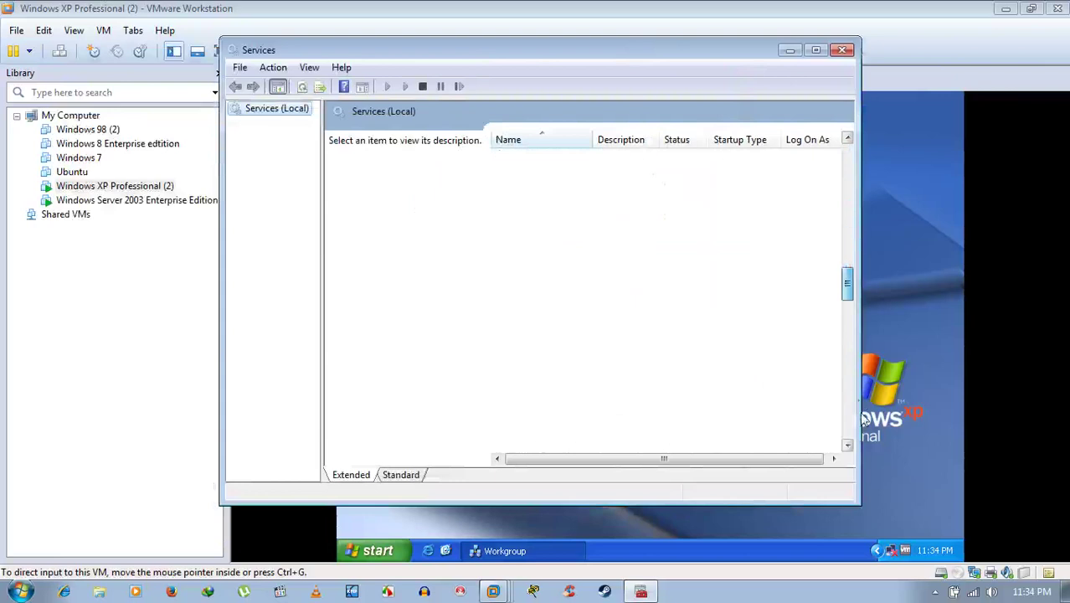
pyautogui.moveTo(863, 419); pyautogui.dragTo(847, 423)
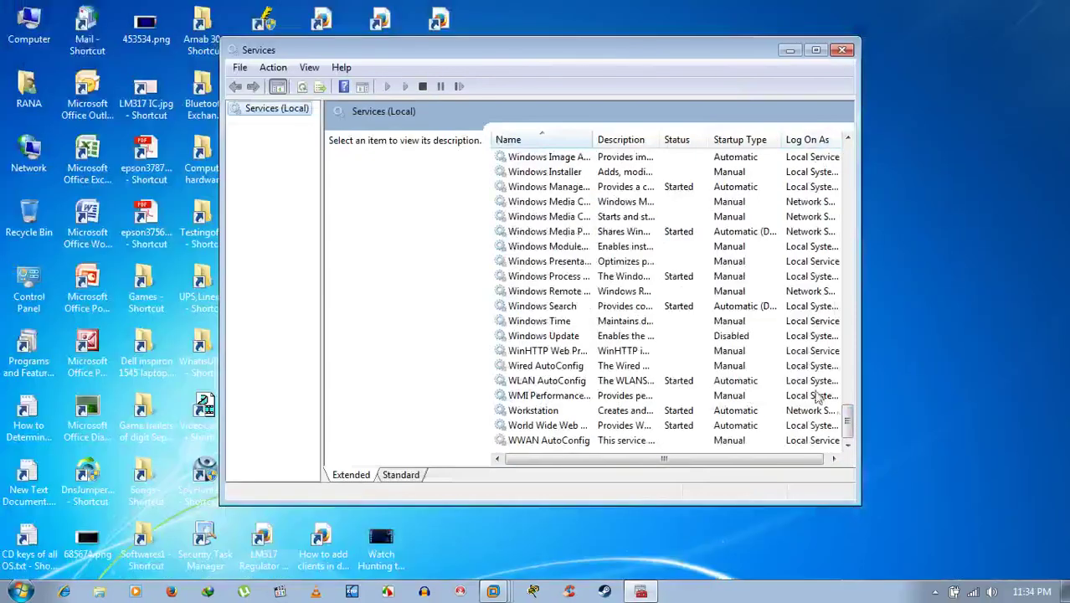
pyautogui.moveTo(847, 418); pyautogui.dragTo(852, 377)
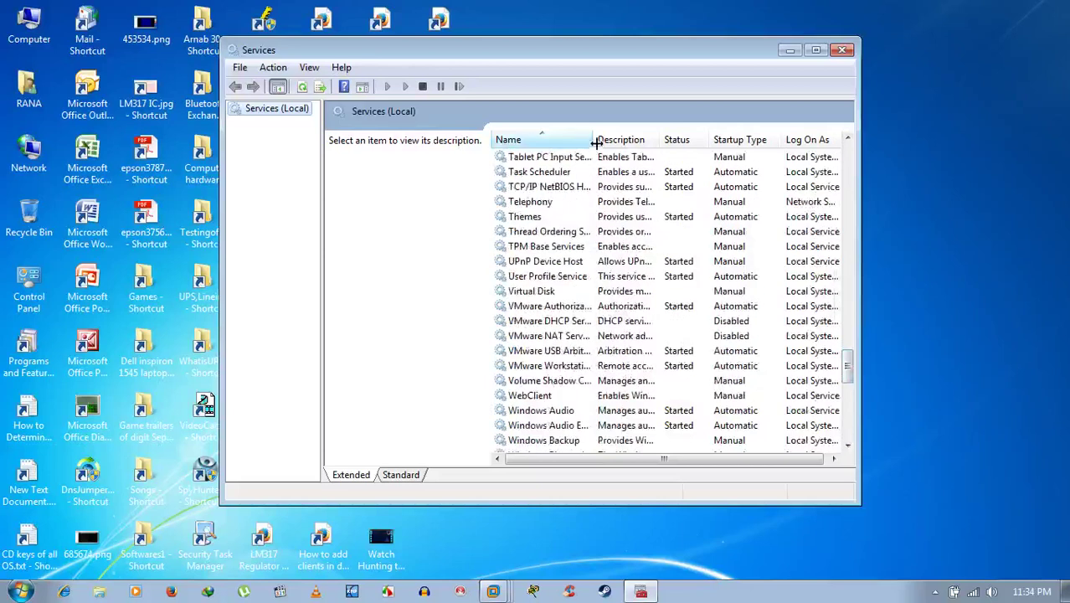
pyautogui.moveTo(592, 140); pyautogui.dragTo(694, 147)
pyautogui.click(581, 335)
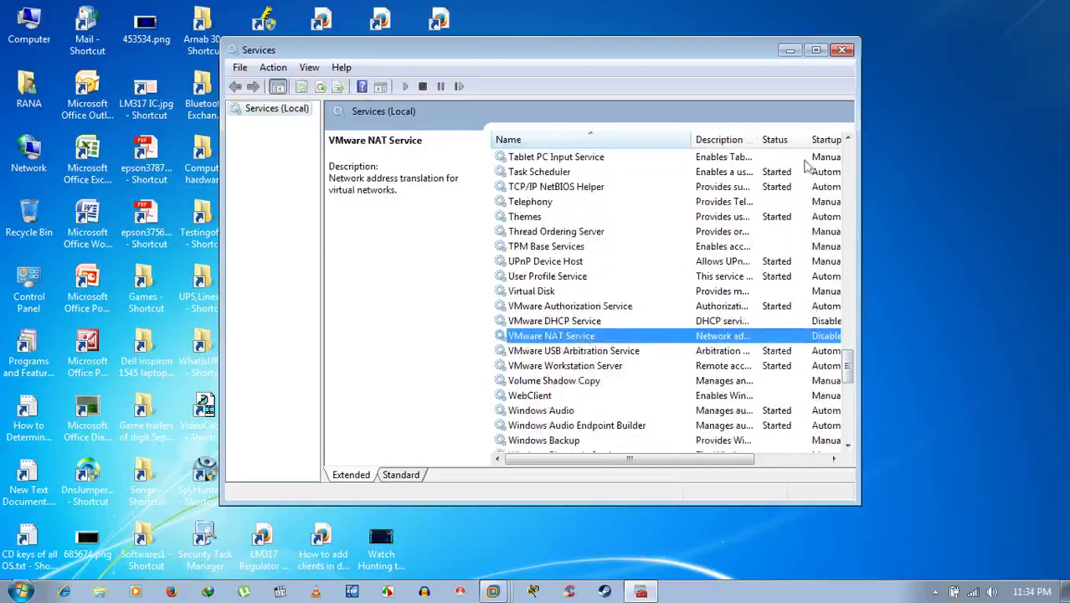
pyautogui.click(816, 51)
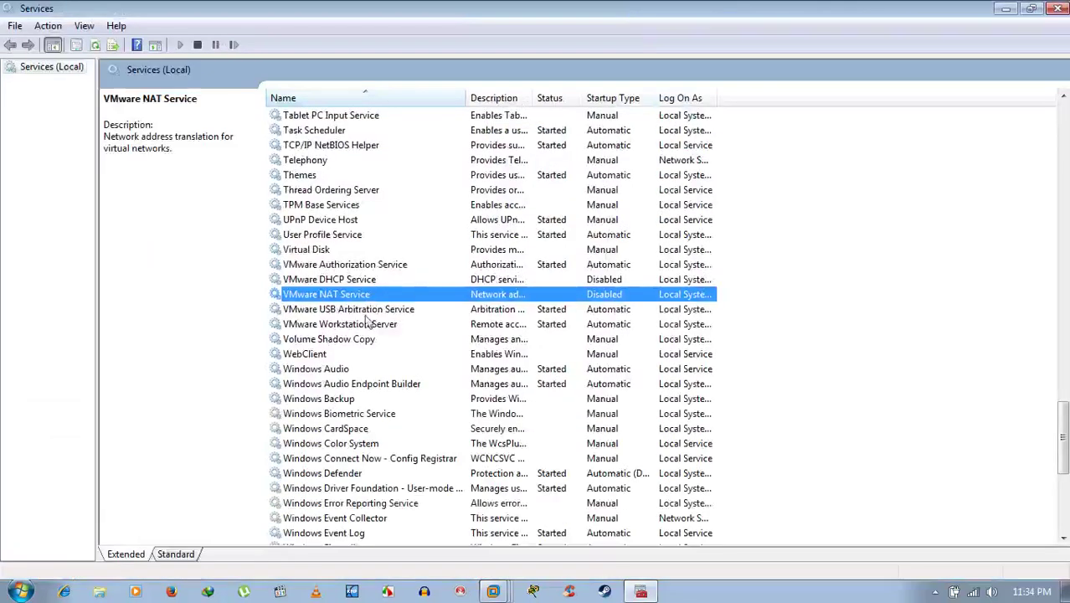
pyautogui.click(175, 149)
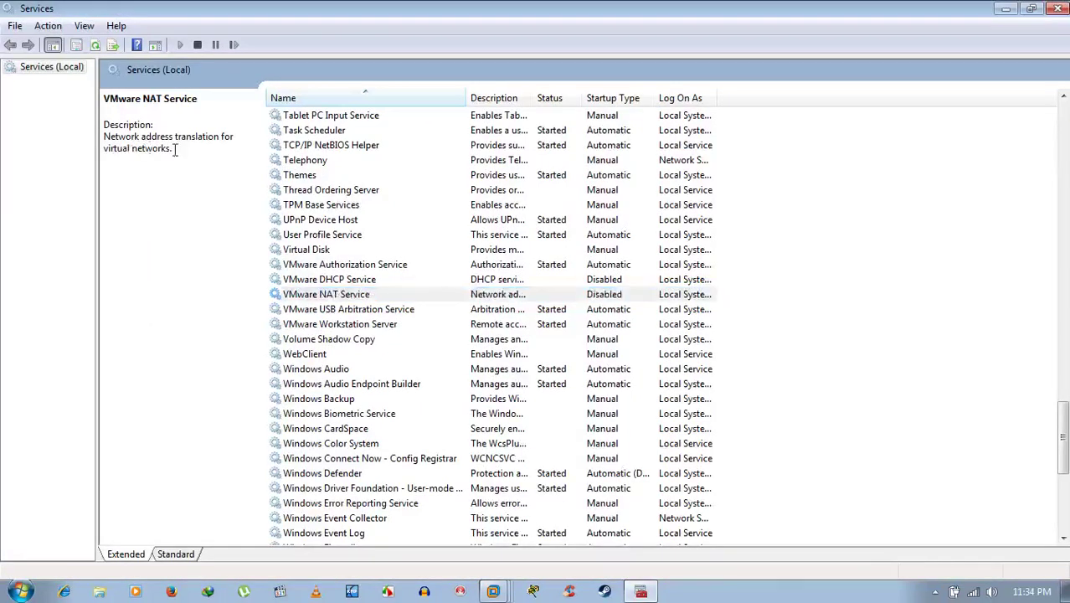
# Check VMware NAT Service's properties, leave startup Disabled, cancel, and return to VMware Workstation.
pyautogui.doubleClick(334, 294)
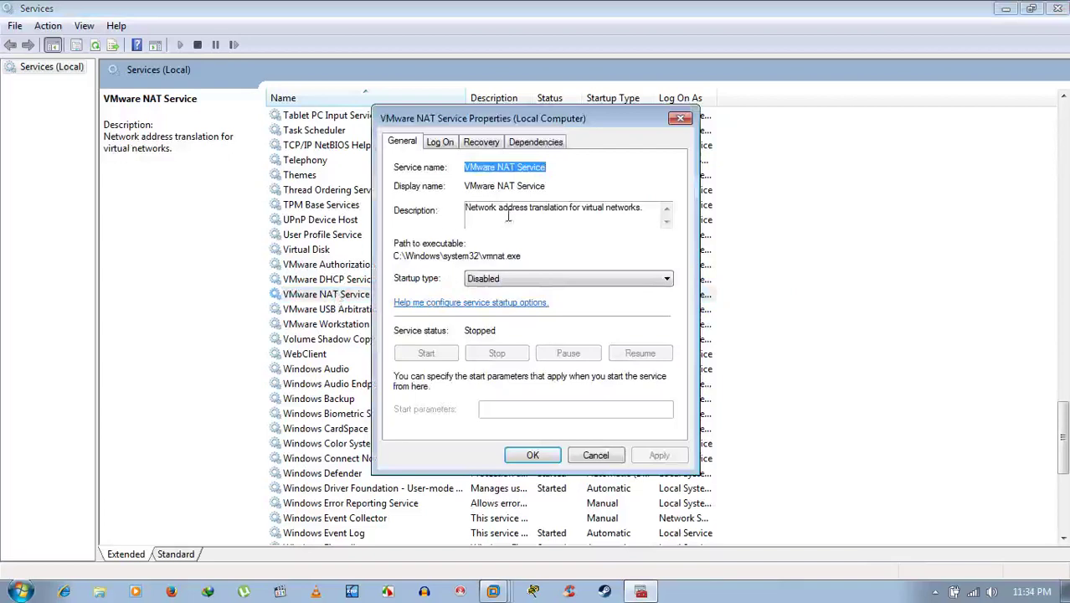
pyautogui.moveTo(470, 207); pyautogui.dragTo(643, 209)
pyautogui.click(635, 211)
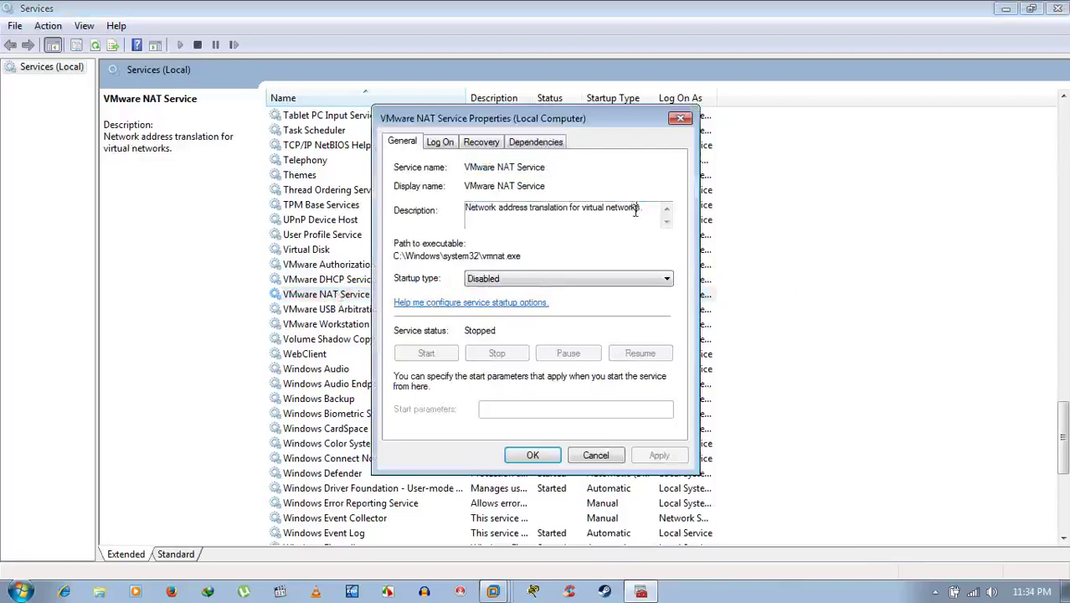
pyautogui.click(492, 281)
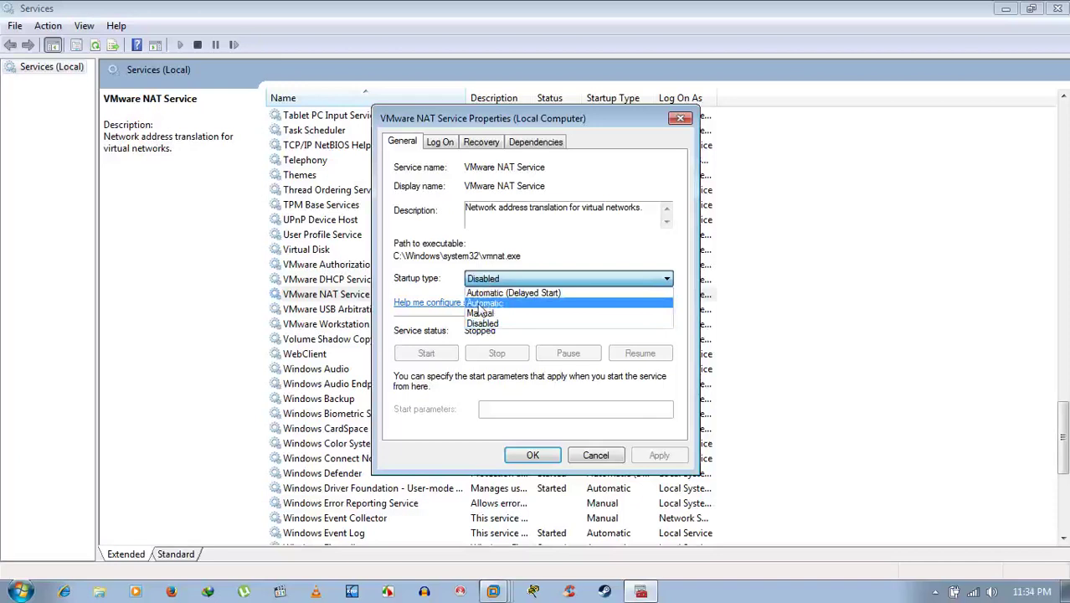
pyautogui.click(502, 278)
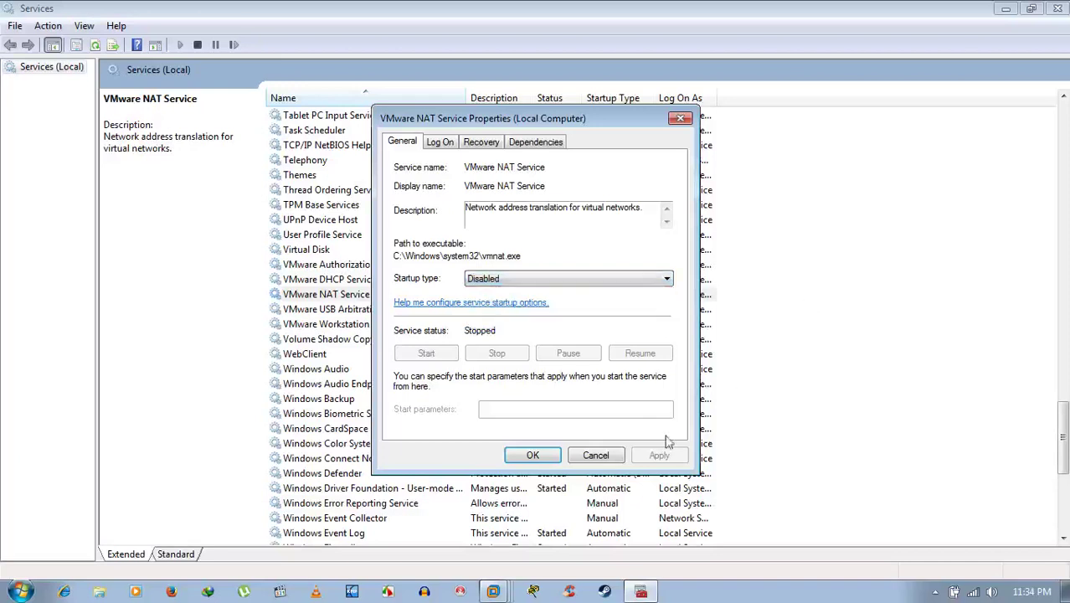
pyautogui.click(592, 464)
pyautogui.click(1005, 8)
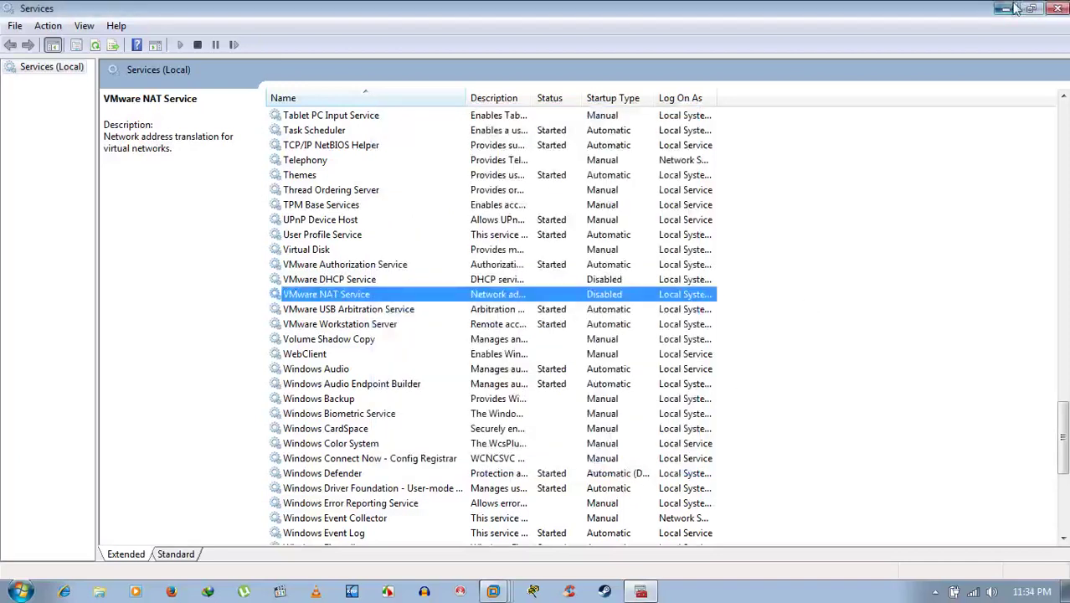
pyautogui.click(493, 591)
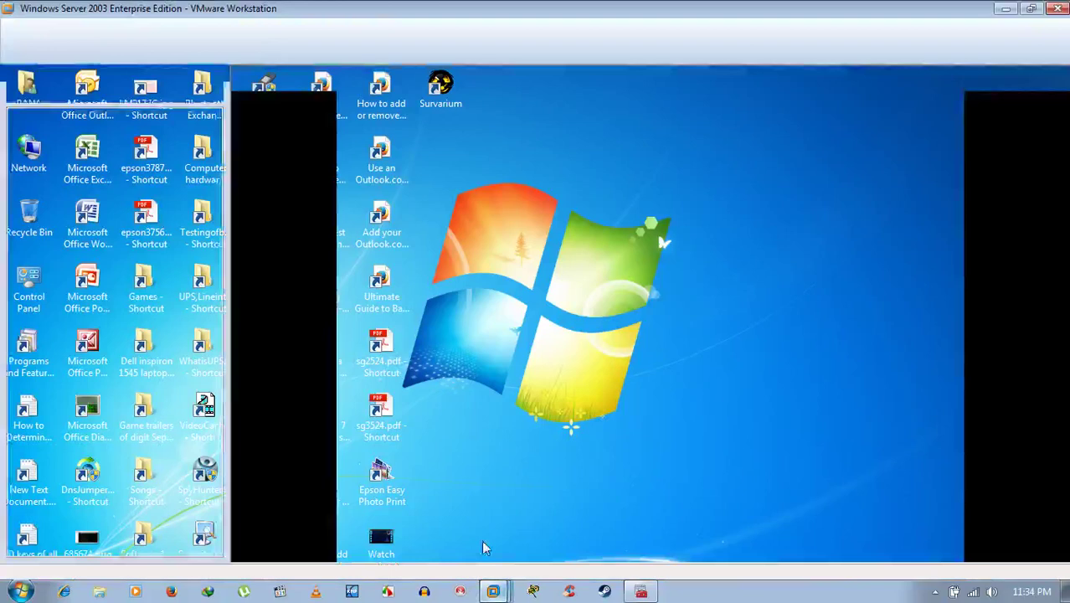
# Check the Server 2003 VM's network adapter connection in its settings.
pyautogui.rightClick(125, 202)
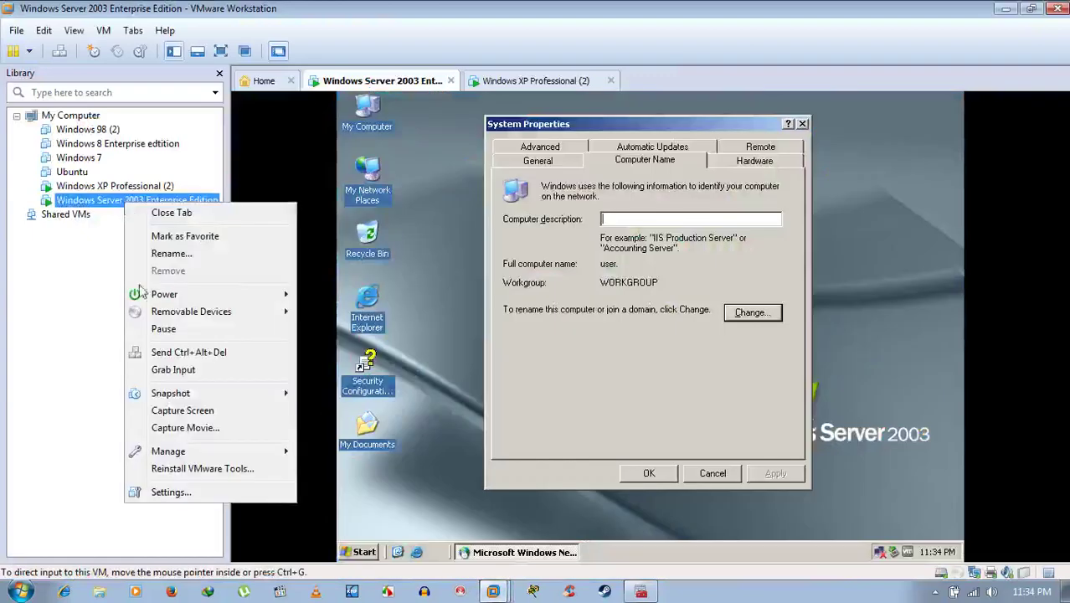
pyautogui.click(192, 495)
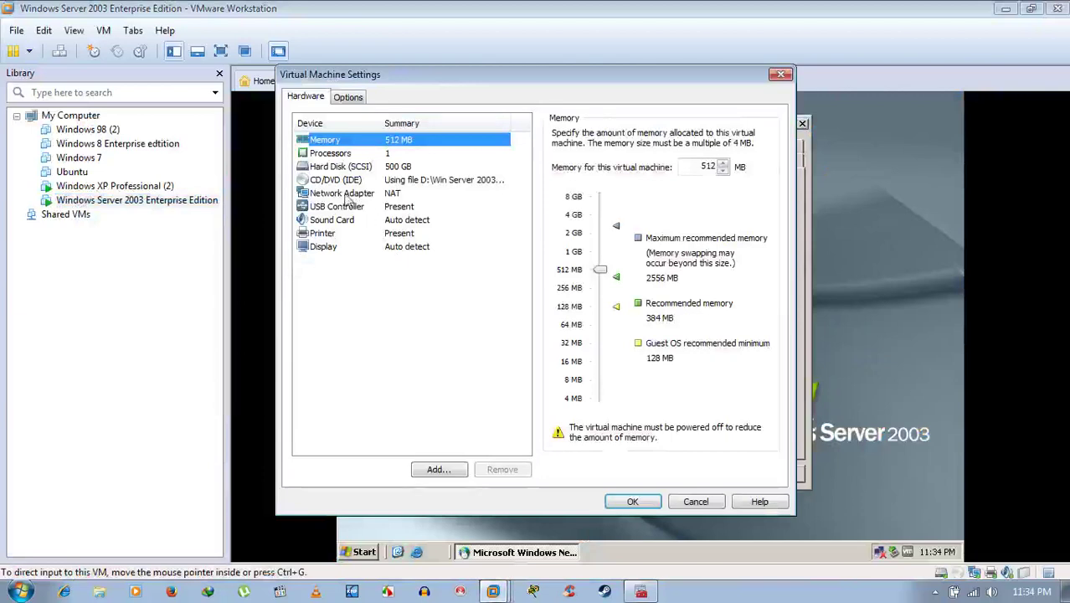
pyautogui.click(348, 195)
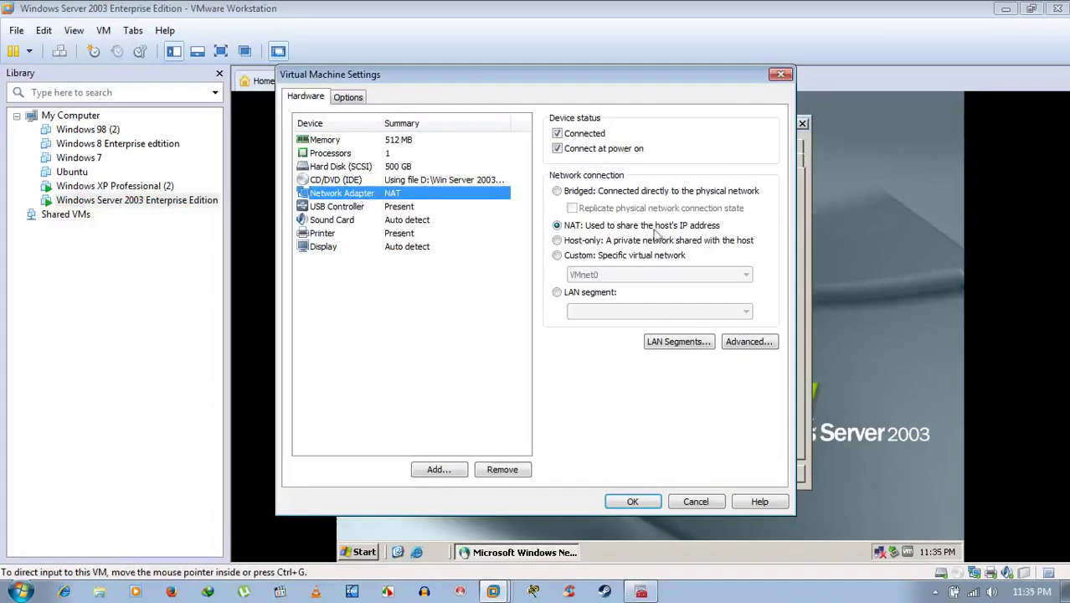
pyautogui.click(633, 502)
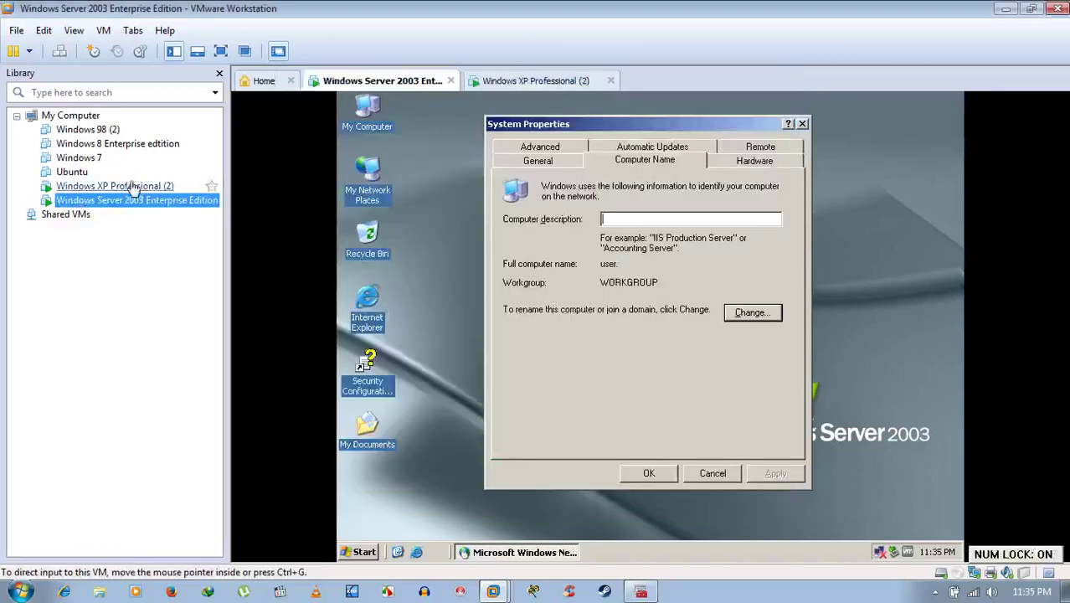
# Confirm the Windows XP Professional (2) VM's network adapter uses NAT, then return to Services.
pyautogui.click(126, 185)
pyautogui.rightClick(139, 187)
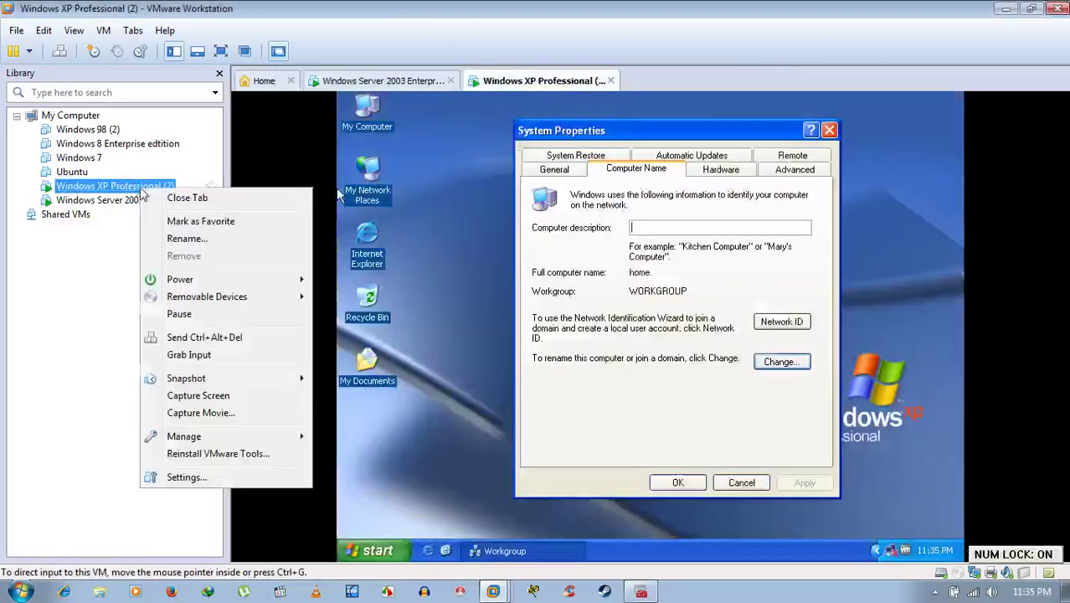
pyautogui.click(207, 477)
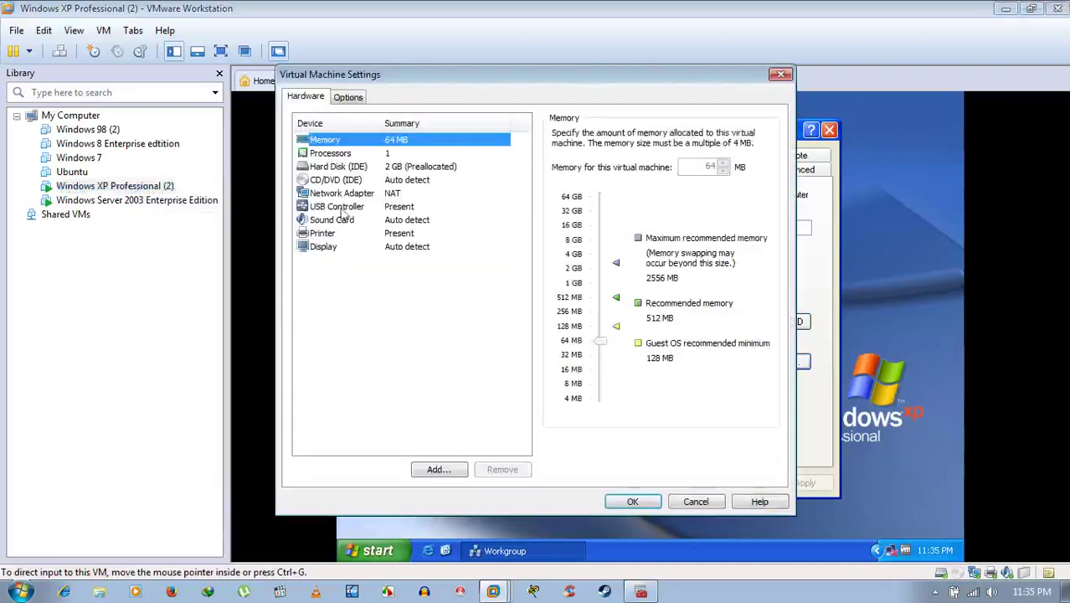
pyautogui.click(343, 195)
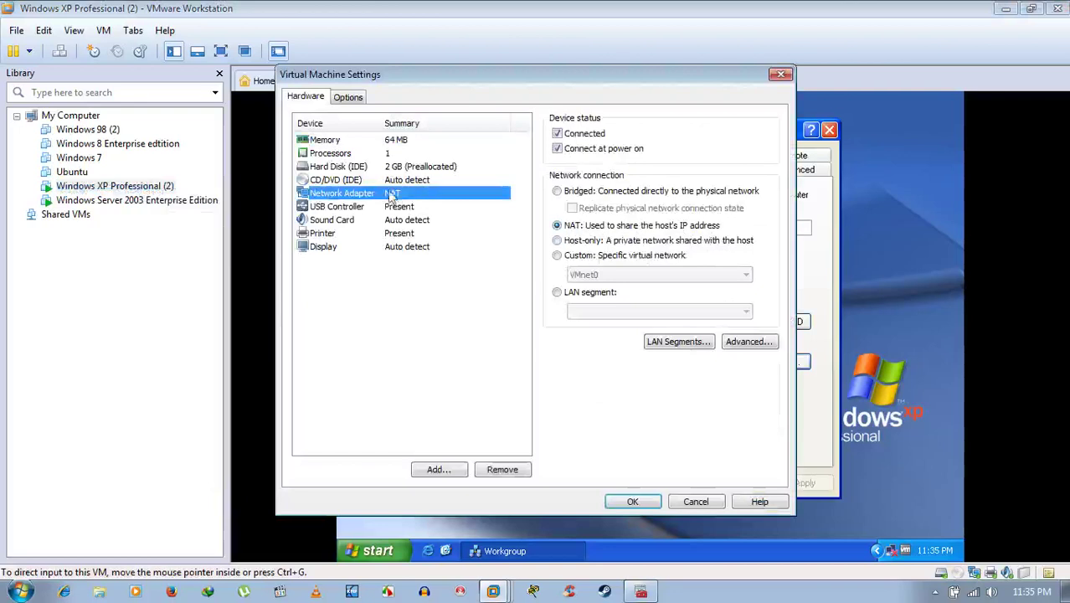
pyautogui.click(632, 501)
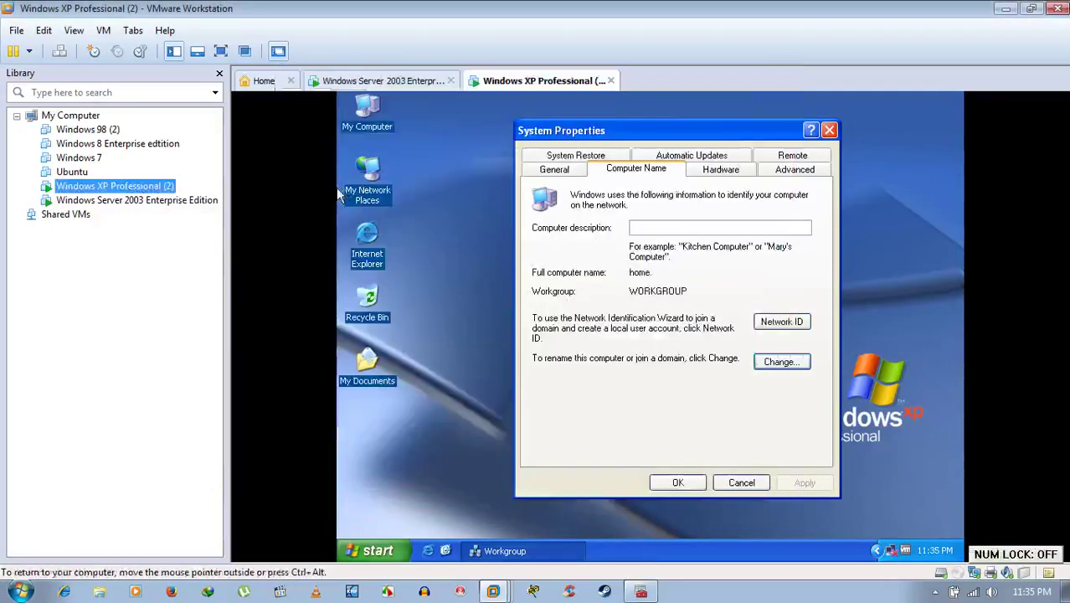
pyautogui.click(643, 591)
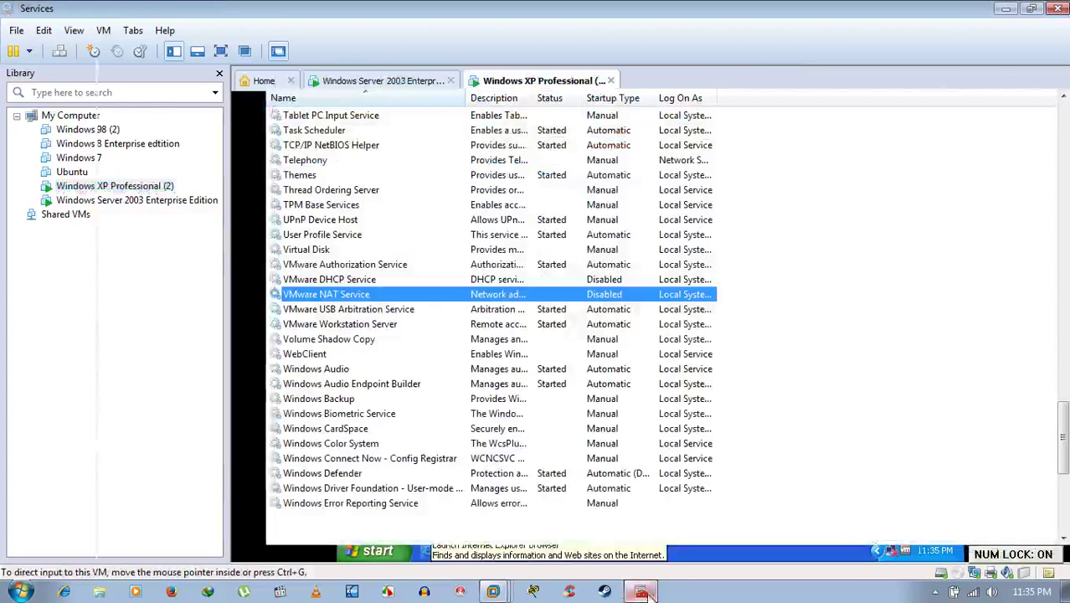
# Set VMware NAT Service startup type to Automatic, apply, and start the service.
pyautogui.click(332, 310)
pyautogui.click(311, 296)
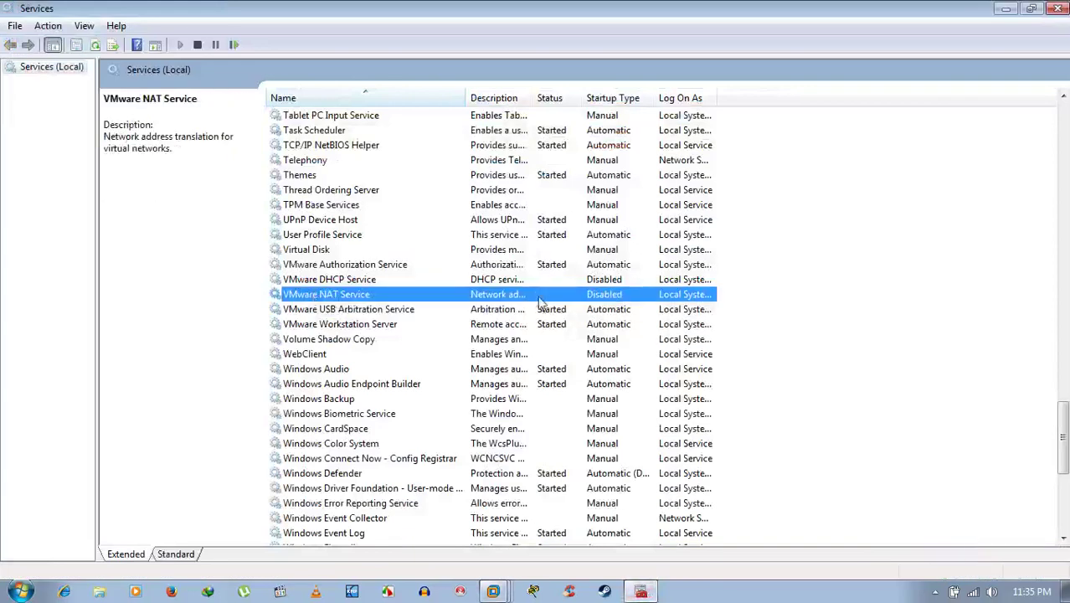
pyautogui.doubleClick(353, 295)
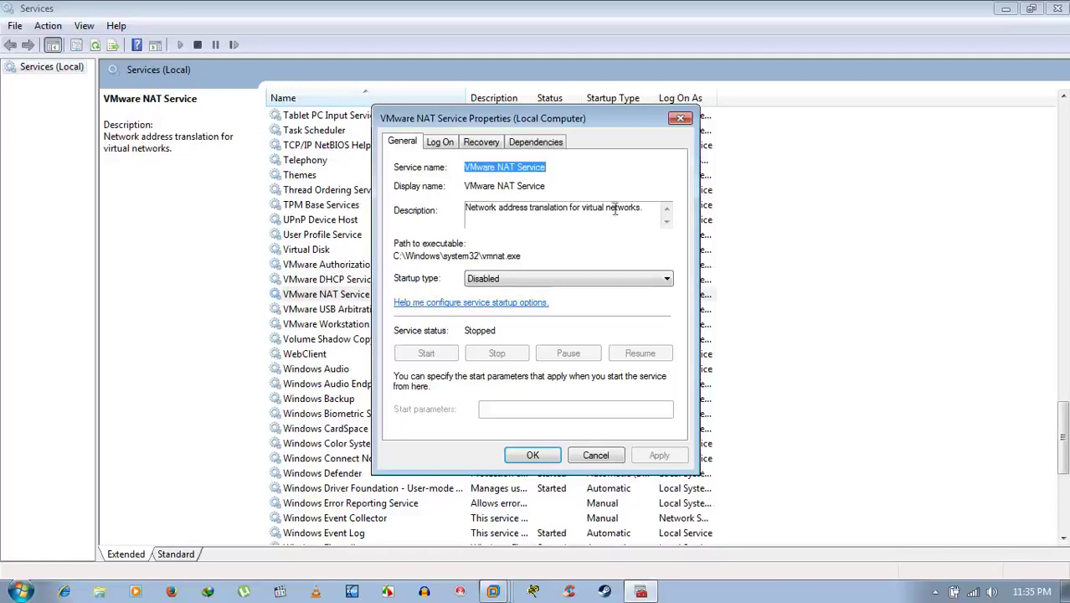
pyautogui.moveTo(646, 208); pyautogui.dragTo(452, 214)
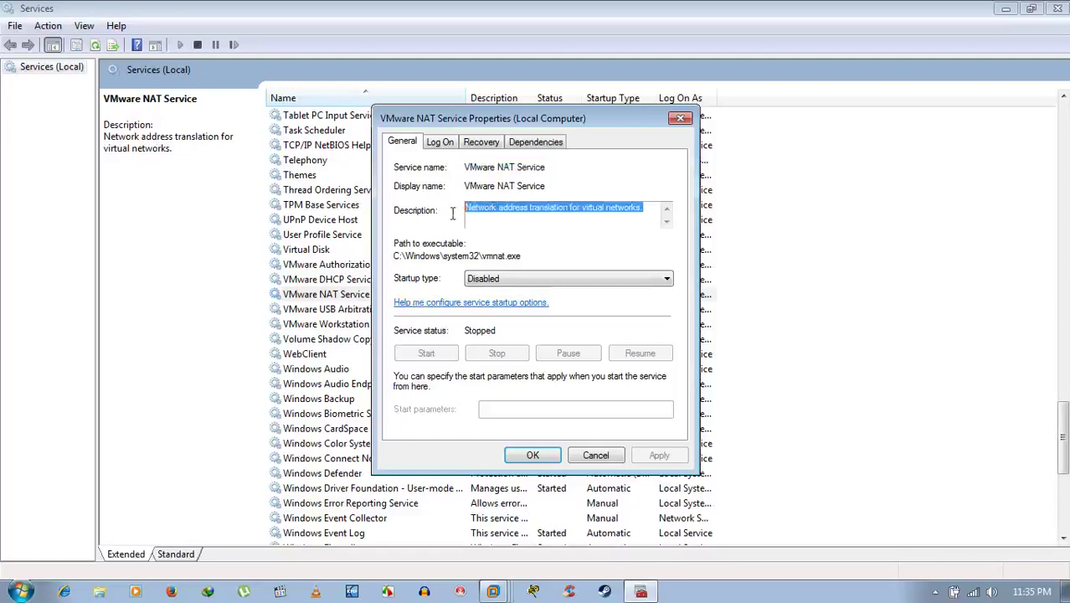
pyautogui.click(593, 224)
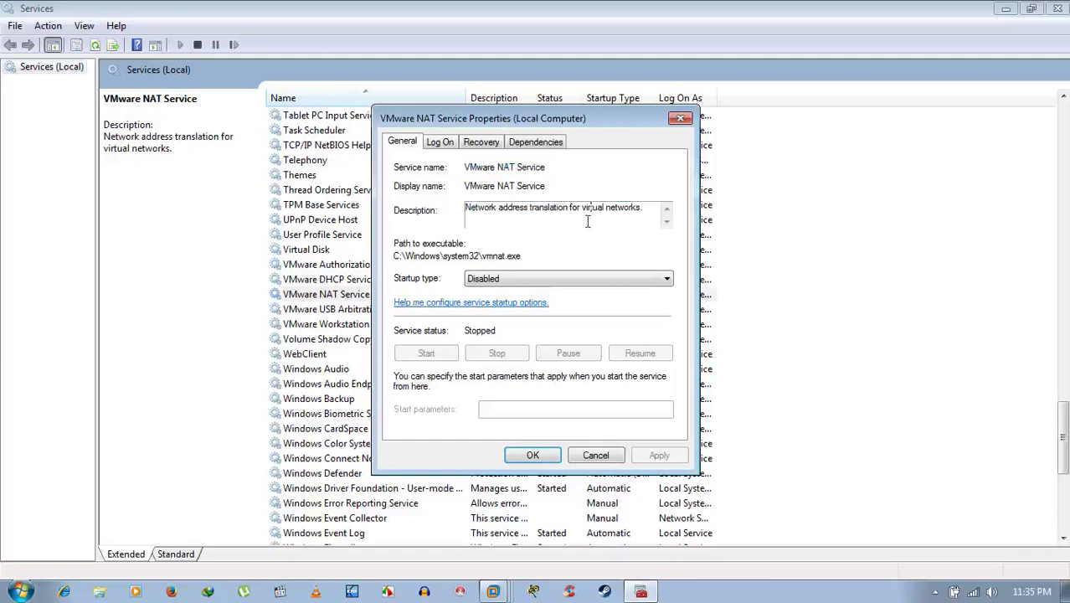
pyautogui.click(500, 281)
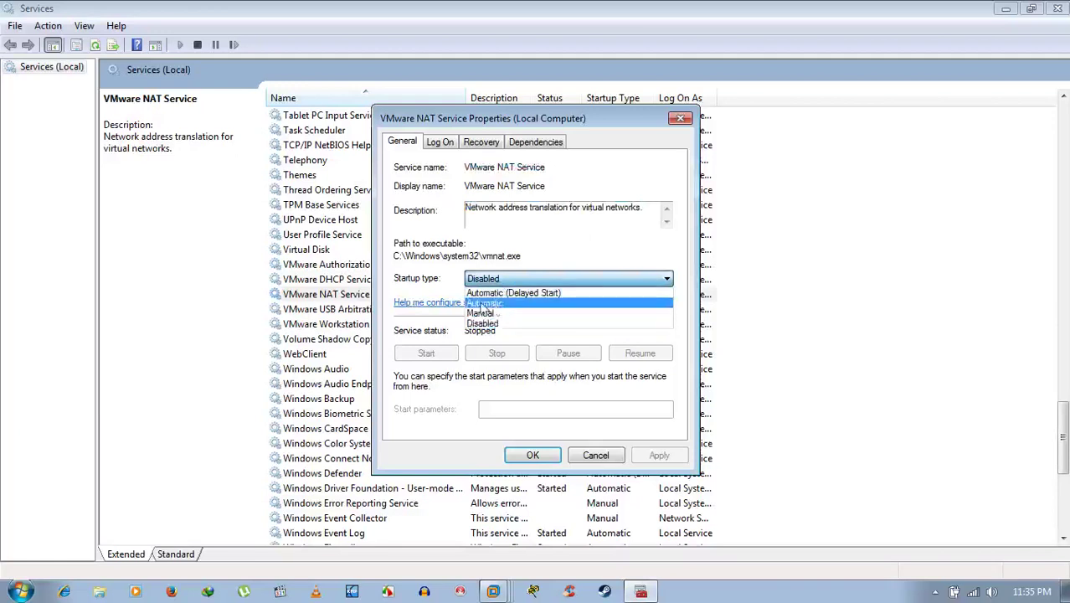
pyautogui.click(498, 305)
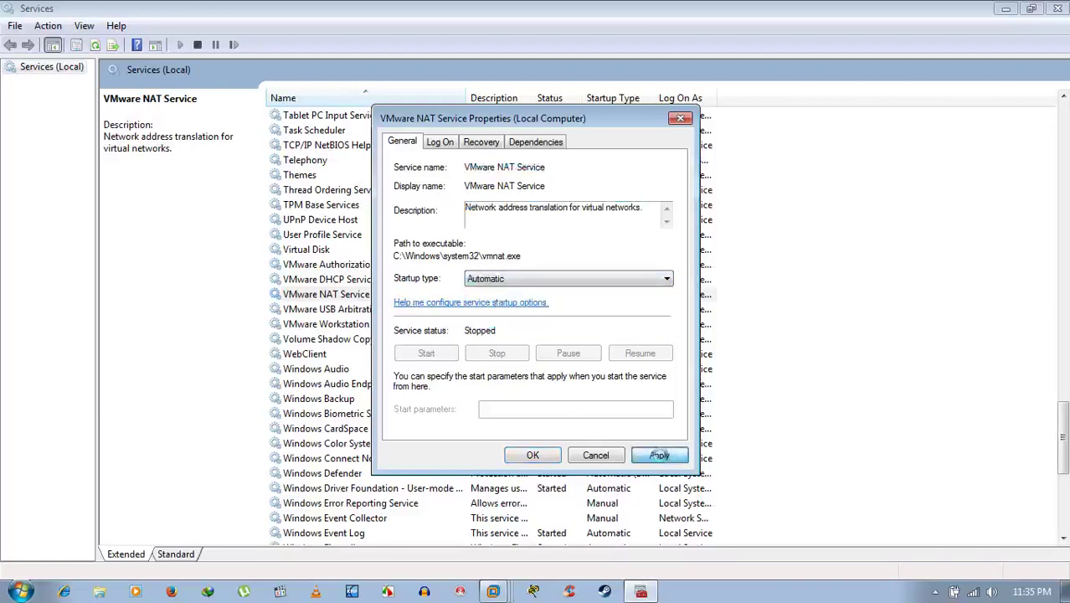
pyautogui.click(658, 455)
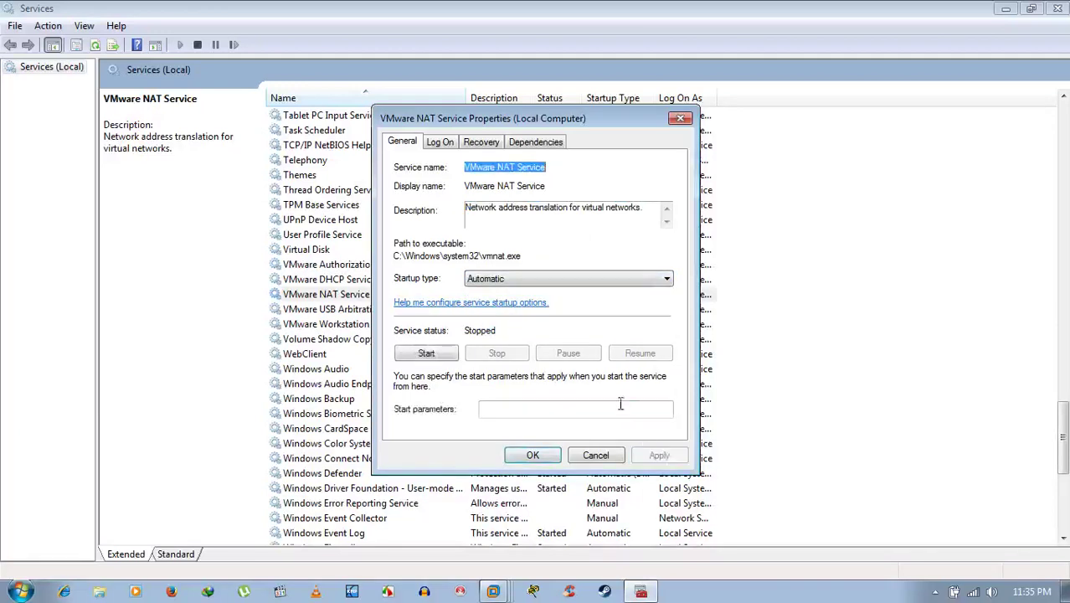
pyautogui.click(431, 353)
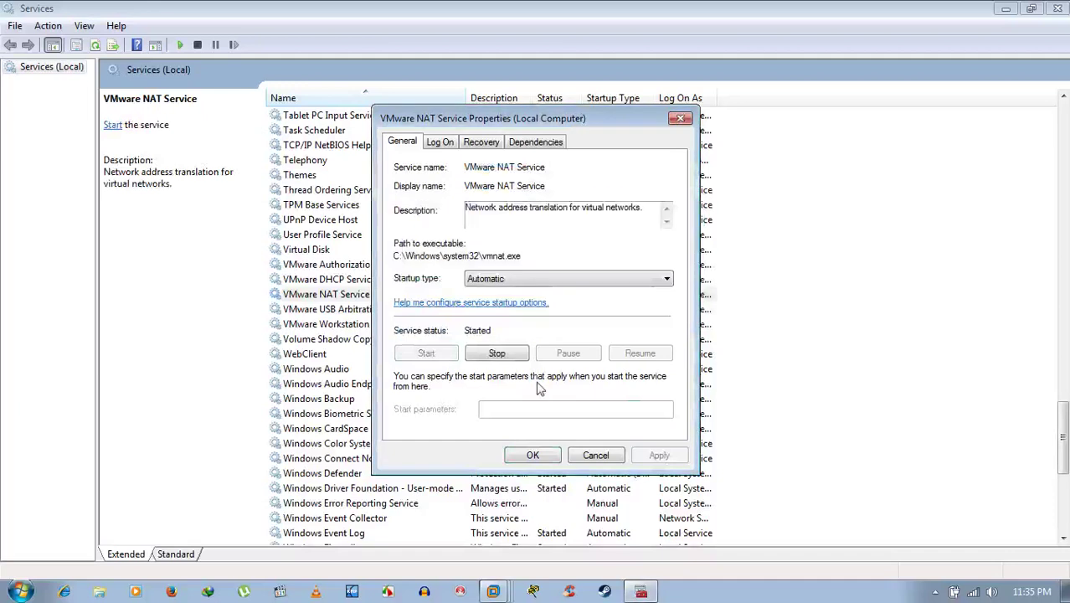
# Set the service's subsequent-failure recovery to Restart the Service, apply, and close with OK.
pyautogui.click(492, 143)
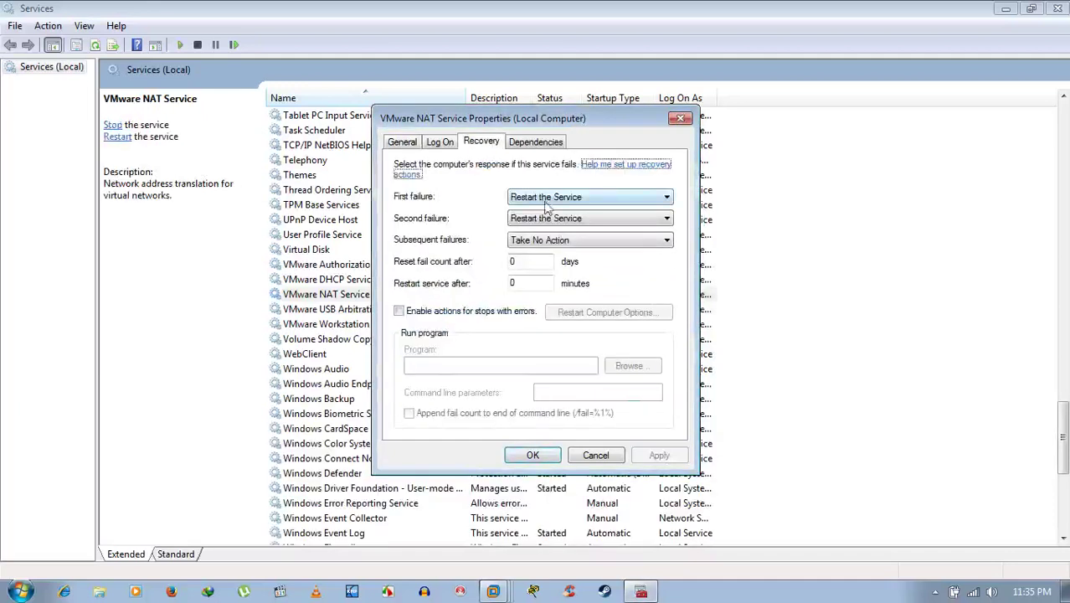
pyautogui.click(554, 240)
pyautogui.click(553, 255)
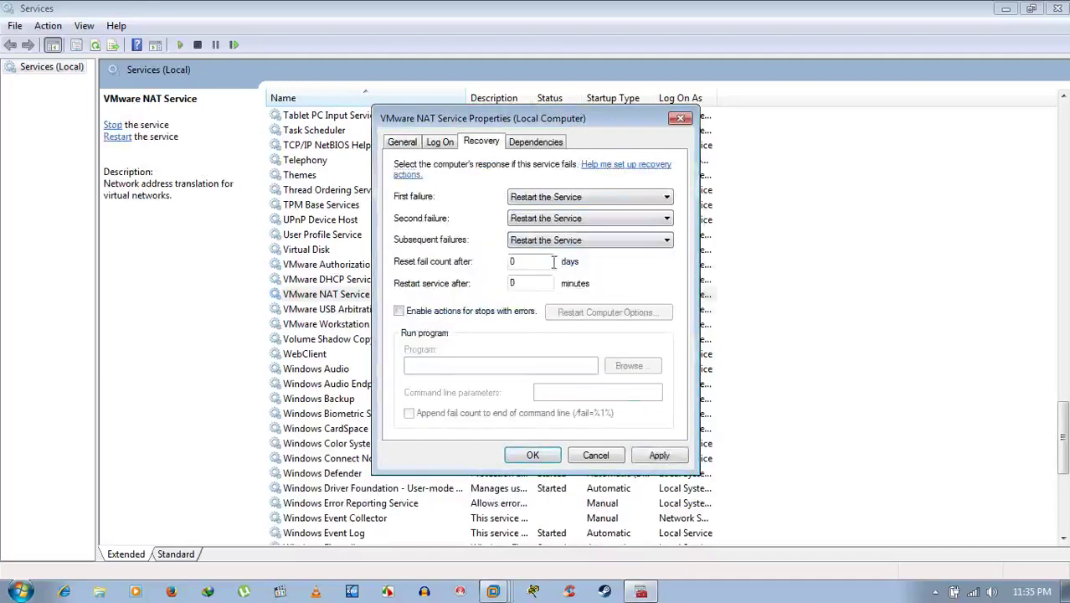
pyautogui.click(663, 455)
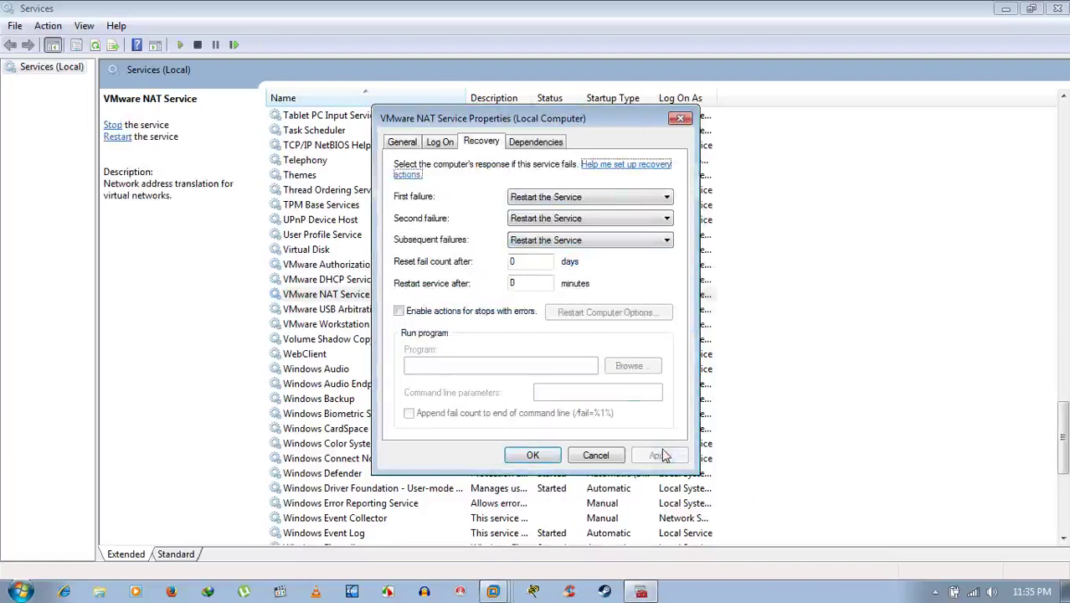
pyautogui.click(410, 145)
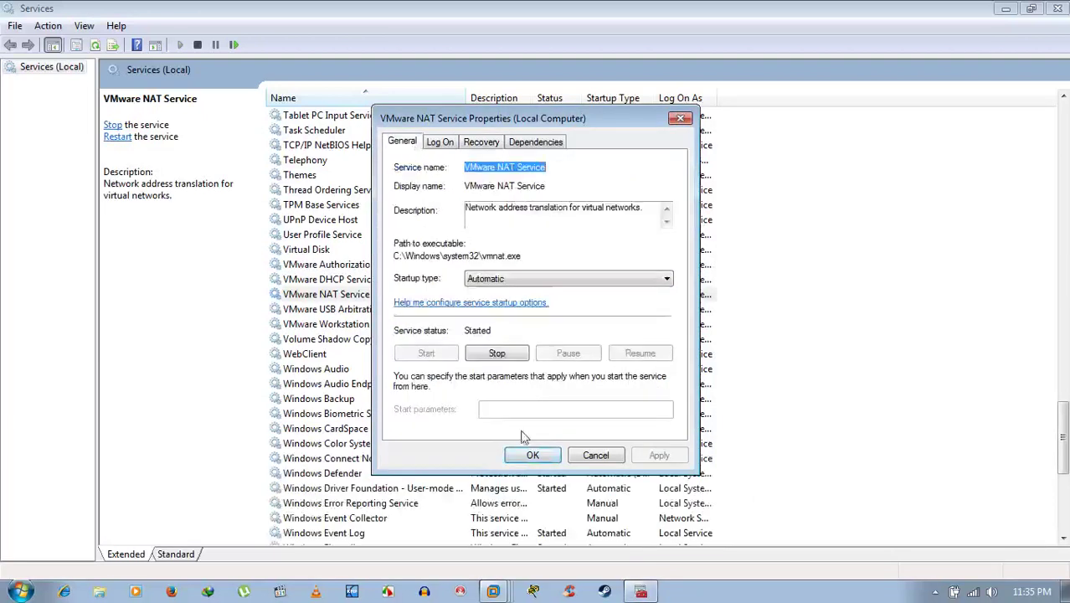
pyautogui.click(532, 455)
pyautogui.click(790, 332)
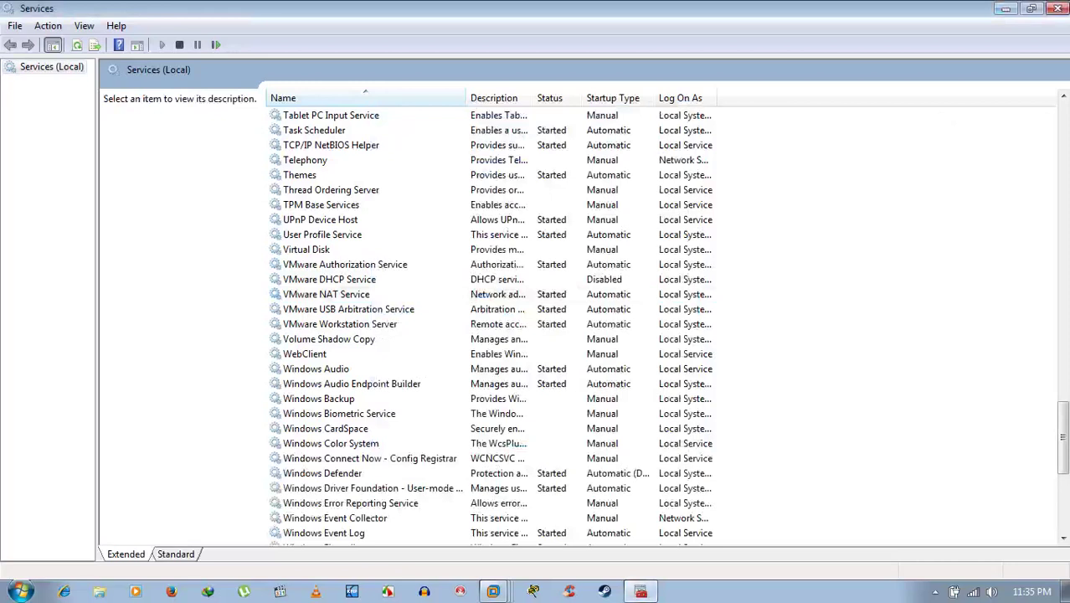
# Minimize Services and verify the tray network icon shows connected on both XP and Server 2003.
pyautogui.click(1005, 9)
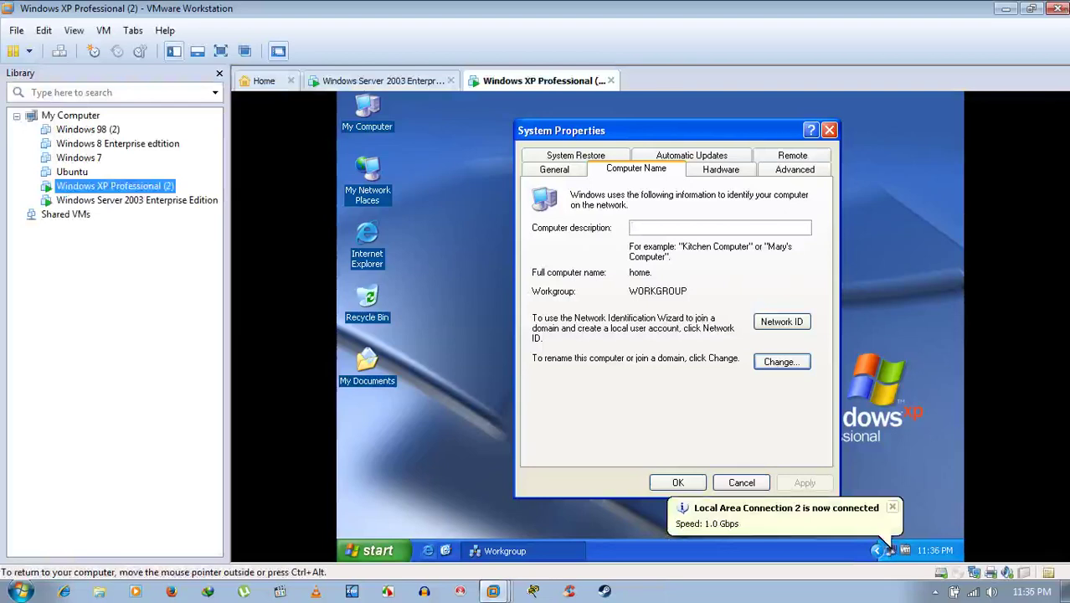
pyautogui.click(419, 81)
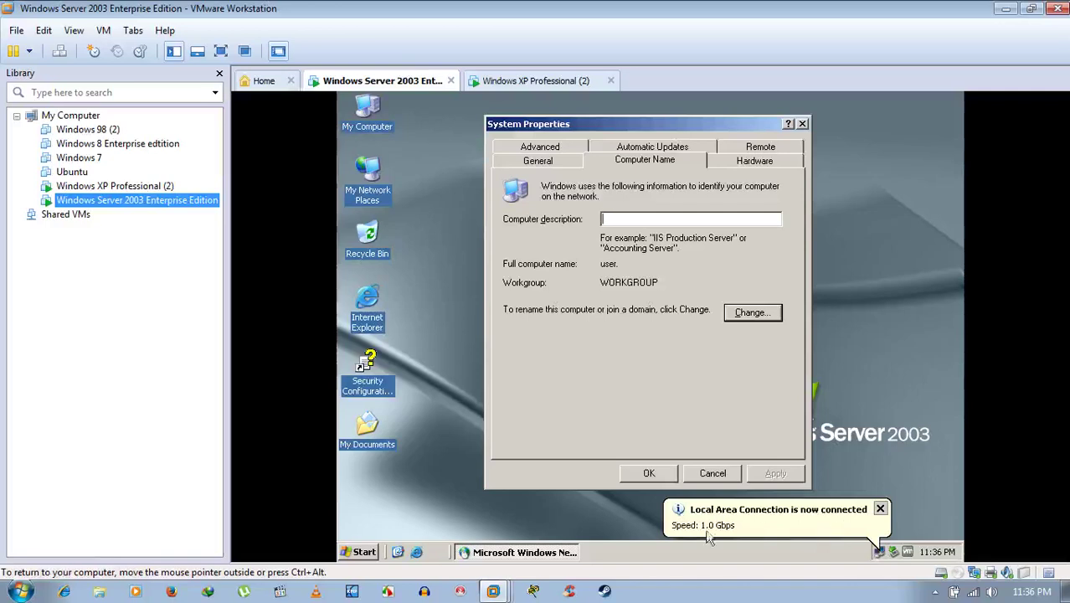
pyautogui.click(576, 82)
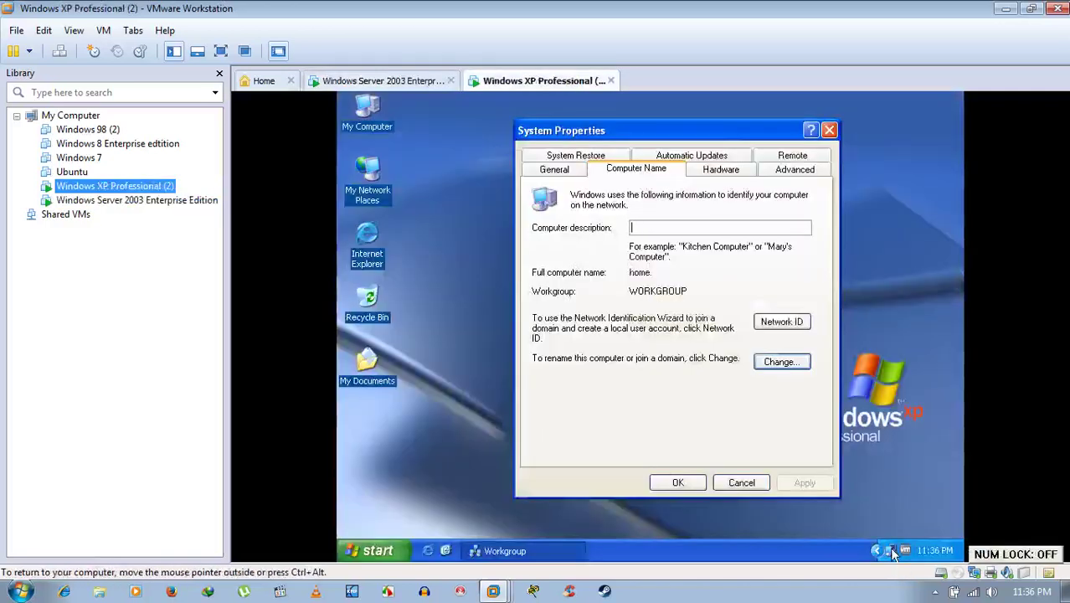
pyautogui.moveTo(890, 554)
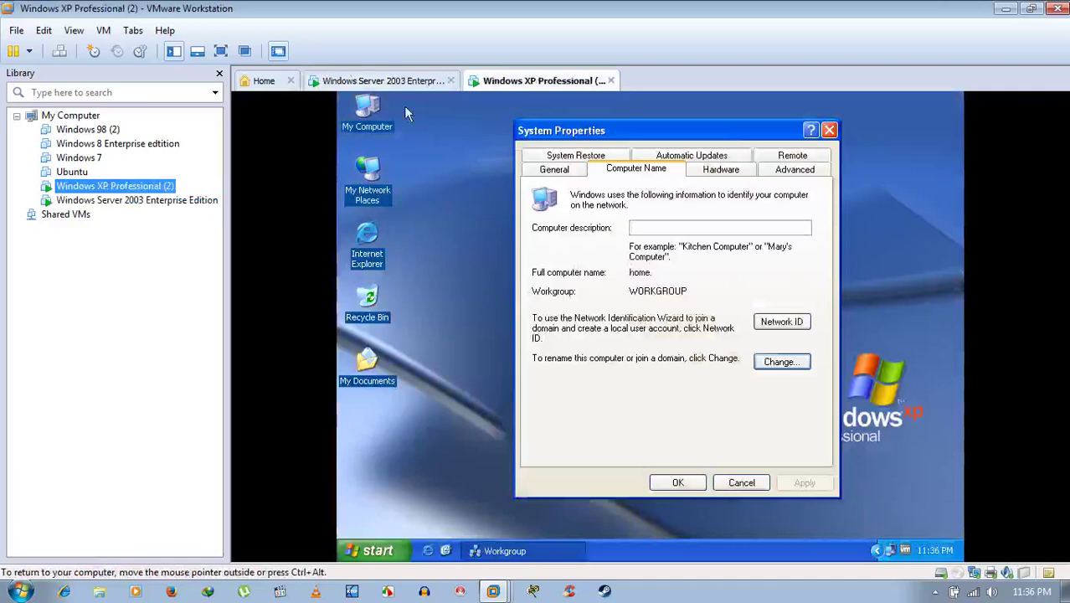
pyautogui.click(372, 81)
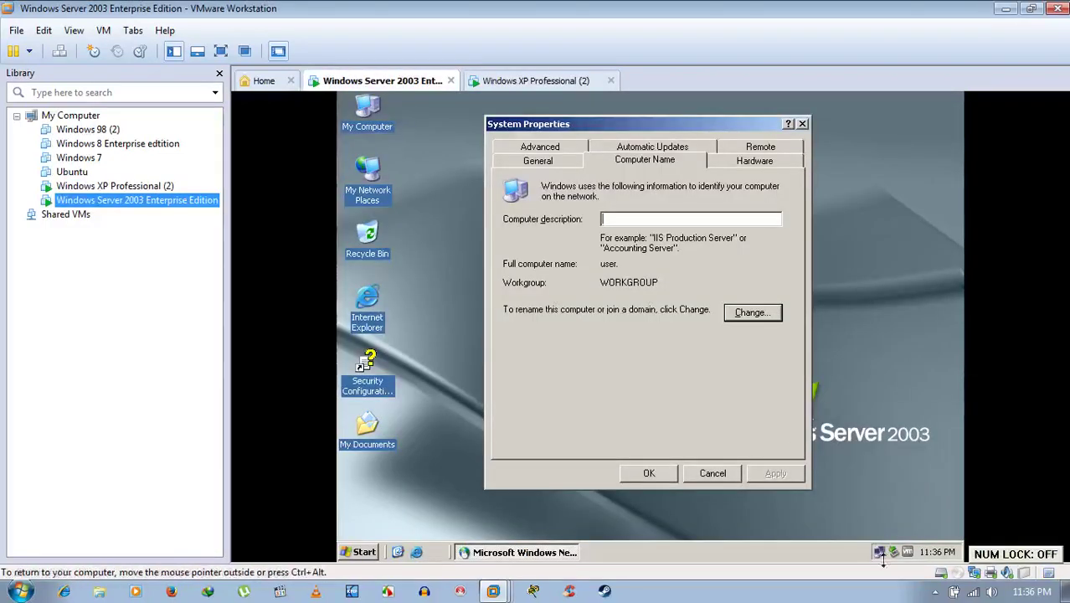
pyautogui.moveTo(884, 556)
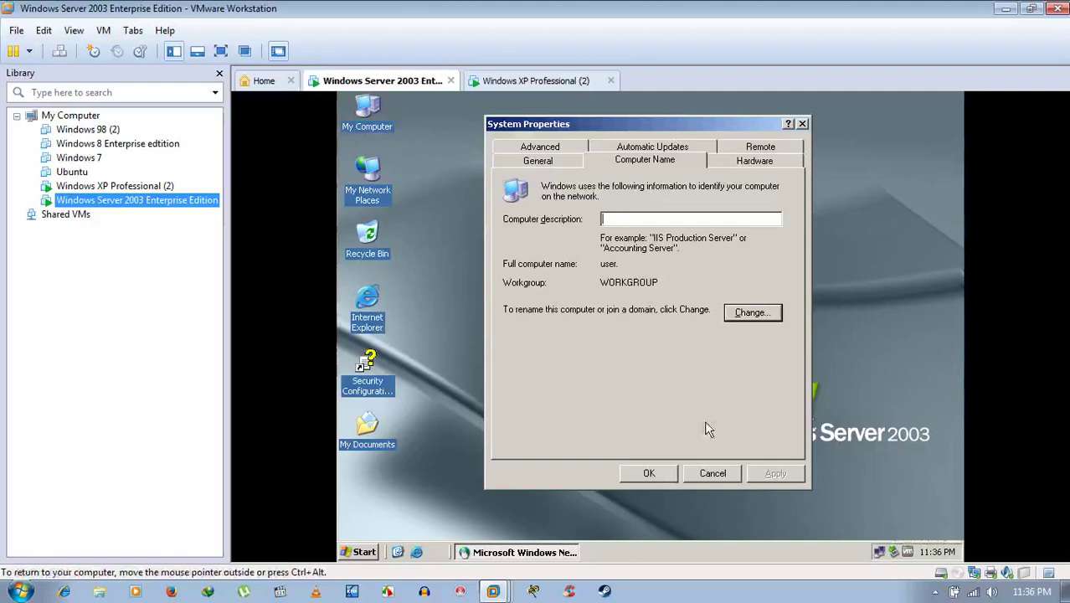
pyautogui.click(554, 83)
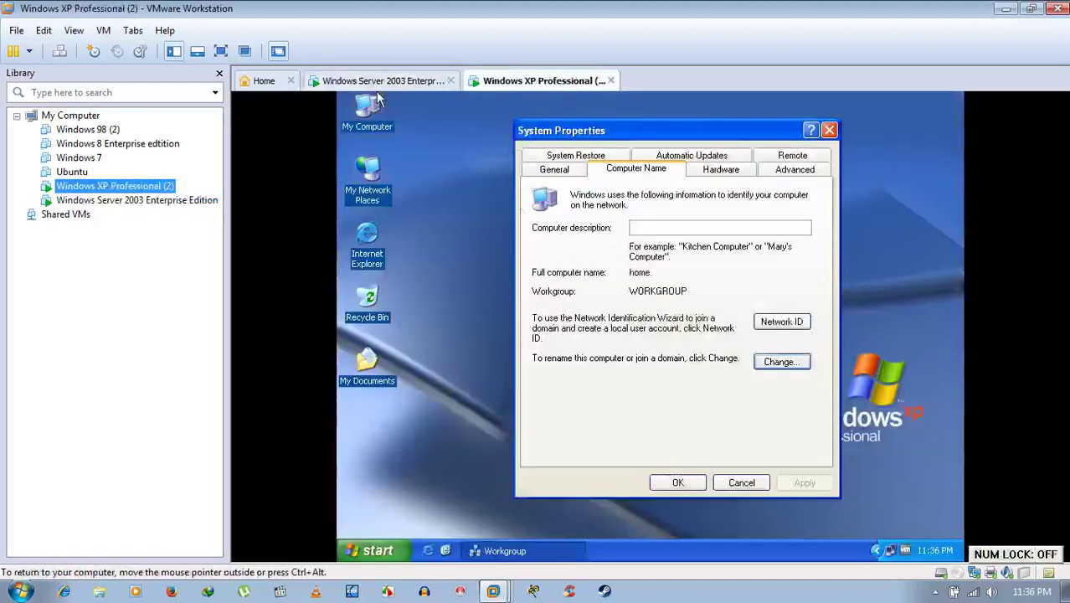
pyautogui.click(458, 225)
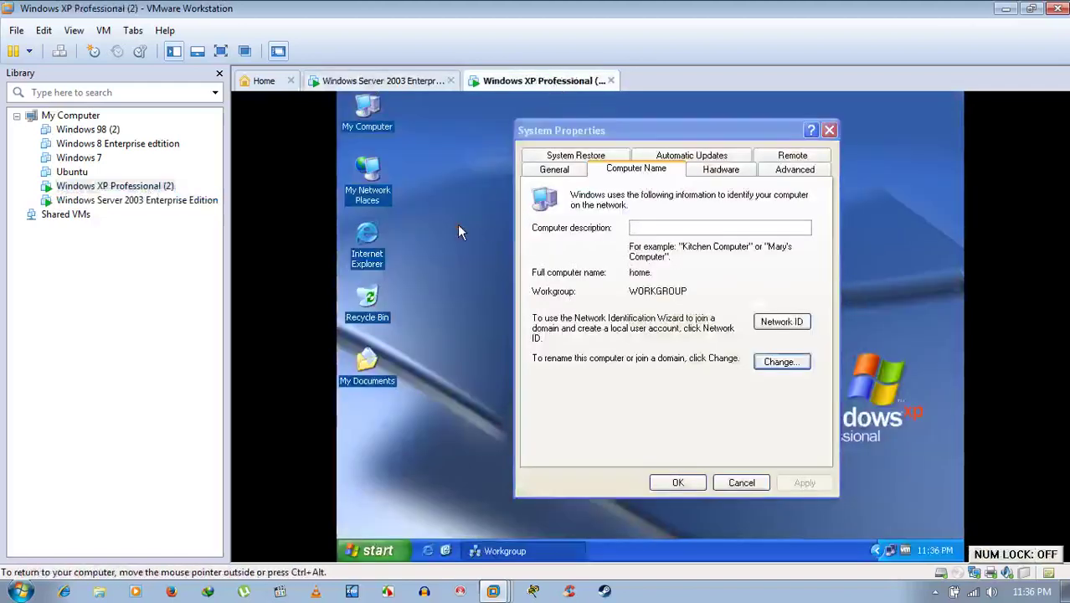
pyautogui.click(381, 80)
# On Server 2003, browse My Network Places > Entire Network > Microsoft Windows Network > Workgroup.
pyautogui.doubleClick(368, 180)
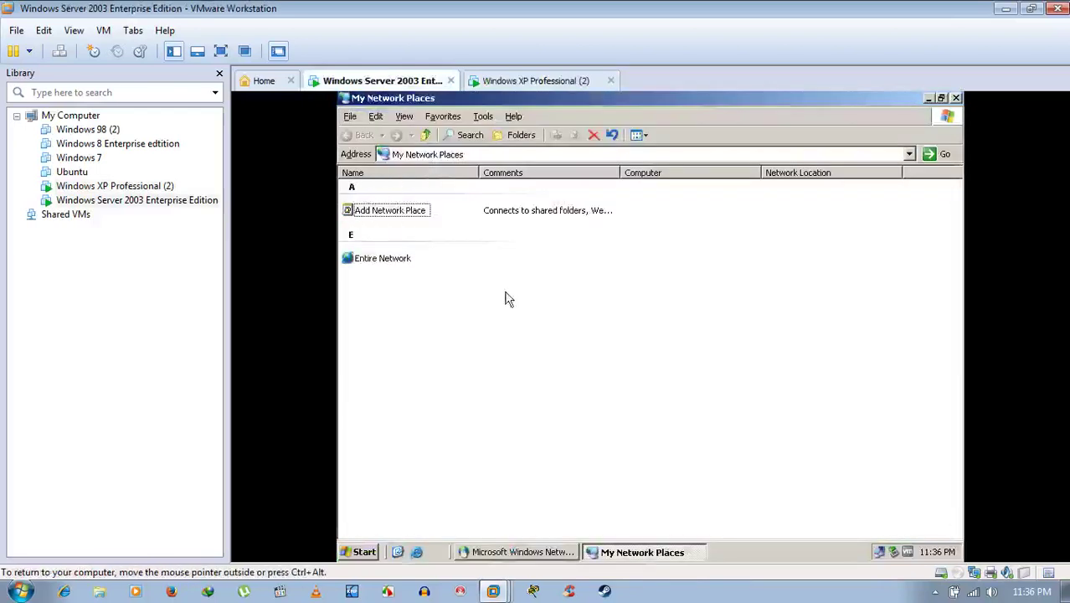
pyautogui.doubleClick(396, 257)
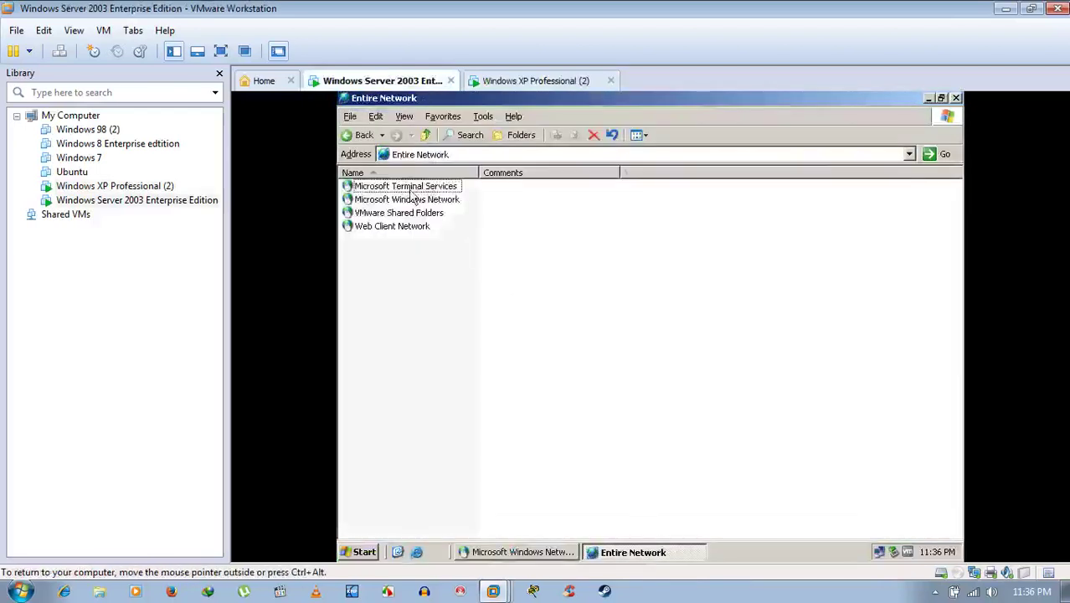
pyautogui.doubleClick(406, 200)
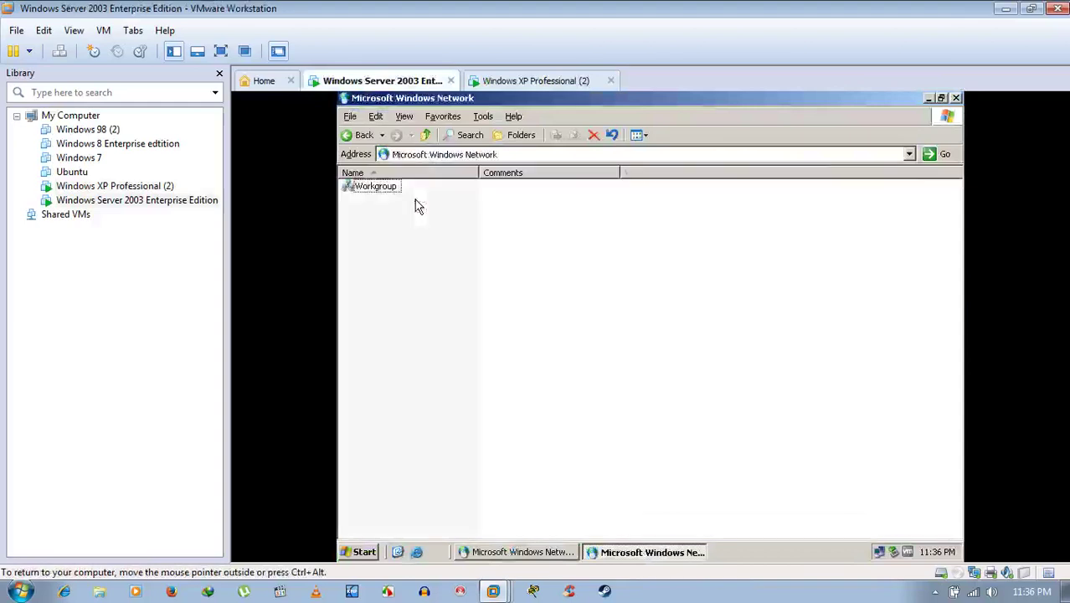
pyautogui.doubleClick(371, 187)
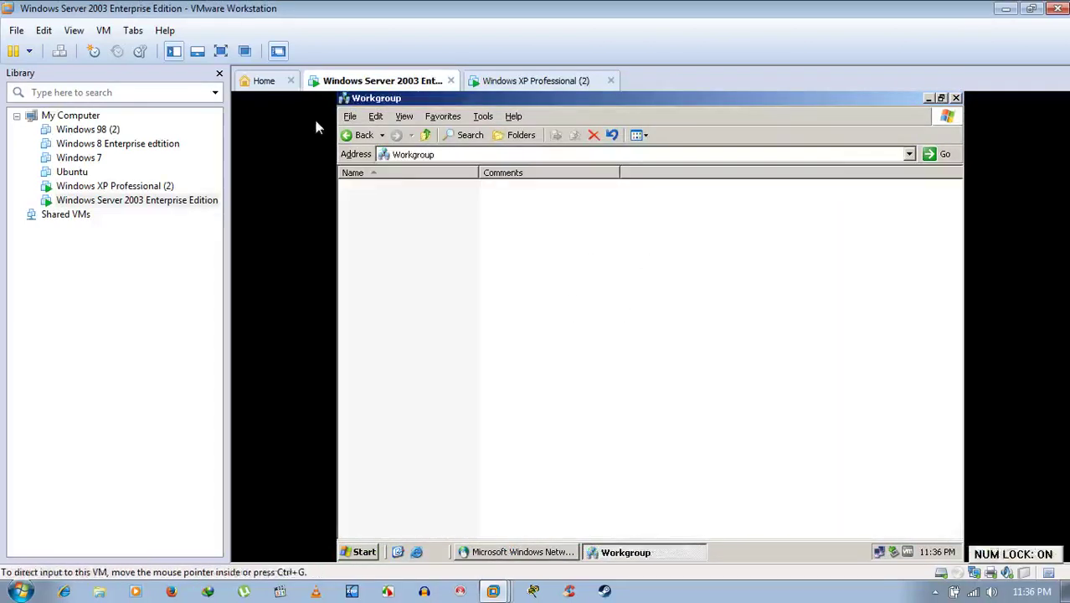
# Reopen the server's Workgroup to confirm it is still empty, then move to Windows XP Professional (2).
pyautogui.click(360, 137)
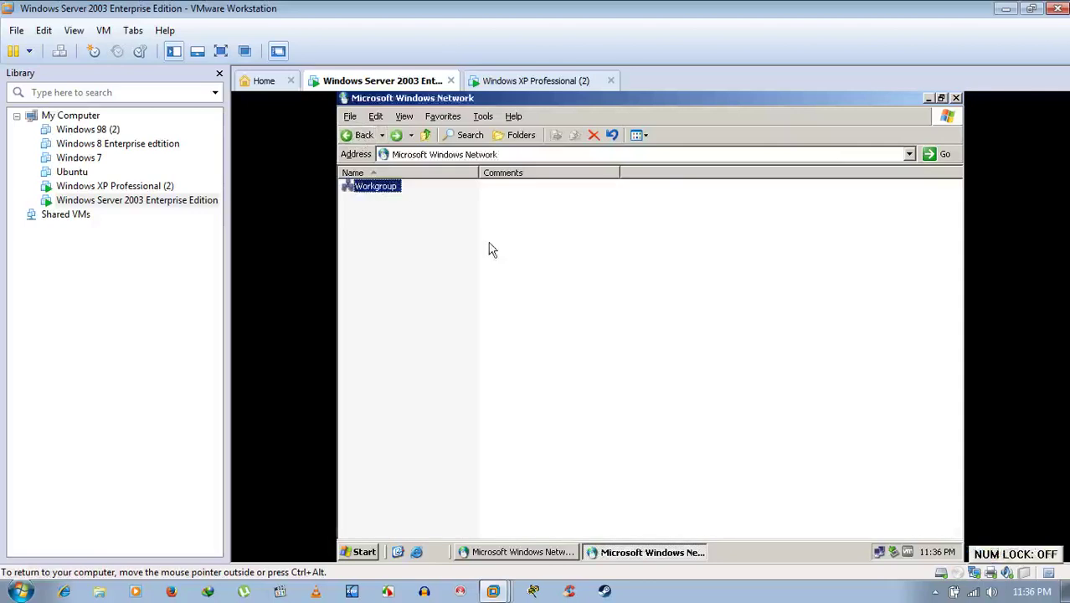
pyautogui.click(490, 246)
pyautogui.doubleClick(391, 188)
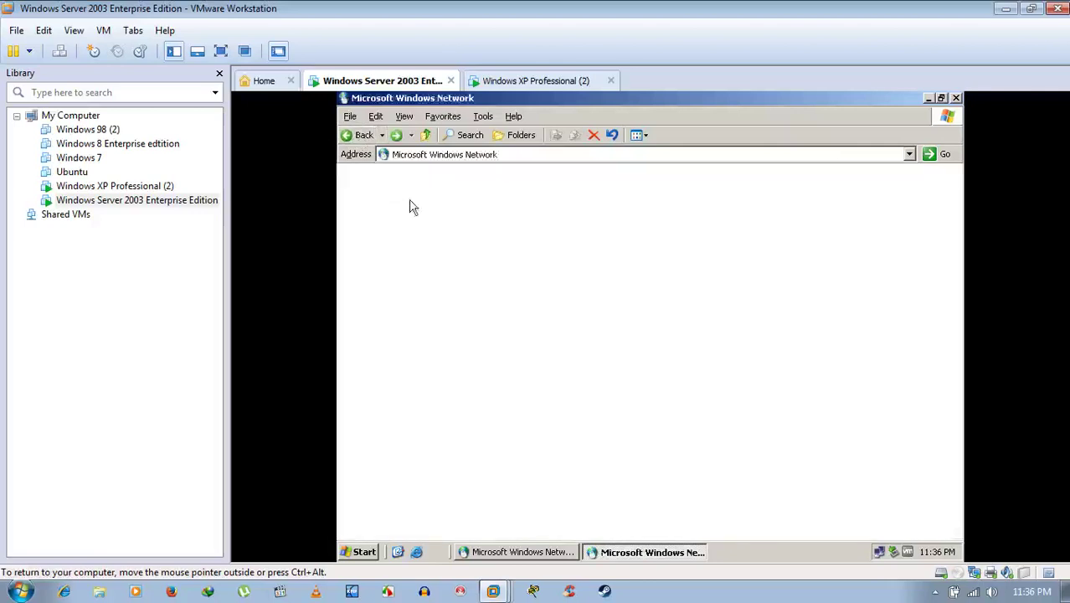
pyautogui.click(358, 134)
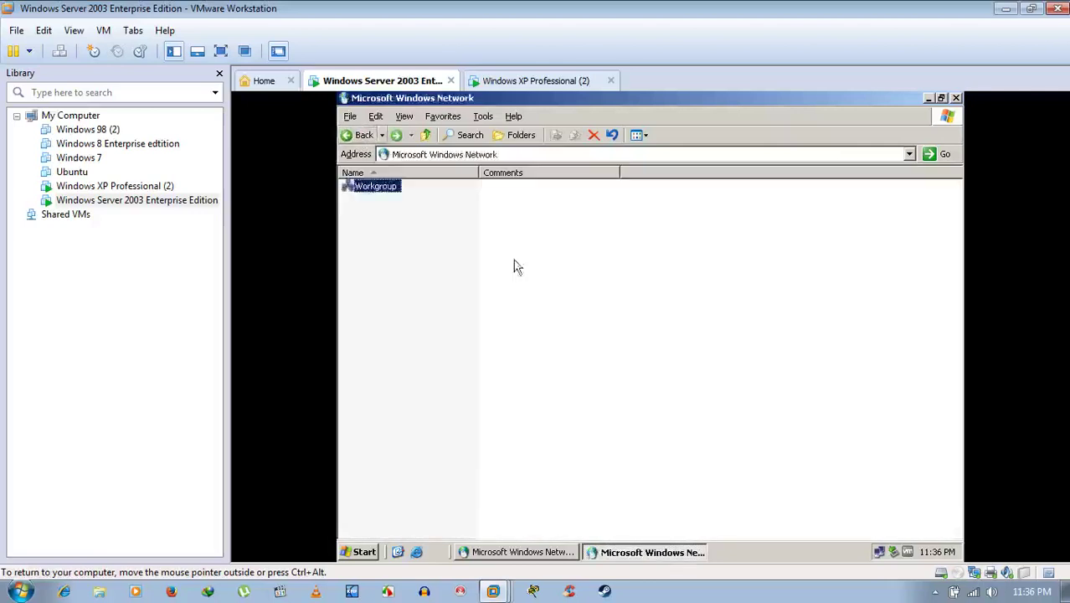
pyautogui.click(509, 83)
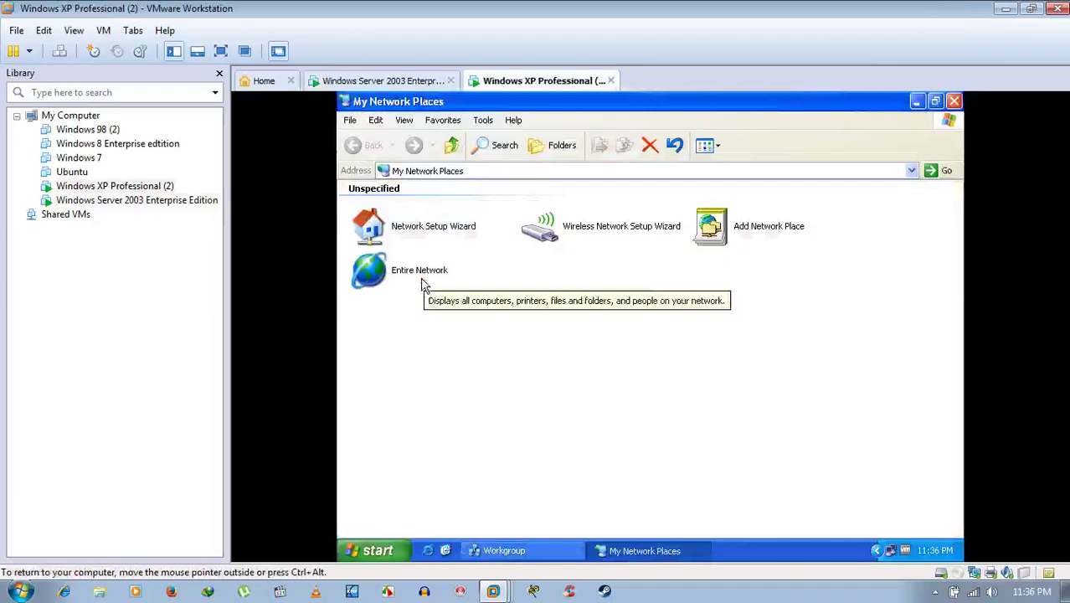
# On XP, browse Entire Network > Microsoft Windows Network > Workgroup, which lists only Home.
pyautogui.doubleClick(422, 276)
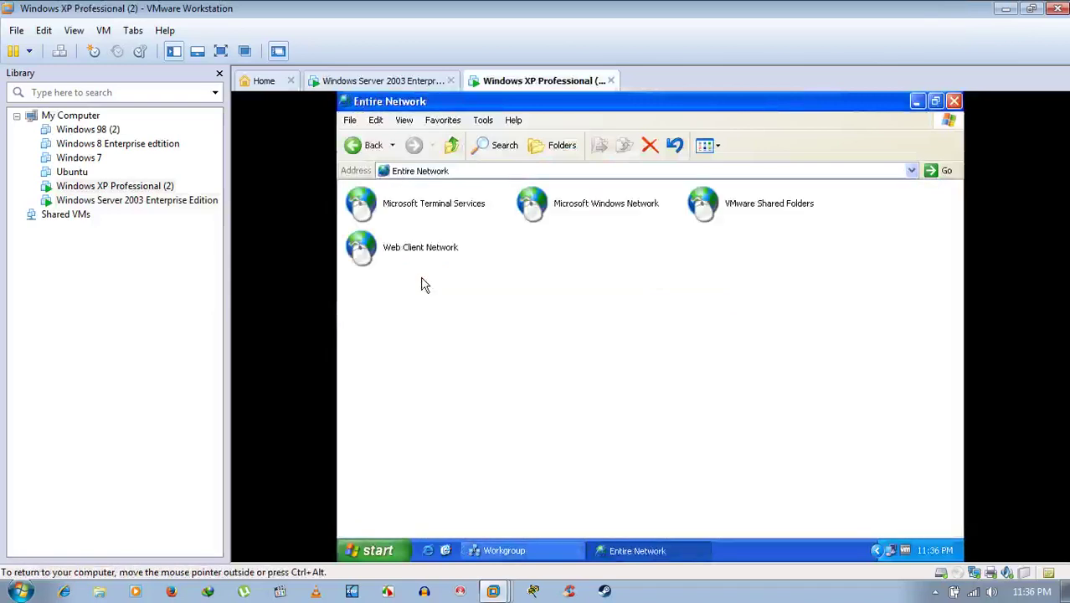
pyautogui.doubleClick(565, 203)
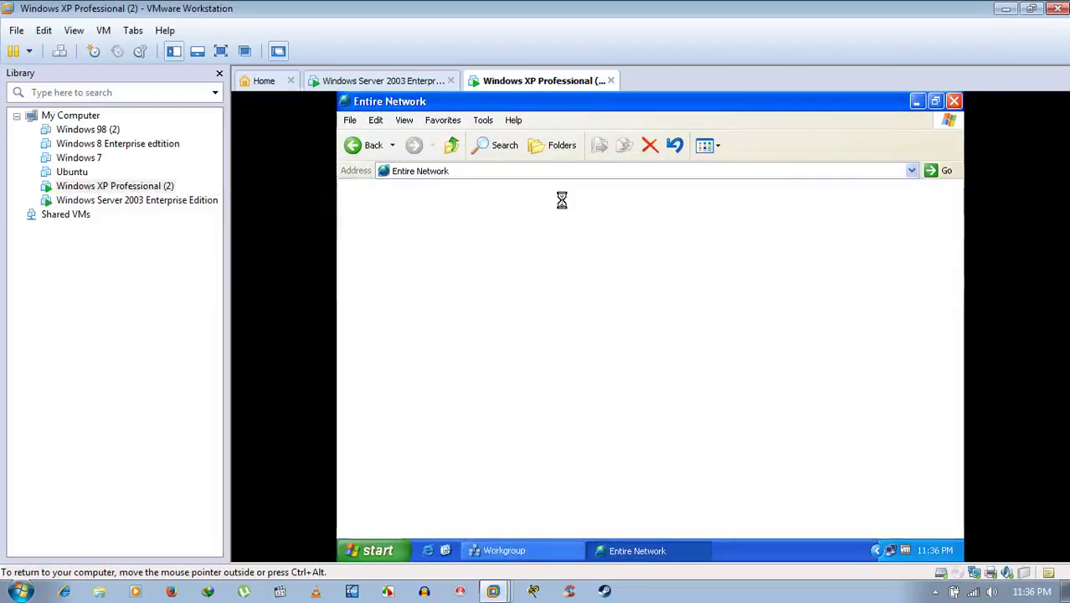
pyautogui.doubleClick(368, 209)
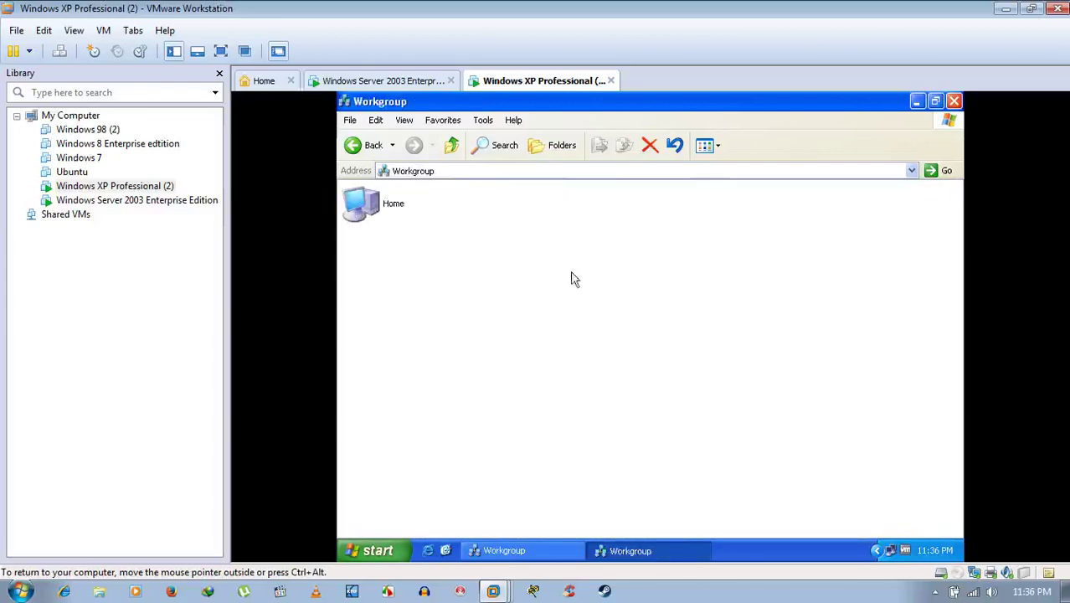
pyautogui.click(370, 208)
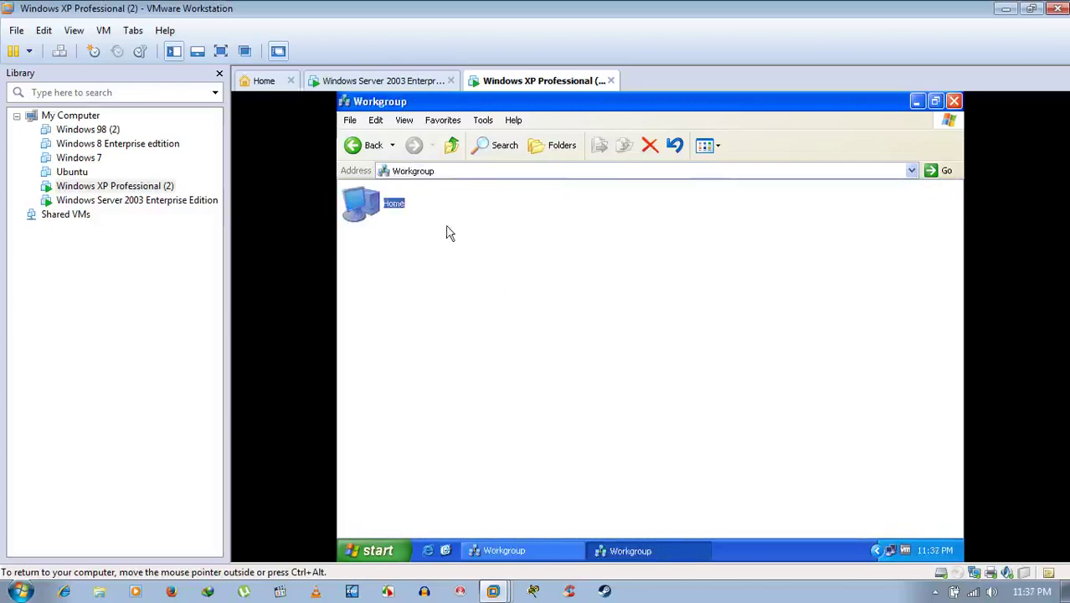
pyautogui.click(779, 255)
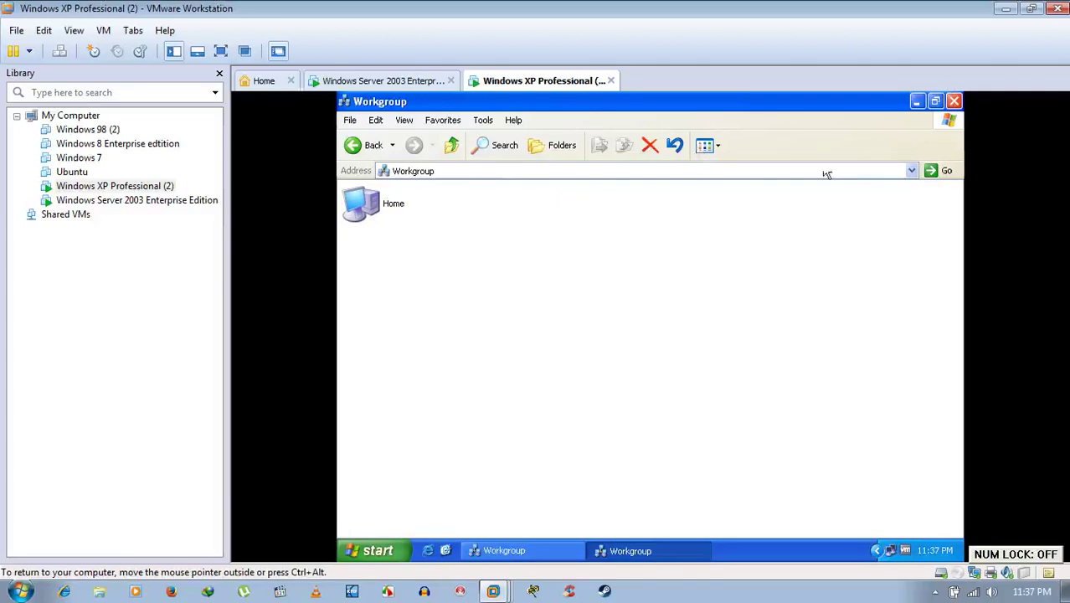
# Close the XP Workgroup window and return to the Windows Server 2003 machine.
pyautogui.click(953, 100)
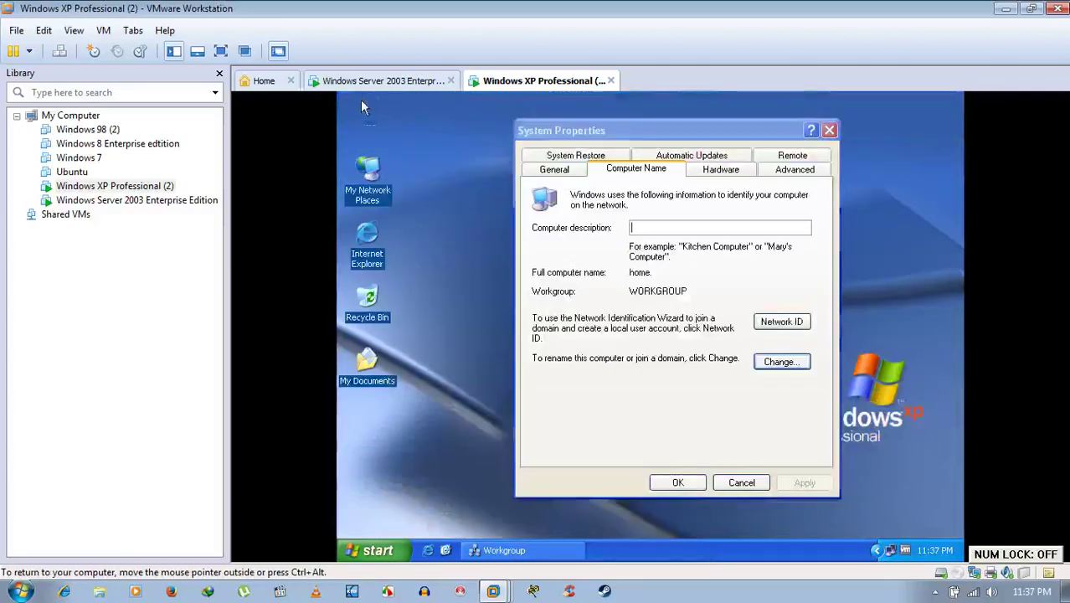
pyautogui.rightClick(362, 102)
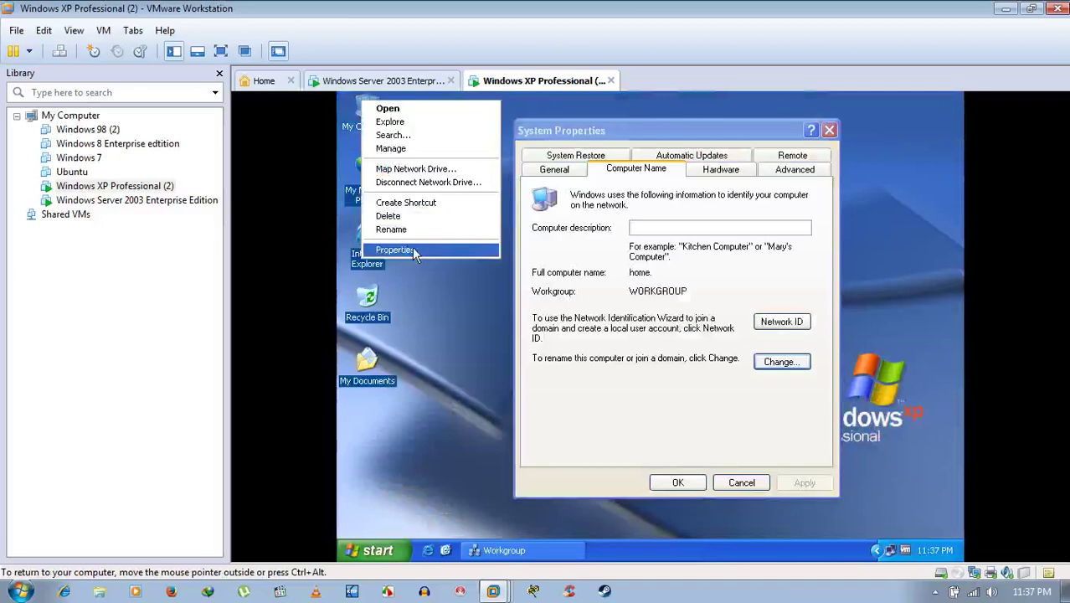
pyautogui.click(413, 247)
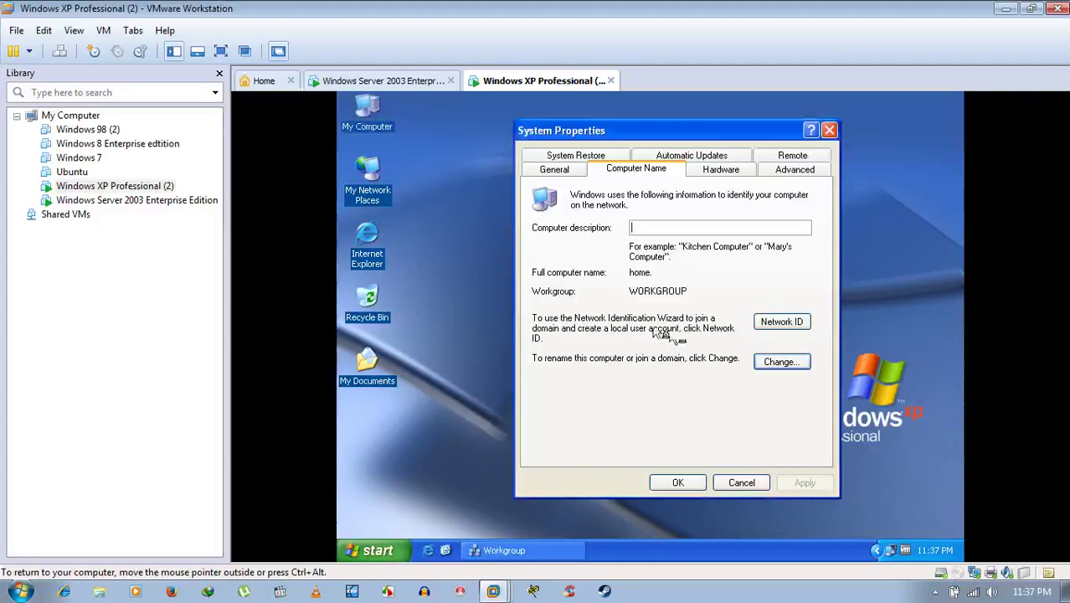
pyautogui.click(403, 81)
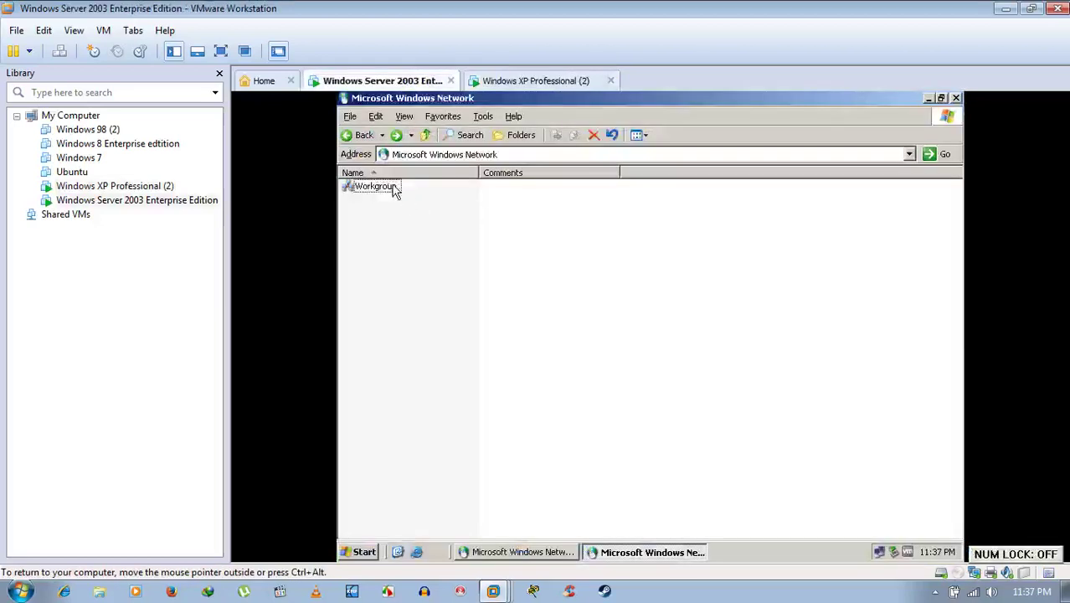
# Re-browse the server's Entire Network > Microsoft Windows Network > Workgroup, which is still empty.
pyautogui.doubleClick(386, 187)
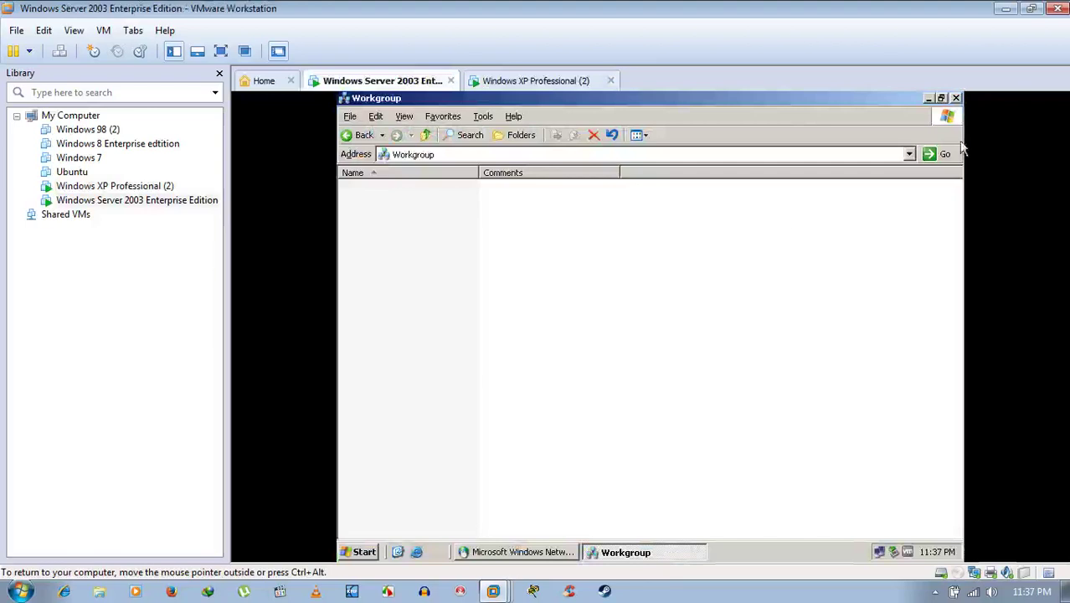
pyautogui.click(956, 99)
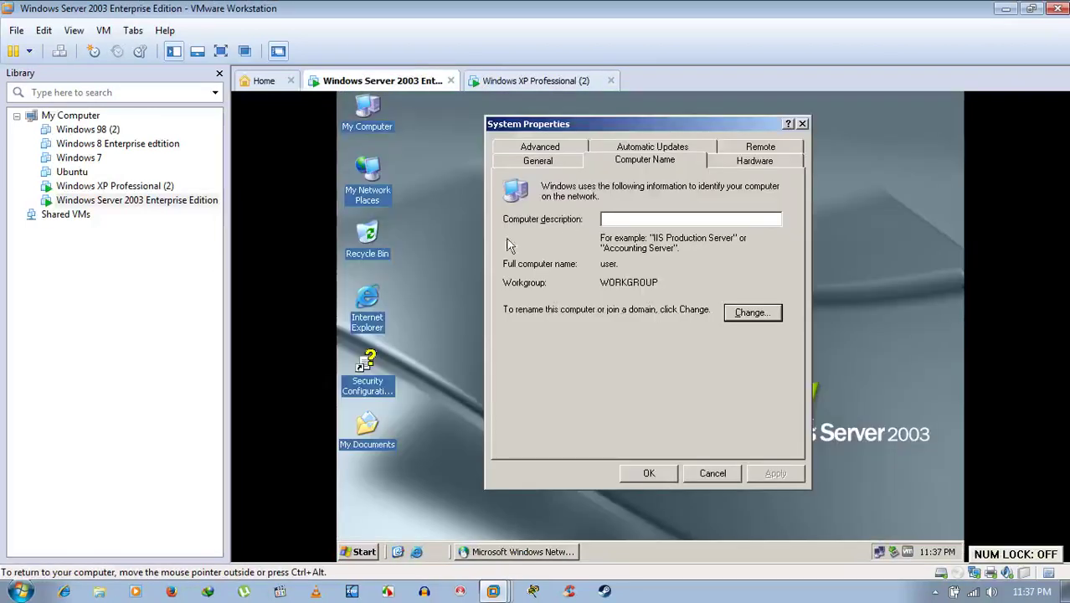
pyautogui.doubleClick(374, 188)
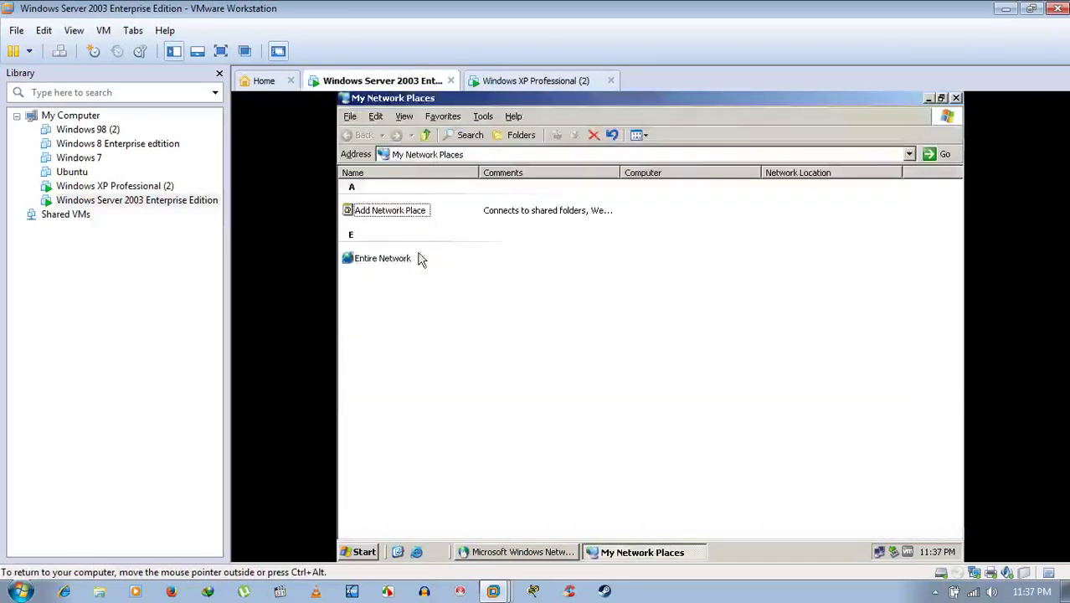
pyautogui.click(385, 257)
pyautogui.doubleClick(385, 257)
pyautogui.doubleClick(392, 199)
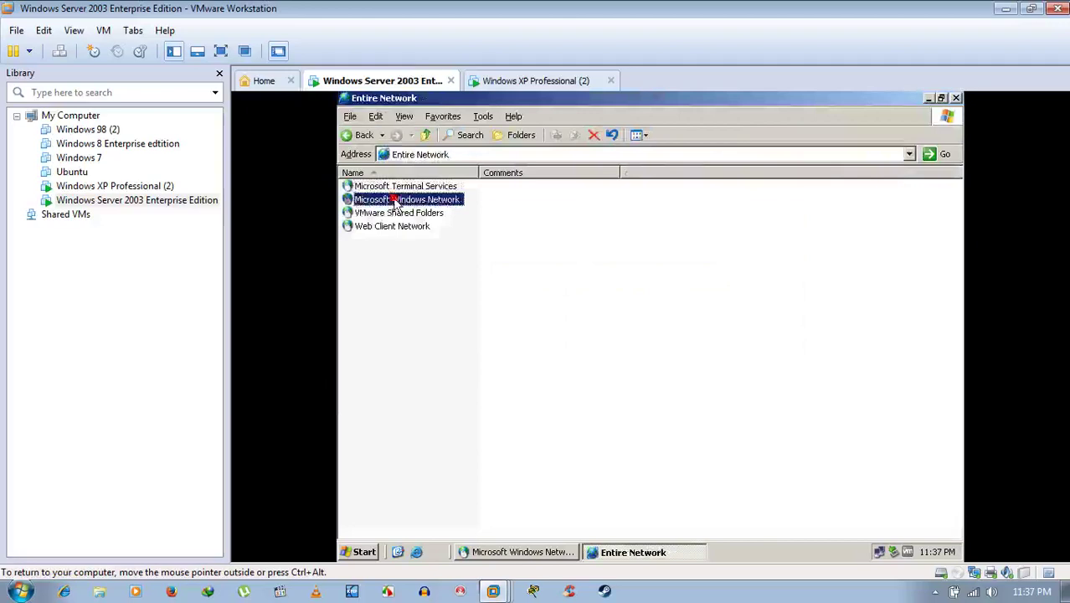
pyautogui.doubleClick(371, 187)
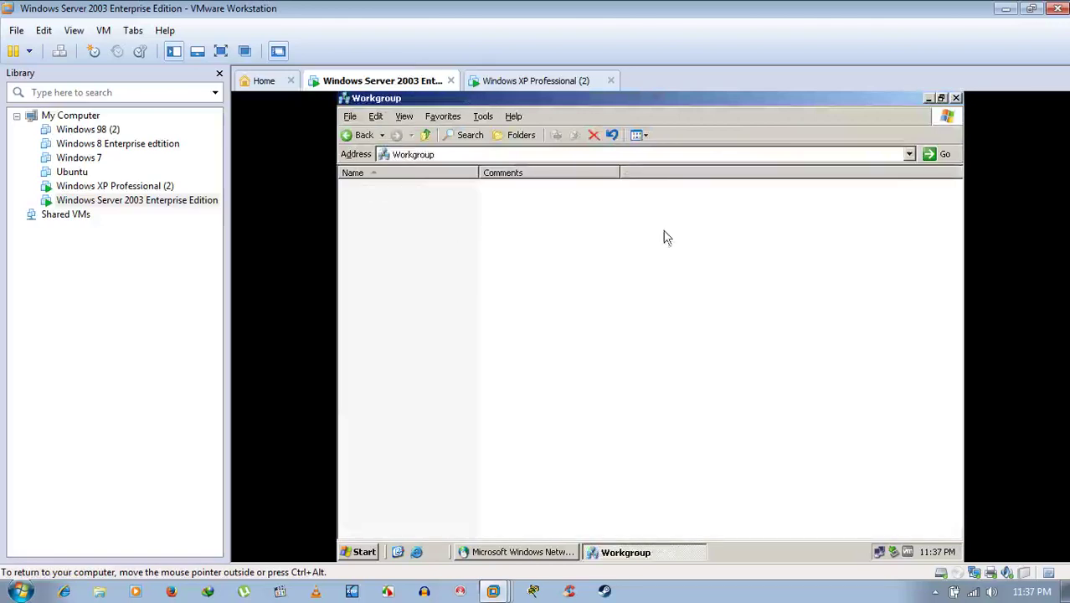
# Close the Workgroup, check the server's workgroup is WORKGROUP in System Properties, then go to XP.
pyautogui.click(956, 98)
pyautogui.press('super+Pause')
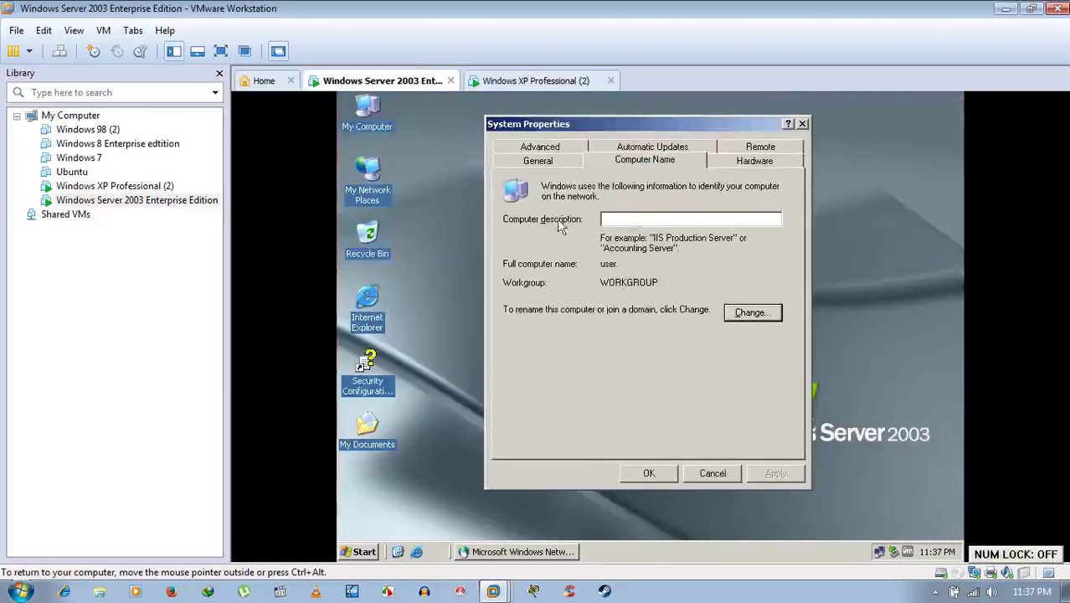
pyautogui.click(510, 83)
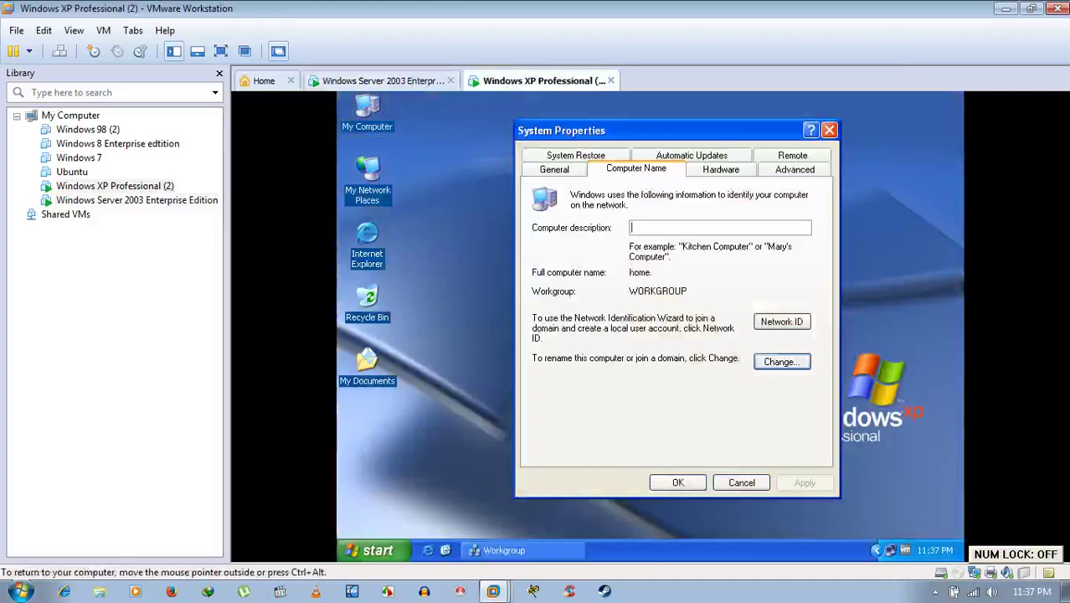
# Turn the XP Windows Firewall off, review its exceptions, and save the firewall settings.
pyautogui.click(890, 549)
pyautogui.rightClick(891, 549)
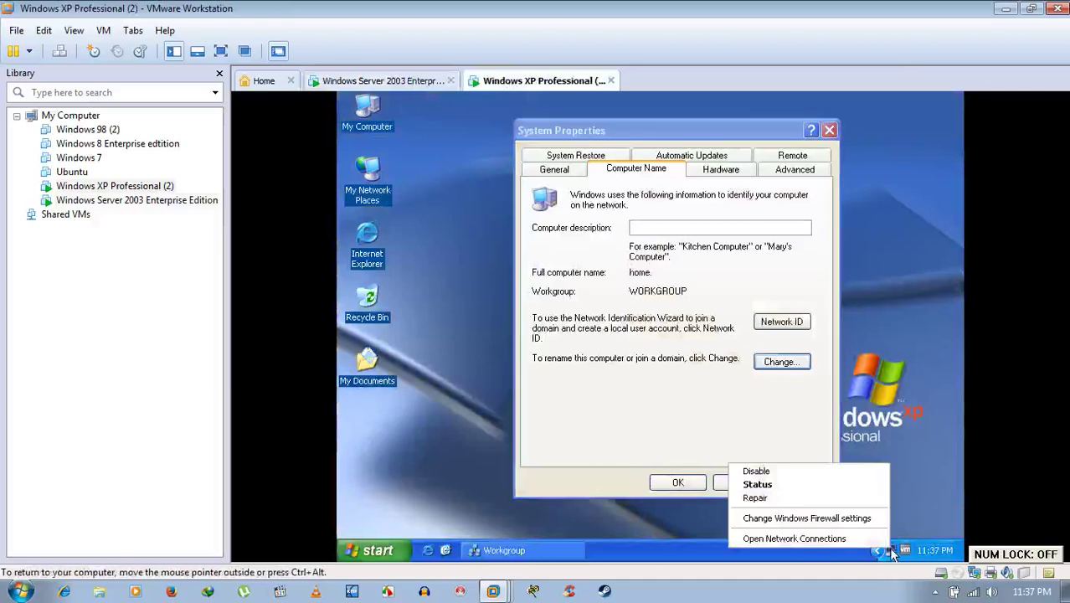
pyautogui.click(805, 520)
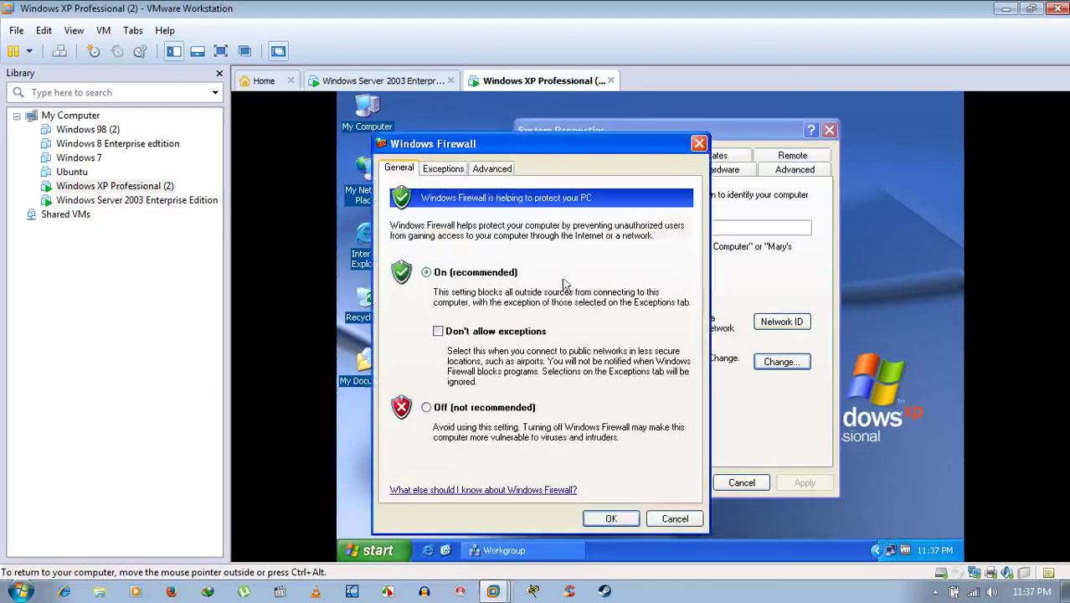
pyautogui.click(445, 168)
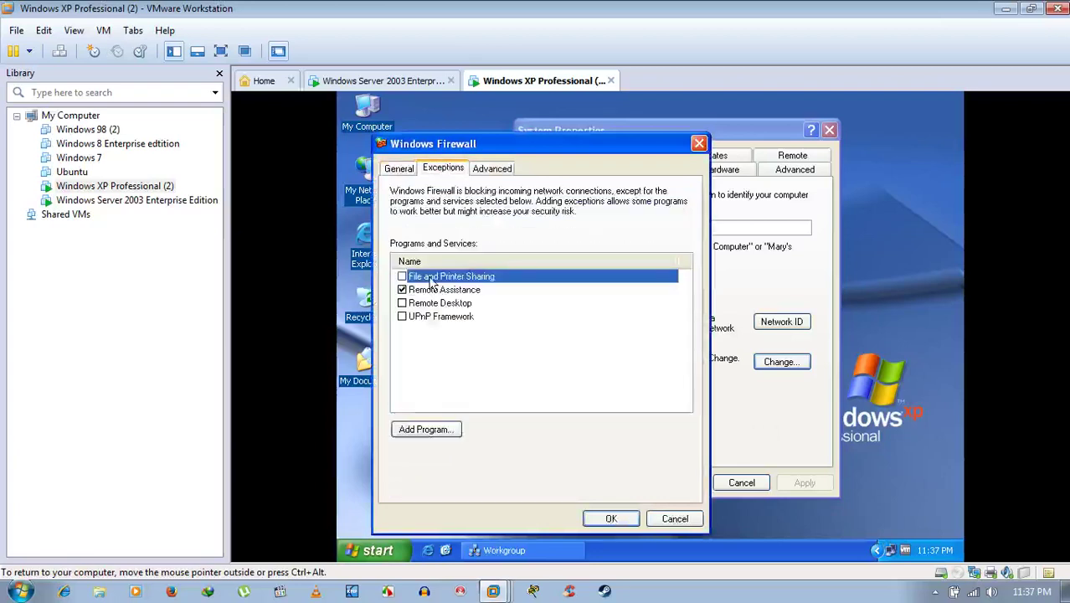
pyautogui.click(408, 169)
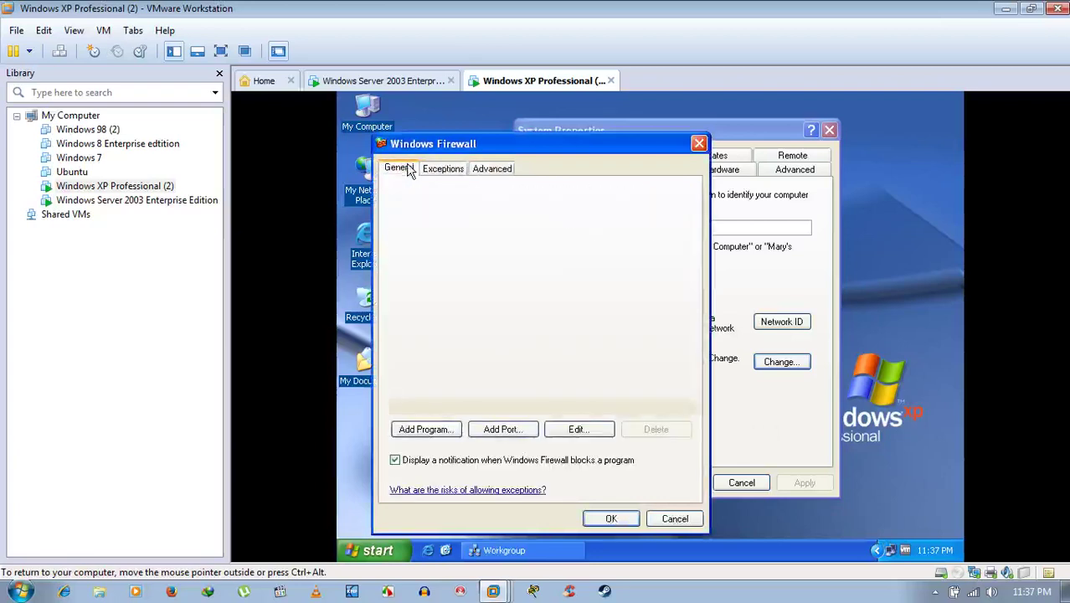
pyautogui.click(456, 410)
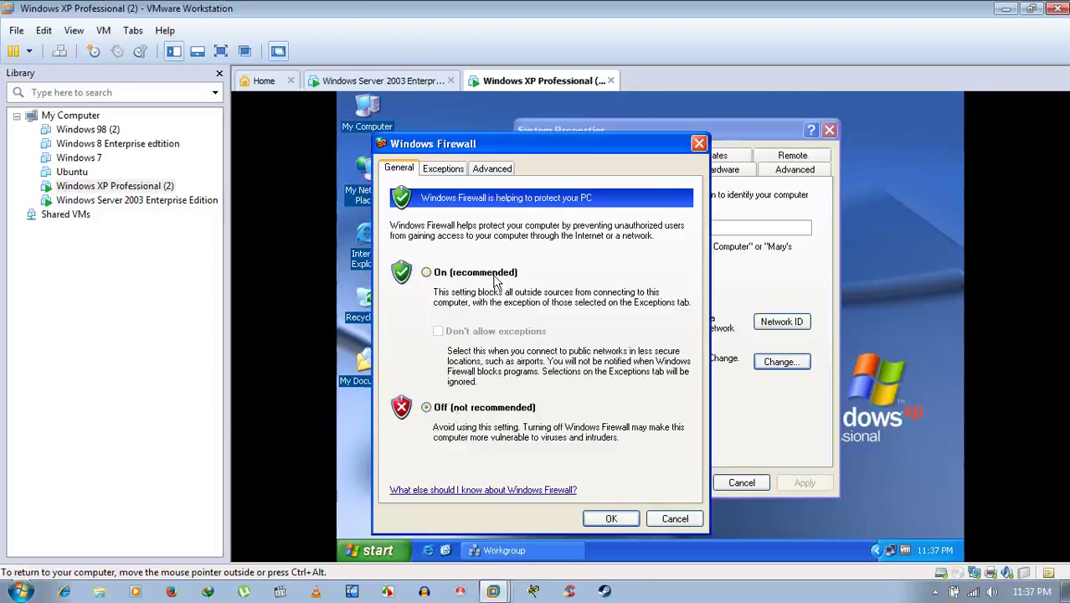
pyautogui.click(452, 170)
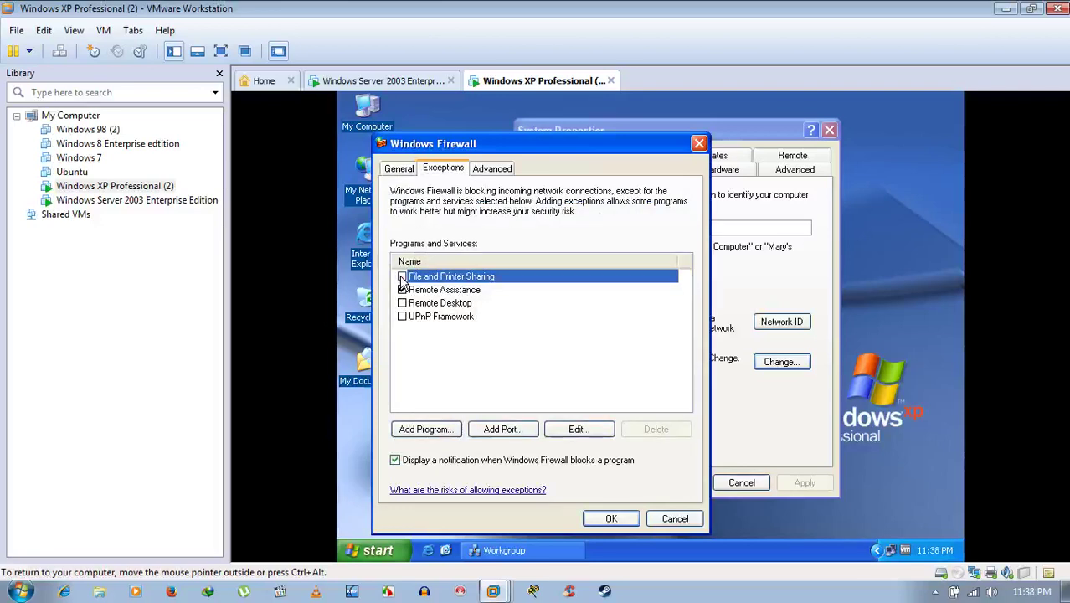
pyautogui.click(614, 517)
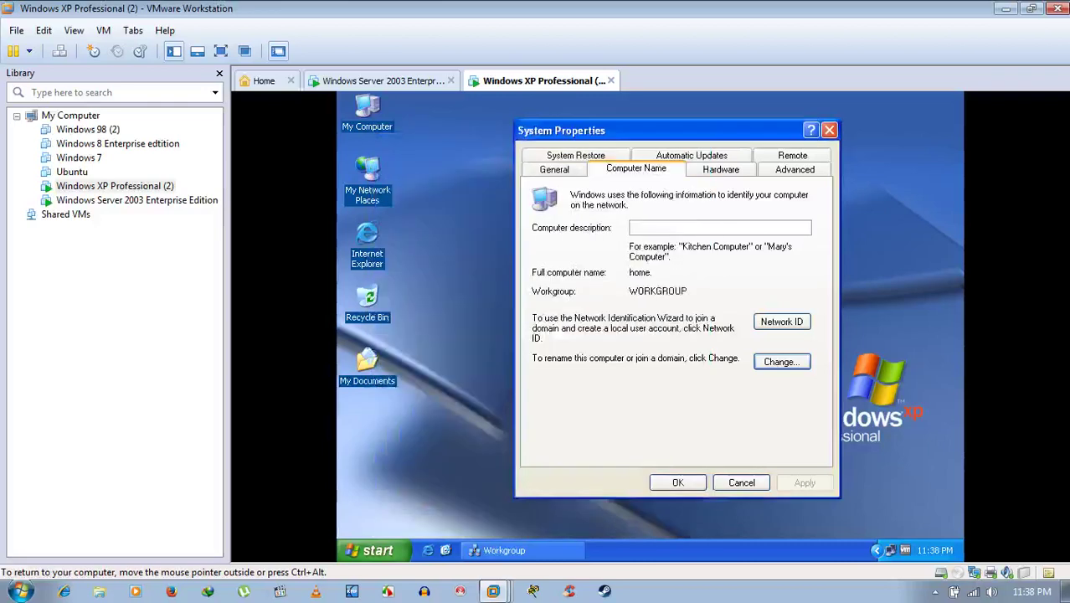
# On Server 2003, tick File and Printer Sharing in the firewall Exceptions and confirm both dialogs.
pyautogui.click(392, 76)
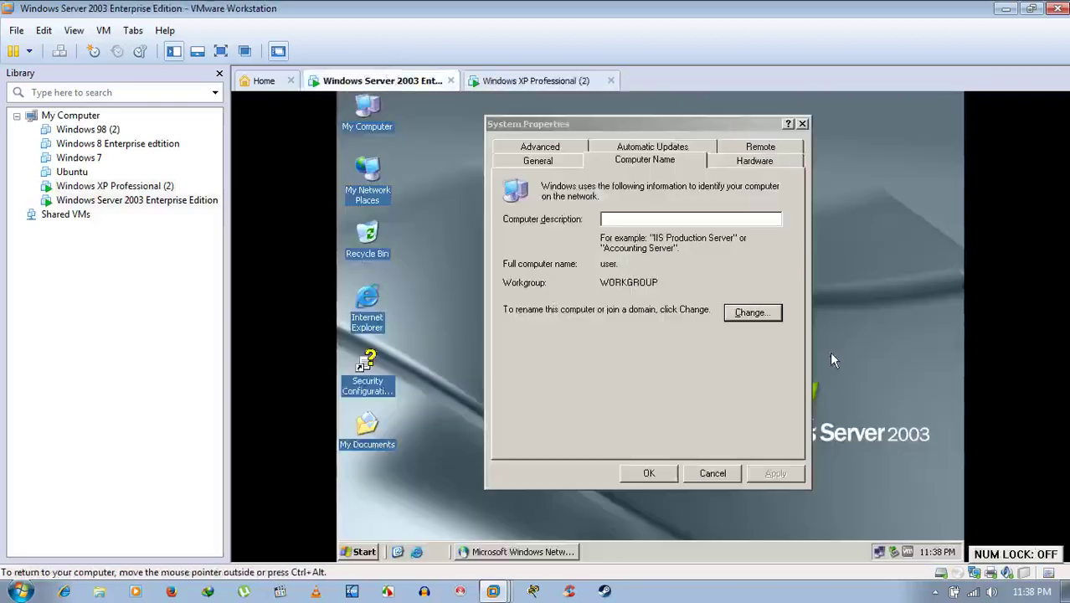
pyautogui.rightClick(881, 555)
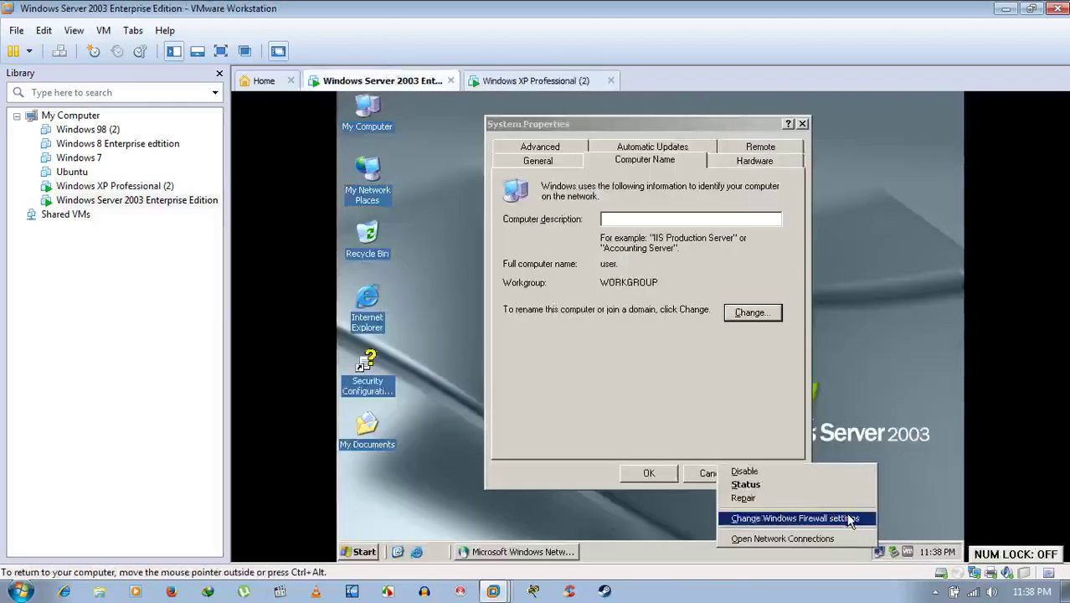
pyautogui.click(846, 517)
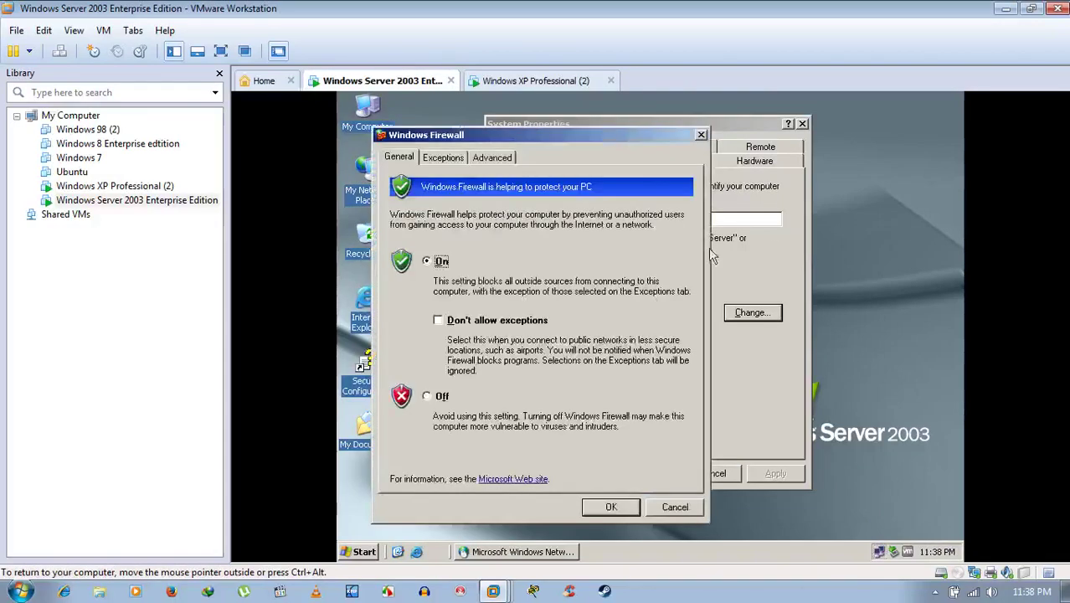
pyautogui.click(441, 398)
pyautogui.click(444, 164)
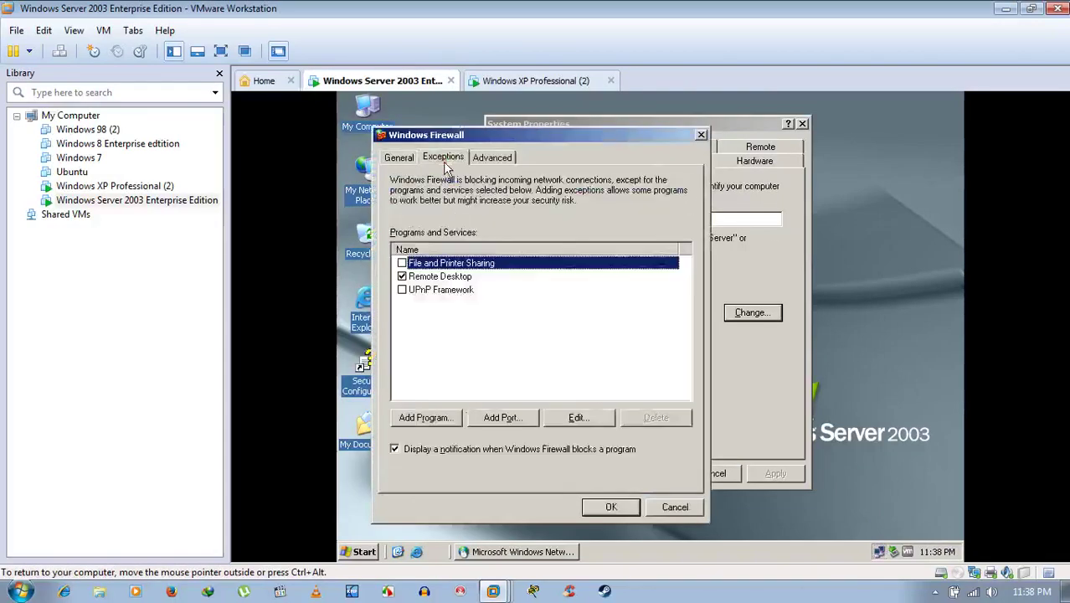
pyautogui.click(405, 265)
pyautogui.click(621, 509)
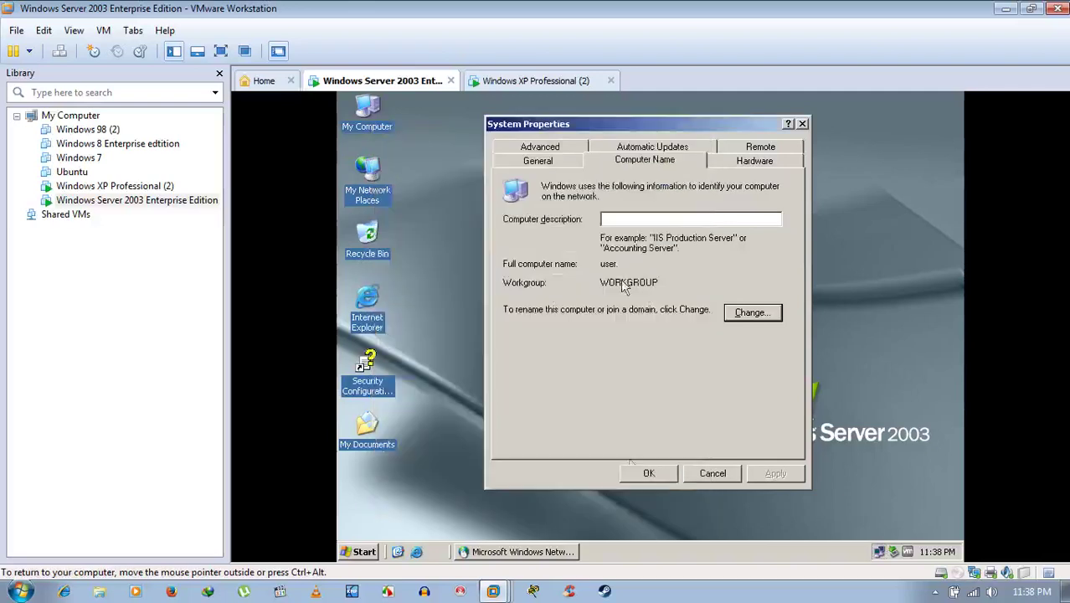
pyautogui.click(650, 474)
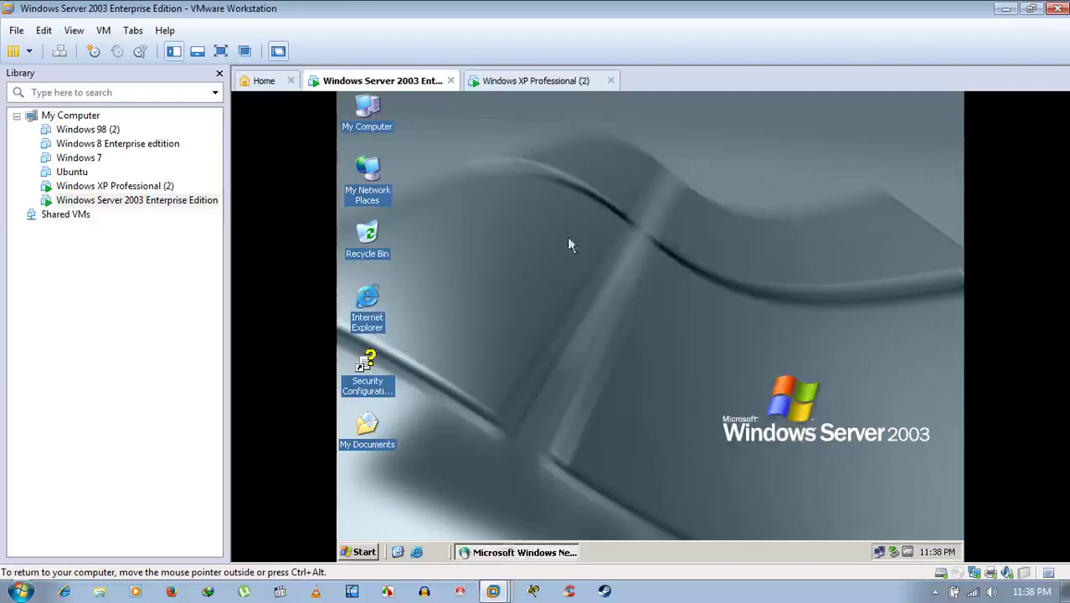
# On XP, close System Properties and the leftover Workgroup window.
pyautogui.click(541, 83)
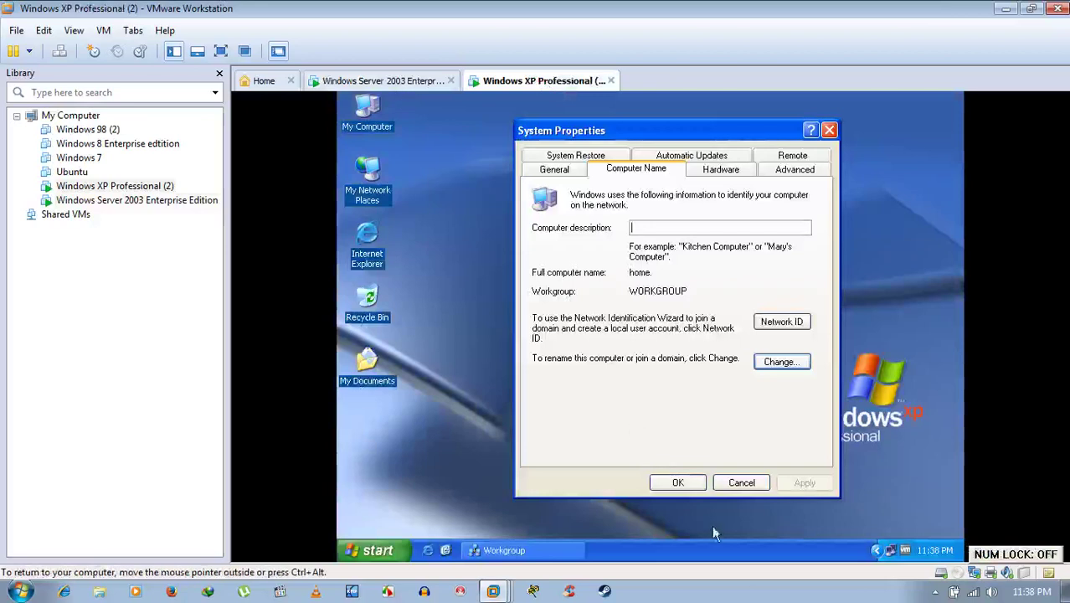
pyautogui.click(685, 477)
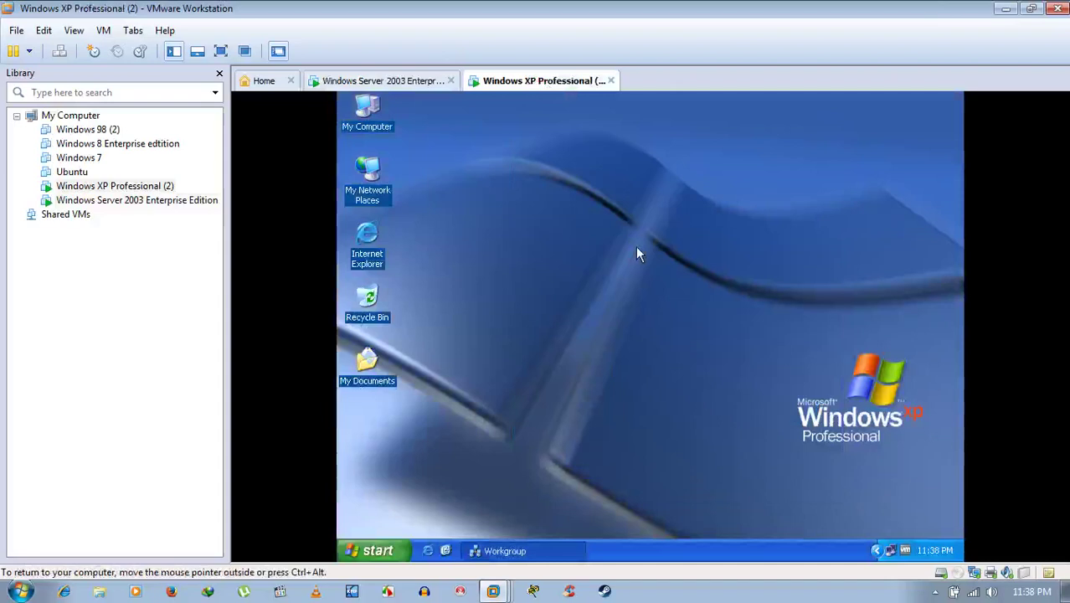
pyautogui.click(558, 549)
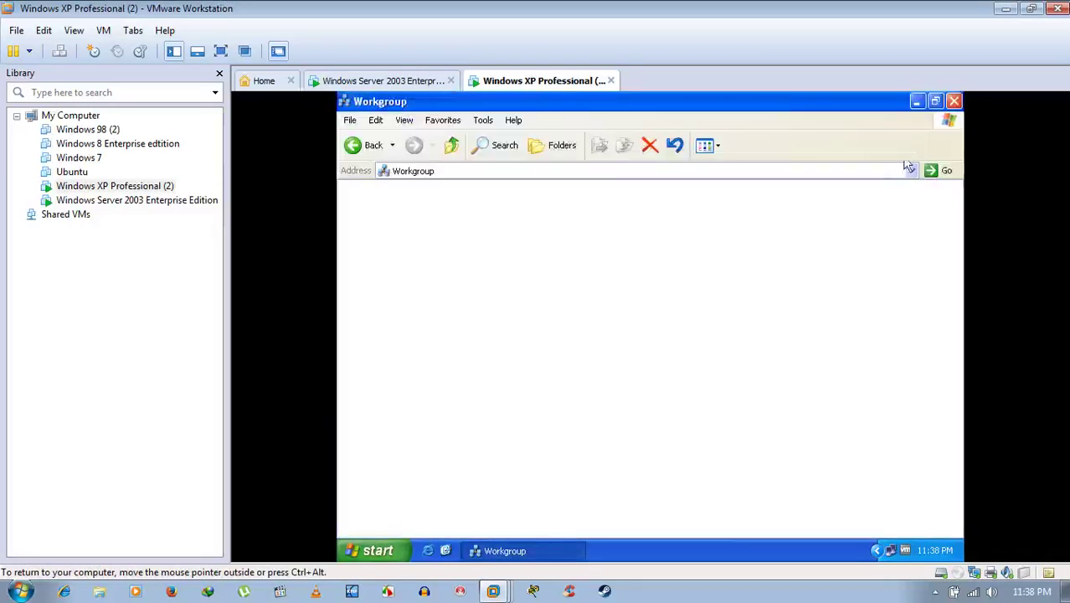
pyautogui.click(954, 101)
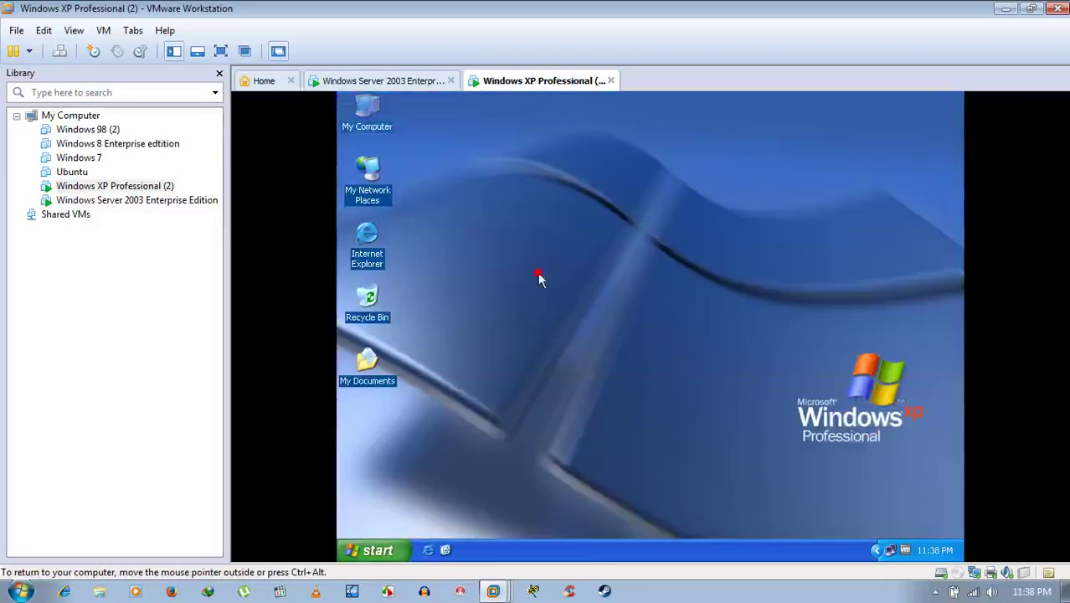
# On Server 2003, close the leftover Microsoft Windows Network window.
pyautogui.click(402, 81)
pyautogui.click(556, 551)
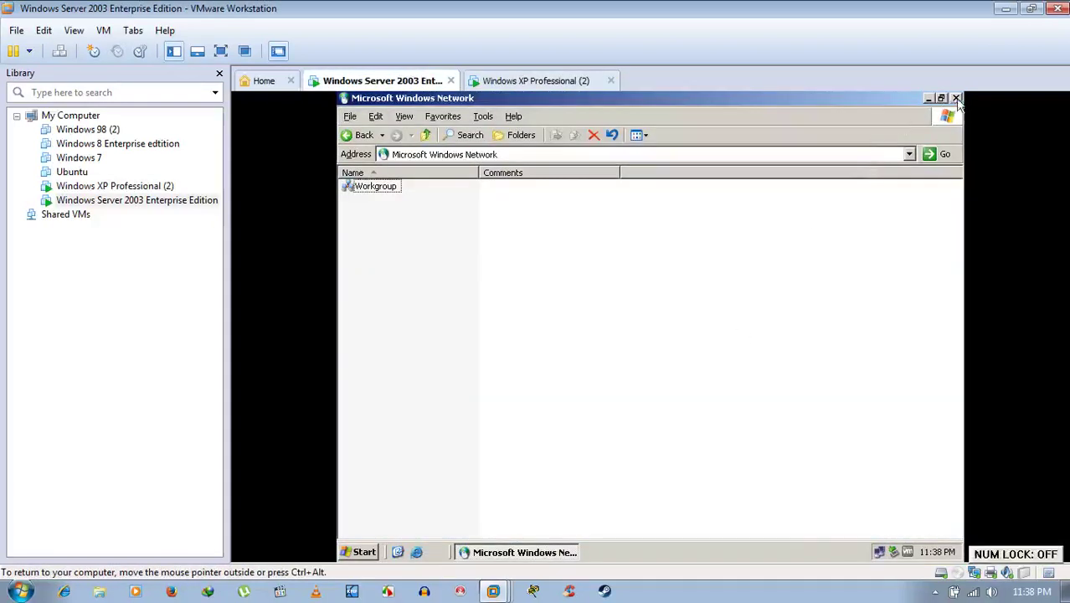
pyautogui.click(955, 98)
# Browse the server's Entire Network > Microsoft Windows Network > Workgroup, see computer User, and close it.
pyautogui.doubleClick(365, 181)
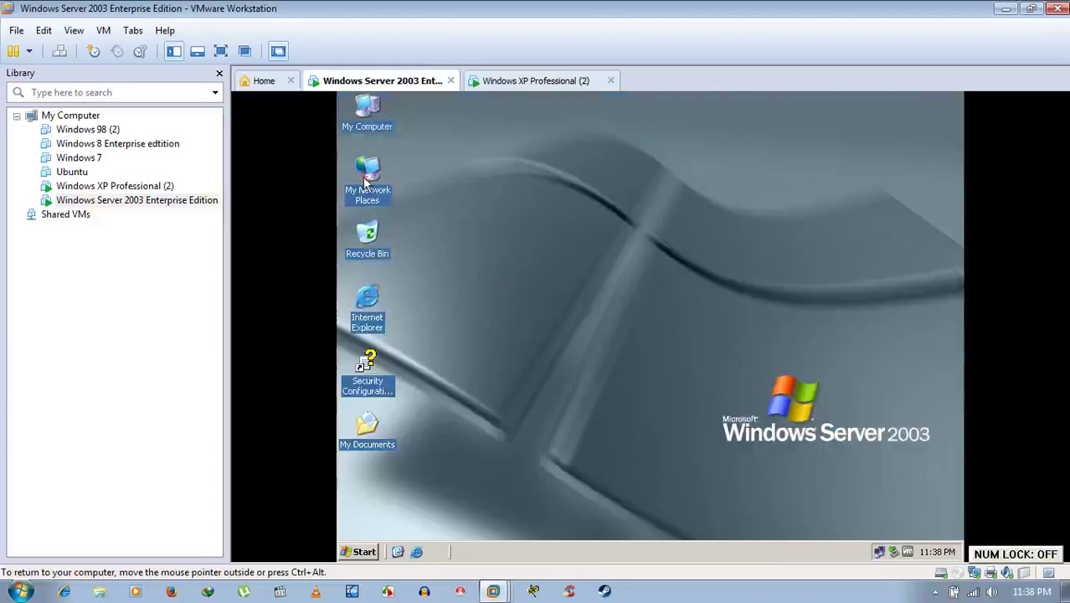
pyautogui.click(400, 261)
pyautogui.doubleClick(400, 261)
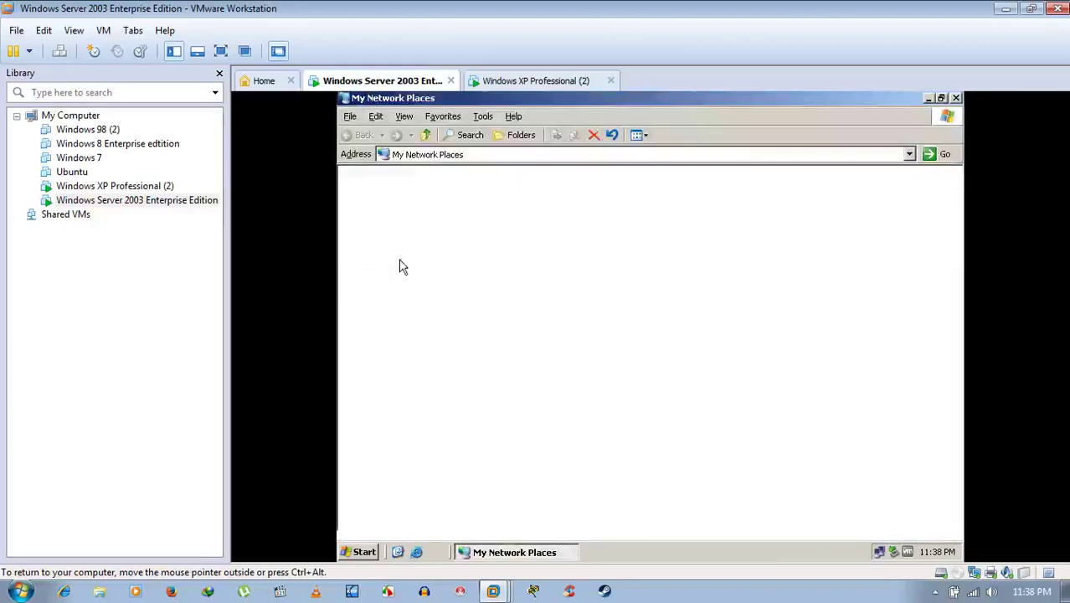
pyautogui.doubleClick(421, 200)
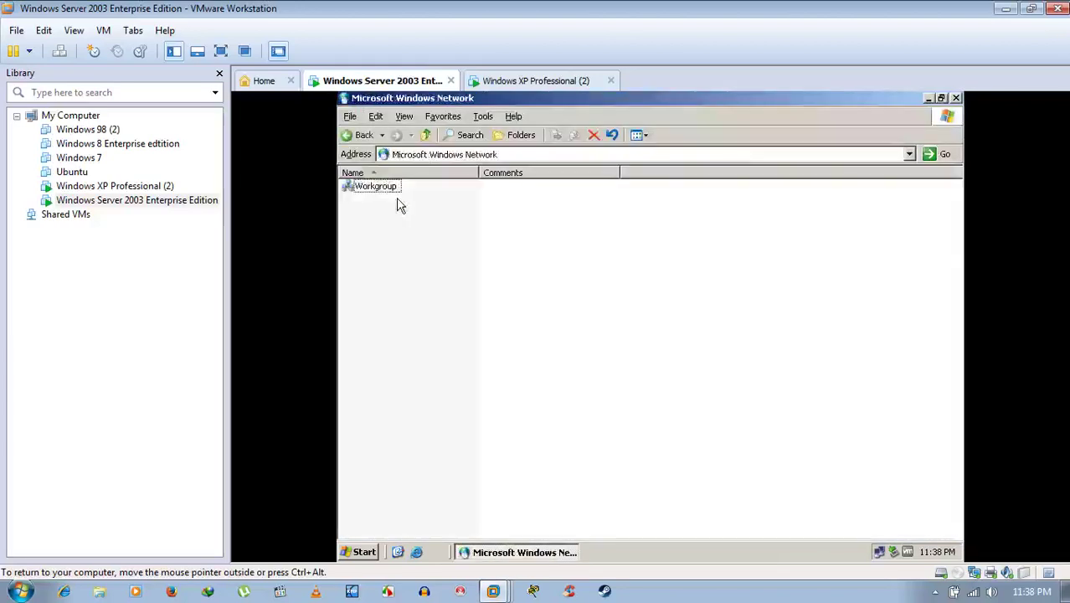
pyautogui.click(385, 192)
pyautogui.doubleClick(385, 192)
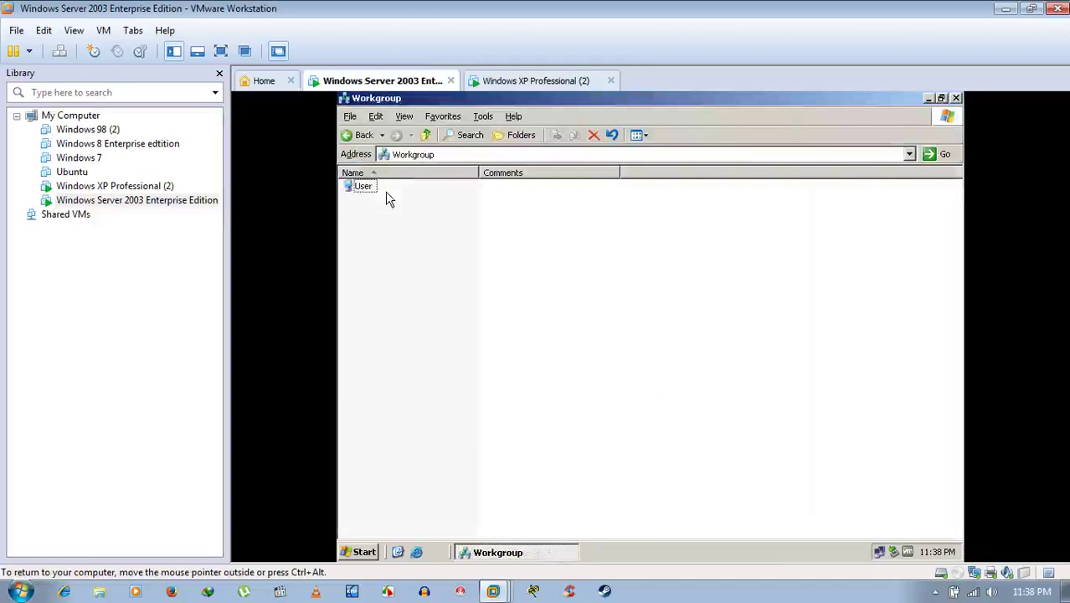
pyautogui.click(362, 189)
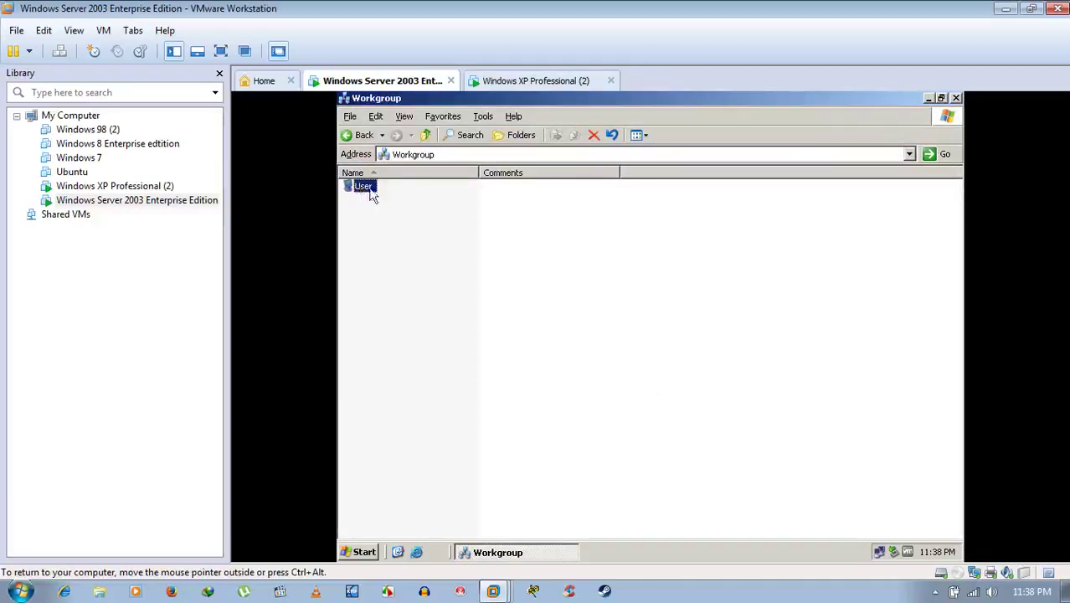
pyautogui.click(545, 279)
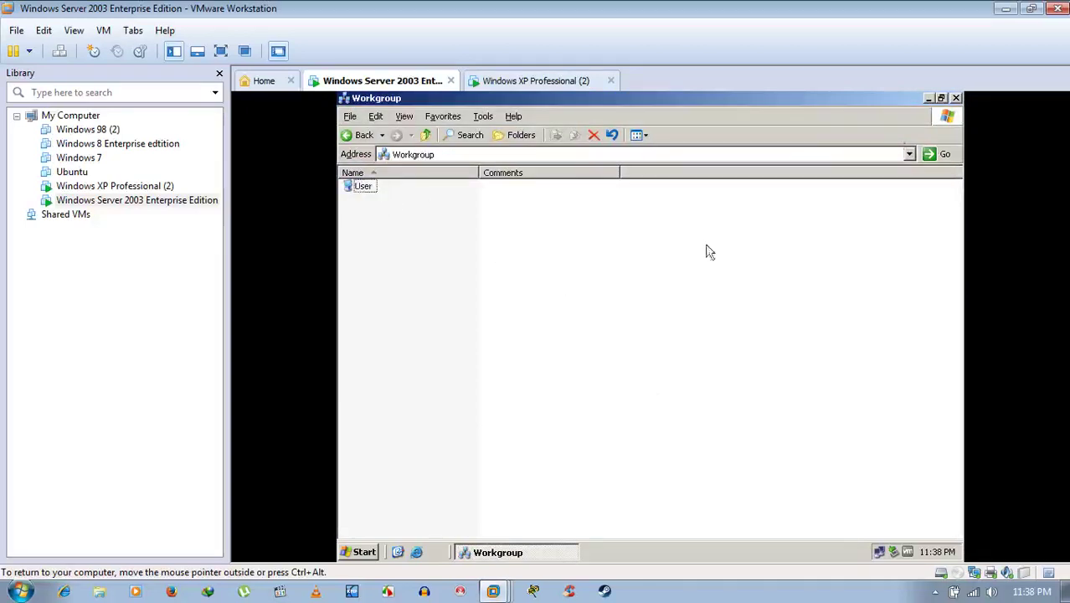
pyautogui.click(955, 98)
# On XP, browse My Network Places > Entire Network > Microsoft Windows Network > Workgroup.
pyautogui.click(532, 81)
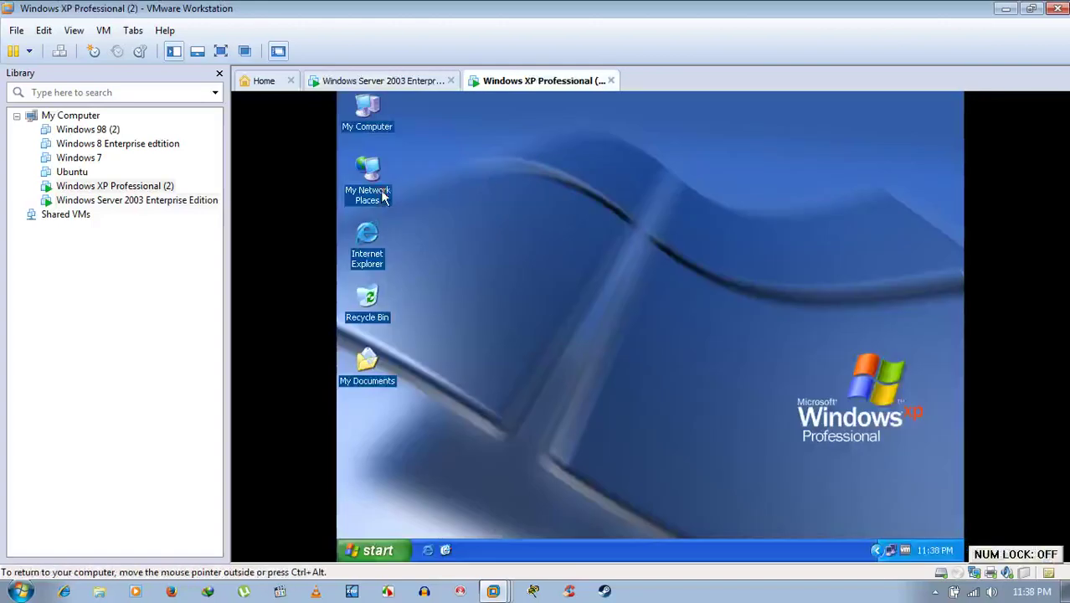
pyautogui.click(382, 192)
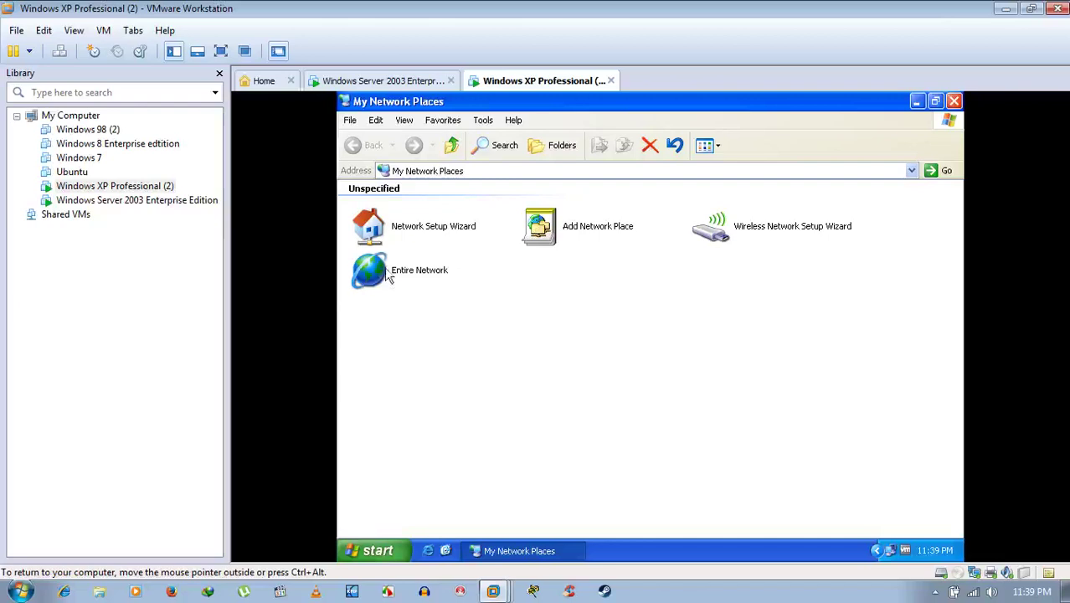
pyautogui.doubleClick(385, 269)
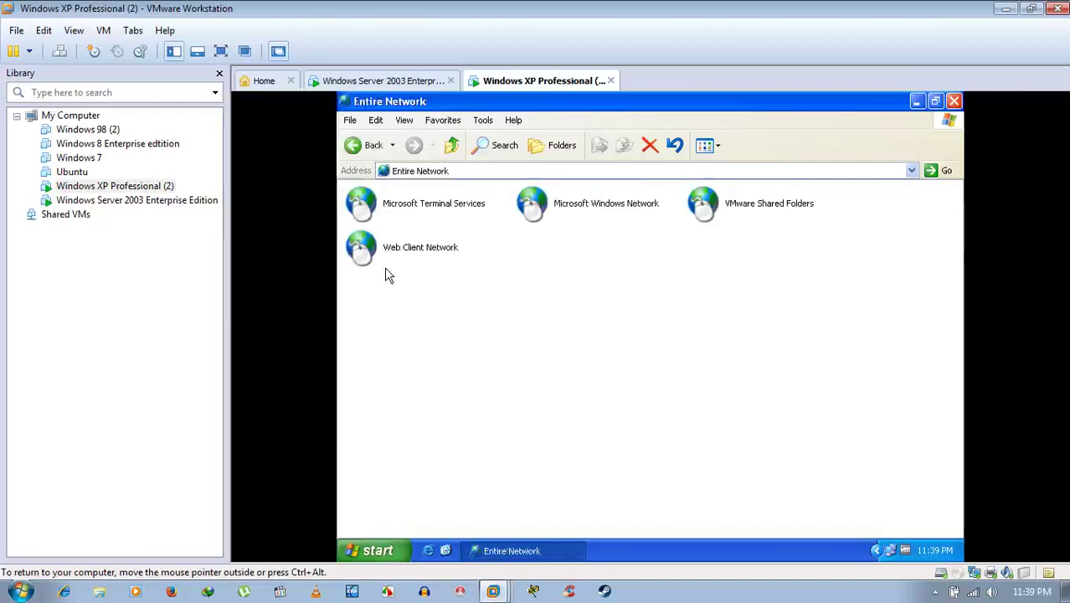
pyautogui.doubleClick(645, 202)
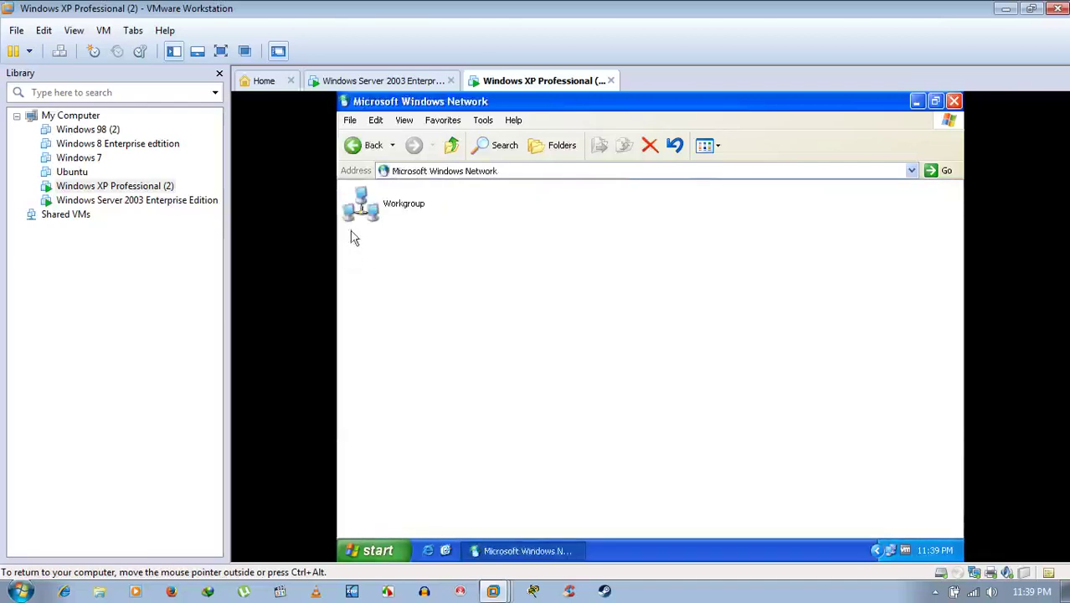
pyautogui.doubleClick(363, 208)
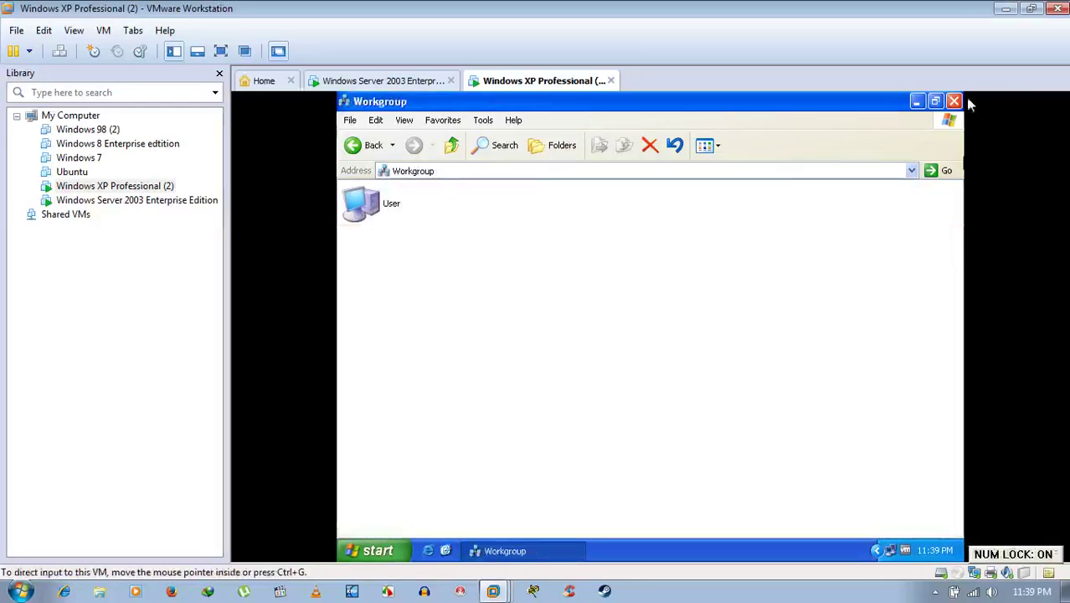
# Re-browse and close the server's Workgroup, then close the XP machine's Workgroup window.
pyautogui.click(400, 80)
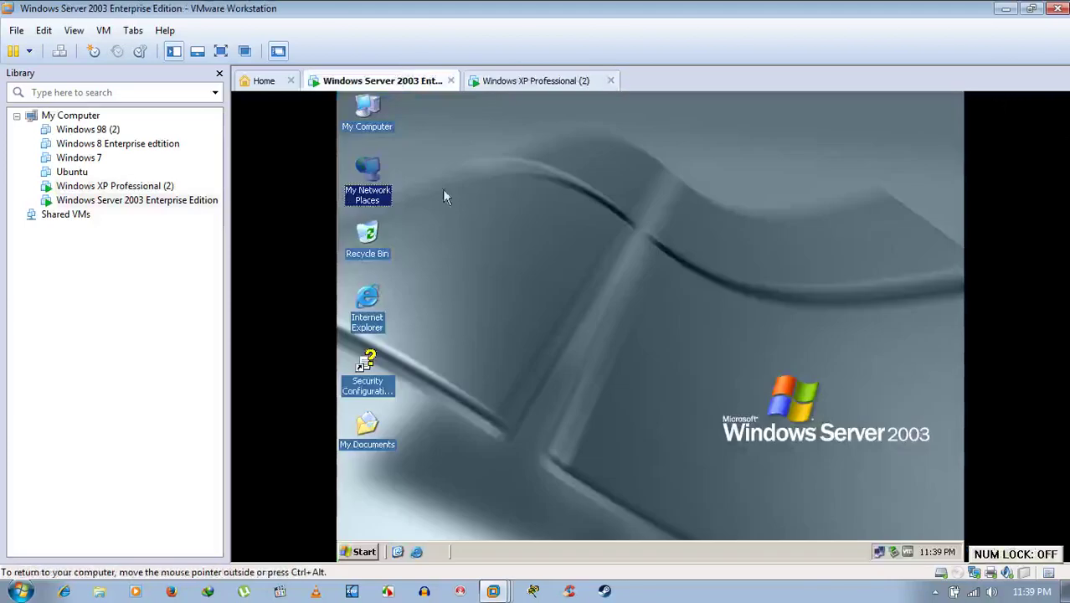
pyautogui.doubleClick(368, 194)
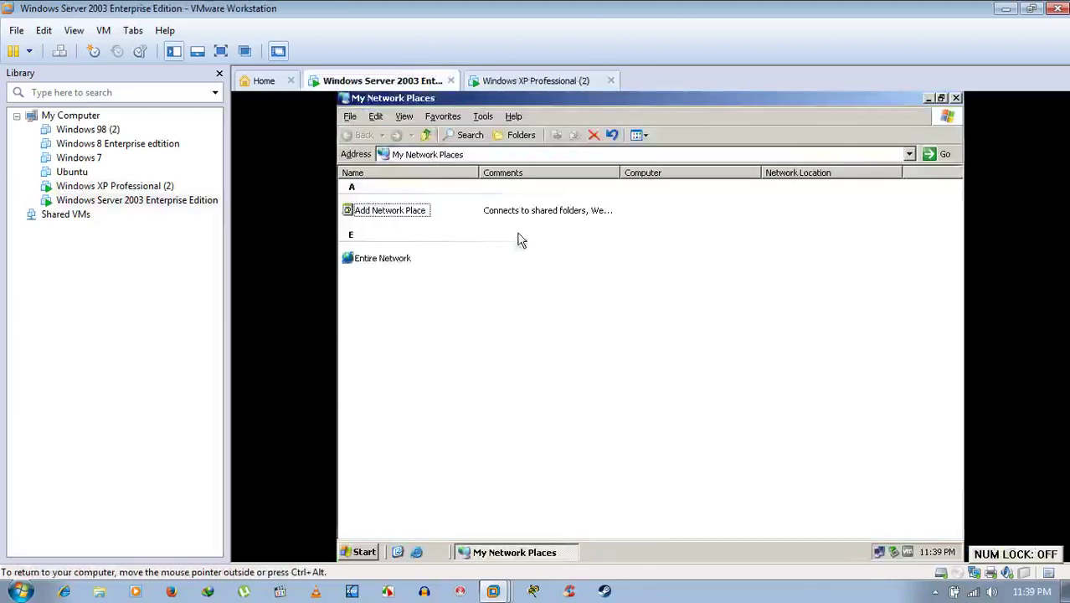
pyautogui.doubleClick(375, 260)
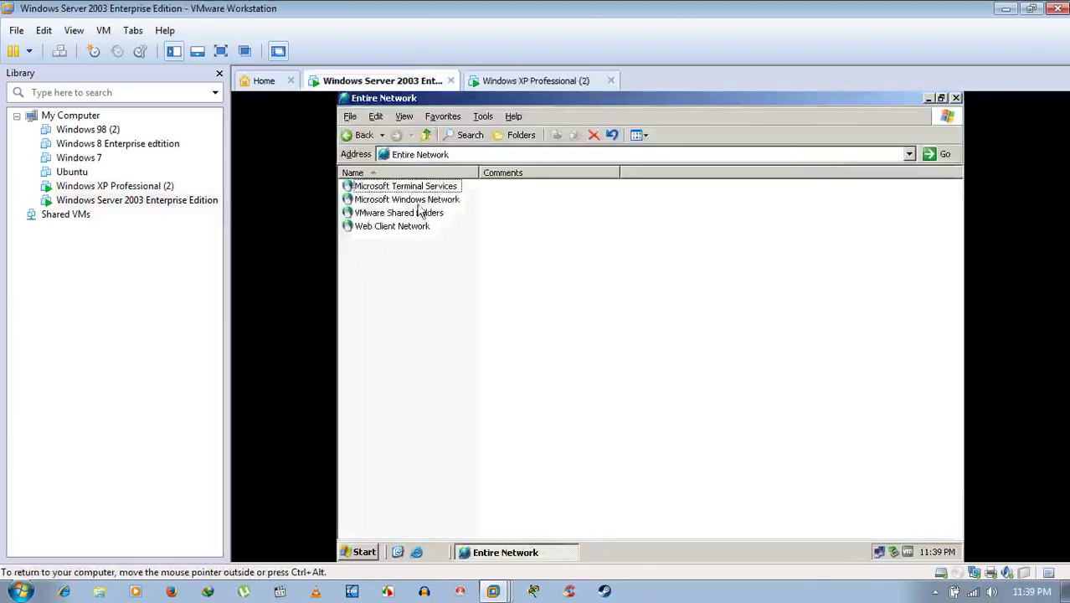
pyautogui.click(417, 201)
pyautogui.doubleClick(417, 201)
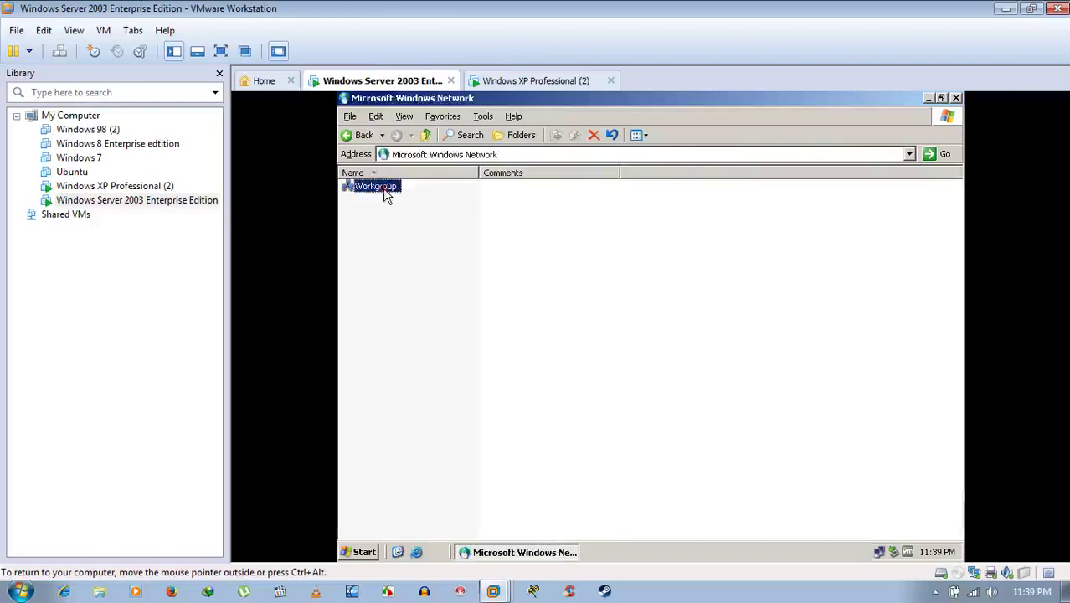
pyautogui.doubleClick(387, 193)
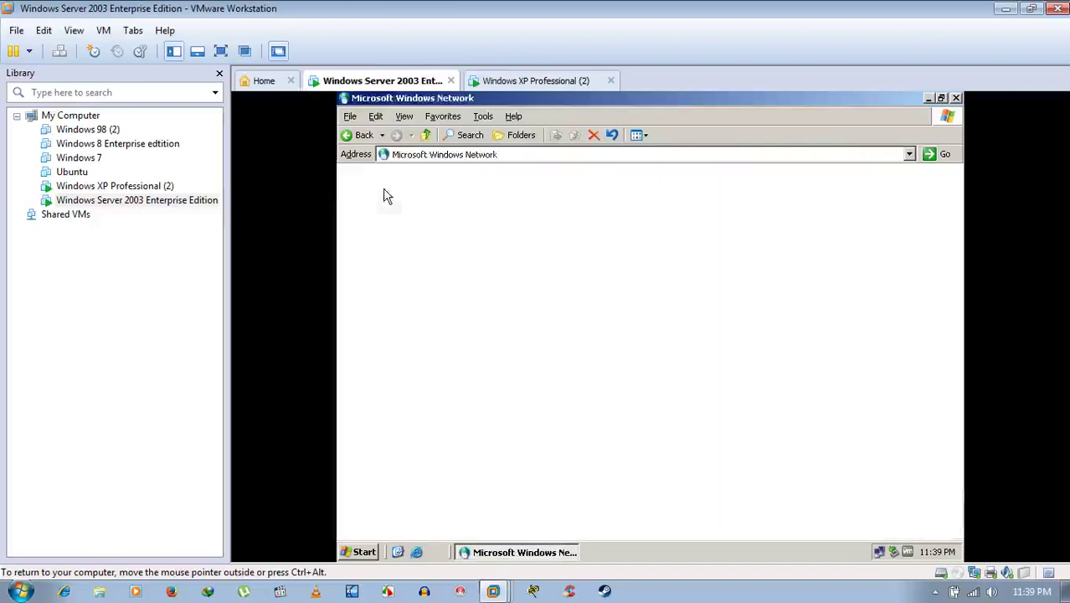
pyautogui.click(955, 98)
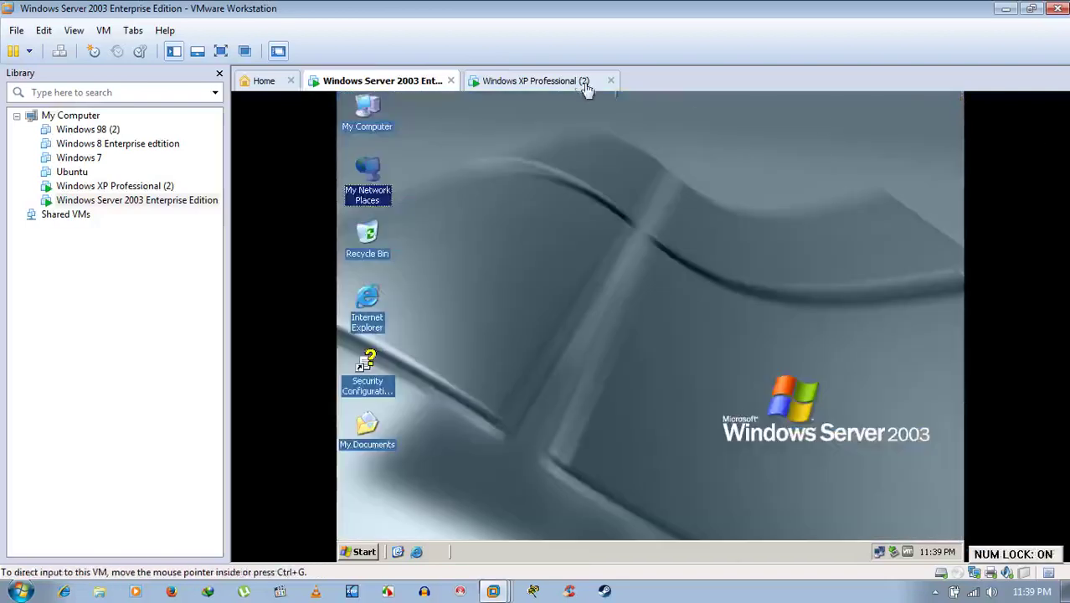
pyautogui.click(577, 81)
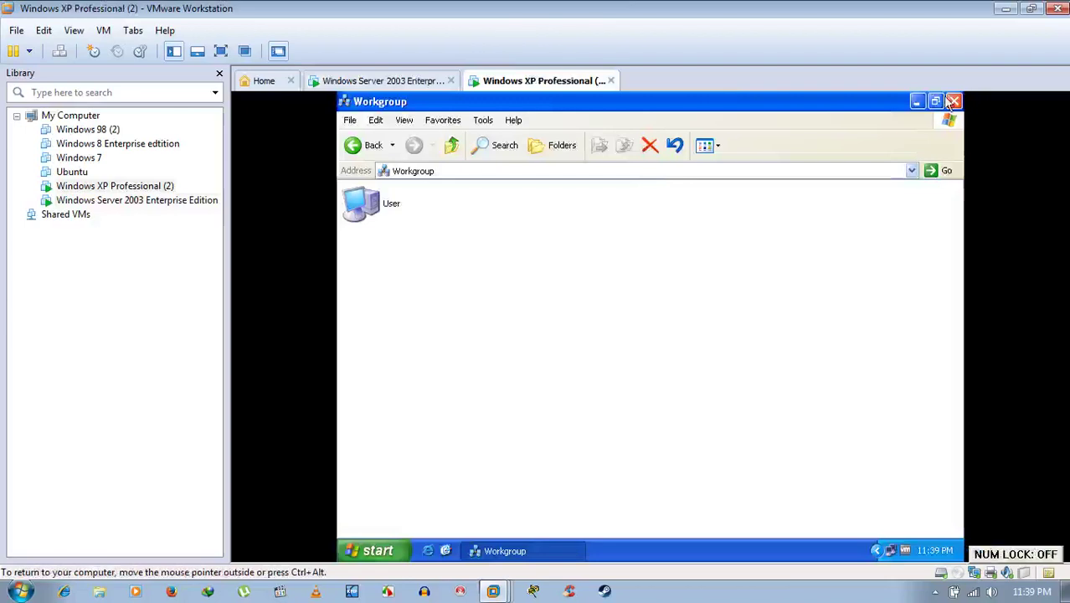
pyautogui.click(952, 101)
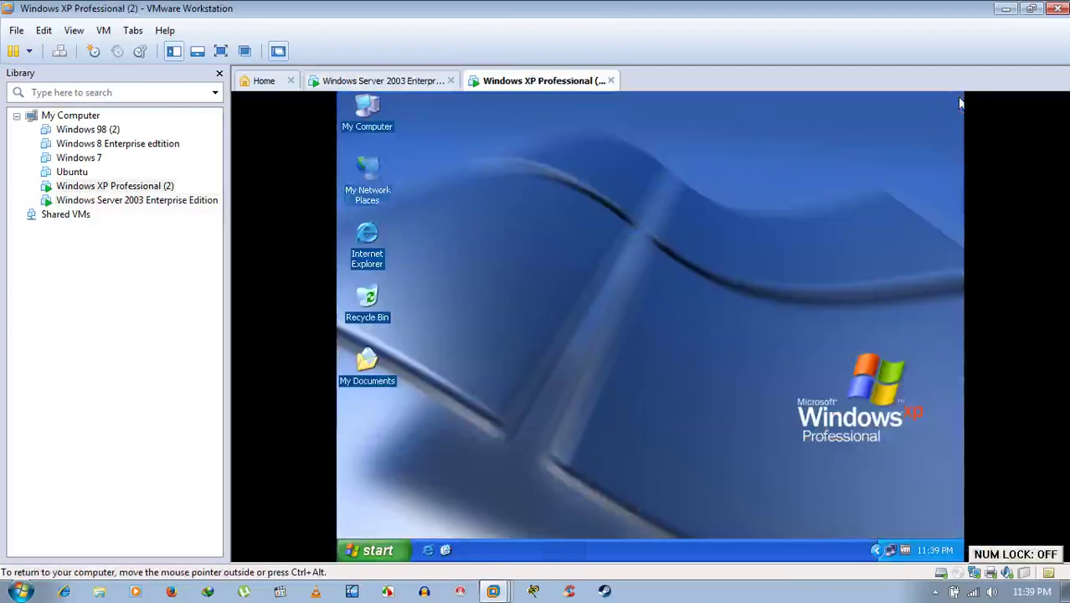
# Restart the Windows XP machine via Start > Shut Down with Restart selected.
pyautogui.click(364, 556)
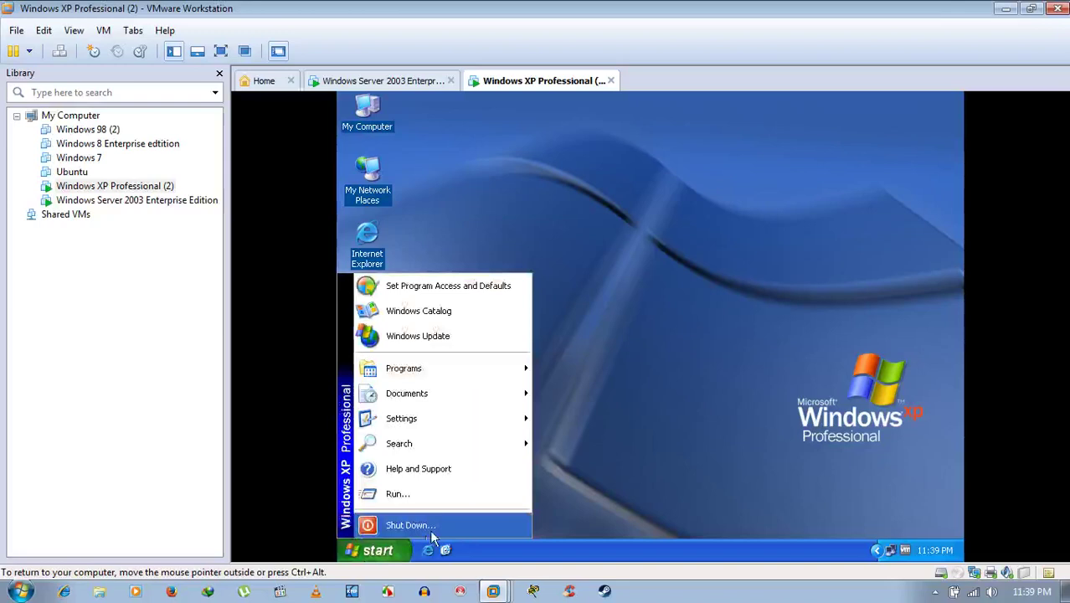
pyautogui.click(408, 525)
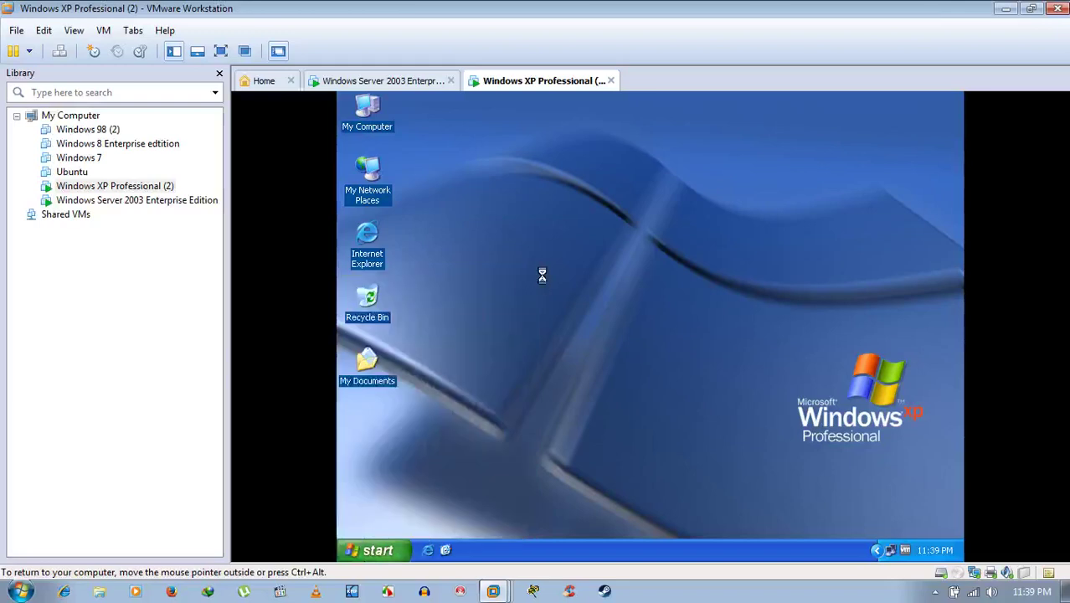
pyautogui.click(644, 304)
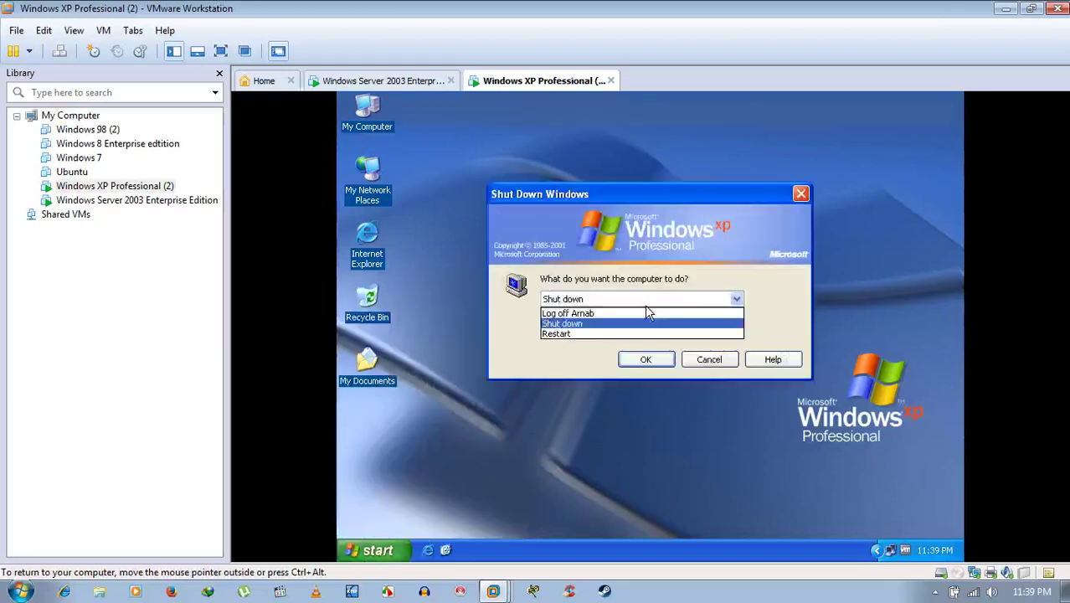
pyautogui.click(574, 333)
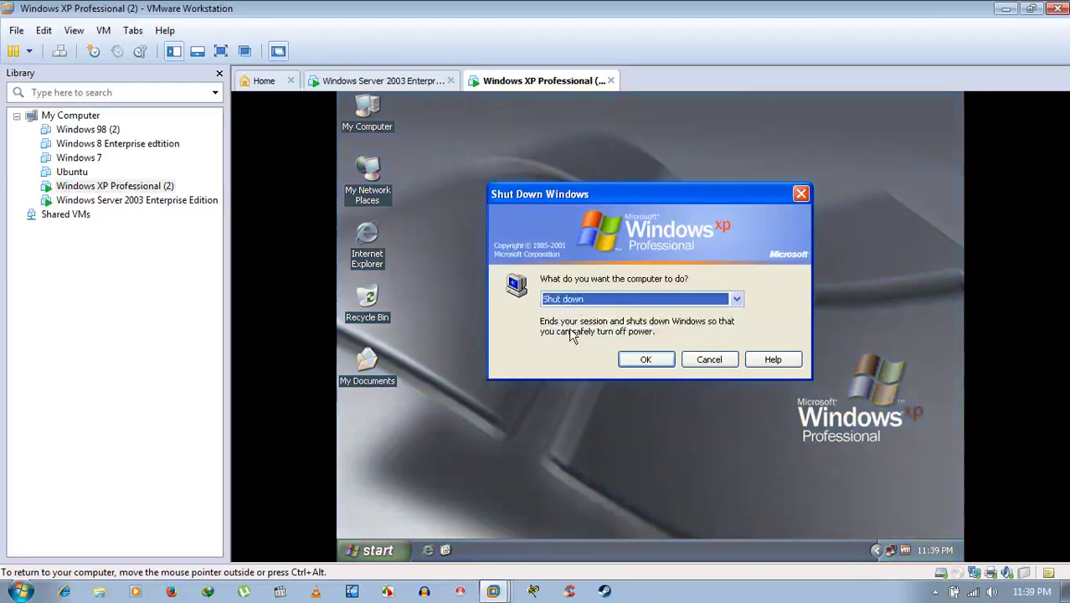
pyautogui.click(576, 303)
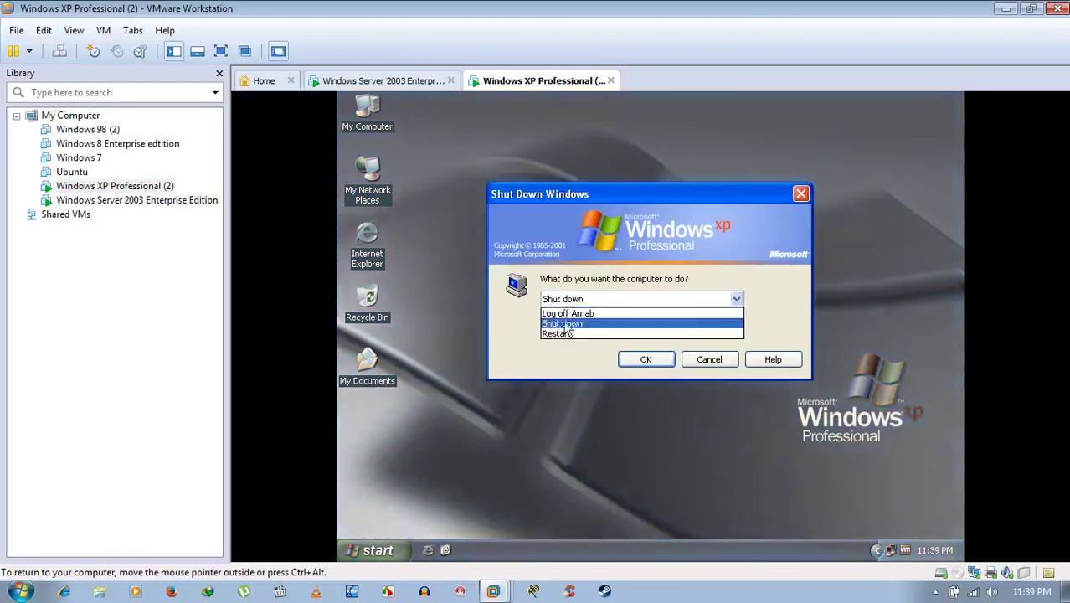
pyautogui.click(556, 334)
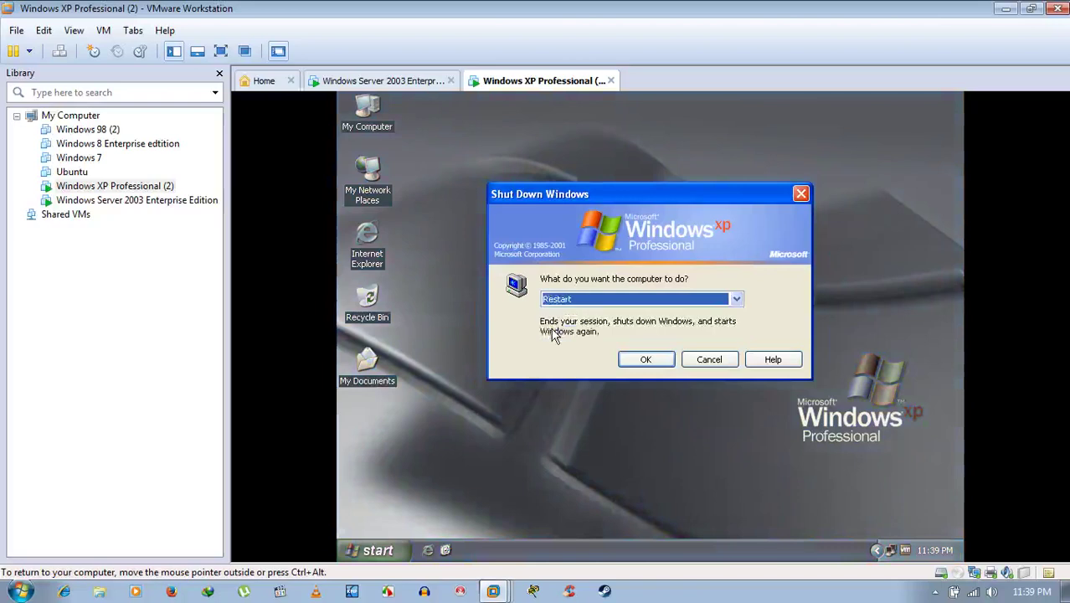
pyautogui.click(648, 359)
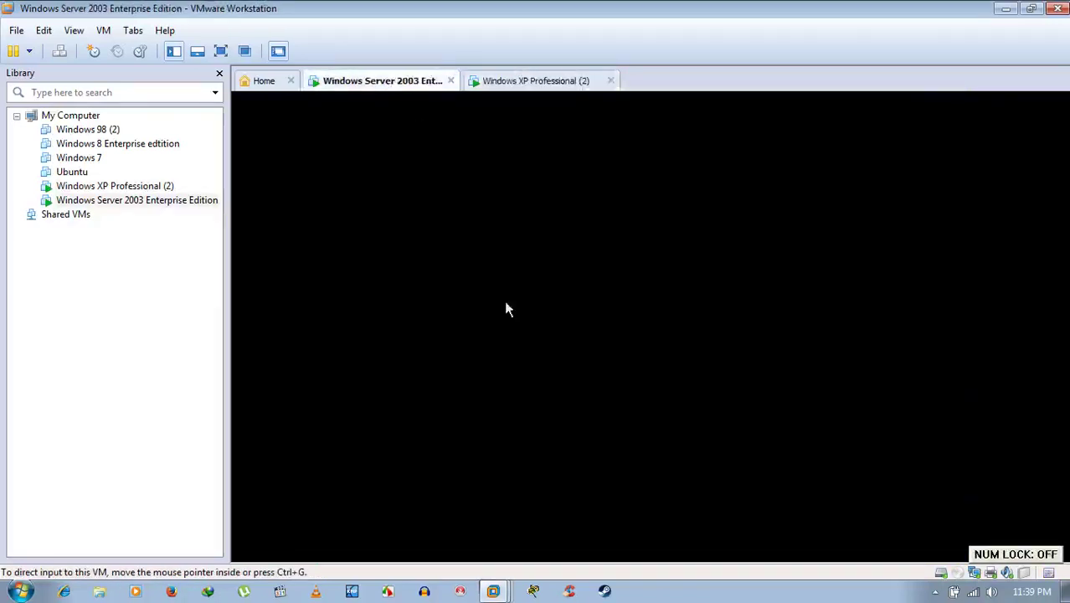
# Restart the Windows Server 2003 machine with the shutdown comment 'as'.
pyautogui.click(506, 310)
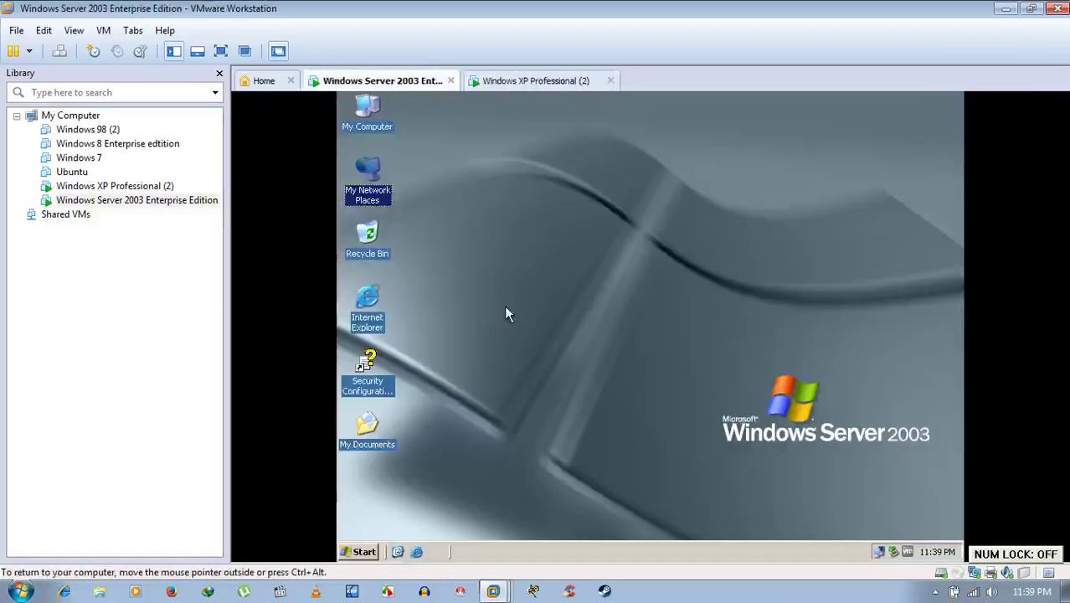
pyautogui.click(365, 550)
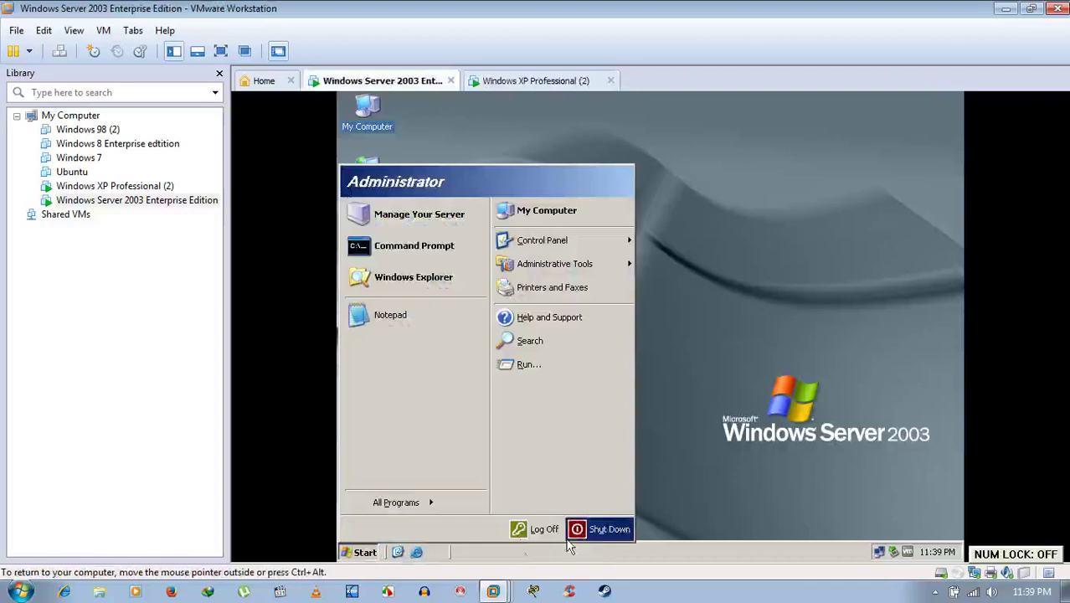
pyautogui.click(667, 227)
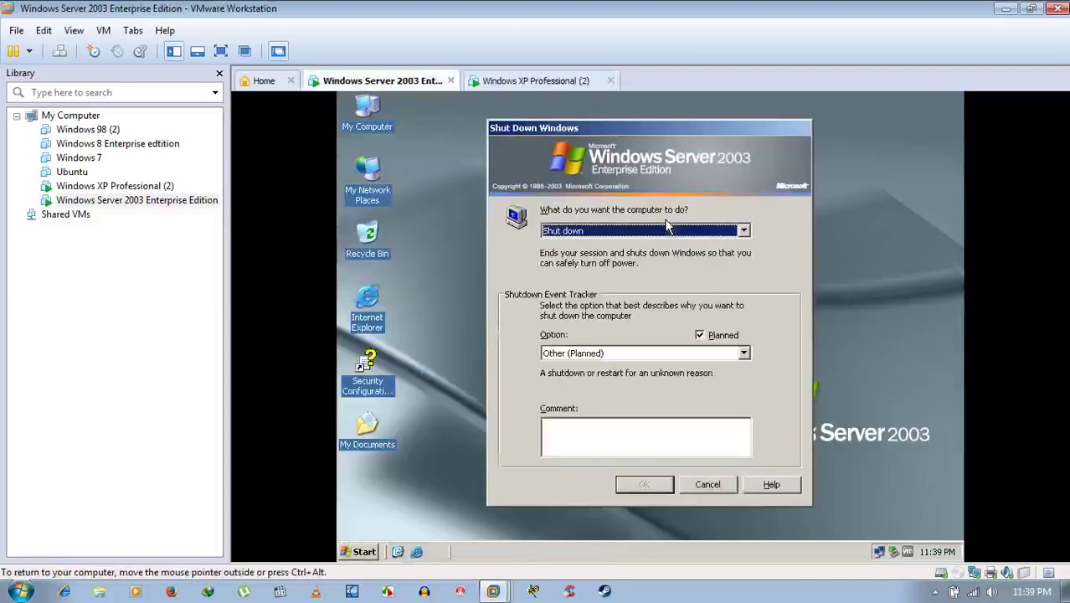
pyautogui.click(636, 230)
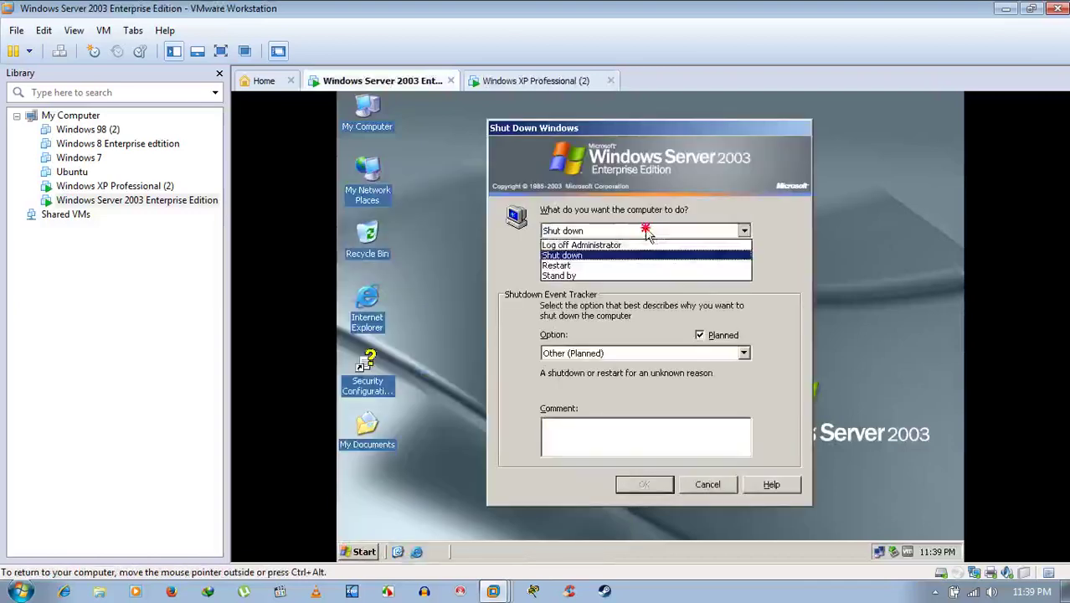
pyautogui.click(566, 266)
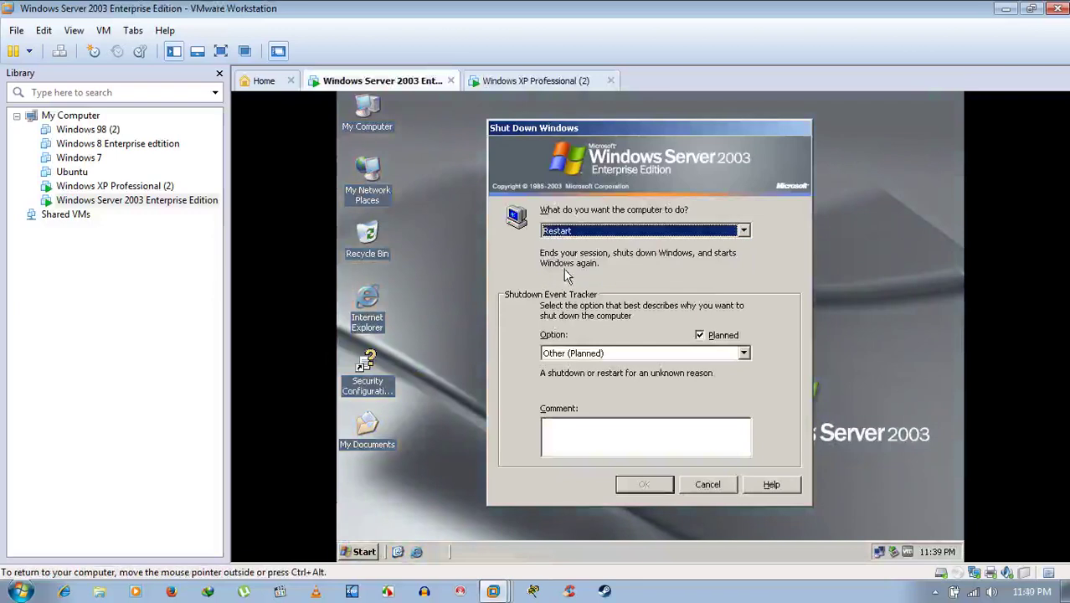
pyautogui.click(577, 434)
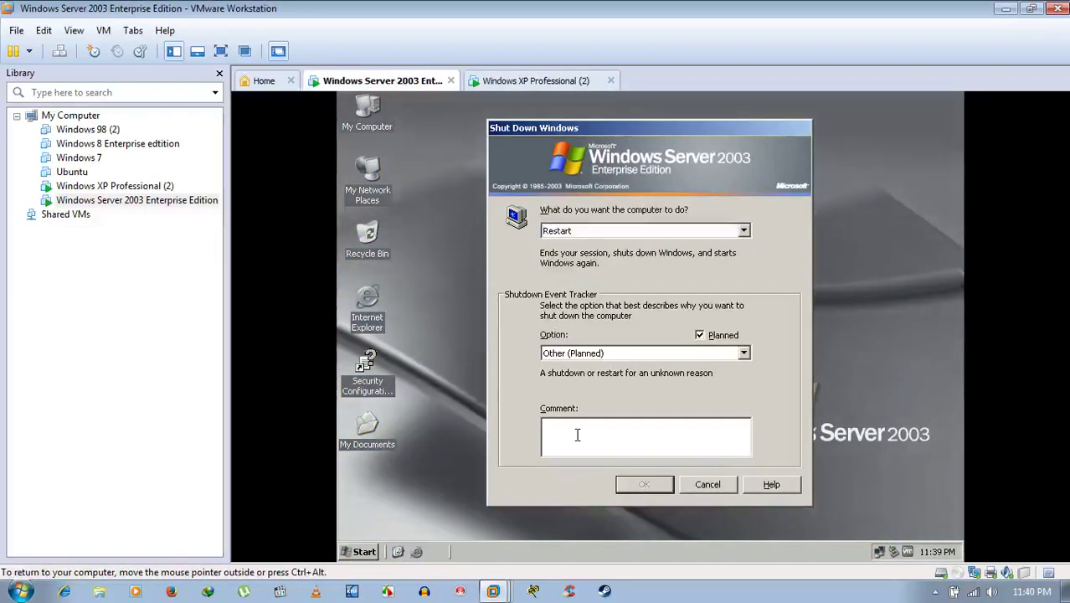
pyautogui.write('as')
pyautogui.click(644, 483)
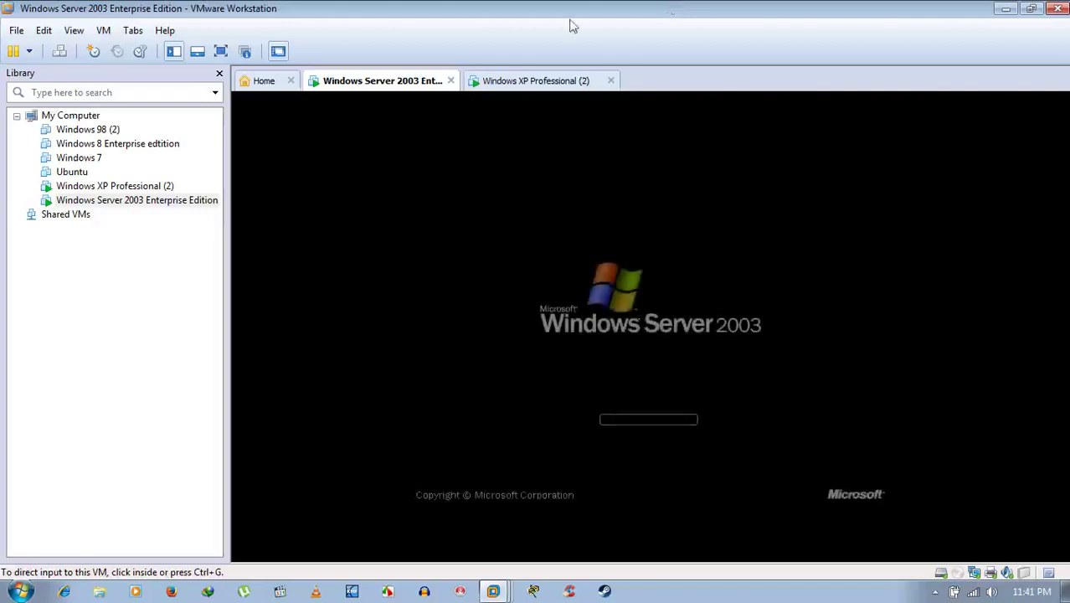
# Check the rebooting XP machine, then return to Server 2003 and capture input as it boots.
pyautogui.click(532, 80)
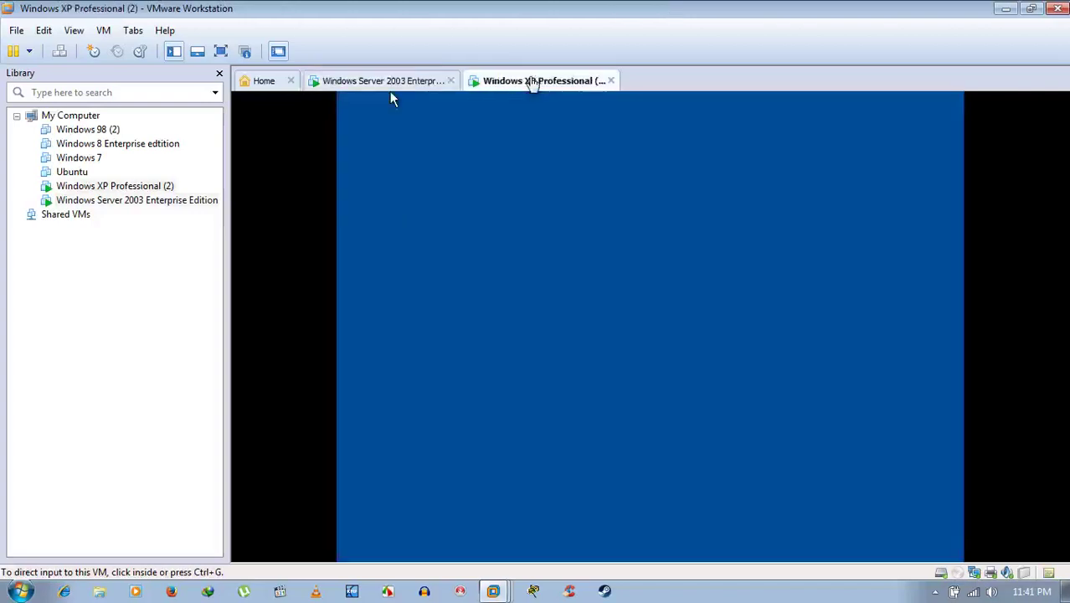
pyautogui.click(391, 87)
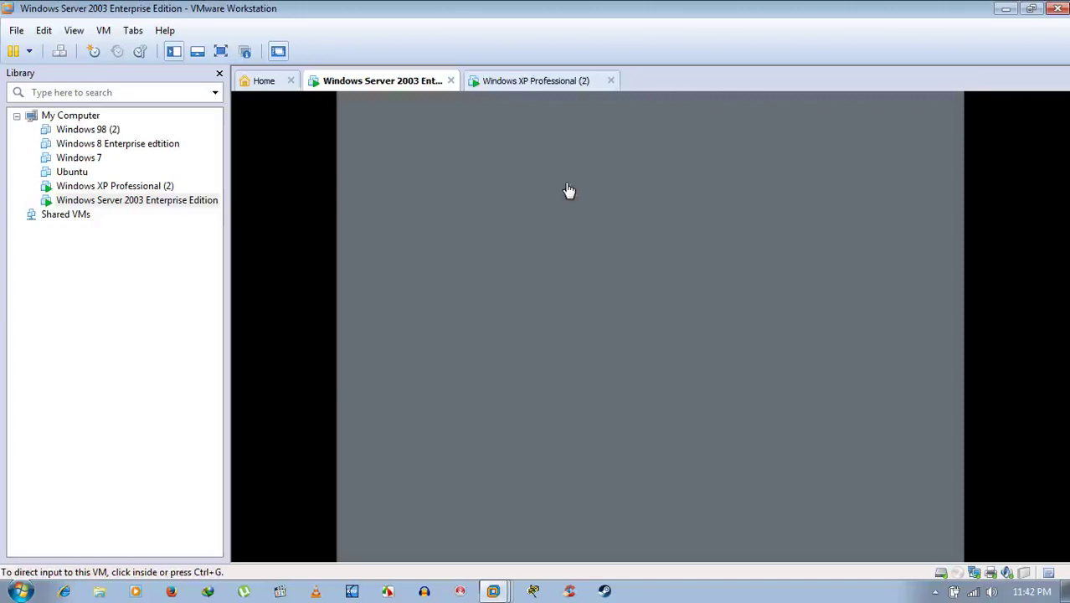
pyautogui.click(566, 189)
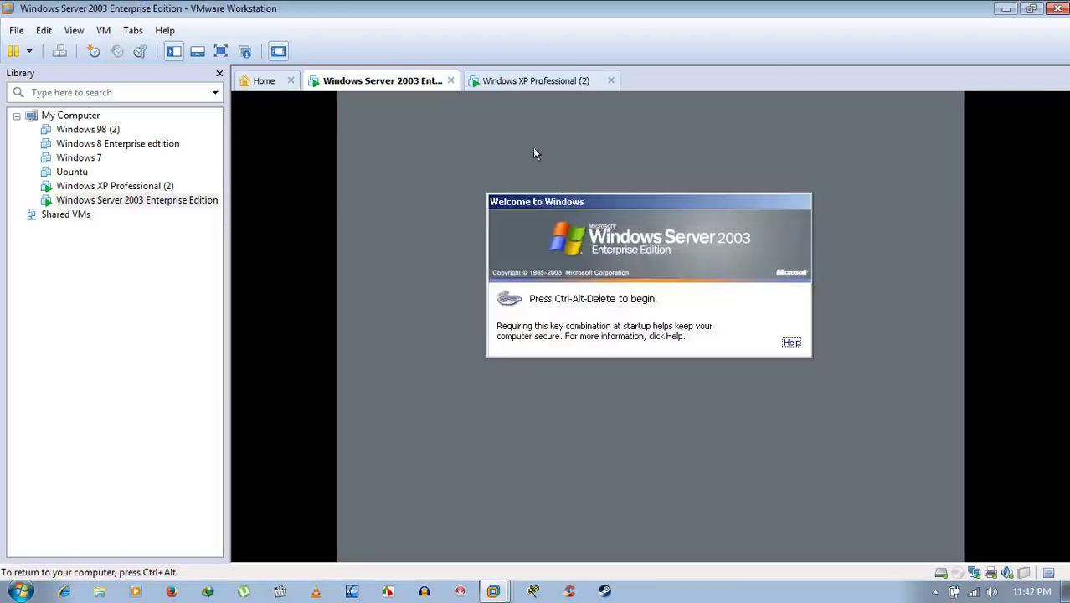
# Bring up the Server 2003 logon prompt using Send Ctrl+Alt+Del from the VM menu.
pyautogui.click(552, 84)
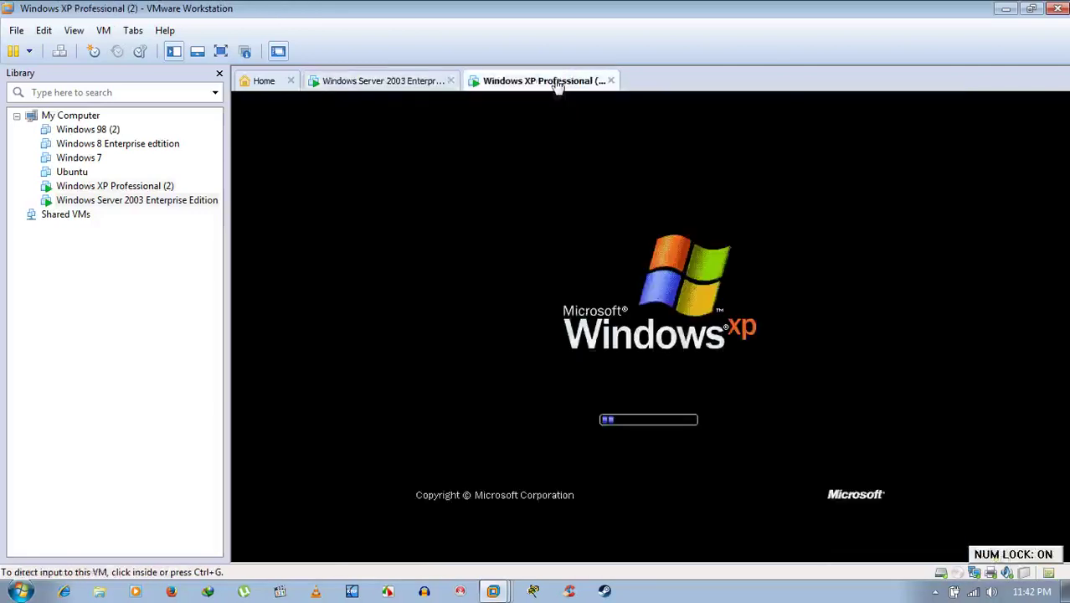
pyautogui.click(423, 82)
pyautogui.click(428, 107)
pyautogui.hotkey('ctrl', 'alt')
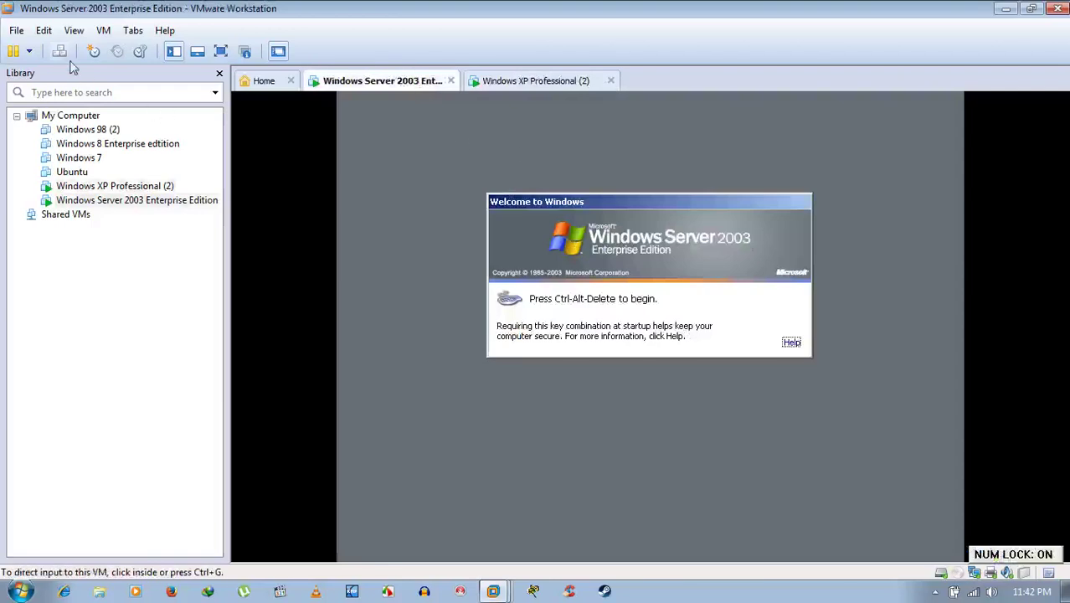
pyautogui.click(59, 51)
pyautogui.click(430, 165)
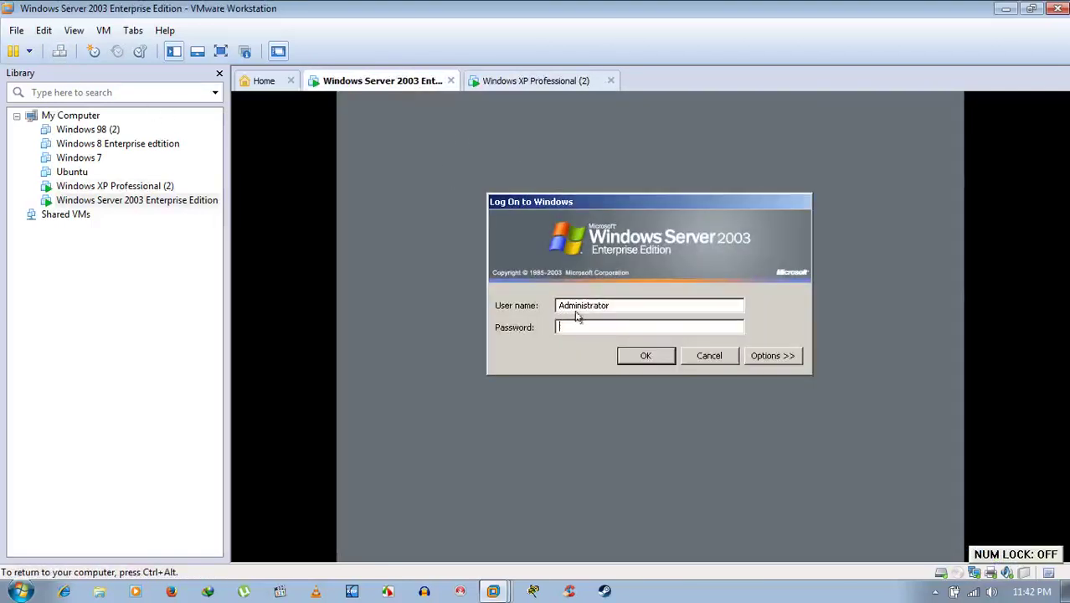
# Log on as Administrator with the account password, then switch to the XP machine.
pyautogui.click(579, 326)
pyautogui.write('****')
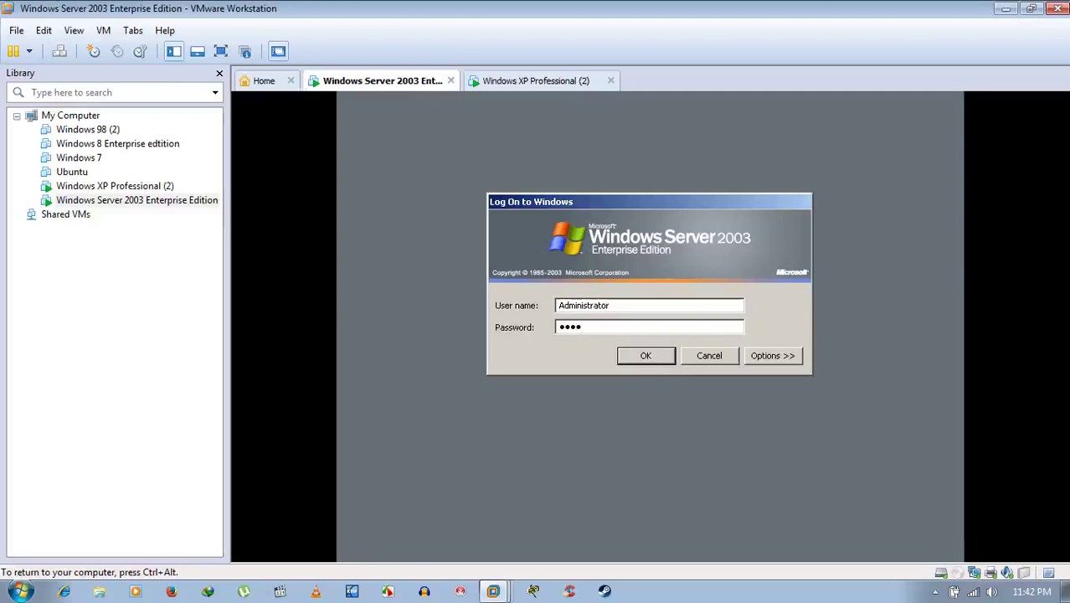
pyautogui.write('****')
pyautogui.press('Return')
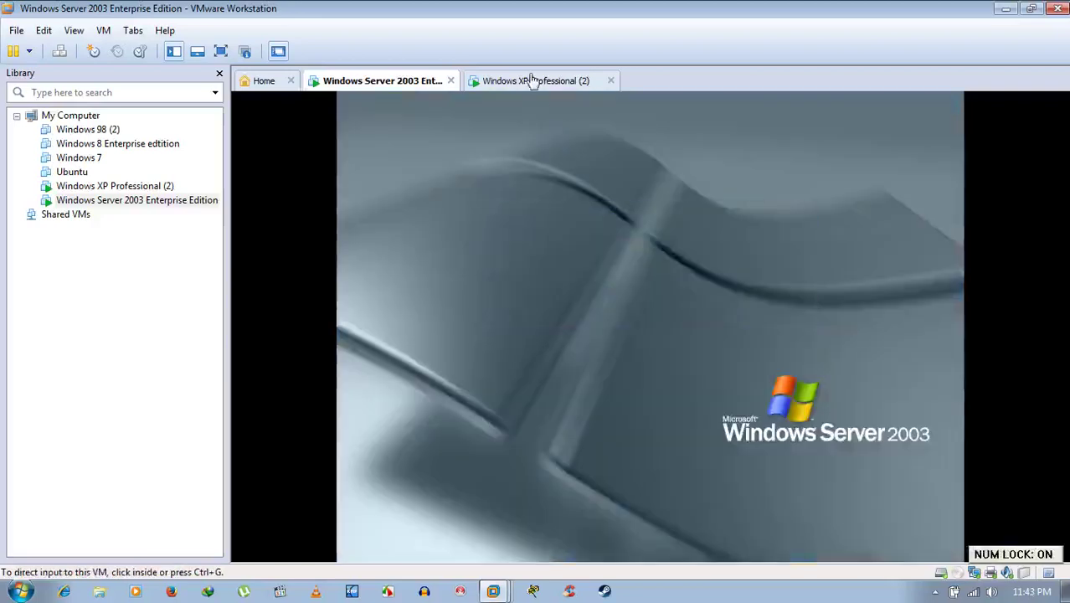
pyautogui.click(534, 82)
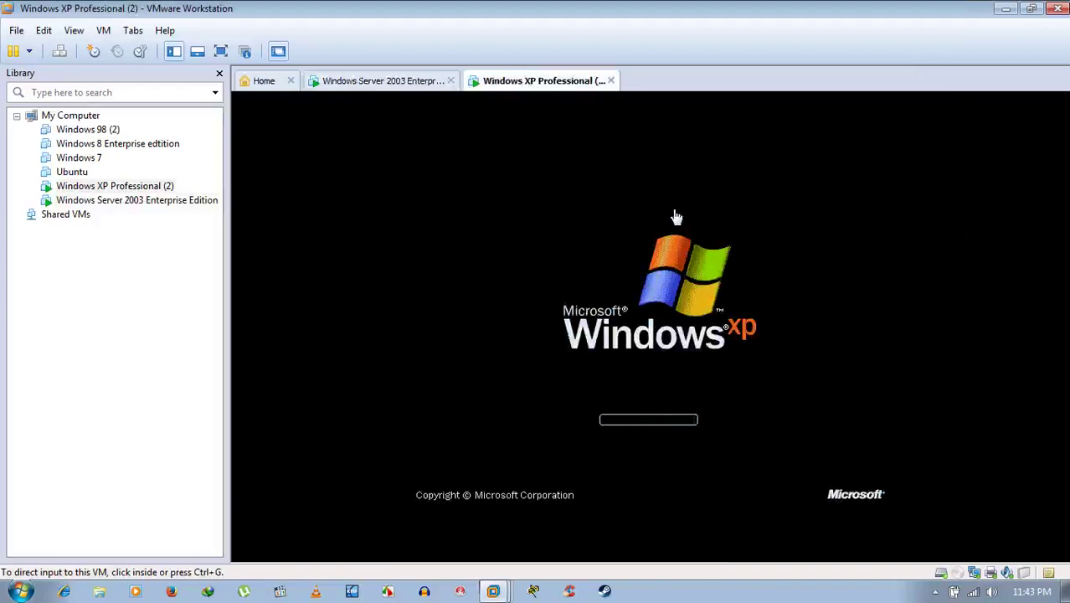
# Capture input in the XP VM while it boots to the Welcome to Windows screen.
pyautogui.click(676, 216)
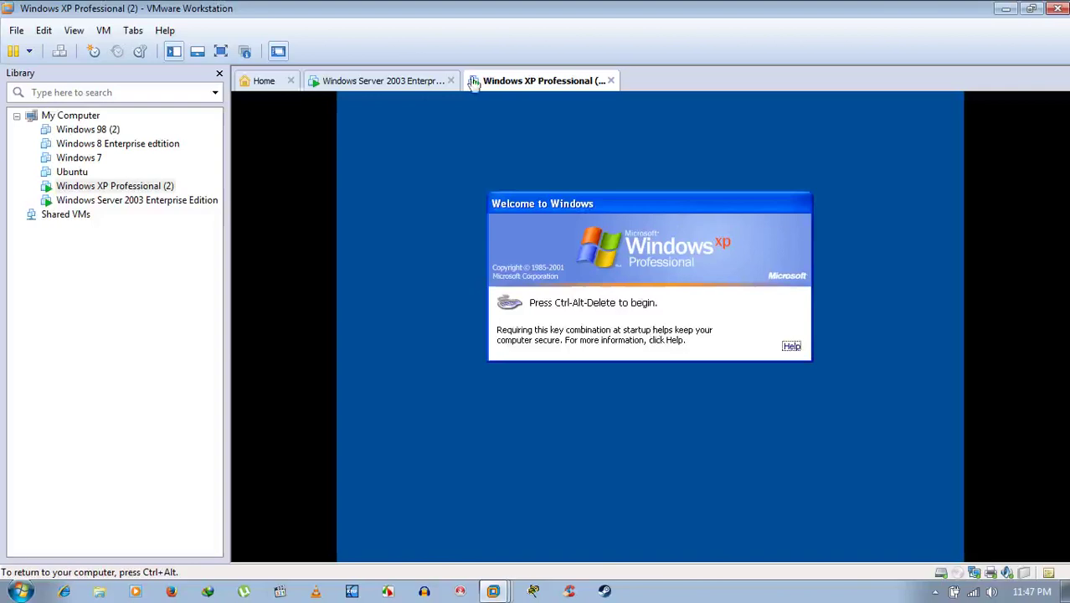
# Log on to the Windows XP VM with the account password.
pyautogui.hotkey('ctrl', 'alt')
pyautogui.click(447, 230)
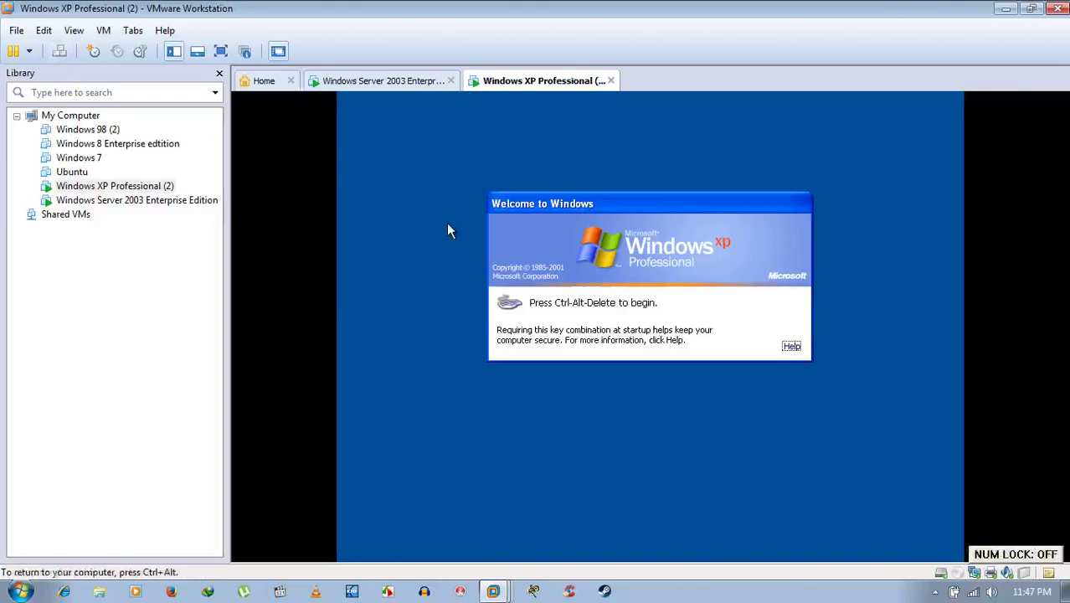
pyautogui.hotkey('ctrl', 'alt', 'Delete')
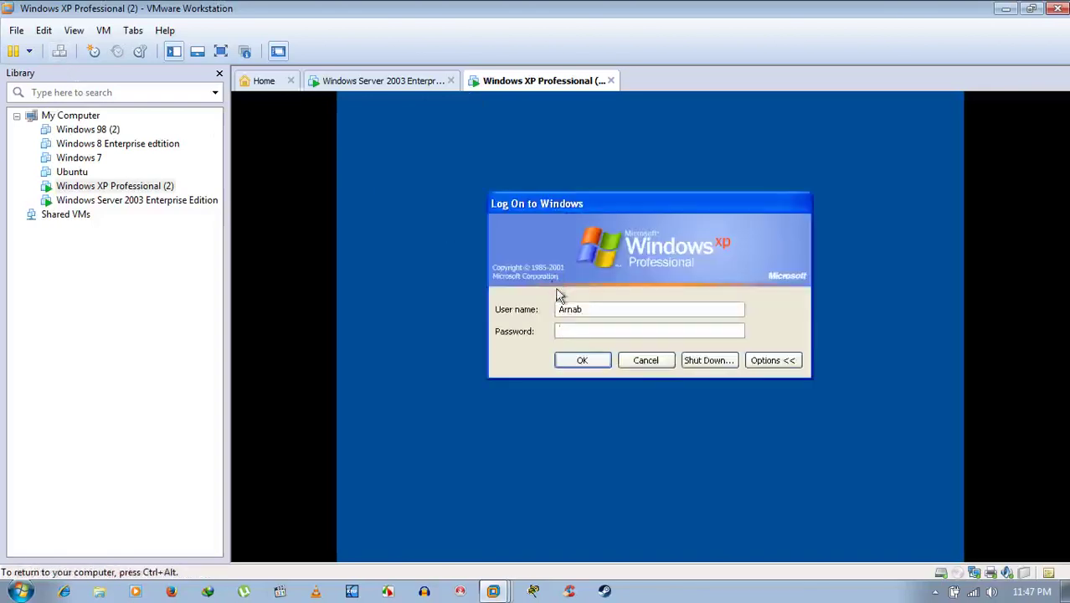
pyautogui.write('****')
pyautogui.press('Return')
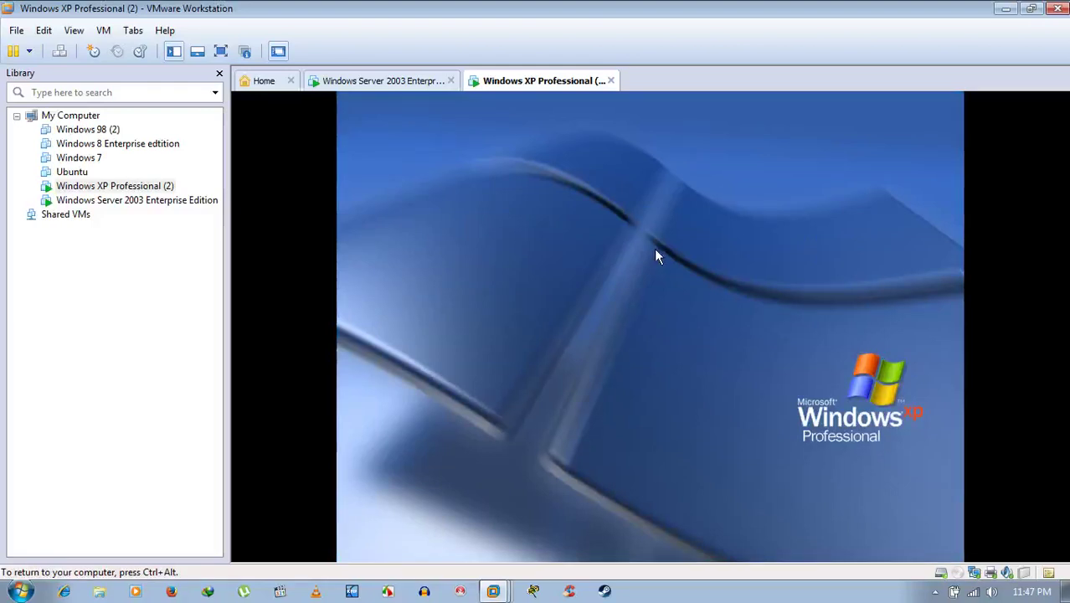
# Switch between the VM tabs while XP loads, ending on the Windows Server 2003 VM.
pyautogui.click(392, 85)
pyautogui.click(540, 82)
pyautogui.hotkey('ctrl', 'alt')
pyautogui.click(392, 80)
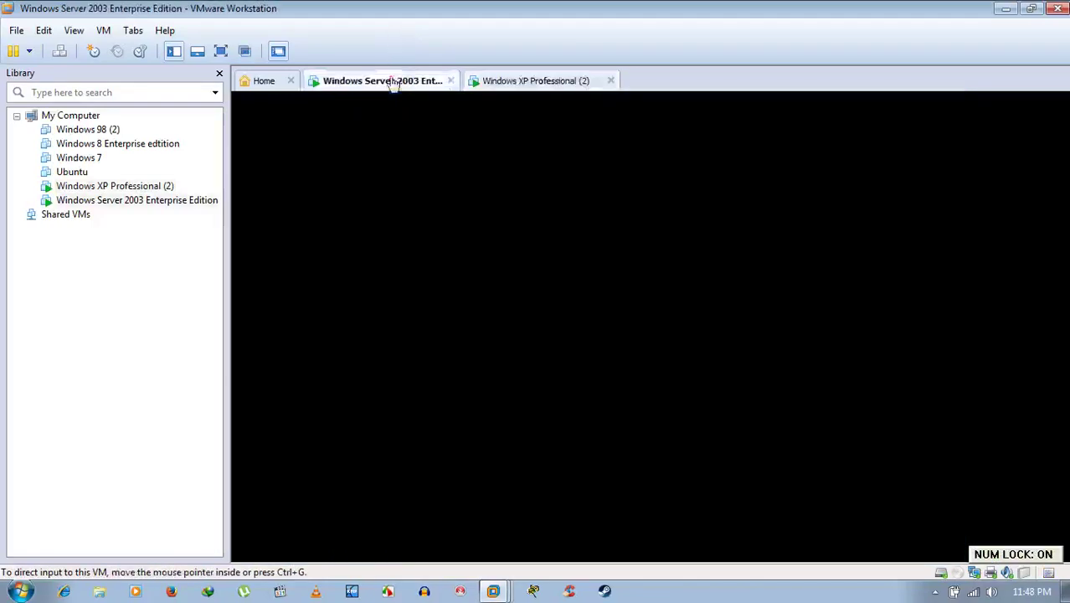
# Return to the Windows XP Professional (2) VM and give its guest keyboard and mouse control.
pyautogui.click(521, 81)
pyautogui.click(513, 192)
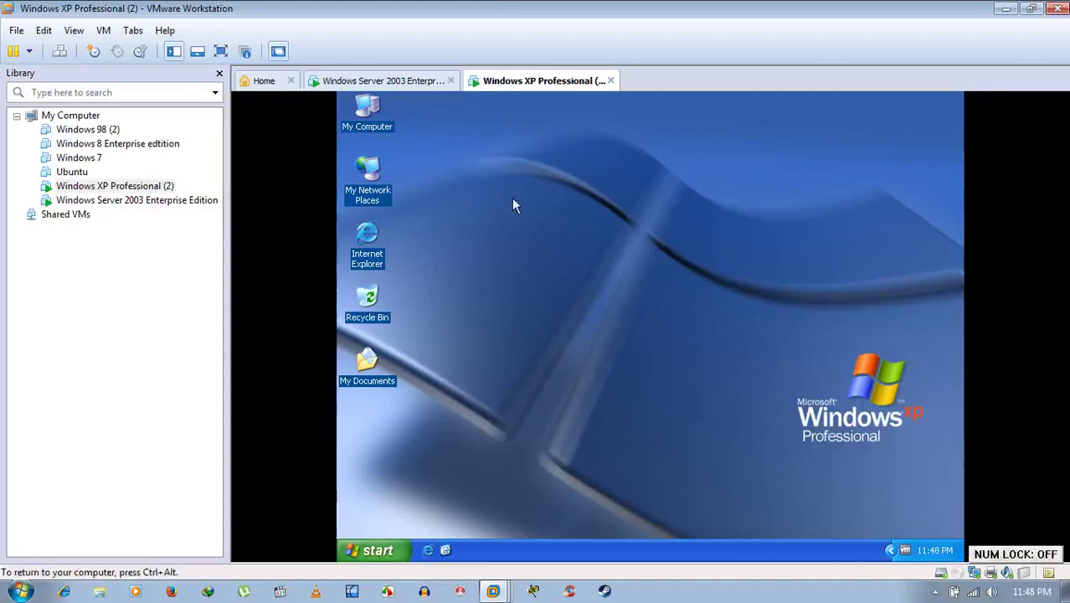
# Refresh the Windows Server 2003 desktop, then the Windows XP desktop.
pyautogui.click(420, 81)
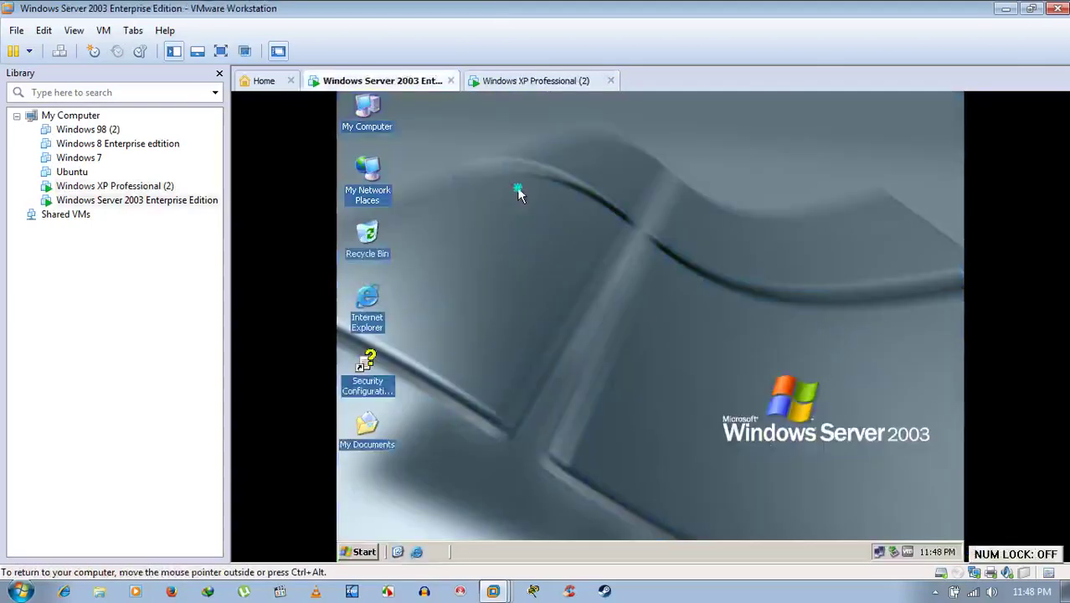
pyautogui.rightClick(516, 187)
pyautogui.click(531, 209)
pyautogui.click(533, 80)
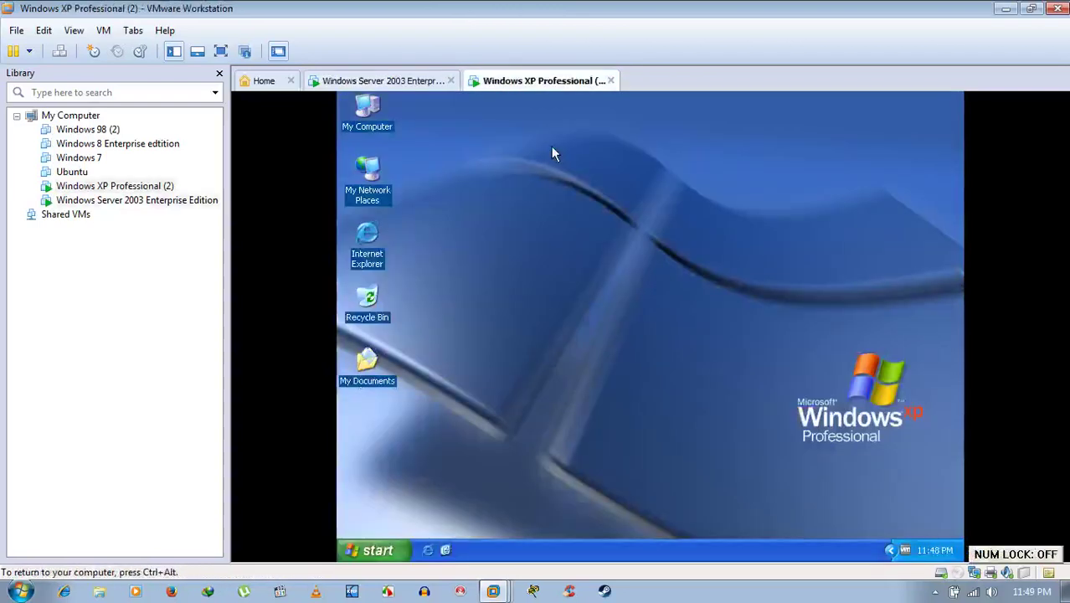
pyautogui.rightClick(583, 186)
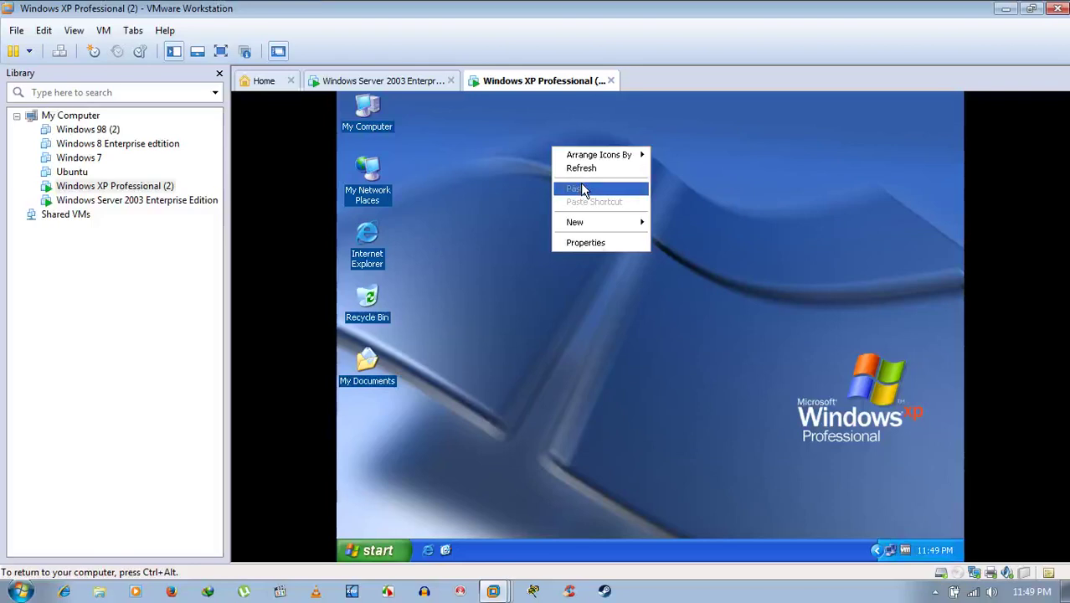
pyautogui.hotkey('ctrl', 'alt')
pyautogui.hotkey('ctrl', 'g')
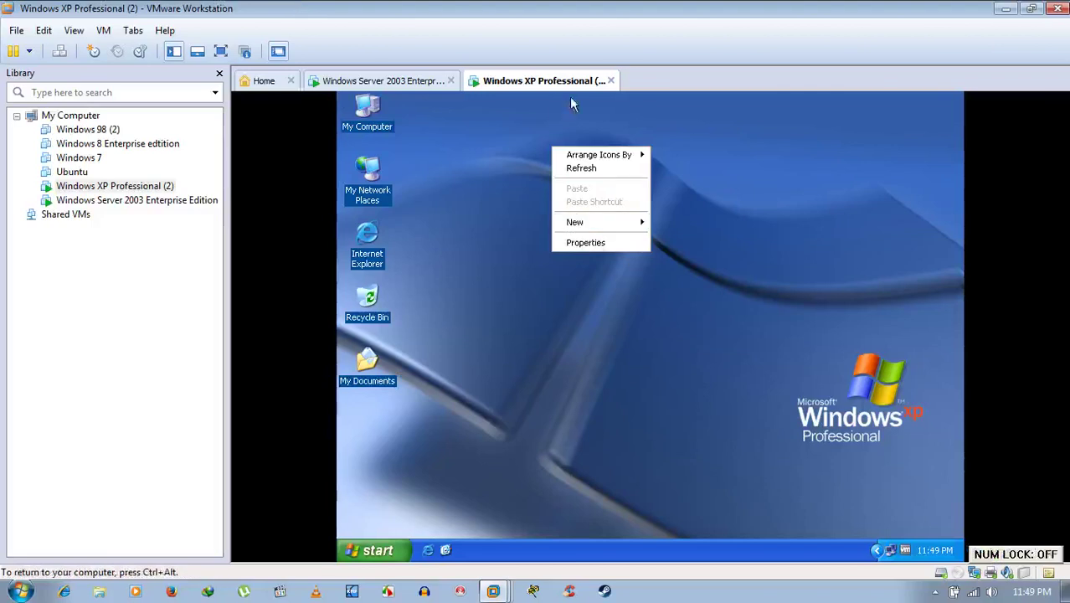
pyautogui.click(595, 168)
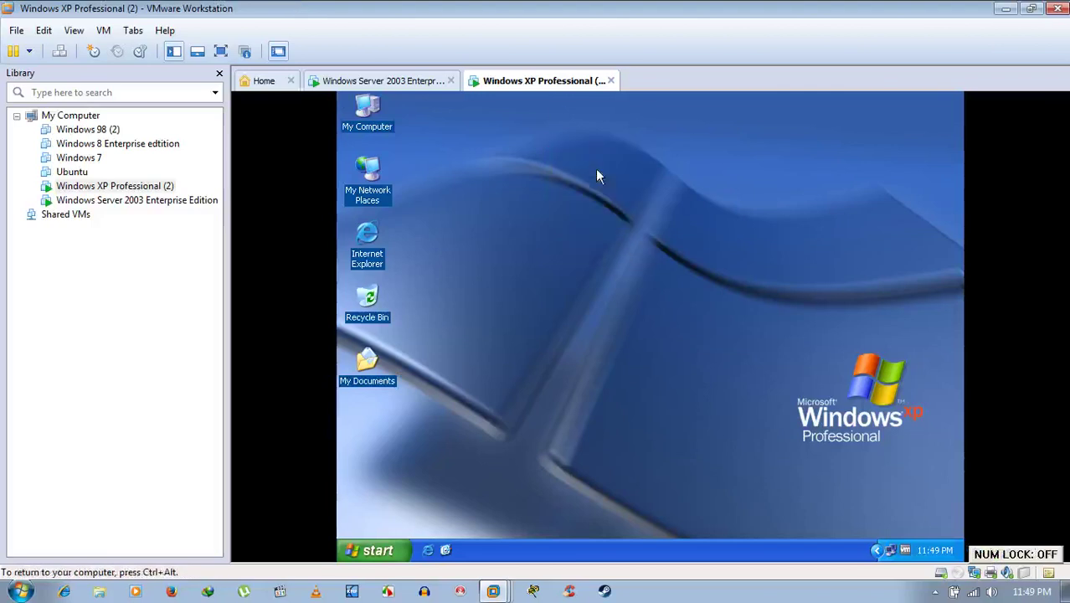
# Refresh the Server 2003 desktop again and return to the XP VM.
pyautogui.click(410, 81)
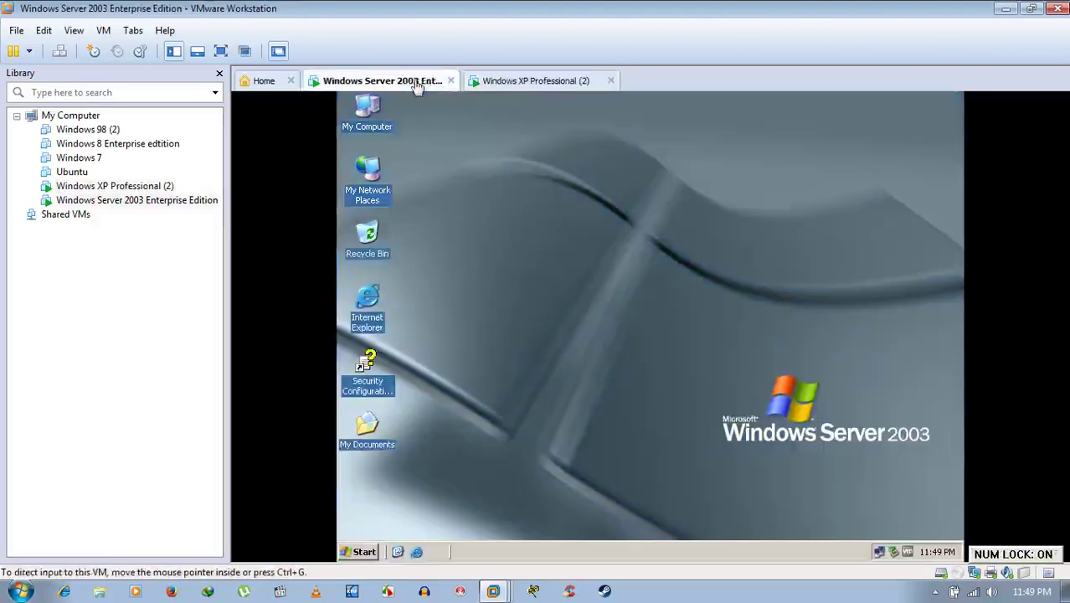
pyautogui.rightClick(529, 178)
pyautogui.click(650, 252)
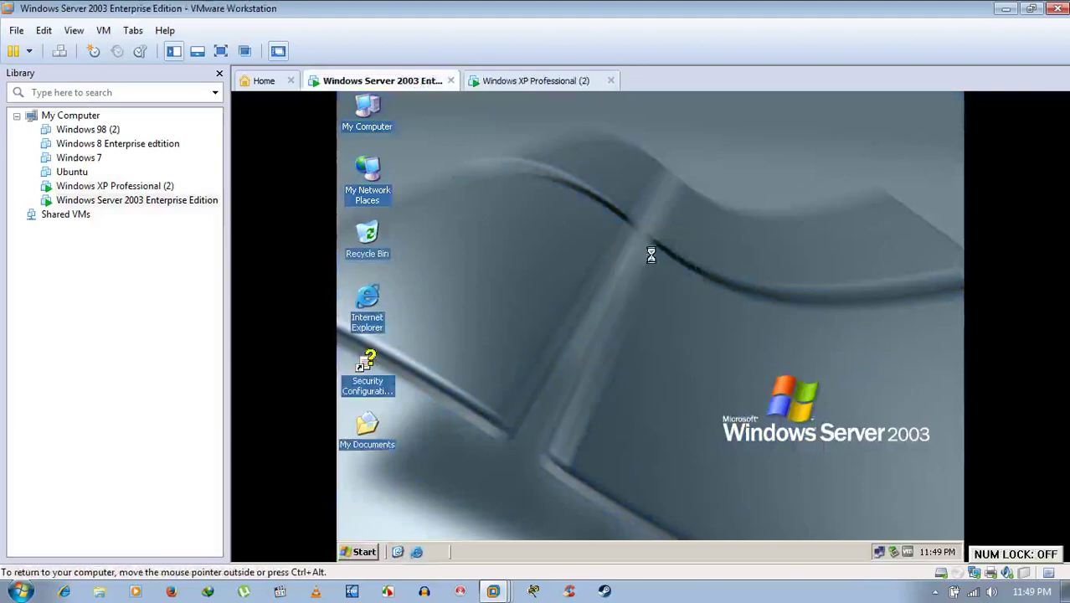
pyautogui.click(565, 80)
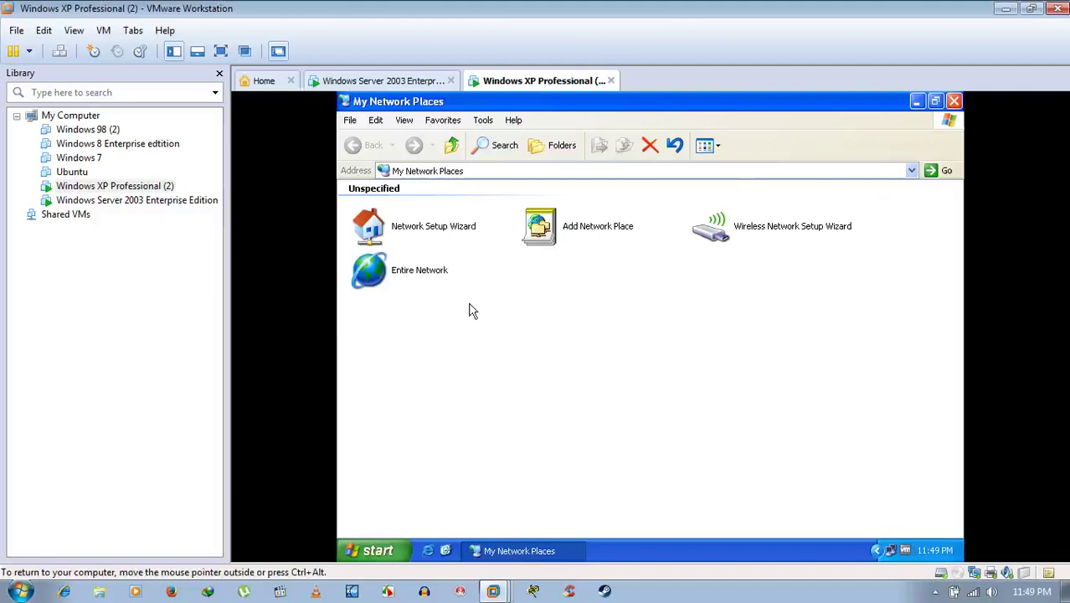
# On XP, browse Entire Network > Microsoft Windows Network > Workgroup, then switch to Server 2003.
pyautogui.doubleClick(416, 279)
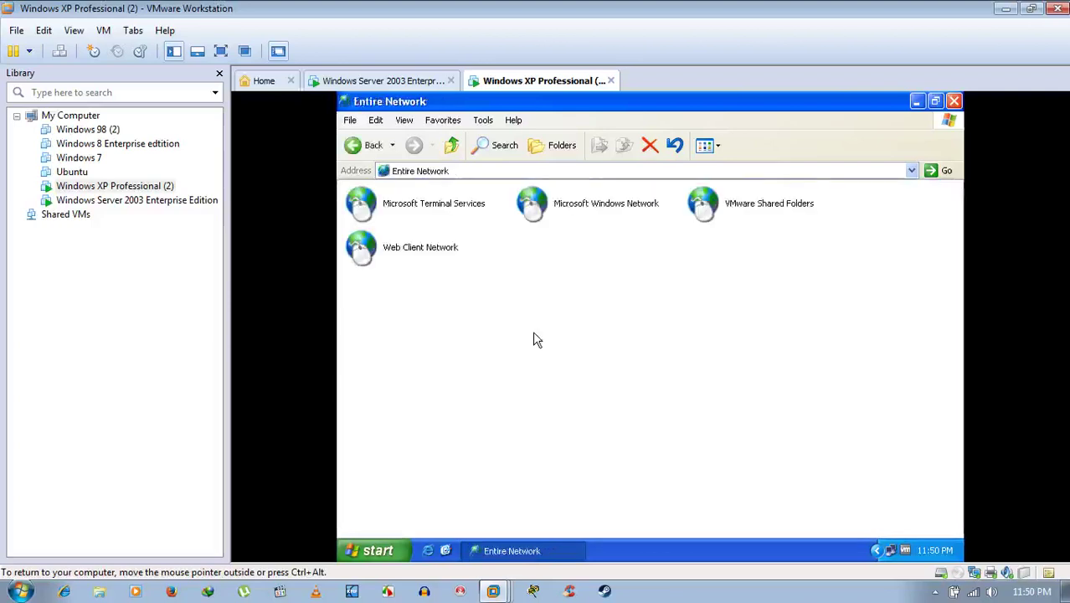
pyautogui.doubleClick(563, 211)
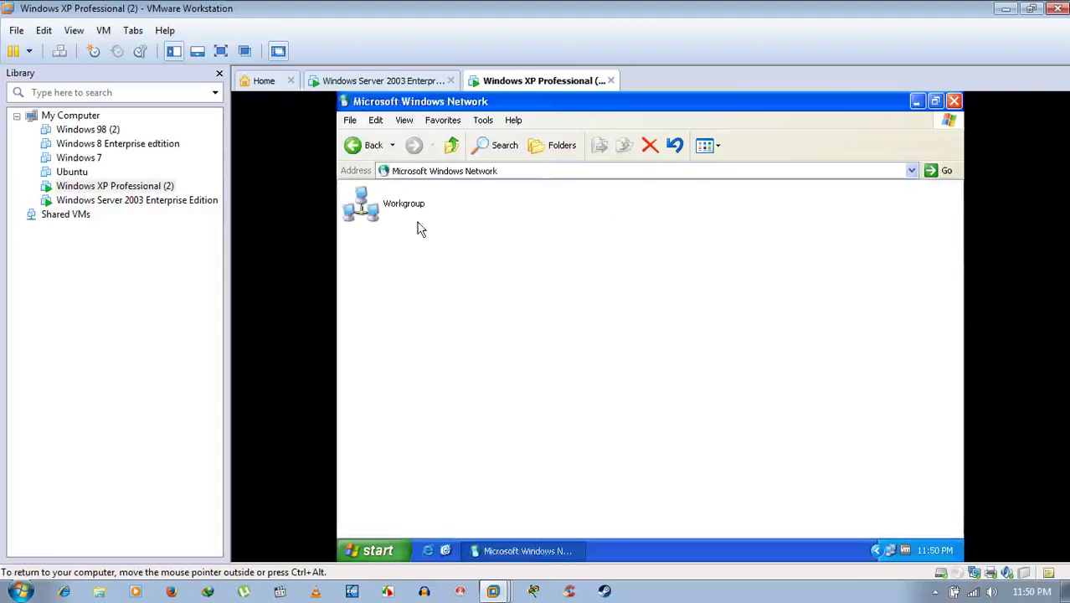
pyautogui.click(408, 212)
pyautogui.doubleClick(408, 212)
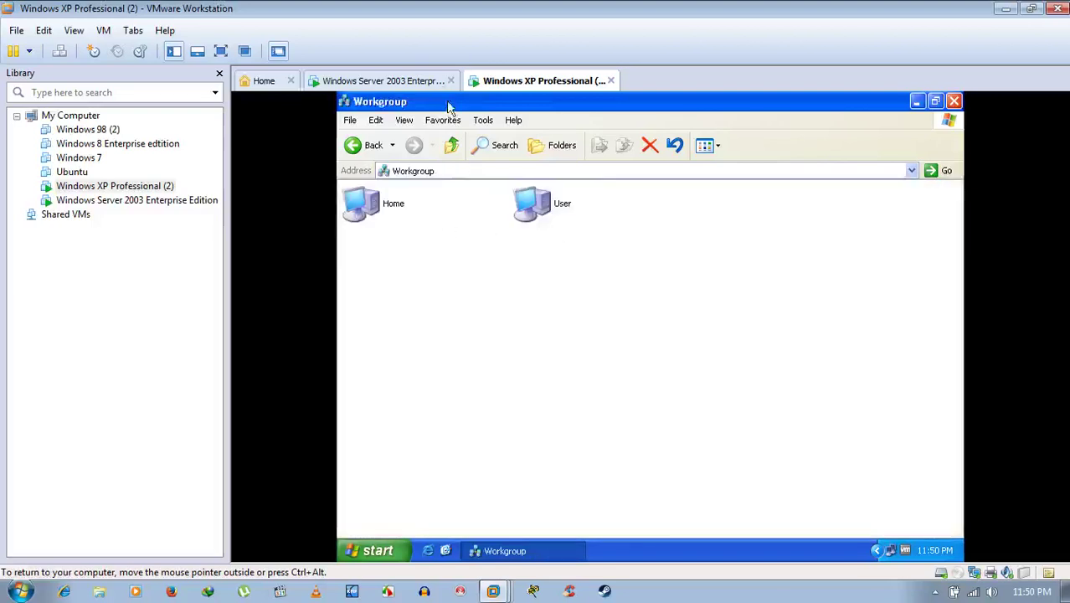
pyautogui.click(437, 83)
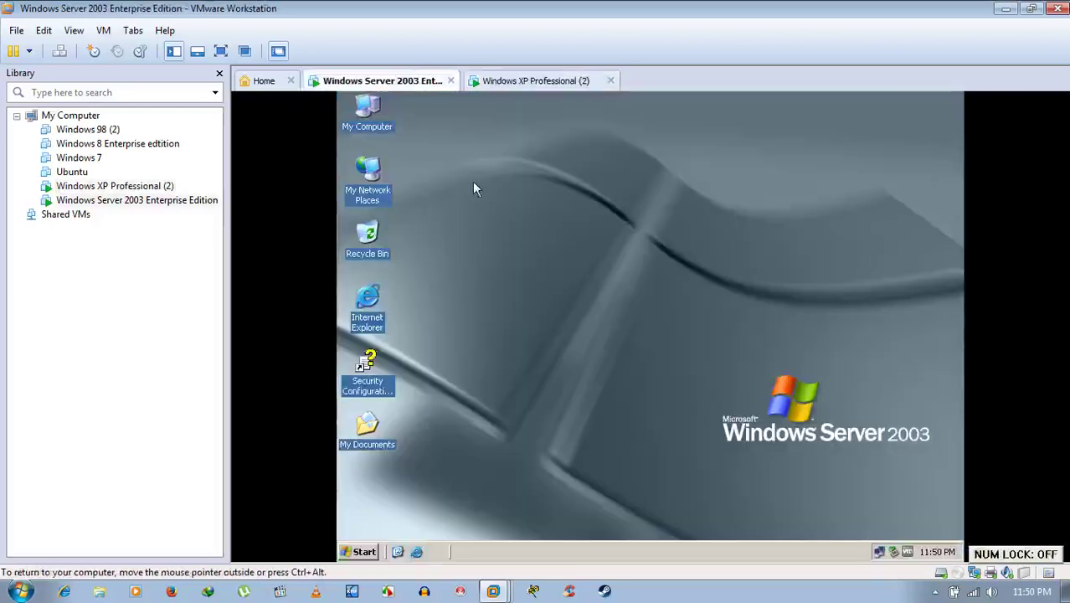
# On Server 2003, browse My Network Places to the Workgroup listing Home and User.
pyautogui.doubleClick(382, 197)
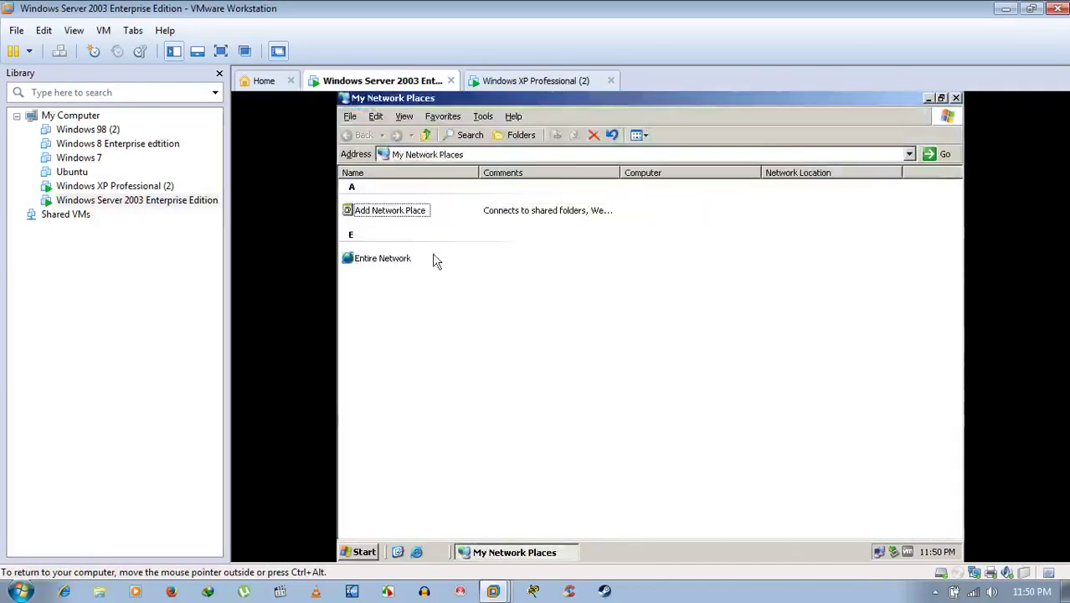
pyautogui.doubleClick(405, 260)
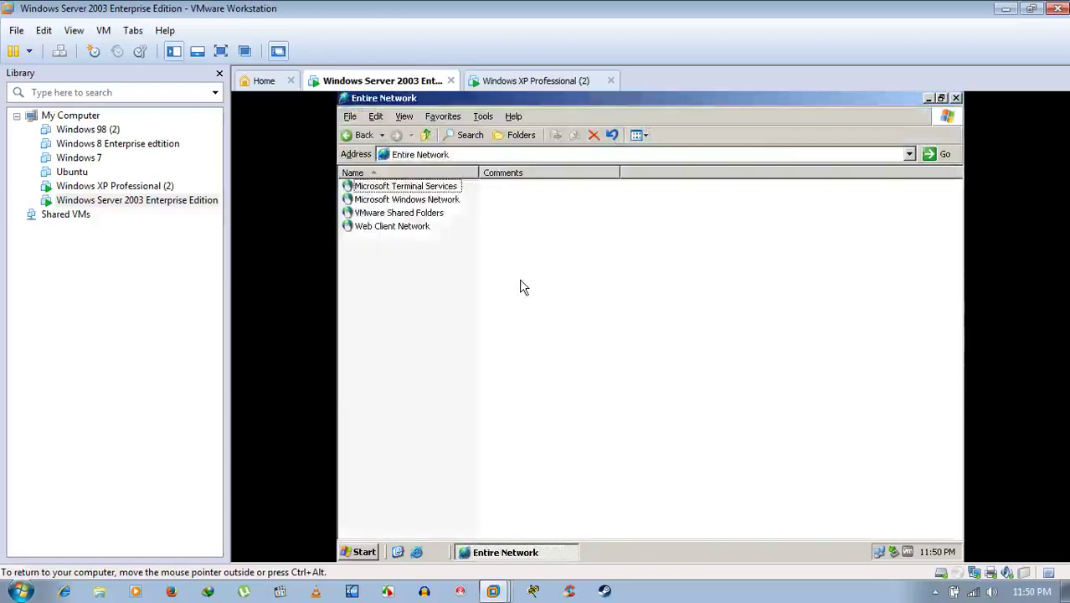
pyautogui.doubleClick(415, 200)
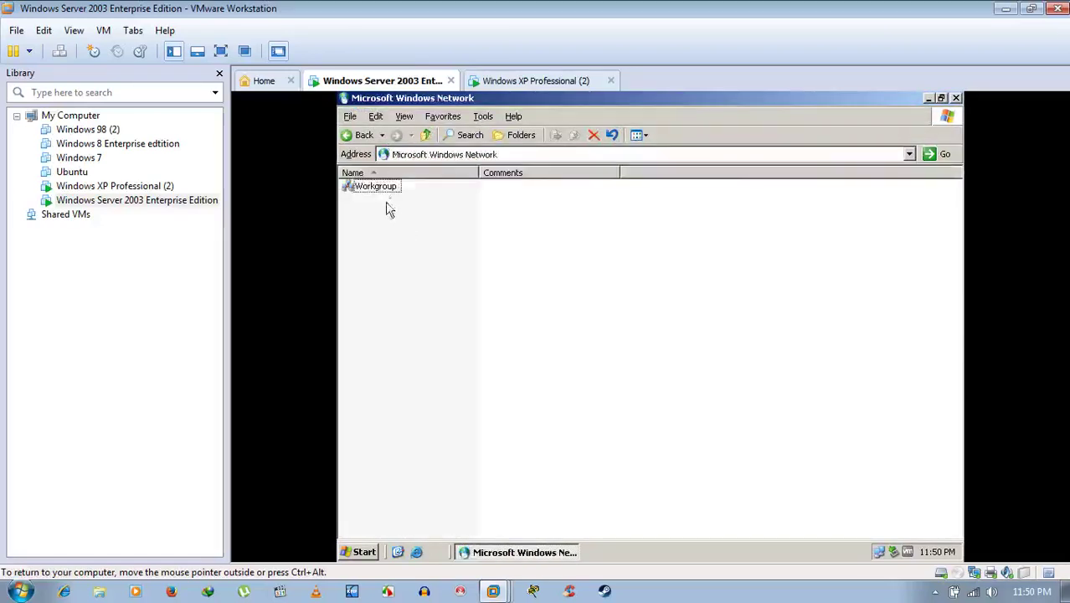
pyautogui.doubleClick(385, 187)
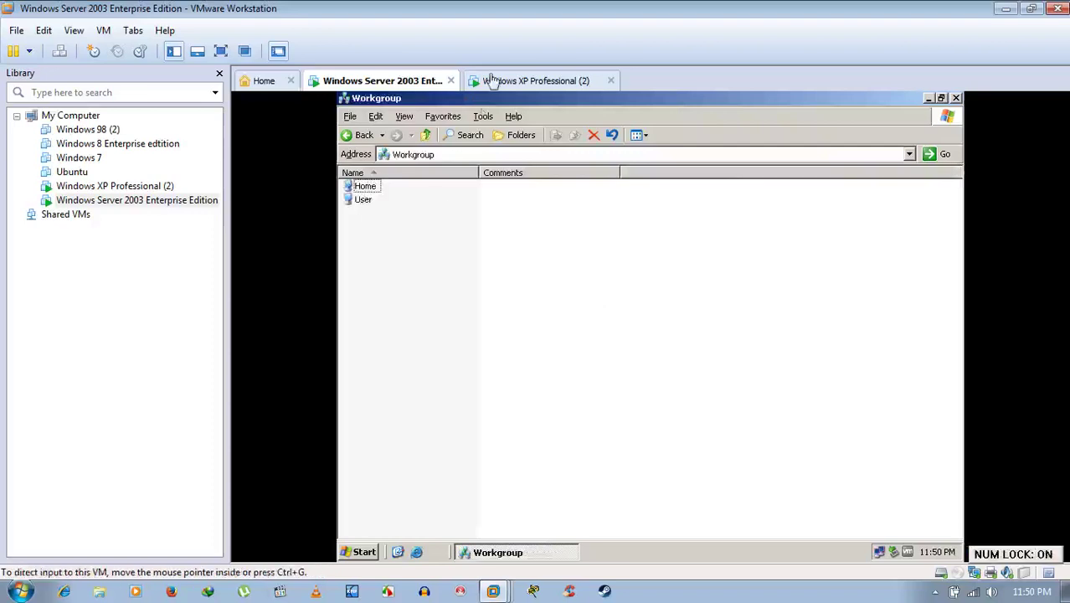
# Browse the User computer's shares from XP and the Home computer's shares from Server 2003.
pyautogui.click(523, 80)
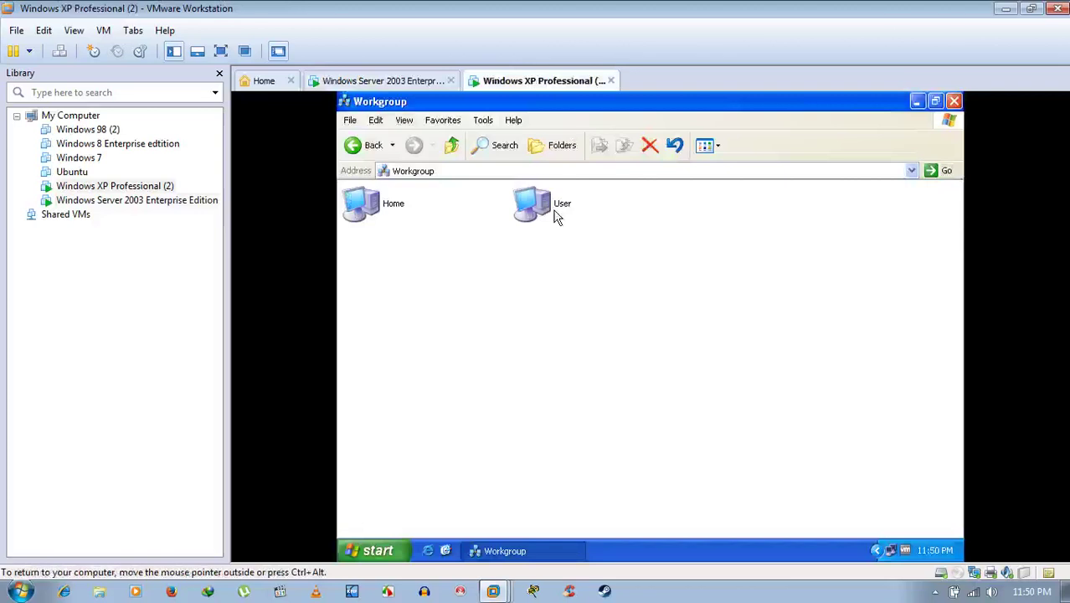
pyautogui.doubleClick(555, 213)
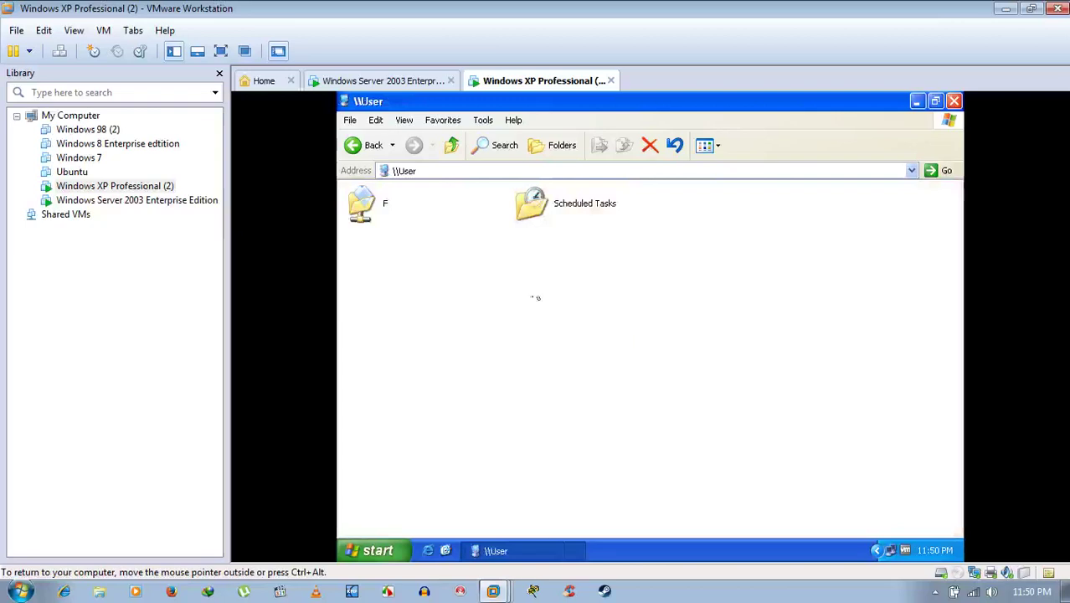
pyautogui.click(356, 144)
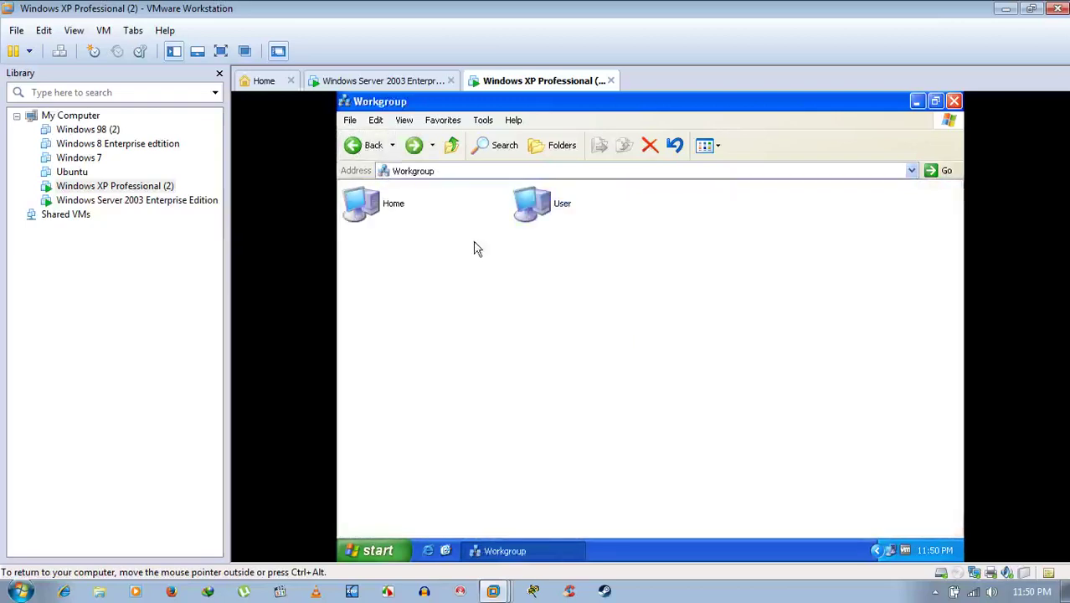
pyautogui.click(410, 81)
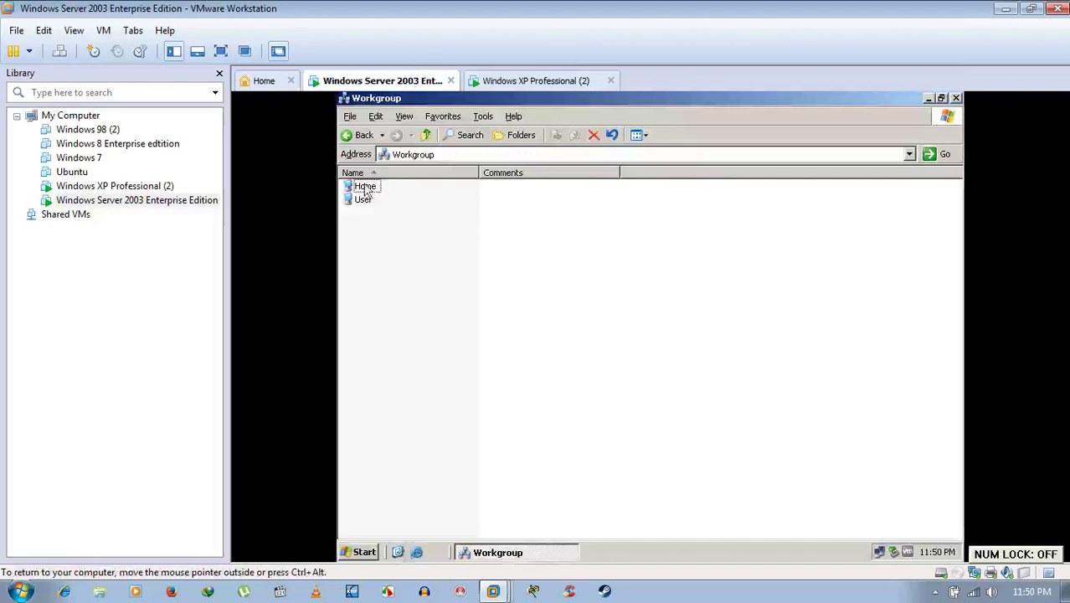
pyautogui.doubleClick(365, 187)
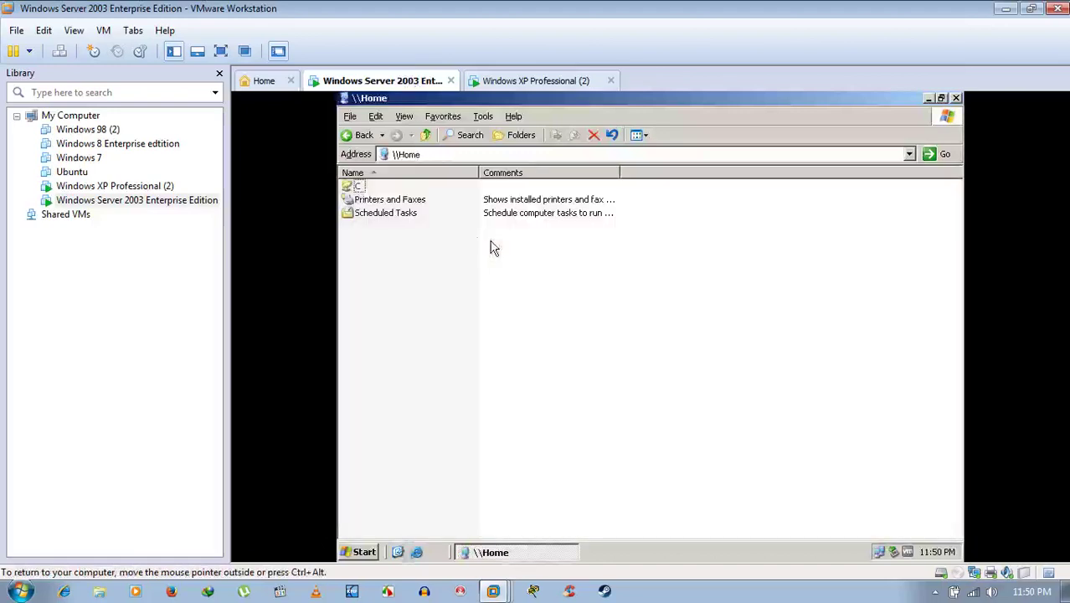
pyautogui.click(358, 134)
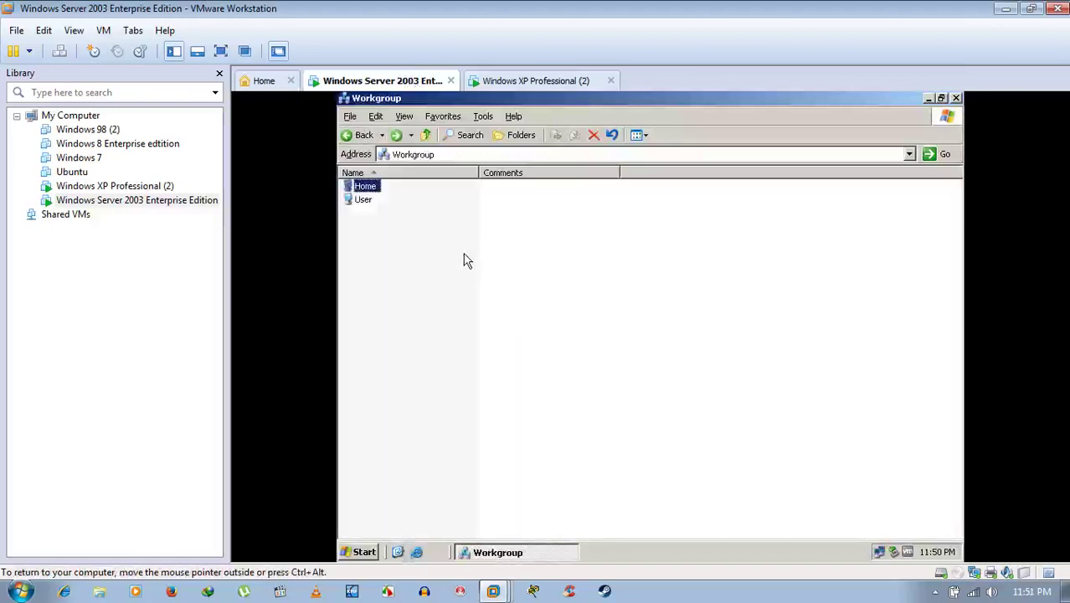
pyautogui.click(466, 261)
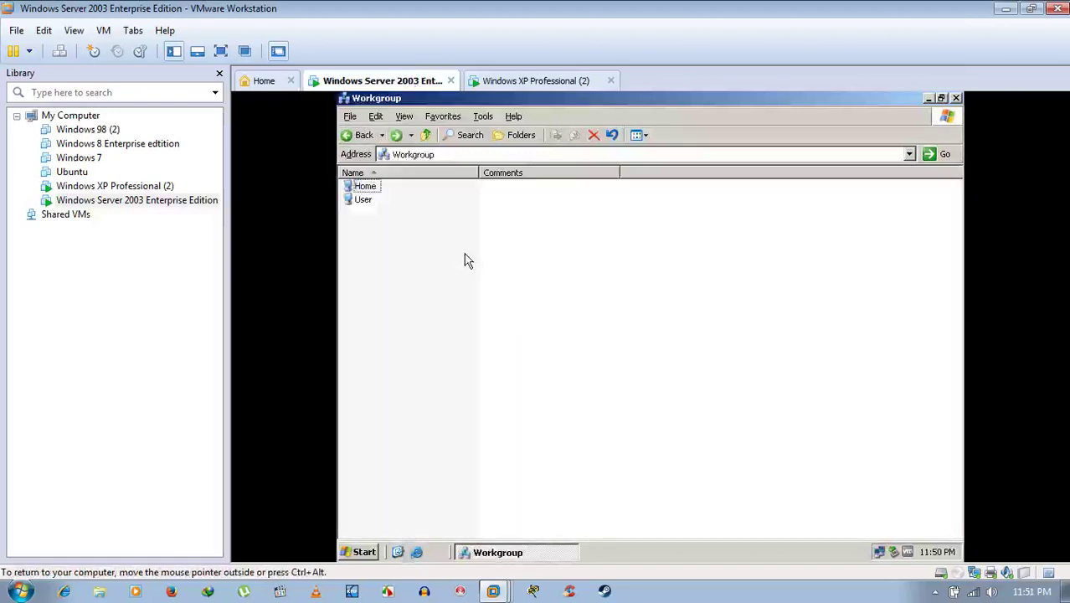
# Close the Workgroup windows on both the XP and Server 2003 VMs.
pyautogui.click(532, 84)
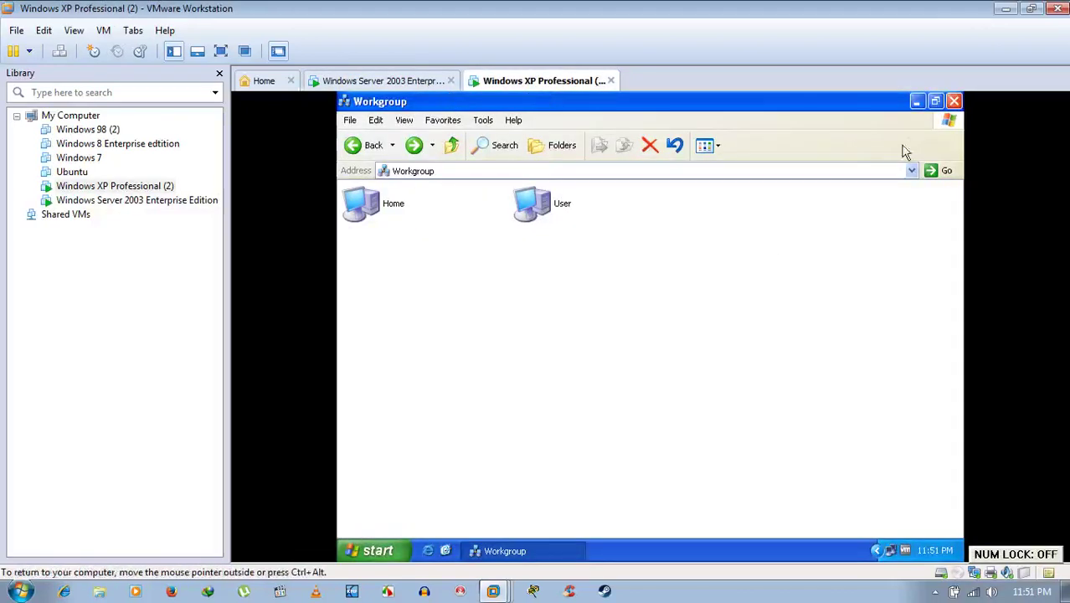
pyautogui.click(953, 102)
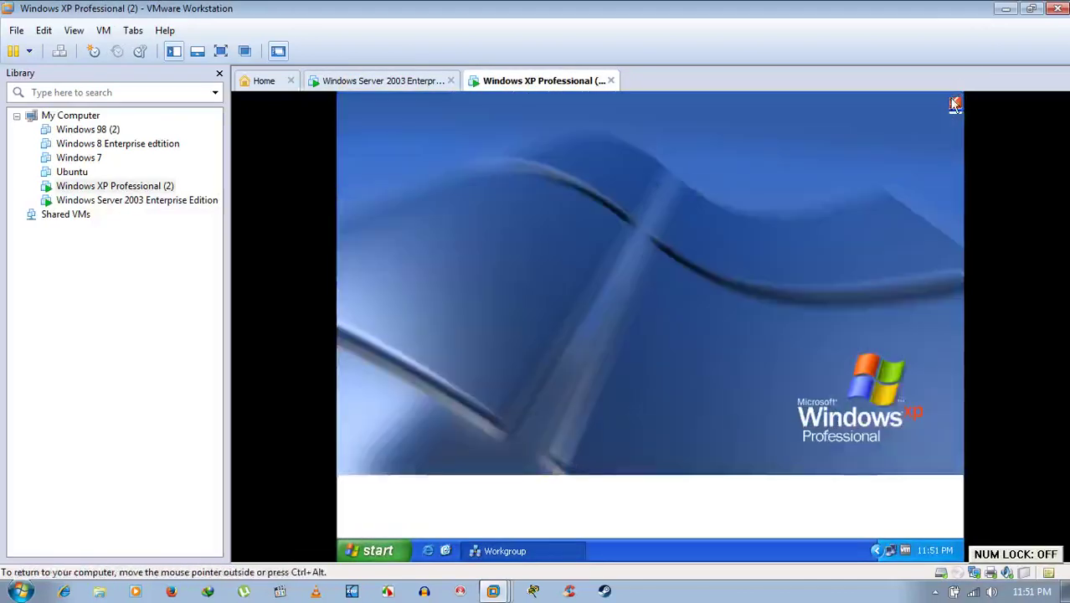
pyautogui.click(397, 81)
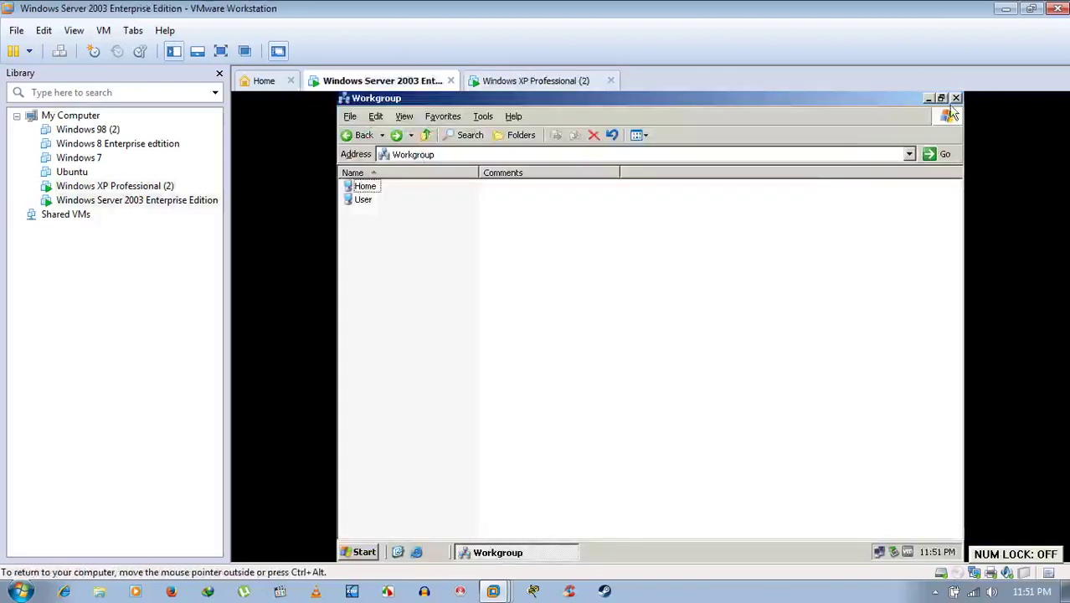
pyautogui.click(955, 98)
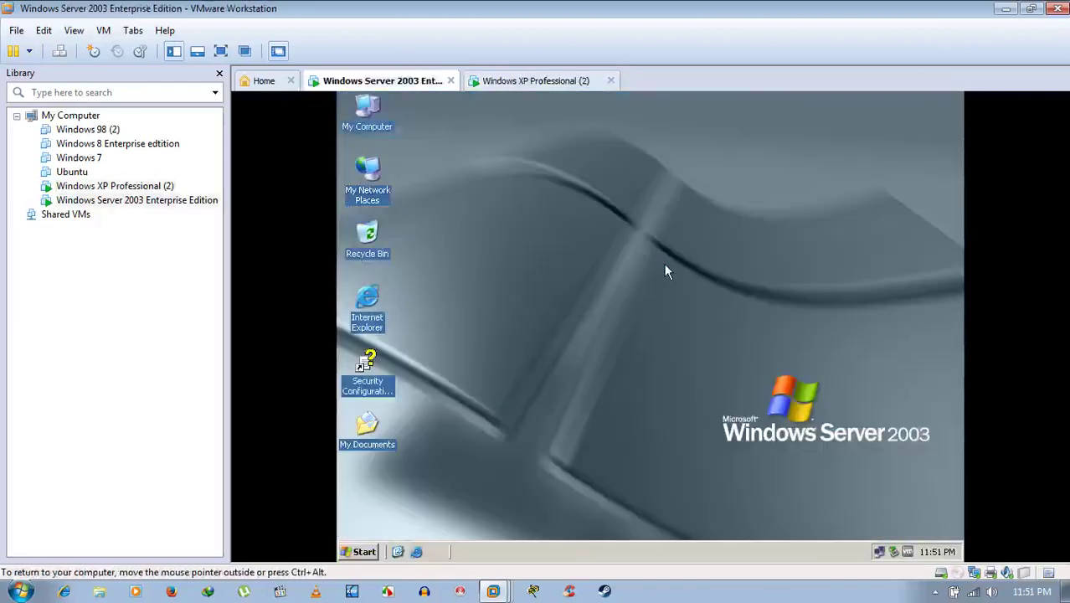
# Refresh the Server 2003 desktop, then switch Windows Firewall On, review exceptions, and apply.
pyautogui.rightClick(569, 244)
pyautogui.click(588, 266)
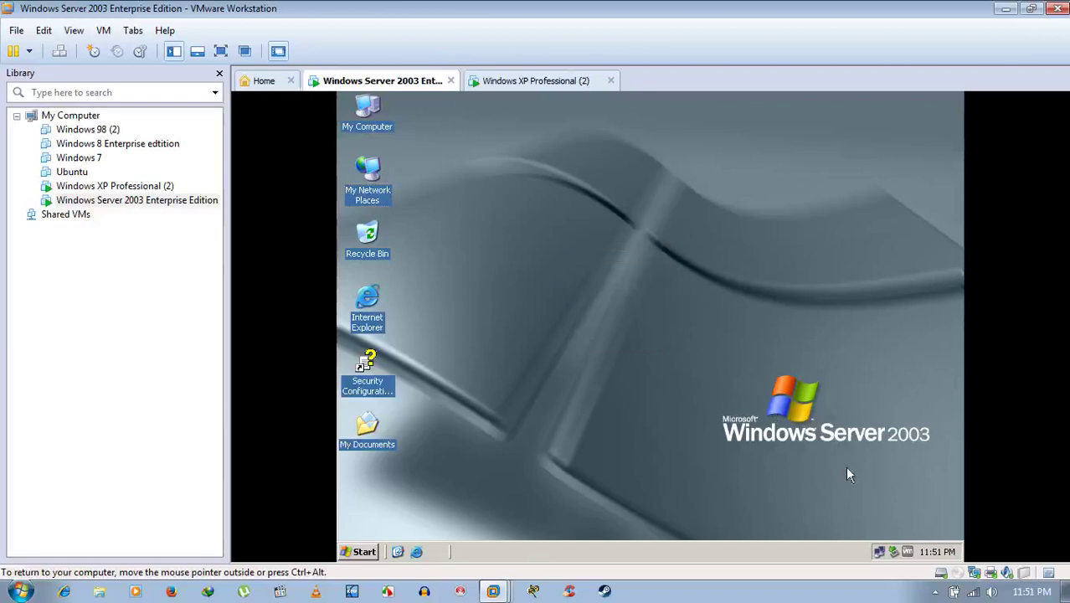
pyautogui.click(879, 553)
pyautogui.rightClick(880, 556)
pyautogui.click(808, 520)
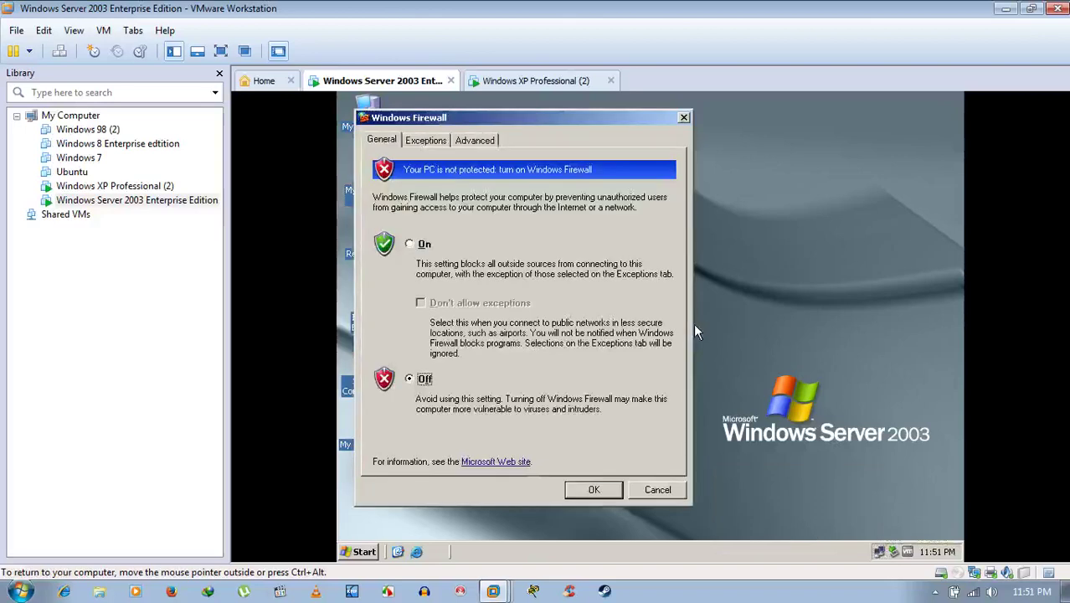
pyautogui.click(419, 248)
pyautogui.click(437, 141)
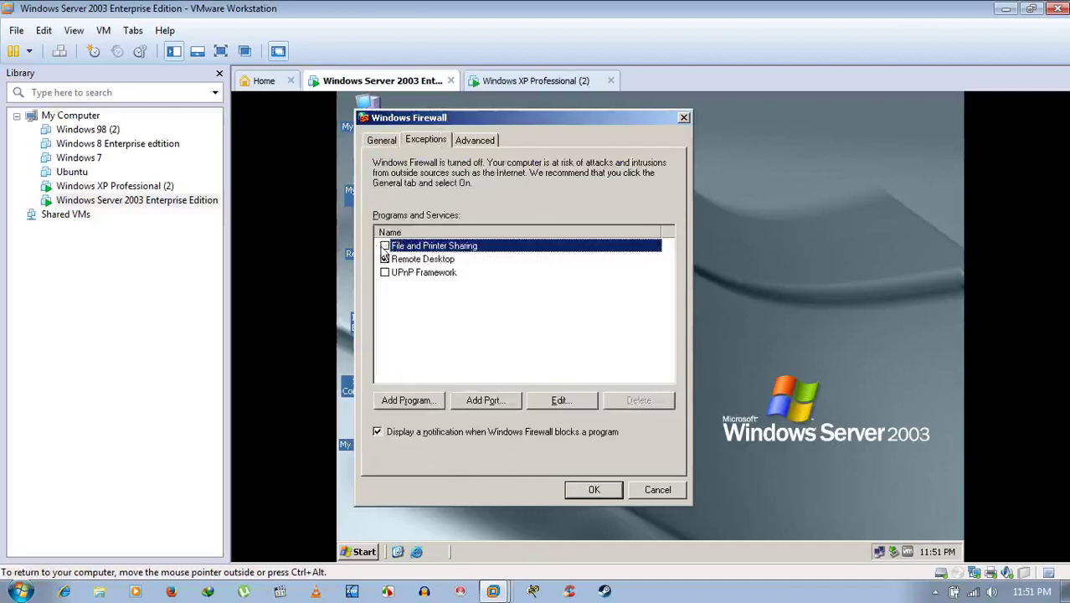
pyautogui.click(589, 488)
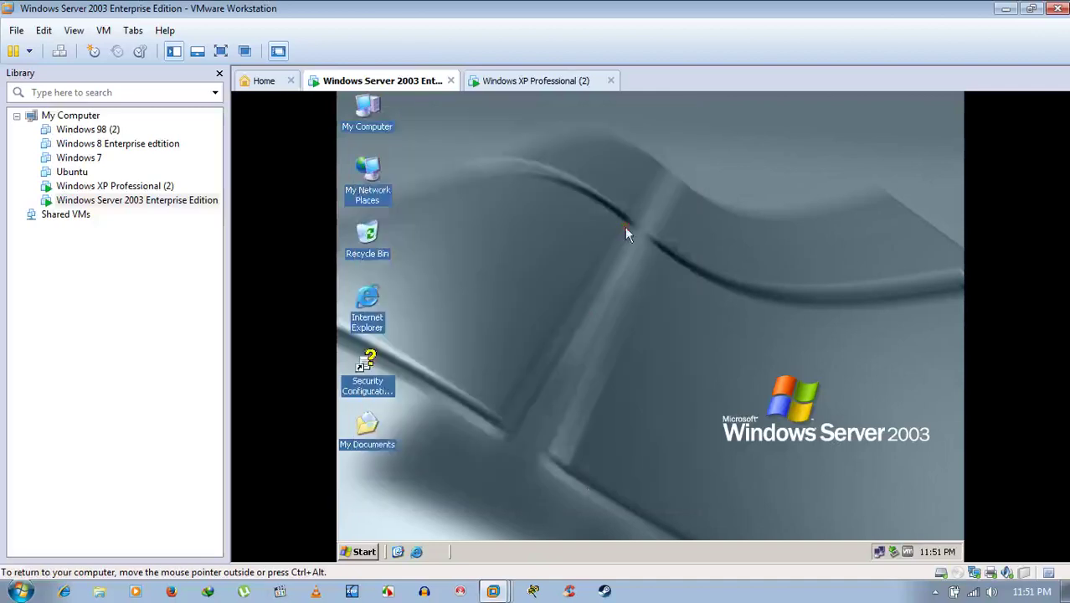
pyautogui.click(529, 80)
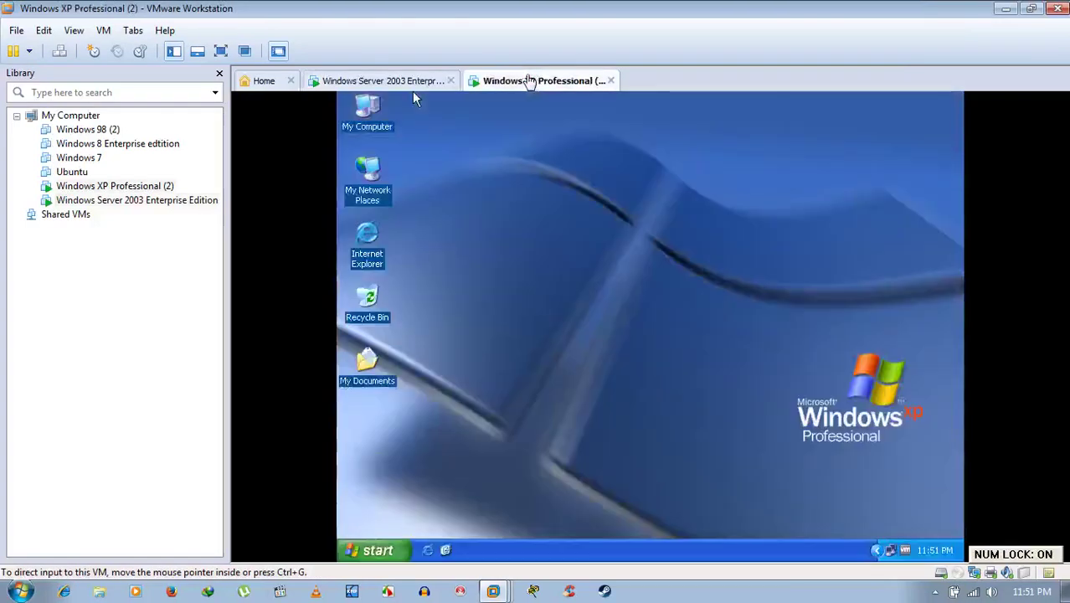
pyautogui.doubleClick(366, 188)
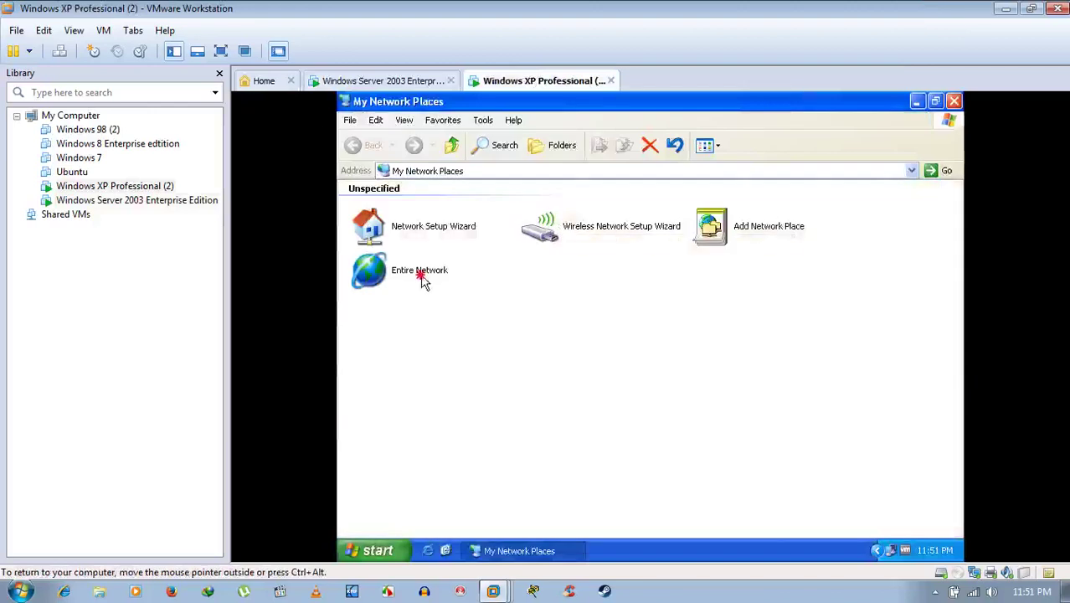
pyautogui.doubleClick(421, 280)
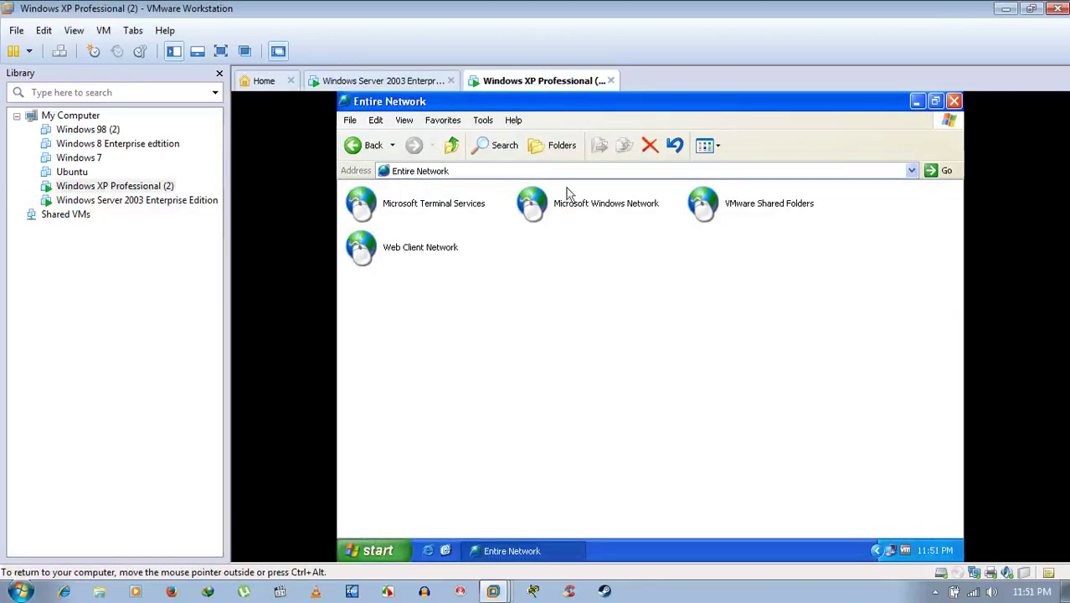
pyautogui.doubleClick(566, 200)
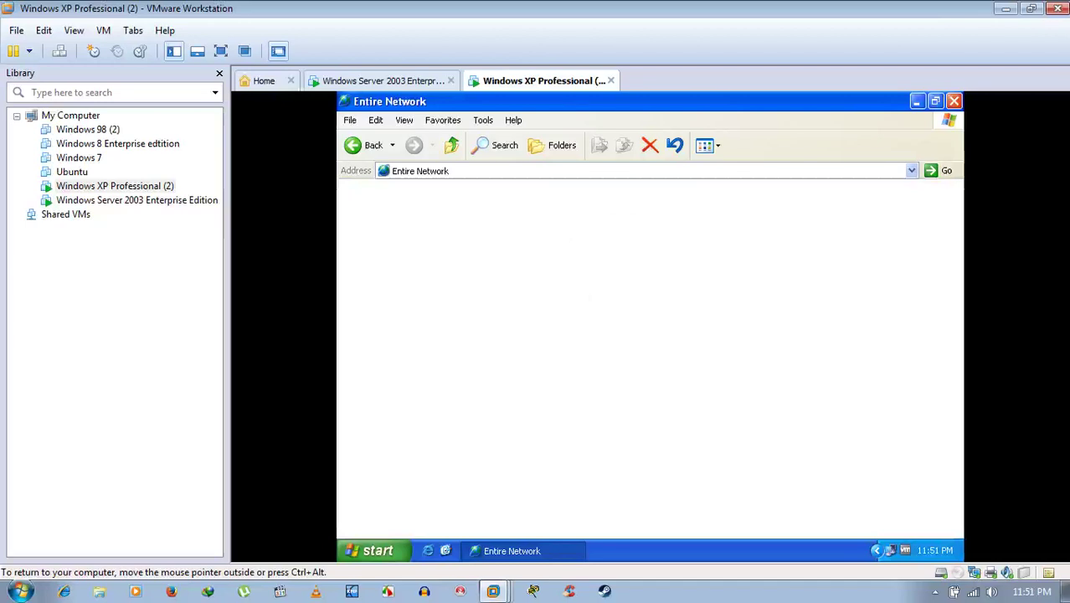
pyautogui.click(422, 81)
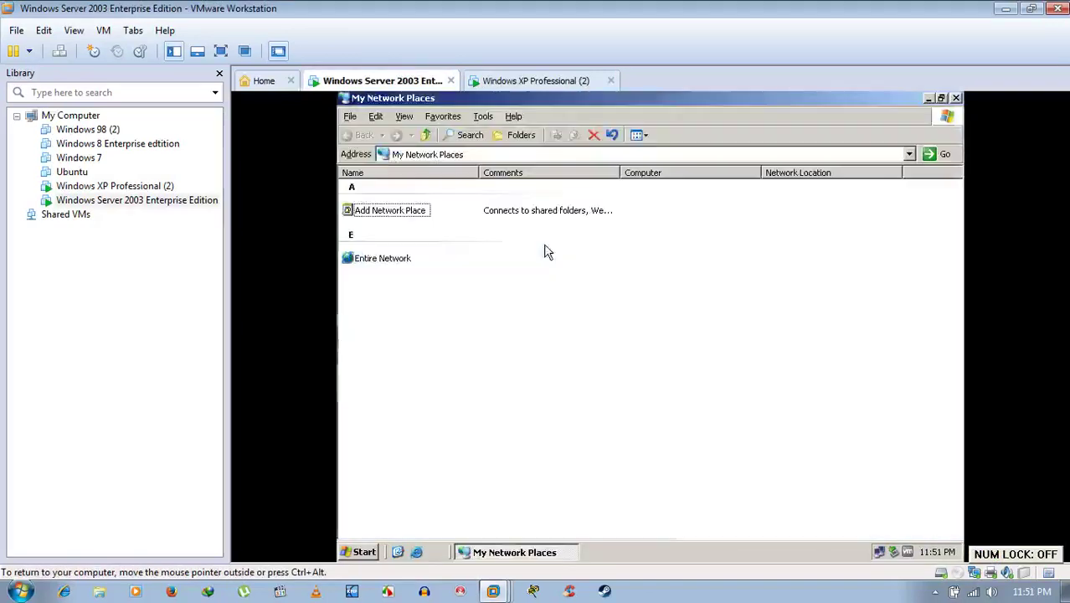
pyautogui.click(395, 261)
pyautogui.doubleClick(399, 263)
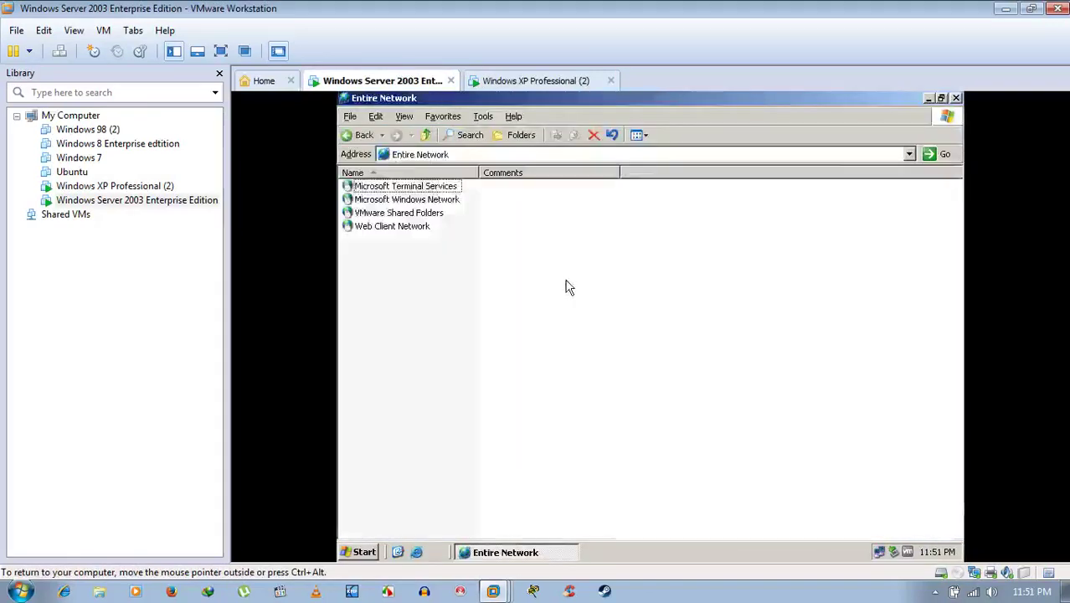
pyautogui.doubleClick(431, 199)
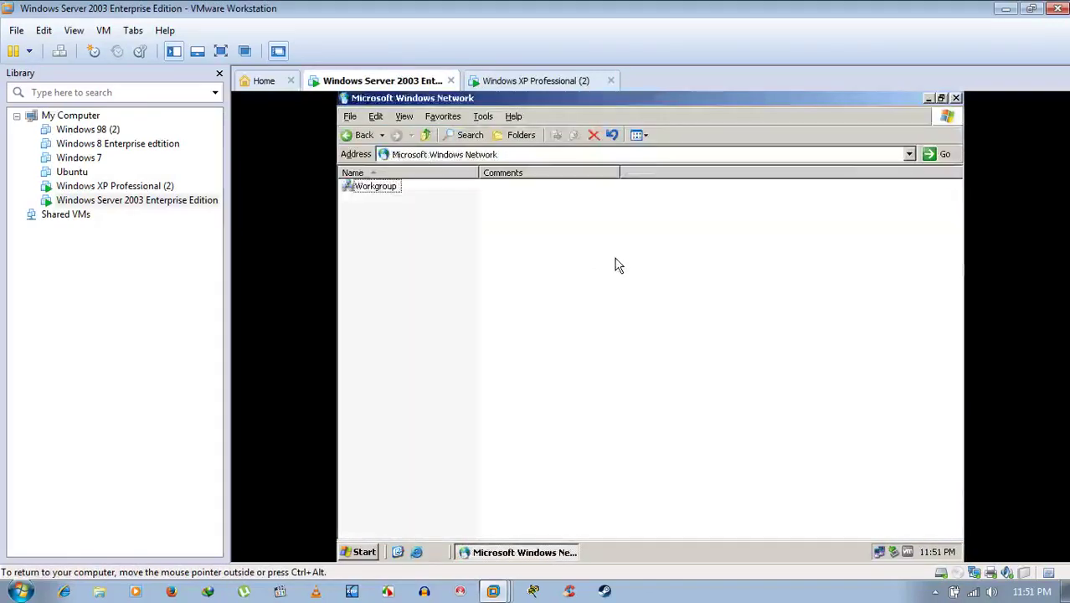
pyautogui.doubleClick(400, 192)
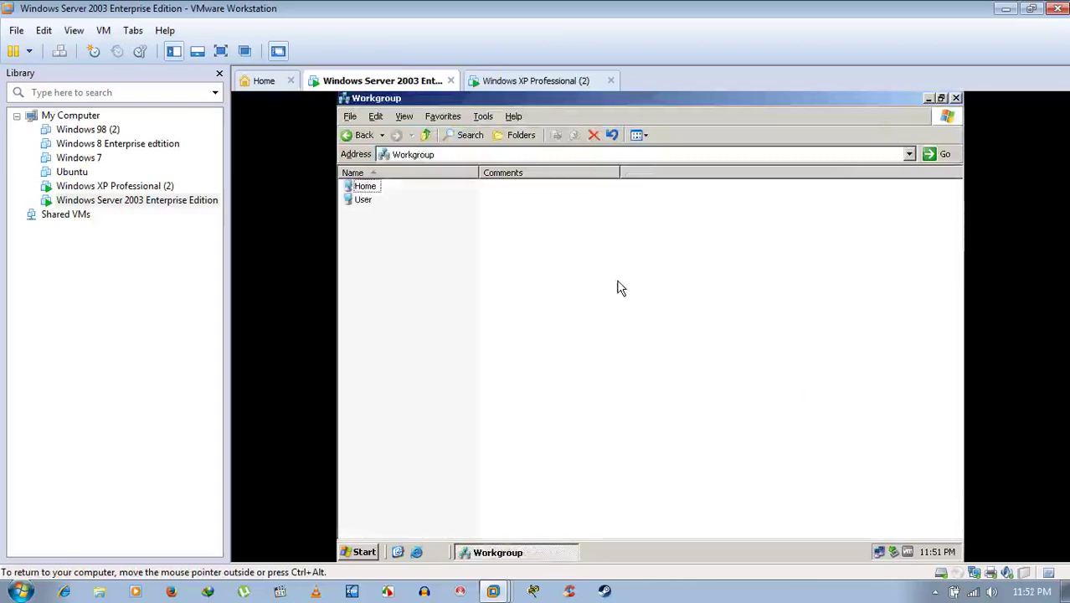
pyautogui.click(549, 82)
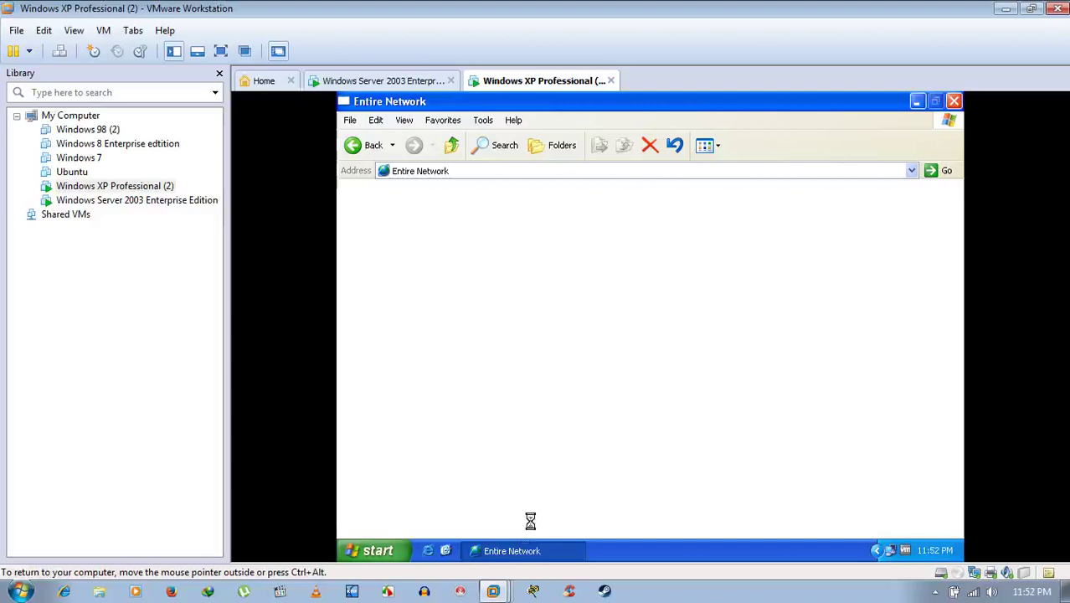
pyautogui.click(519, 550)
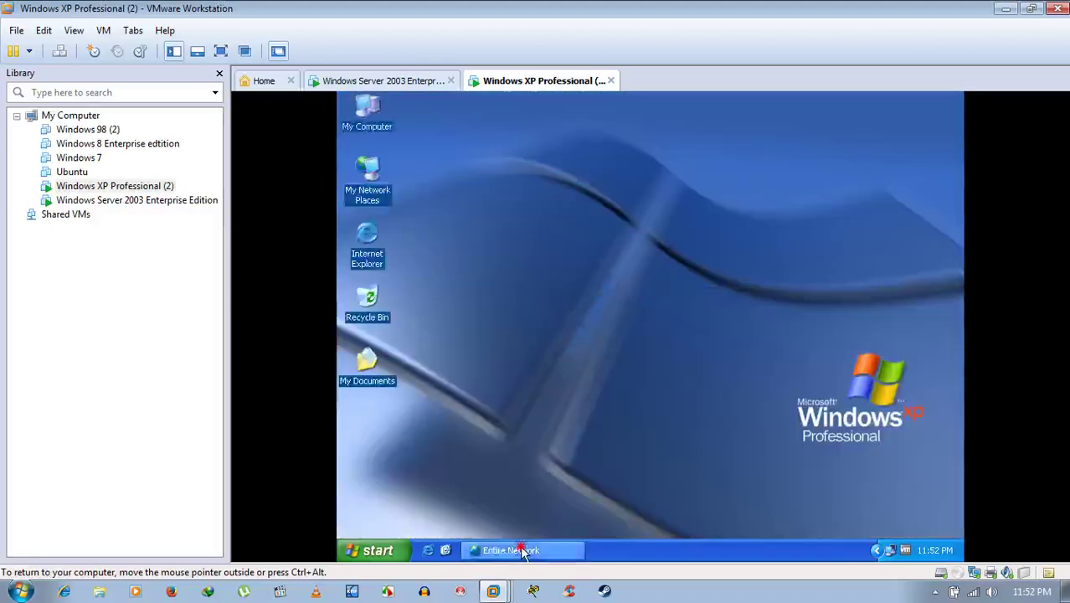
pyautogui.click(518, 550)
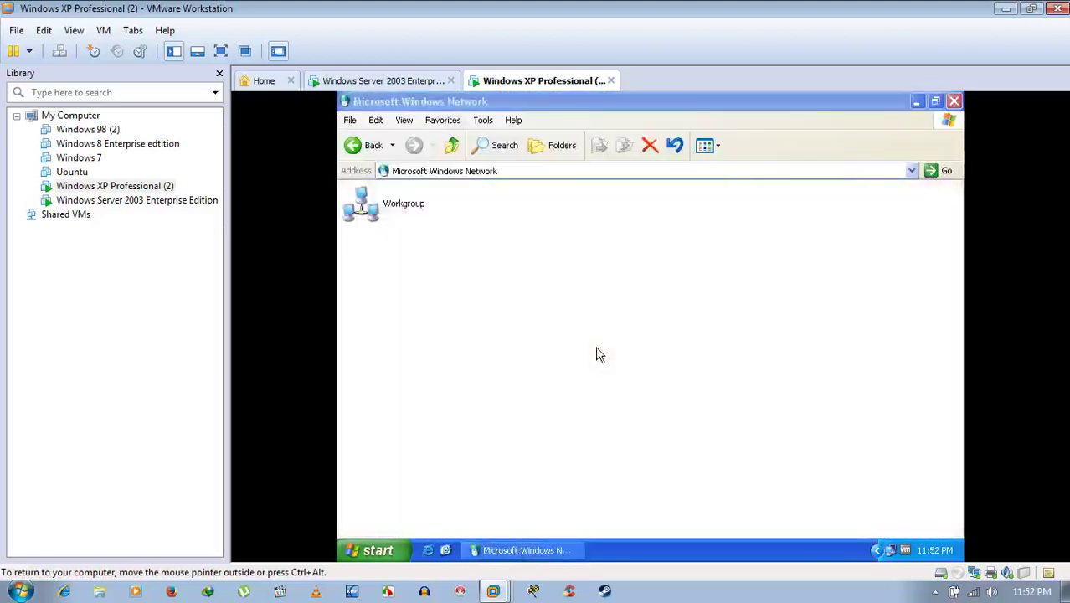
pyautogui.doubleClick(371, 205)
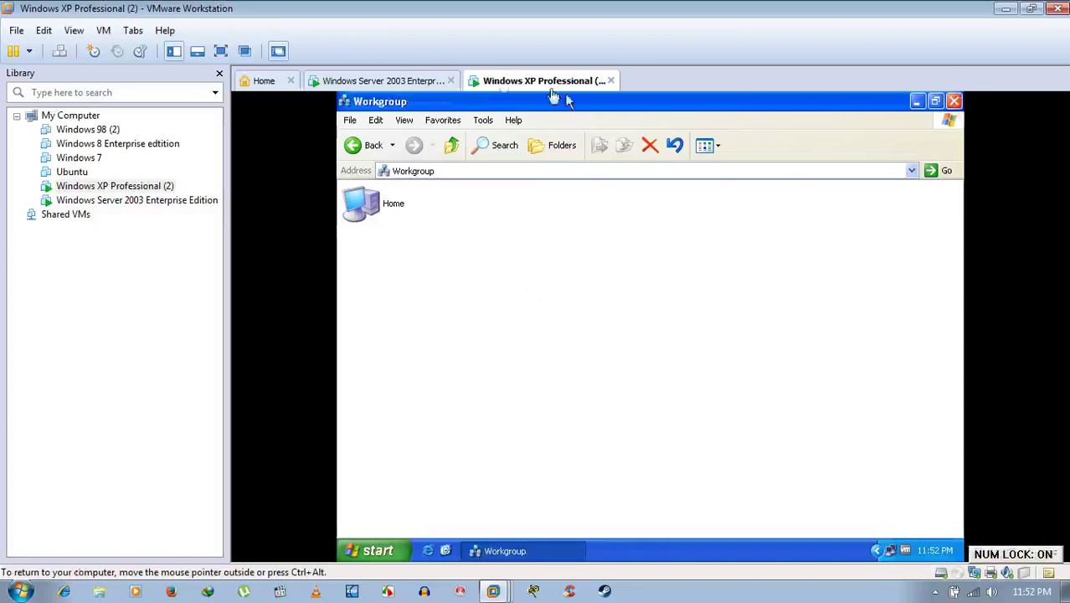
pyautogui.click(386, 82)
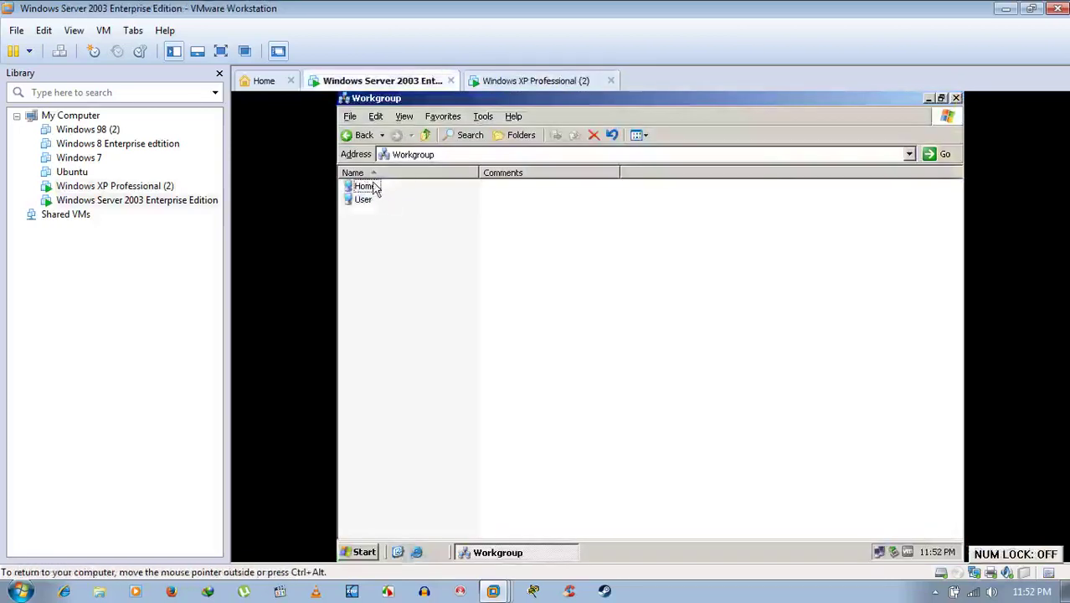
pyautogui.doubleClick(368, 186)
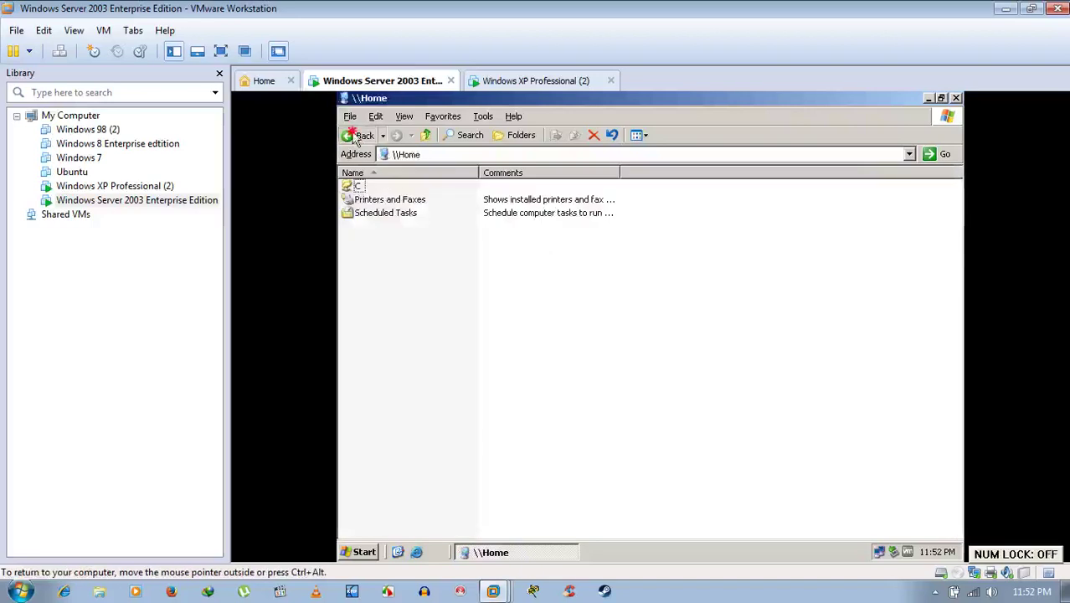
pyautogui.click(356, 135)
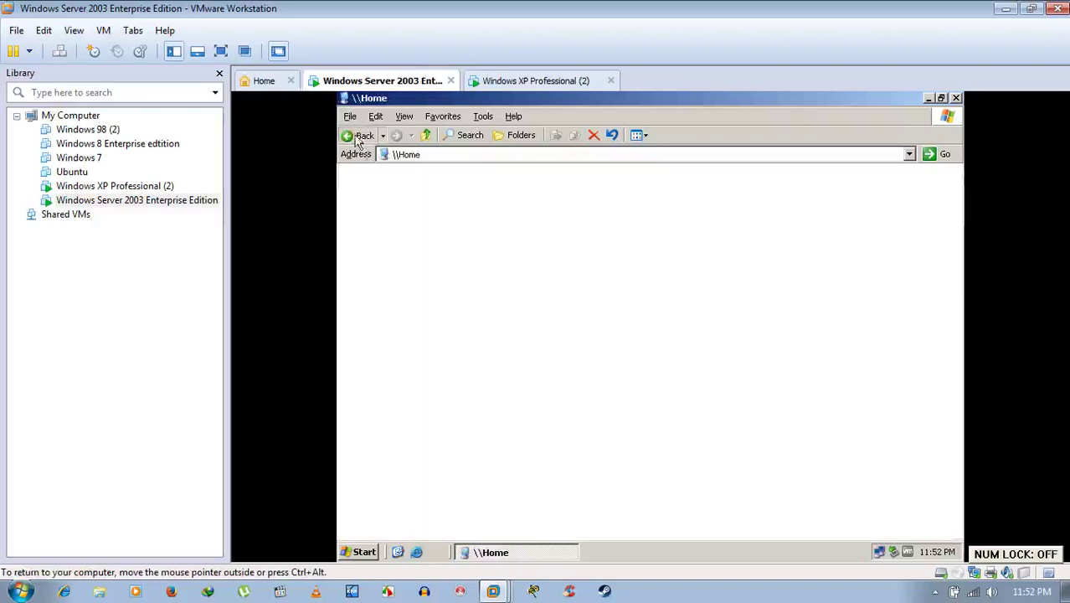
pyautogui.click(365, 200)
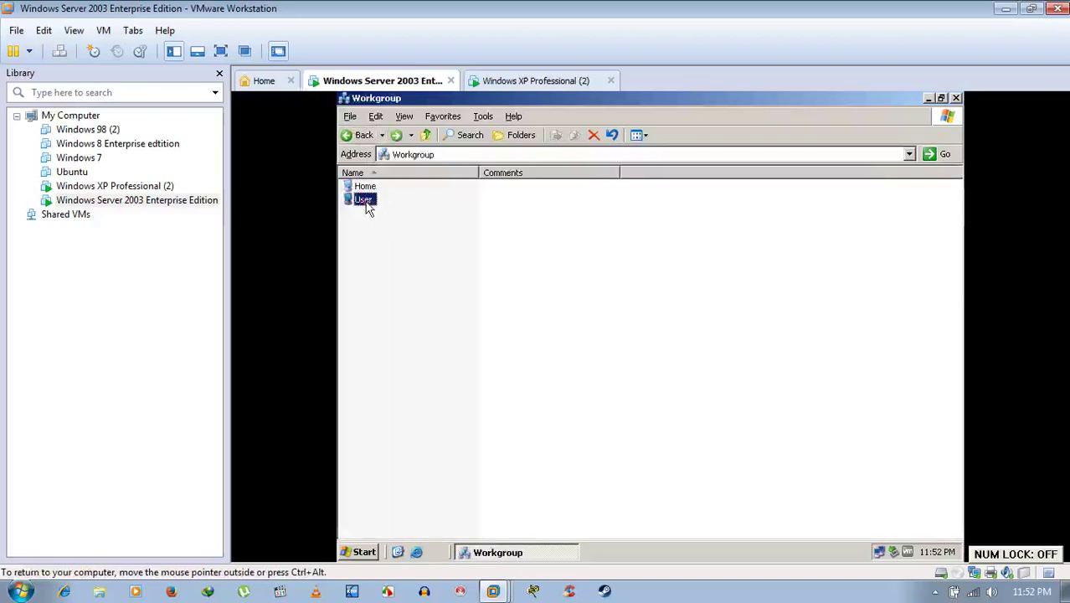
pyautogui.click(544, 82)
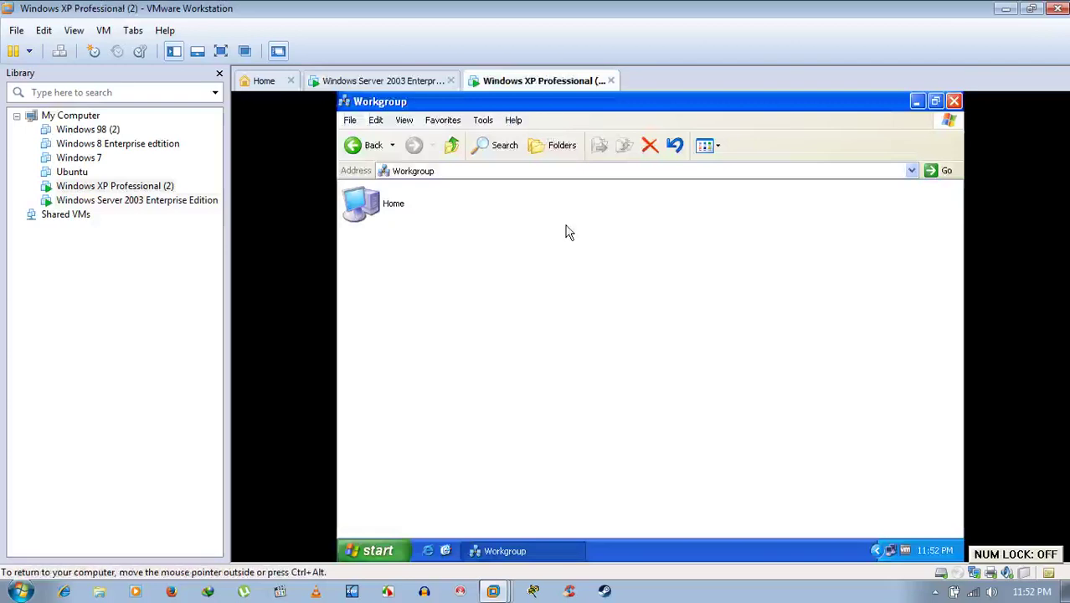
pyautogui.click(358, 148)
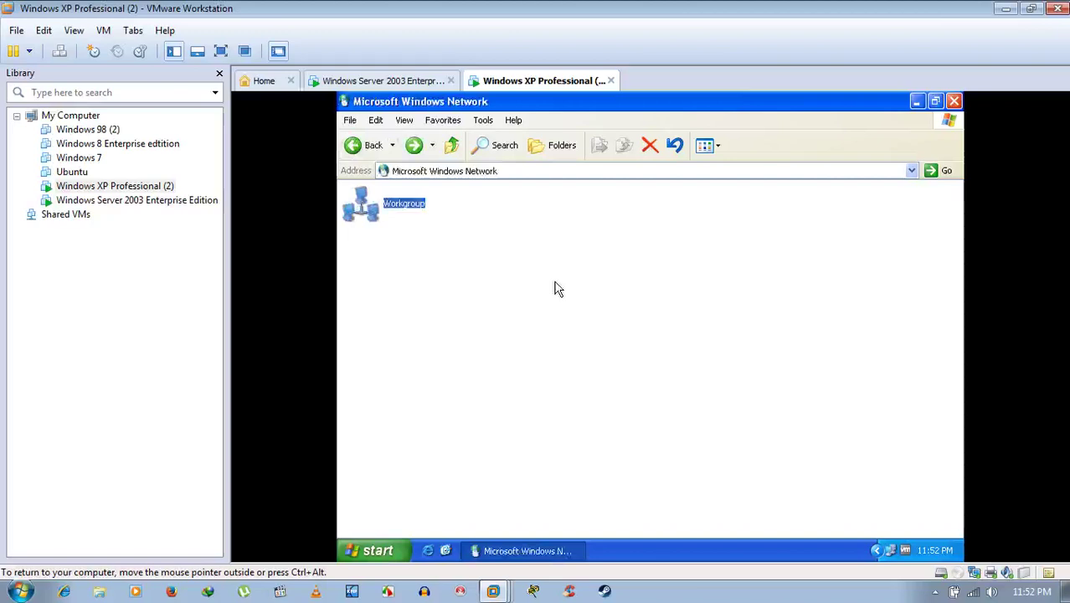
pyautogui.click(725, 345)
pyautogui.click(954, 101)
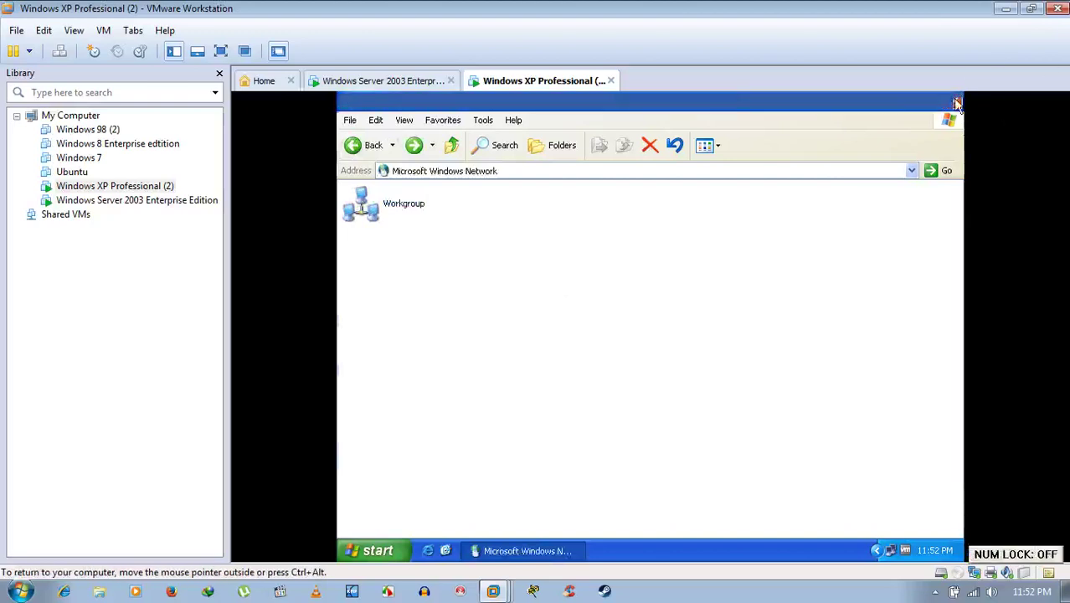
pyautogui.click(402, 80)
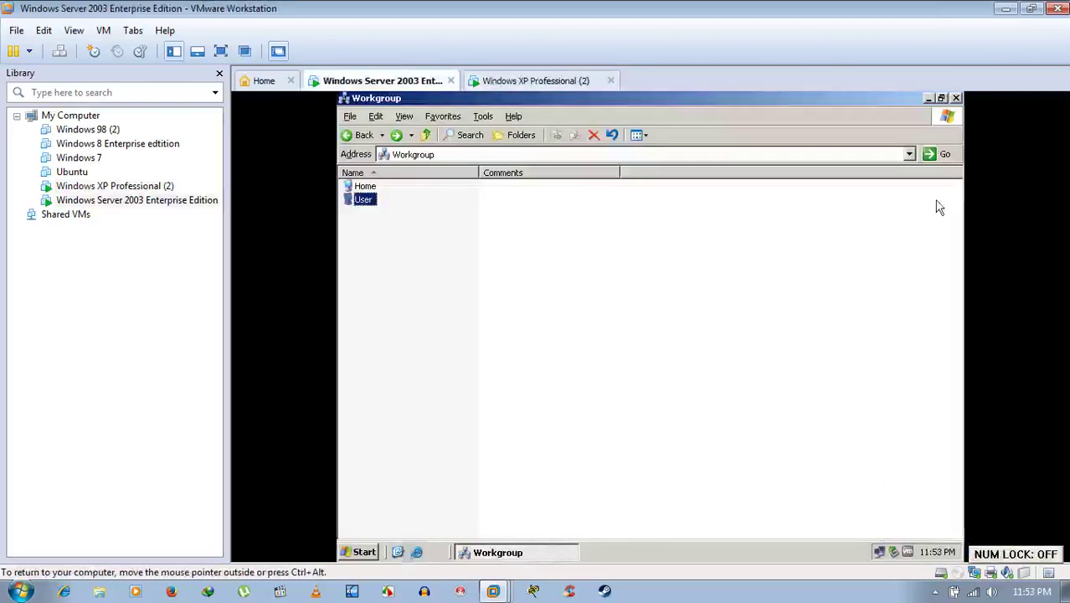
pyautogui.click(956, 99)
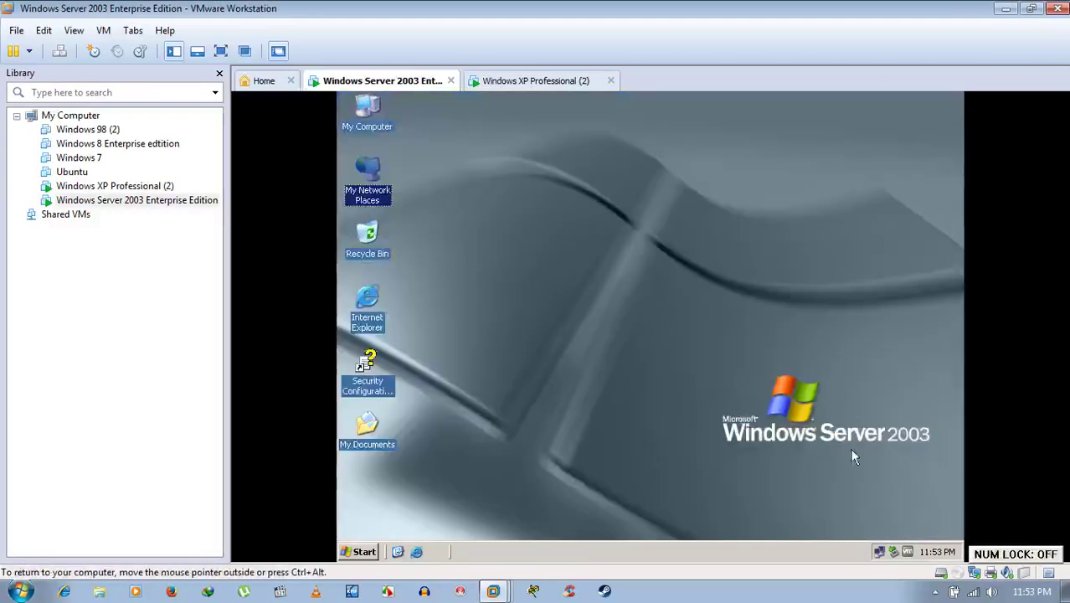
# Tick File and Printer Sharing in the Server 2003 Windows Firewall exceptions and confirm.
pyautogui.rightClick(879, 551)
pyautogui.click(826, 524)
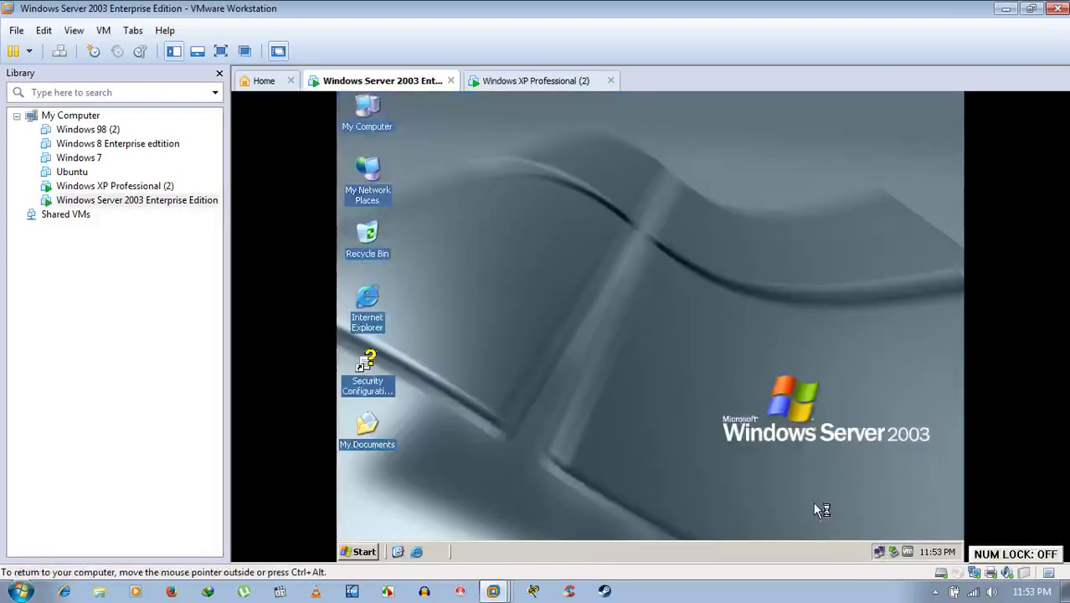
pyautogui.click(441, 158)
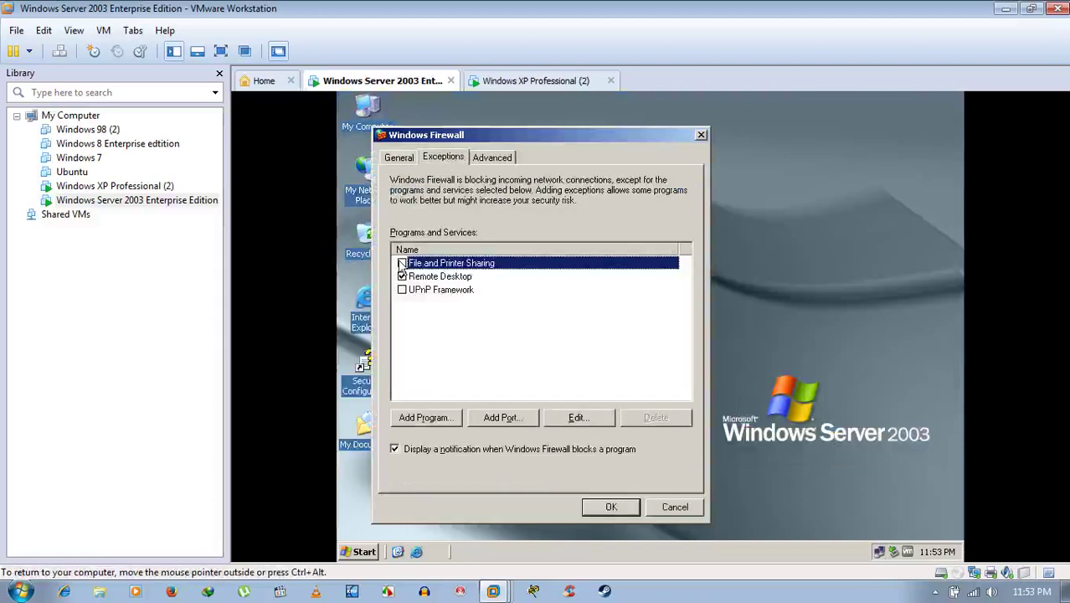
pyautogui.click(402, 263)
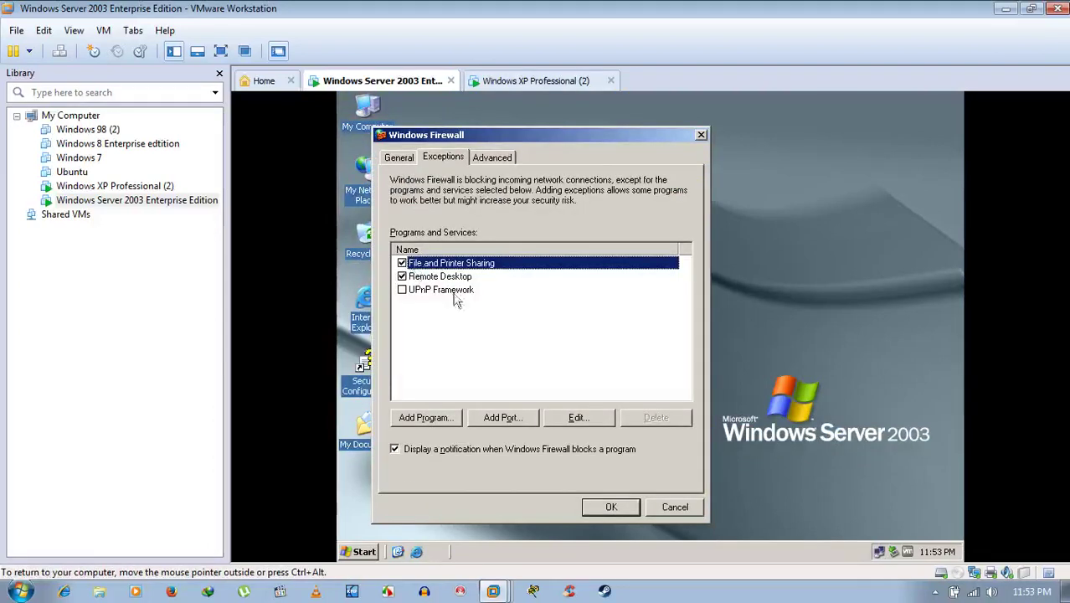
pyautogui.click(627, 507)
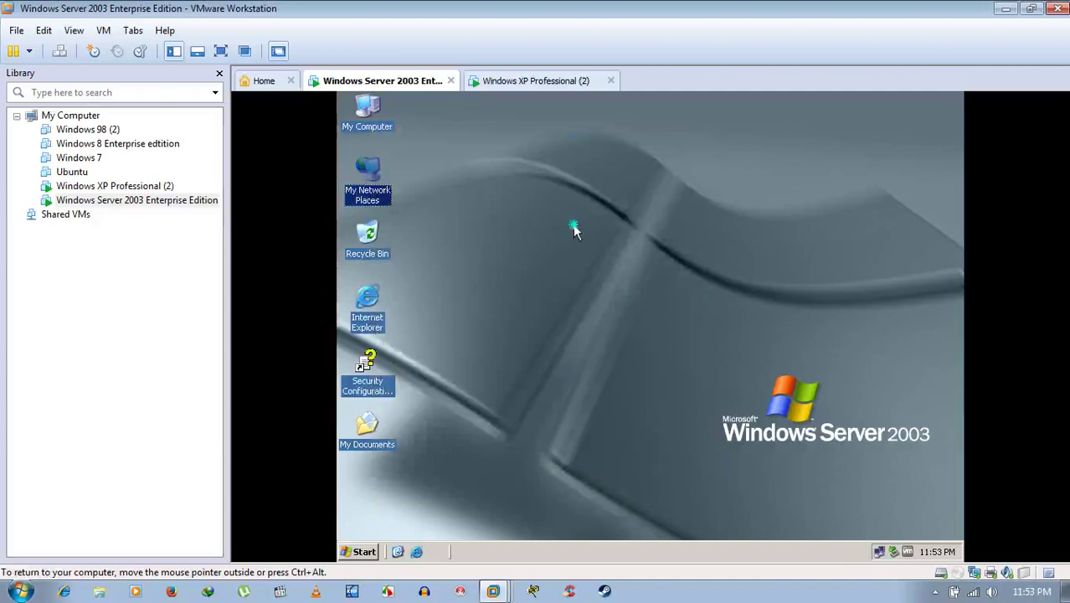
# Refresh the Server 2003 desktop and switch to the Windows XP Professional VM.
pyautogui.rightClick(574, 231)
pyautogui.click(592, 246)
pyautogui.click(516, 78)
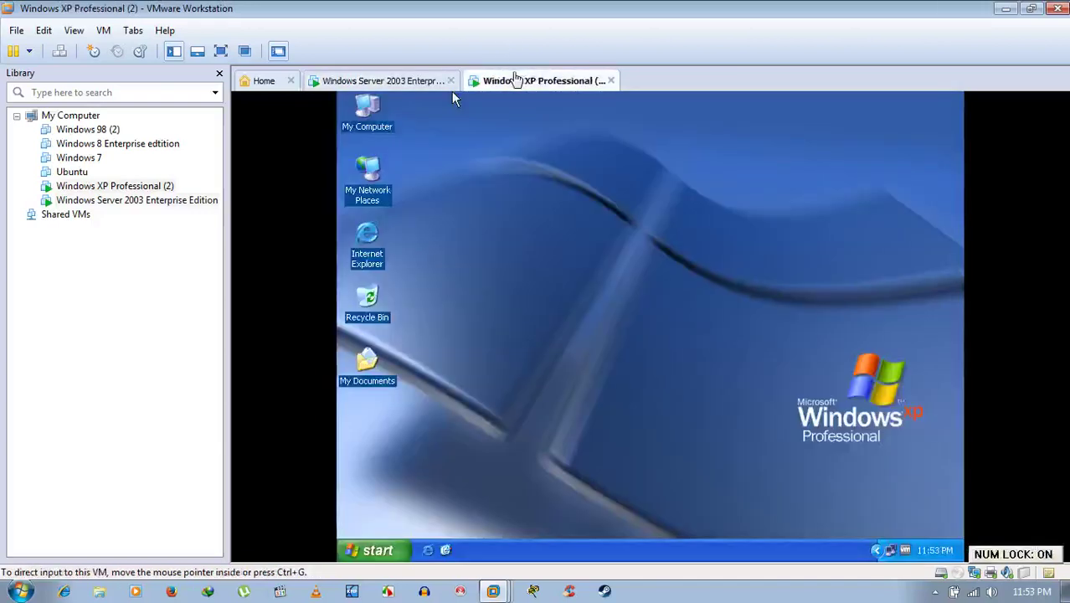
pyautogui.click(458, 221)
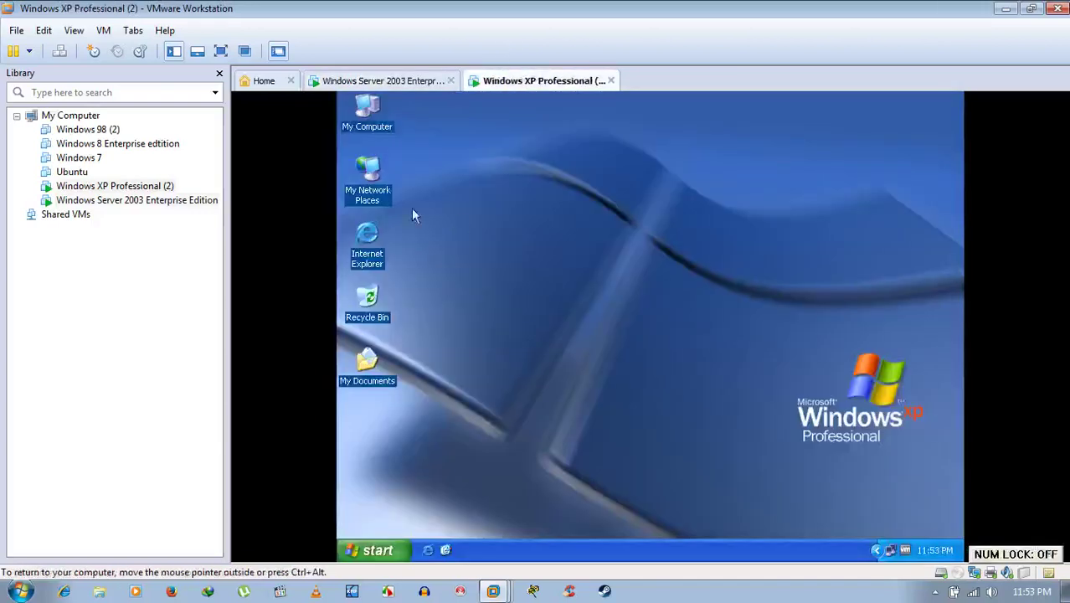
# On XP, browse to the Workgroup showing only Home, close it, and return to Server 2003.
pyautogui.doubleClick(376, 179)
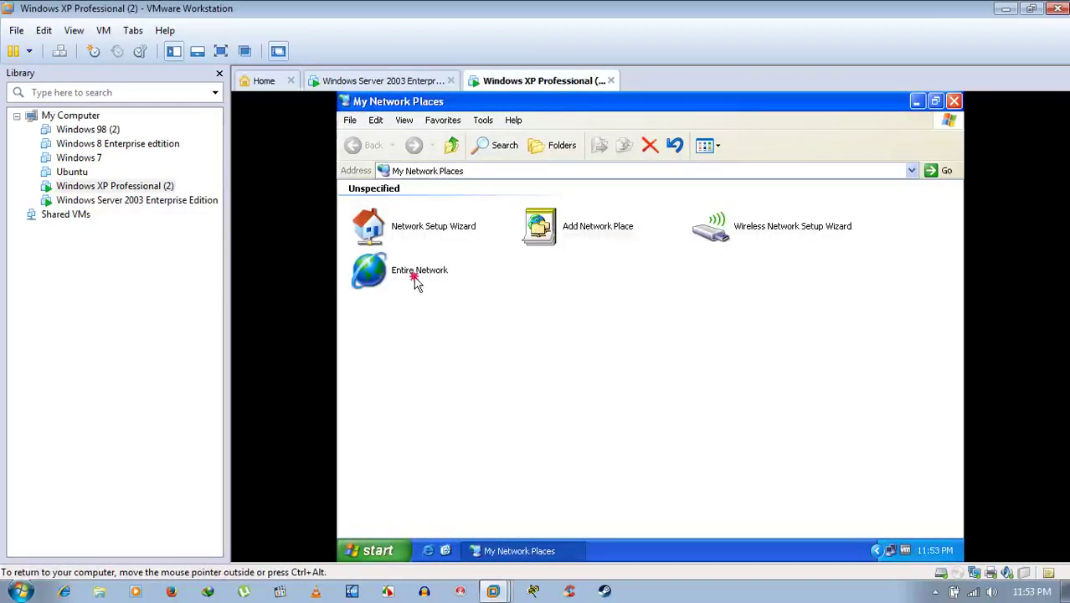
pyautogui.doubleClick(416, 274)
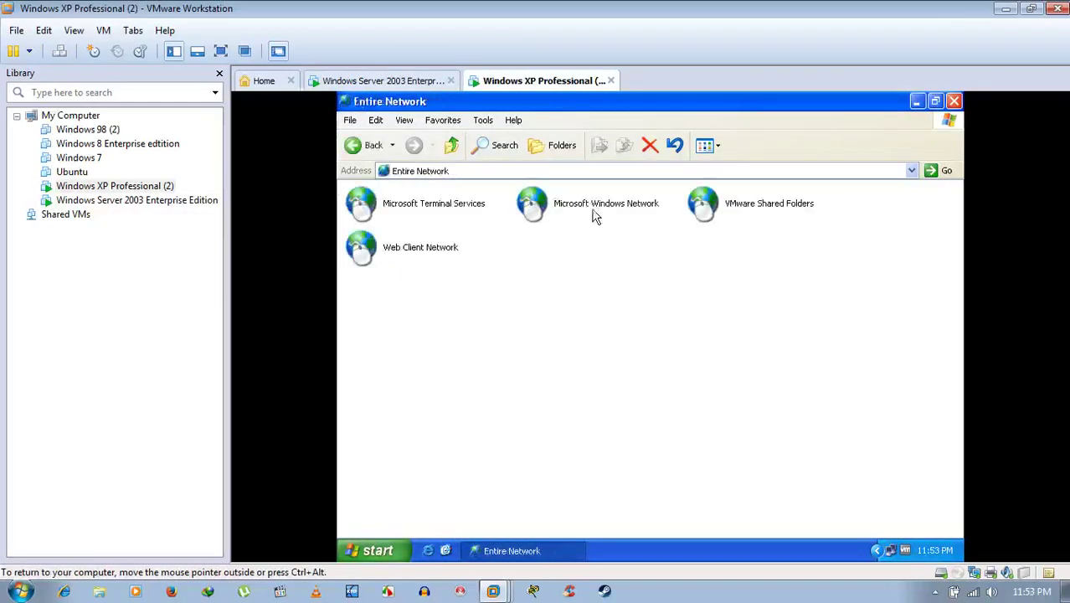
pyautogui.doubleClick(594, 209)
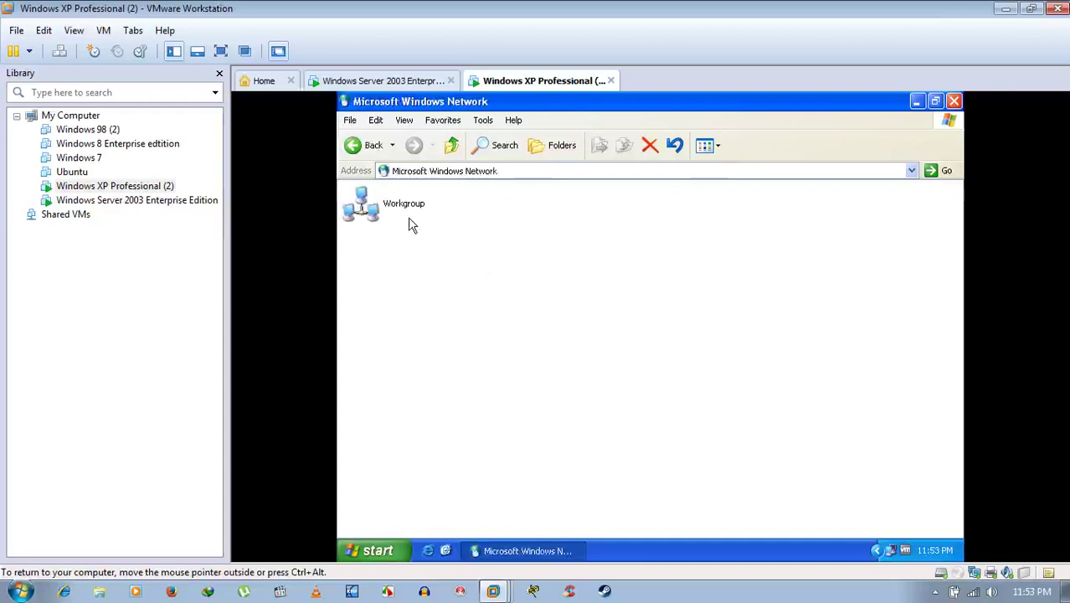
pyautogui.doubleClick(405, 208)
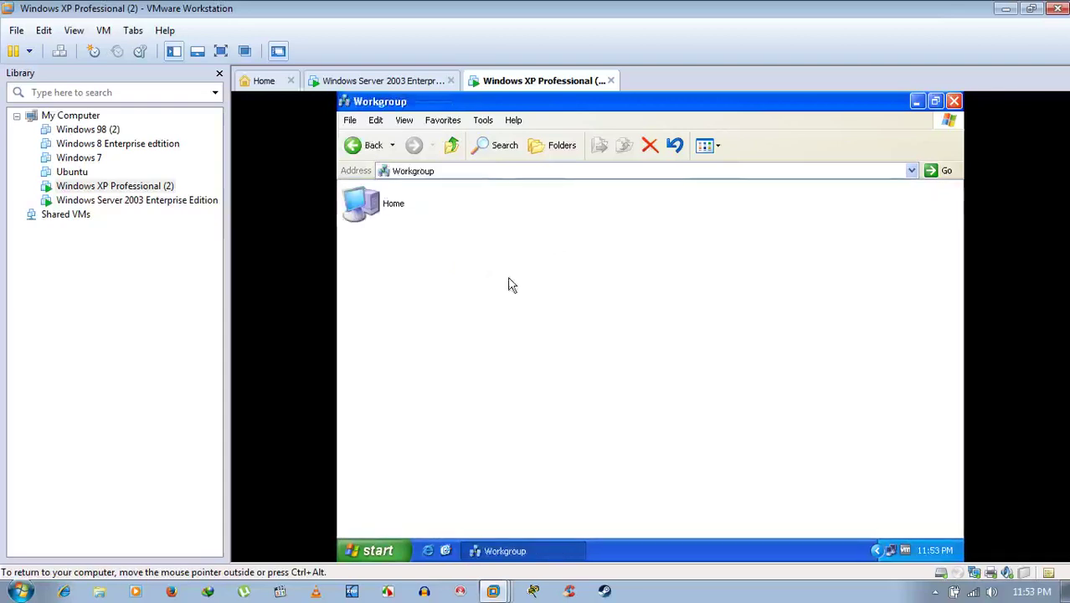
pyautogui.click(954, 102)
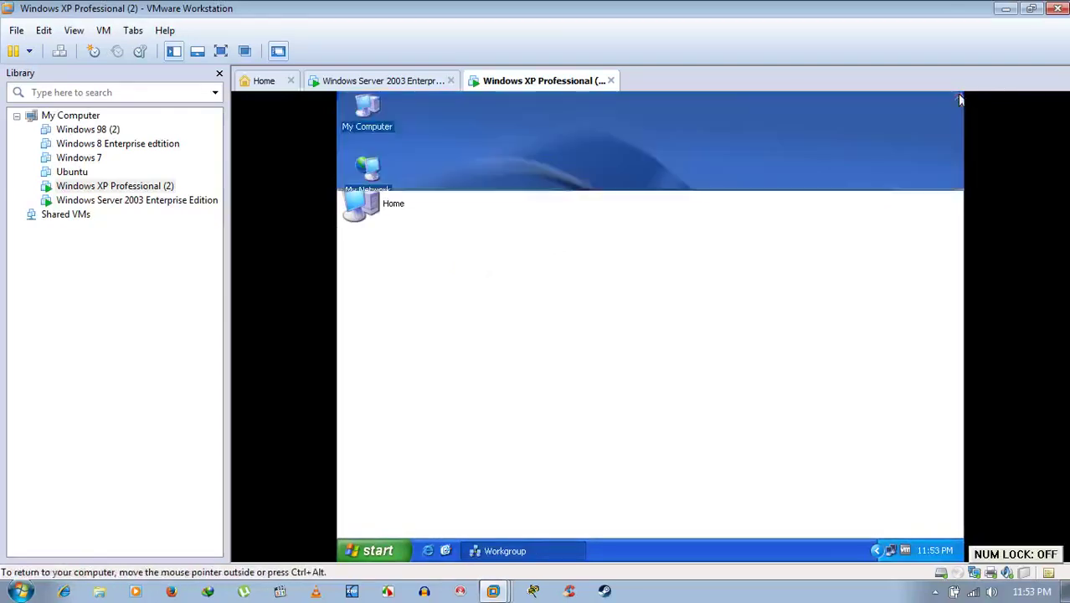
pyautogui.click(373, 81)
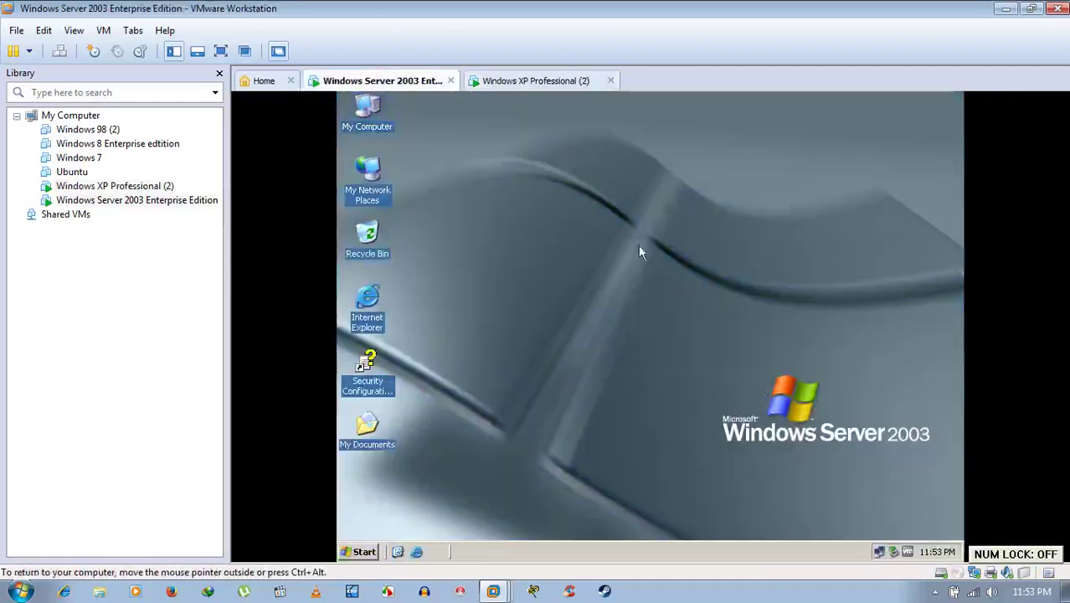
# Check that Server 2003's firewall exceptions still allow File and Printer Sharing, then return to XP.
pyautogui.rightClick(878, 552)
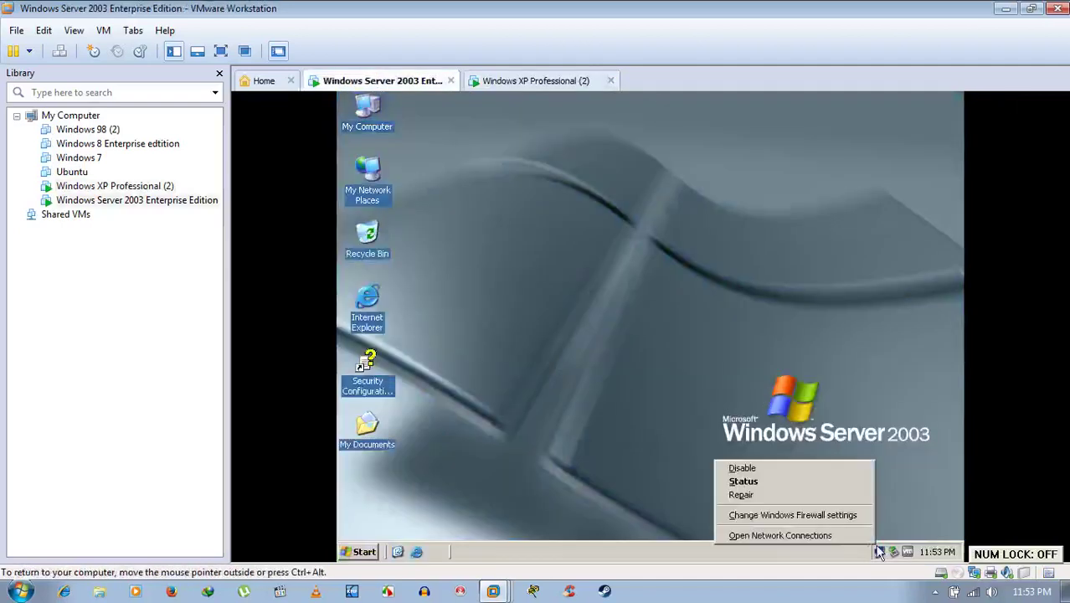
pyautogui.click(830, 514)
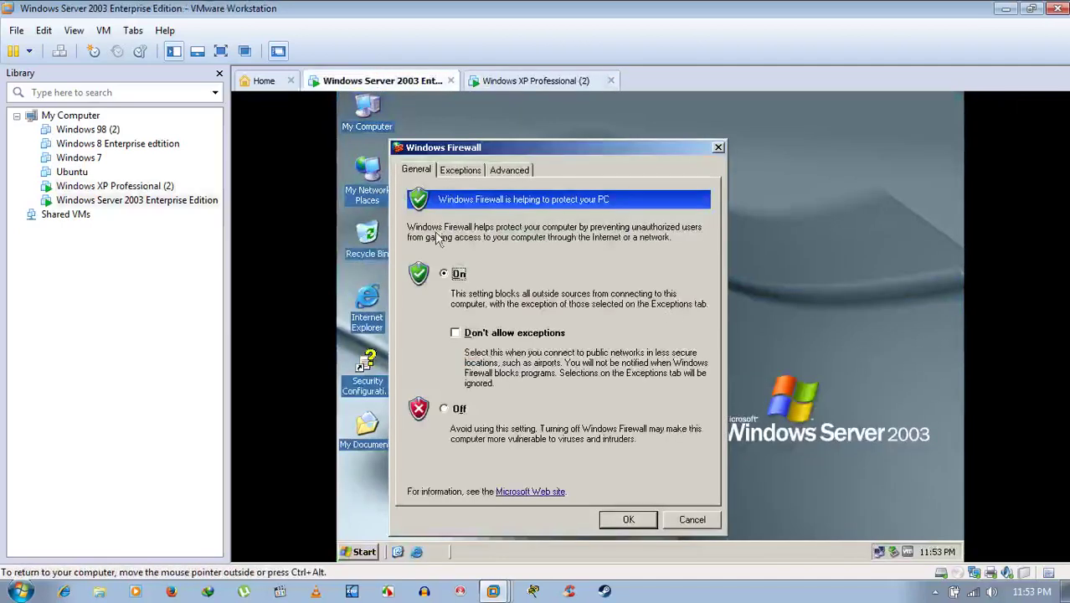
pyautogui.click(452, 171)
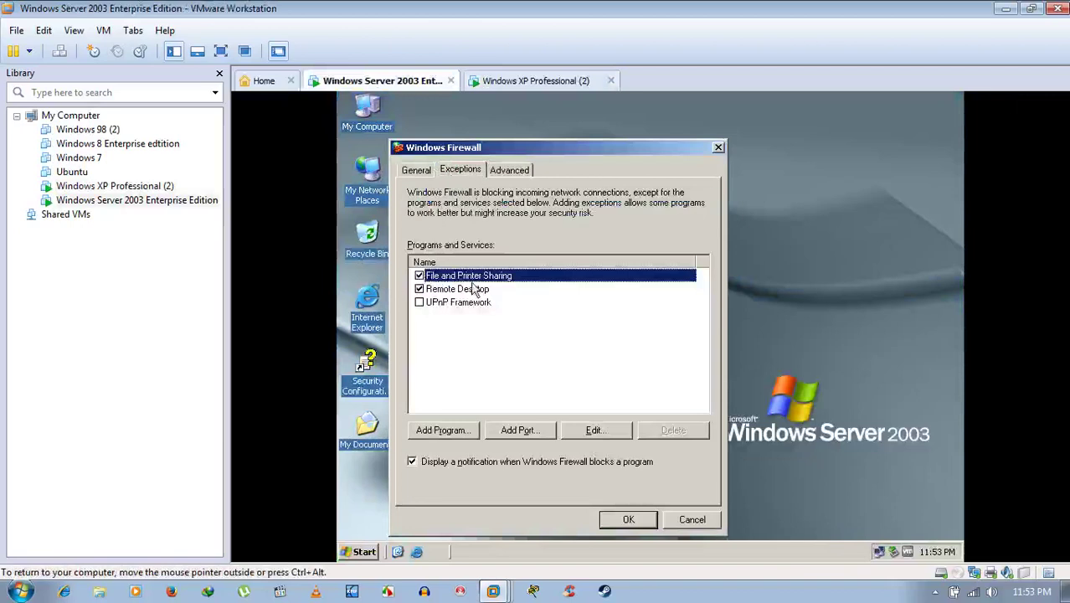
pyautogui.click(628, 519)
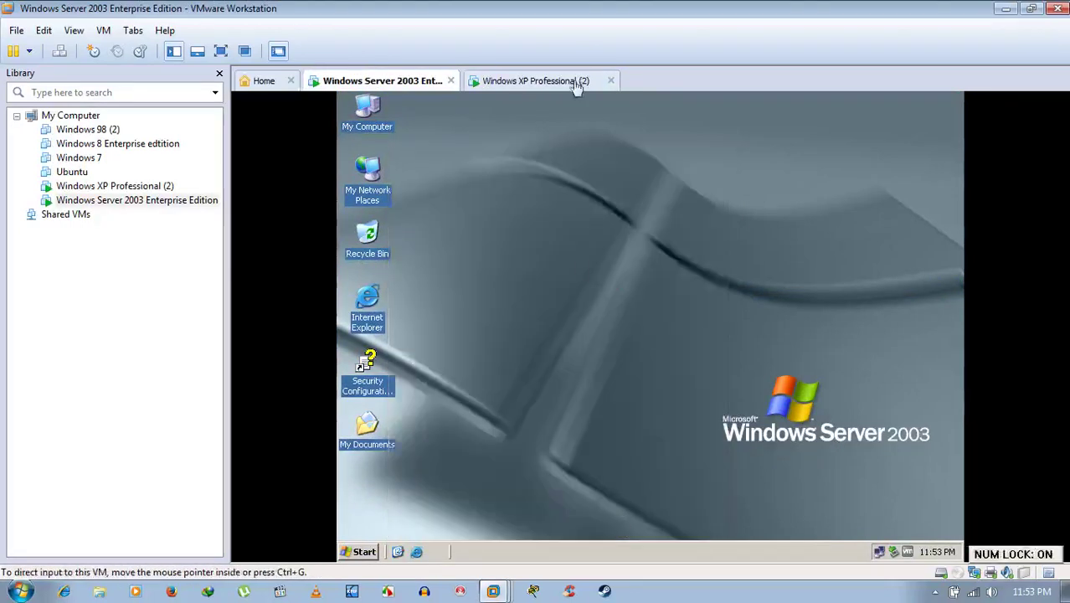
pyautogui.click(535, 81)
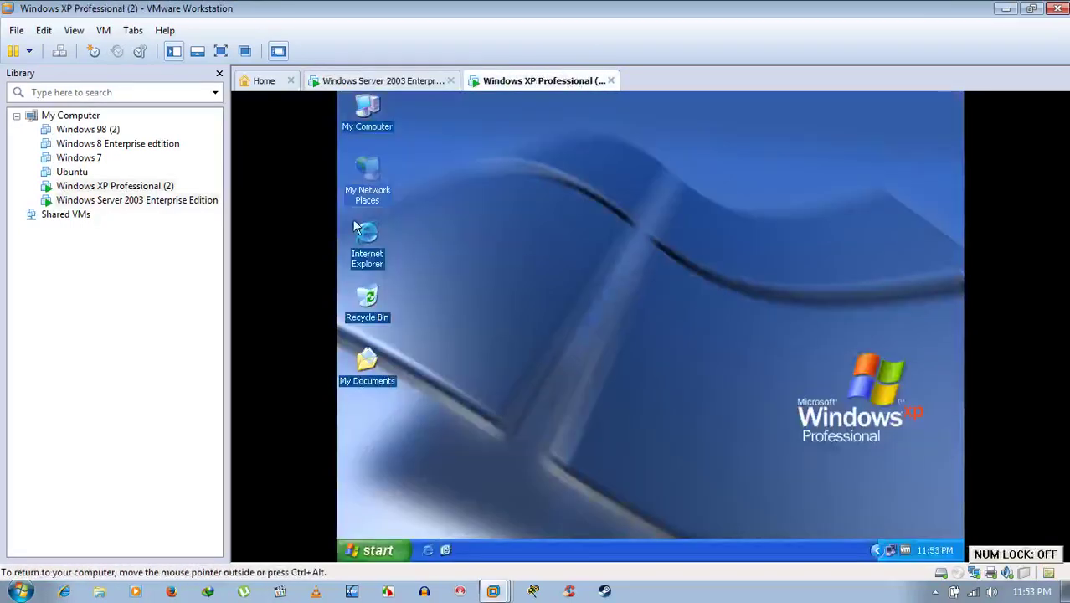
pyautogui.doubleClick(372, 180)
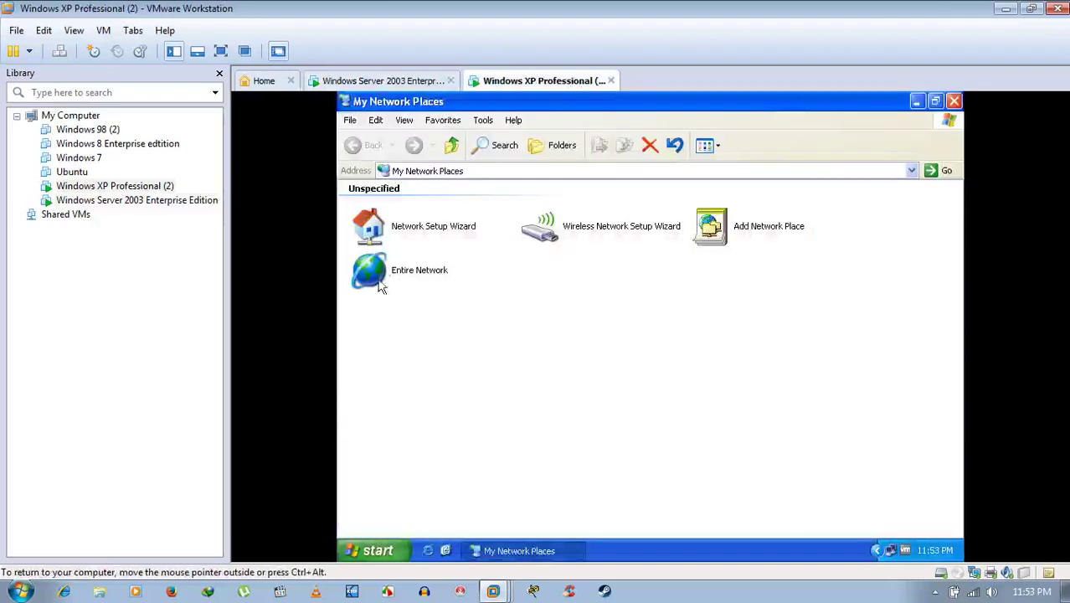
pyautogui.doubleClick(376, 279)
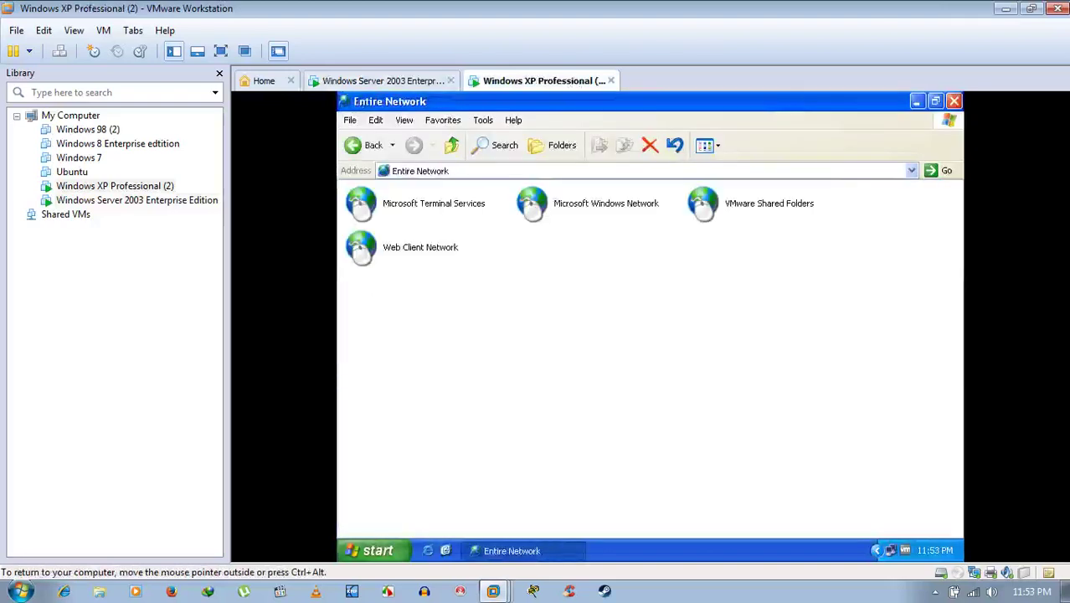
pyautogui.click(593, 213)
pyautogui.doubleClick(592, 214)
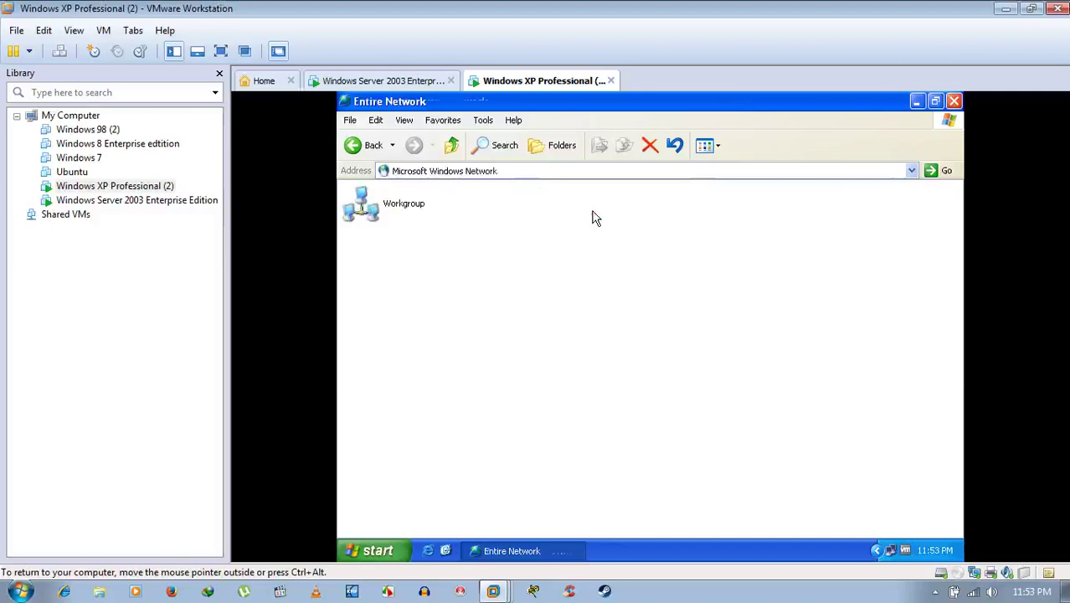
pyautogui.doubleClick(388, 214)
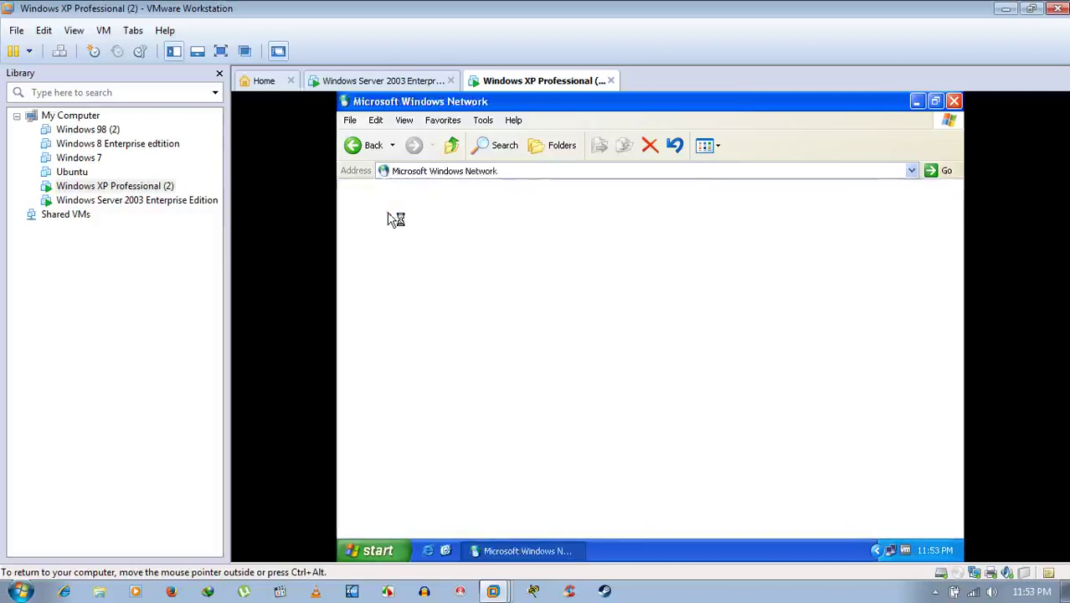
pyautogui.click(953, 100)
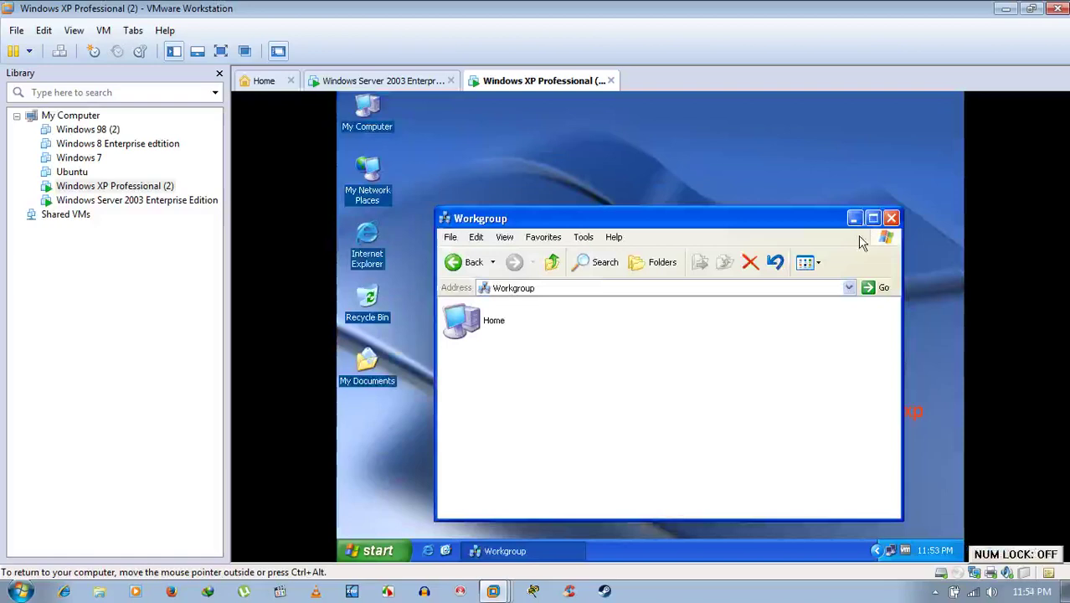
pyautogui.click(892, 218)
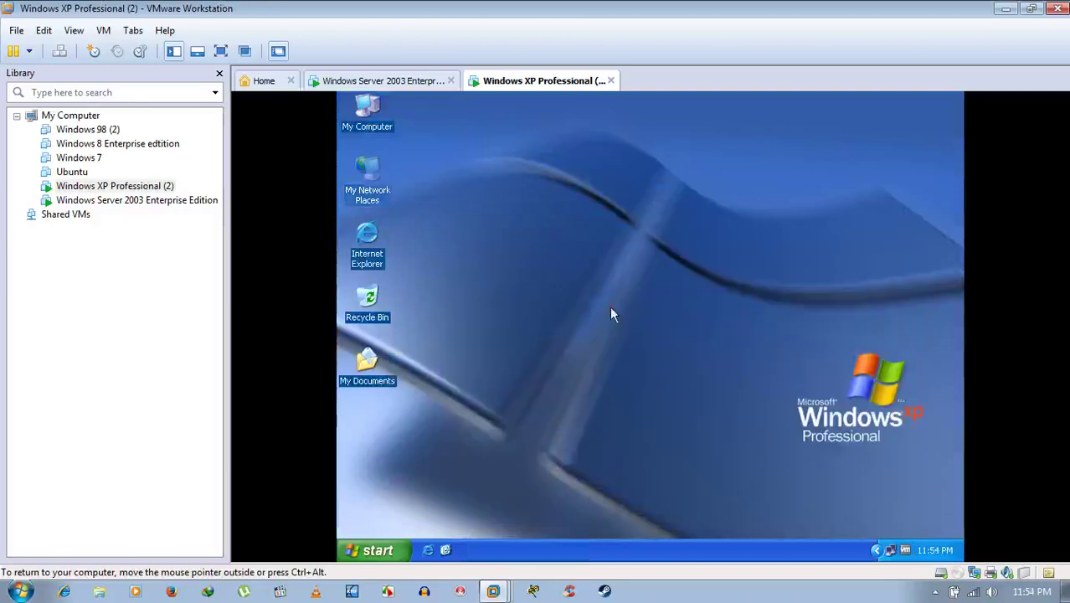
# Restart Windows XP through Start > Shut Down > Restart.
pyautogui.click(402, 548)
pyautogui.click(420, 528)
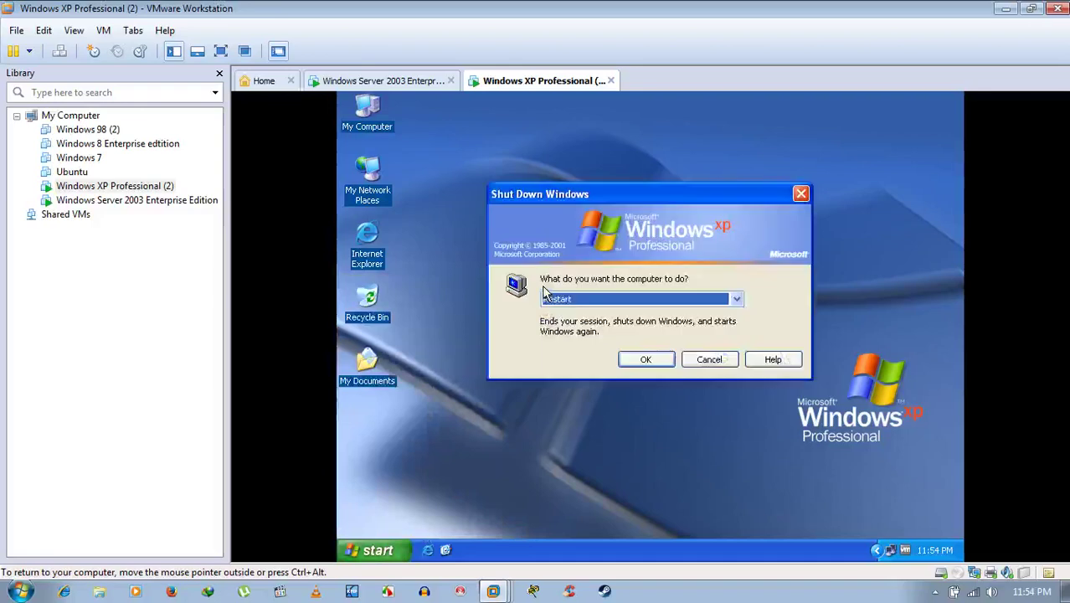
pyautogui.click(642, 360)
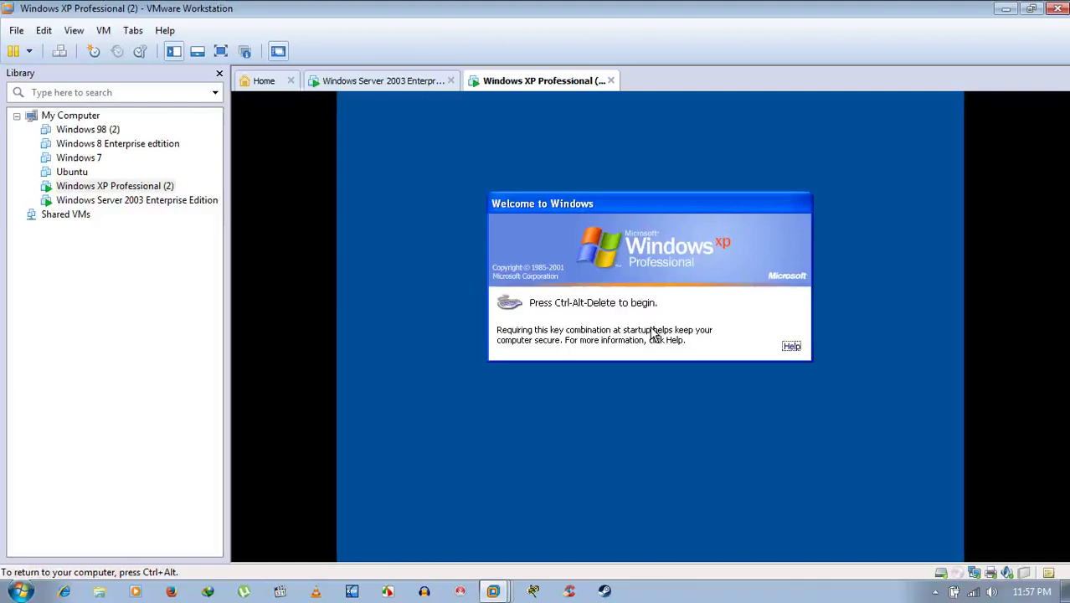
# Send Ctrl+Alt+Del to the restarted XP VM and log on with the account password.
pyautogui.click(59, 51)
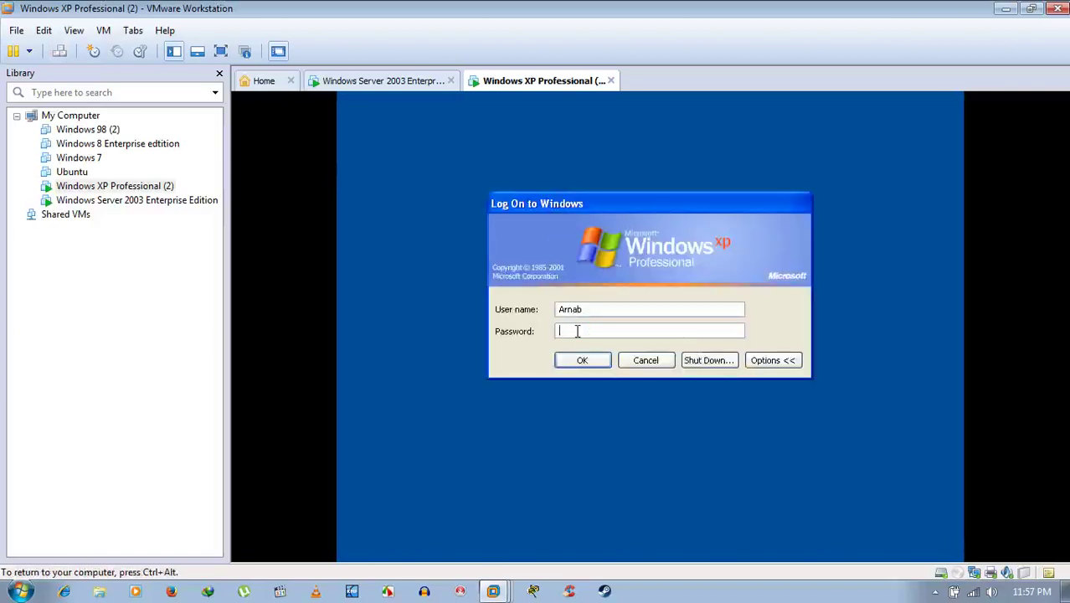
pyautogui.write('****')
pyautogui.press('Return')
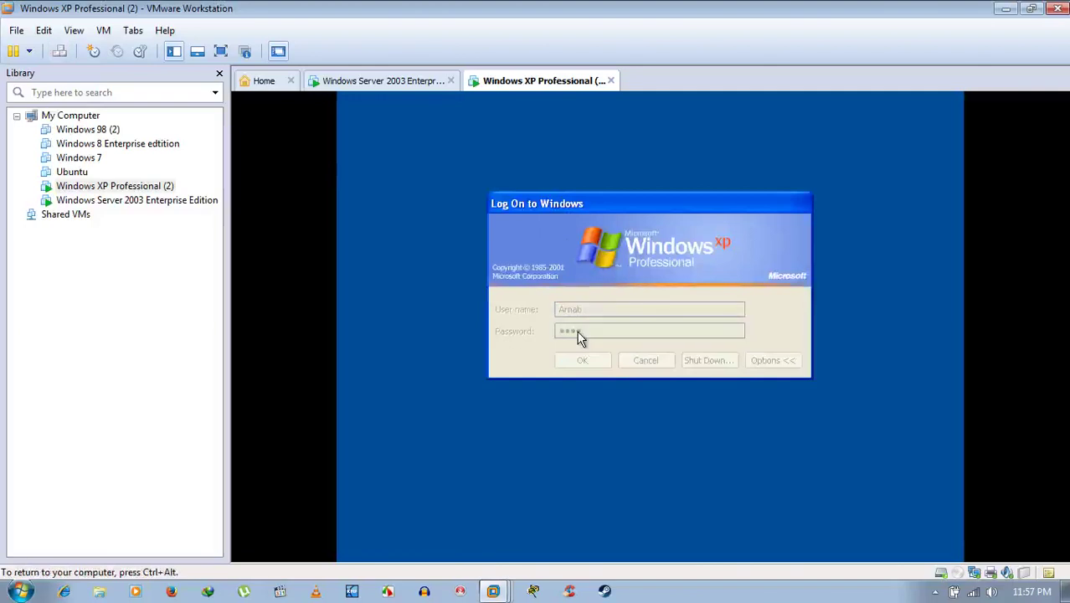
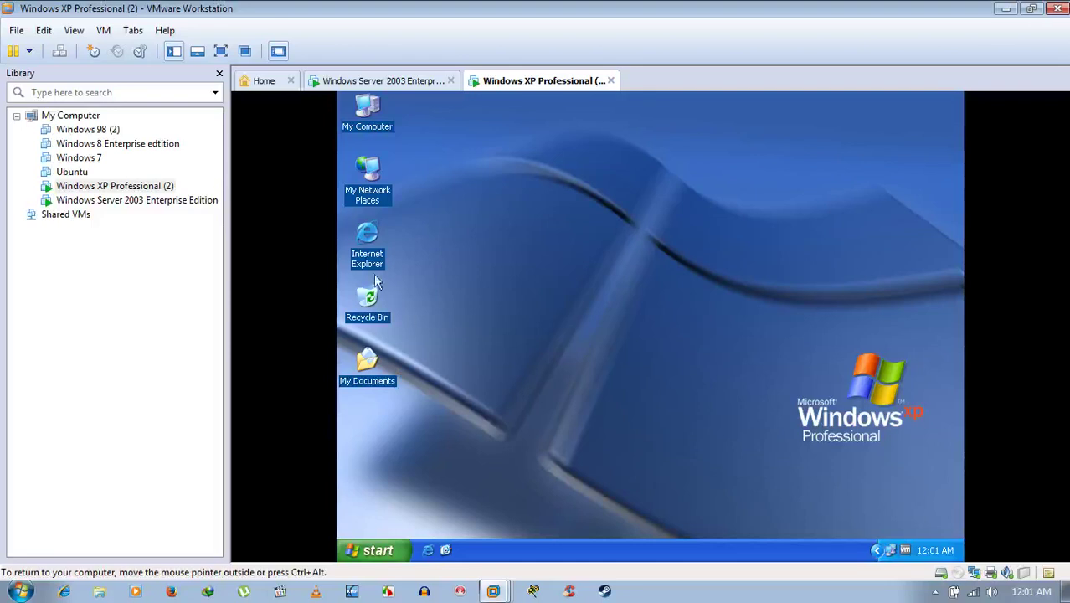
# On the Server 2003 VM, browse My Network Places to Workgroup listing Home and User, then return to XP.
pyautogui.click(382, 181)
pyautogui.click(424, 80)
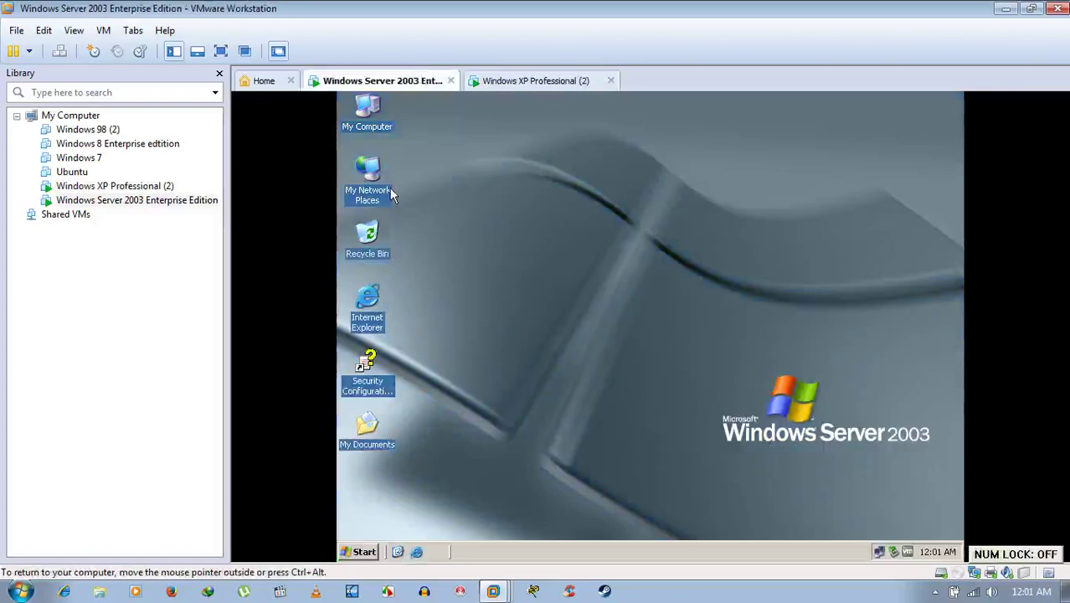
pyautogui.doubleClick(369, 179)
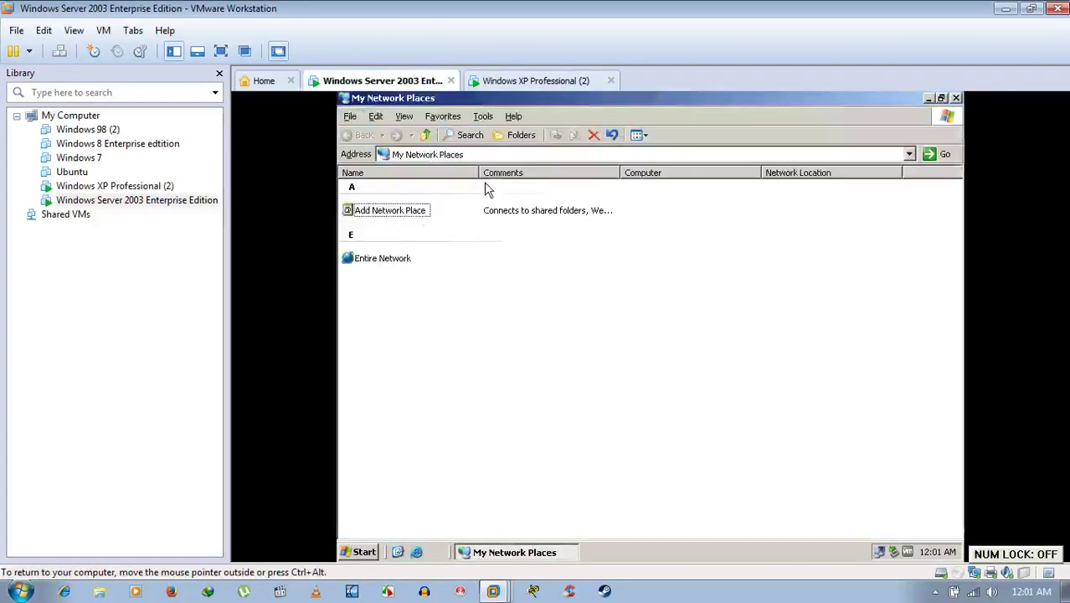
pyautogui.doubleClick(409, 257)
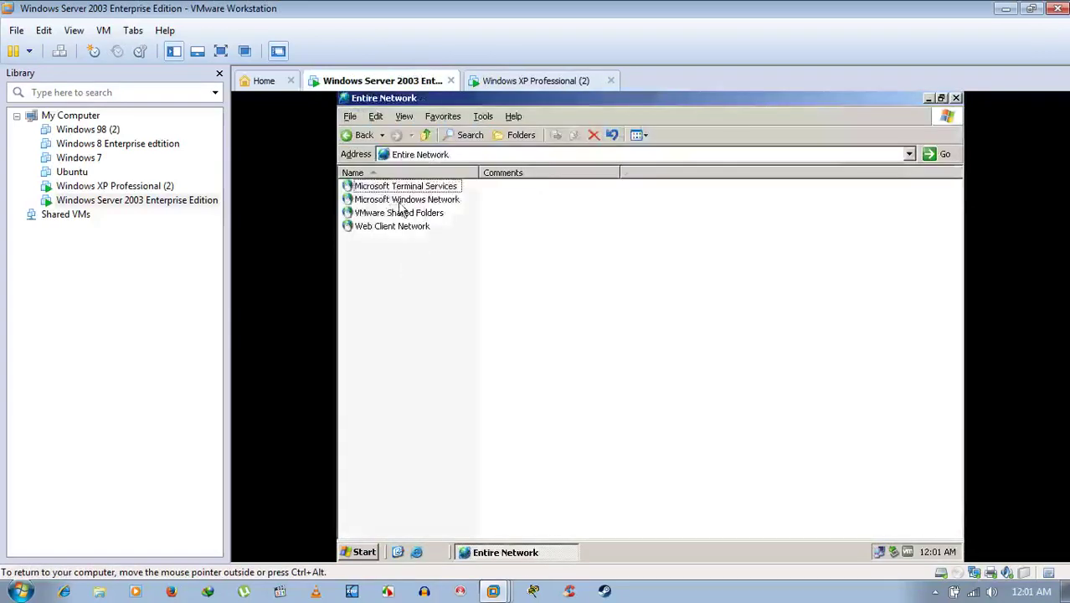
pyautogui.doubleClick(400, 203)
pyautogui.doubleClick(390, 187)
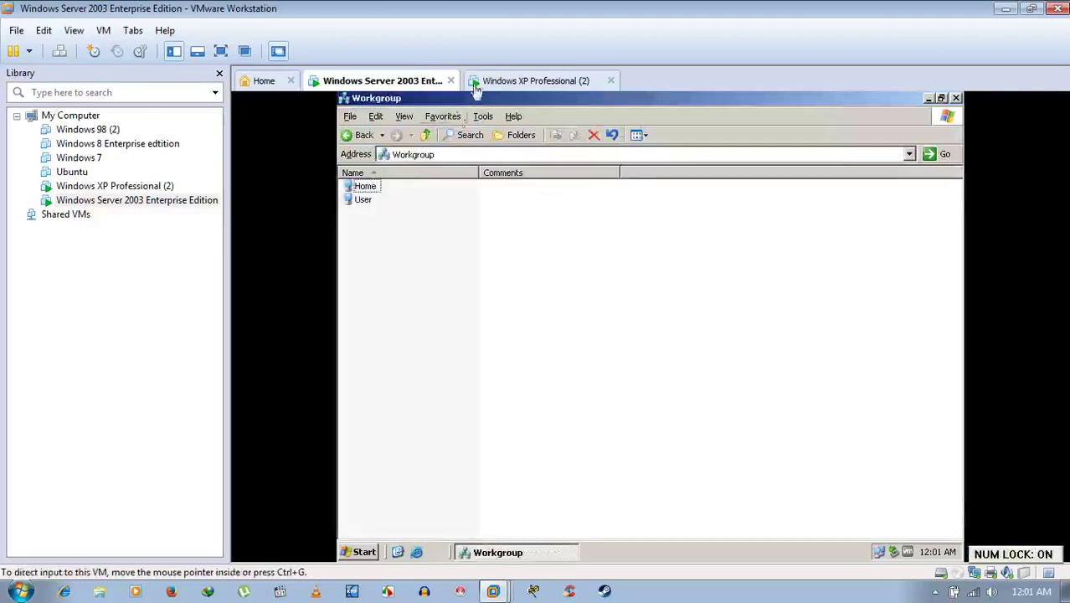
pyautogui.click(503, 80)
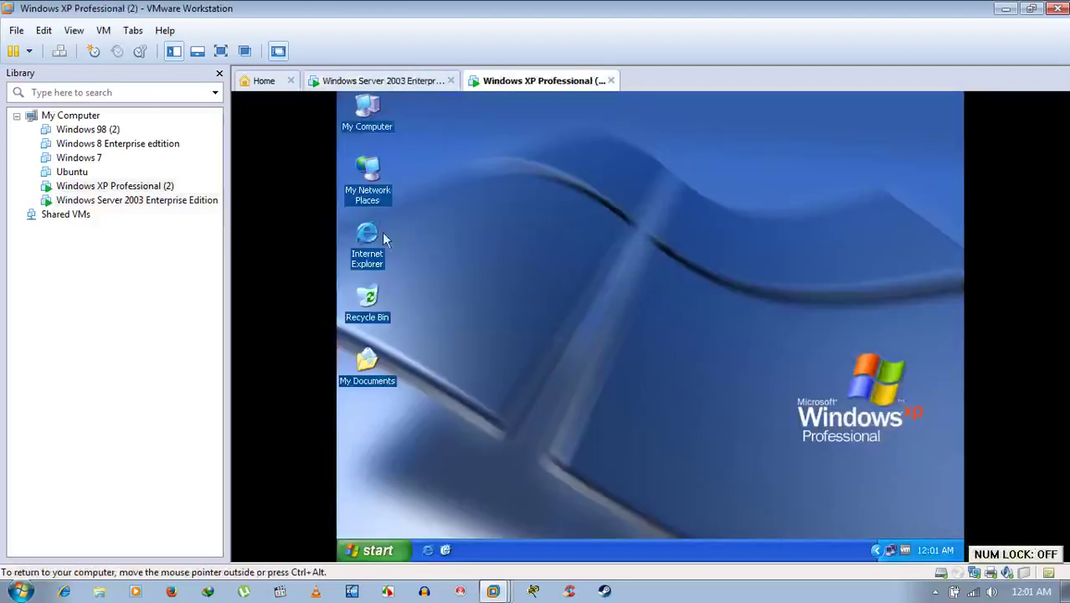
# On XP, browse My Network Places through Entire Network and Microsoft Windows Network to Workgroup.
pyautogui.doubleClick(377, 185)
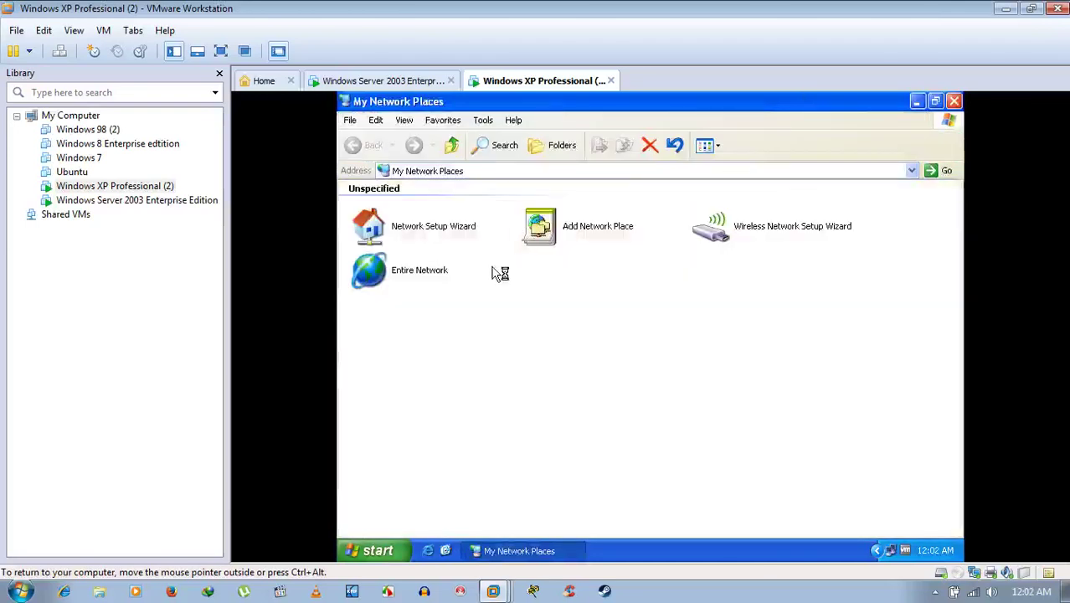
pyautogui.click(421, 270)
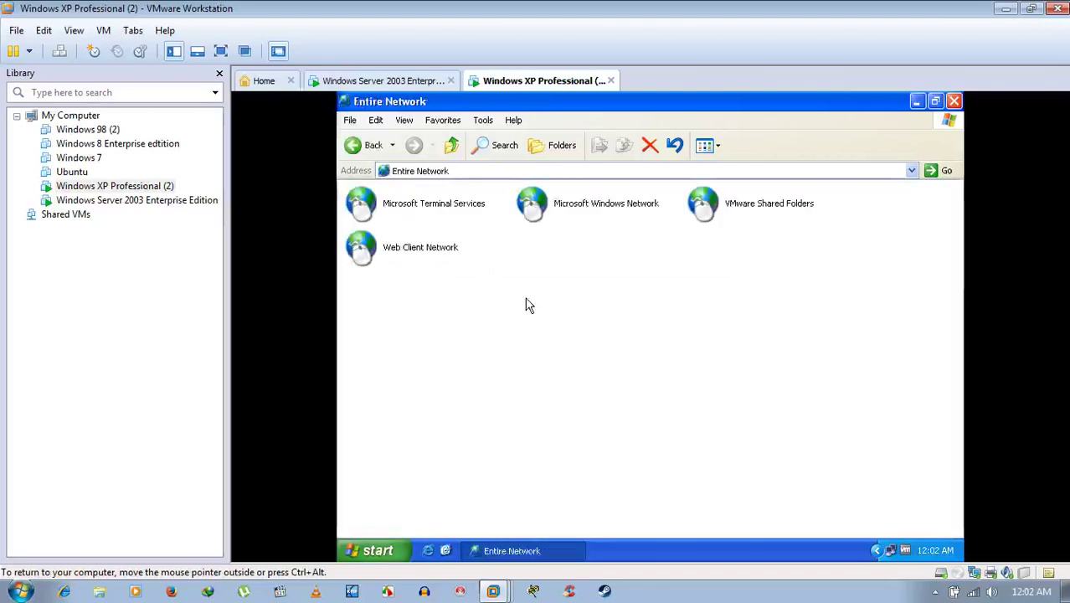
pyautogui.doubleClick(552, 204)
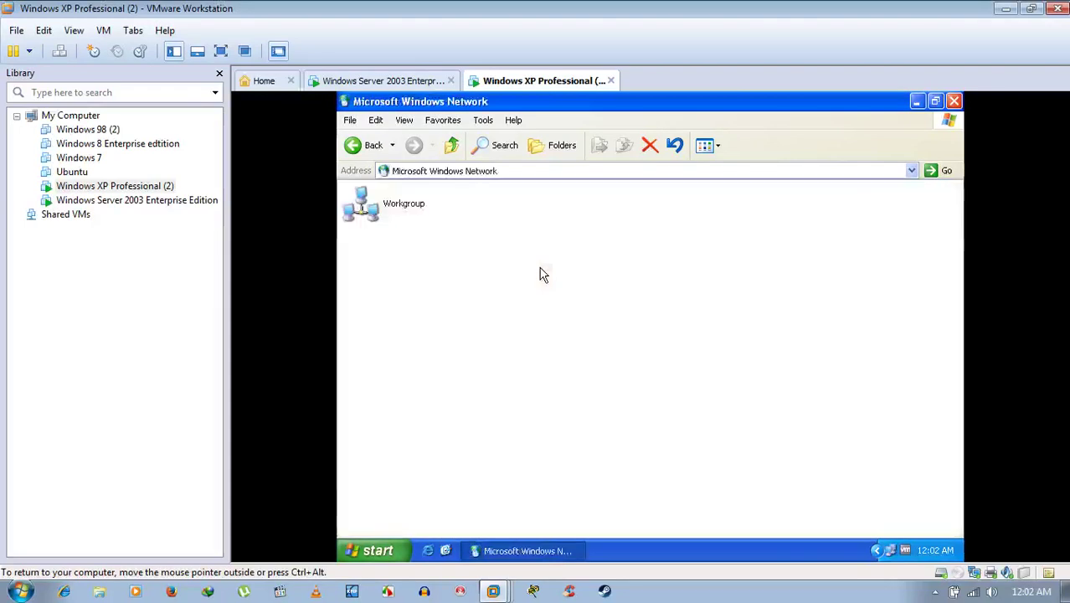
pyautogui.doubleClick(405, 206)
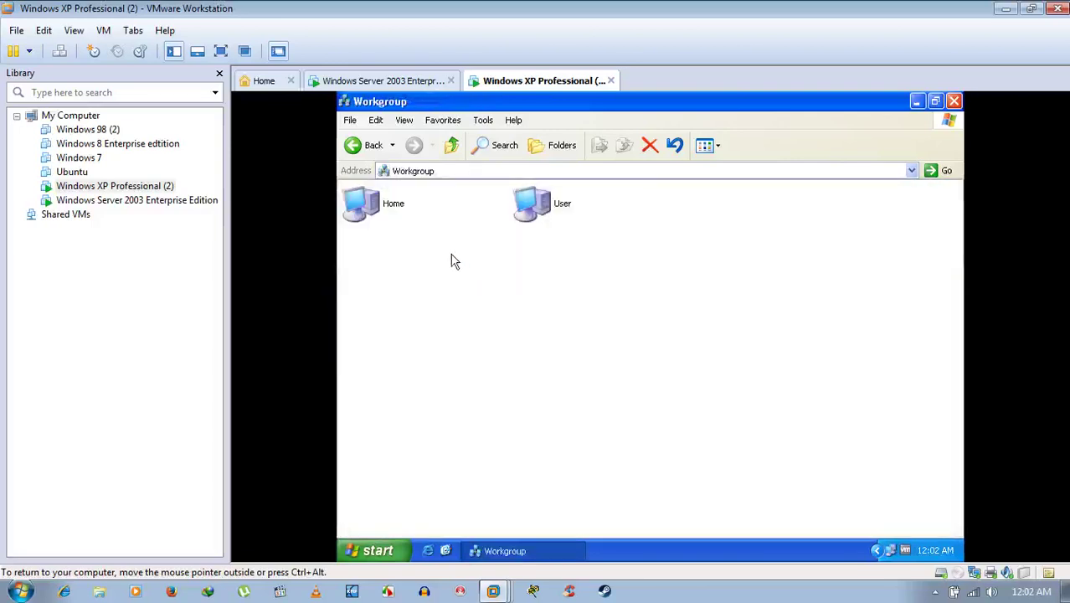
# Open the User computer on XP to view its shares, then go back to the Workgroup list.
pyautogui.click(423, 80)
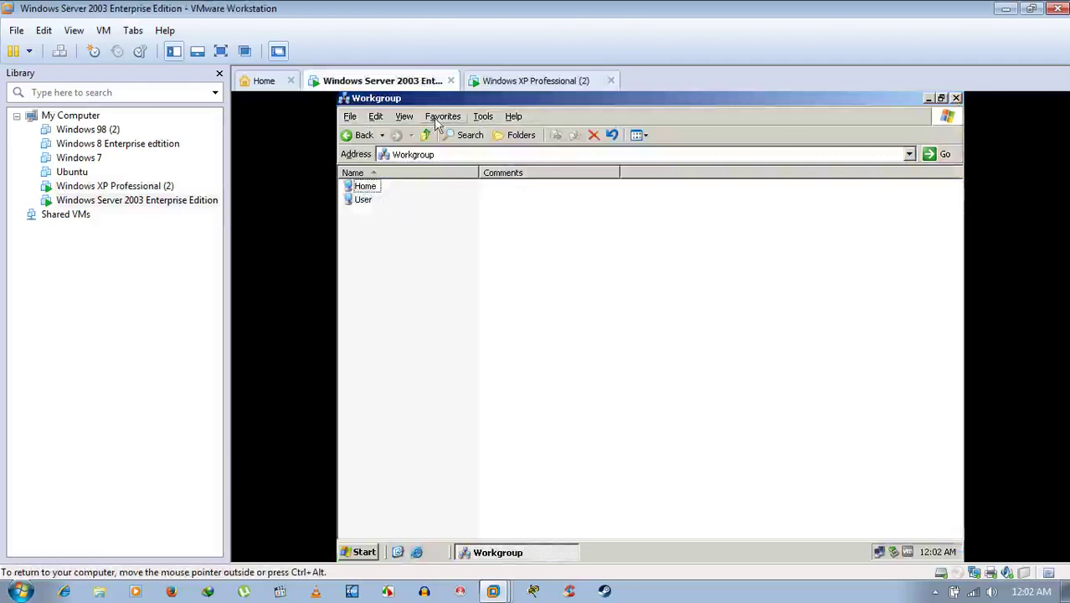
pyautogui.click(527, 81)
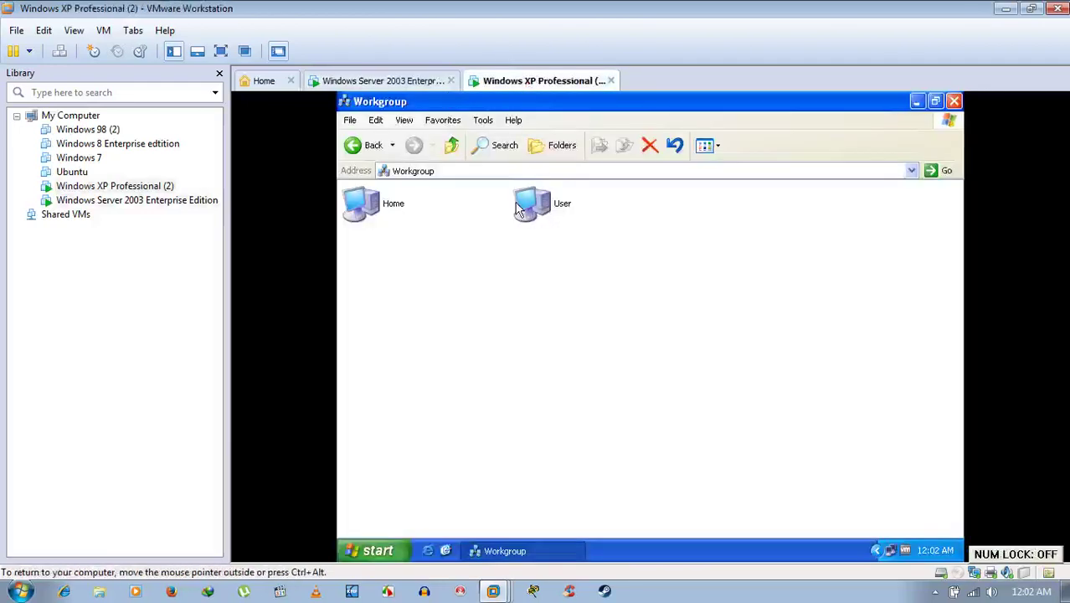
pyautogui.doubleClick(553, 210)
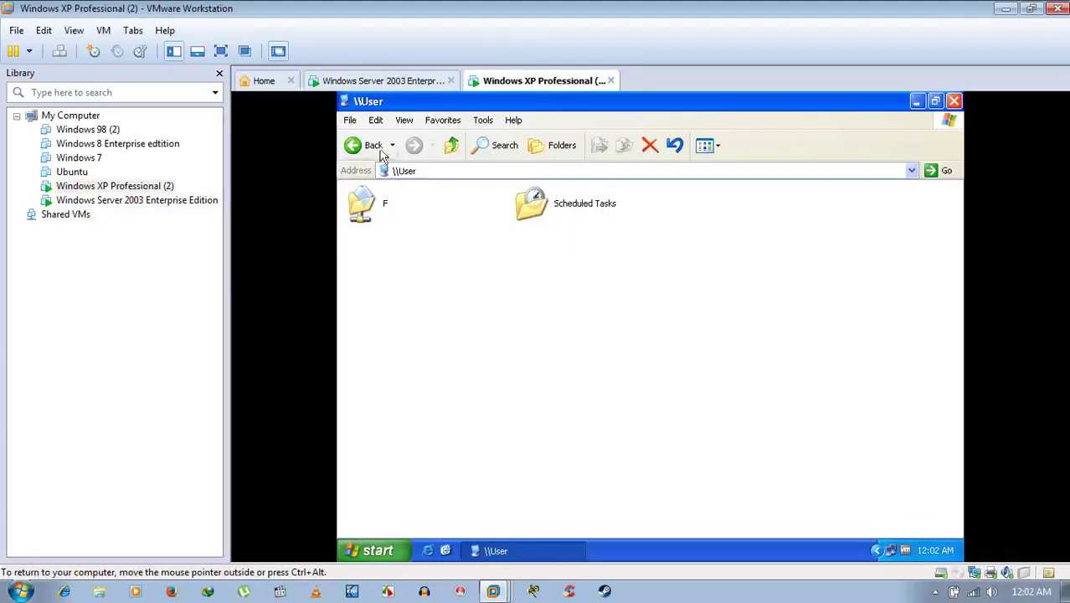
pyautogui.click(356, 146)
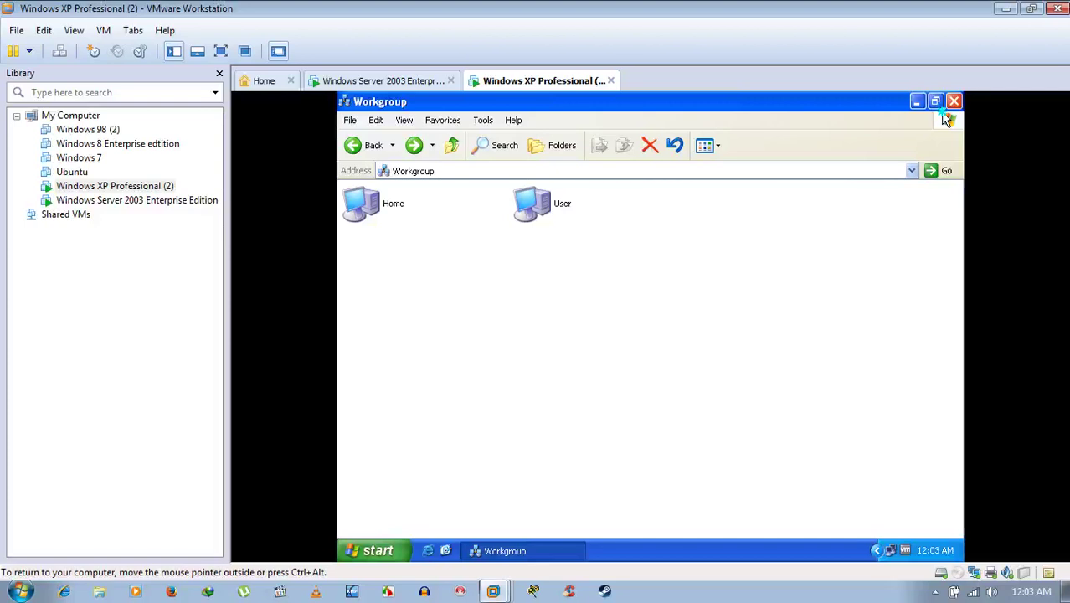
# Minimize XP's Workgroup window, check the Home computer on the server, and close the server's Workgroup window.
pyautogui.rightClick(944, 117)
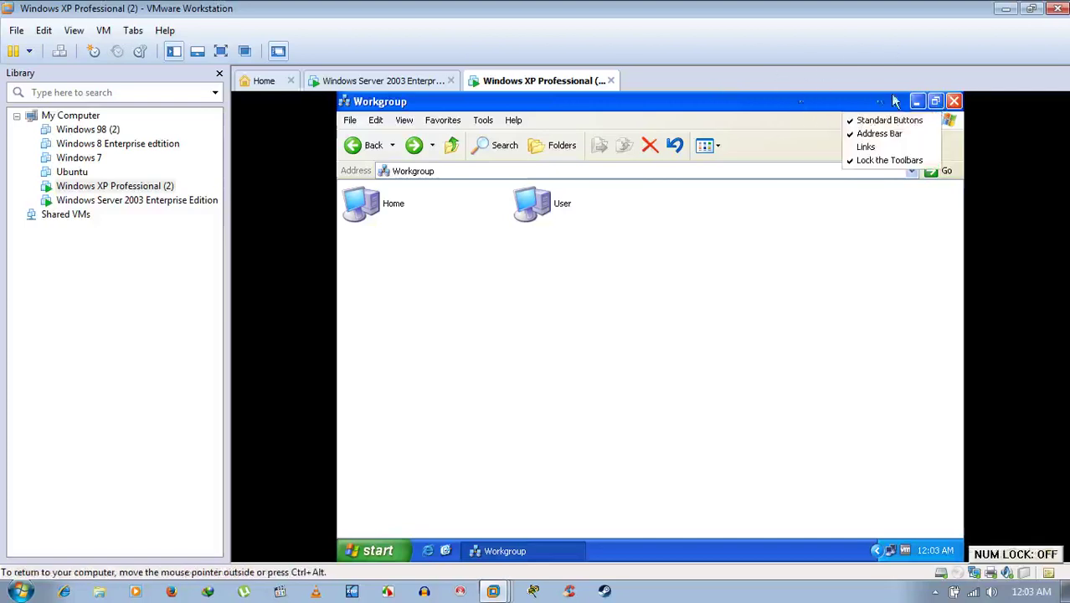
pyautogui.click(917, 101)
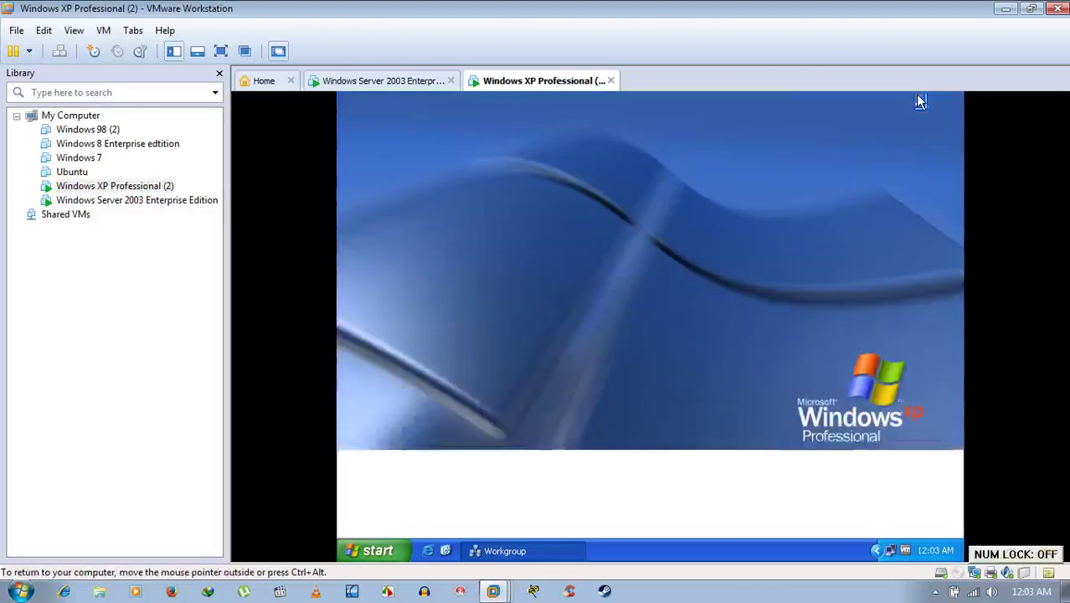
pyautogui.click(393, 85)
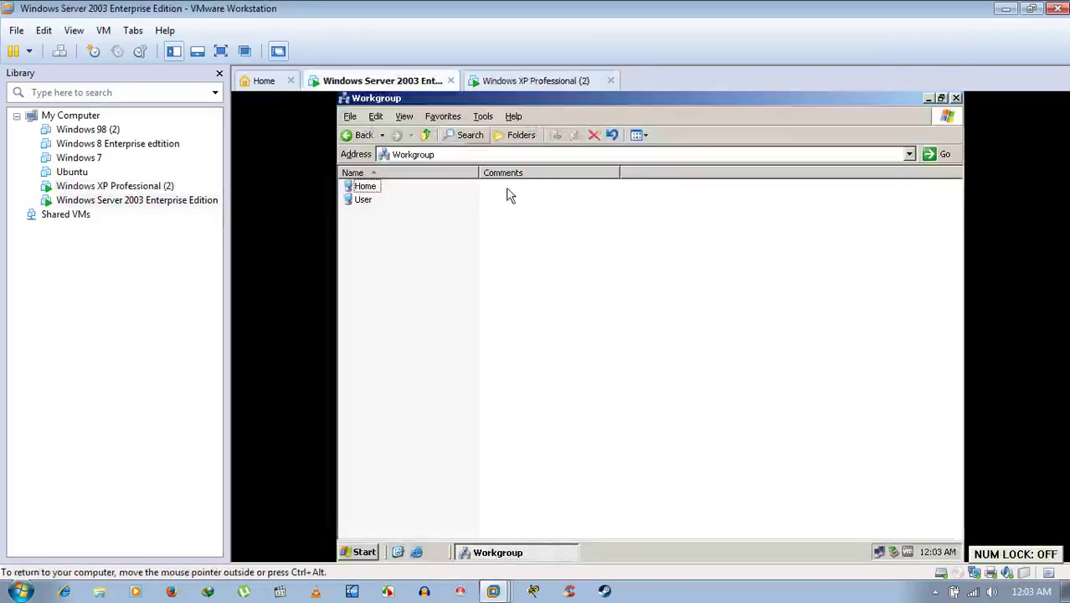
pyautogui.doubleClick(375, 190)
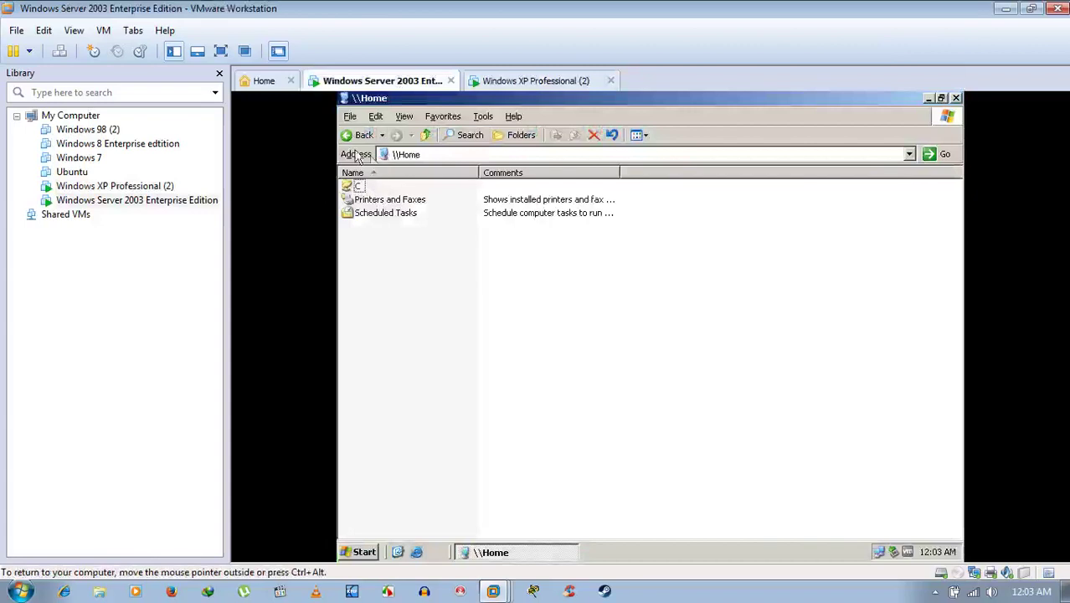
pyautogui.click(360, 134)
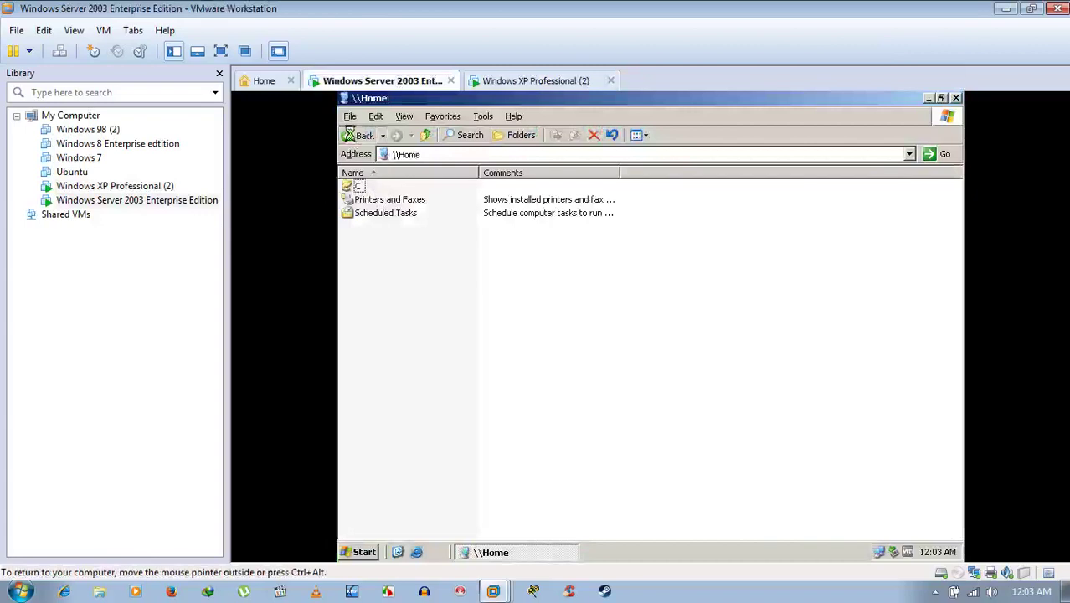
pyautogui.click(956, 98)
pyautogui.click(491, 84)
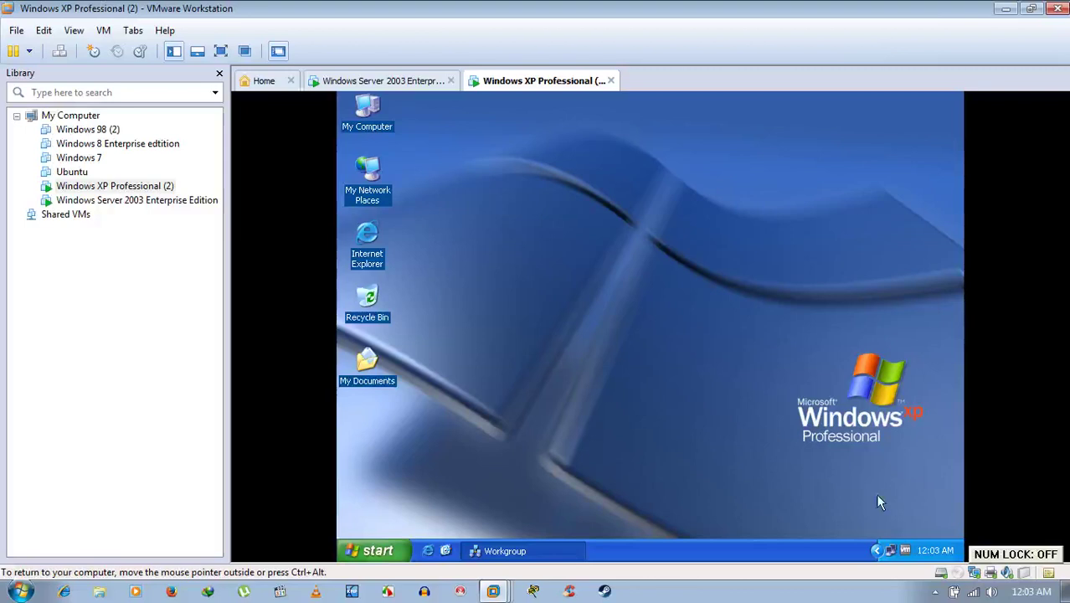
# Turn XP's Windows Firewall on and clear the File and Printer Sharing exception.
pyautogui.rightClick(889, 550)
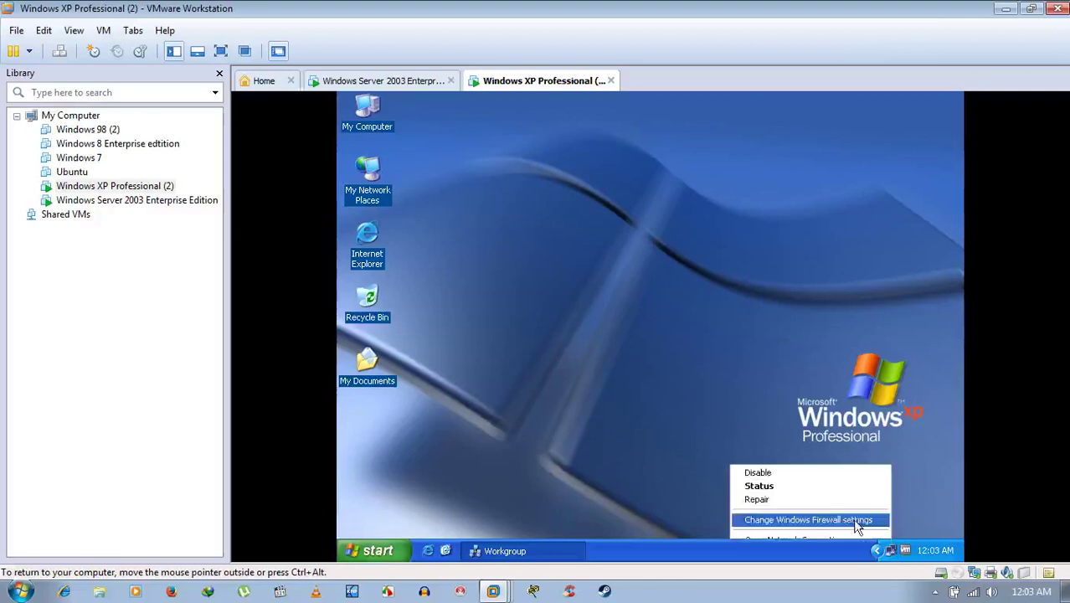
pyautogui.click(805, 519)
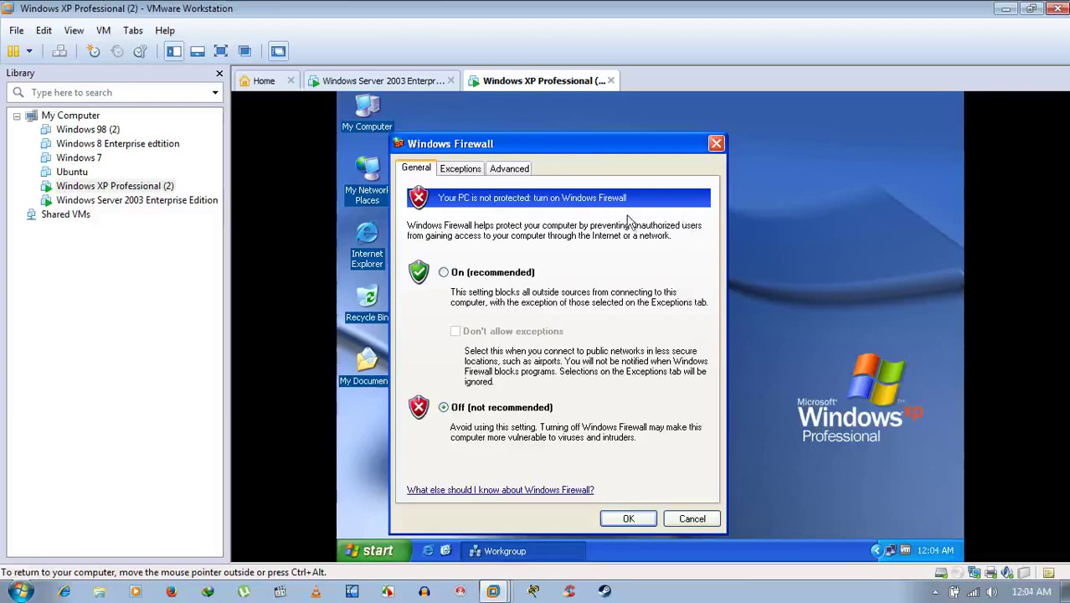
pyautogui.click(463, 277)
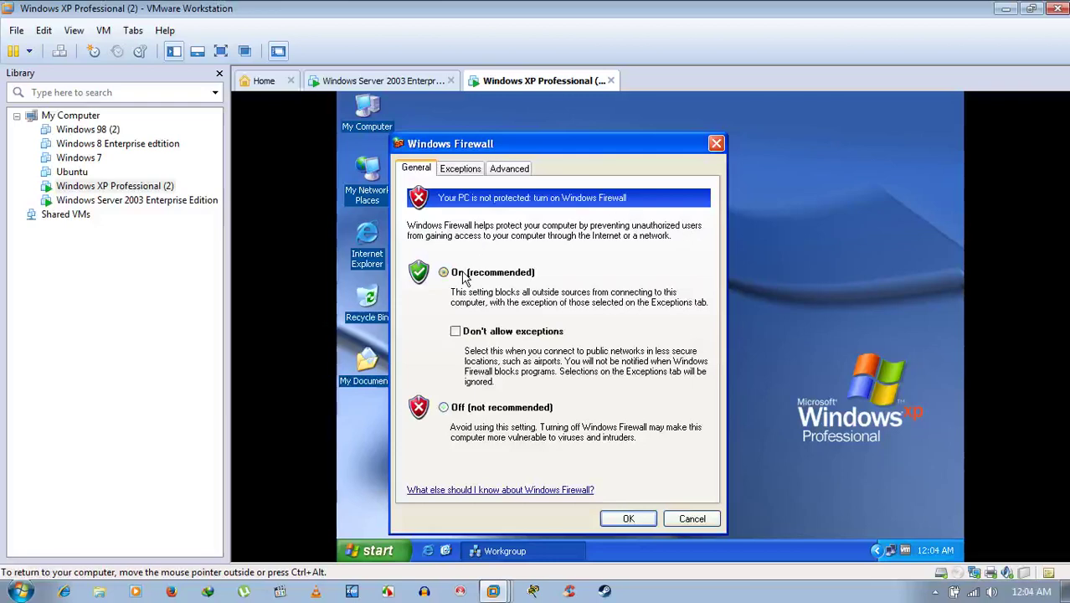
pyautogui.click(461, 168)
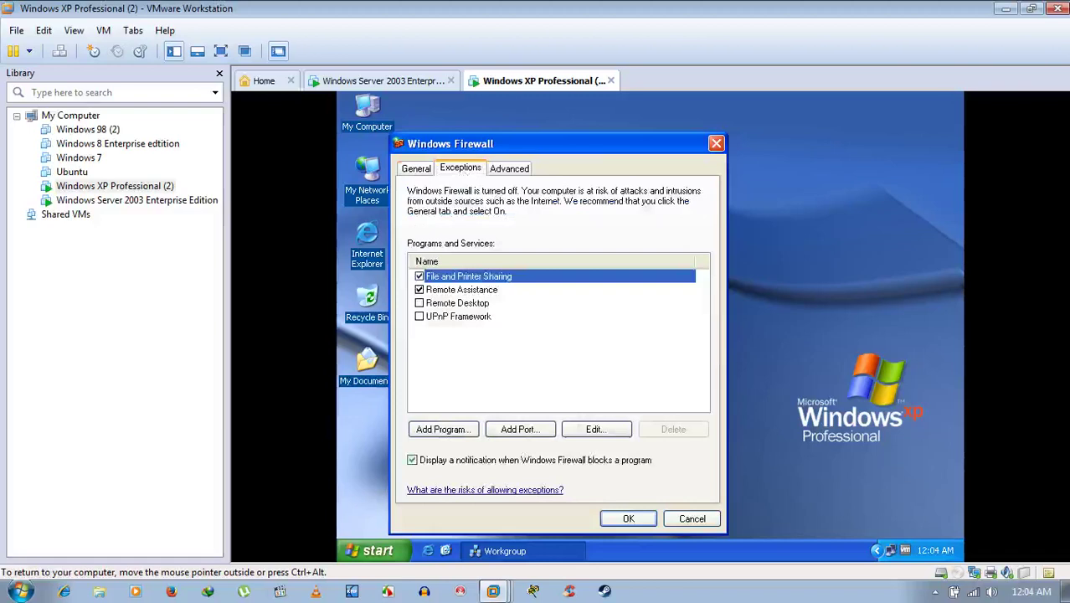
pyautogui.click(420, 277)
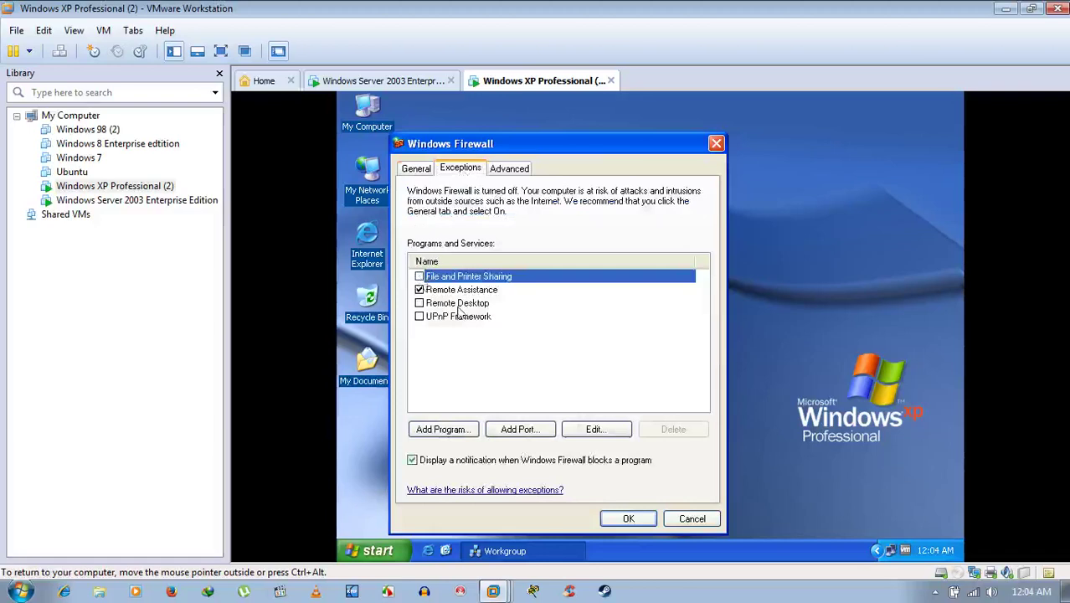
pyautogui.click(610, 520)
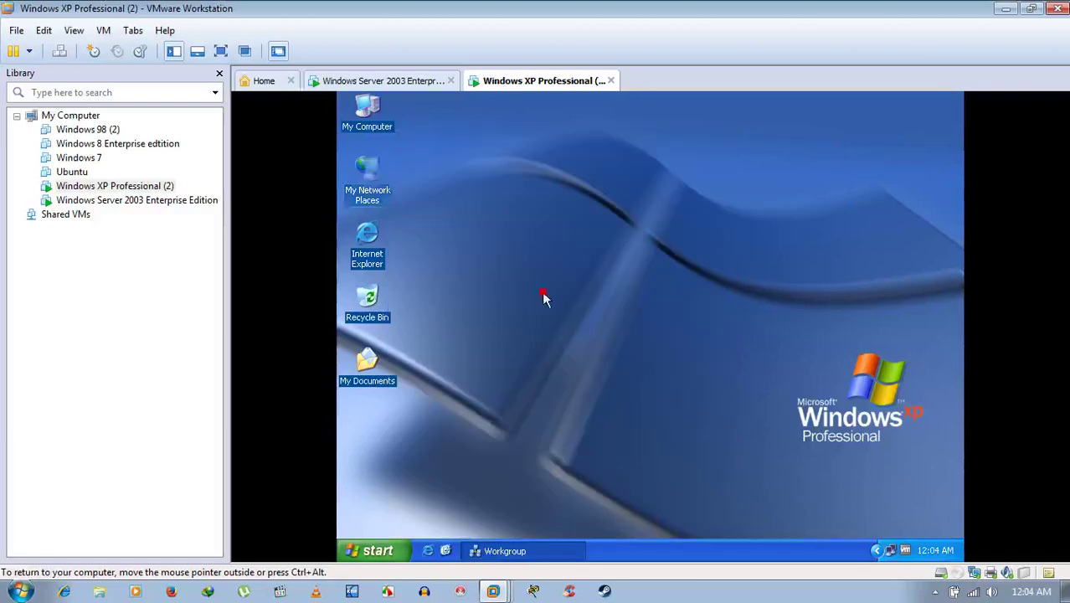
# On the Server 2003 VM, browse to Workgroup showing Home and User, then close that window.
pyautogui.click(424, 81)
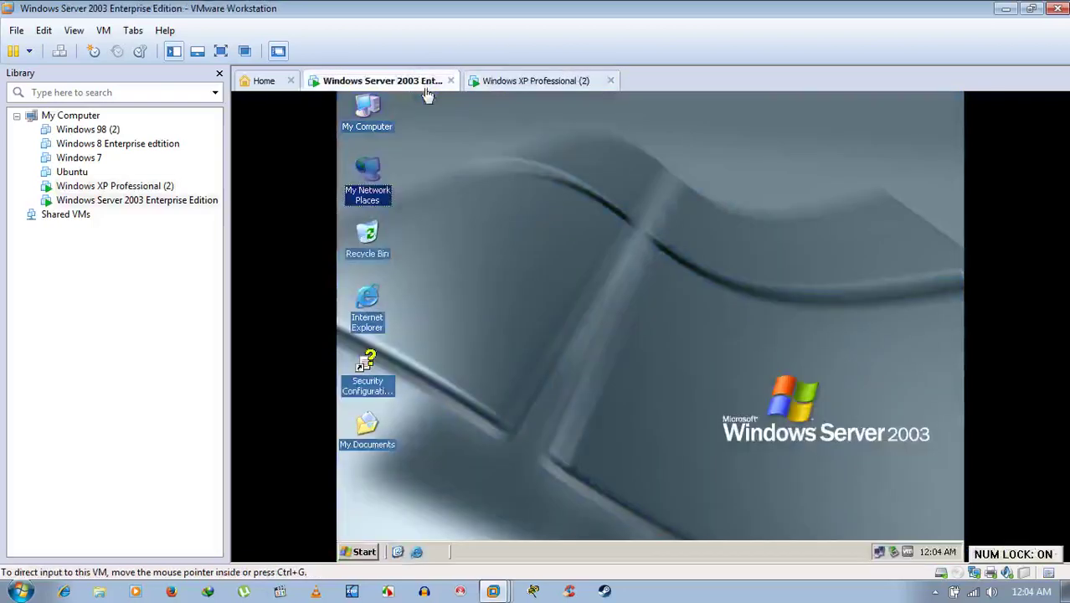
pyautogui.click(425, 201)
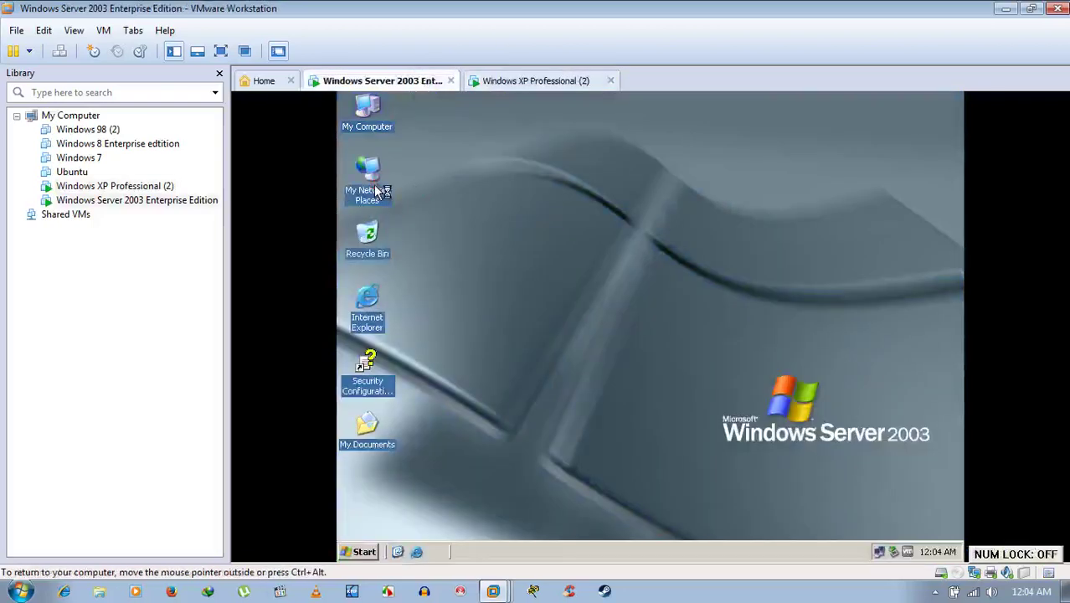
pyautogui.doubleClick(385, 255)
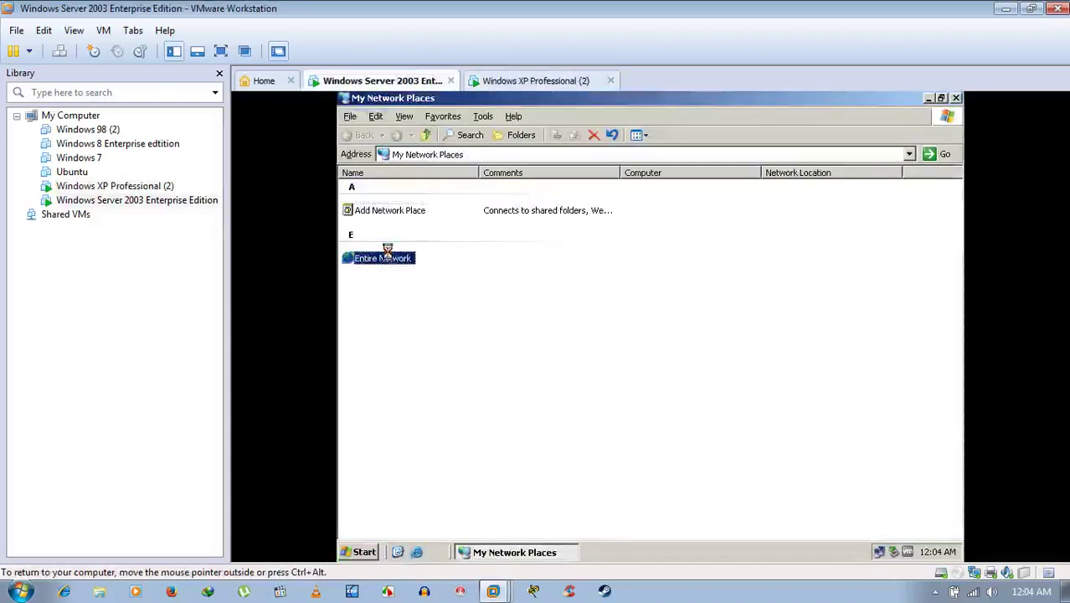
pyautogui.doubleClick(406, 198)
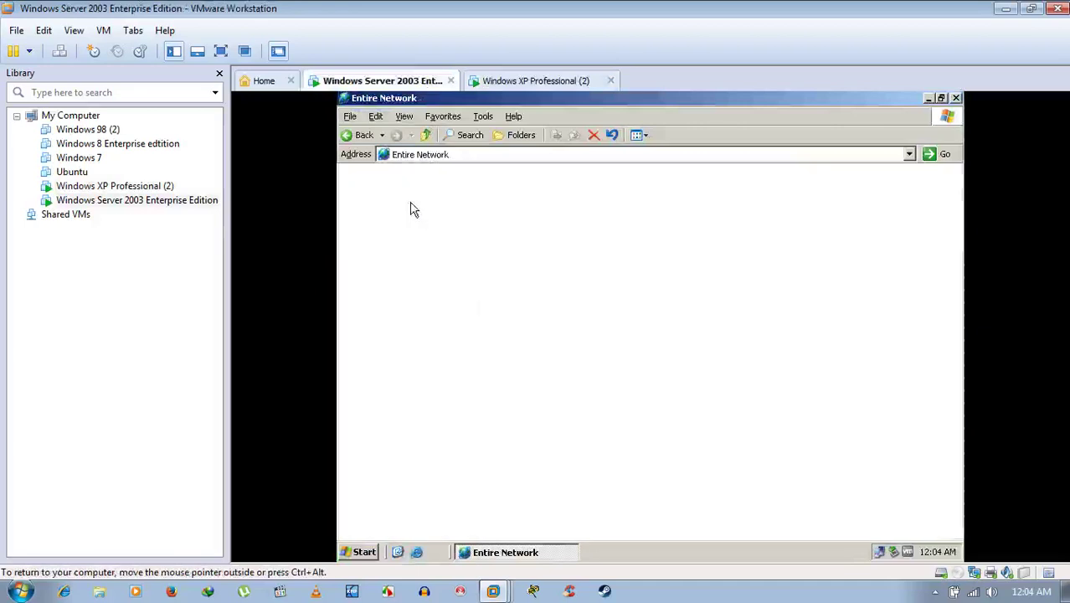
pyautogui.doubleClick(390, 192)
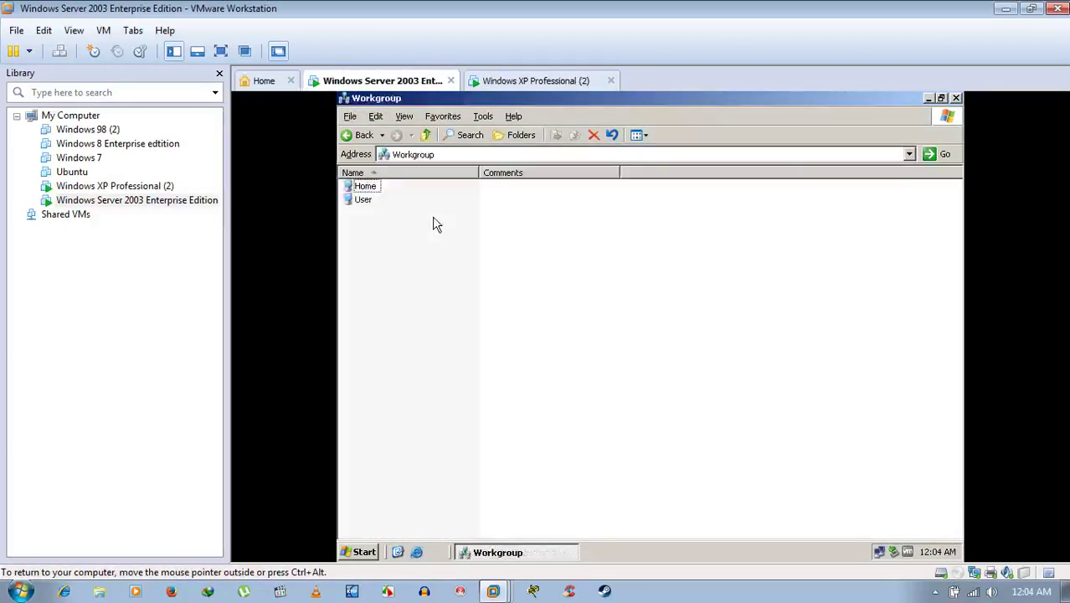
pyautogui.click(955, 98)
# Refresh the server desktop twice from its shortcut menu.
pyautogui.rightClick(590, 236)
pyautogui.click(605, 257)
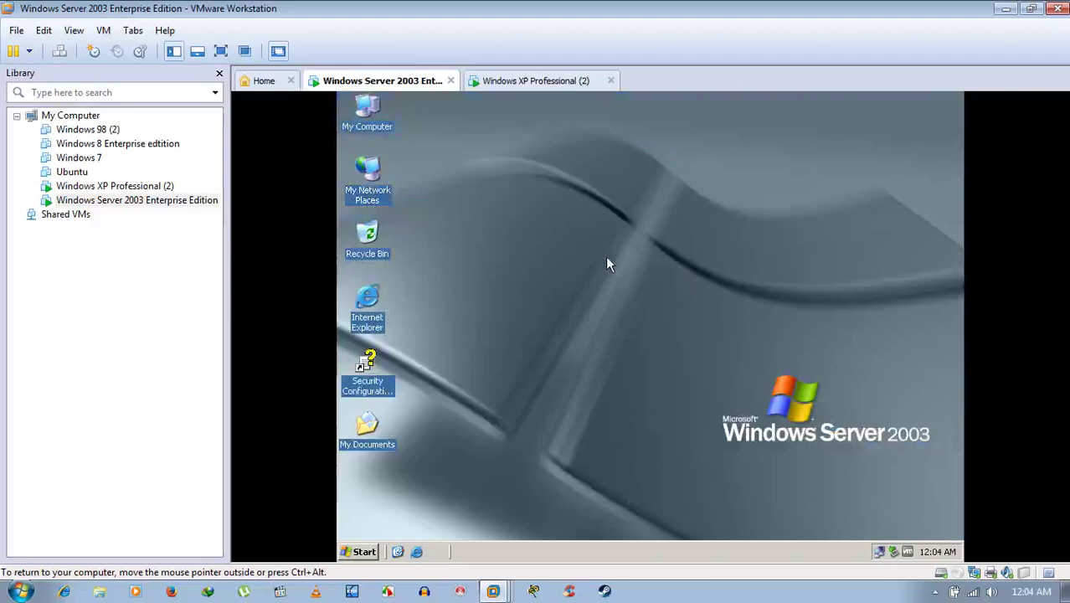
pyautogui.rightClick(605, 256)
pyautogui.click(617, 278)
# Restart the Server 2003 guest from Shut Down with the comment 'j'.
pyautogui.click(359, 551)
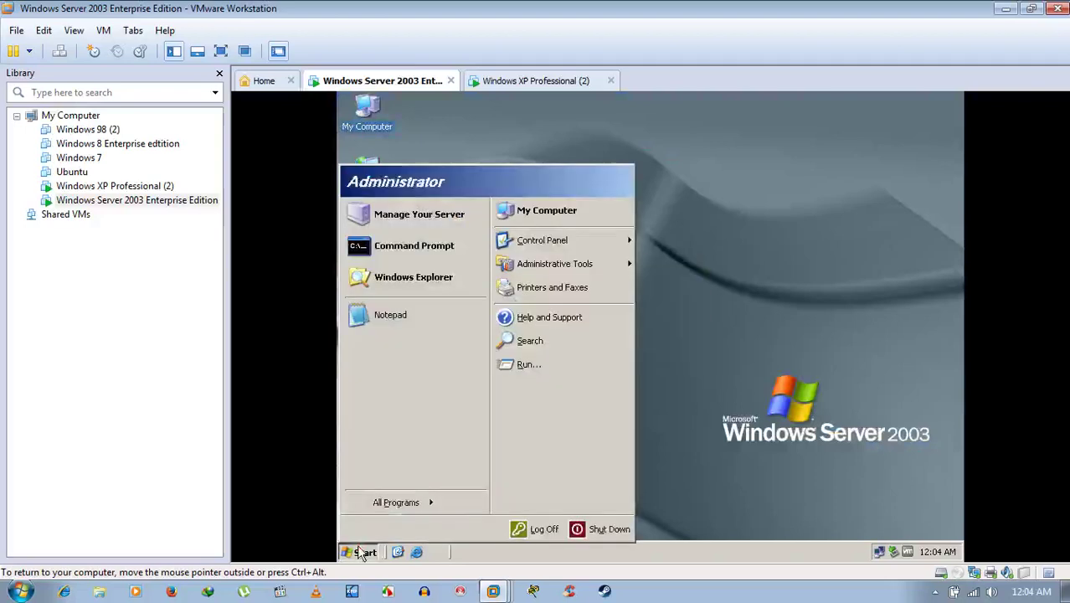
pyautogui.click(599, 533)
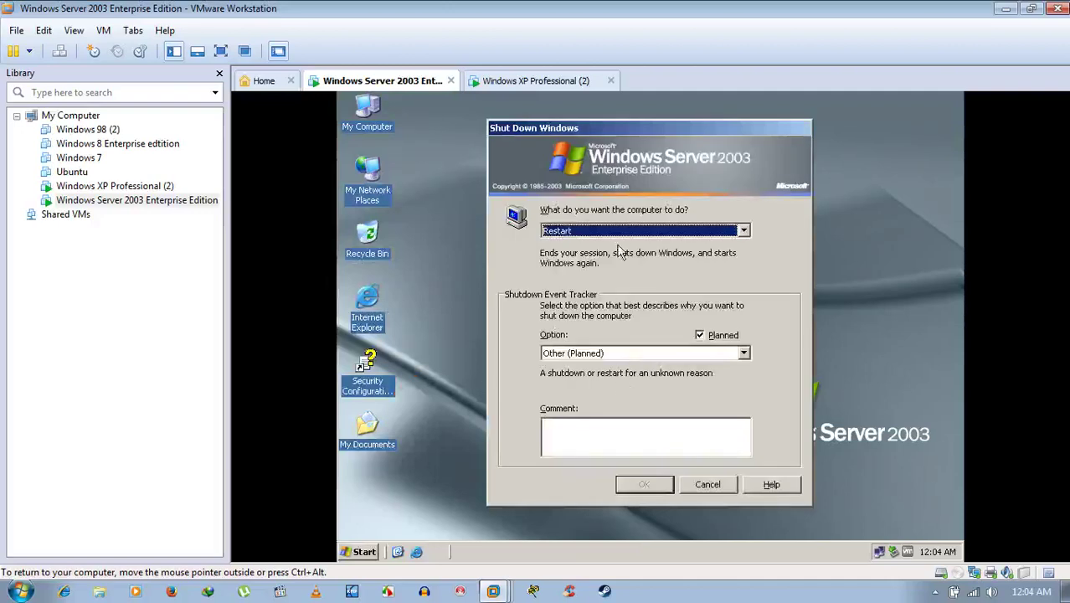
pyautogui.click(578, 421)
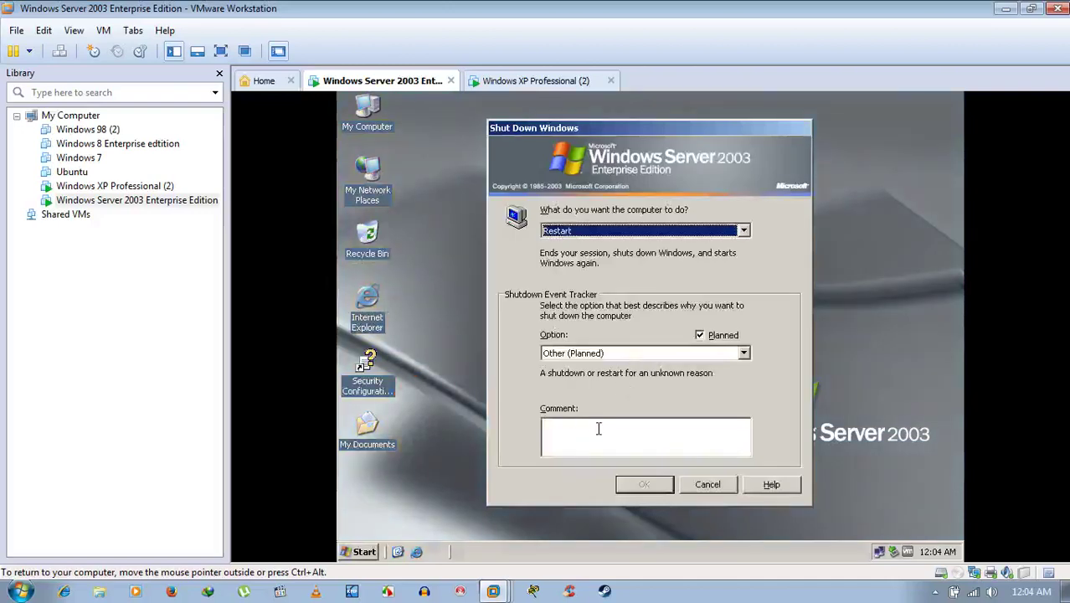
pyautogui.click(598, 429)
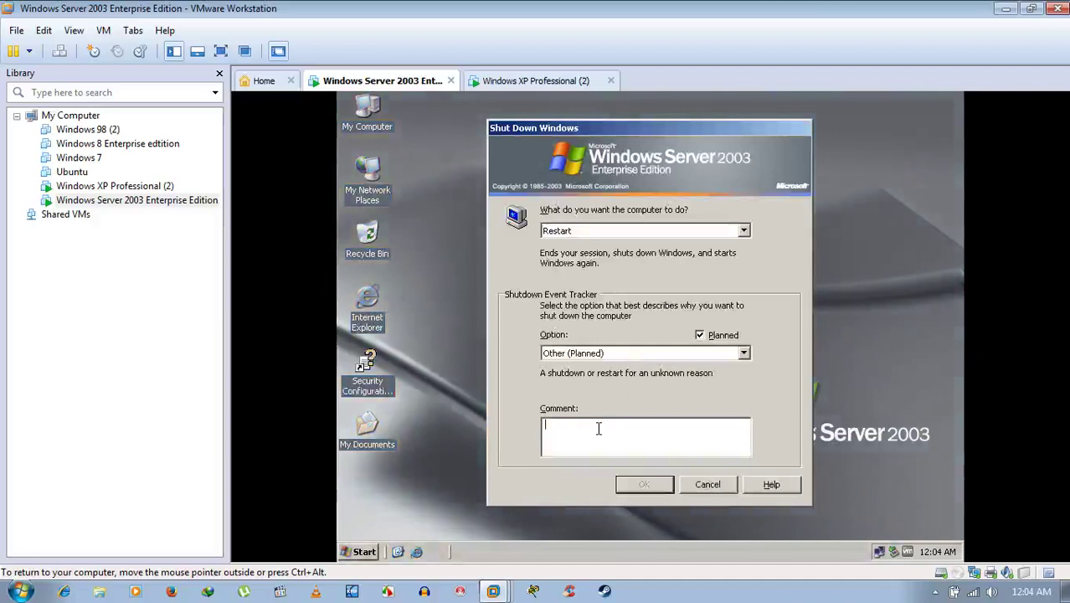
pyautogui.write('j')
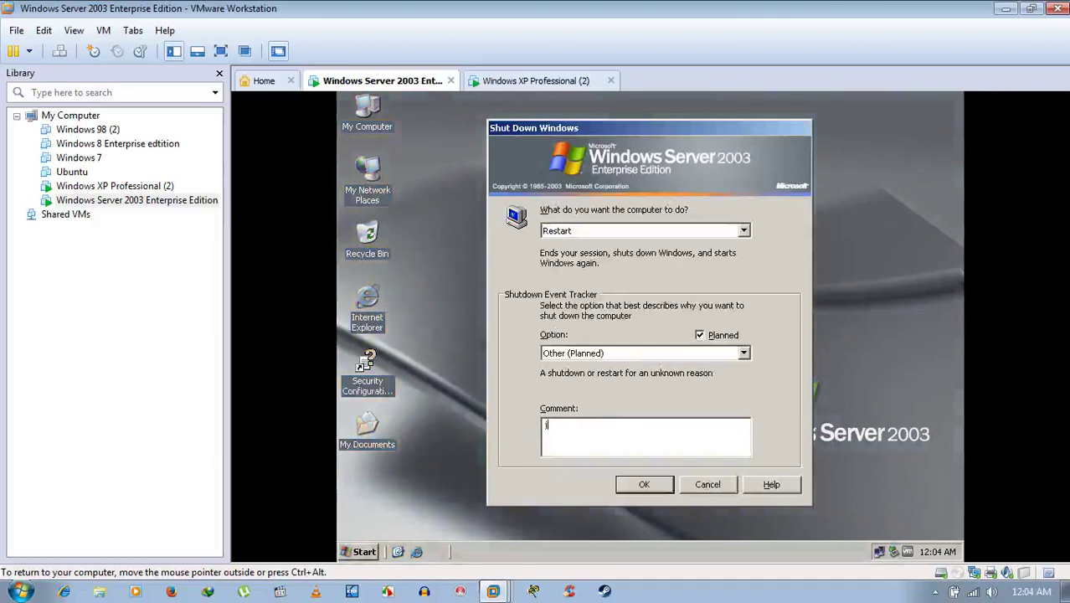
pyautogui.click(631, 489)
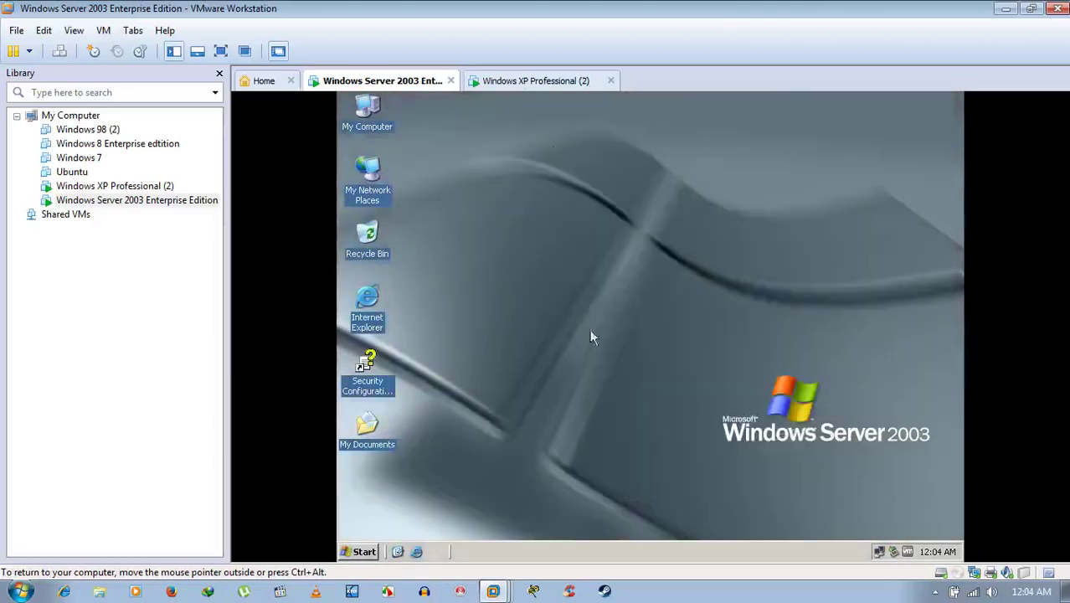
# On XP, review the Windows Firewall exceptions and close the settings without changes.
pyautogui.click(526, 79)
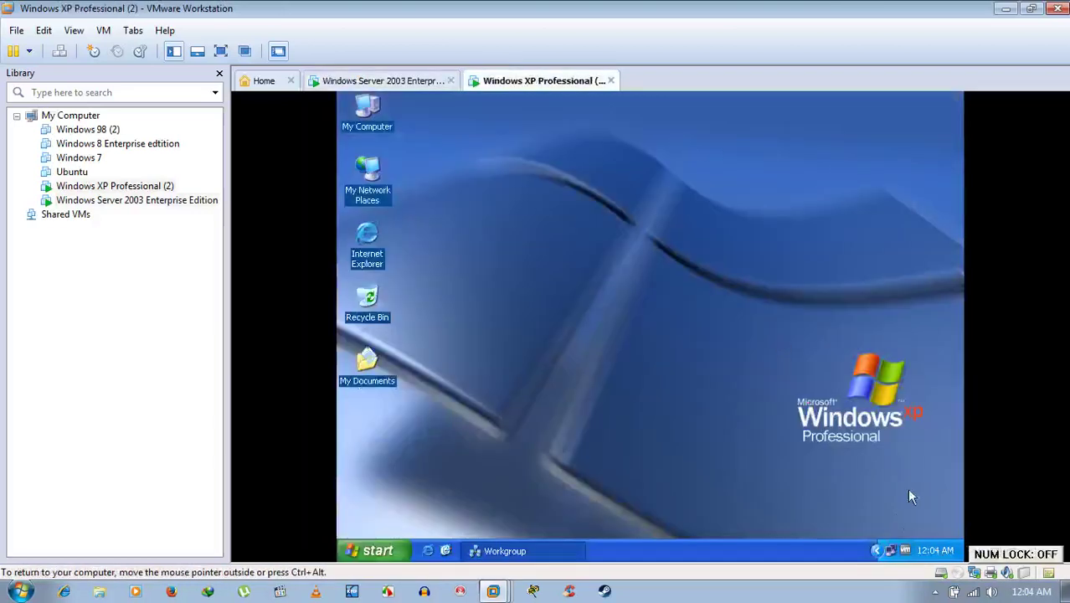
pyautogui.rightClick(890, 550)
pyautogui.click(857, 520)
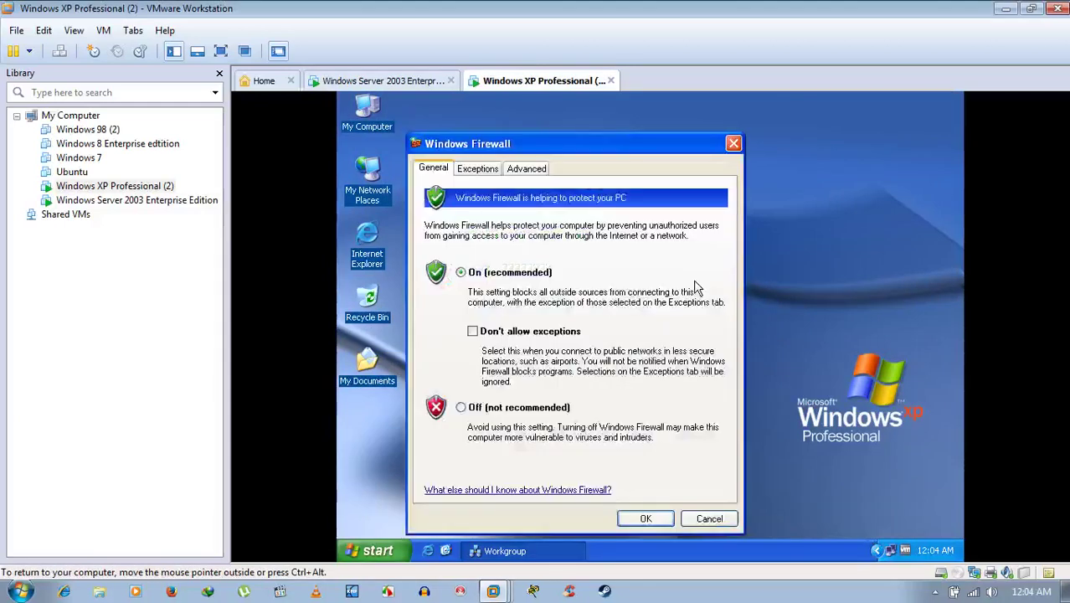
pyautogui.click(475, 172)
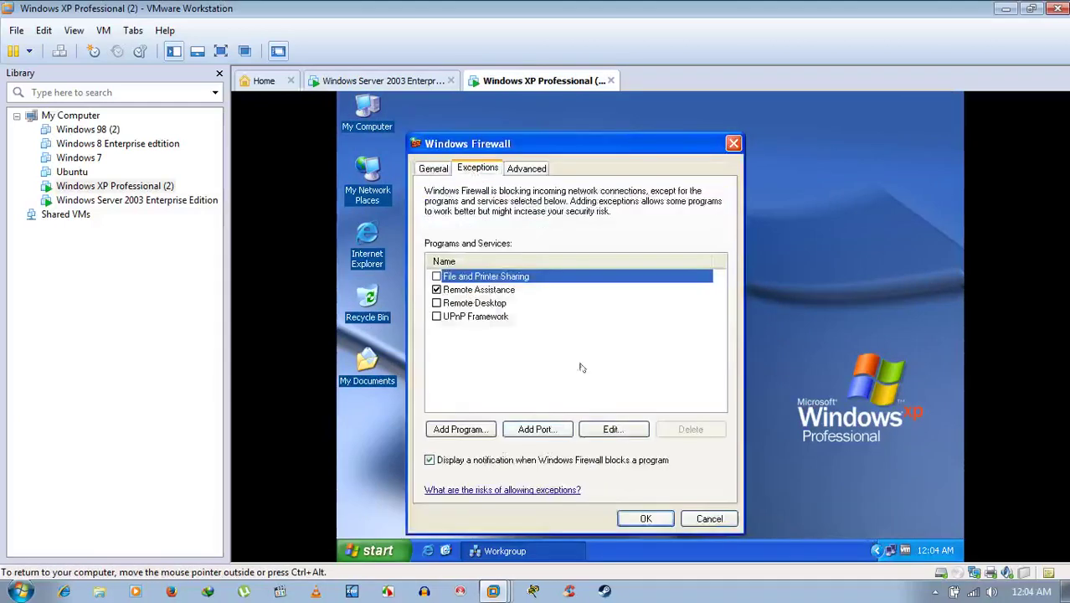
pyautogui.click(645, 518)
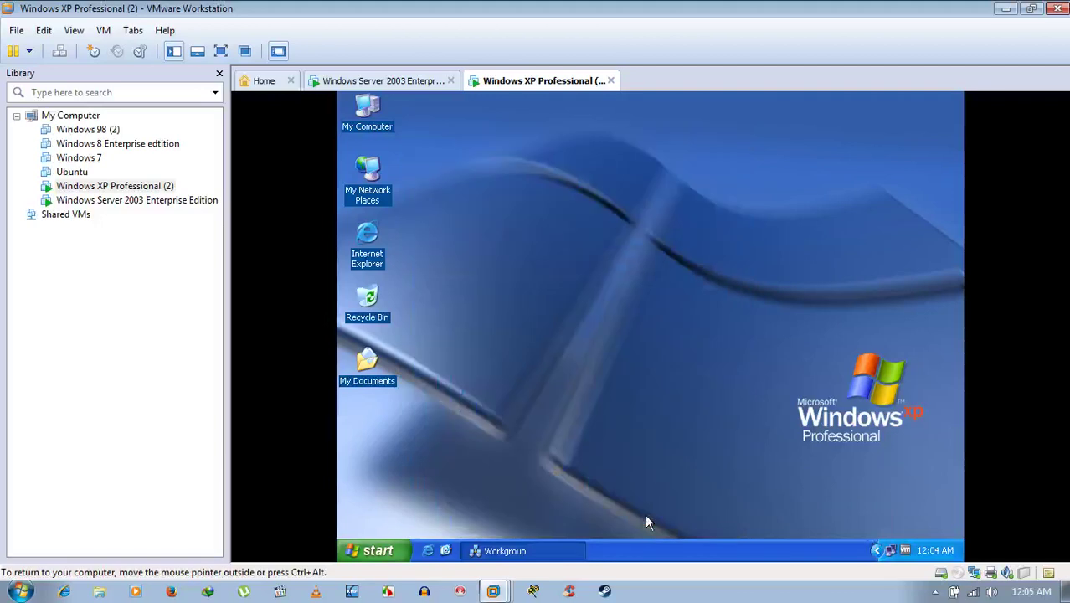
# Switch to the Windows Server 2003 Enterprise Edition guest and let it reboot to the welcome screen.
pyautogui.click(382, 80)
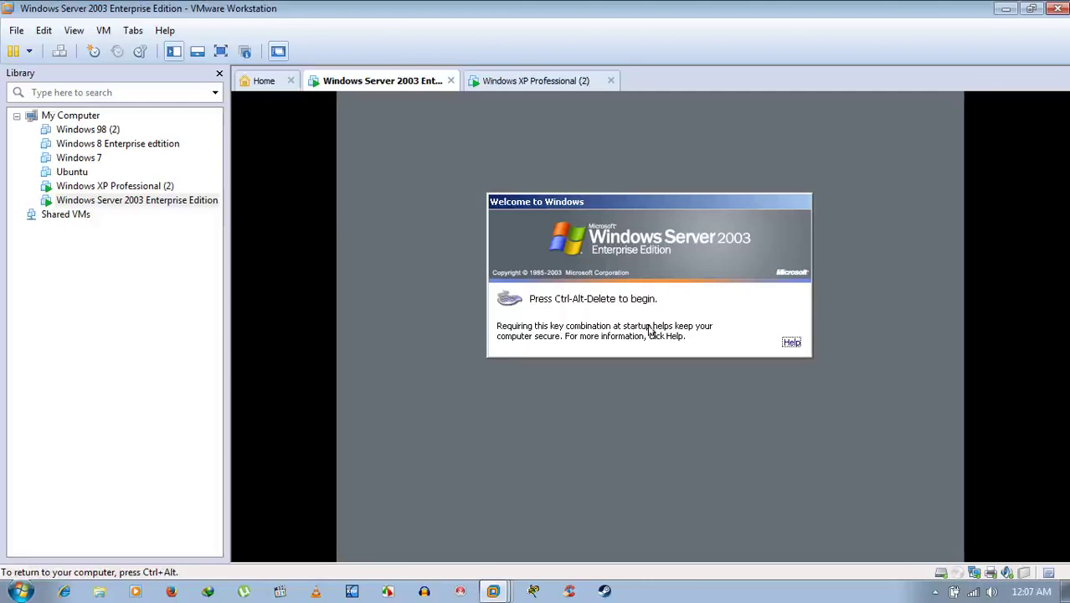
# Log on to the Server 2003 guest as Administrator by entering the account password.
pyautogui.hotkey('ctrl', 'alt')
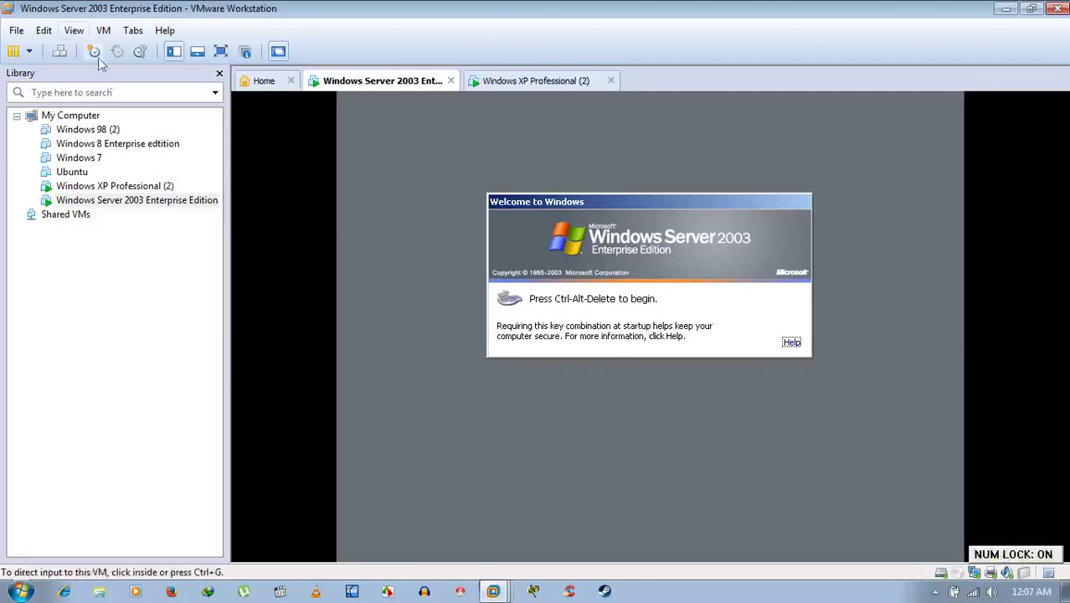
pyautogui.click(59, 53)
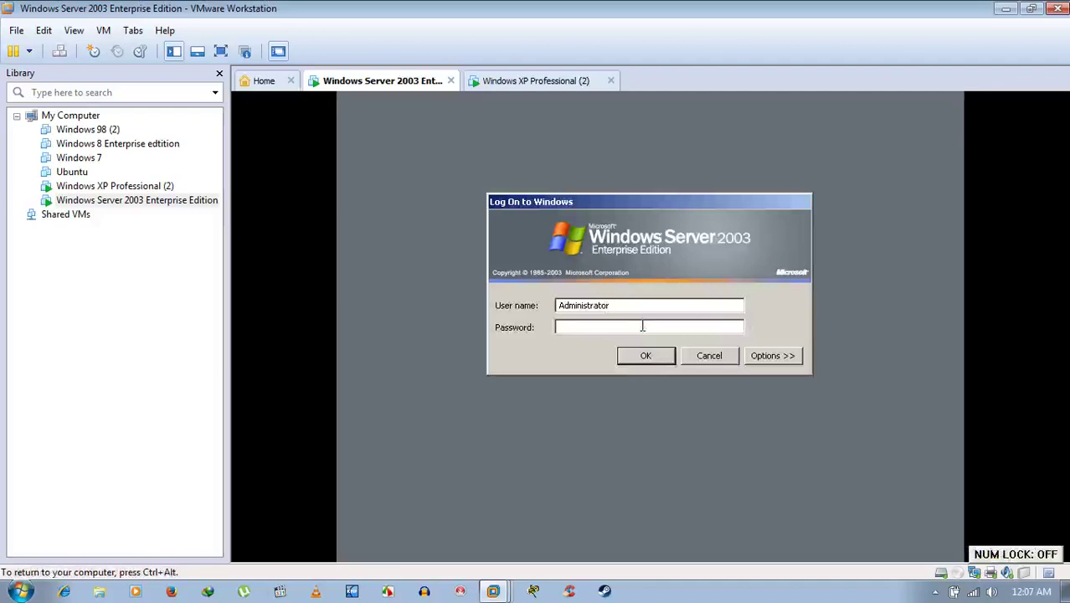
pyautogui.write('1234')
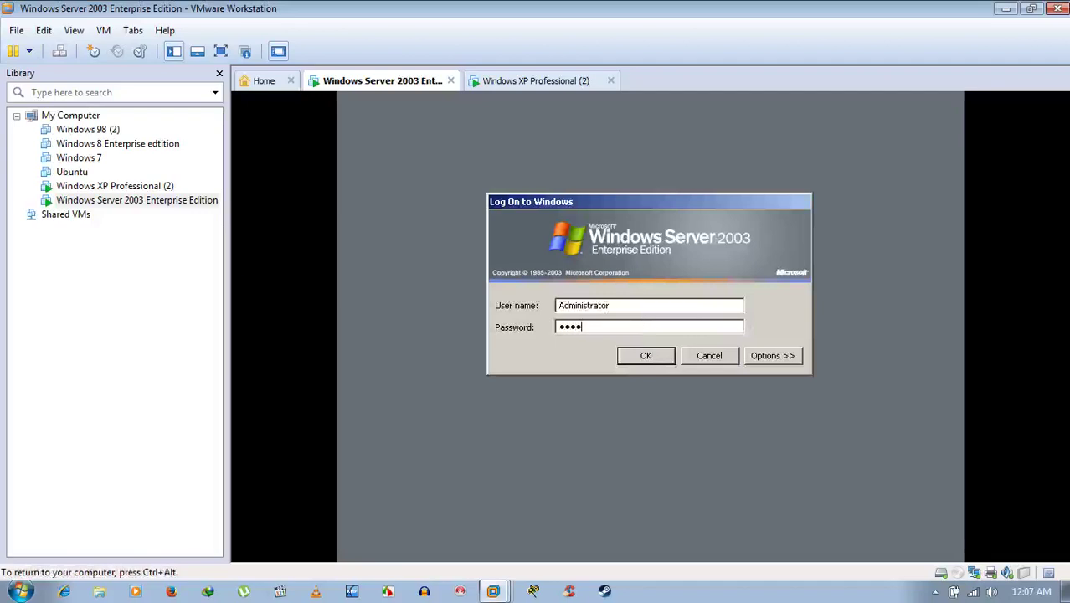
pyautogui.write('567')
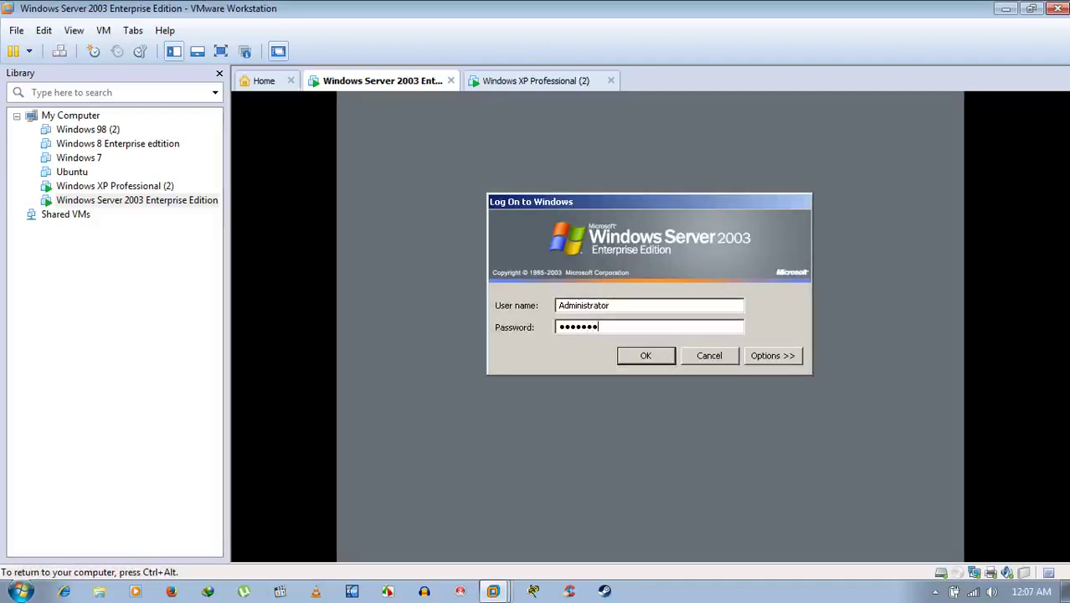
pyautogui.write('8')
pyautogui.press('Return')
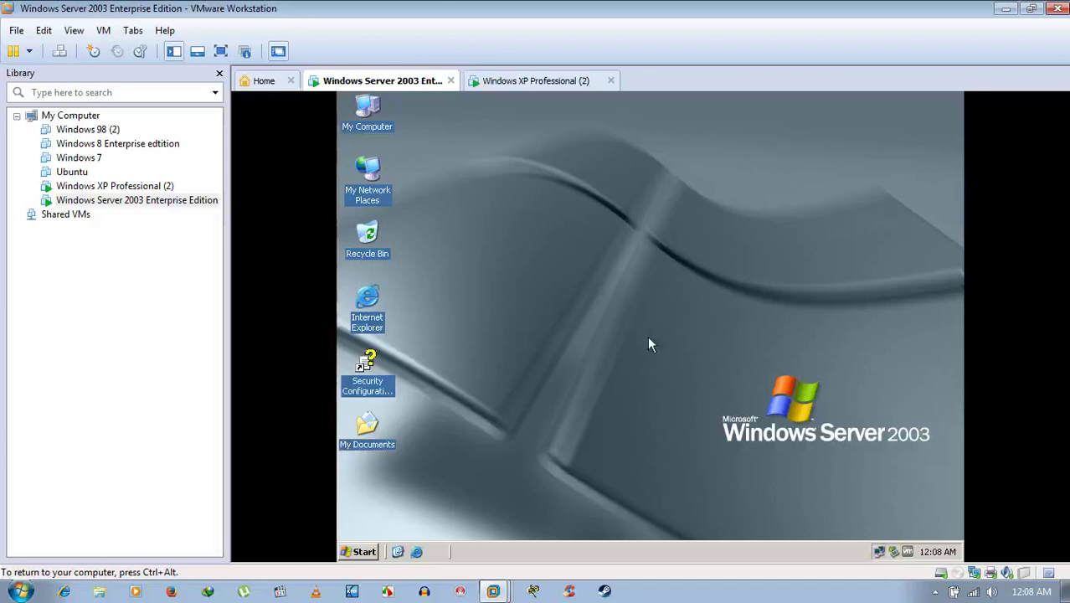
# Return input to the Server 2003 guest and refresh its desktop several times.
pyautogui.hotkey('ctrl', 'alt')
pyautogui.press('Num_Lock')
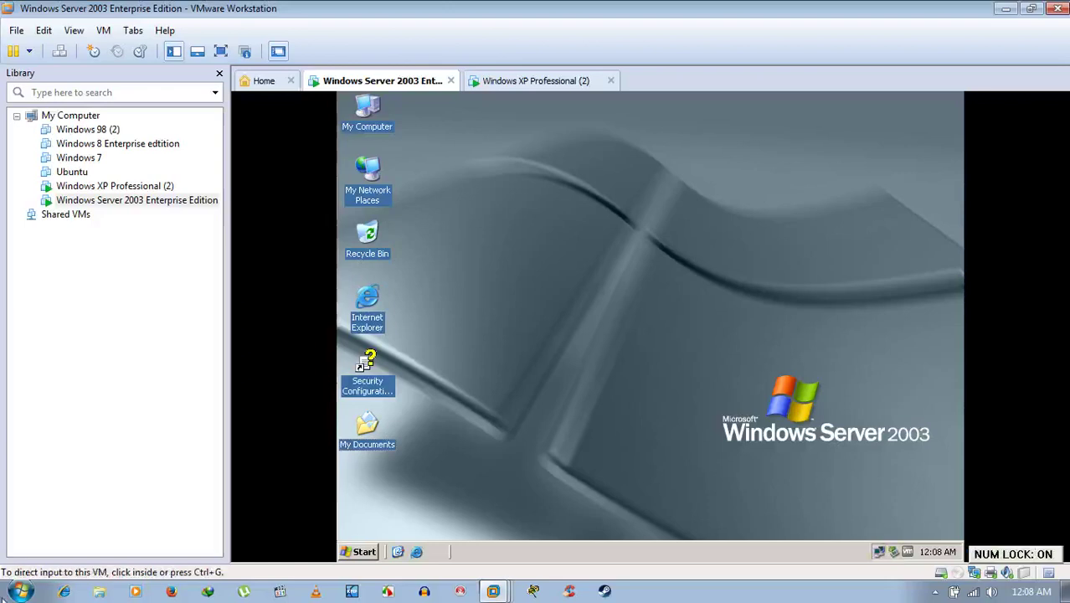
pyautogui.click(550, 520)
pyautogui.rightClick(604, 196)
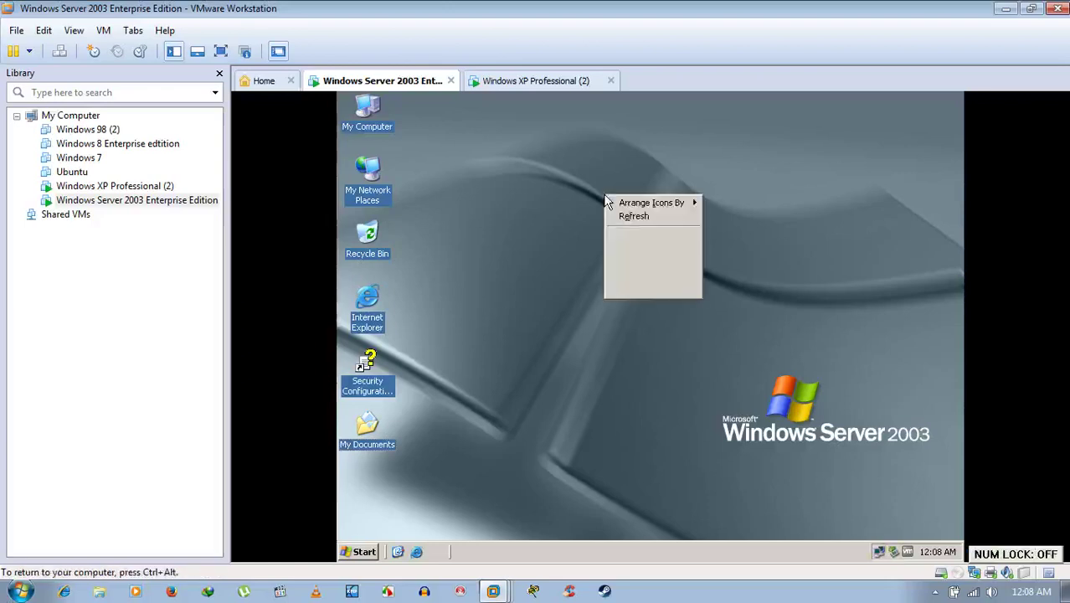
pyautogui.click(623, 216)
pyautogui.rightClick(623, 216)
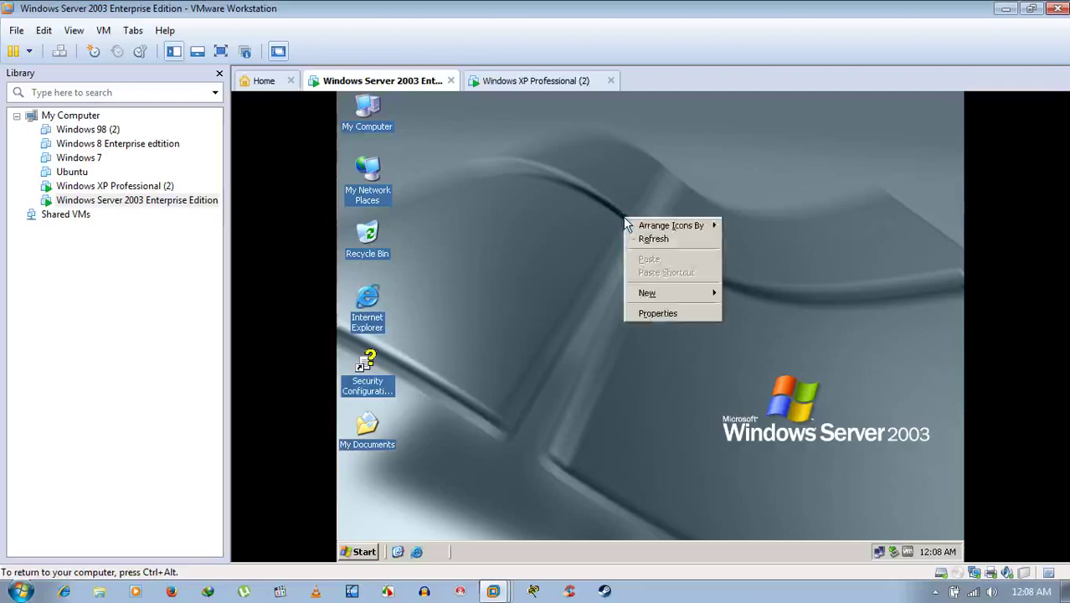
pyautogui.click(637, 242)
pyautogui.rightClick(538, 193)
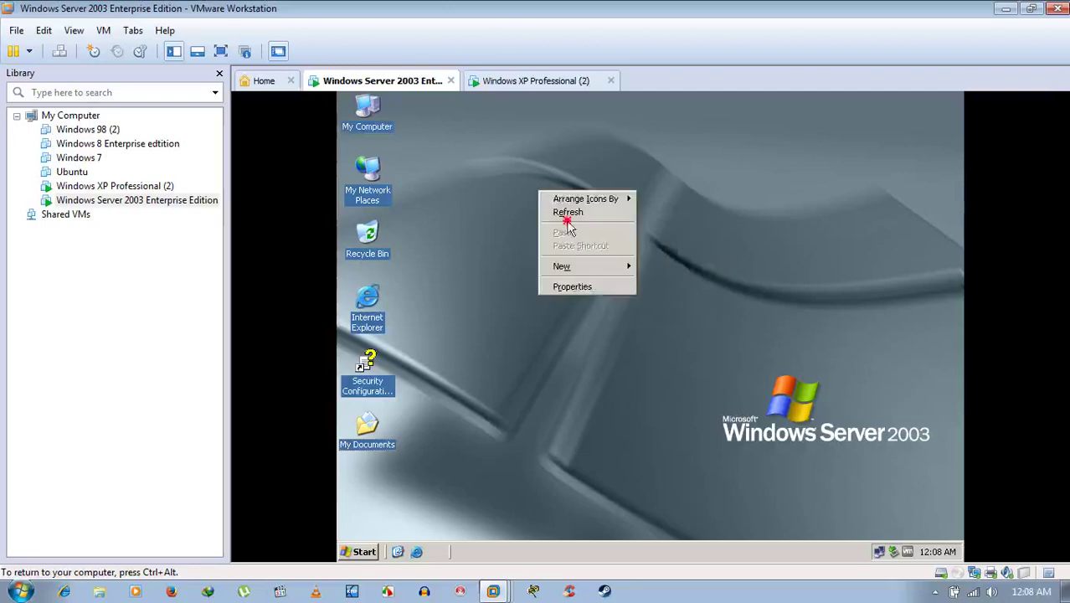
pyautogui.click(569, 214)
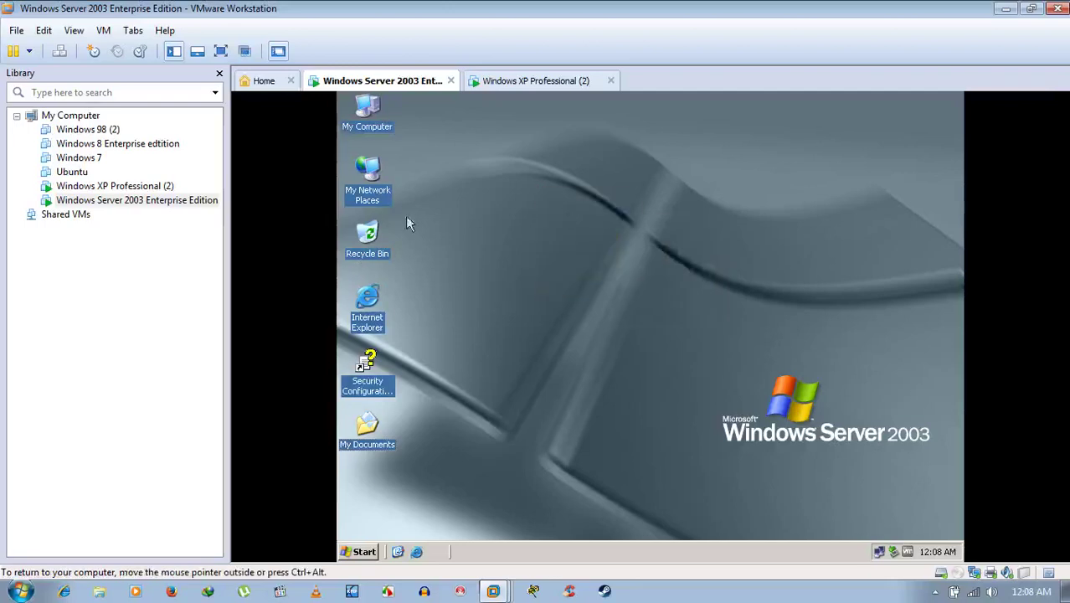
# Browse My Network Places through Entire Network and Microsoft Windows Network to Workgroup.
pyautogui.click(366, 169)
pyautogui.click(549, 226)
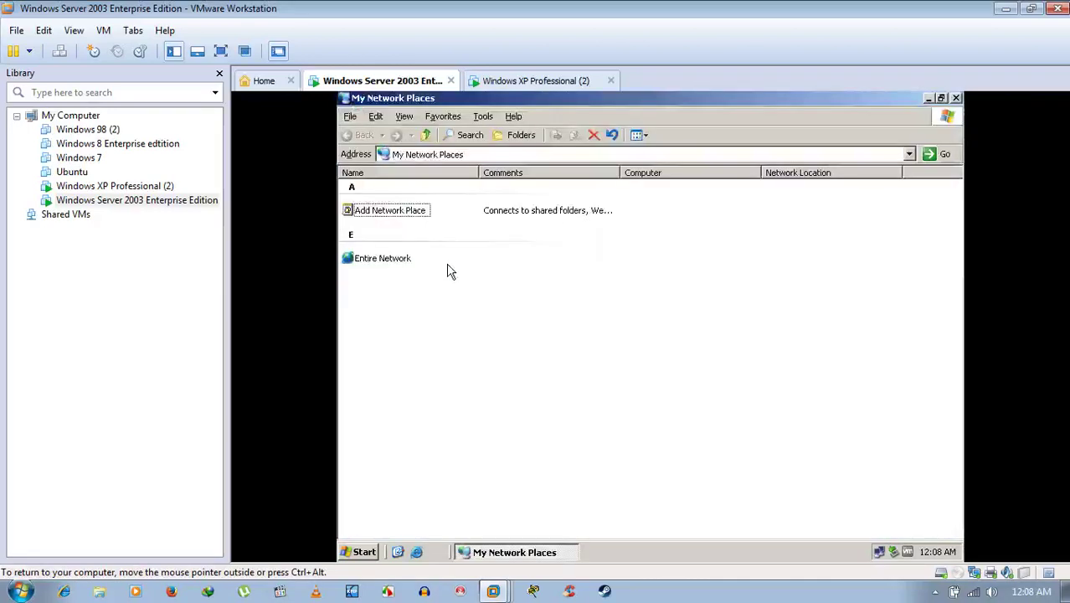
pyautogui.click(402, 263)
pyautogui.press('Return')
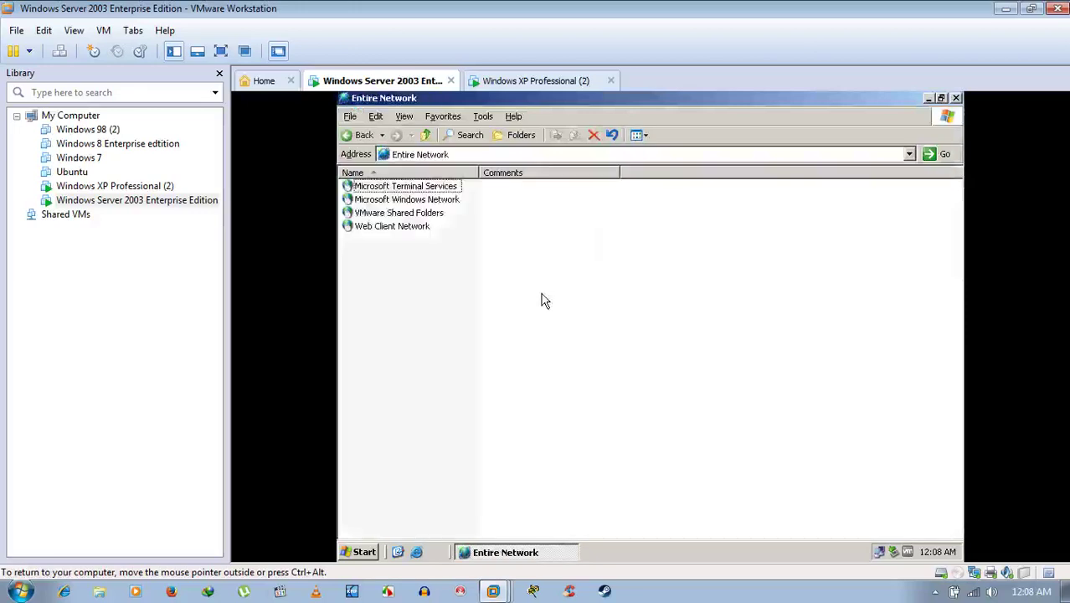
pyautogui.doubleClick(444, 199)
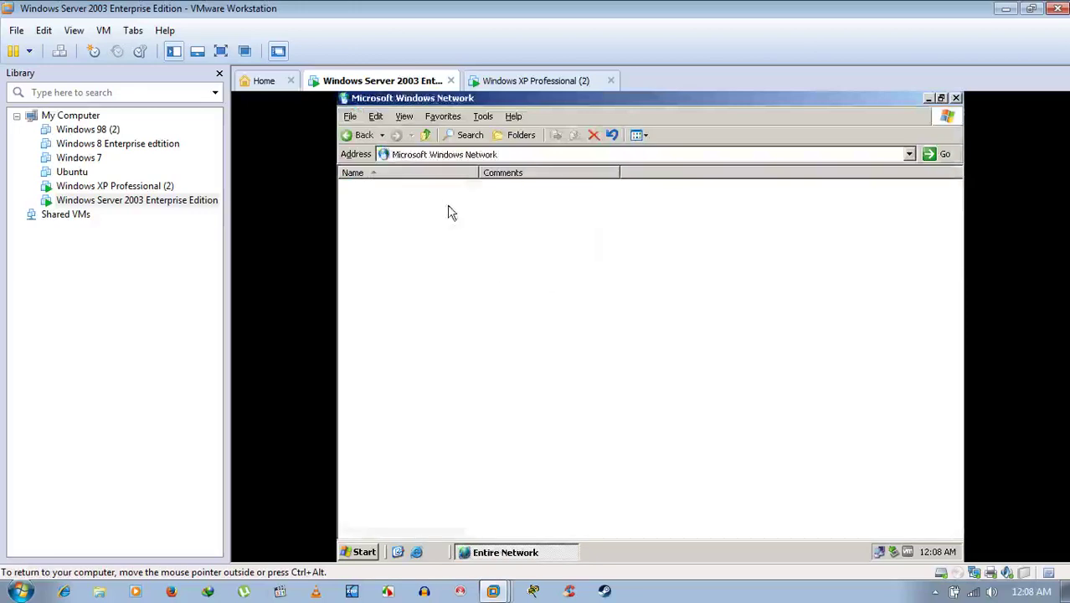
pyautogui.doubleClick(371, 191)
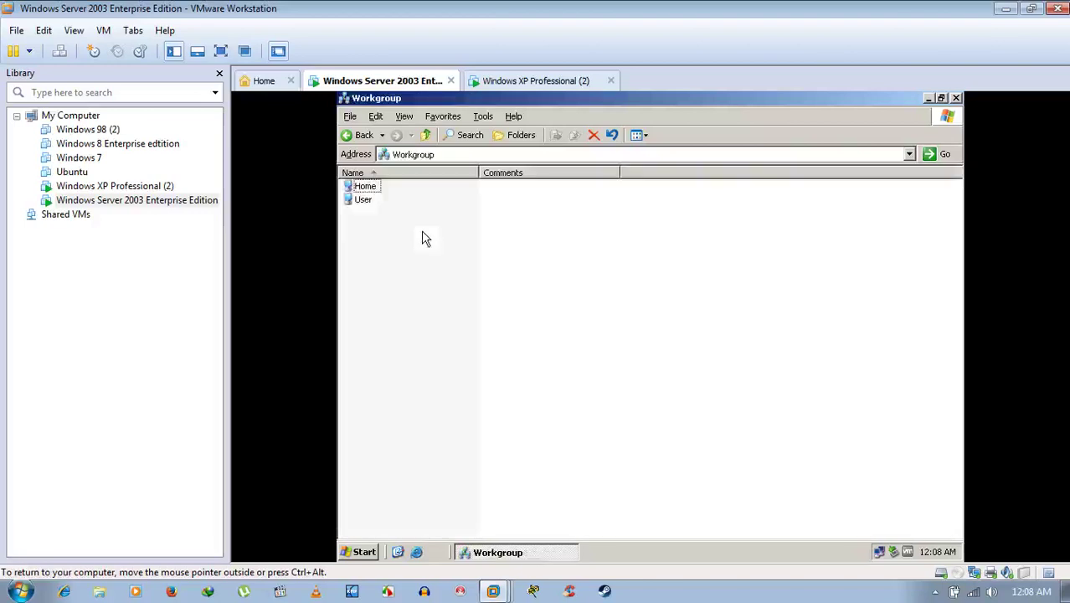
# Try opening the Home computer twice, dismissing the not-accessible and network-path-not-found errors.
pyautogui.doubleClick(362, 187)
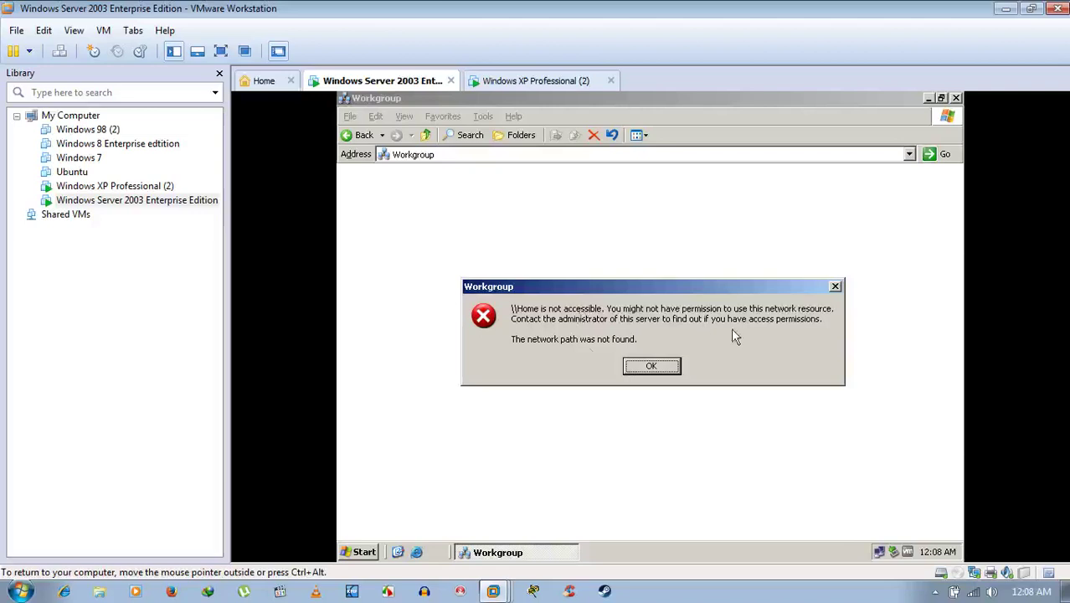
pyautogui.click(651, 366)
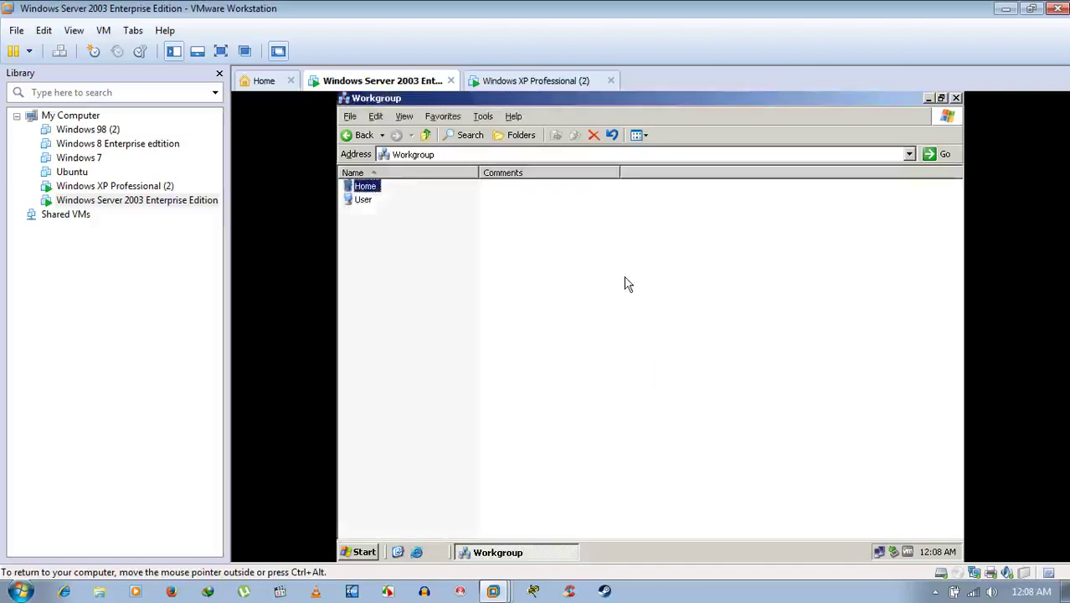
pyautogui.doubleClick(365, 185)
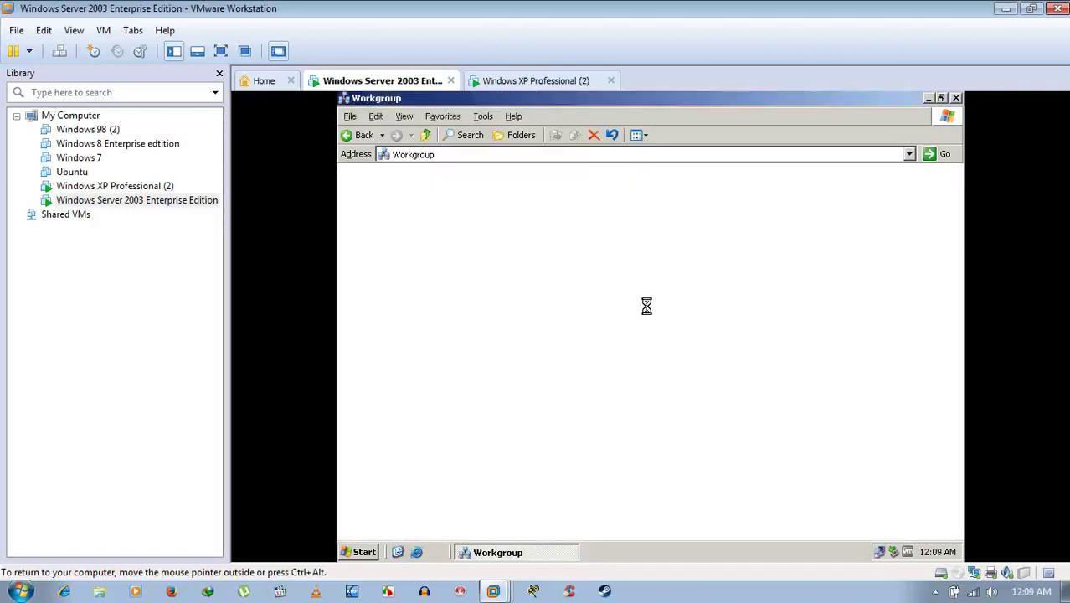
pyautogui.click(663, 371)
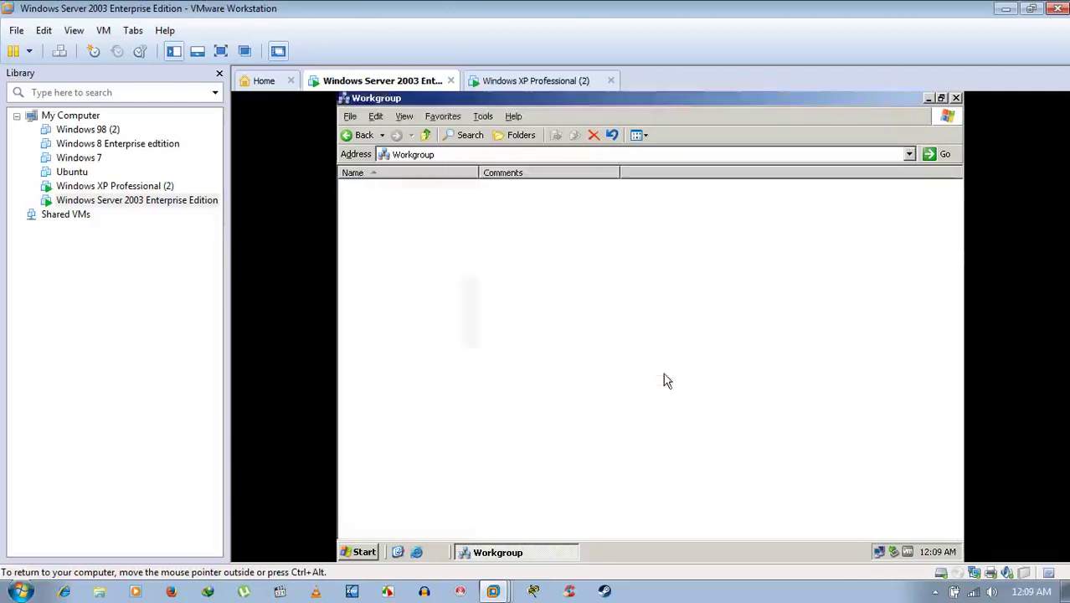
pyautogui.click(546, 80)
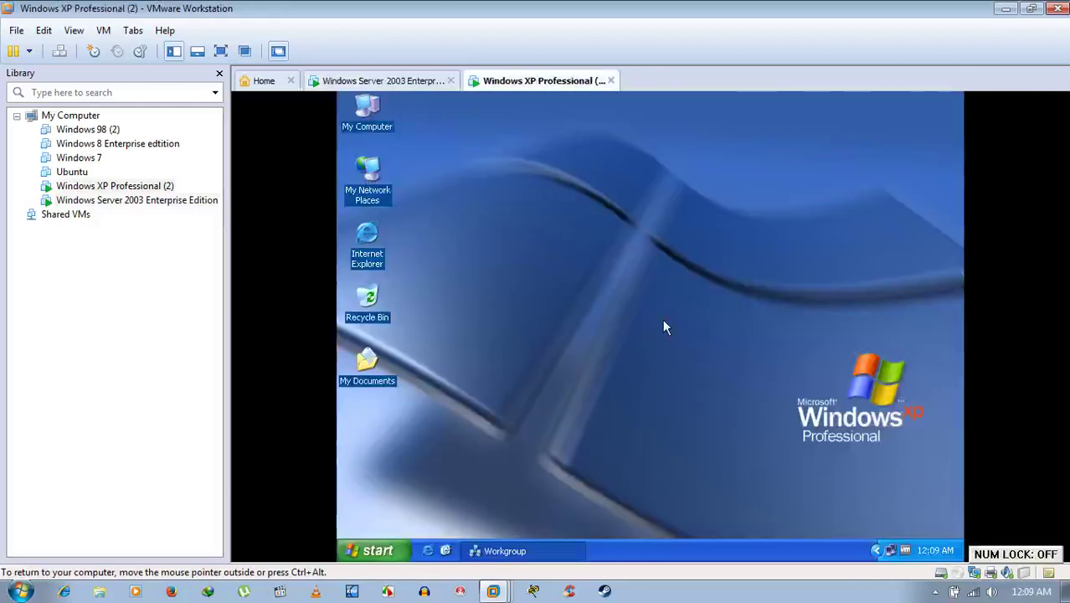
# Restore XP's Workgroup window, view User's shares F and Scheduled Tasks, and return to Workgroup.
pyautogui.click(545, 550)
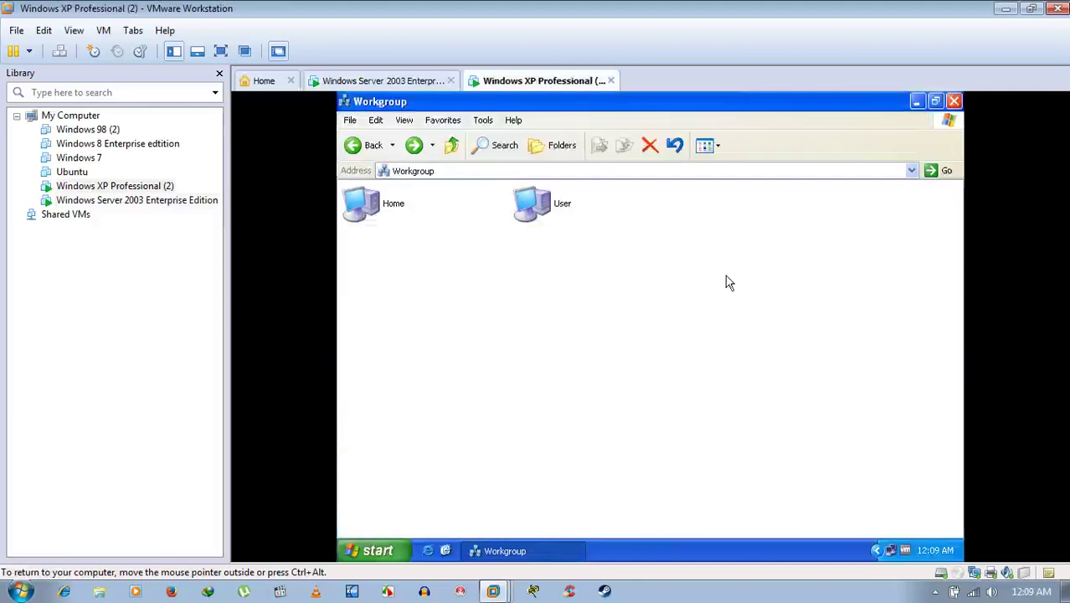
pyautogui.doubleClick(538, 220)
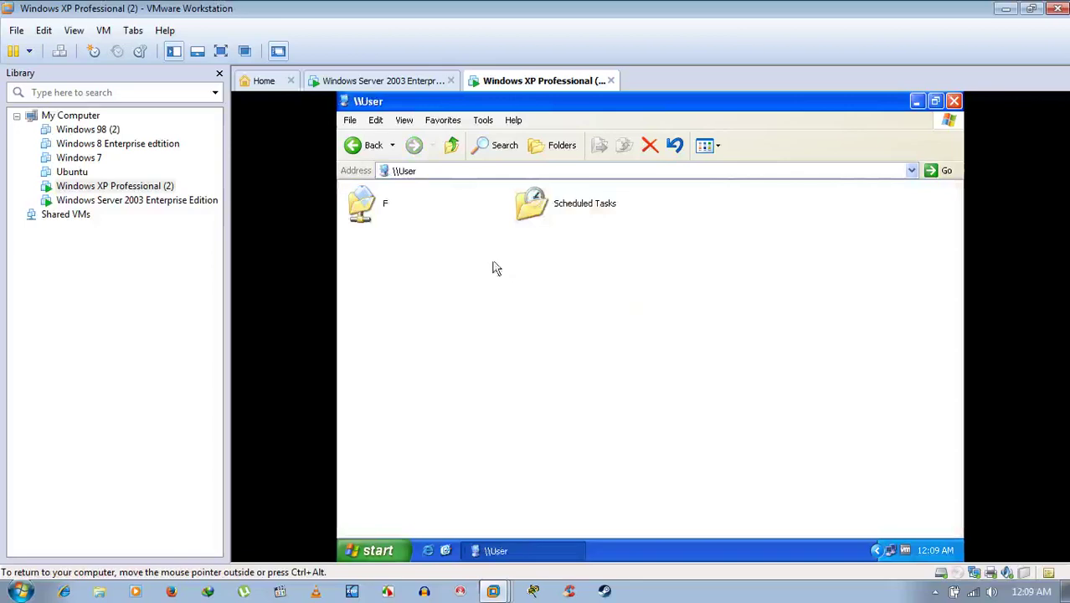
pyautogui.click(365, 153)
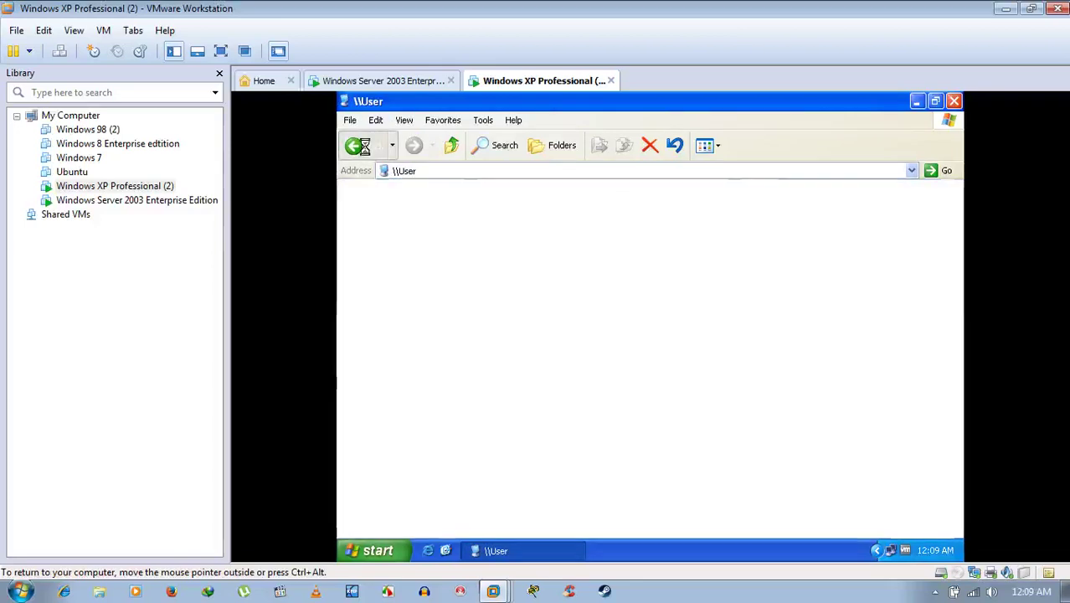
pyautogui.click(628, 332)
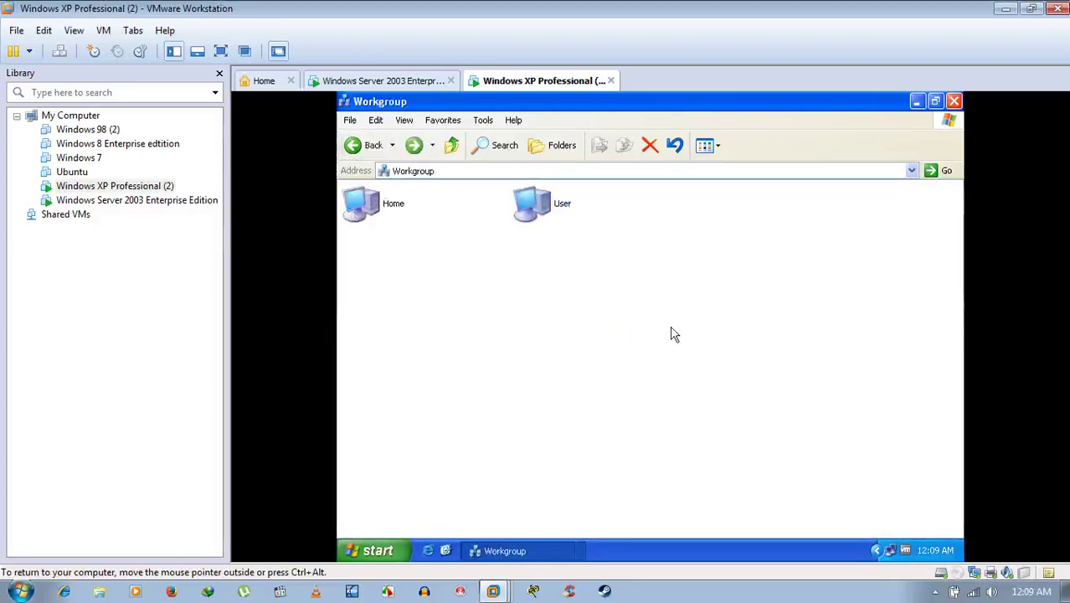
# Allow File and Printer Sharing in the XP guest's firewall exceptions, then switch to Server 2003.
pyautogui.click(917, 102)
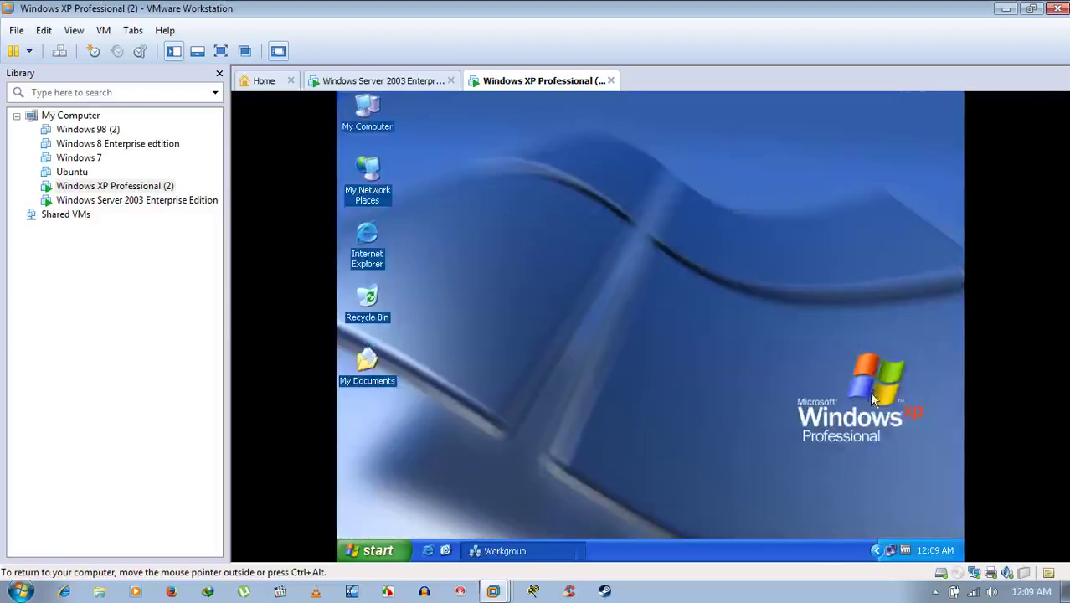
pyautogui.rightClick(889, 549)
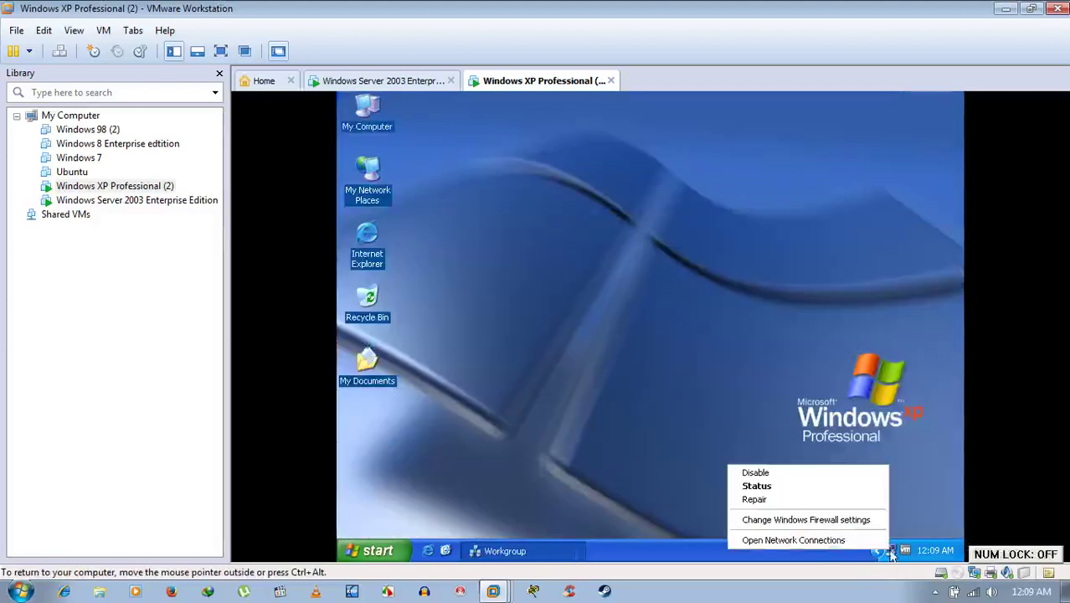
pyautogui.click(835, 519)
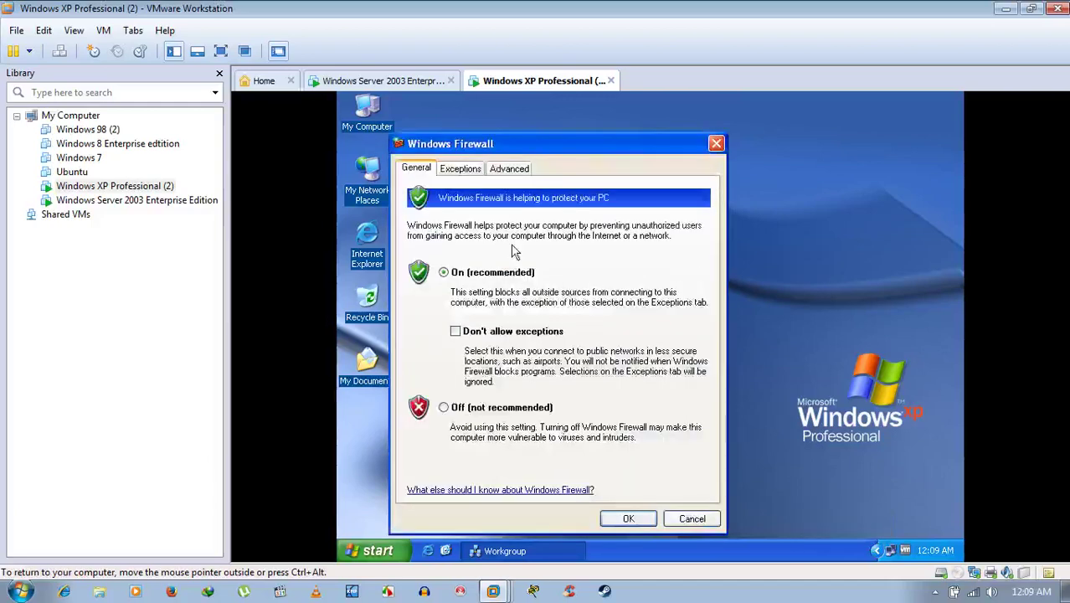
pyautogui.click(462, 170)
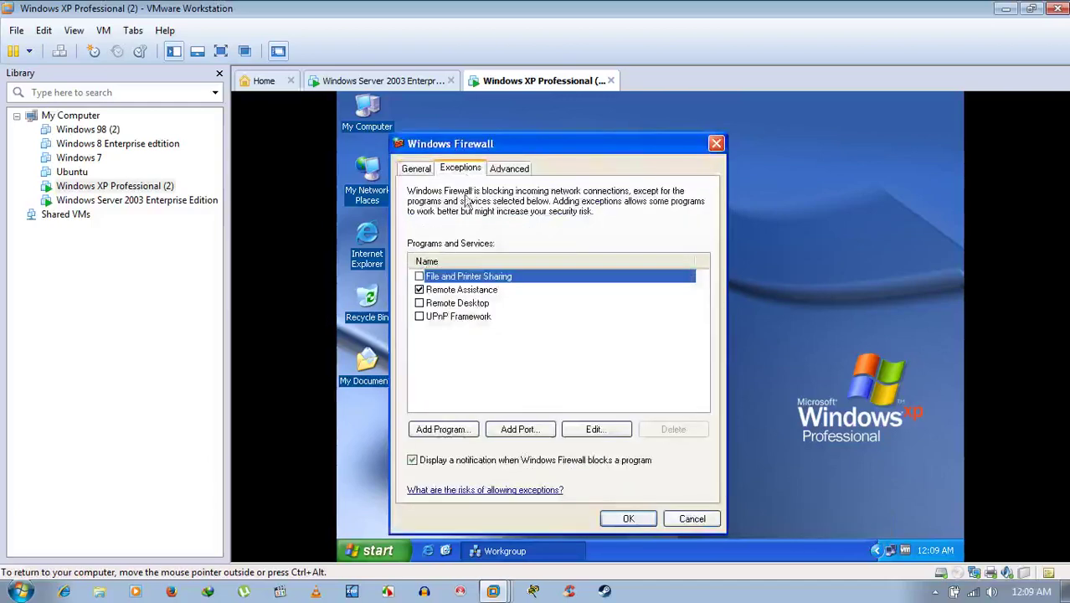
pyautogui.click(419, 277)
pyautogui.click(637, 518)
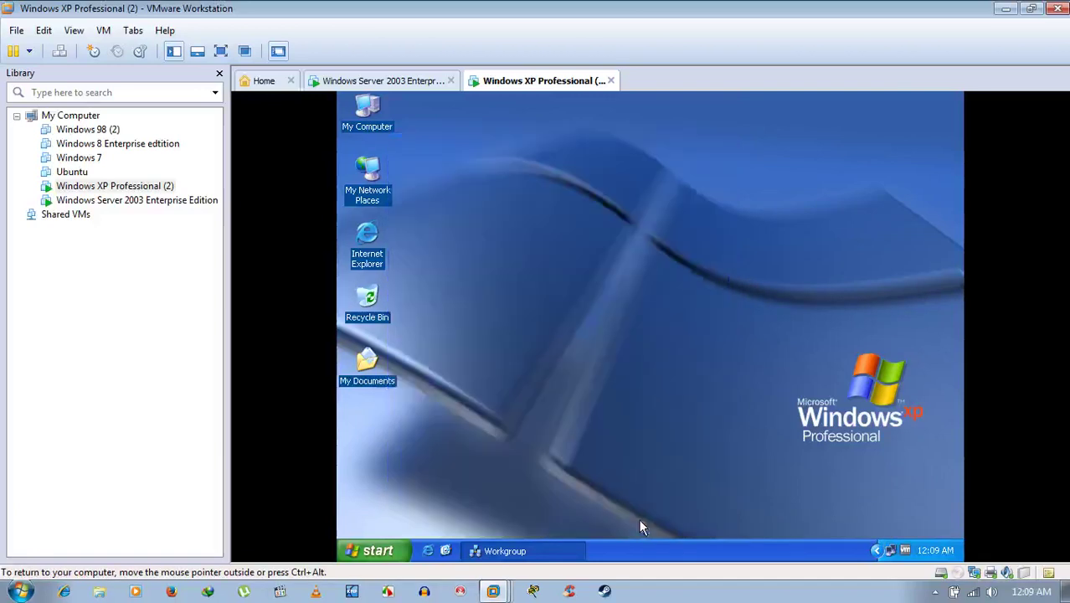
pyautogui.click(392, 80)
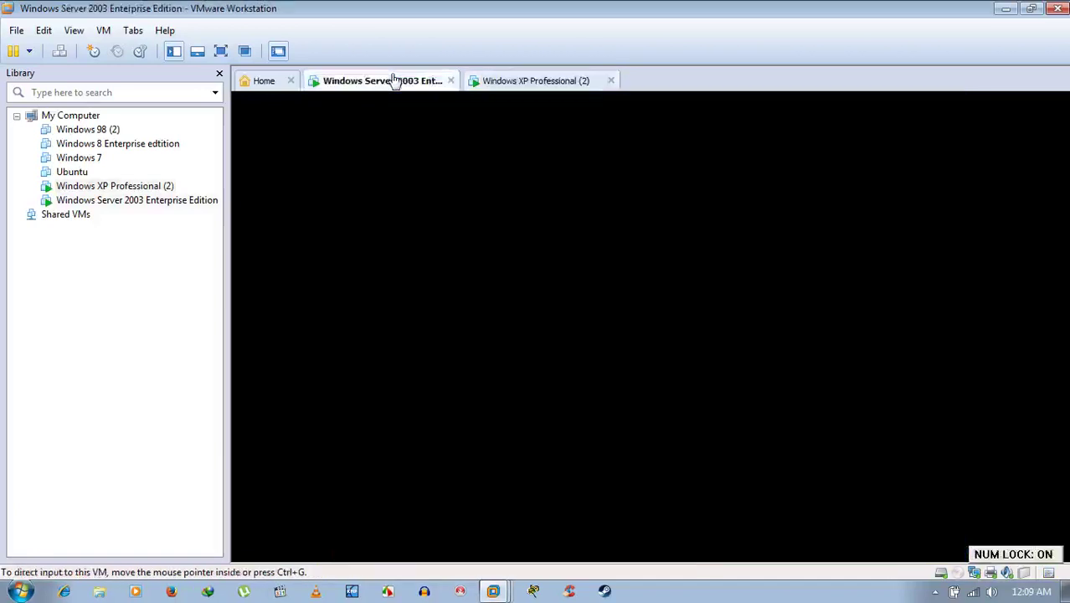
# Open Home's C share from Server 2003, back out to Workgroup, and return to the XP VM.
pyautogui.click(406, 230)
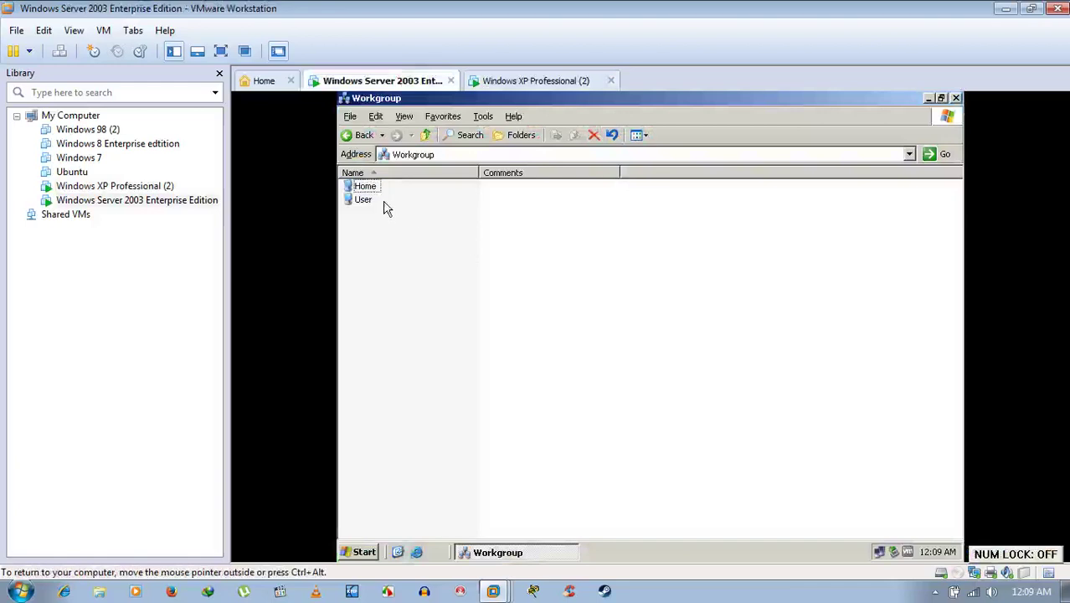
pyautogui.doubleClick(366, 186)
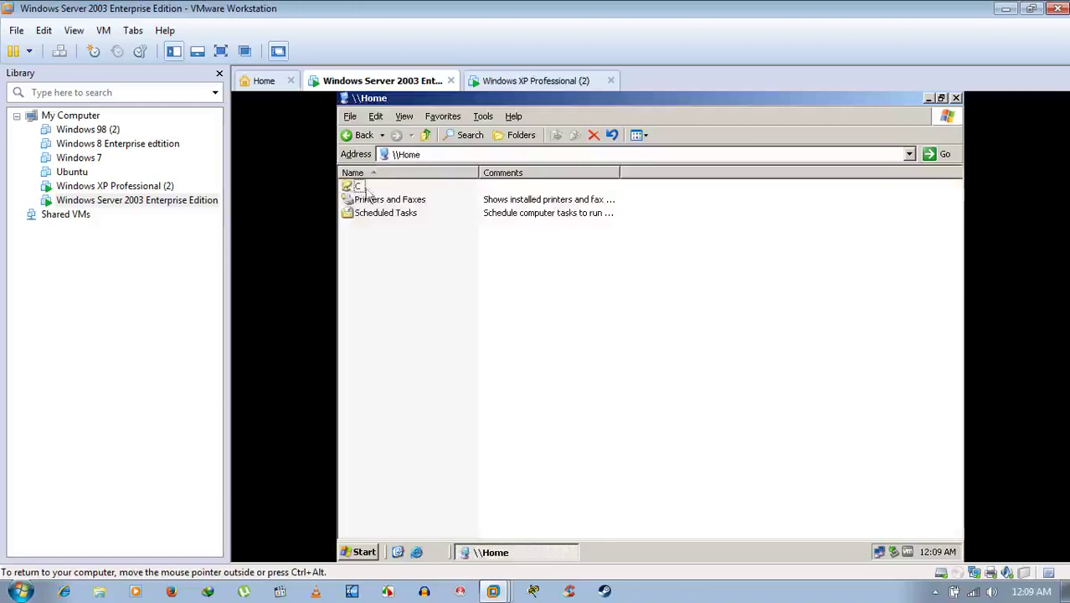
pyautogui.doubleClick(352, 186)
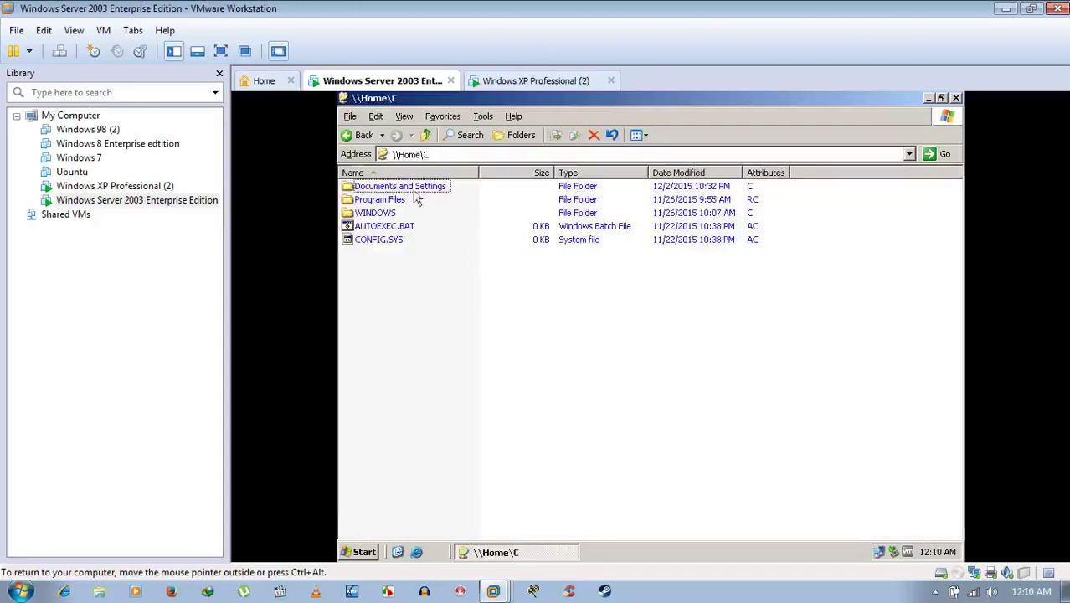
pyautogui.click(347, 135)
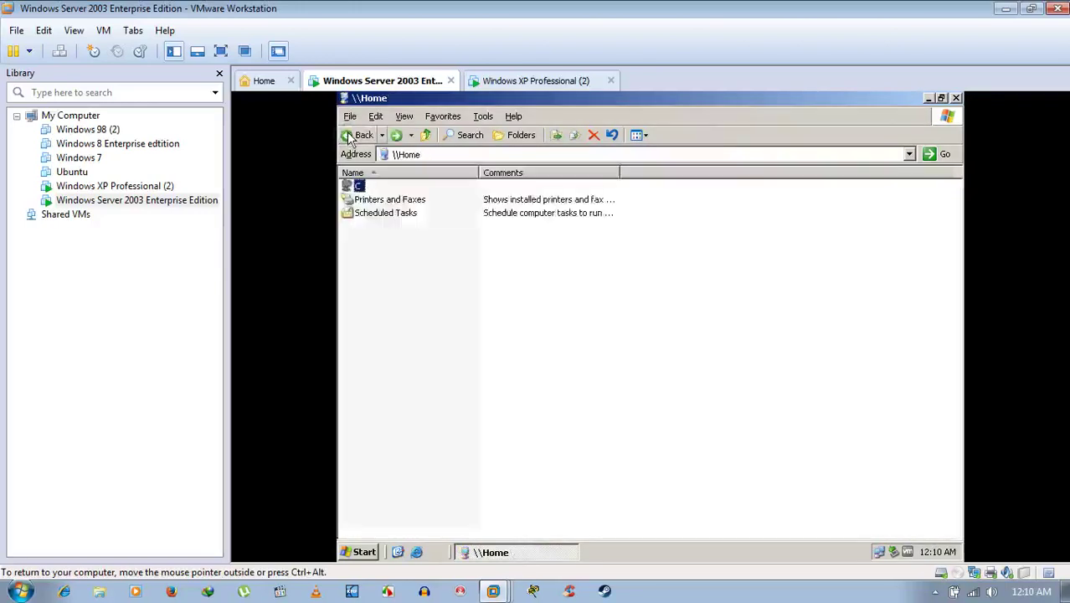
pyautogui.click(347, 135)
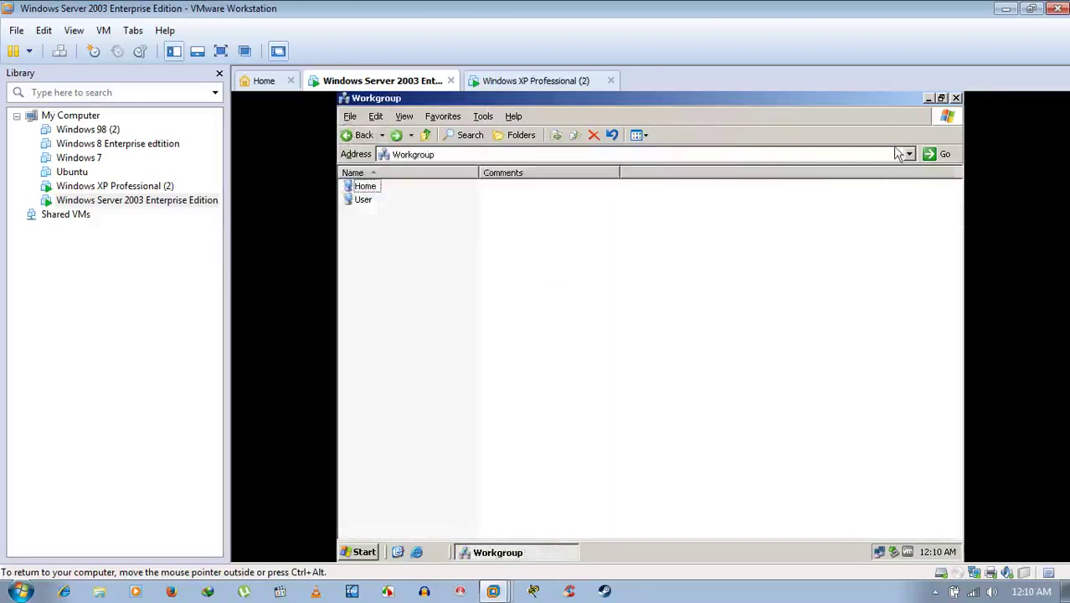
pyautogui.click(927, 98)
pyautogui.click(526, 83)
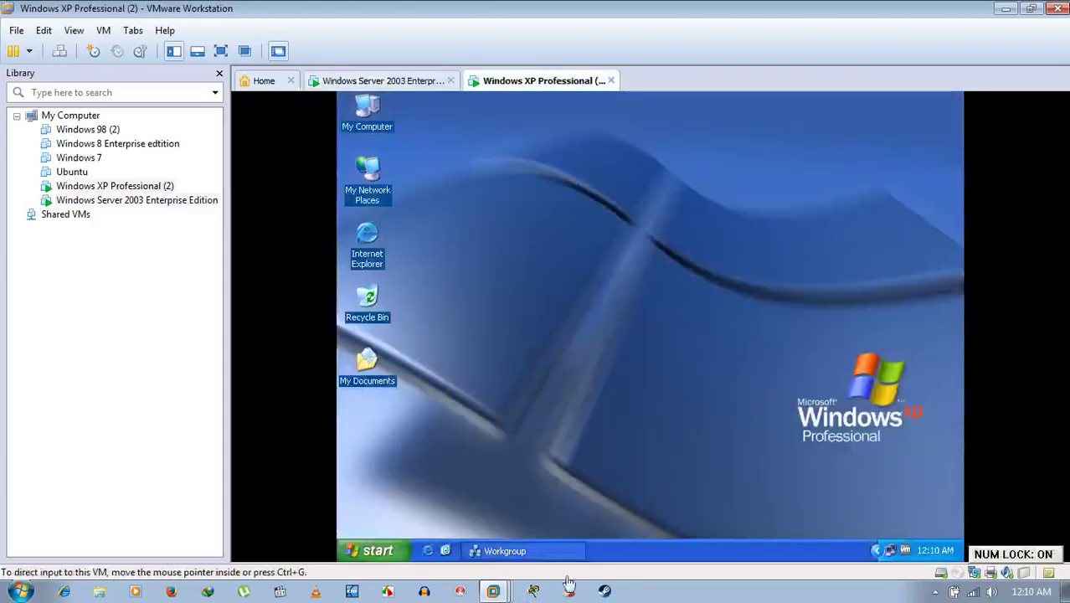
# Uncheck File and Printer Sharing in the XP firewall's Exceptions list and apply it.
pyautogui.click(545, 551)
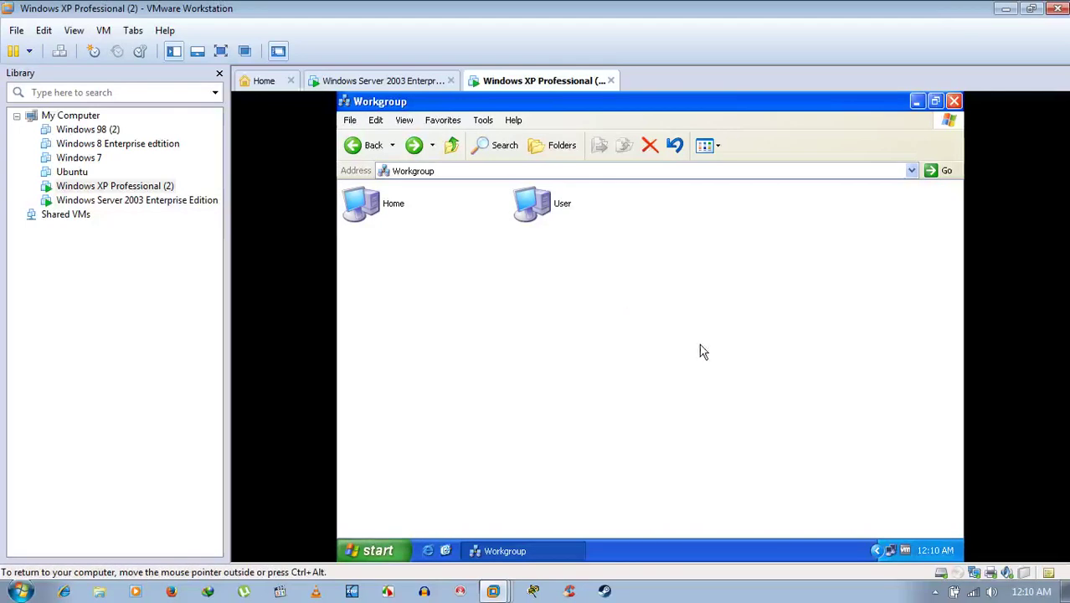
pyautogui.click(569, 551)
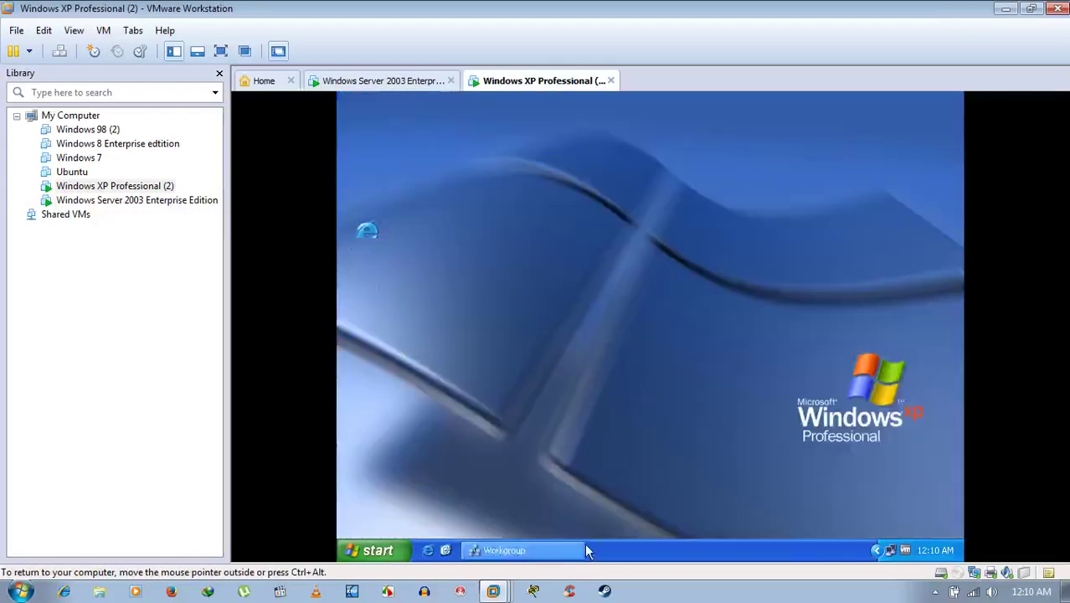
pyautogui.rightClick(889, 552)
pyautogui.click(862, 515)
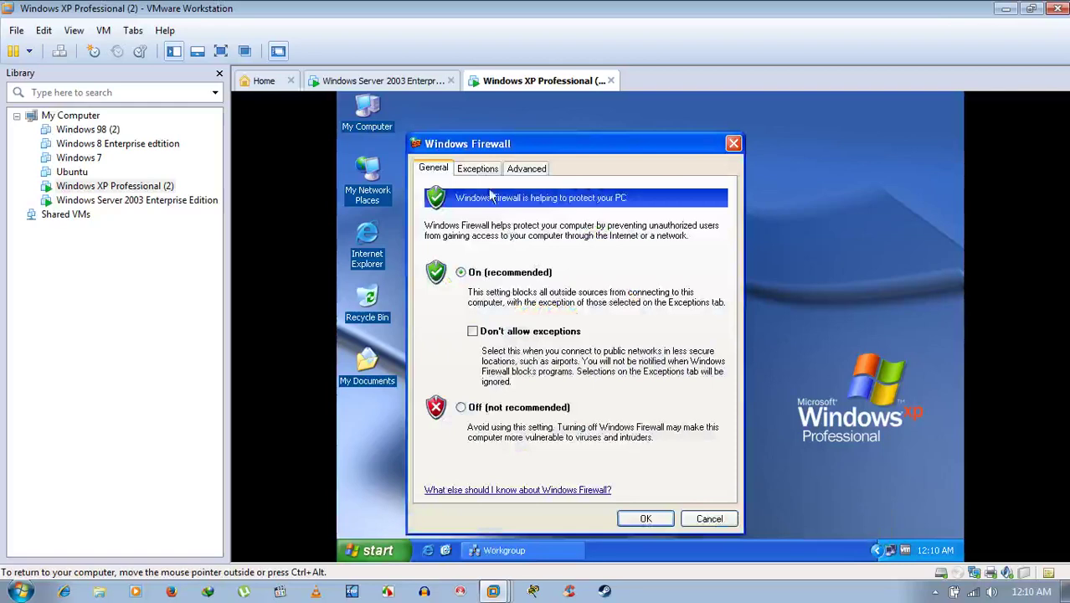
pyautogui.click(478, 168)
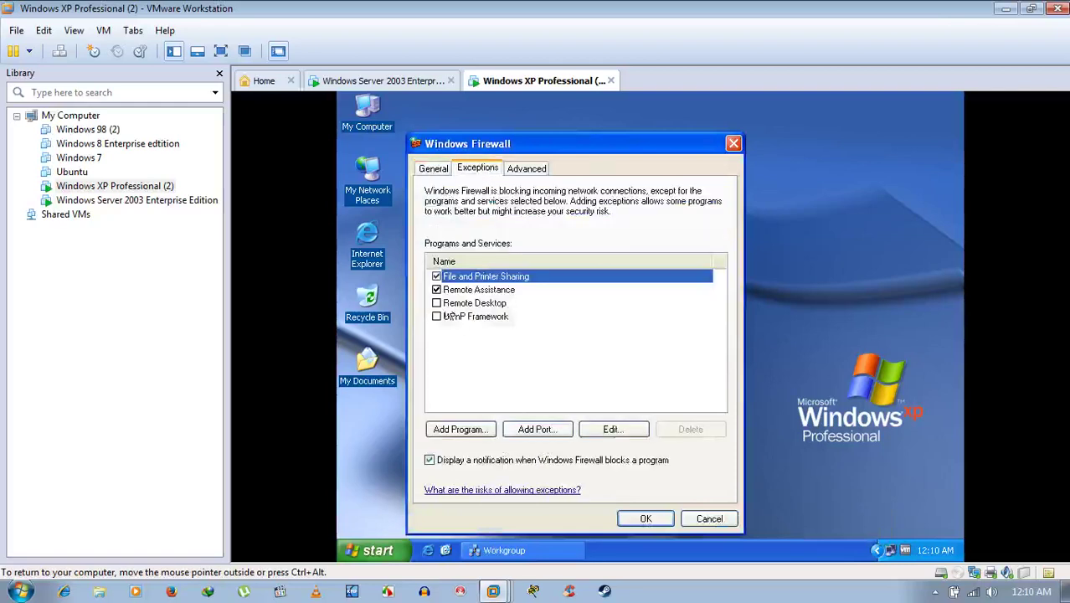
pyautogui.click(435, 277)
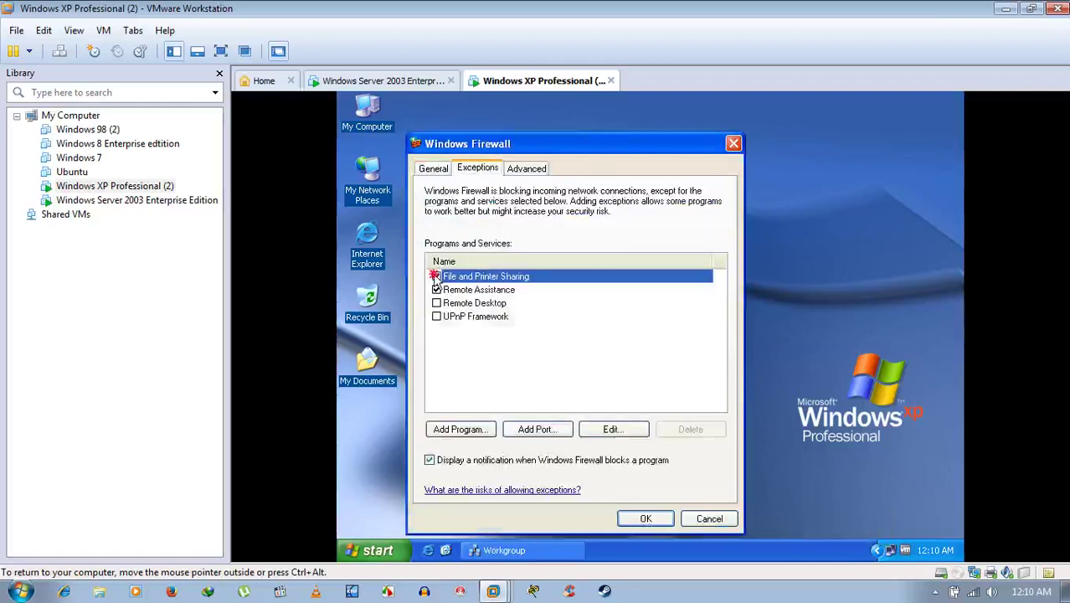
pyautogui.click(643, 516)
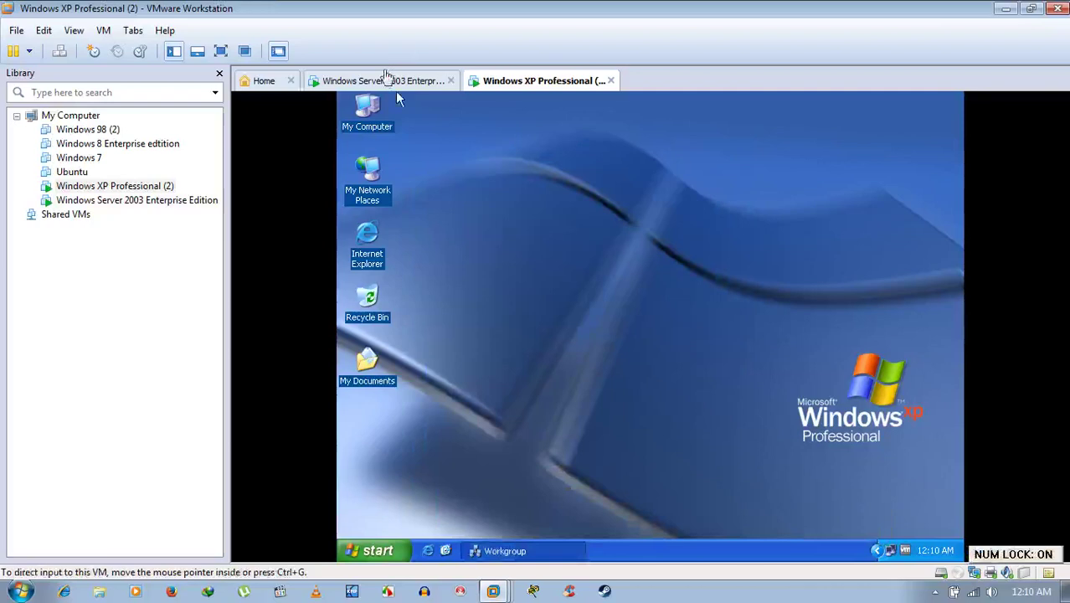
# On Server 2003, try opening Home from the Workgroup and dismiss the network path not found error.
pyautogui.click(386, 77)
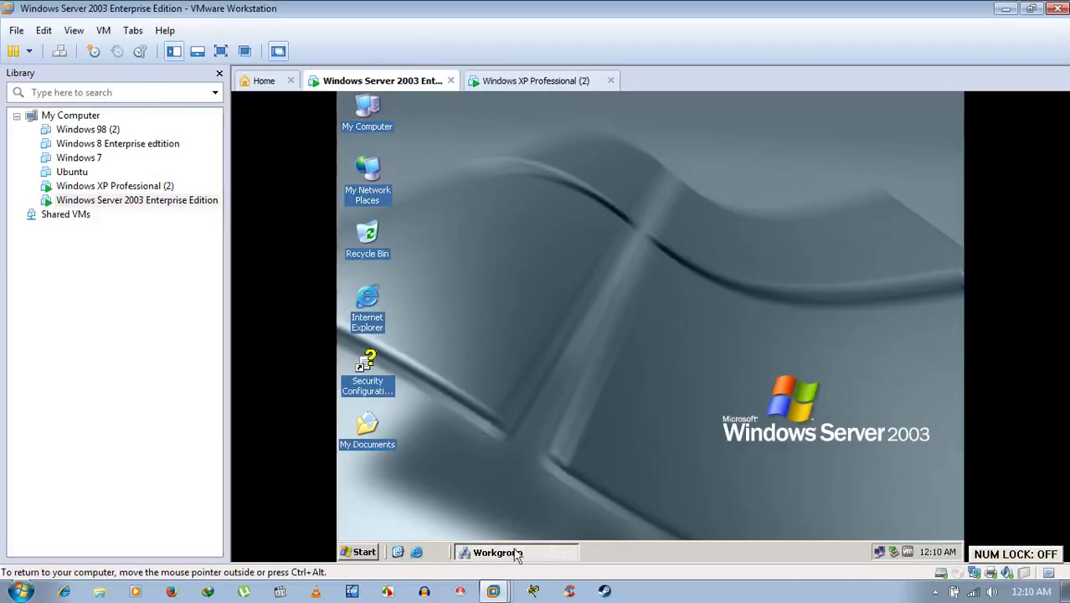
pyautogui.click(516, 554)
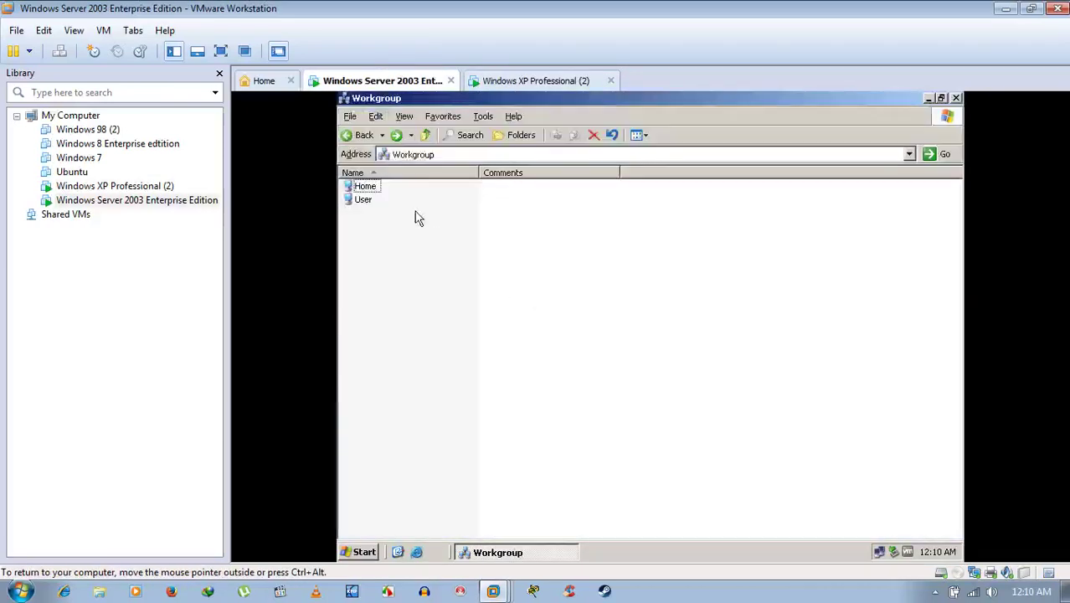
pyautogui.doubleClick(373, 189)
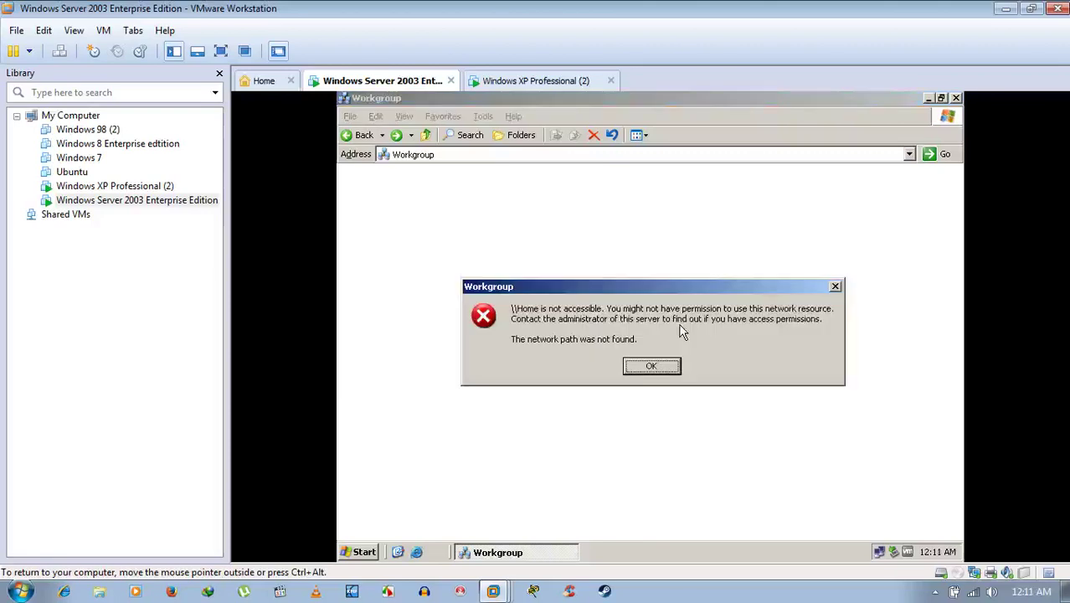
pyautogui.press('Num_Lock')
pyautogui.press('Num_Lock')
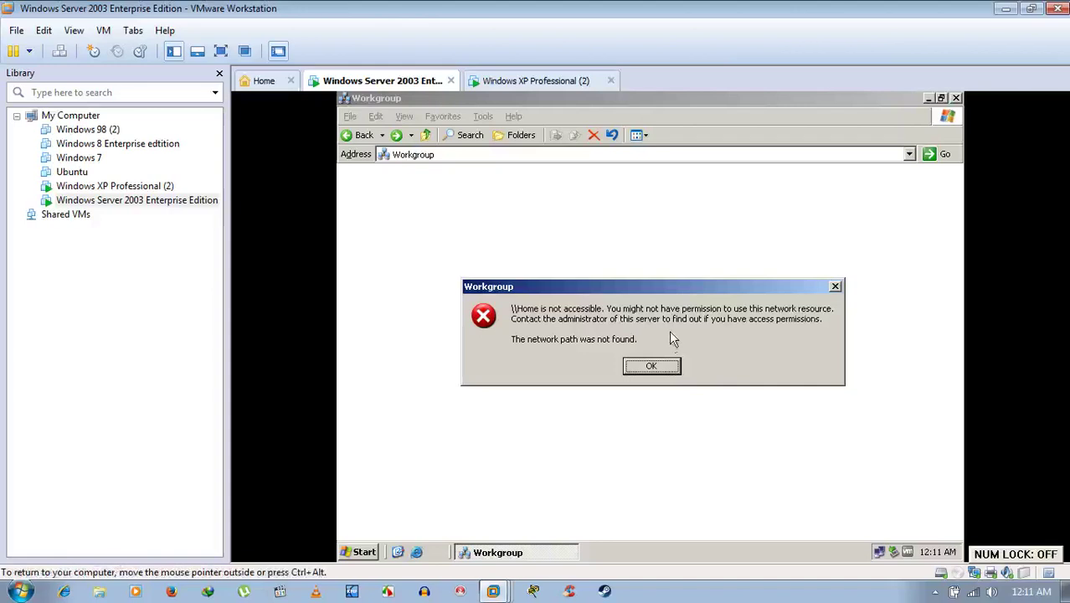
pyautogui.click(665, 371)
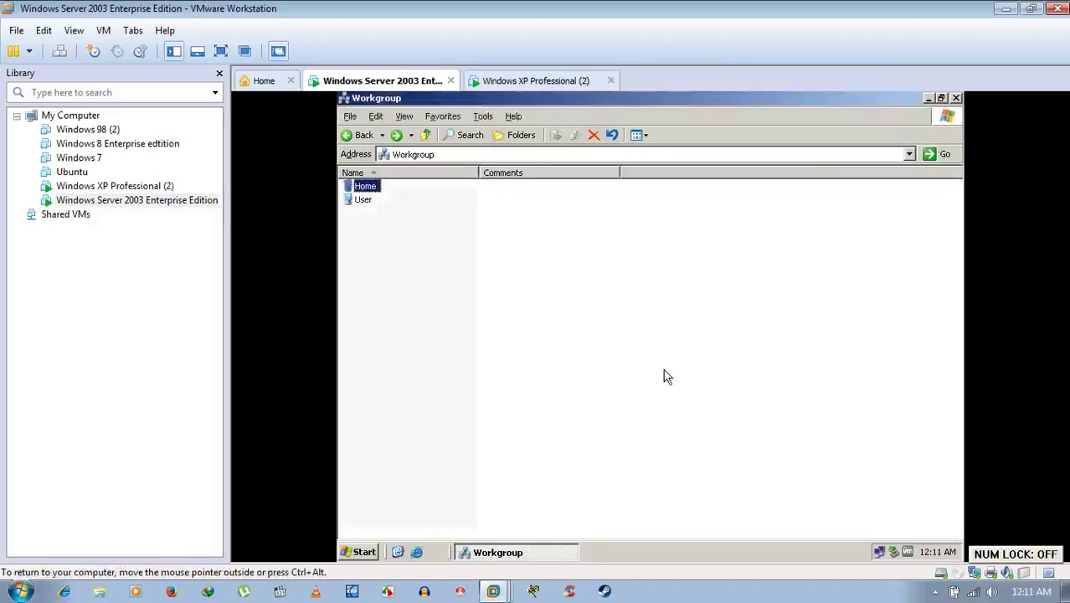
# Back on the XP VM, open Change Windows Firewall settings from the network tray icon.
pyautogui.click(540, 80)
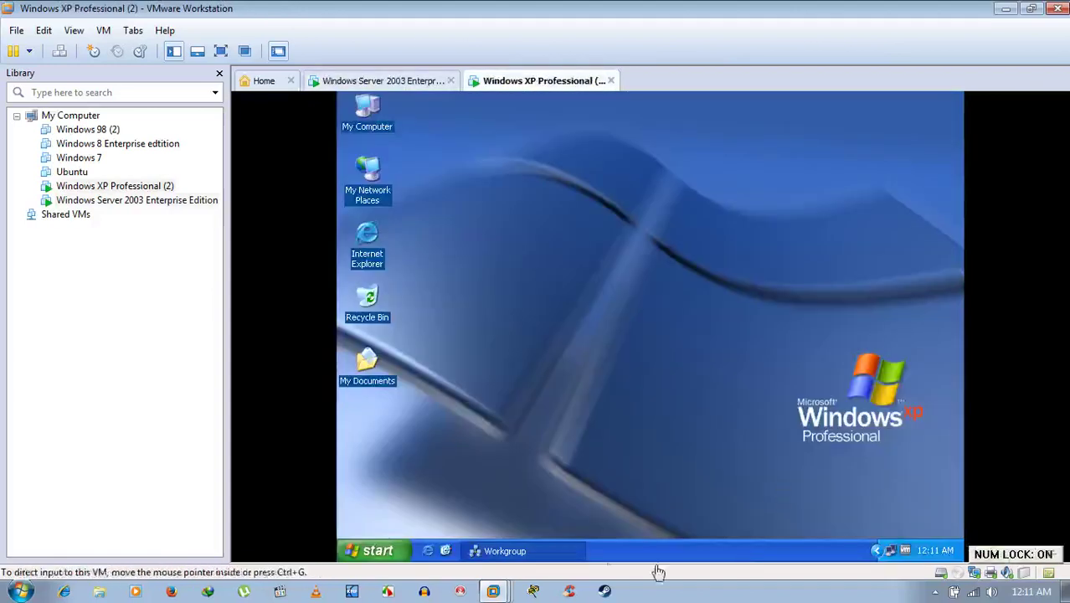
pyautogui.rightClick(889, 549)
pyautogui.click(835, 515)
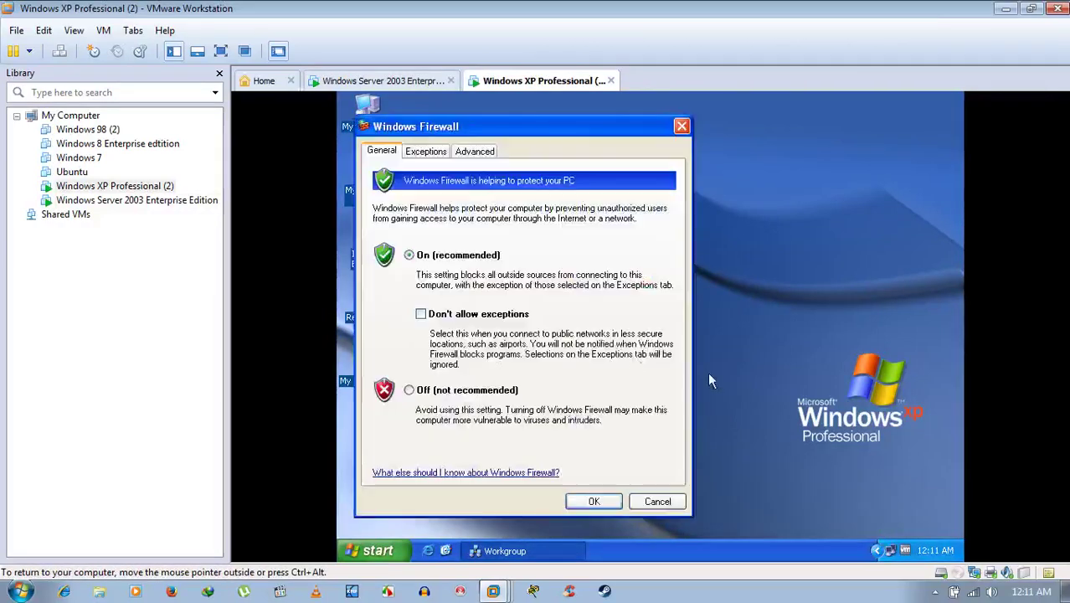
# Set the XP Windows Firewall to Off (not recommended) and apply it.
pyautogui.click(437, 151)
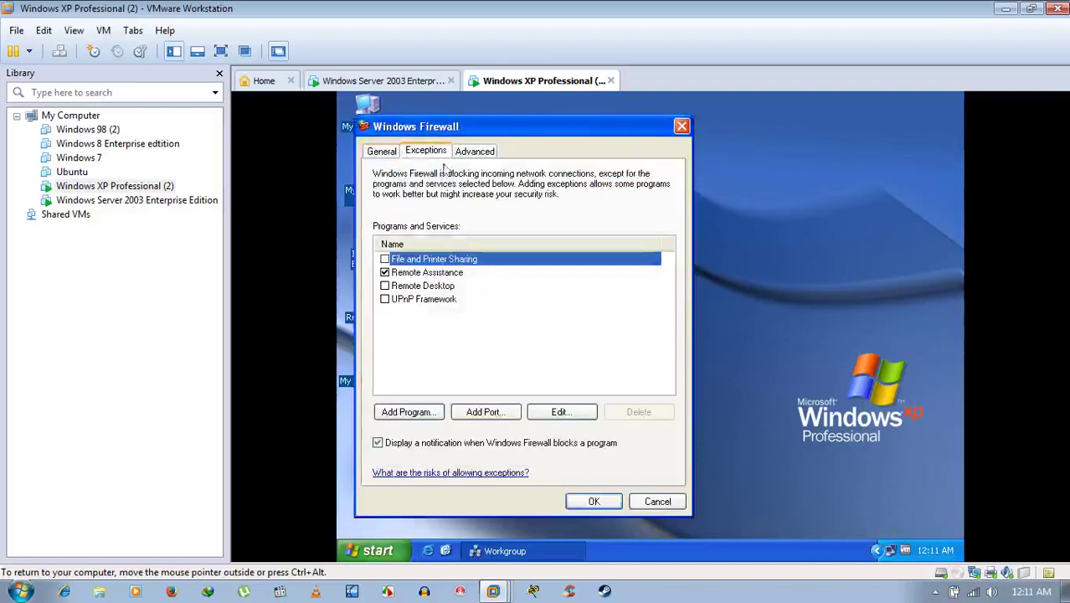
pyautogui.click(384, 258)
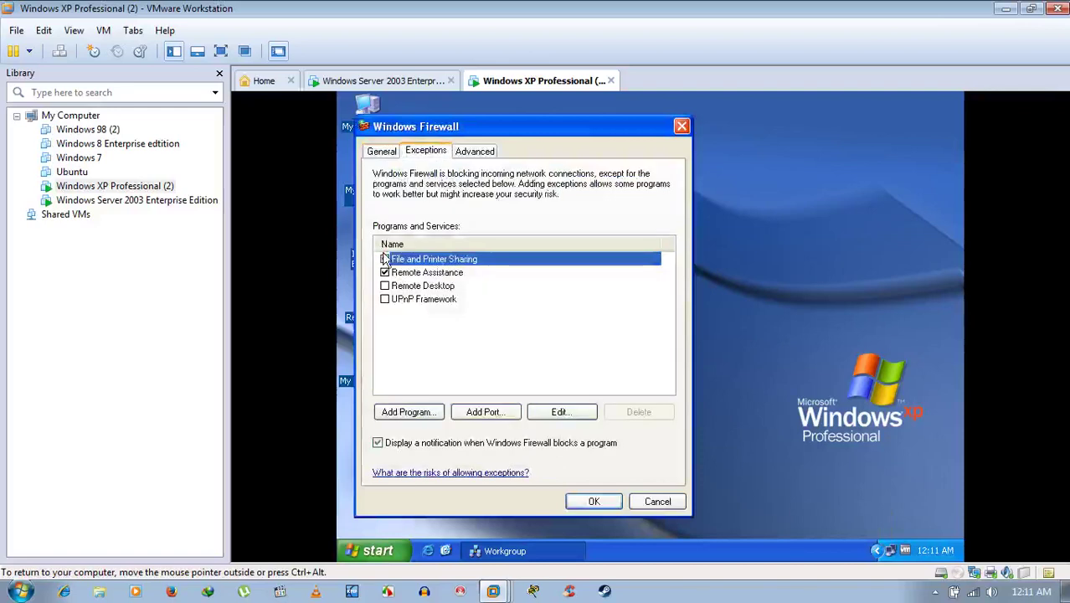
pyautogui.click(390, 152)
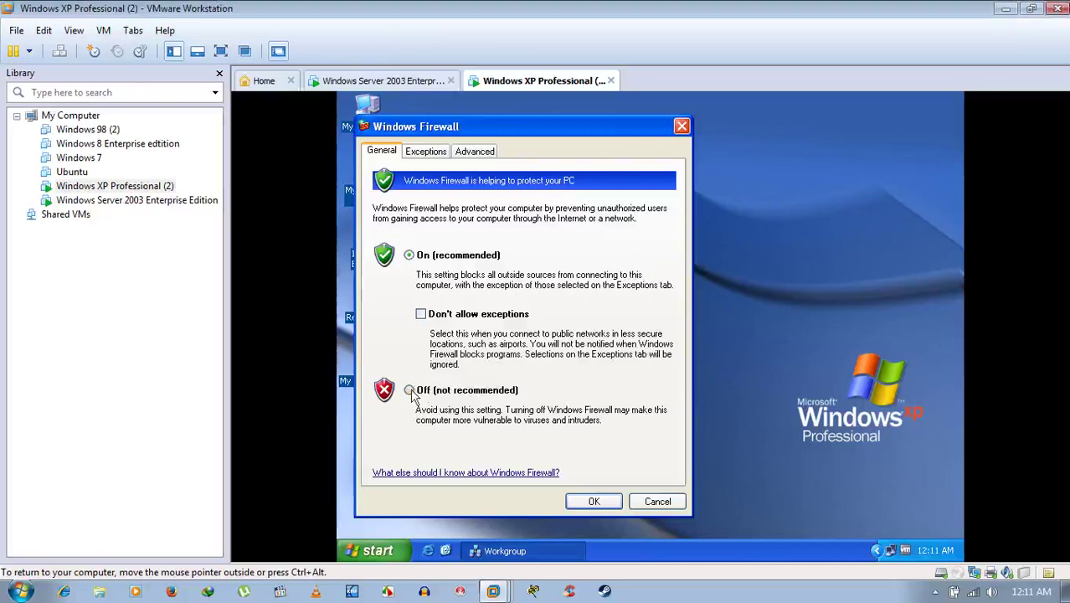
pyautogui.click(409, 390)
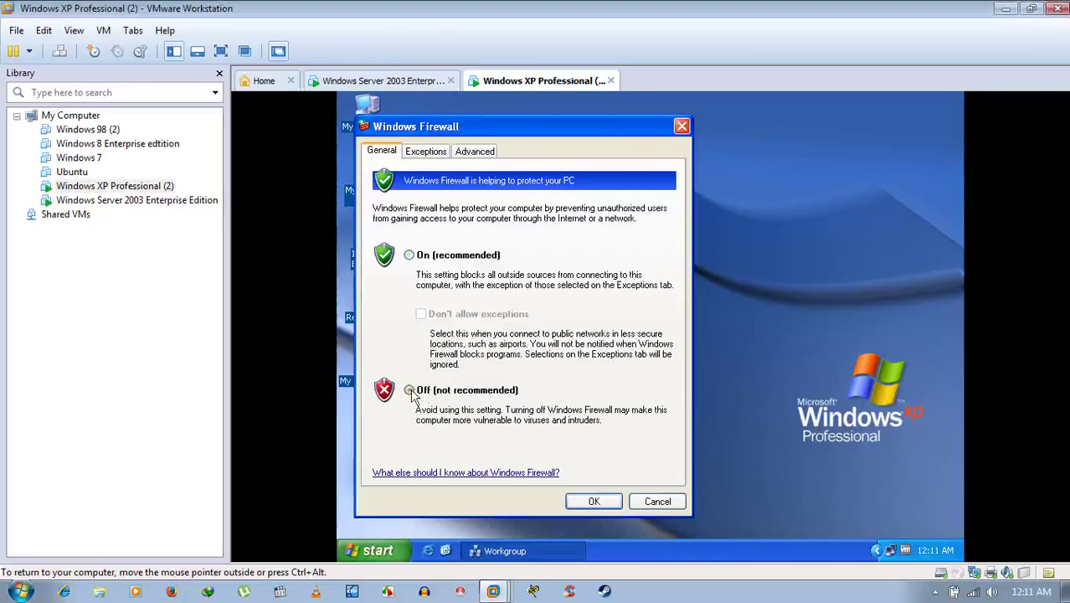
pyautogui.click(591, 503)
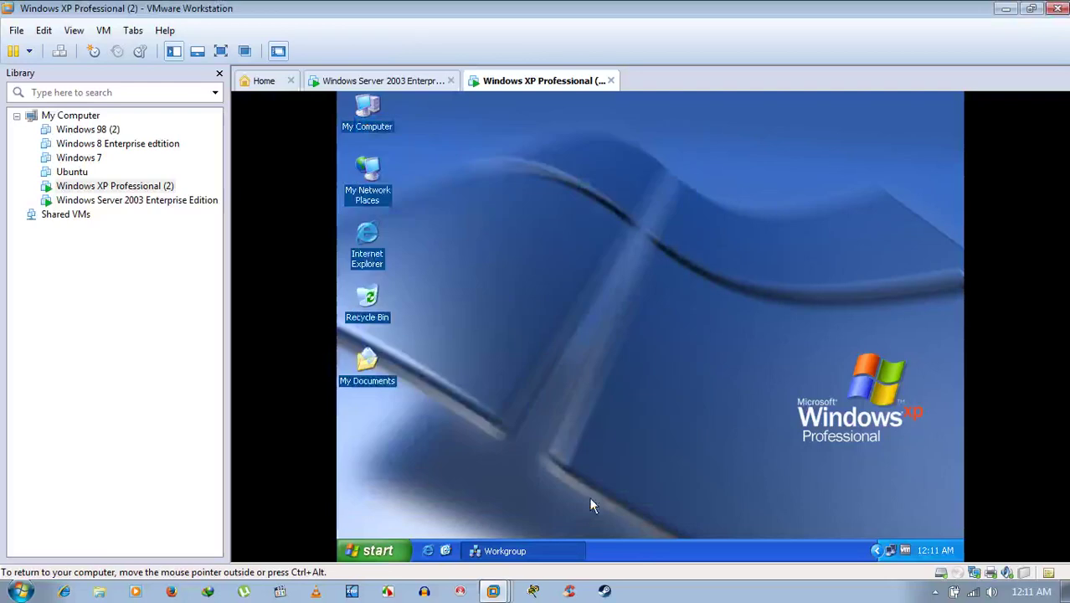
# On Server 2003, open Home's C share, back out to Workgroup, and return to XP.
pyautogui.click(392, 82)
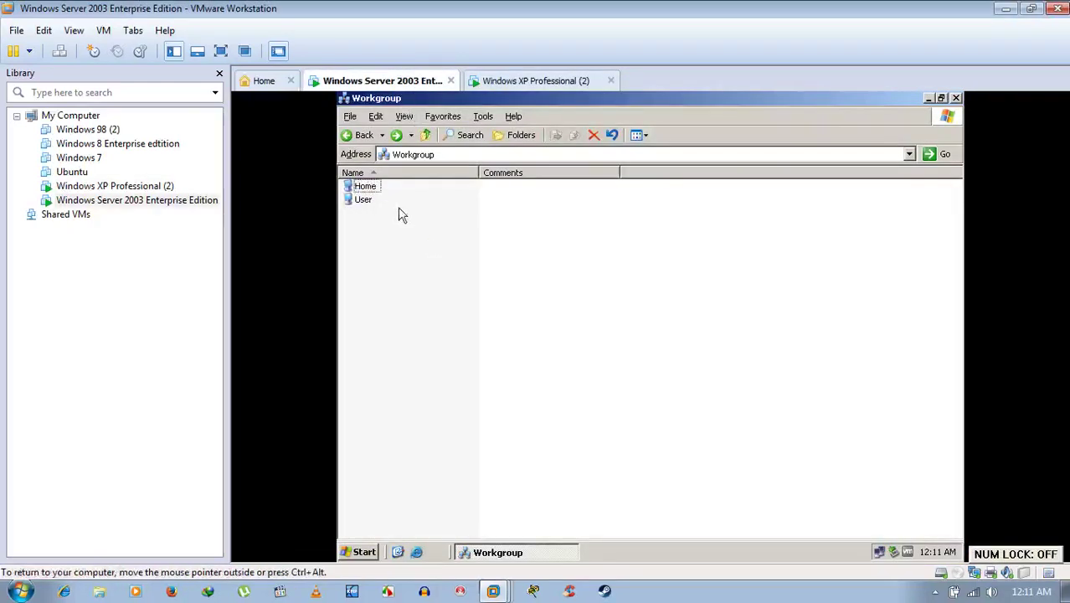
pyautogui.doubleClick(368, 187)
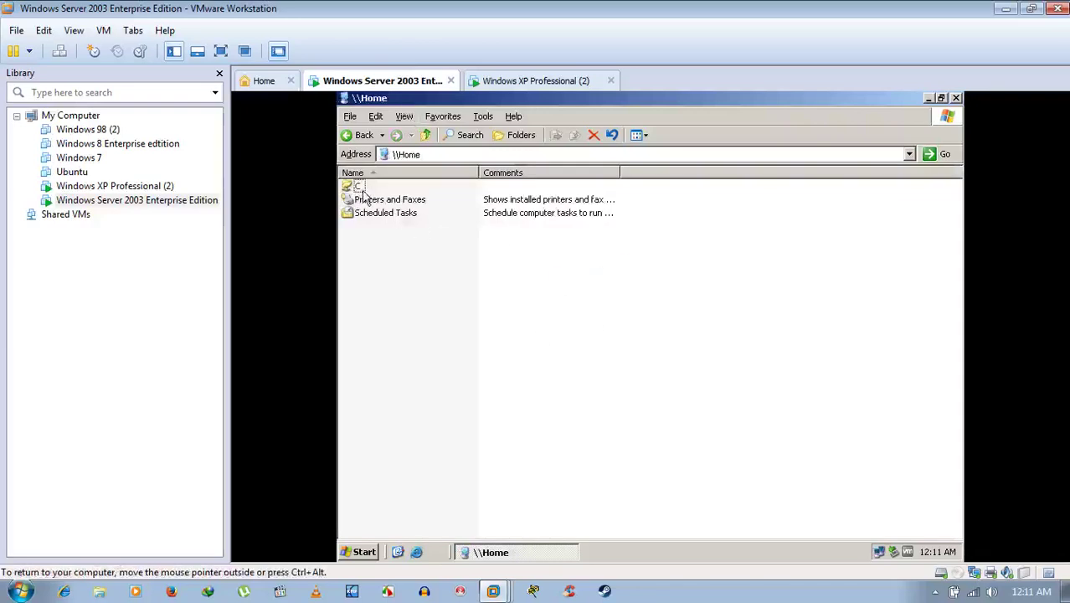
pyautogui.doubleClick(359, 185)
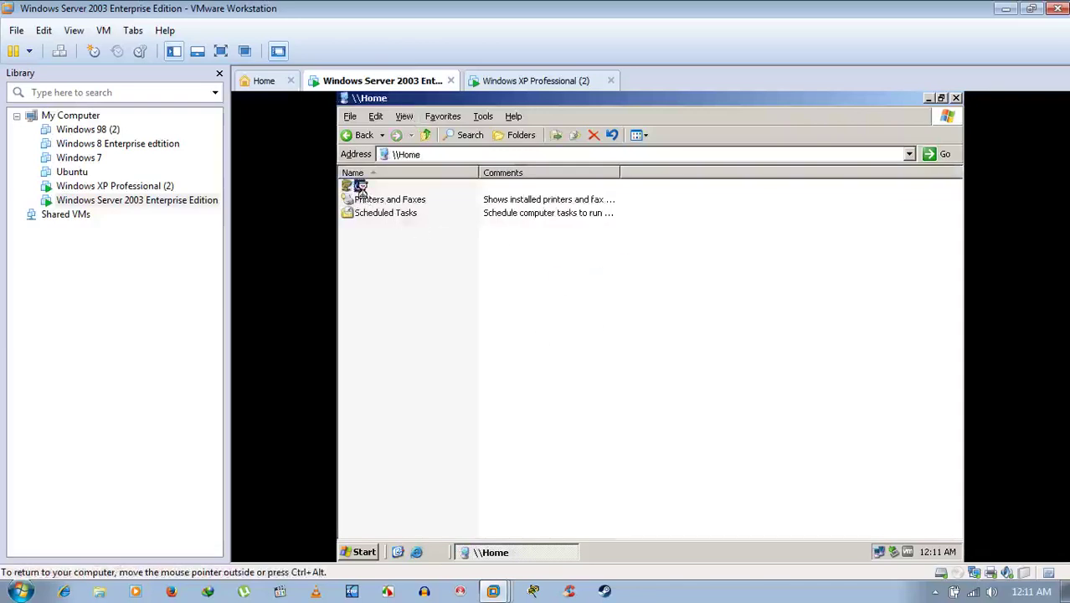
pyautogui.click(351, 137)
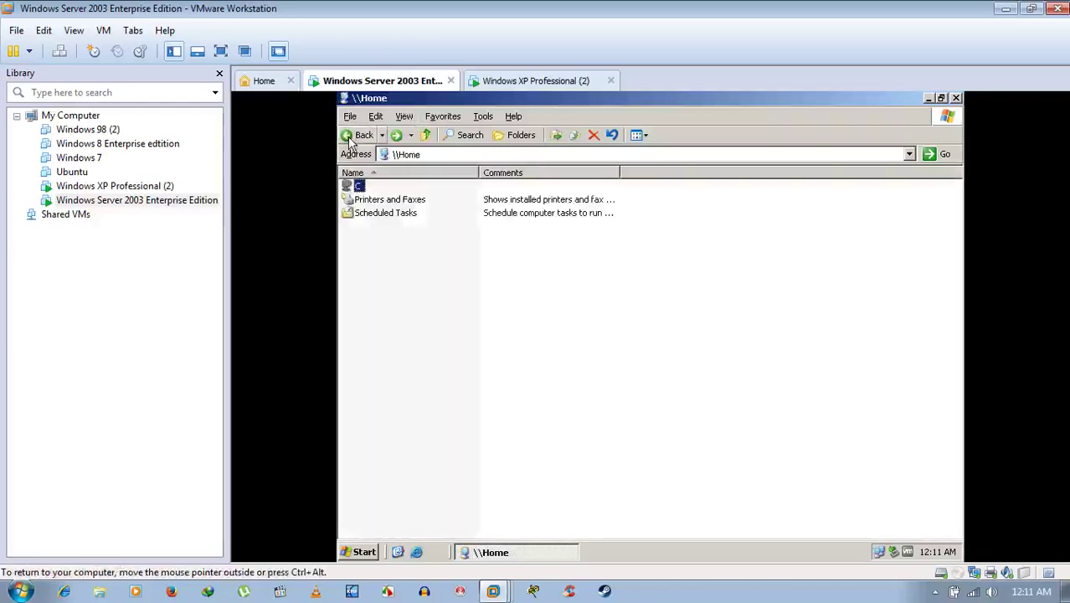
pyautogui.click(351, 136)
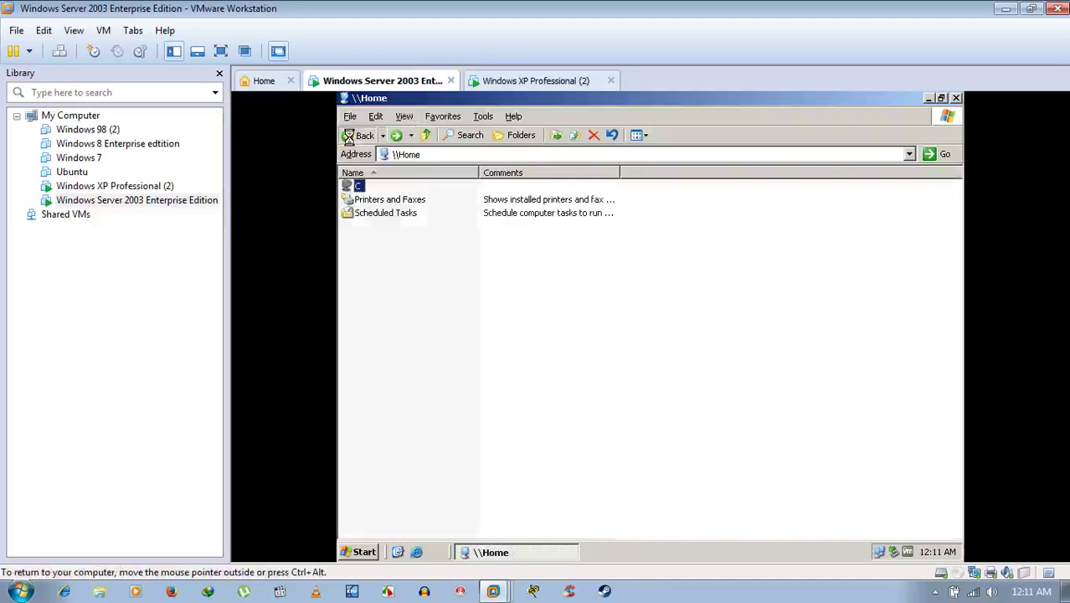
pyautogui.click(536, 81)
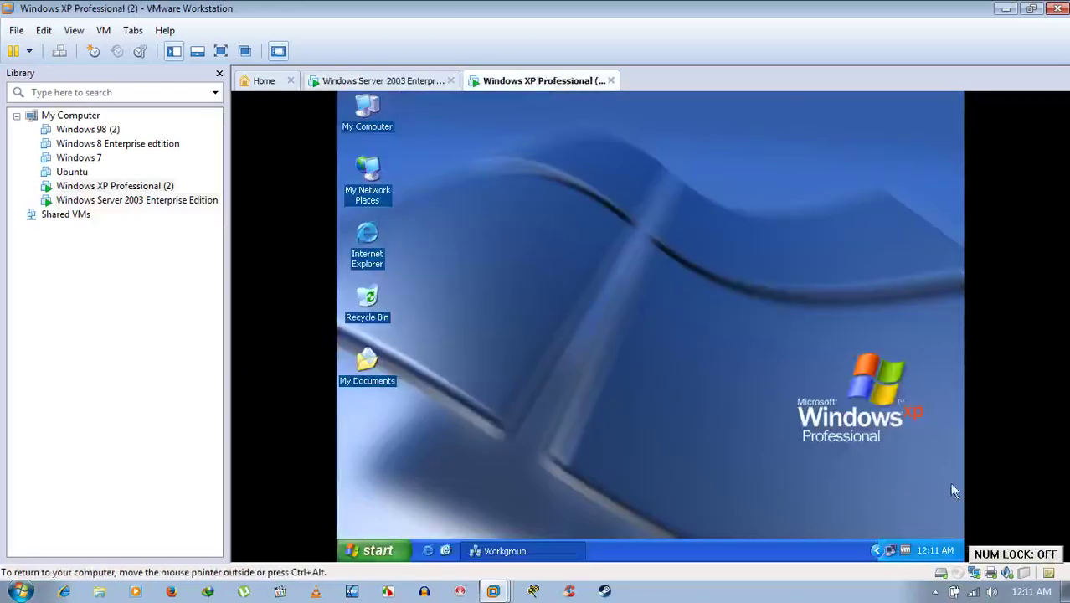
# Set the XP Windows Firewall back to On and apply it.
pyautogui.rightClick(888, 550)
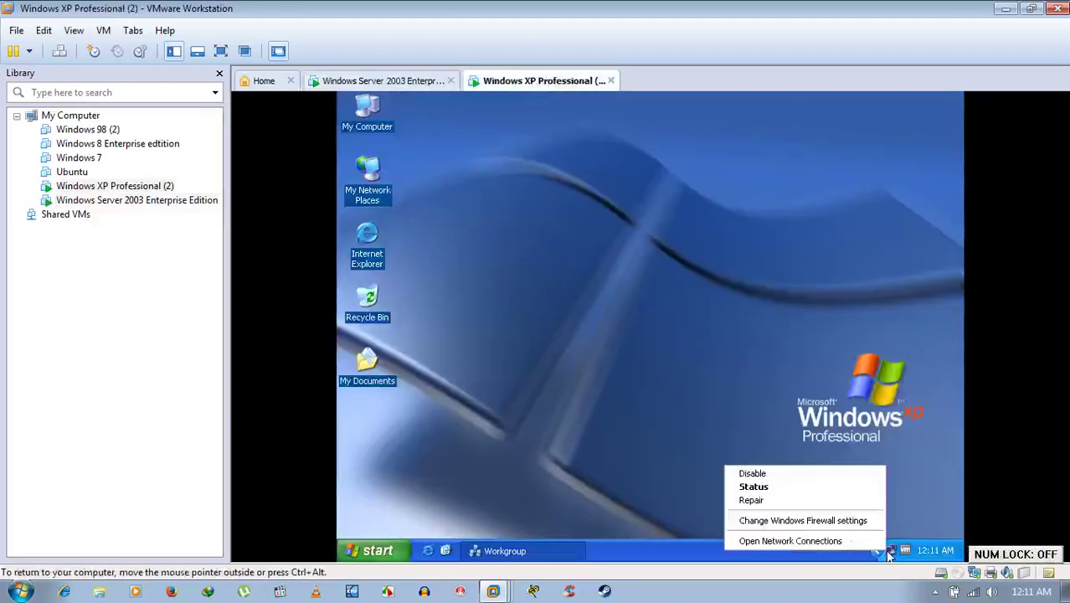
pyautogui.click(808, 520)
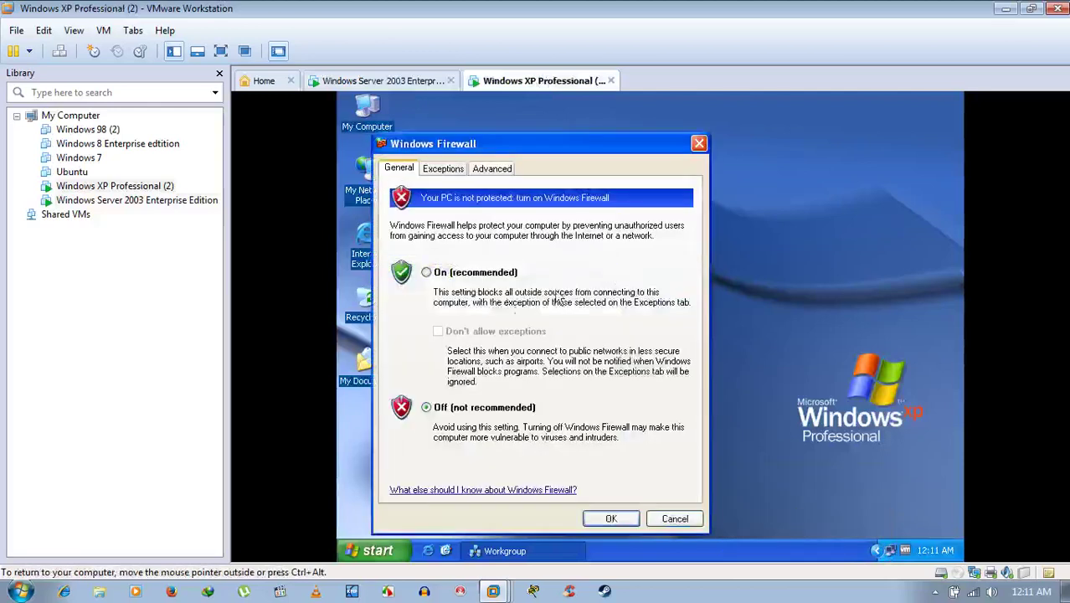
pyautogui.click(471, 273)
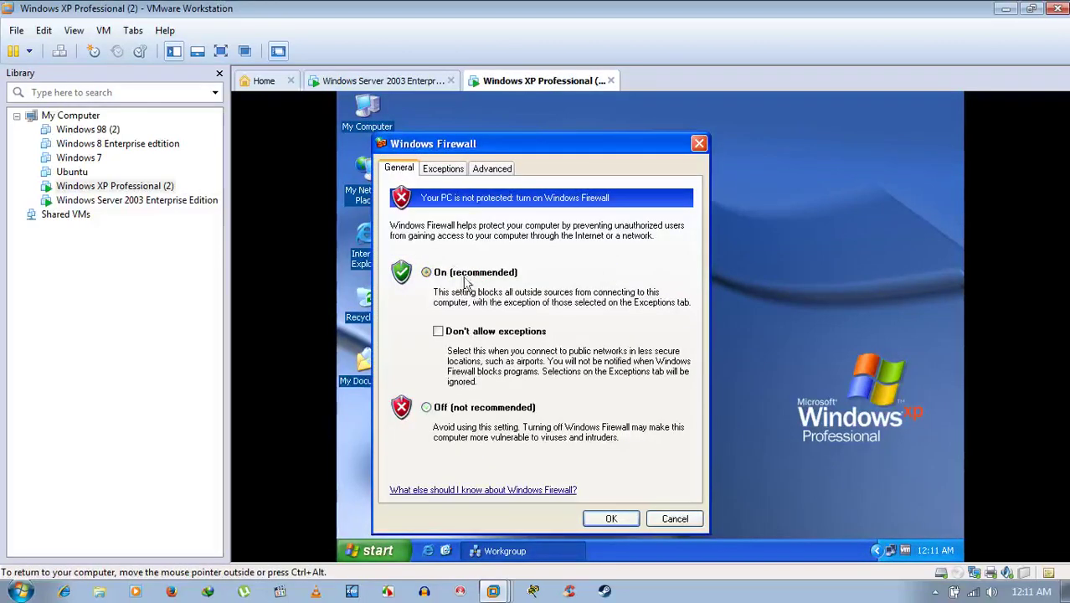
pyautogui.click(616, 519)
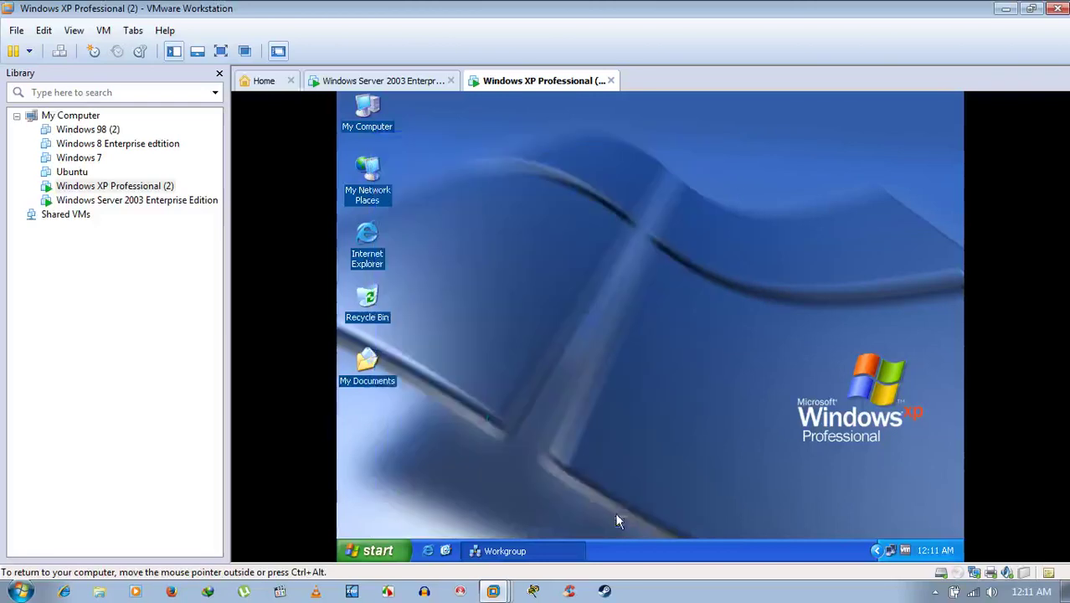
# On Server 2003, try opening Home, dismiss the not accessible error, and return to XP.
pyautogui.click(398, 81)
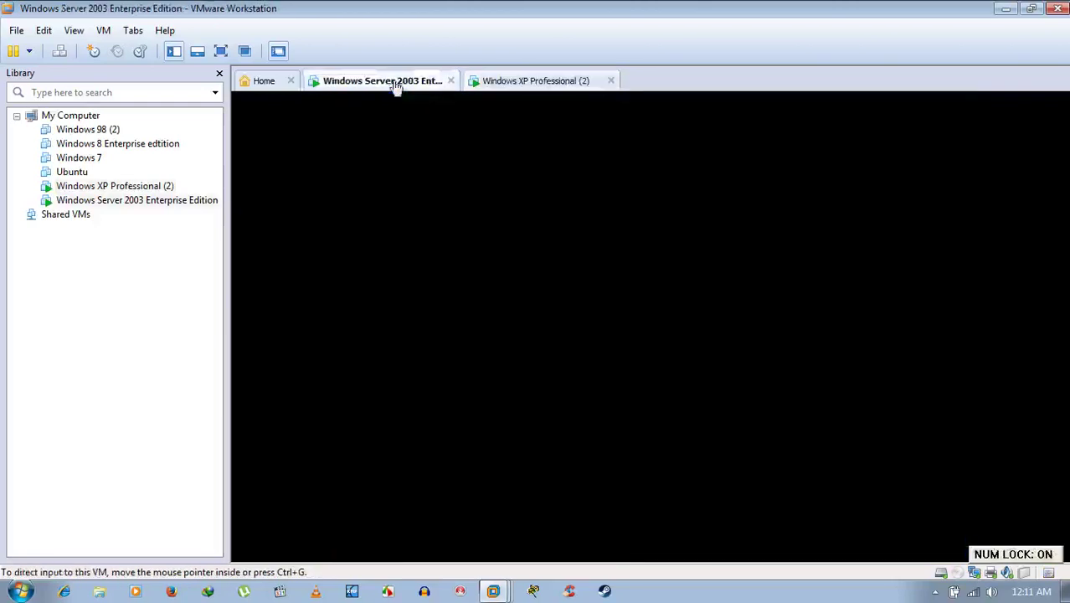
pyautogui.doubleClick(373, 187)
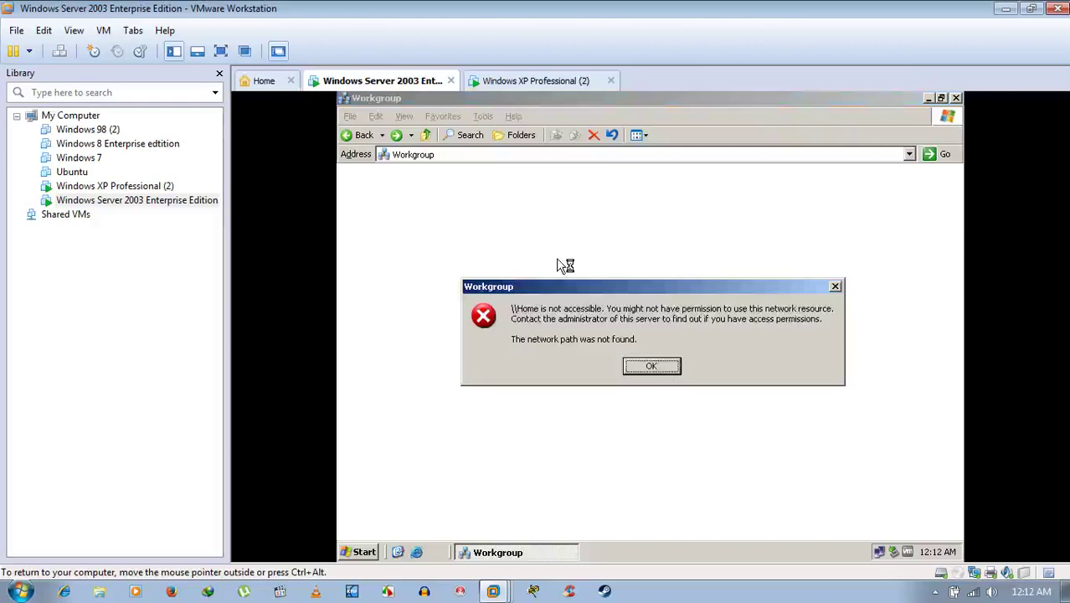
pyautogui.click(646, 365)
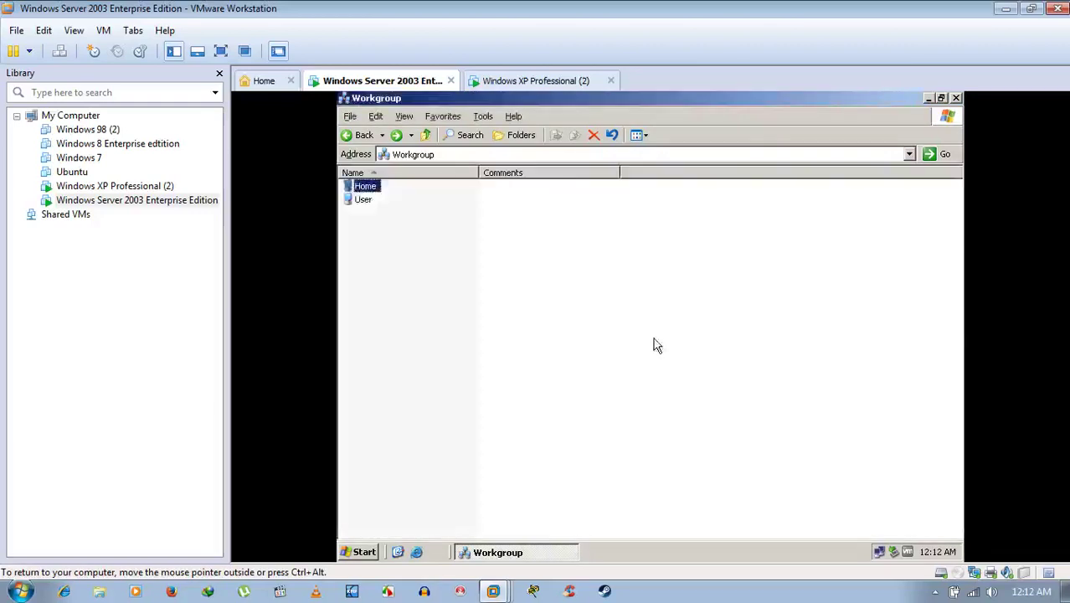
pyautogui.hotkey('ctrl', 'alt')
pyautogui.hotkey('ctrl', 'Tab')
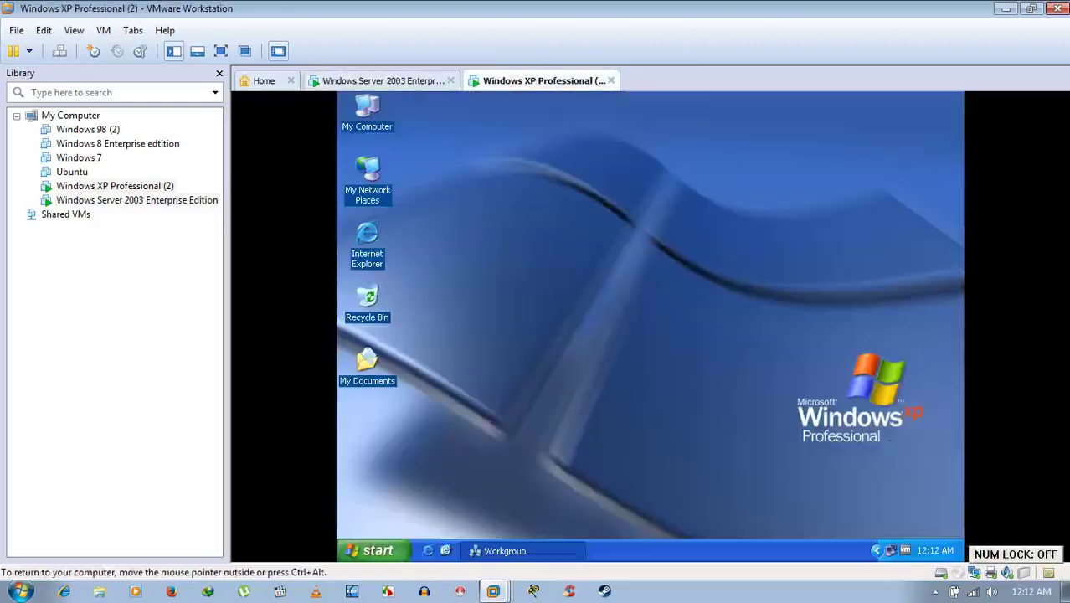
# Allow File and Printer Sharing in the XP firewall's Exceptions list and apply it.
pyautogui.rightClick(881, 548)
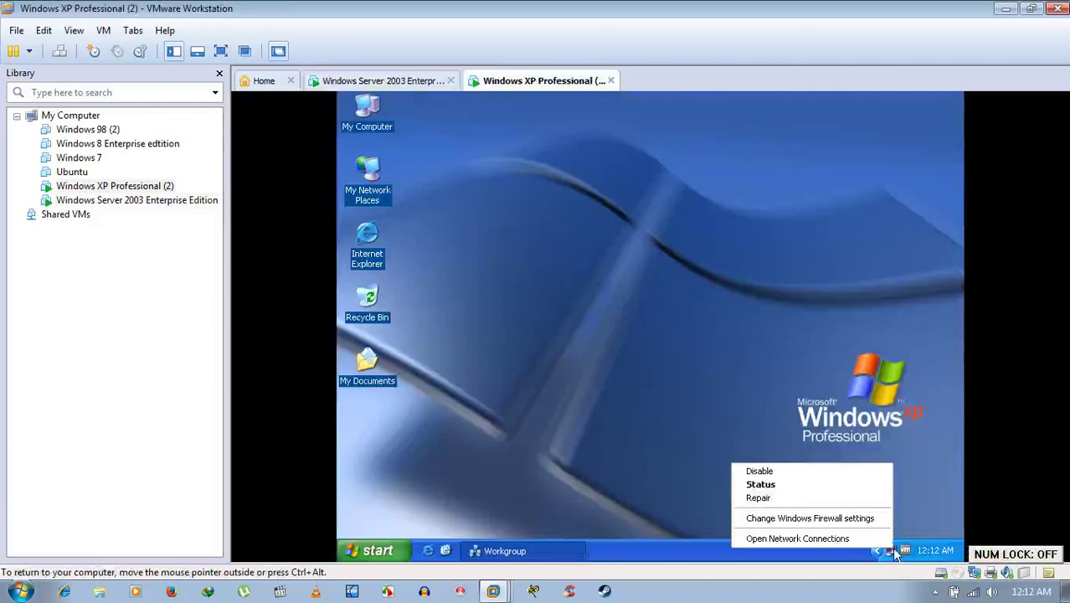
pyautogui.click(839, 514)
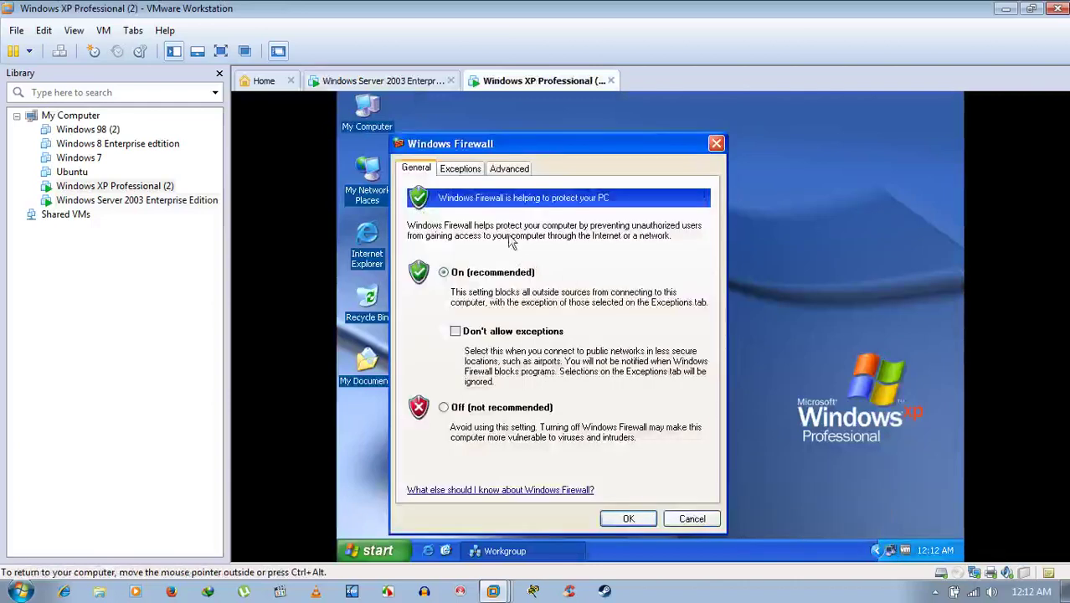
pyautogui.click(465, 171)
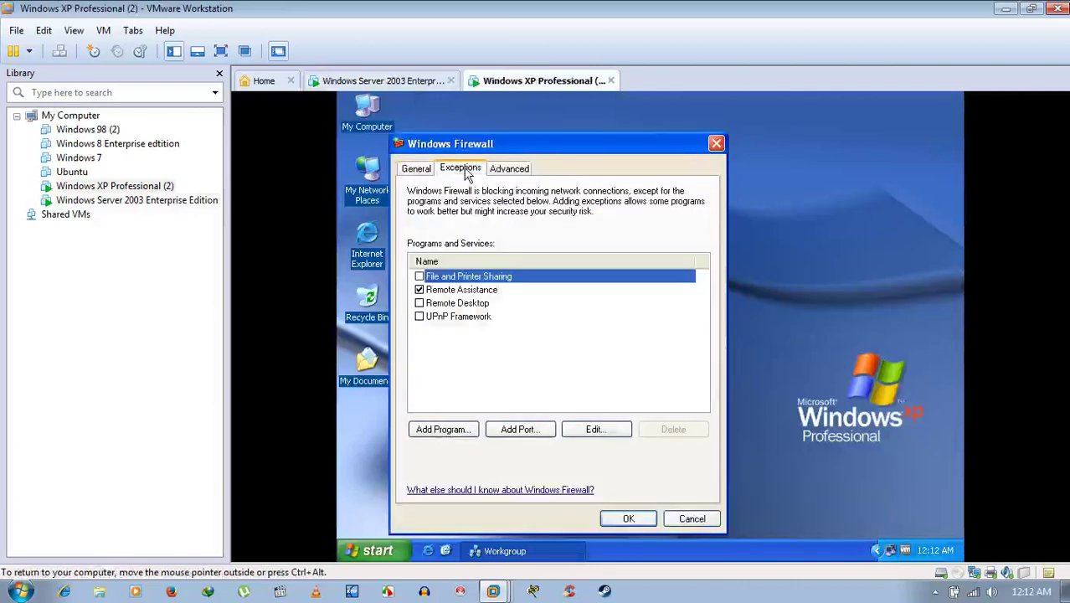
pyautogui.click(420, 277)
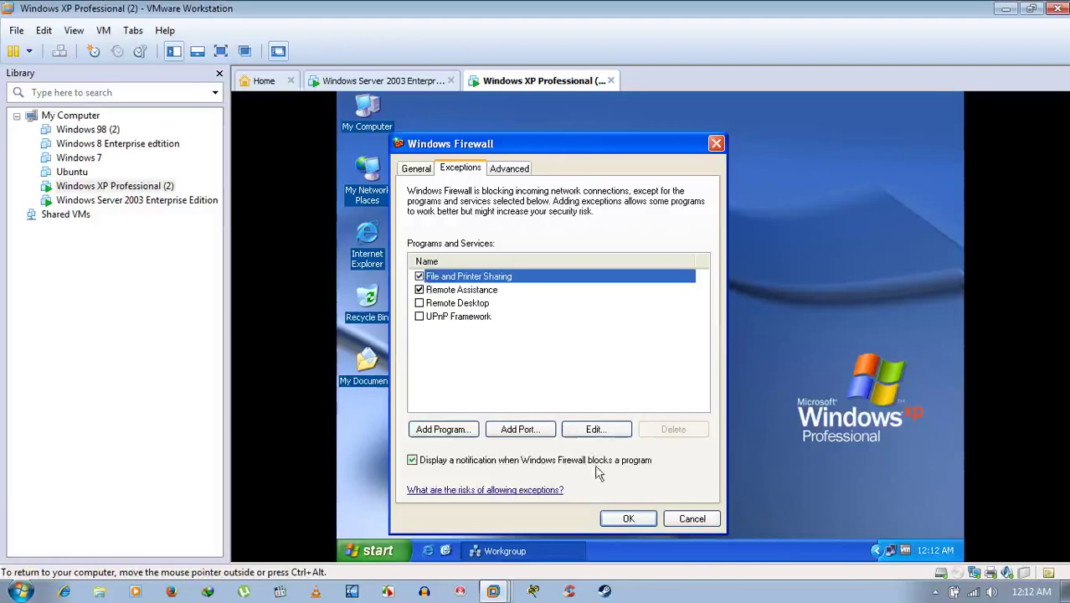
pyautogui.click(651, 521)
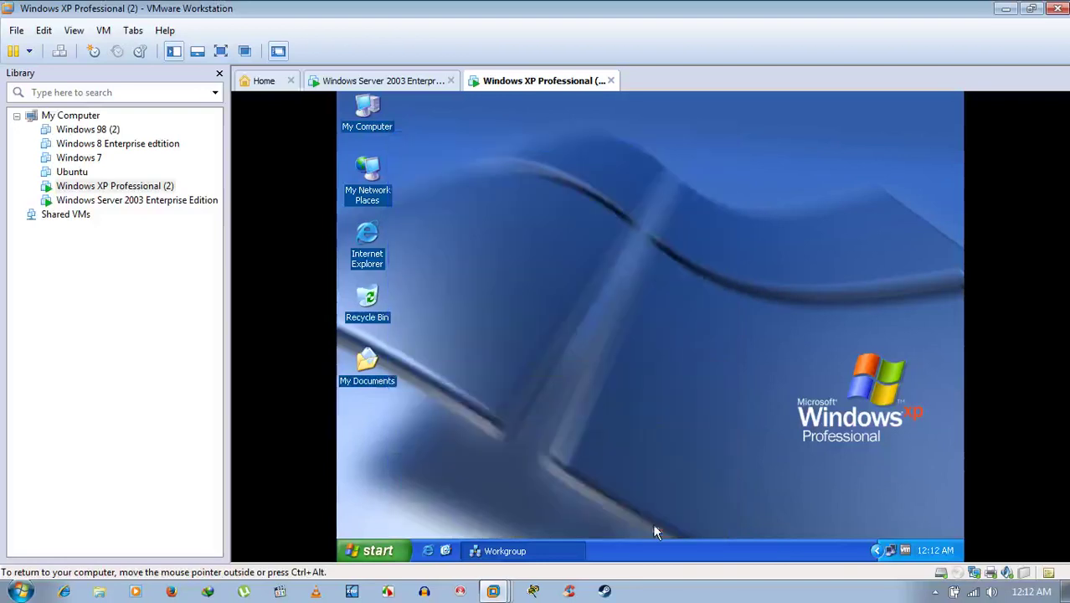
# On Server 2003, open Home from the Workgroup, go back, and return to XP.
pyautogui.click(398, 84)
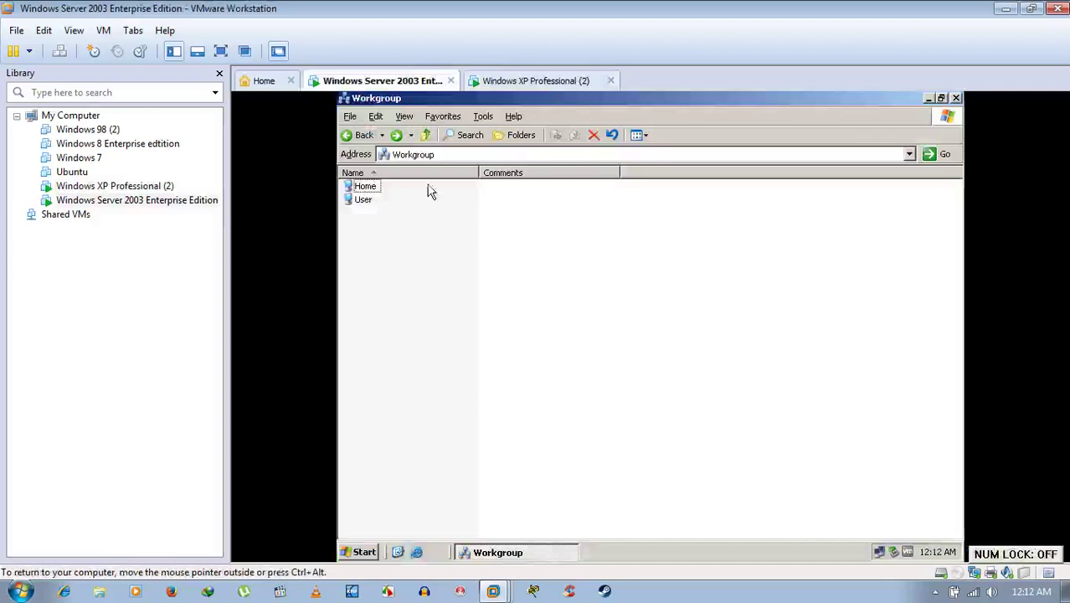
pyautogui.doubleClick(364, 186)
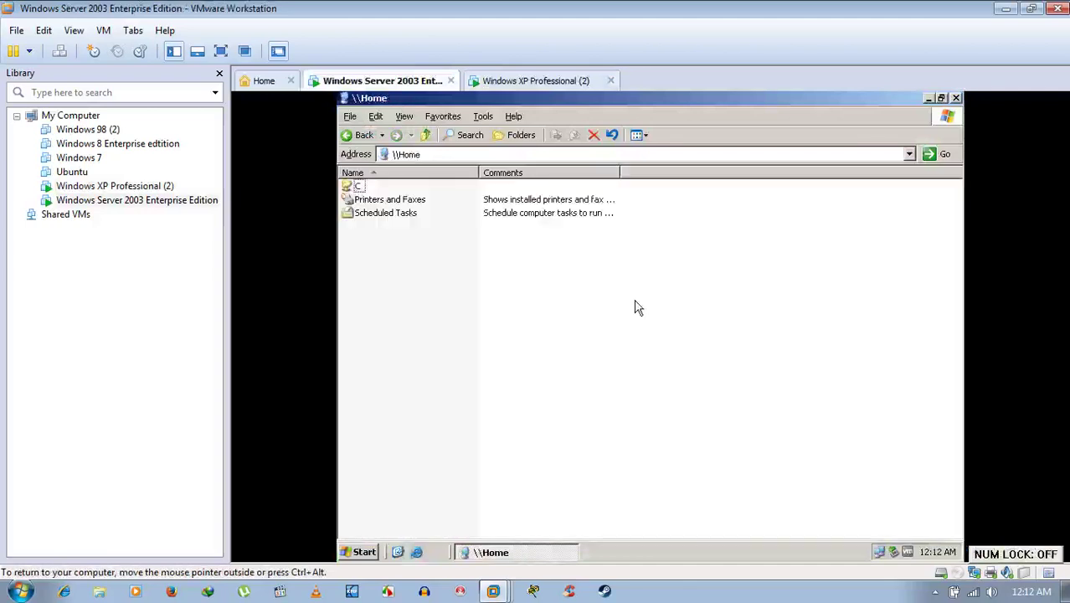
pyautogui.click(359, 137)
pyautogui.click(536, 81)
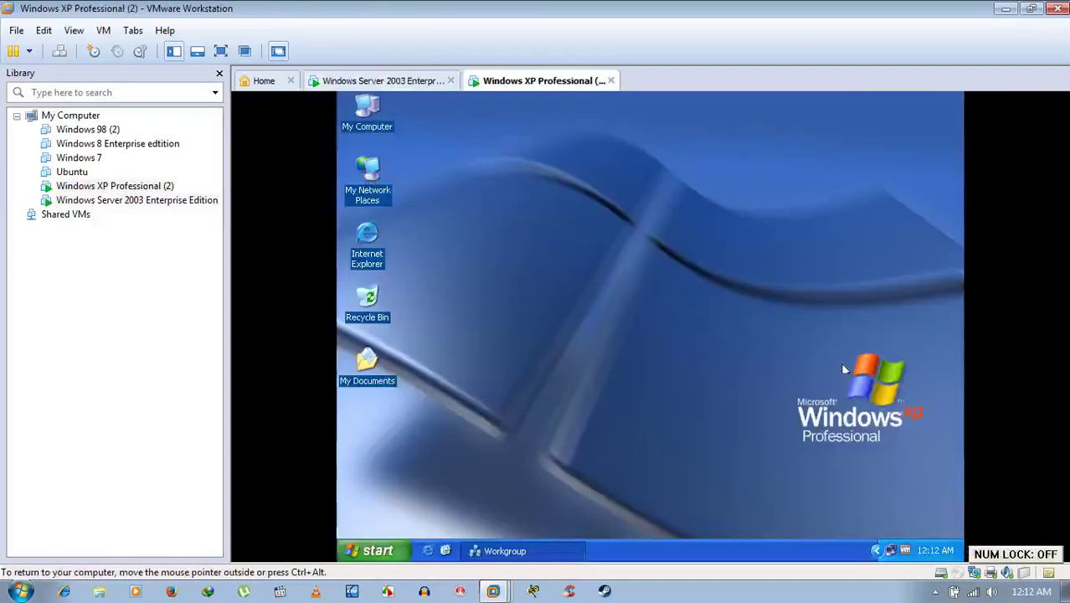
# Turn the XP Windows Firewall Off, review the Exceptions list, and apply.
pyautogui.rightClick(889, 551)
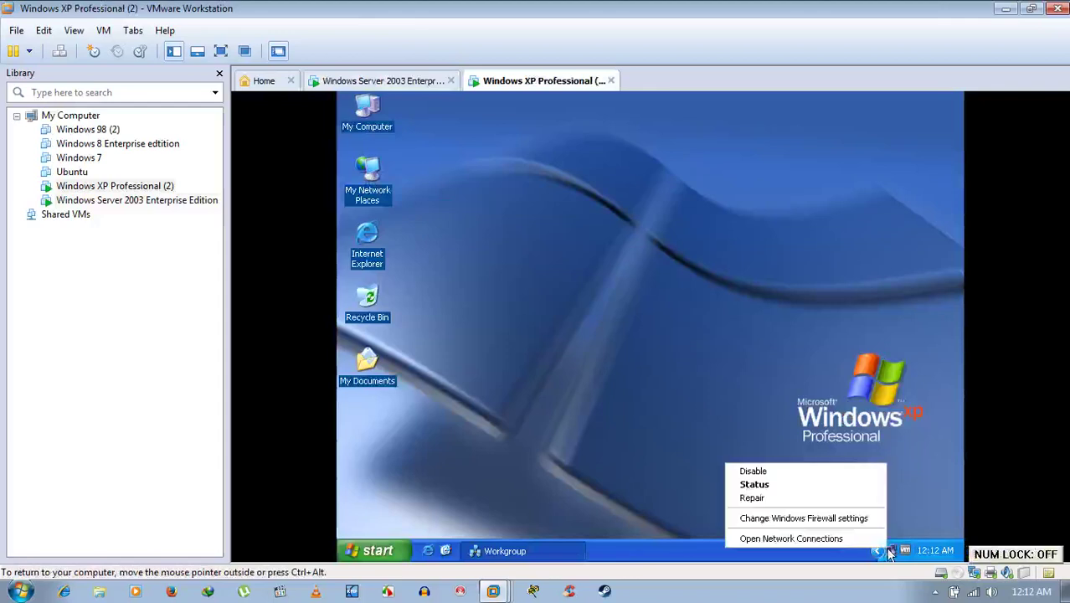
pyautogui.click(840, 518)
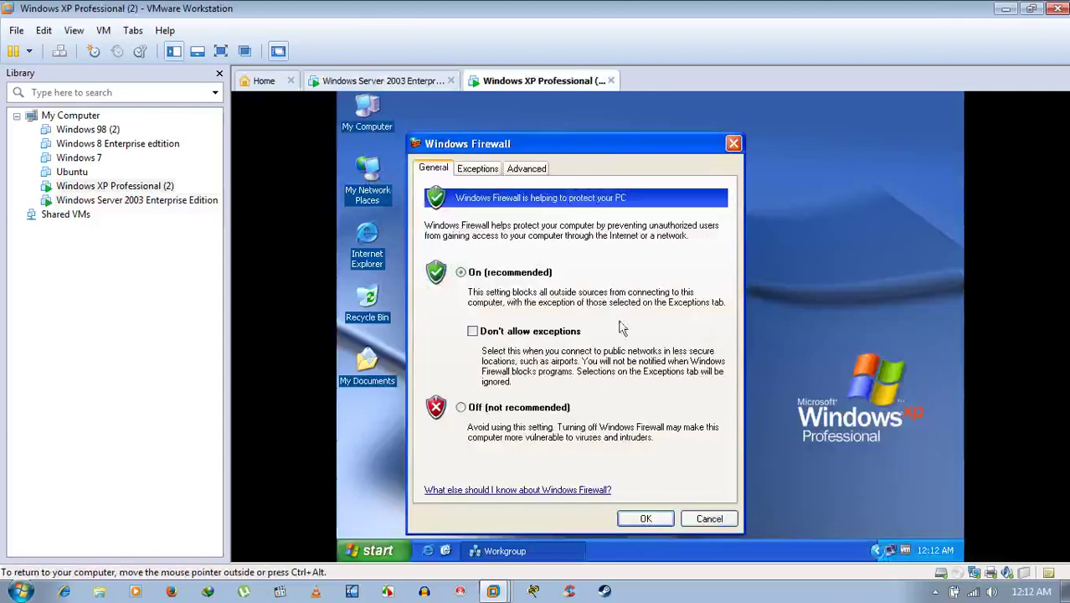
pyautogui.click(521, 410)
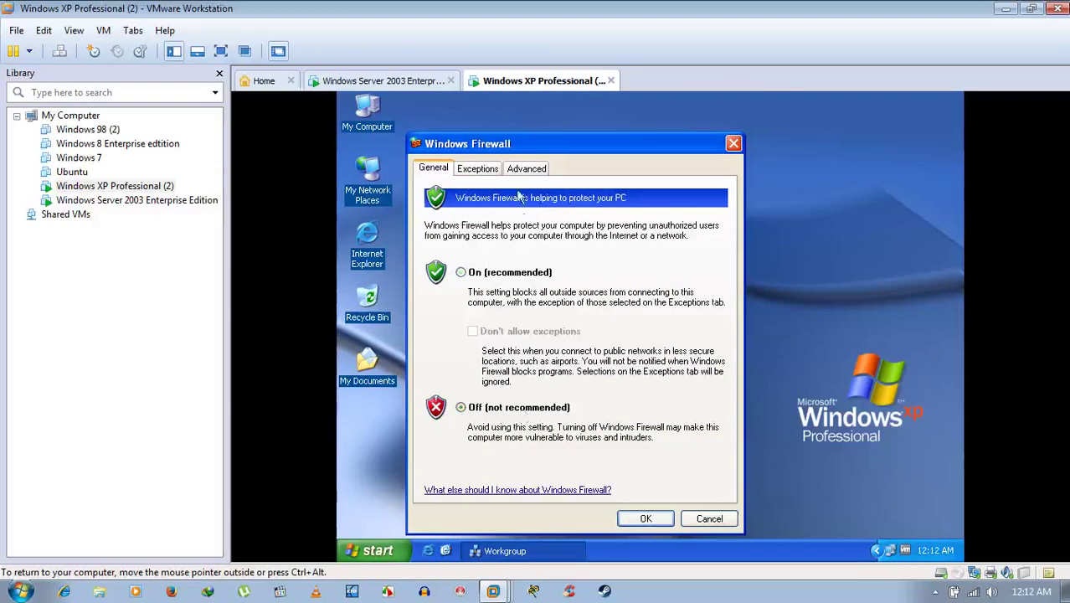
pyautogui.click(479, 171)
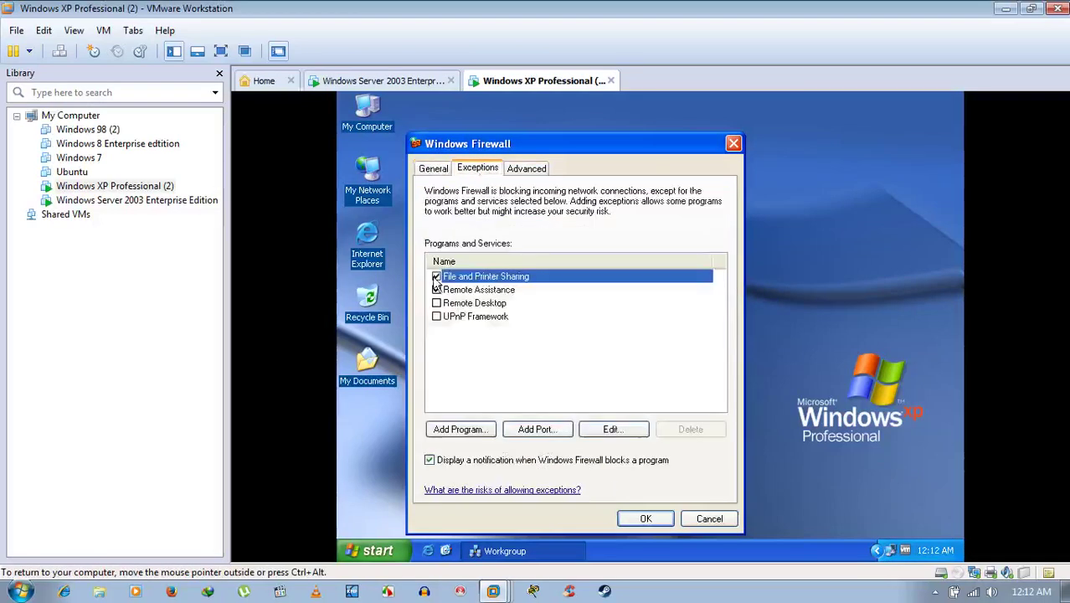
pyautogui.click(647, 520)
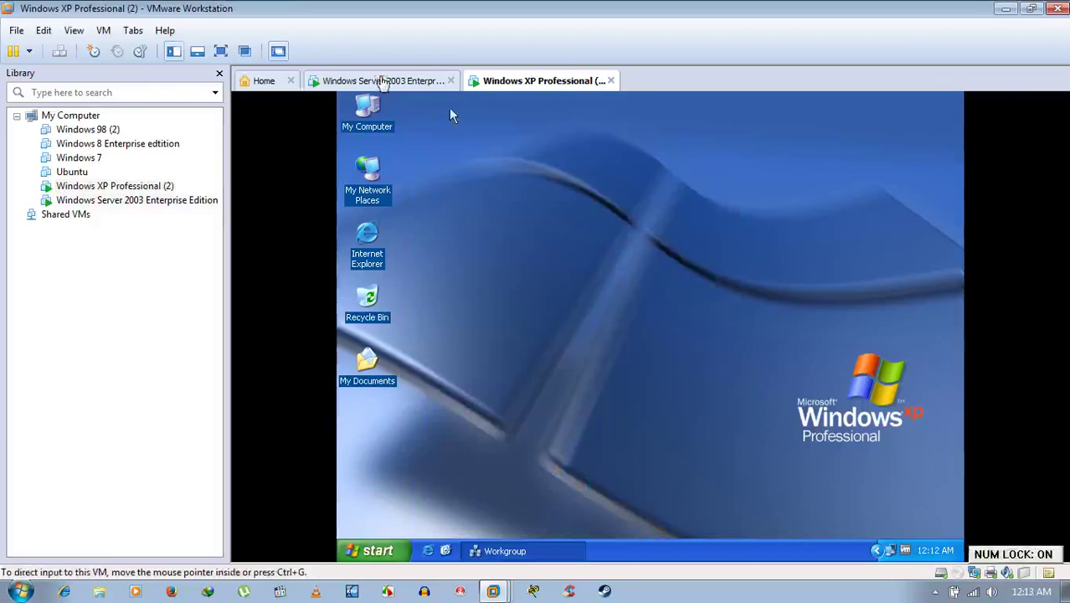
# On Server 2003, open Home's C share, then back out to the Workgroup list.
pyautogui.click(381, 80)
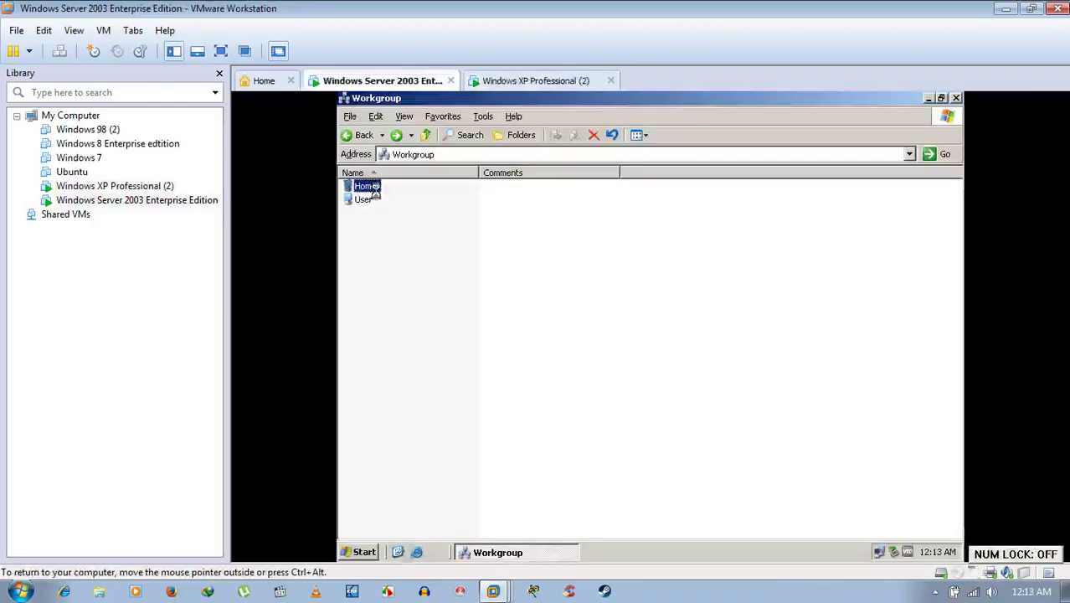
pyautogui.doubleClick(365, 188)
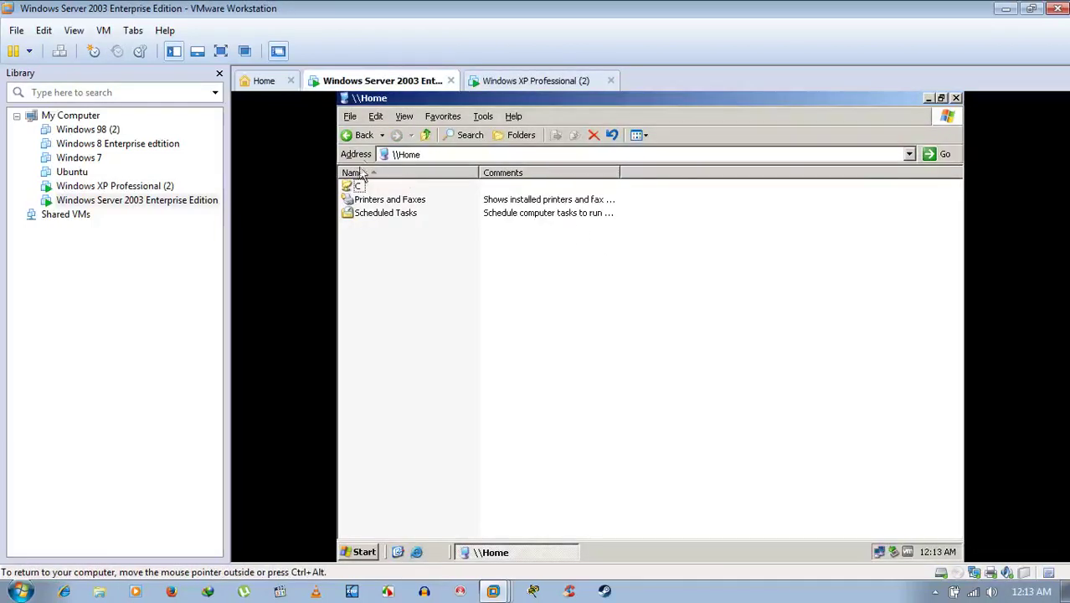
pyautogui.doubleClick(359, 186)
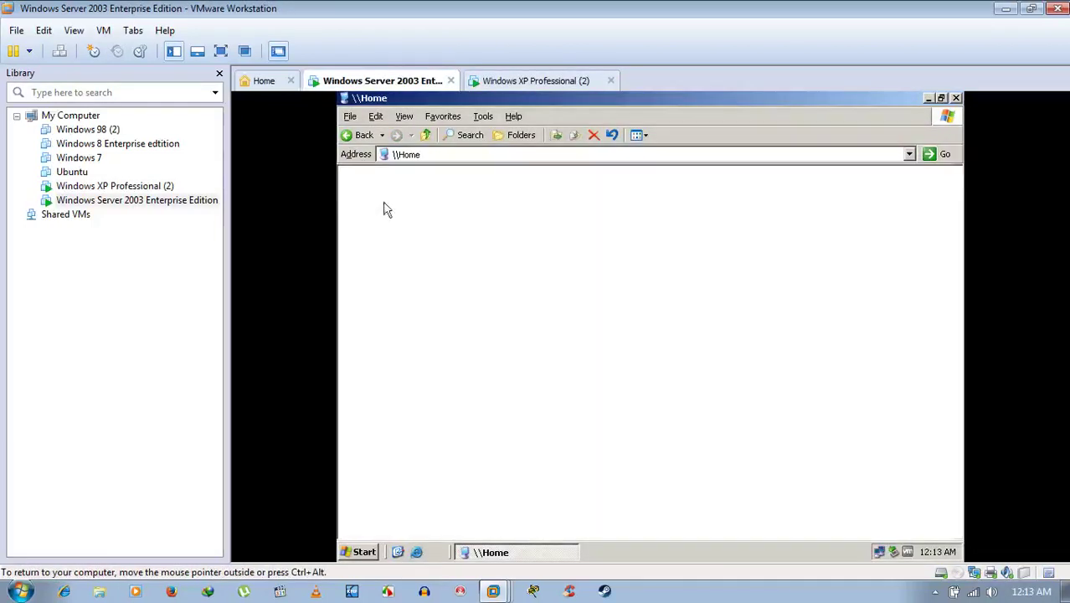
pyautogui.click(356, 137)
pyautogui.click(356, 138)
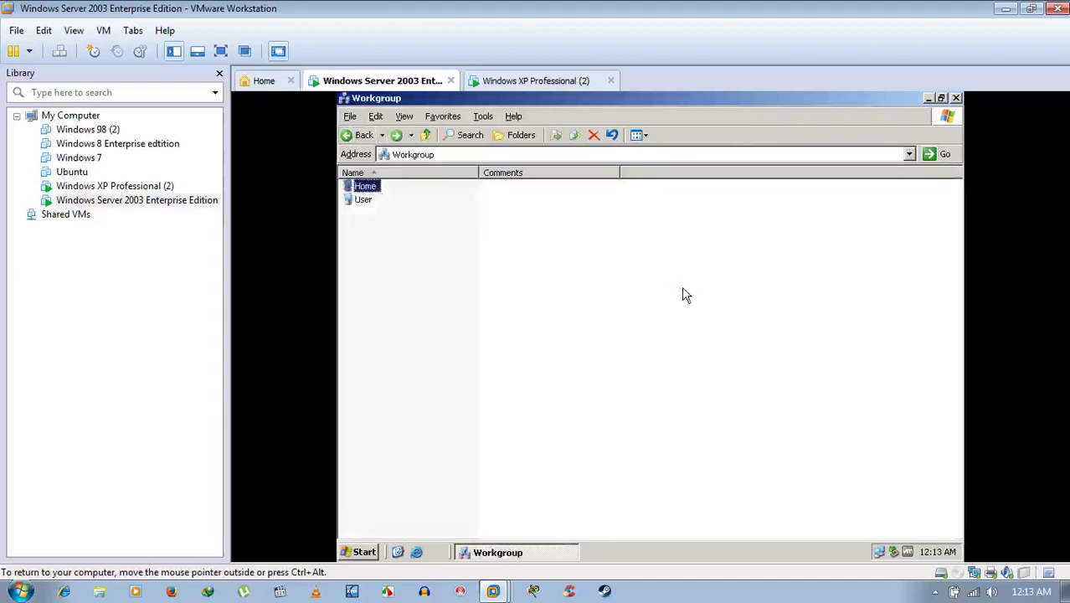
pyautogui.click(928, 99)
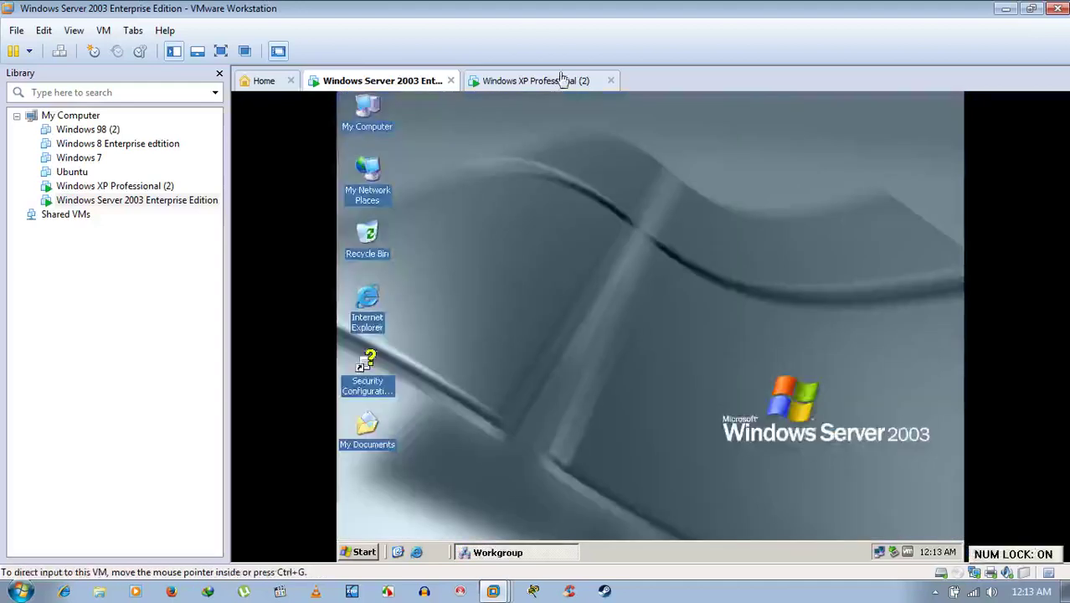
# On the XP VM, review the firewall's Exceptions list and close the settings.
pyautogui.click(559, 80)
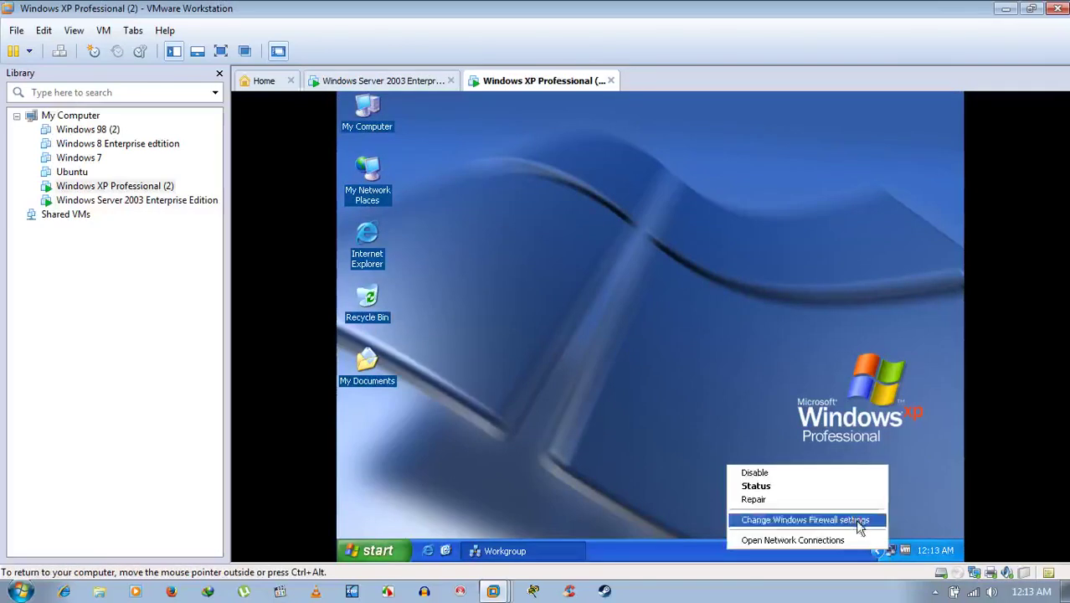
pyautogui.click(855, 519)
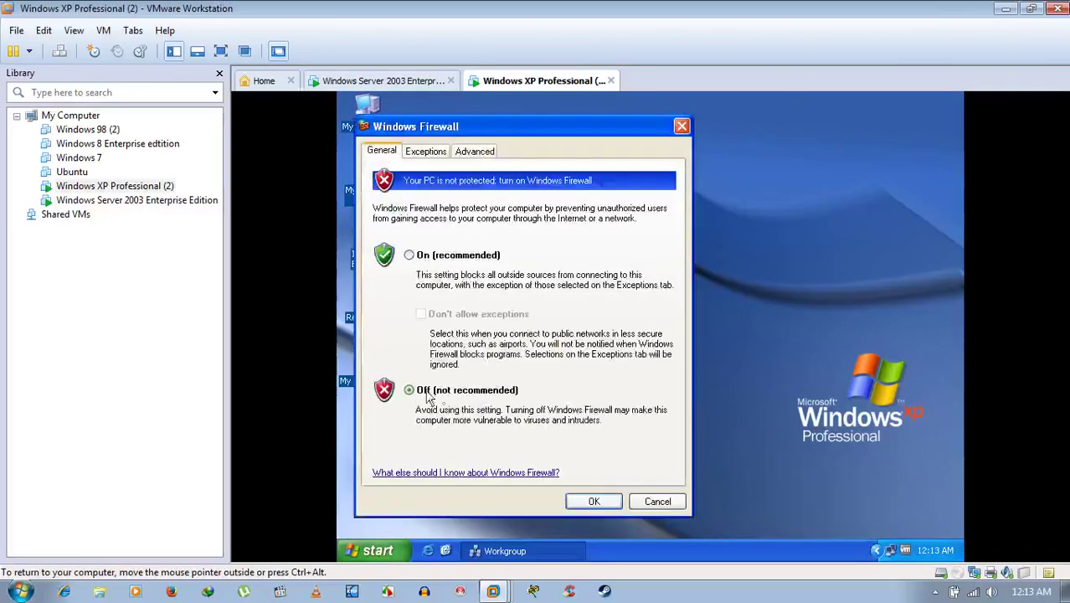
pyautogui.click(426, 152)
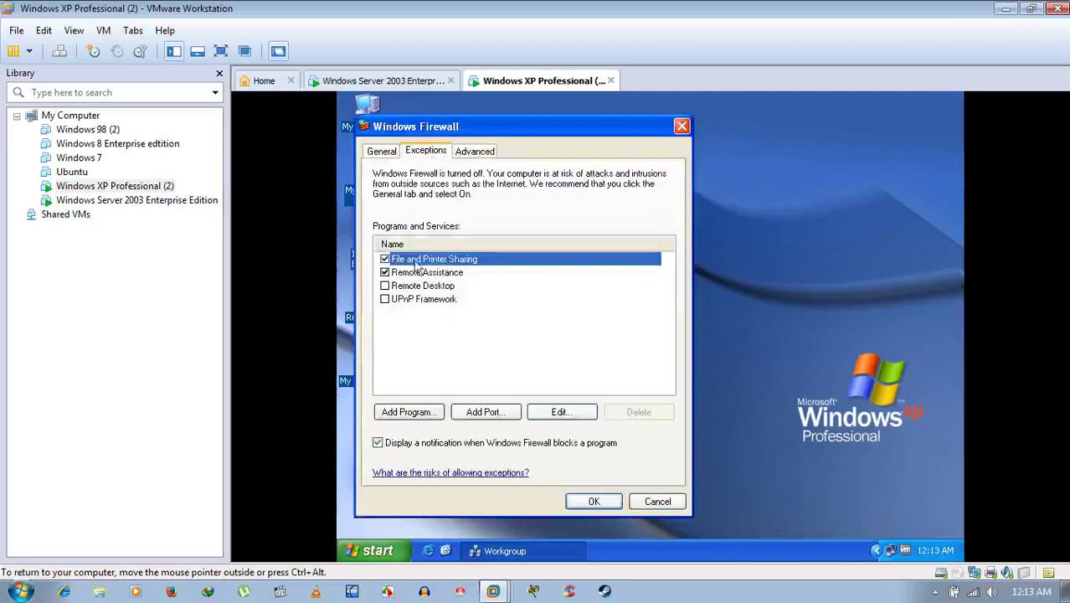
pyautogui.click(613, 502)
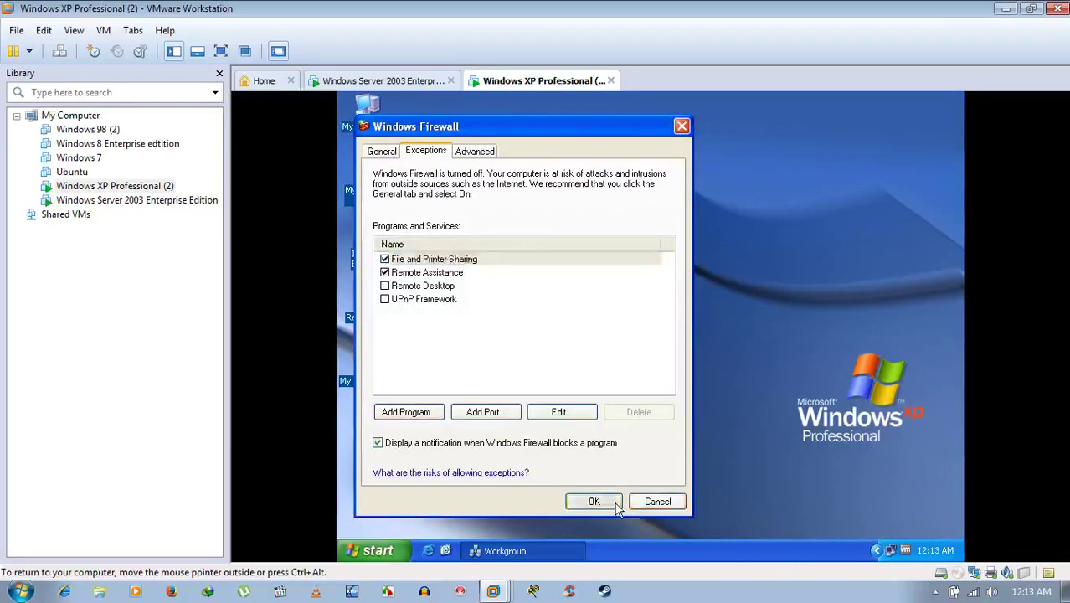
# Back on Server 2003, reopen Home from the Workgroup and return to the computer list.
pyautogui.click(423, 84)
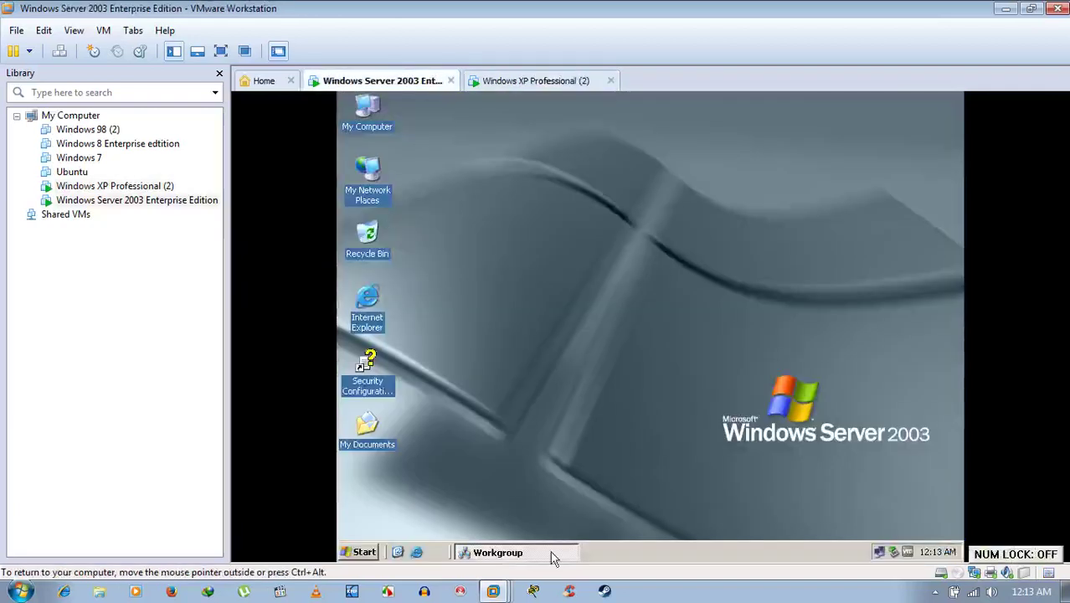
pyautogui.click(552, 559)
pyautogui.click(368, 187)
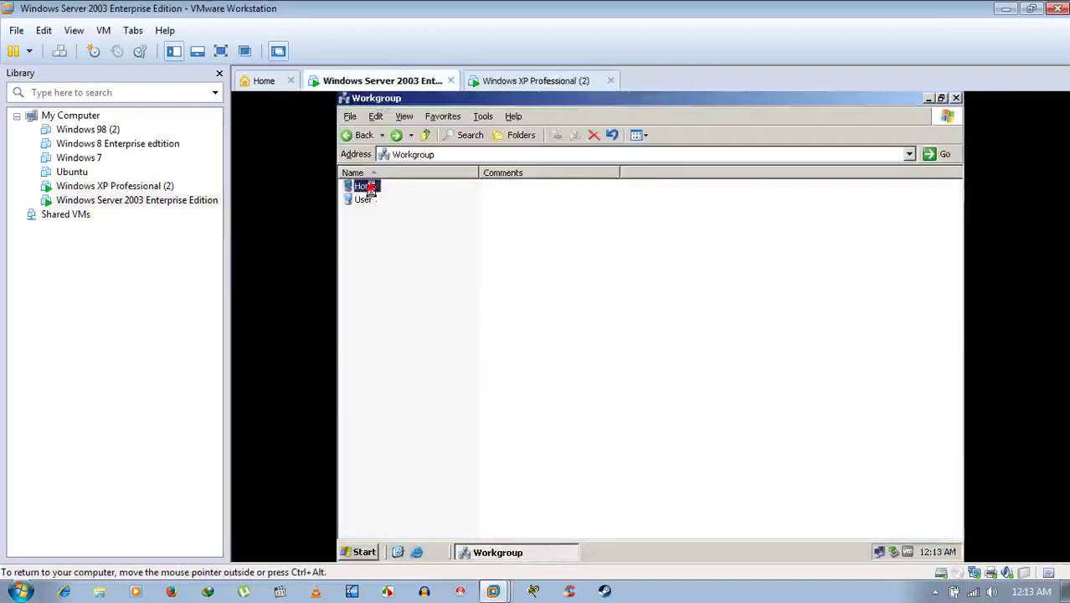
pyautogui.doubleClick(369, 188)
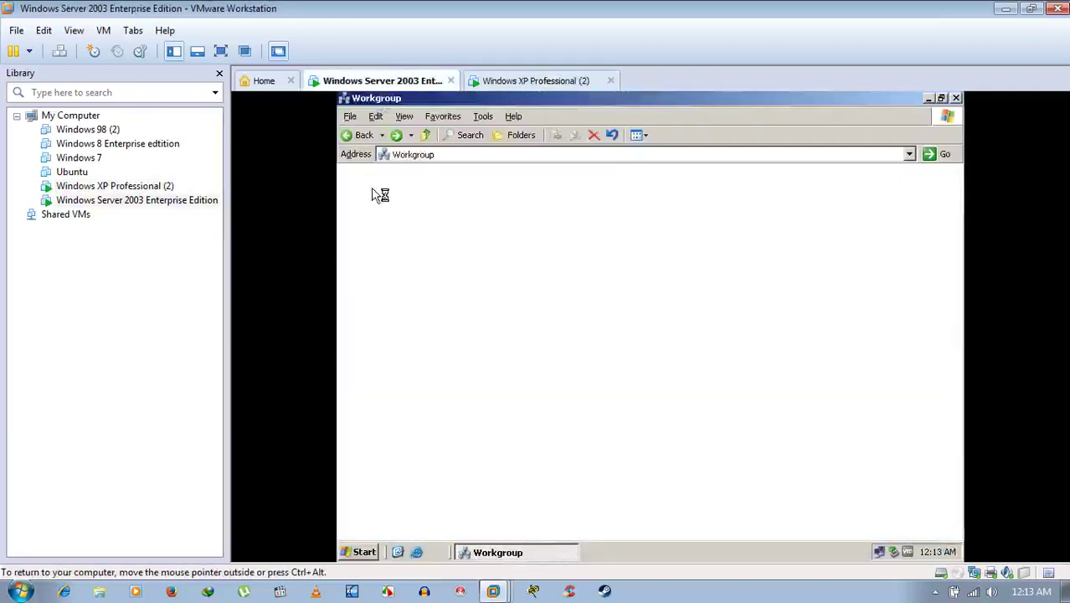
pyautogui.click(362, 134)
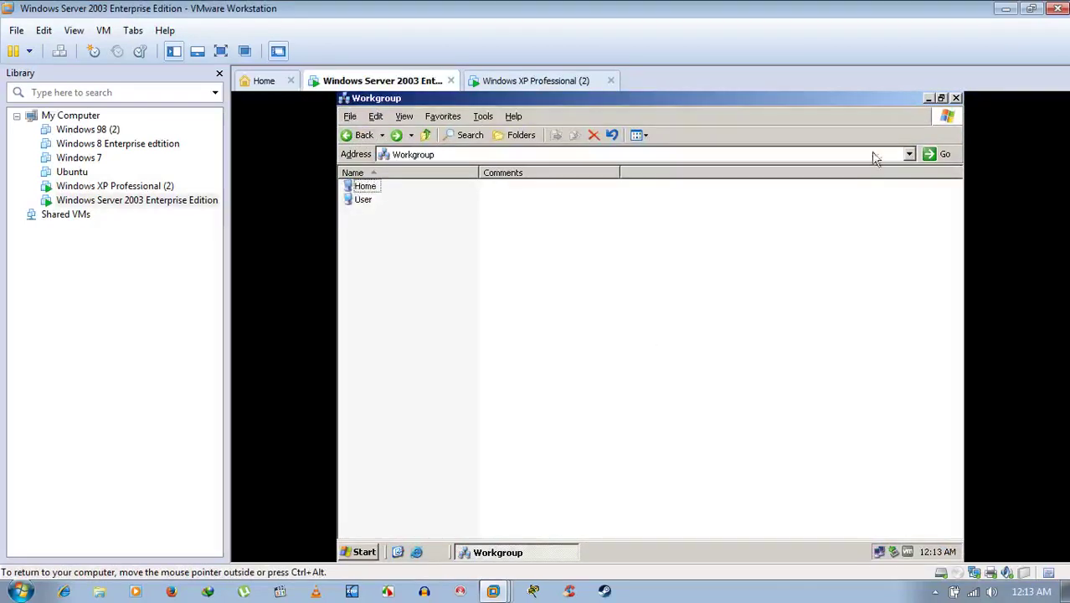
# Uncheck File and Printer Sharing in Server 2003's firewall exceptions, apply, and return to XP.
pyautogui.click(955, 99)
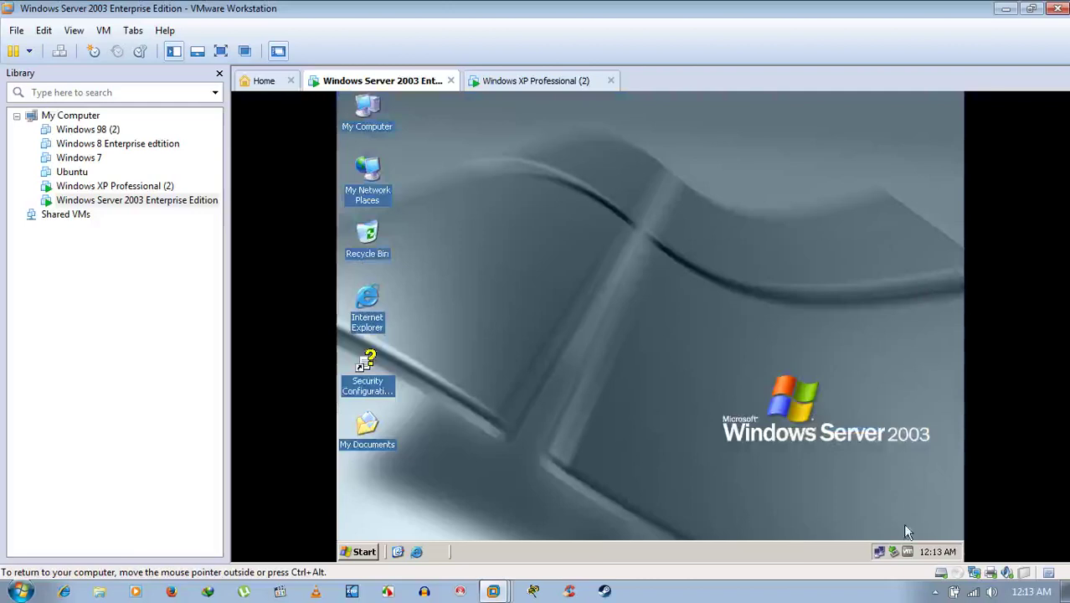
pyautogui.rightClick(881, 547)
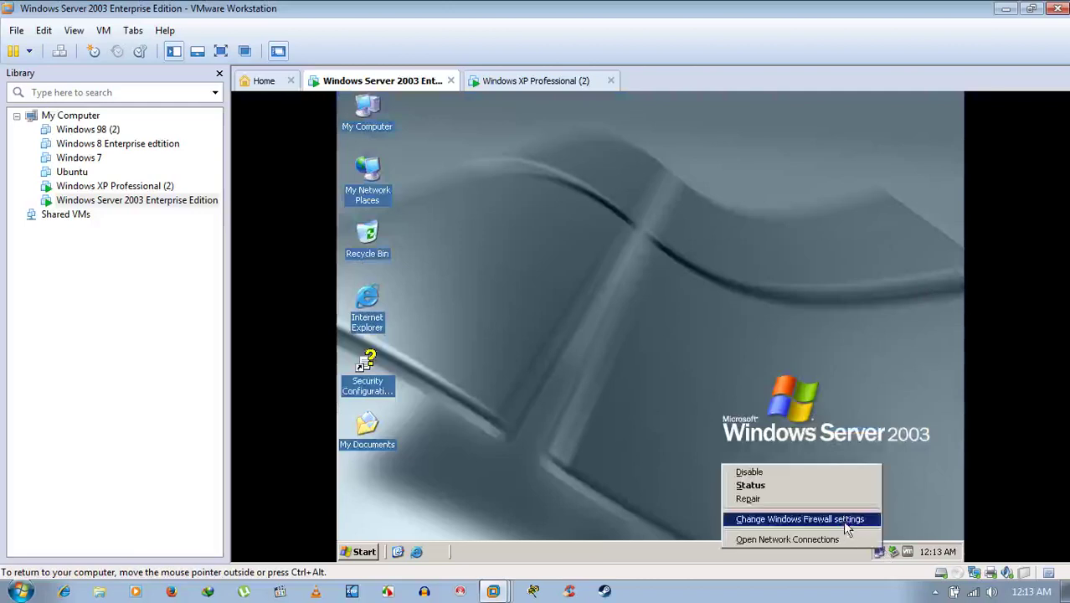
pyautogui.click(842, 520)
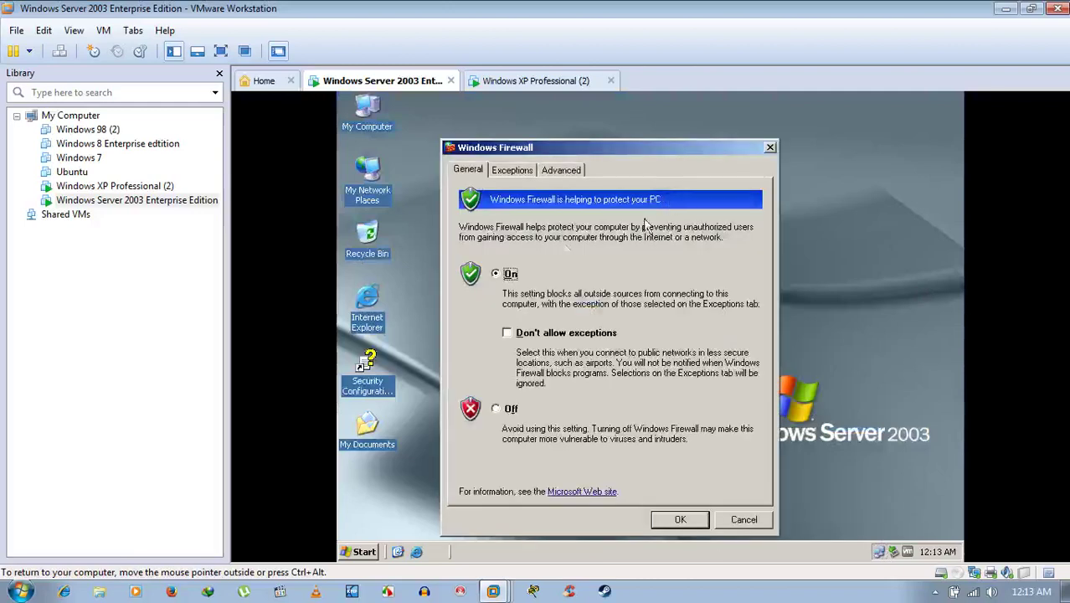
pyautogui.click(524, 170)
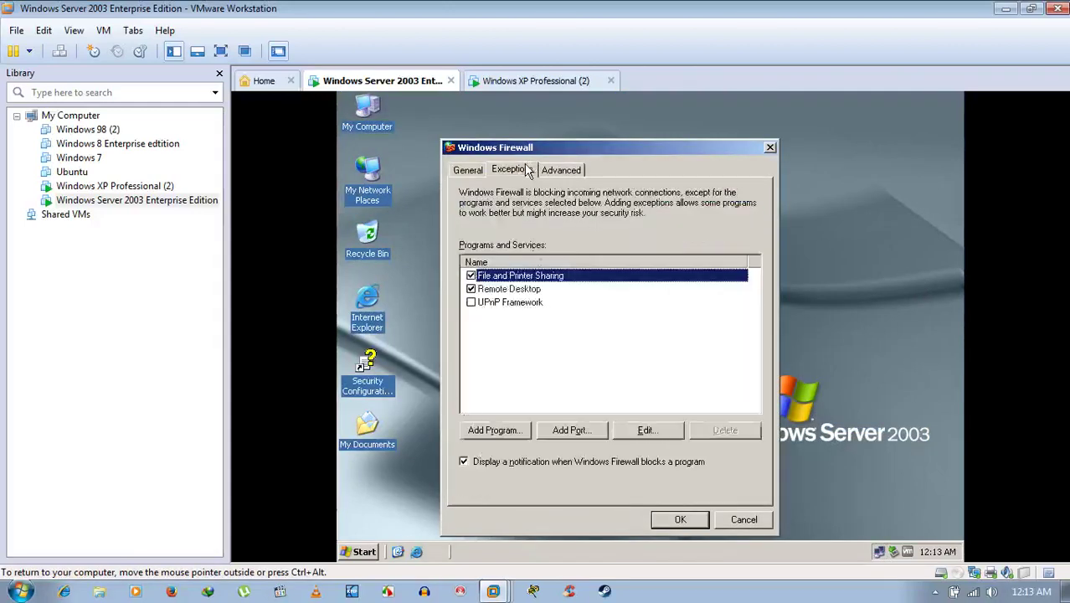
pyautogui.click(473, 277)
pyautogui.click(695, 520)
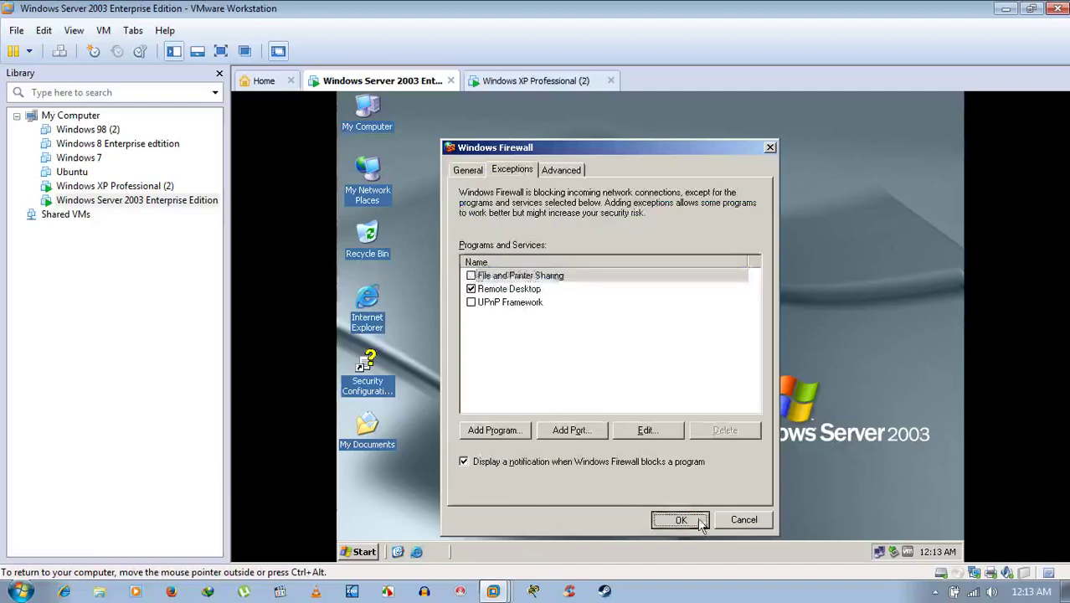
pyautogui.click(569, 83)
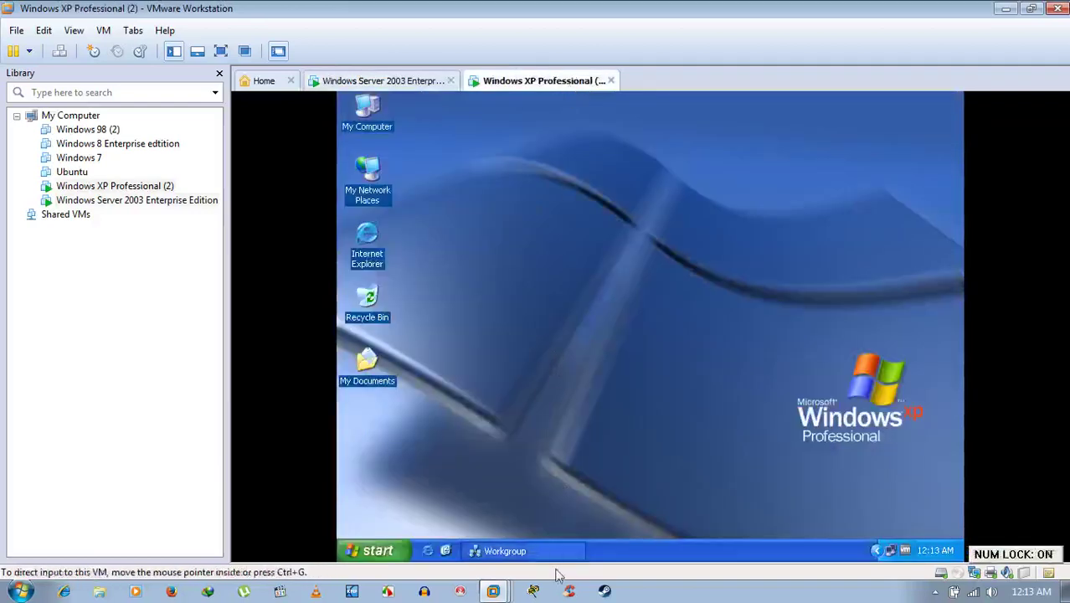
# From XP, try opening User, dismiss the network path not found error, and switch to Server 2003.
pyautogui.click(514, 553)
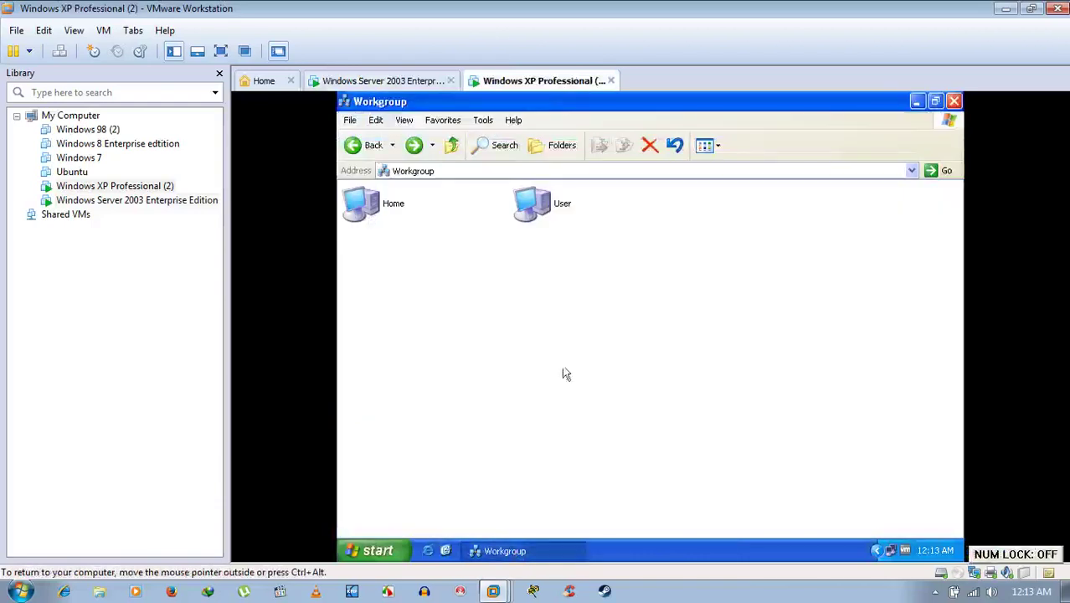
pyautogui.doubleClick(539, 216)
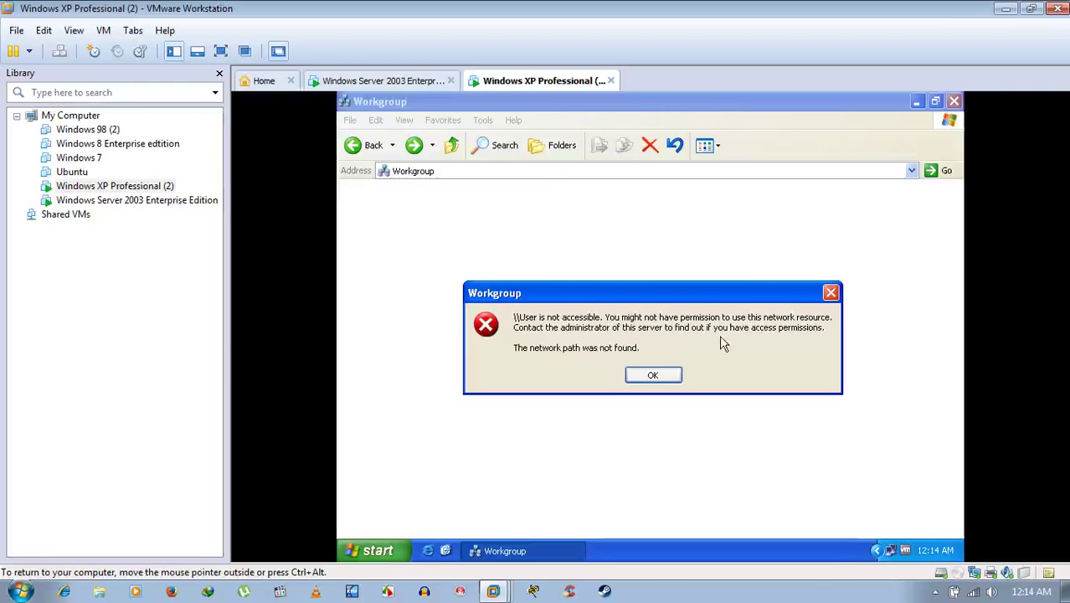
pyautogui.click(644, 377)
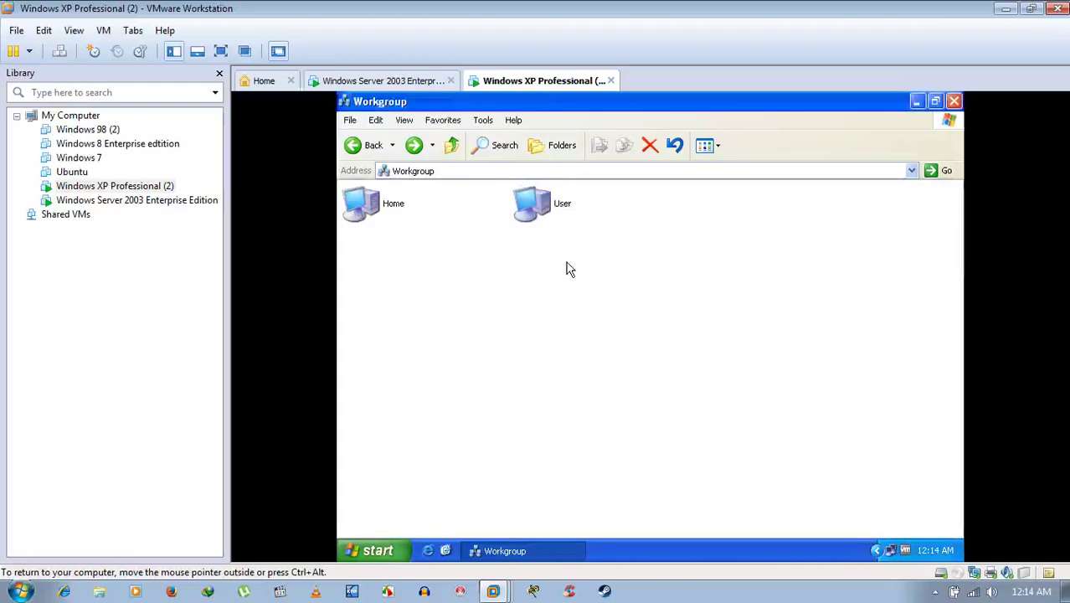
pyautogui.click(544, 205)
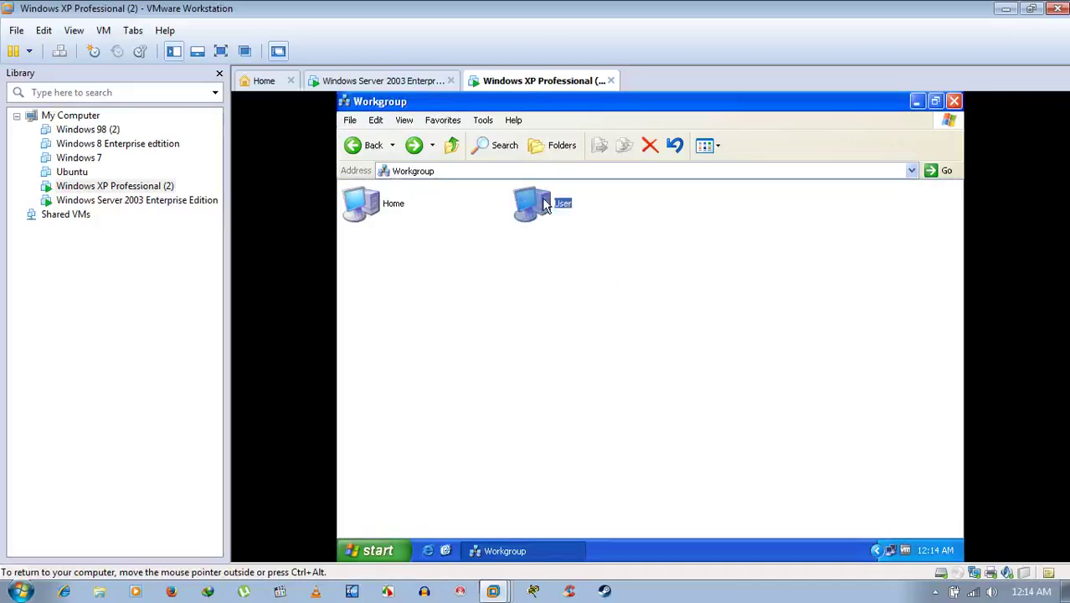
pyautogui.click(418, 78)
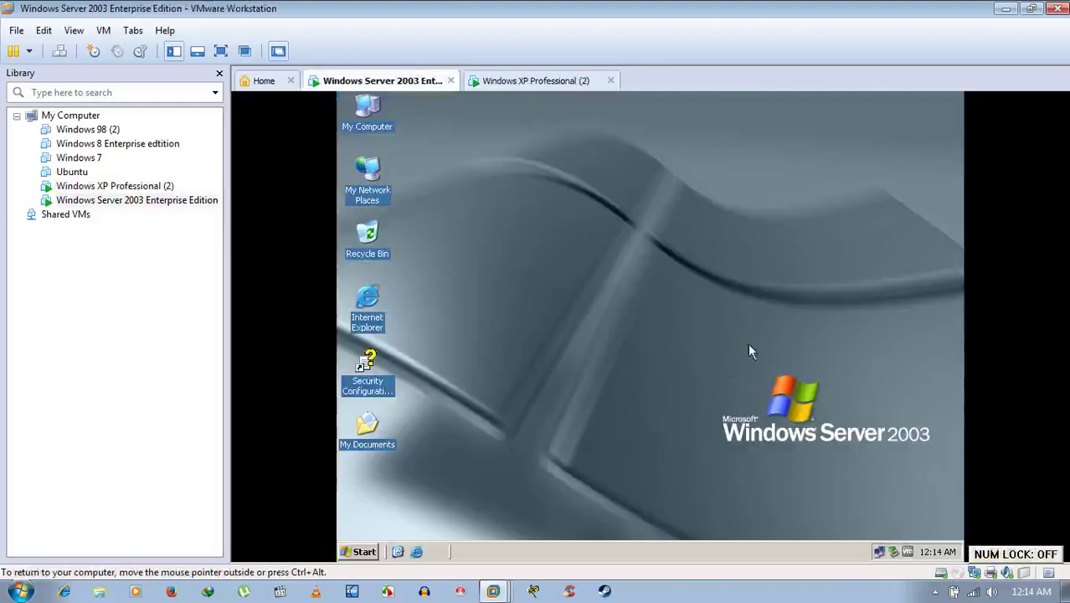
# Allow the File and Printer Sharing exception in the Server 2003 Windows Firewall.
pyautogui.rightClick(880, 552)
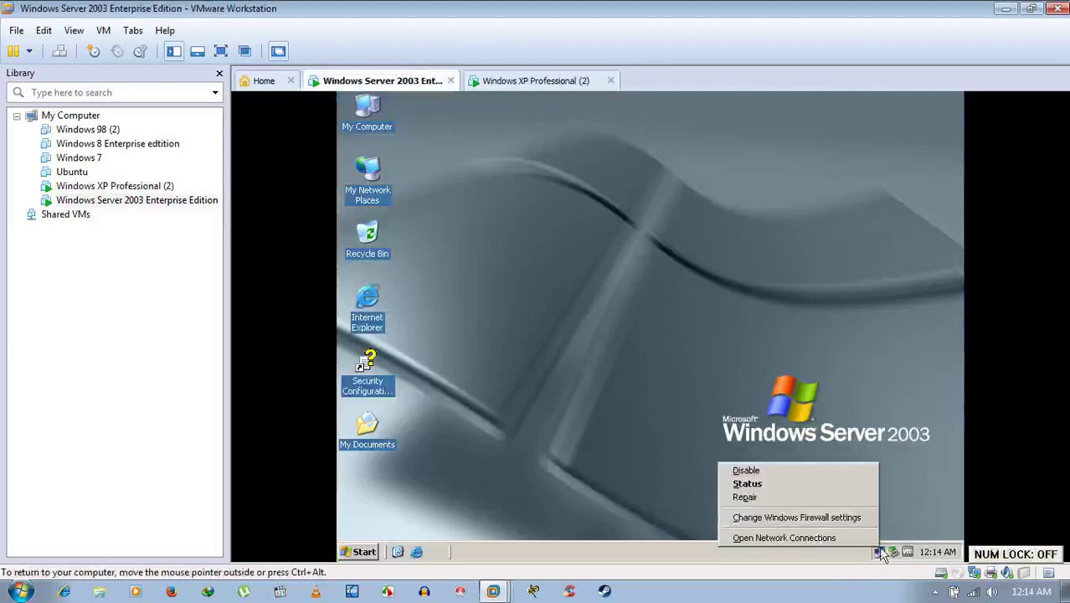
pyautogui.click(849, 516)
pyautogui.click(425, 140)
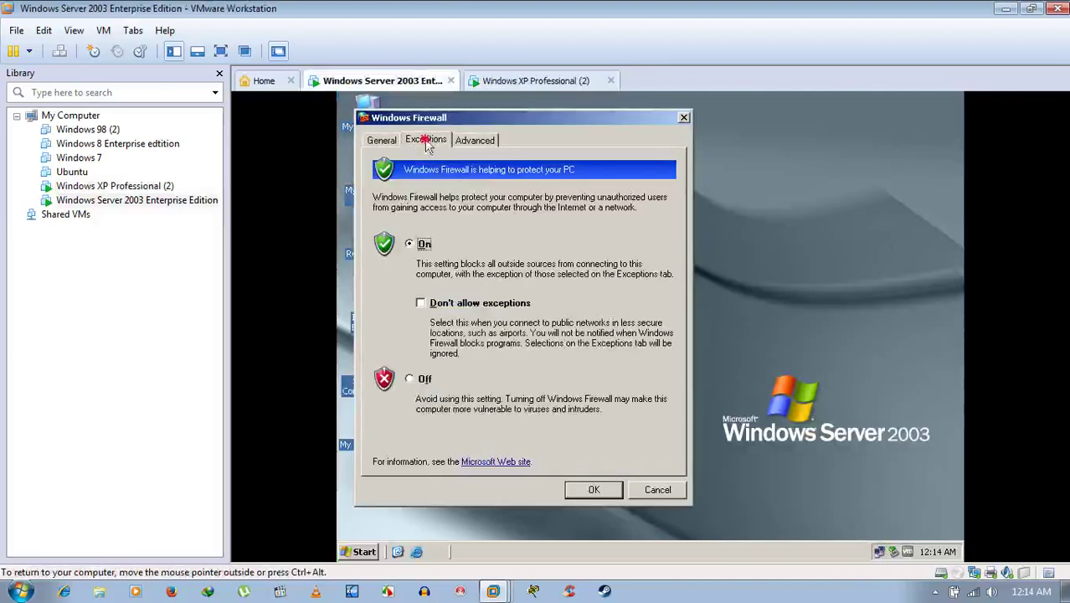
pyautogui.click(384, 245)
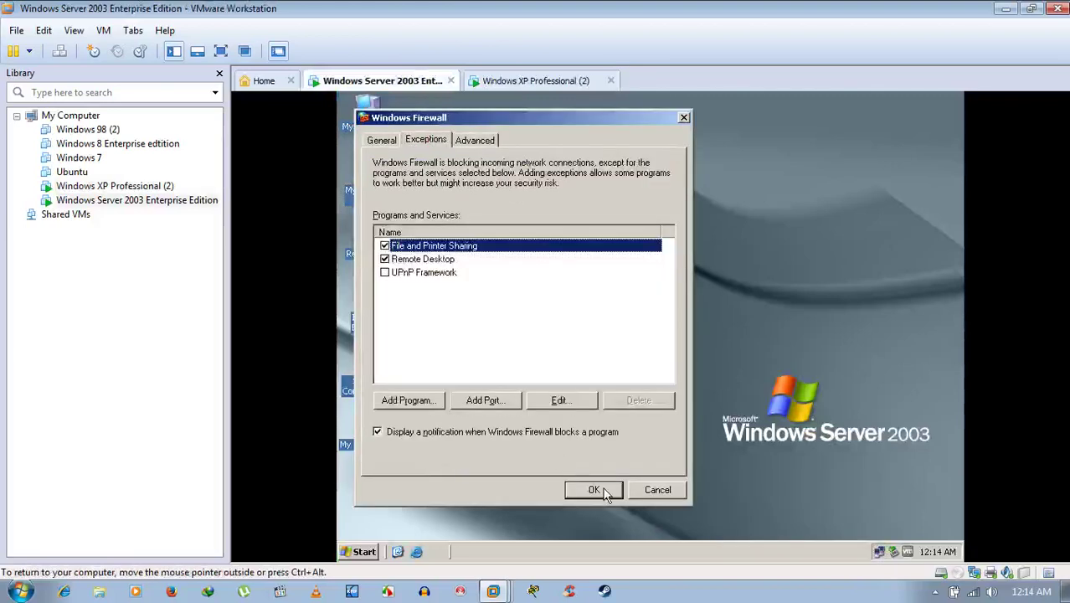
pyautogui.click(594, 489)
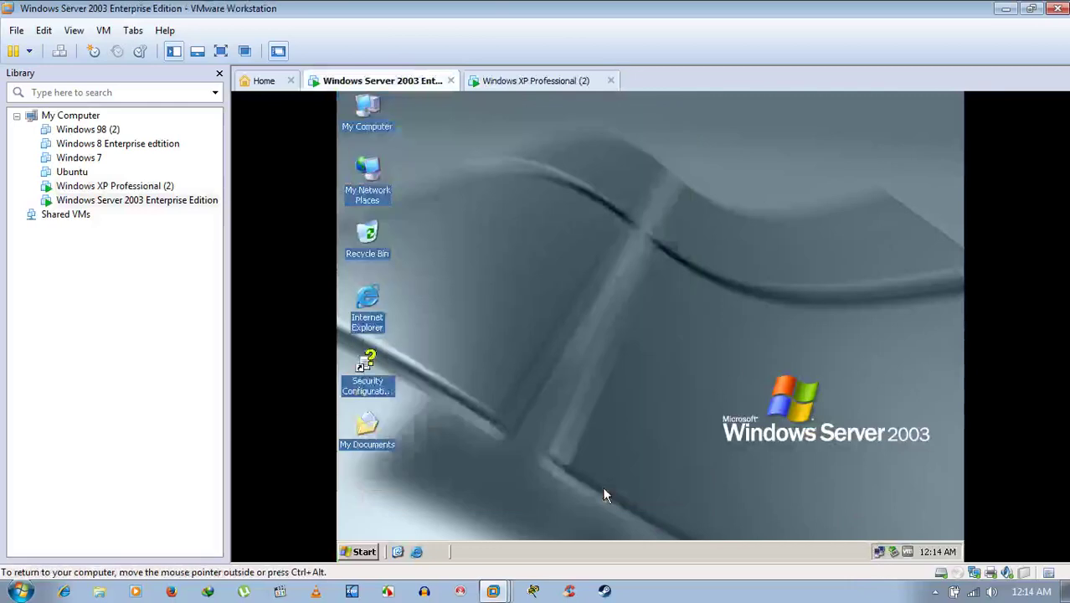
# From the XP guest, open User and its F share, then go back to the Workgroup list.
pyautogui.click(552, 91)
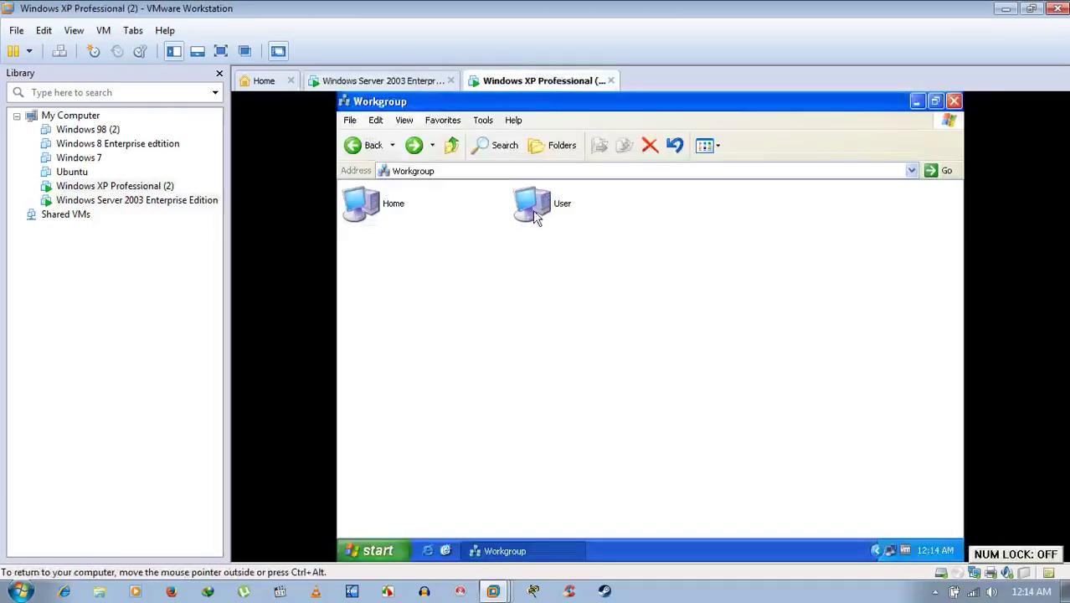
pyautogui.doubleClick(534, 209)
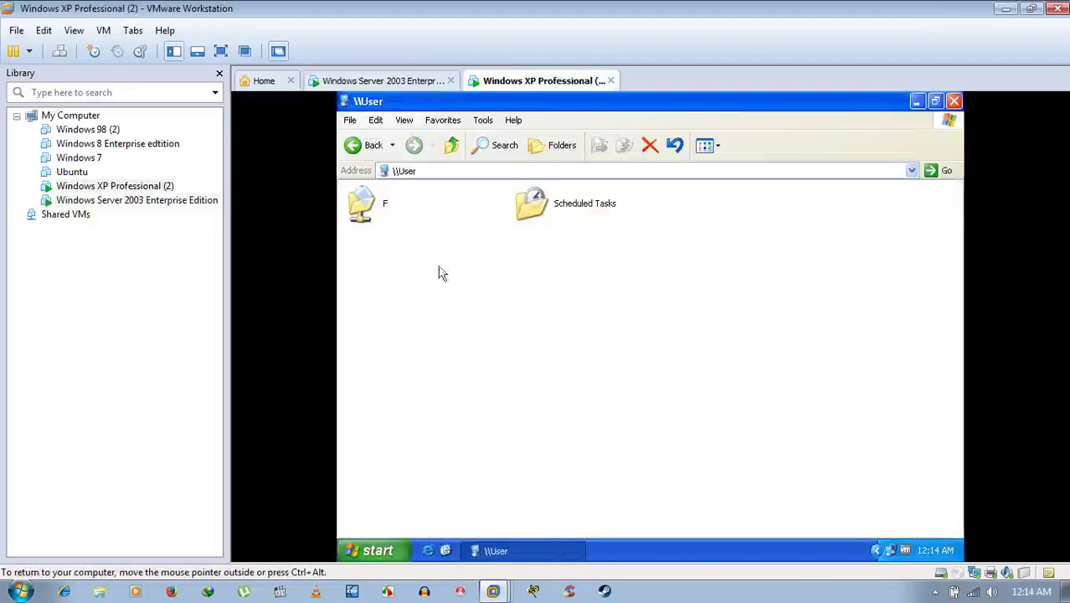
pyautogui.doubleClick(375, 205)
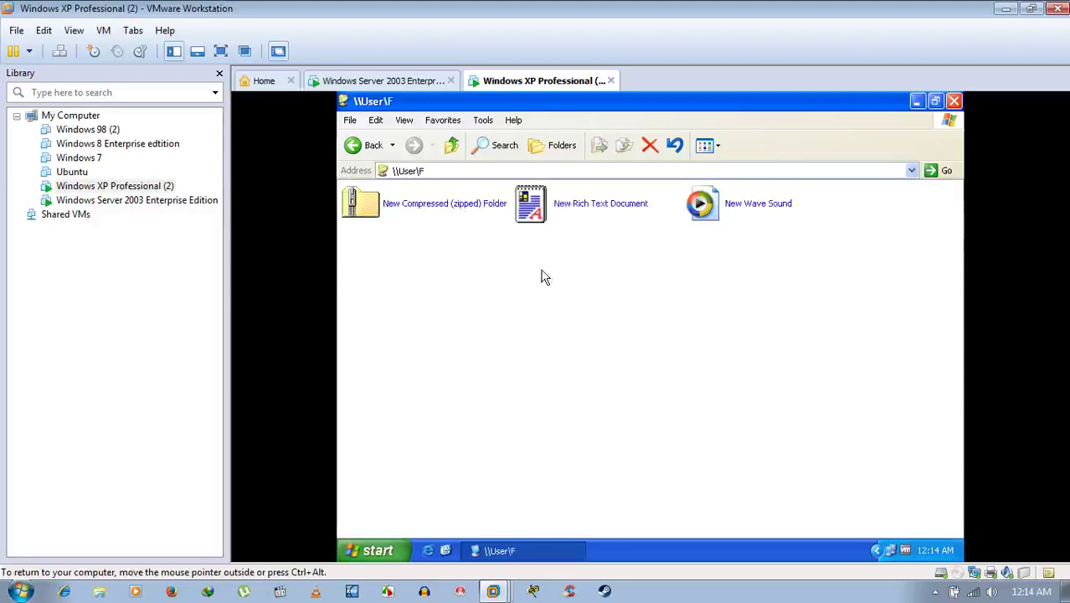
pyautogui.click(368, 146)
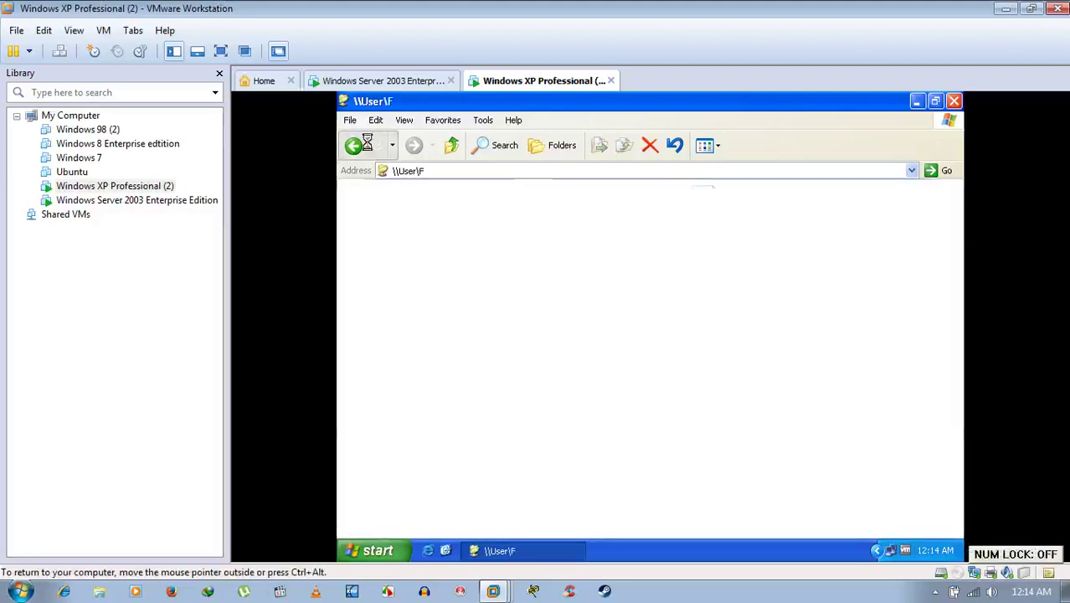
pyautogui.click(371, 146)
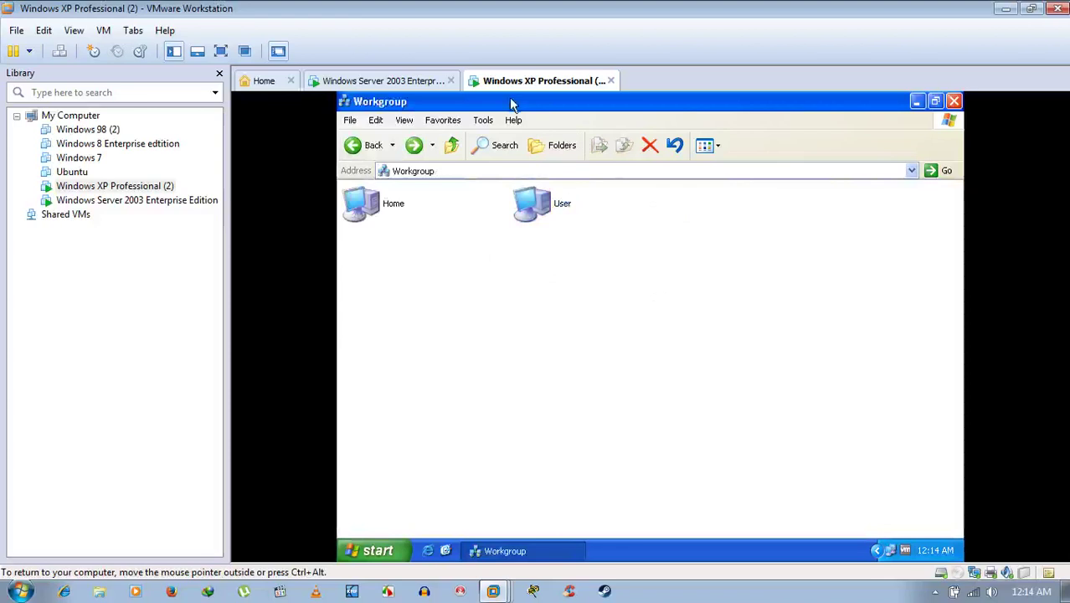
# Refresh the Server 2003 desktop while switching between the XP and Server 2003 machines.
pyautogui.click(406, 83)
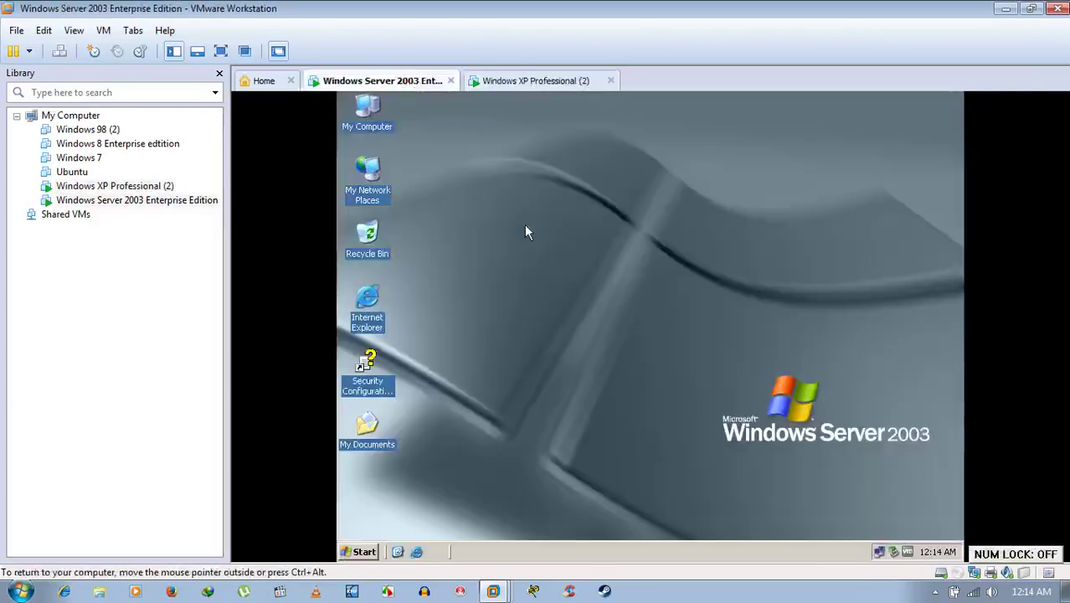
pyautogui.rightClick(527, 191)
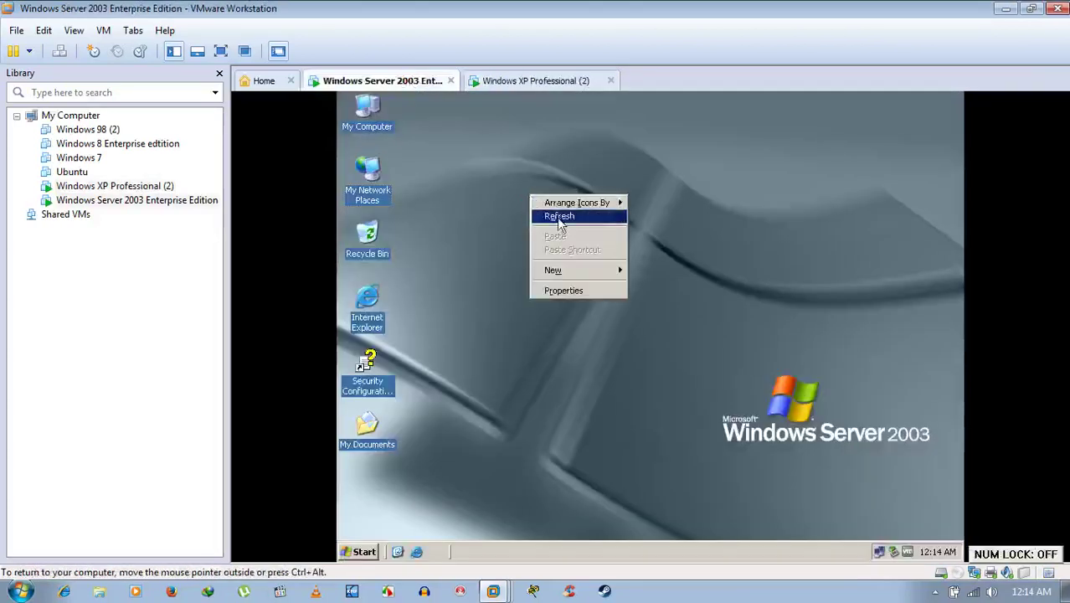
pyautogui.click(557, 216)
pyautogui.click(540, 82)
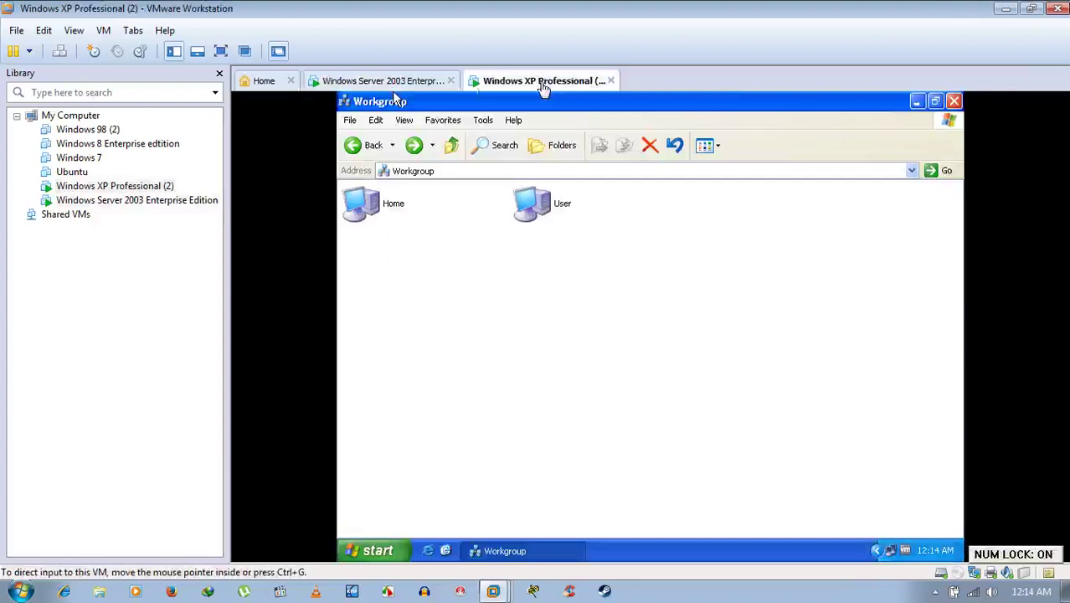
pyautogui.click(413, 82)
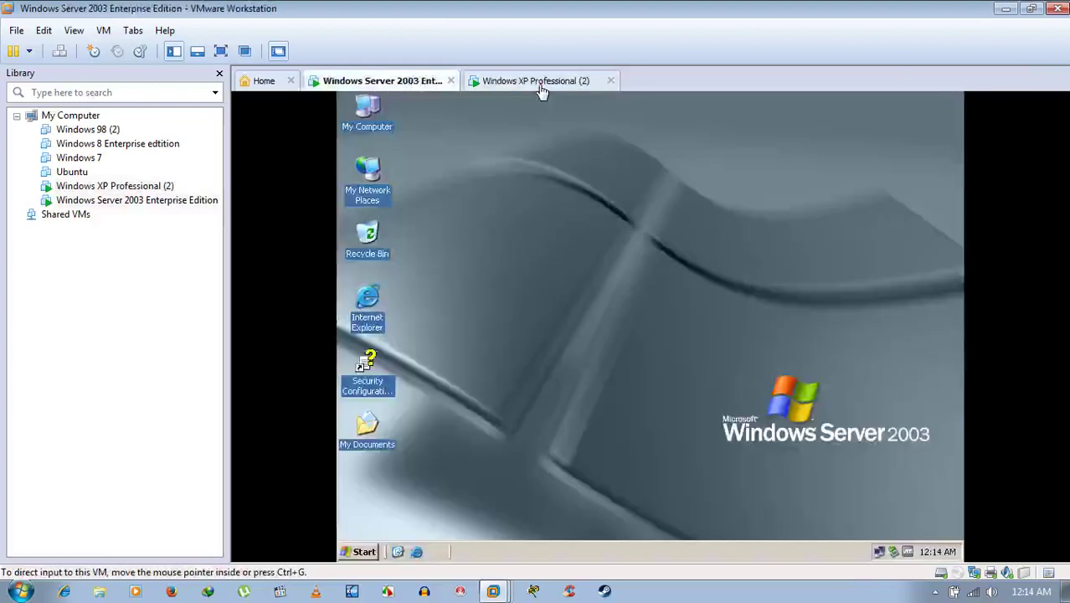
pyautogui.click(540, 83)
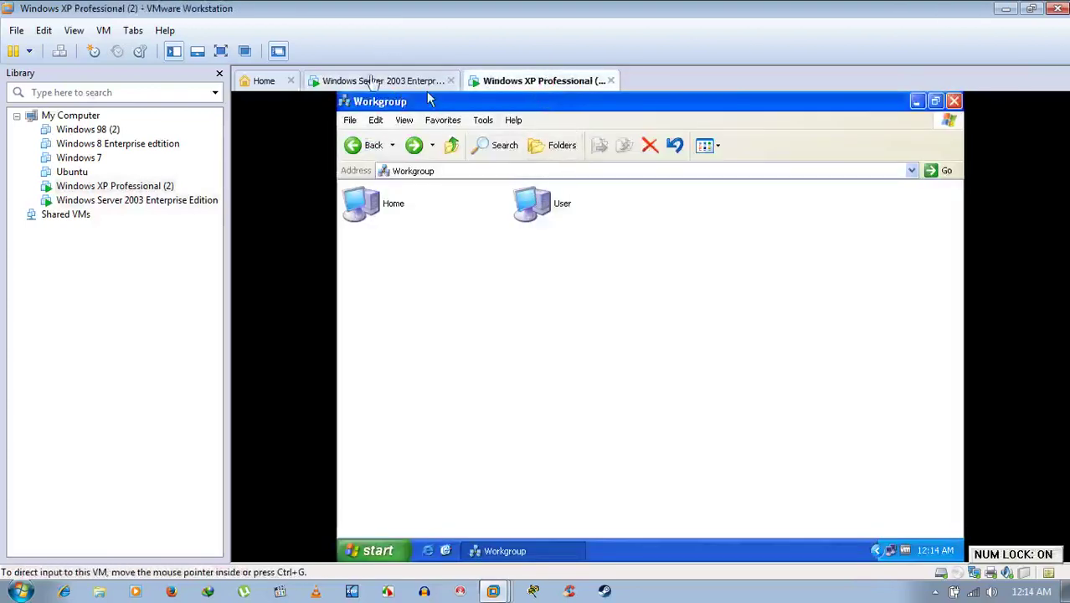
pyautogui.click(375, 82)
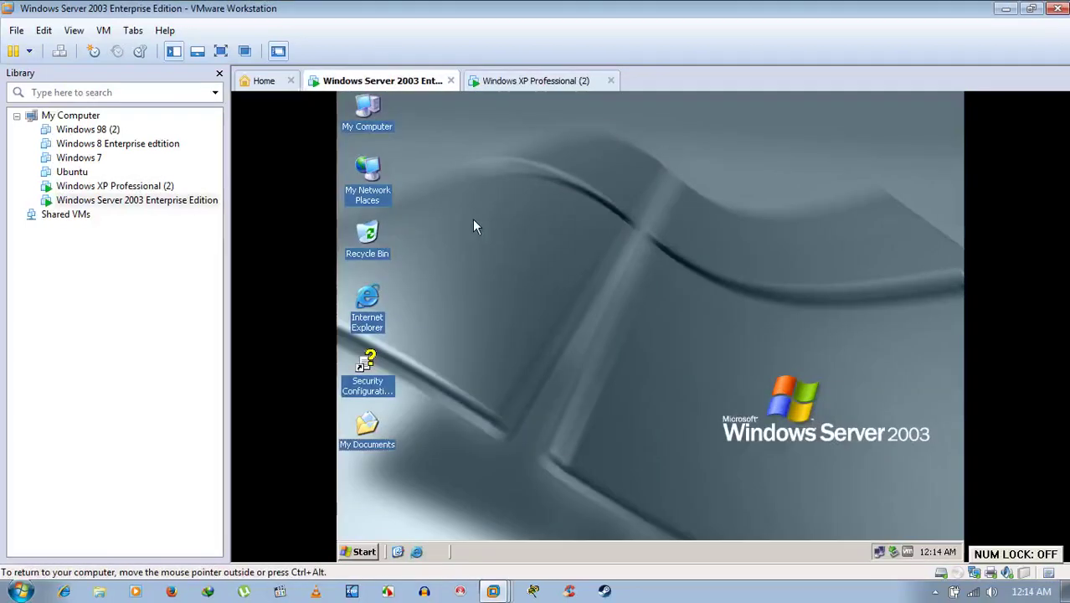
# Uncheck File and Printer Sharing in the Server 2003 firewall exceptions, then return to XP.
pyautogui.rightClick(880, 556)
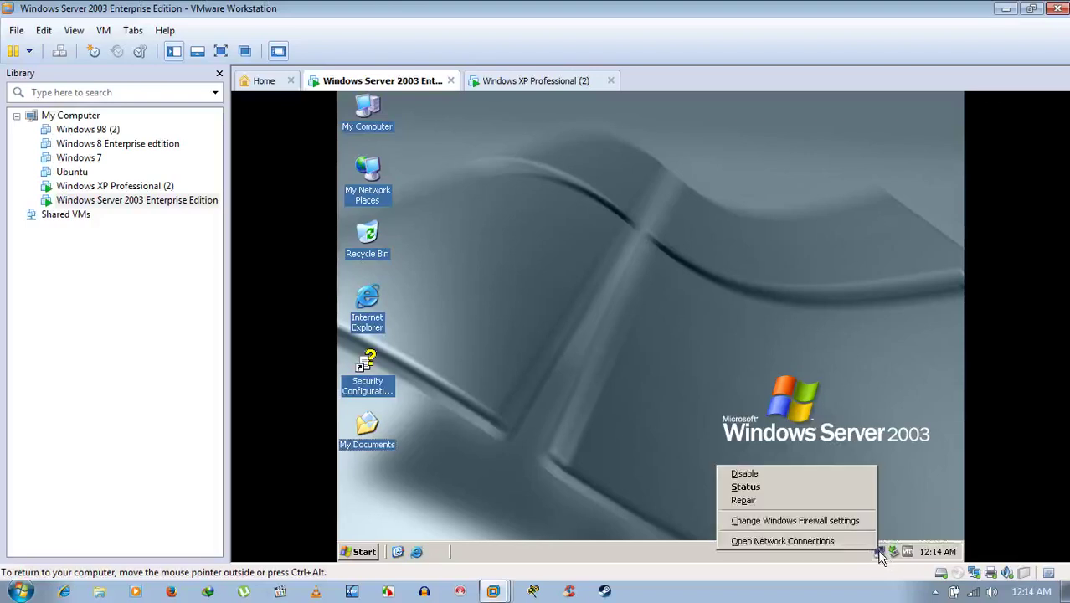
pyautogui.click(841, 519)
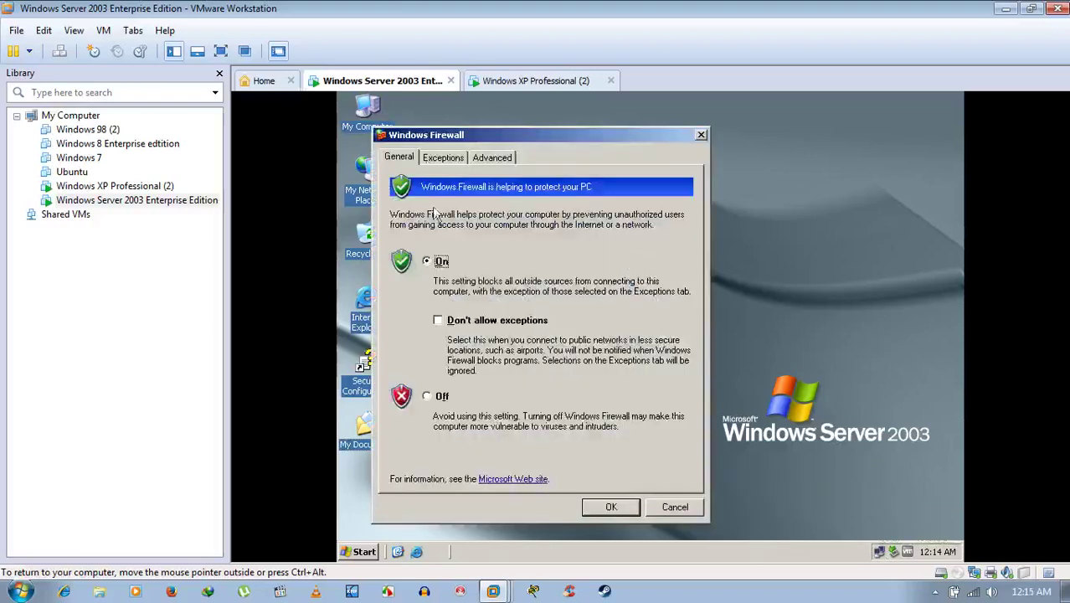
pyautogui.click(431, 158)
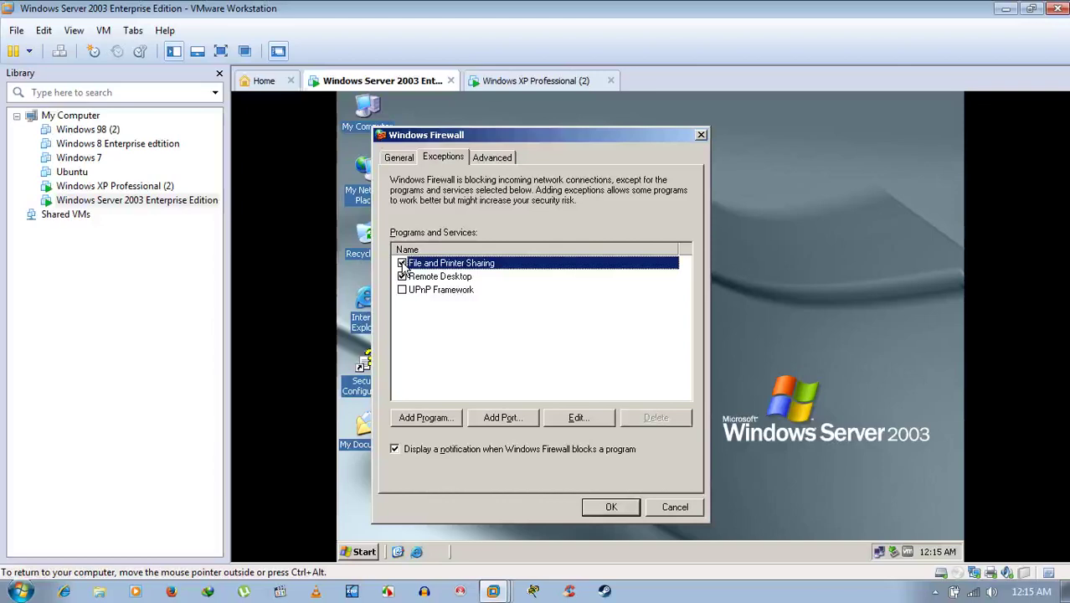
pyautogui.click(402, 264)
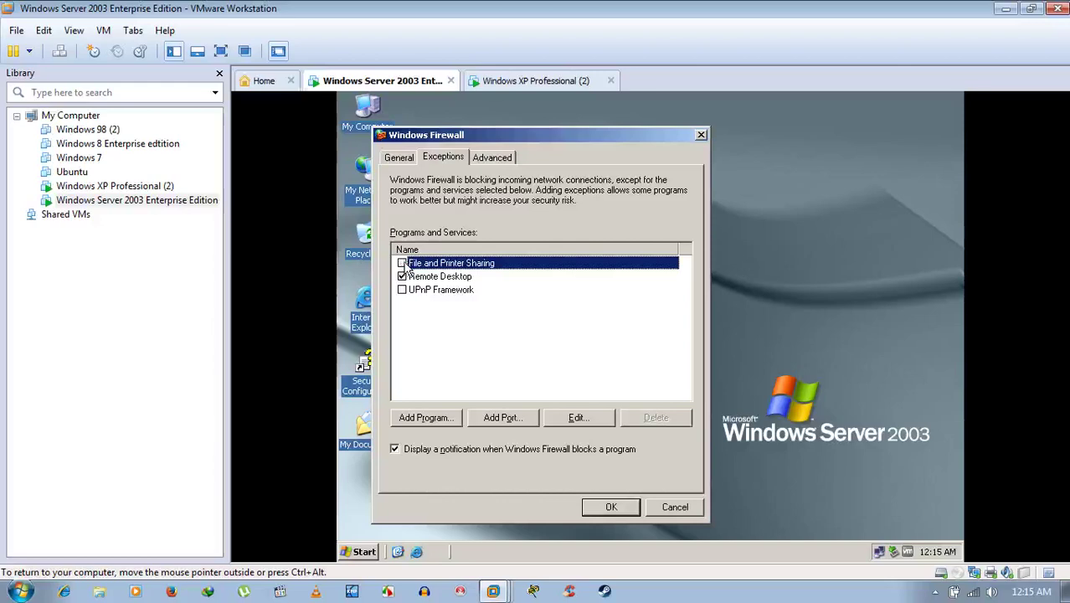
pyautogui.click(614, 505)
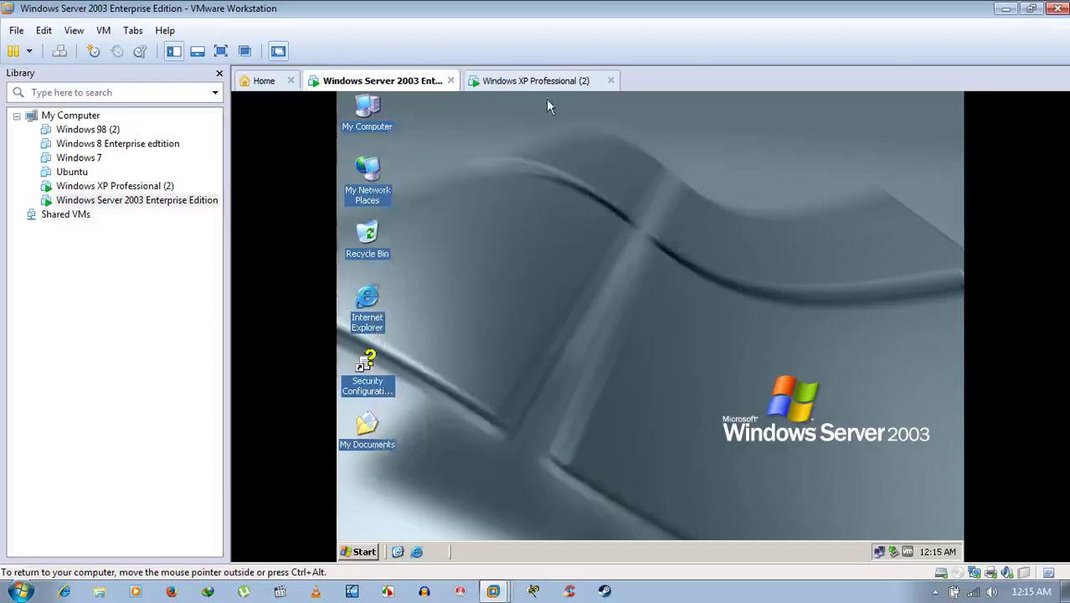
pyautogui.moveTo(879, 554)
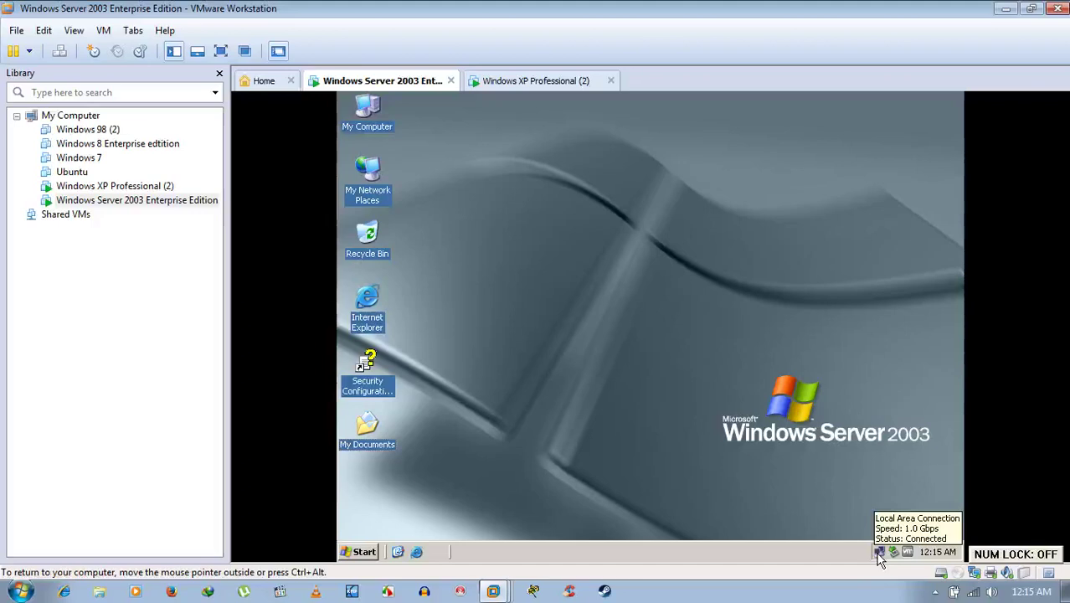
pyautogui.click(564, 82)
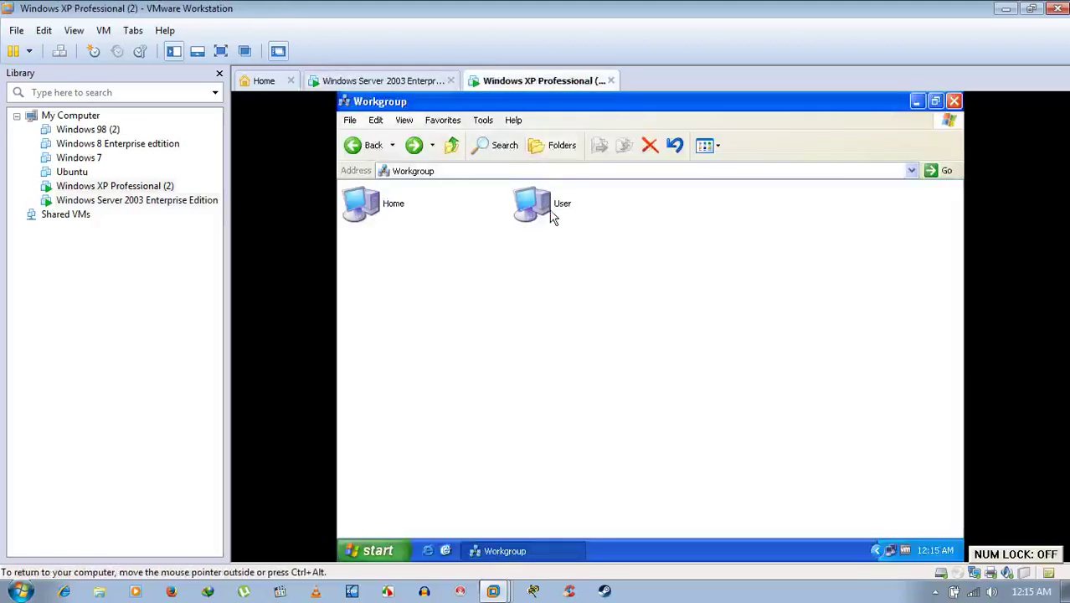
# Try opening User from XP, dismiss the network-path error, and switch to Server 2003.
pyautogui.doubleClick(544, 209)
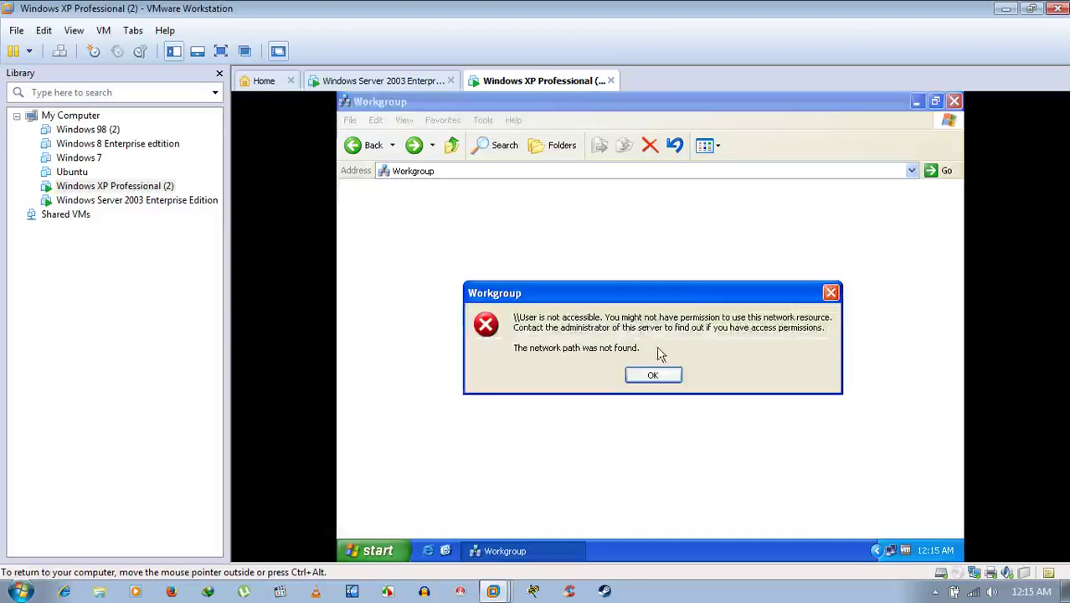
pyautogui.click(632, 373)
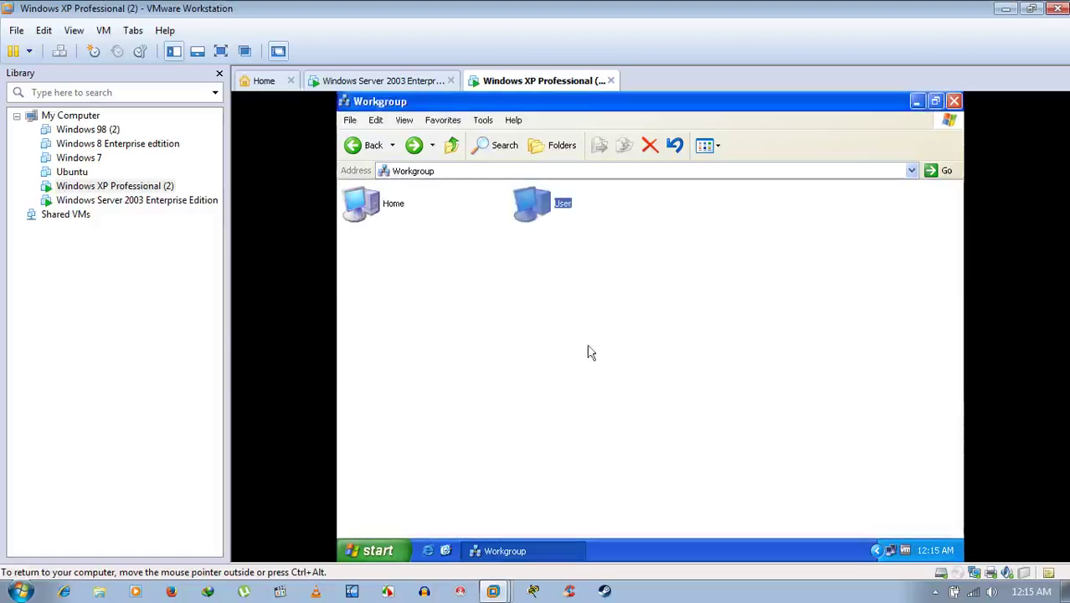
pyautogui.click(395, 83)
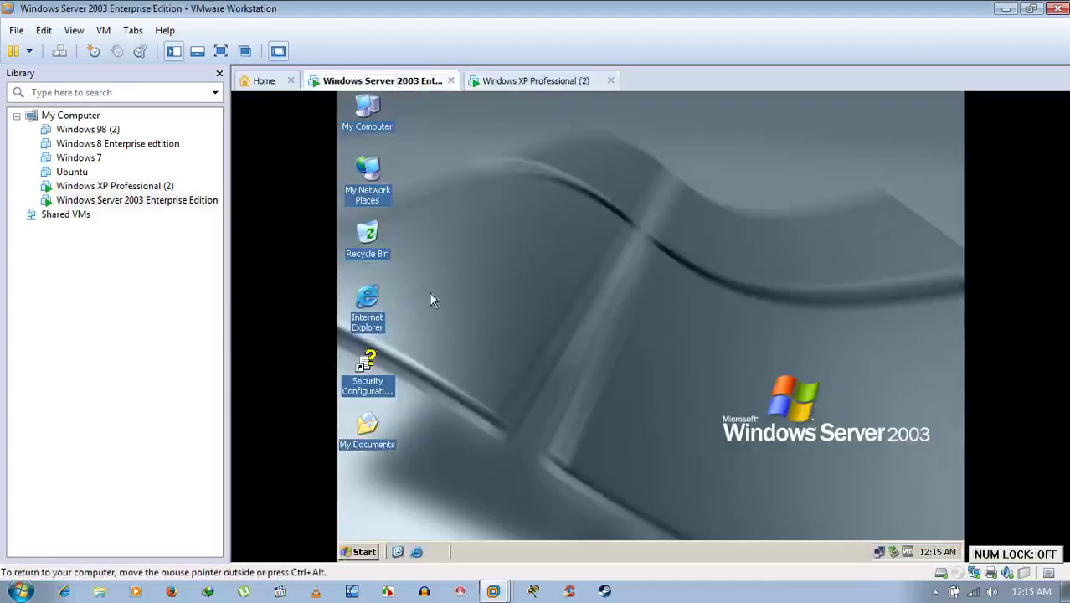
# Turn the Server 2003 Windows Firewall off.
pyautogui.rightClick(877, 551)
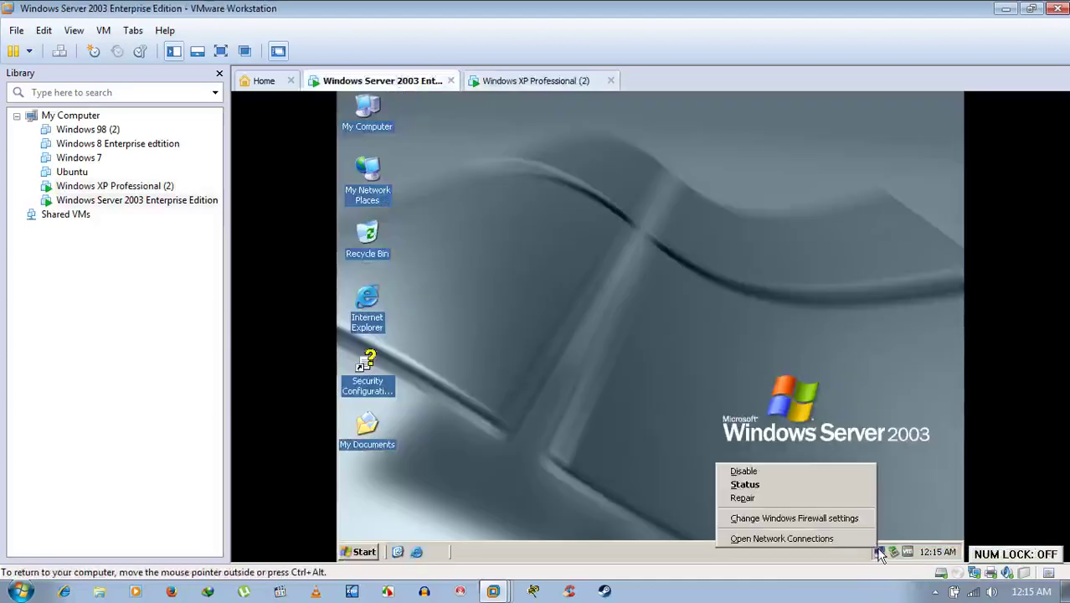
pyautogui.click(804, 518)
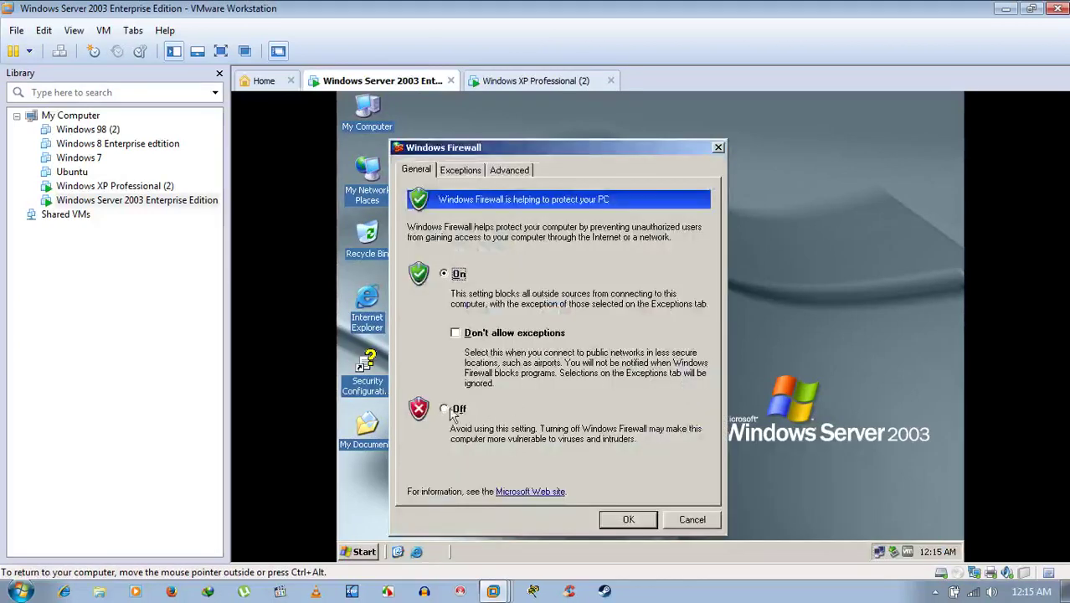
pyautogui.click(456, 409)
pyautogui.click(641, 520)
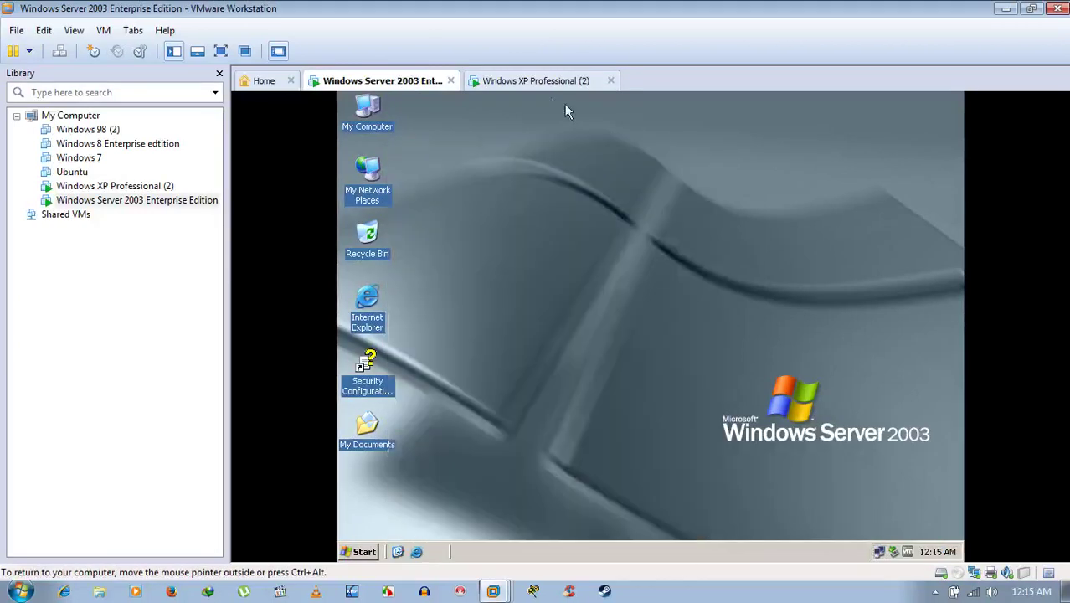
# On XP, open the User computer and its F share, then go back.
pyautogui.click(548, 81)
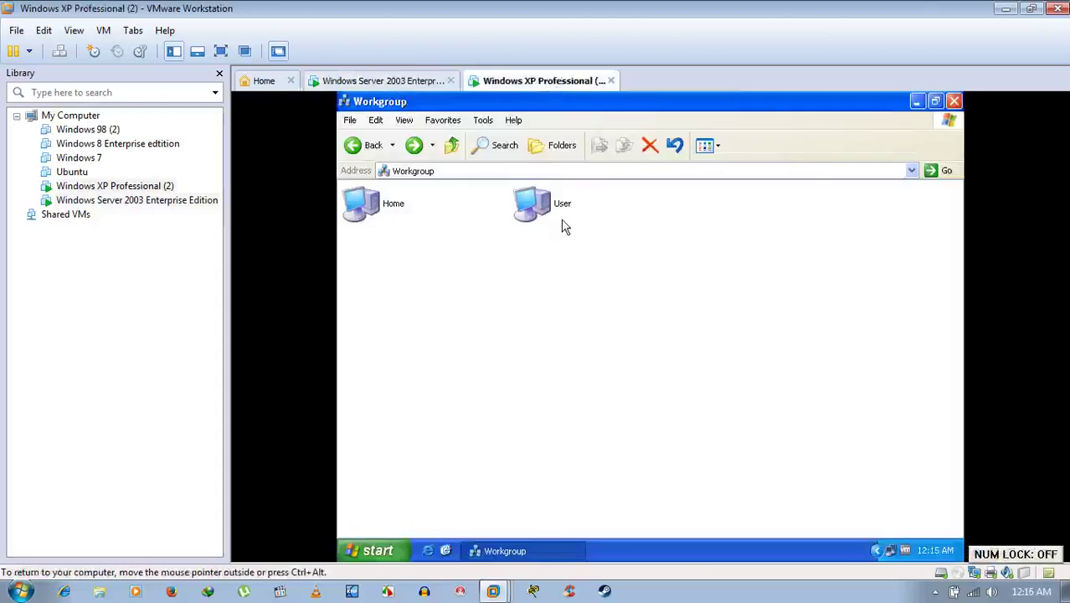
pyautogui.doubleClick(562, 219)
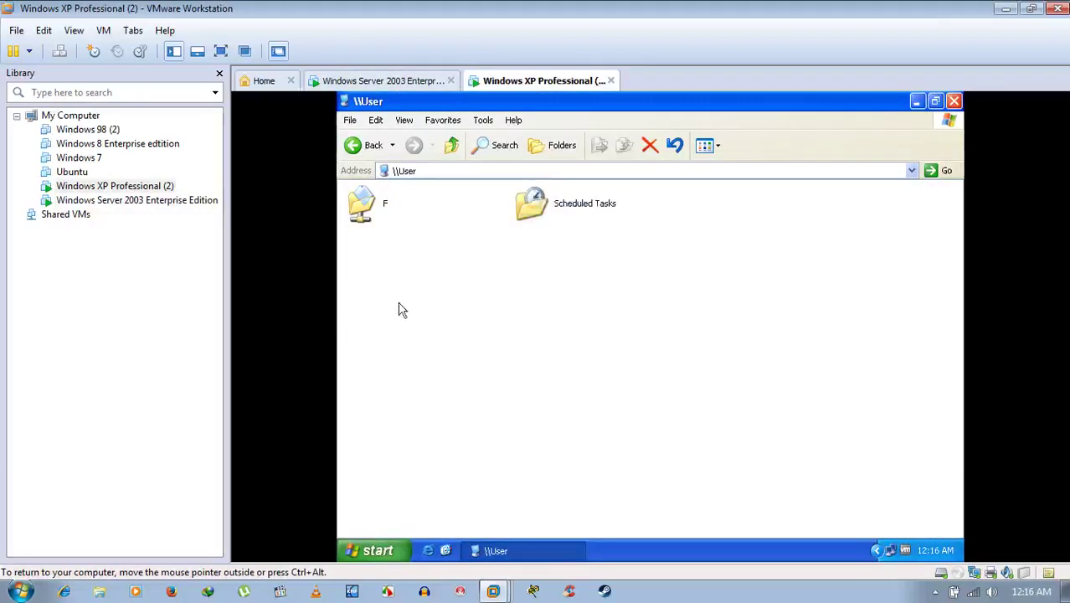
pyautogui.doubleClick(385, 207)
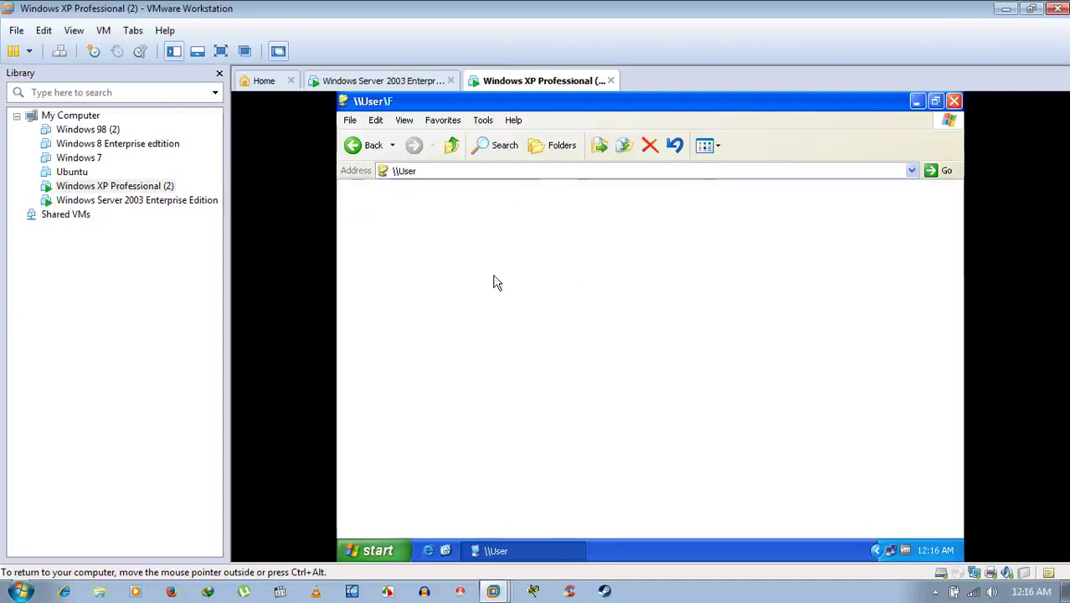
pyautogui.click(357, 146)
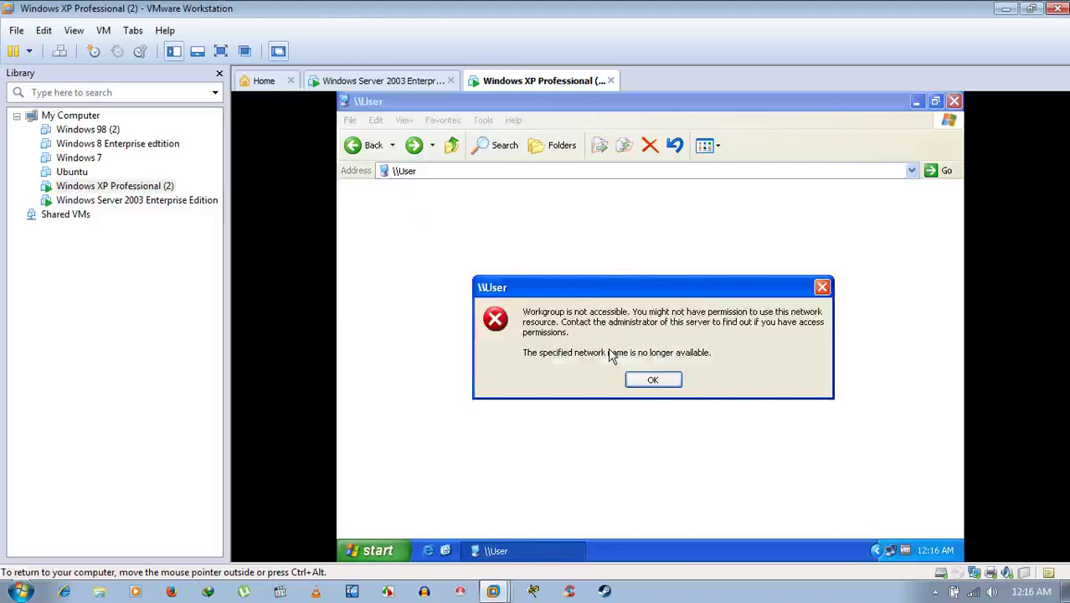
# Dismiss the access error, reopen User's F share, go back, and switch to Server 2003.
pyautogui.press('Num_Lock')
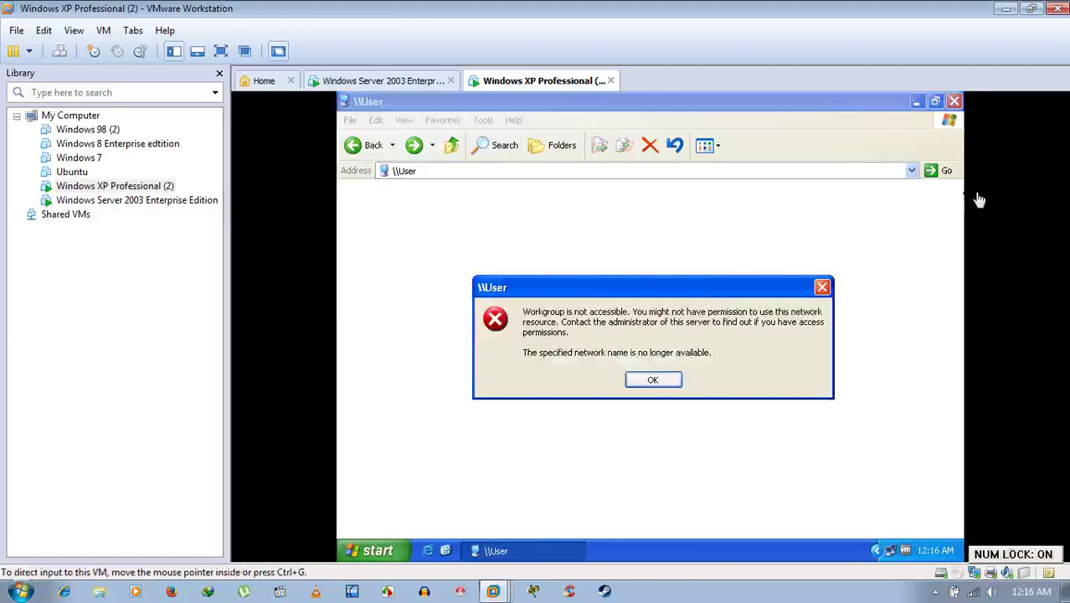
pyautogui.click(655, 378)
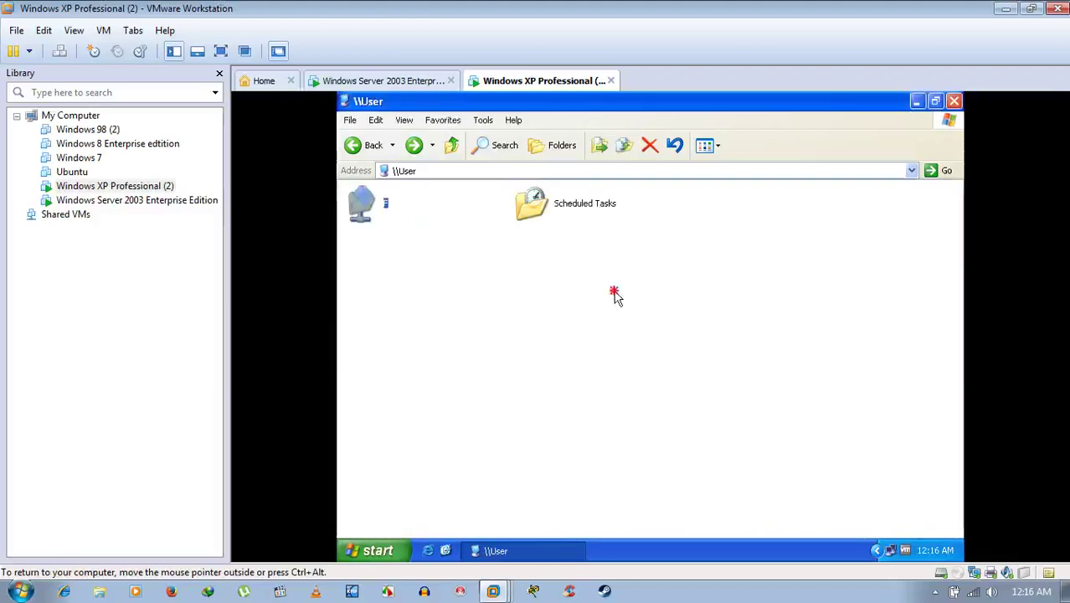
pyautogui.doubleClick(361, 206)
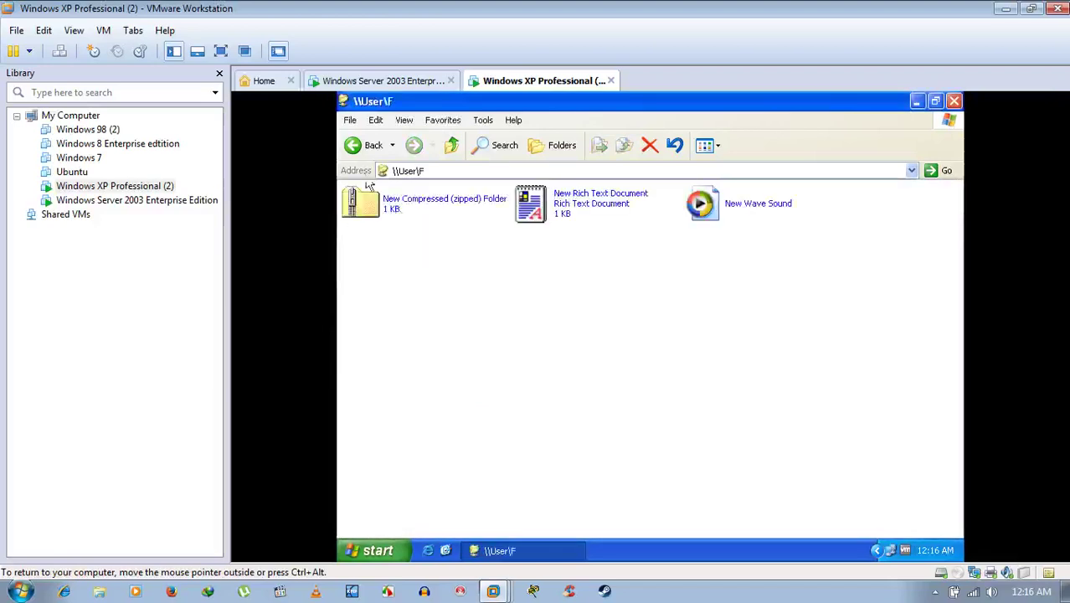
pyautogui.click(355, 144)
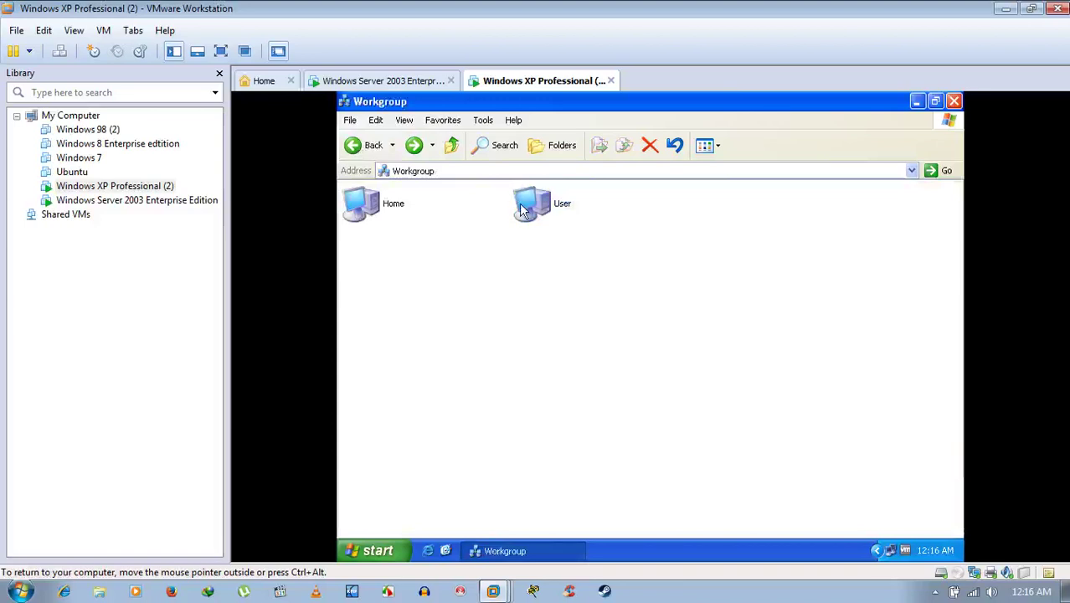
pyautogui.click(408, 85)
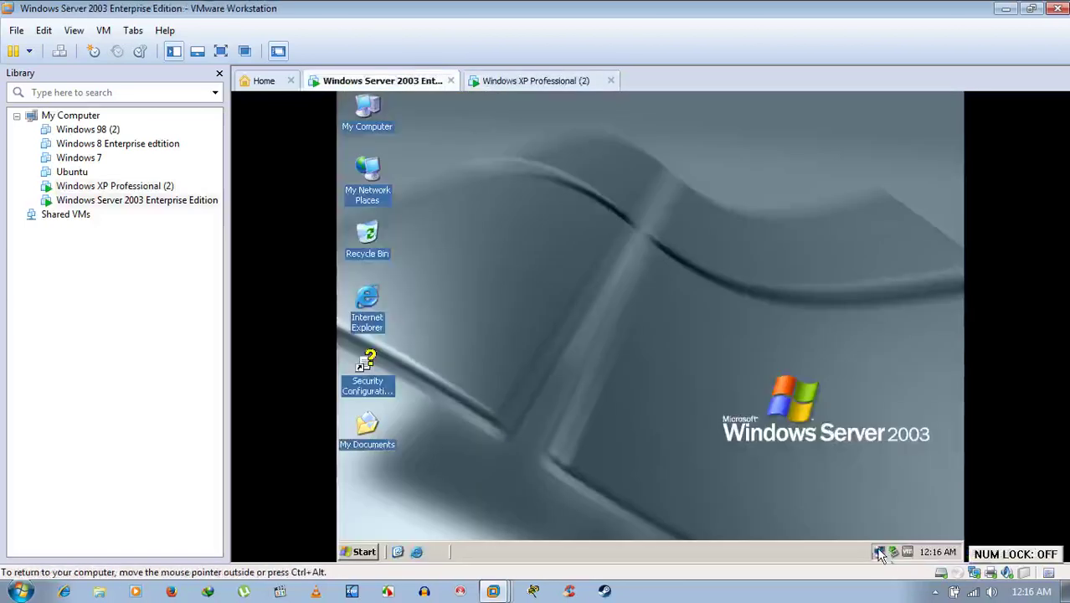
# Turn the Server 2003 Windows Firewall on.
pyautogui.rightClick(879, 552)
pyautogui.click(819, 518)
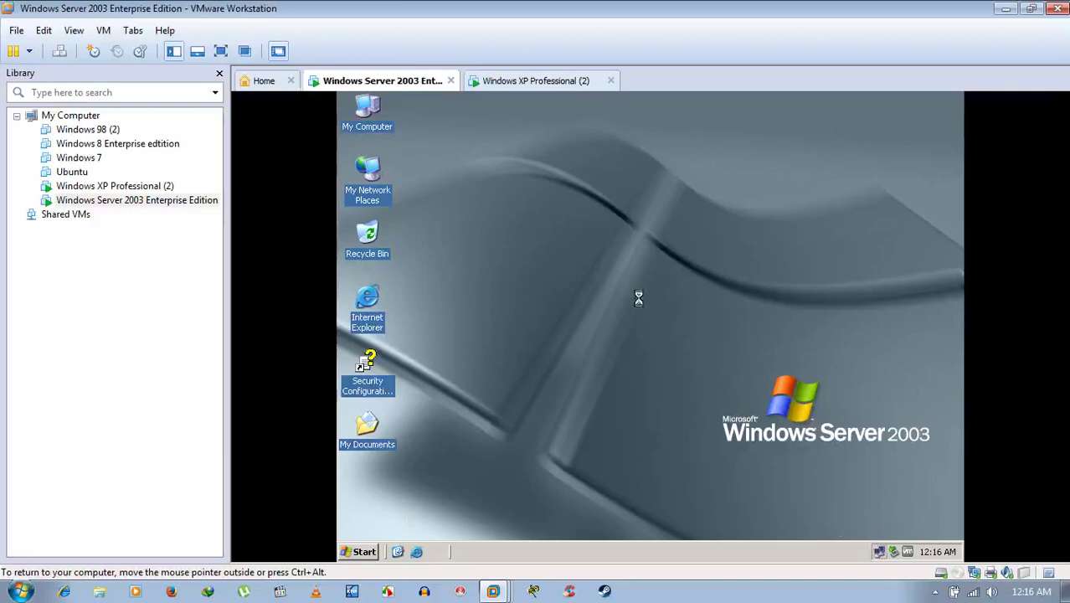
pyautogui.click(476, 273)
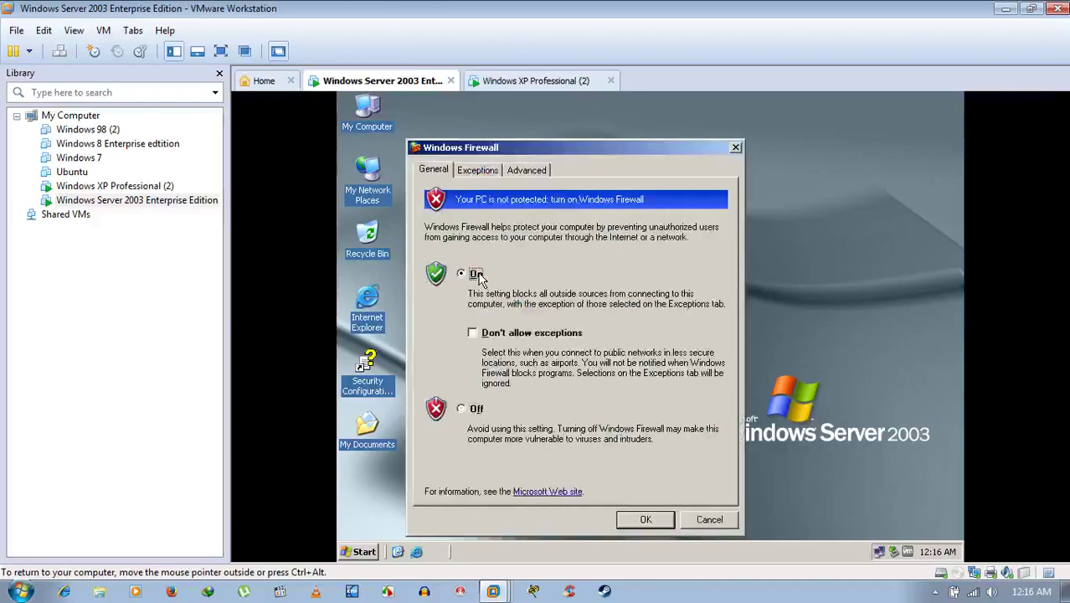
pyautogui.click(479, 170)
pyautogui.click(432, 172)
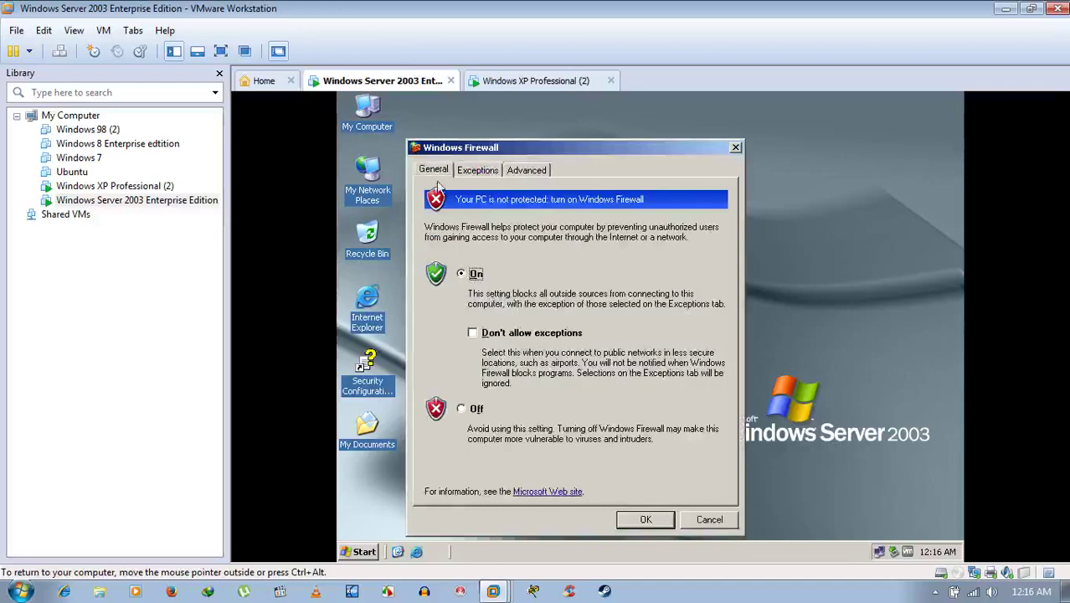
pyautogui.click(645, 519)
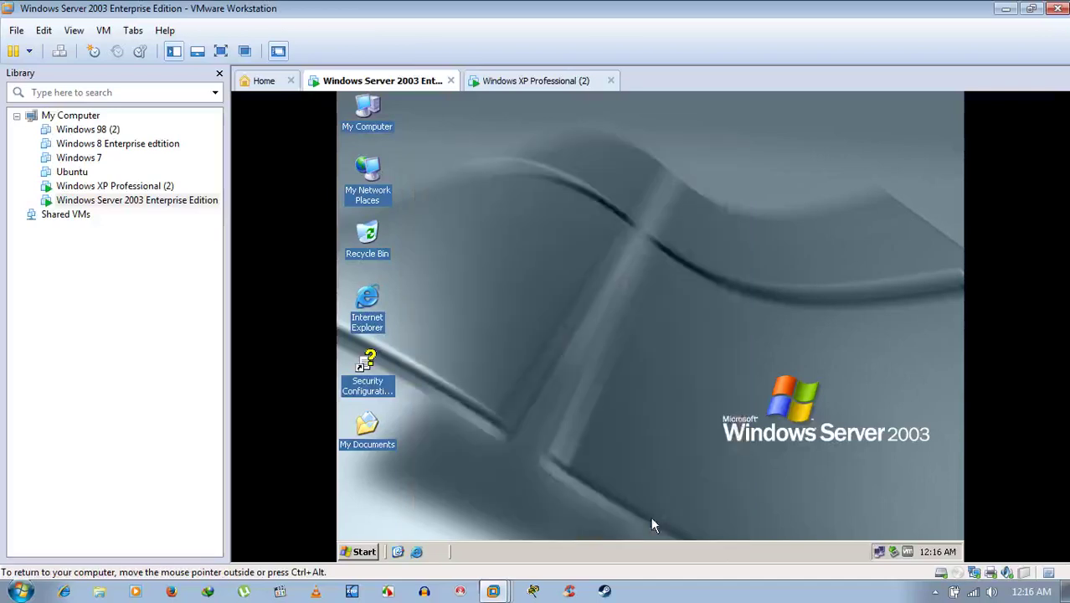
# On XP, dismiss the User-unreachable error, deselect User, and return to Server 2003.
pyautogui.click(513, 81)
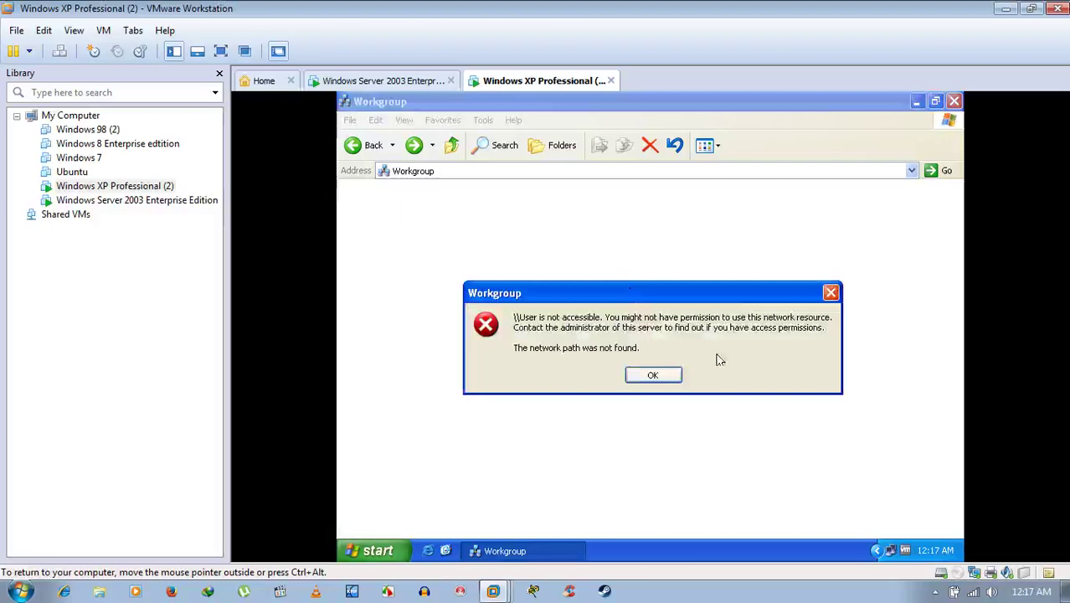
pyautogui.click(636, 376)
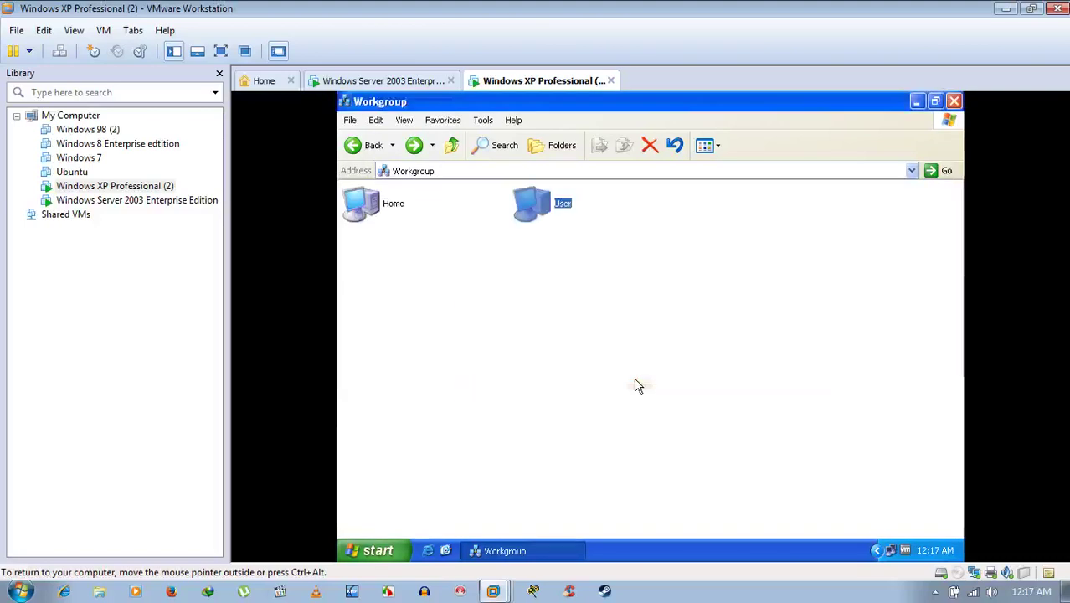
pyautogui.click(814, 220)
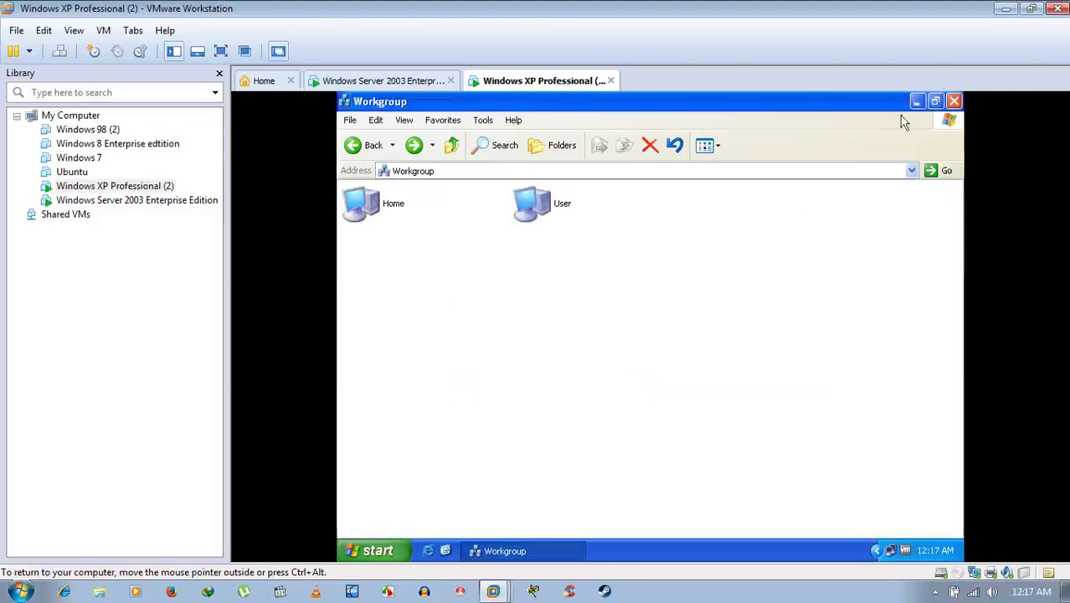
pyautogui.click(360, 81)
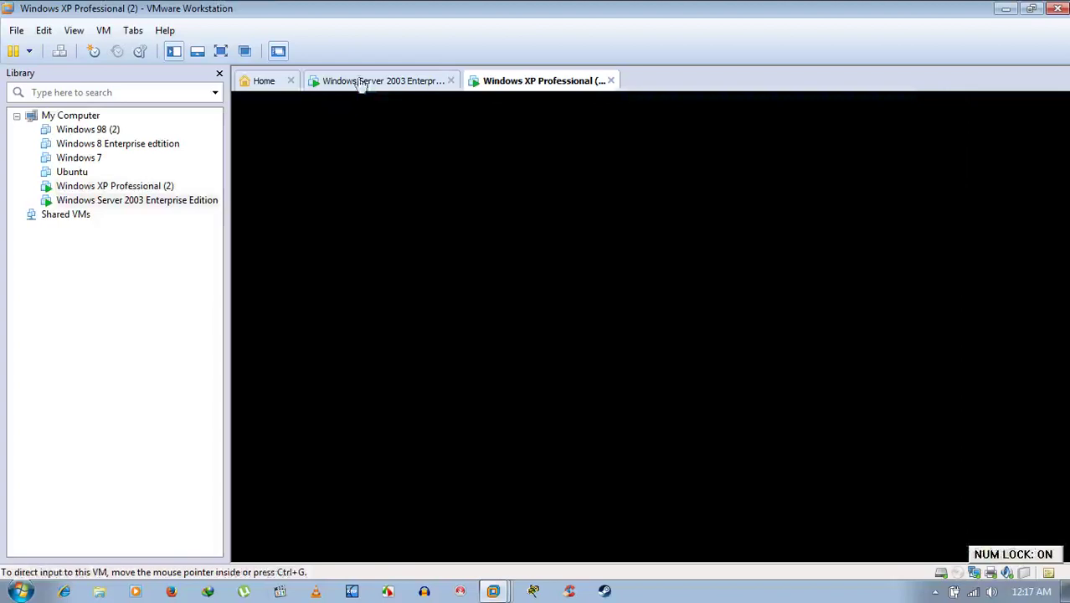
# Set the Server 2003 Windows Firewall to Off.
pyautogui.rightClick(879, 554)
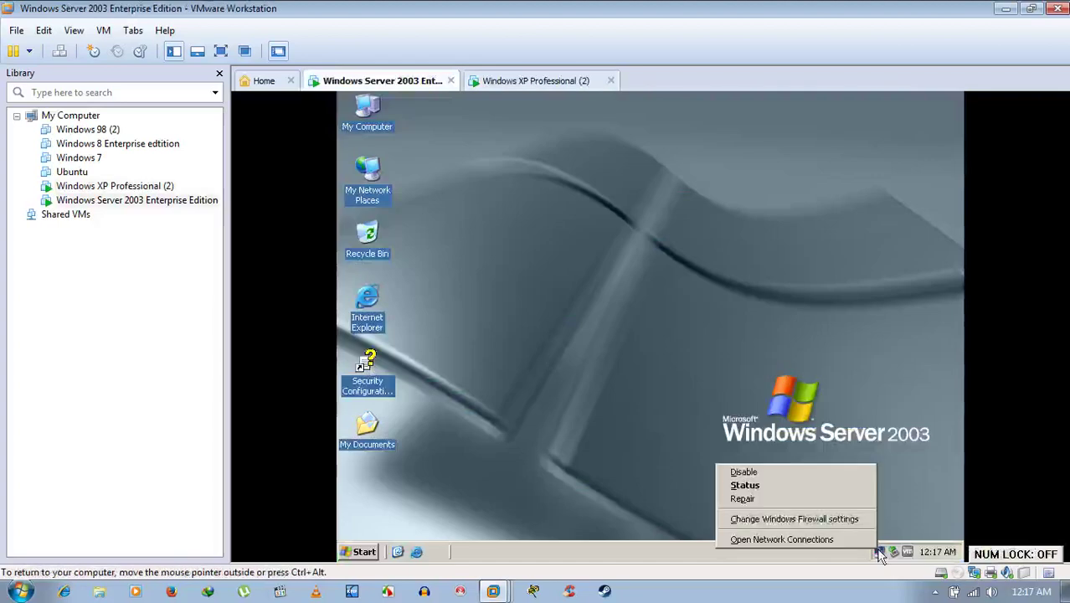
pyautogui.click(833, 516)
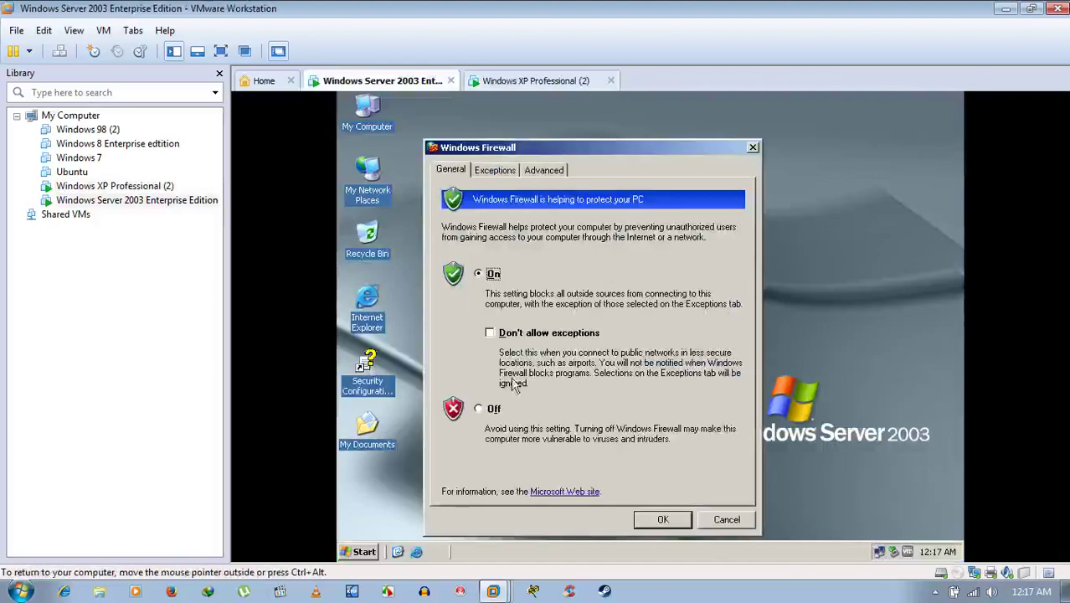
pyautogui.click(492, 410)
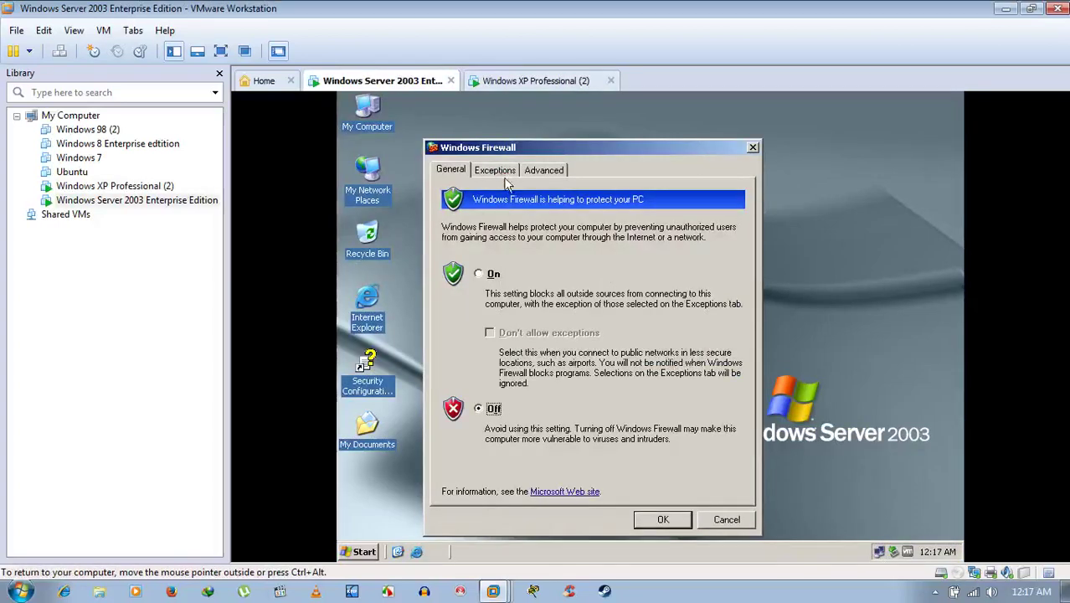
pyautogui.click(499, 171)
pyautogui.click(450, 170)
pyautogui.click(663, 519)
# Open User's shares from XP, close the window, and return to Server 2003.
pyautogui.click(531, 81)
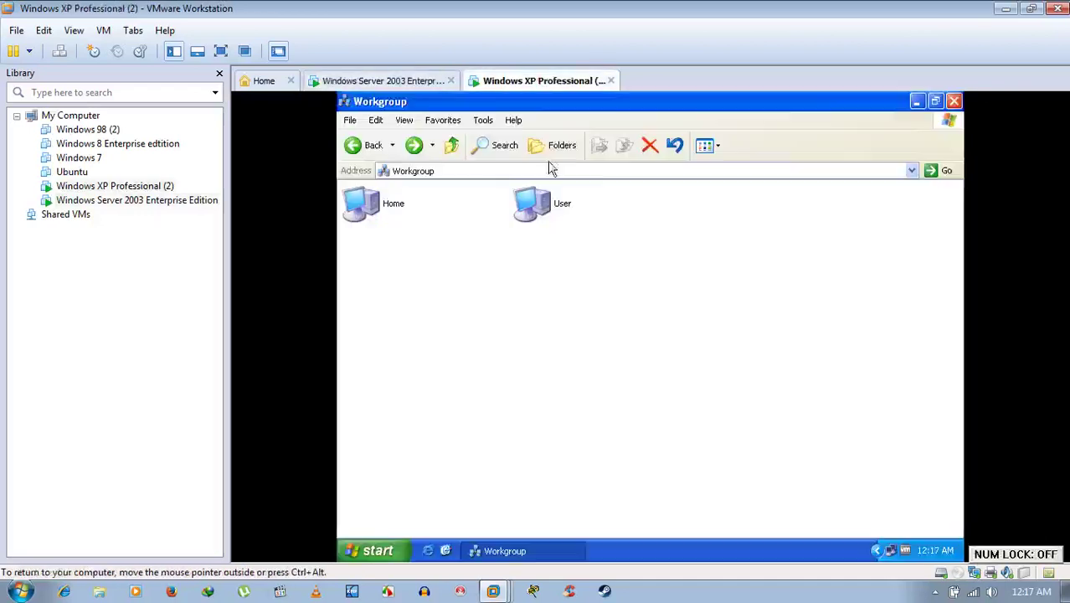
pyautogui.doubleClick(544, 225)
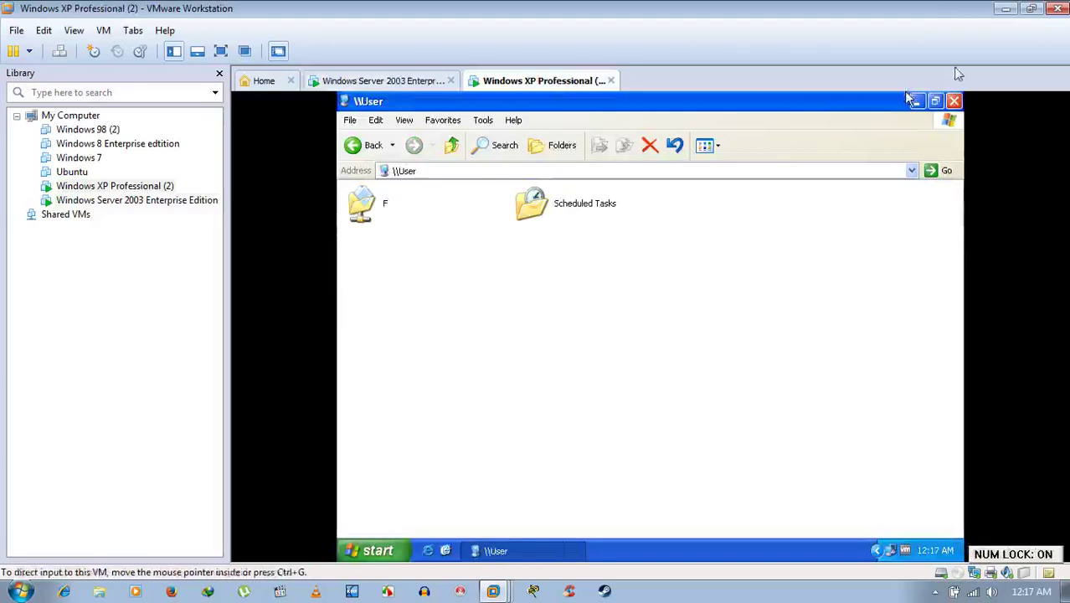
pyautogui.click(954, 102)
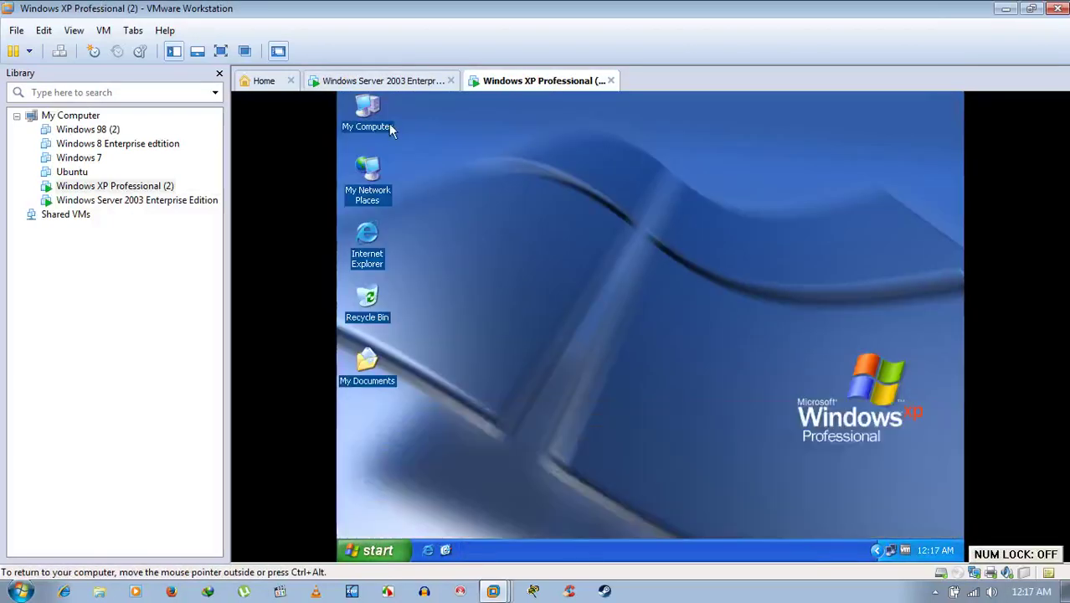
pyautogui.click(382, 81)
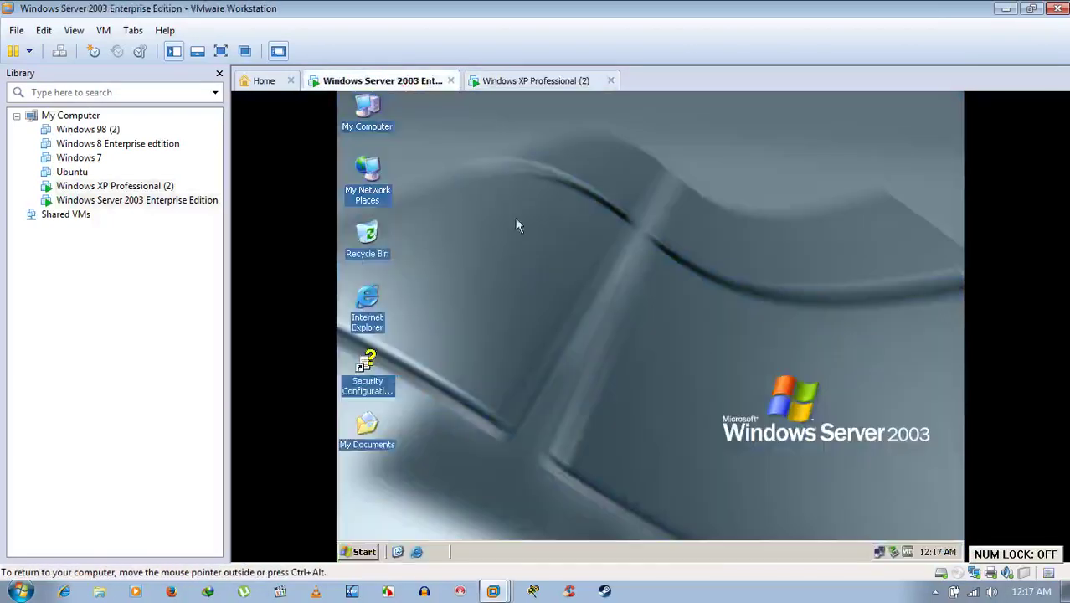
# Tick the File and Printer Sharing firewall exception on Server 2003, then switch to XP.
pyautogui.rightClick(882, 551)
pyautogui.click(852, 512)
pyautogui.click(511, 171)
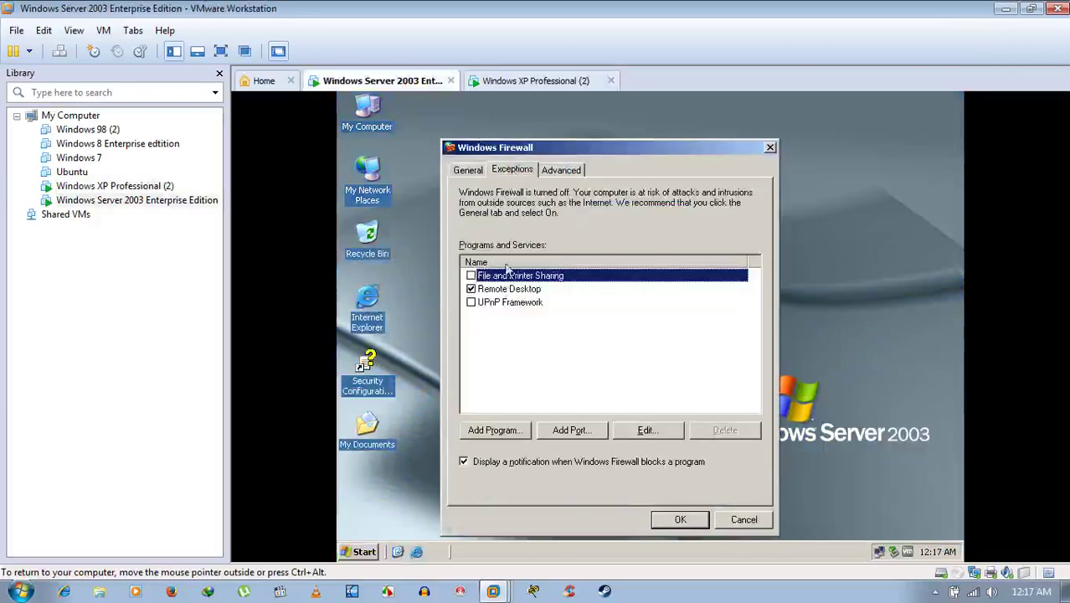
pyautogui.click(470, 276)
pyautogui.click(681, 519)
pyautogui.click(552, 80)
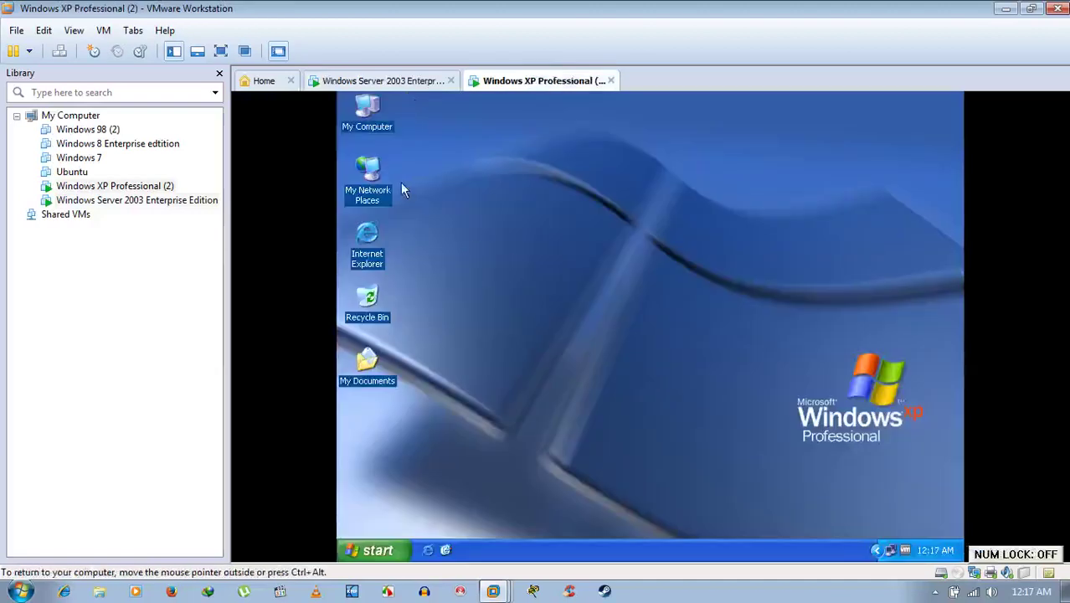
# On XP, browse My Network Places to the Workgroup and open User's shares.
pyautogui.doubleClick(376, 178)
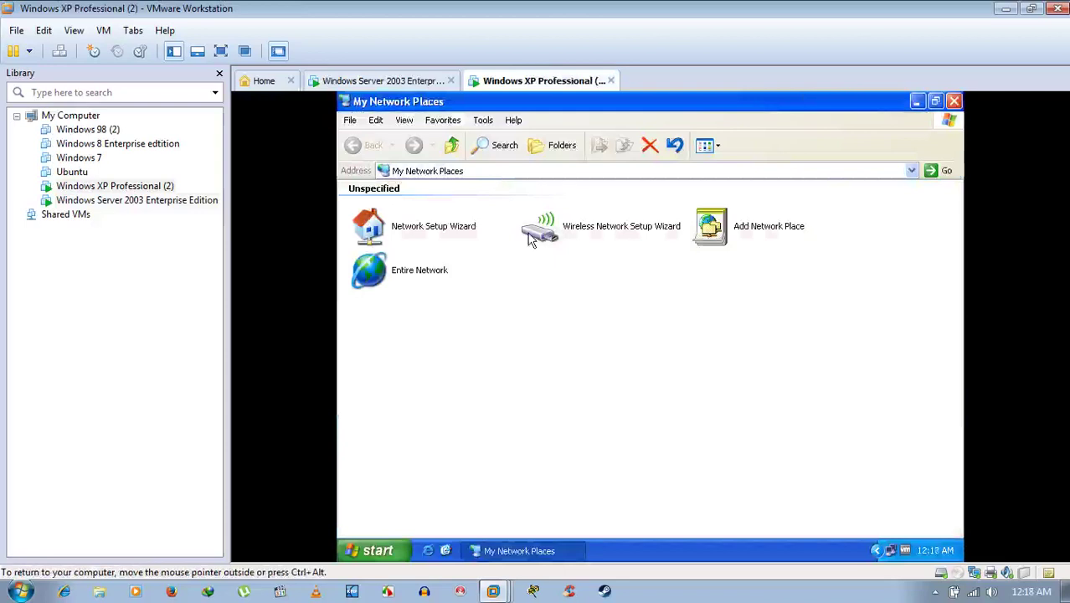
pyautogui.doubleClick(416, 281)
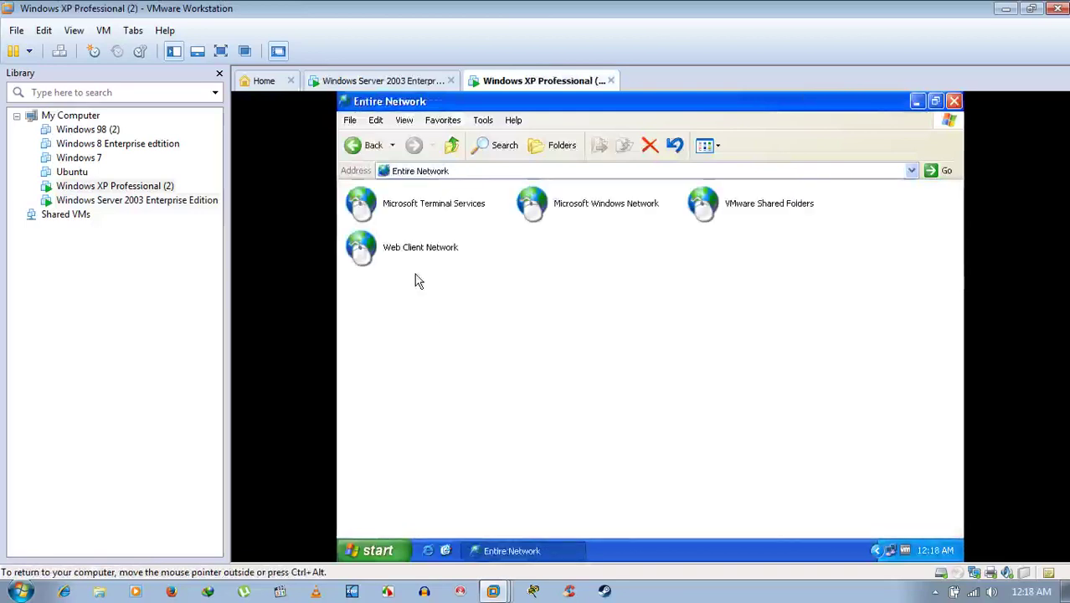
pyautogui.doubleClick(577, 210)
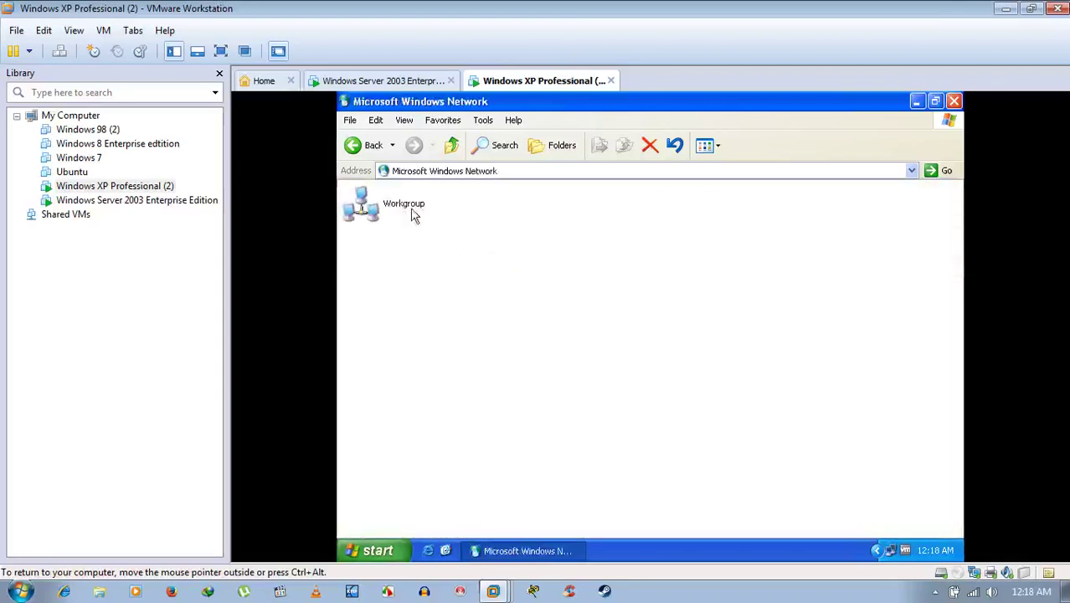
pyautogui.doubleClick(404, 209)
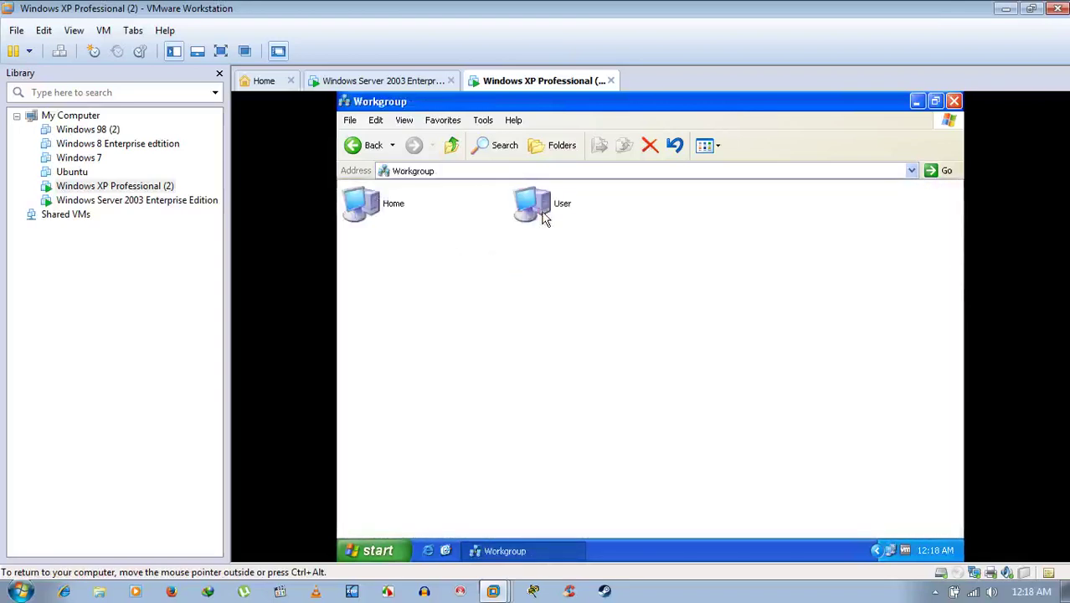
pyautogui.doubleClick(540, 209)
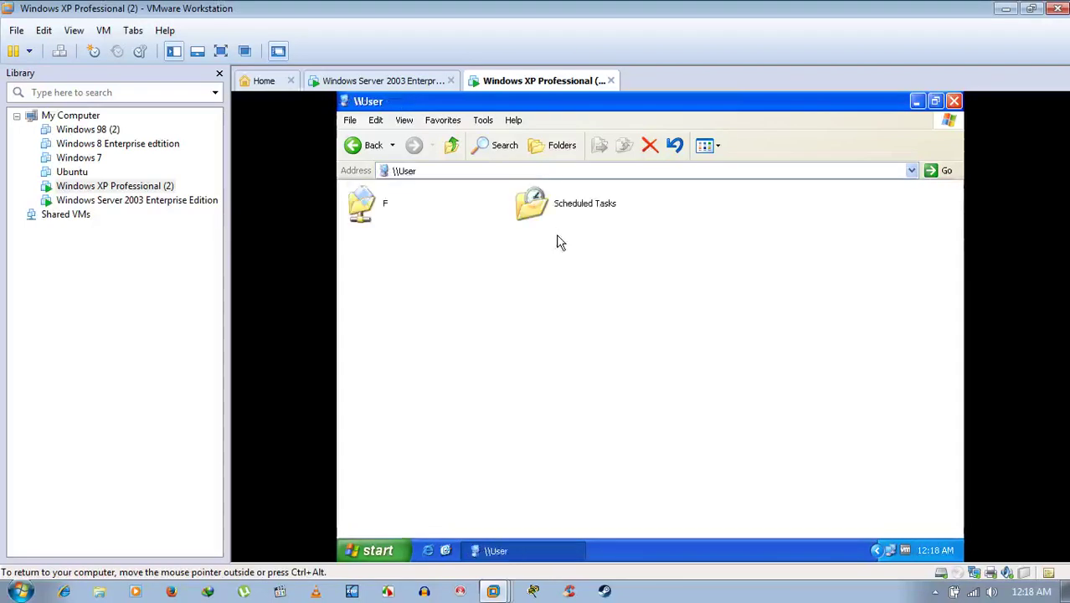
# On Server 2003, browse Entire Network > Microsoft Windows Network to the Workgroup.
pyautogui.click(377, 81)
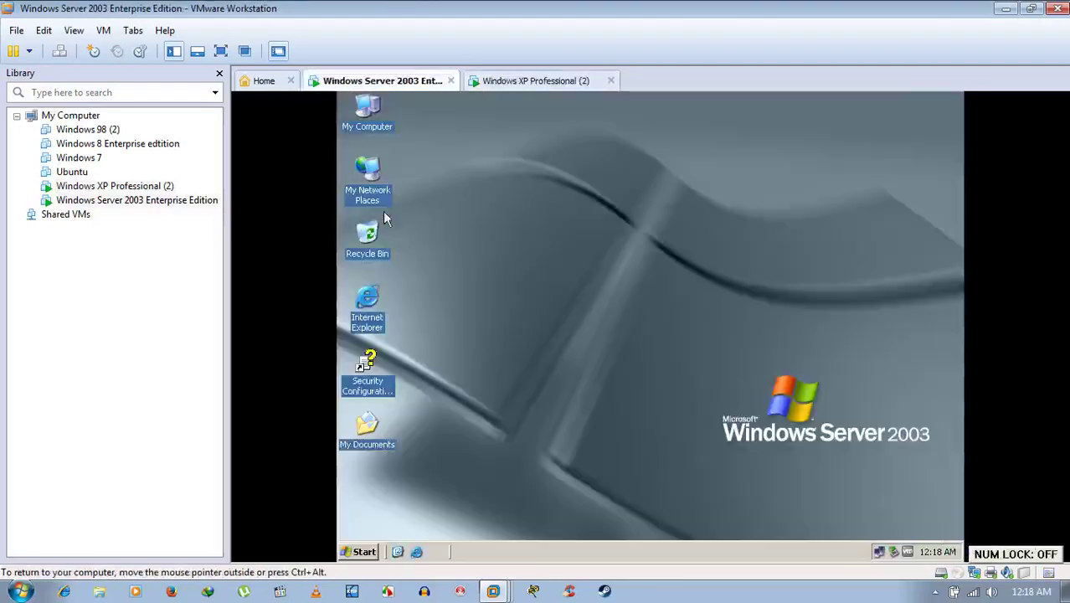
pyautogui.doubleClick(371, 184)
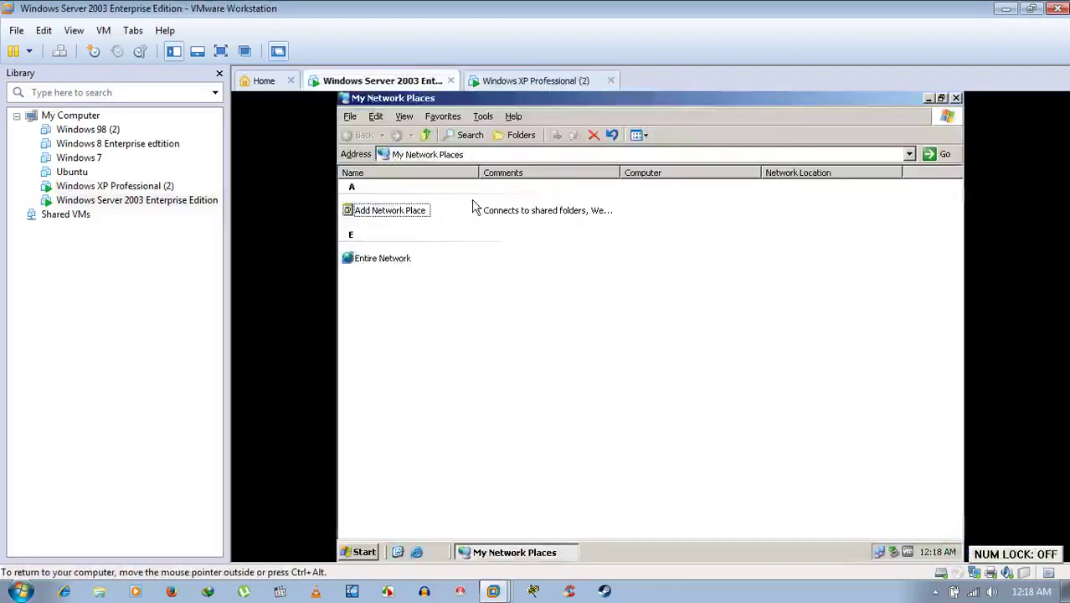
pyautogui.doubleClick(391, 259)
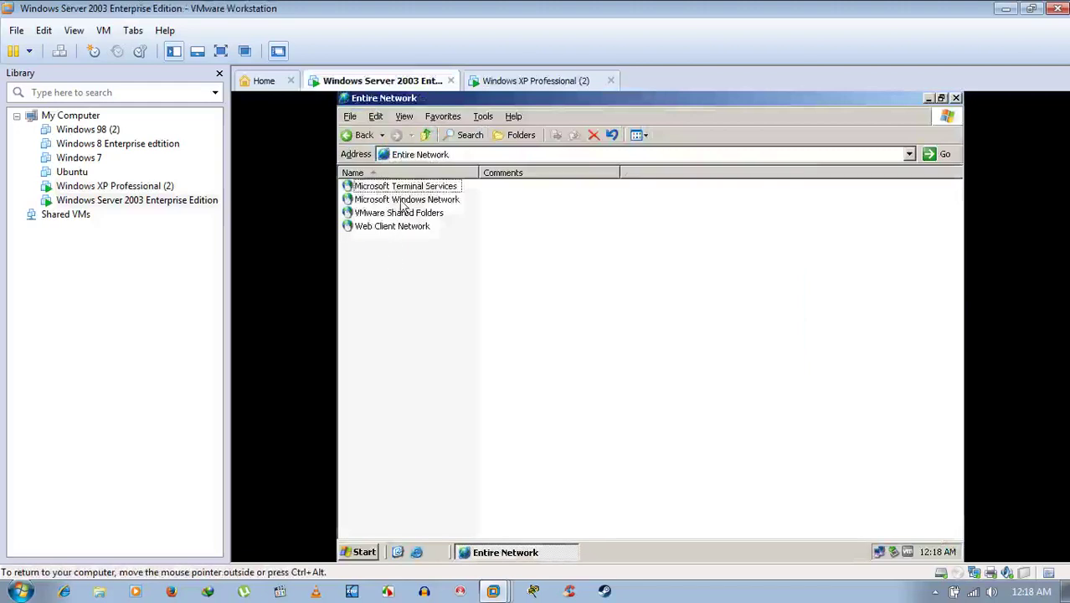
pyautogui.click(399, 200)
pyautogui.doubleClick(399, 200)
pyautogui.doubleClick(387, 188)
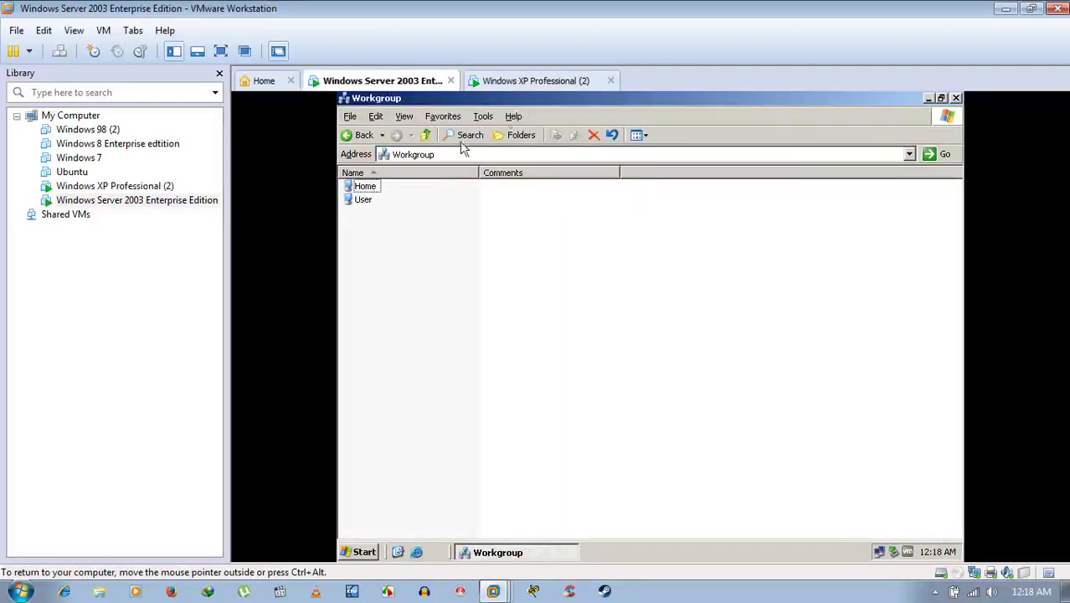
# Open Home's shared items on Server 2003, close the window, and switch to XP.
pyautogui.click(539, 81)
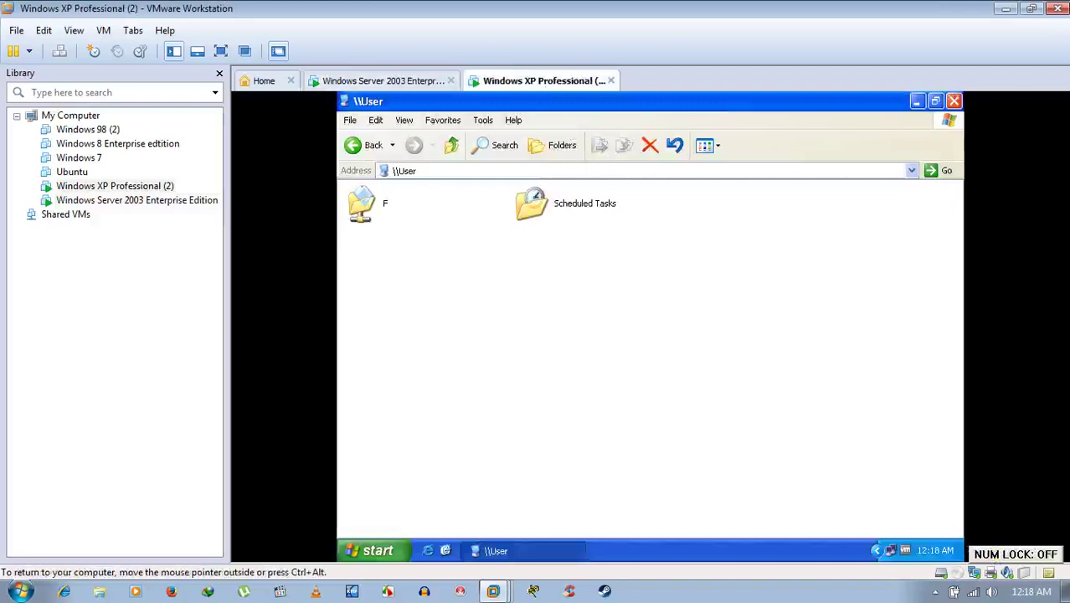
pyautogui.click(381, 81)
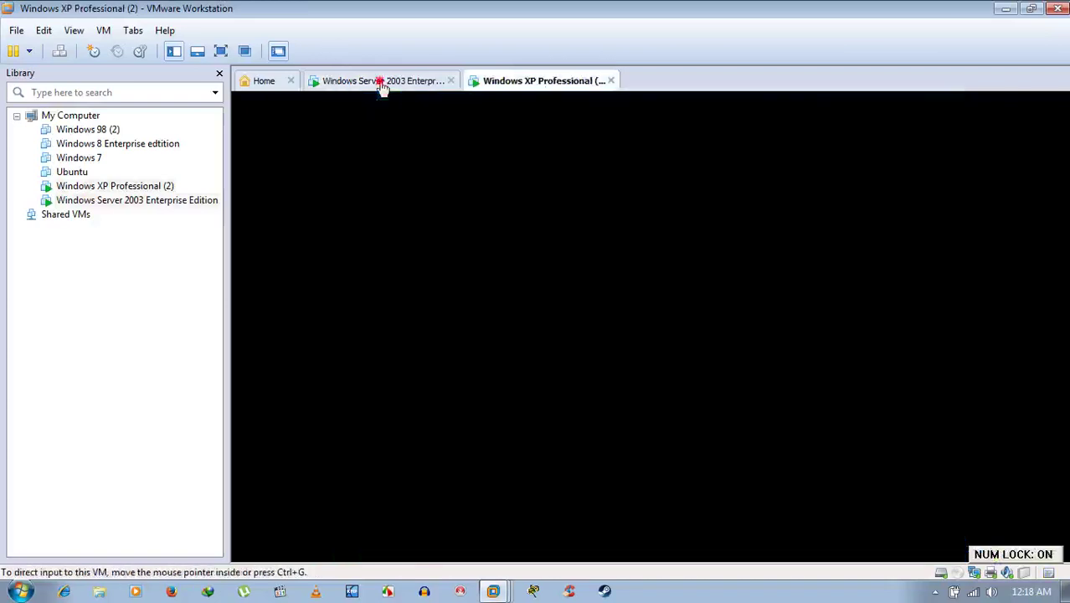
pyautogui.doubleClick(365, 187)
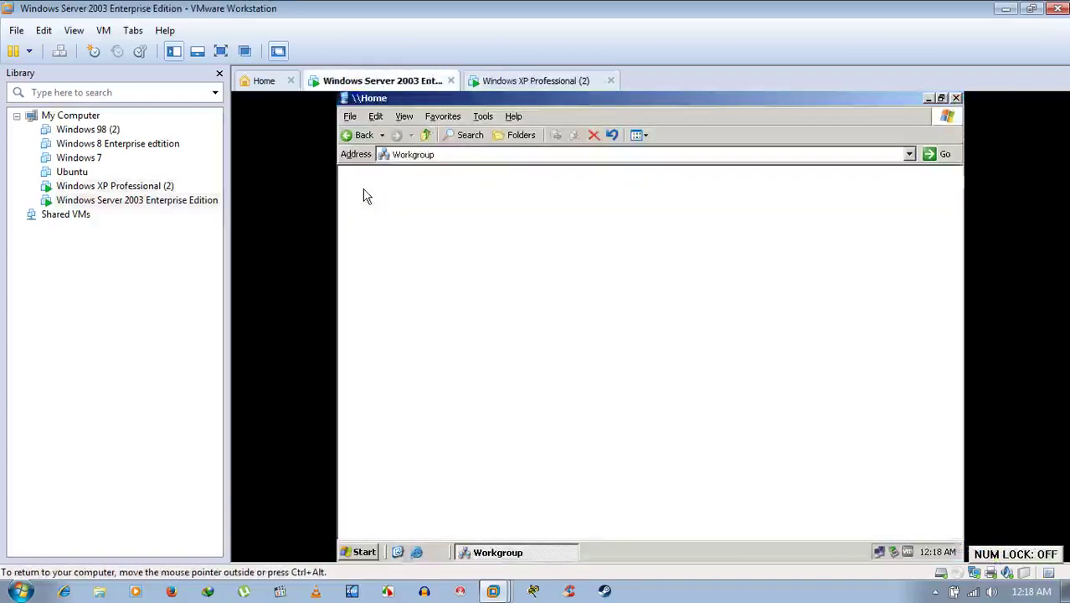
pyautogui.click(955, 98)
pyautogui.click(539, 80)
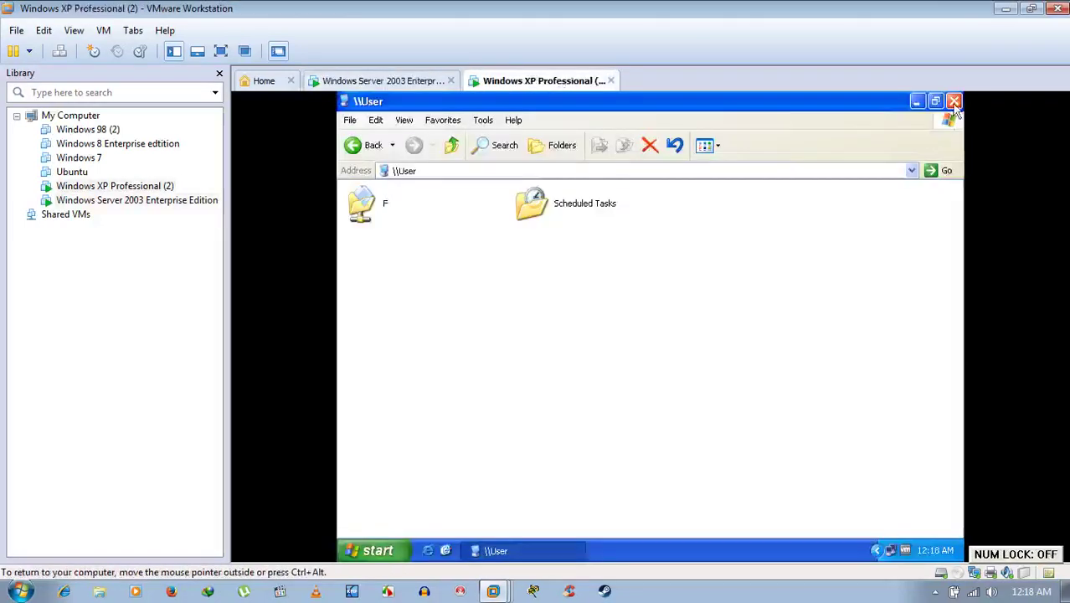
# Close the \\User window in XP and launch services.msc from the host's Run prompt.
pyautogui.click(953, 101)
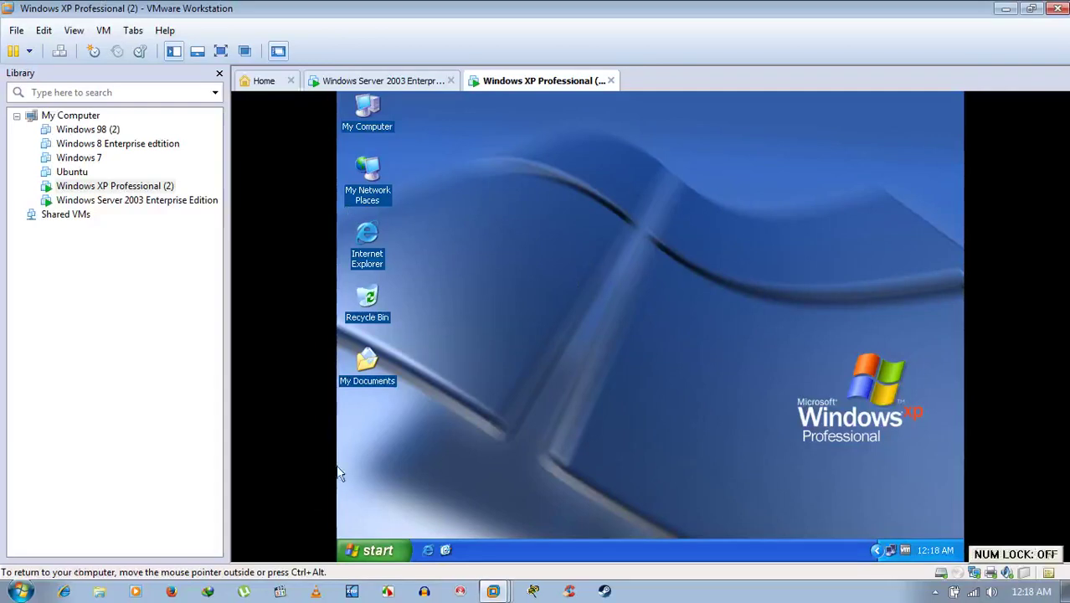
pyautogui.click(20, 591)
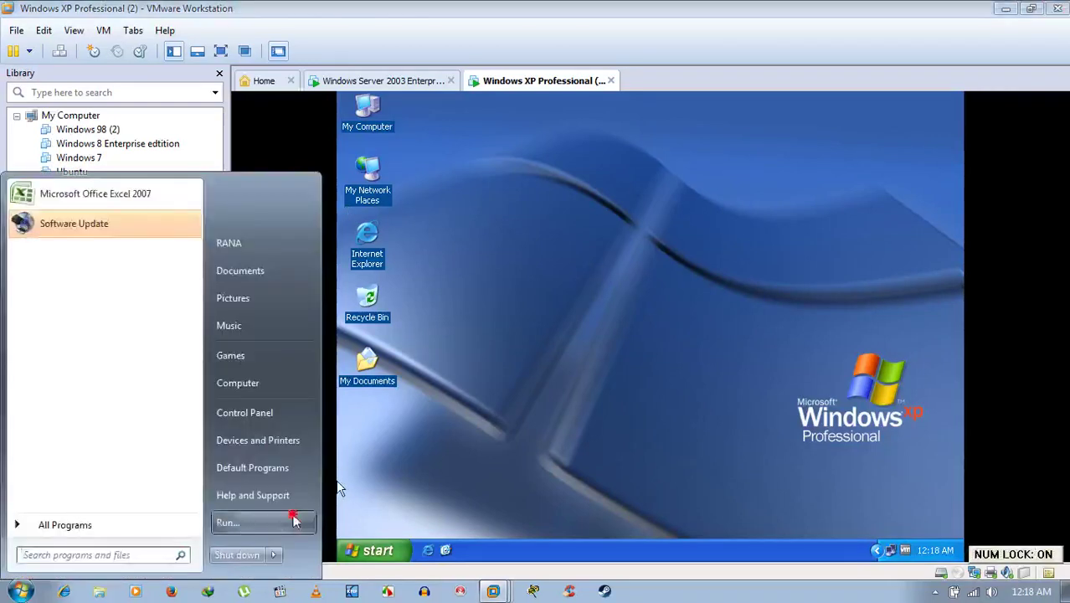
pyautogui.click(289, 519)
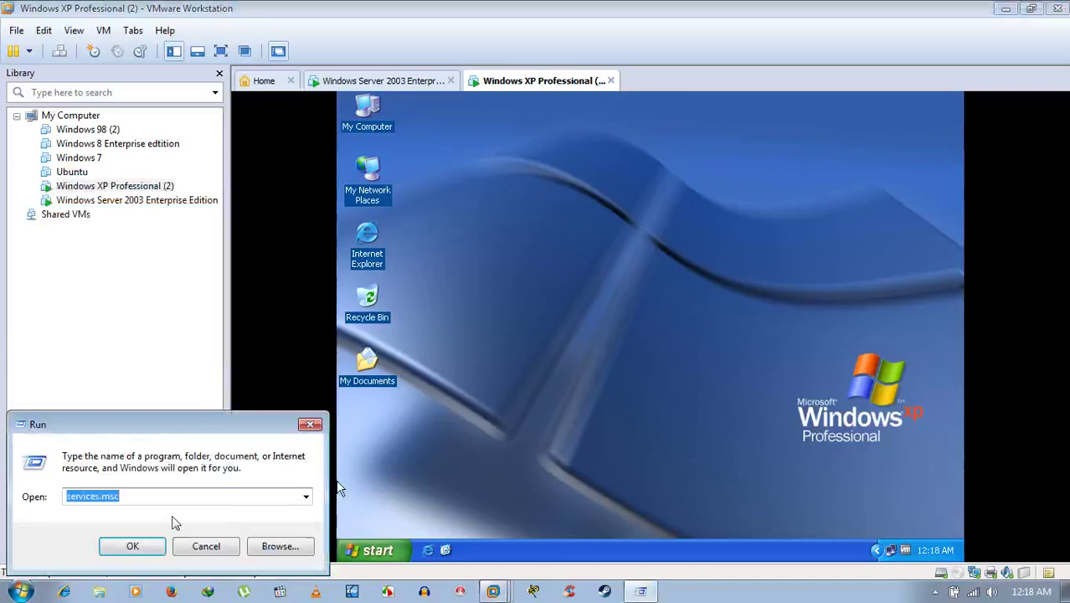
pyautogui.write('s')
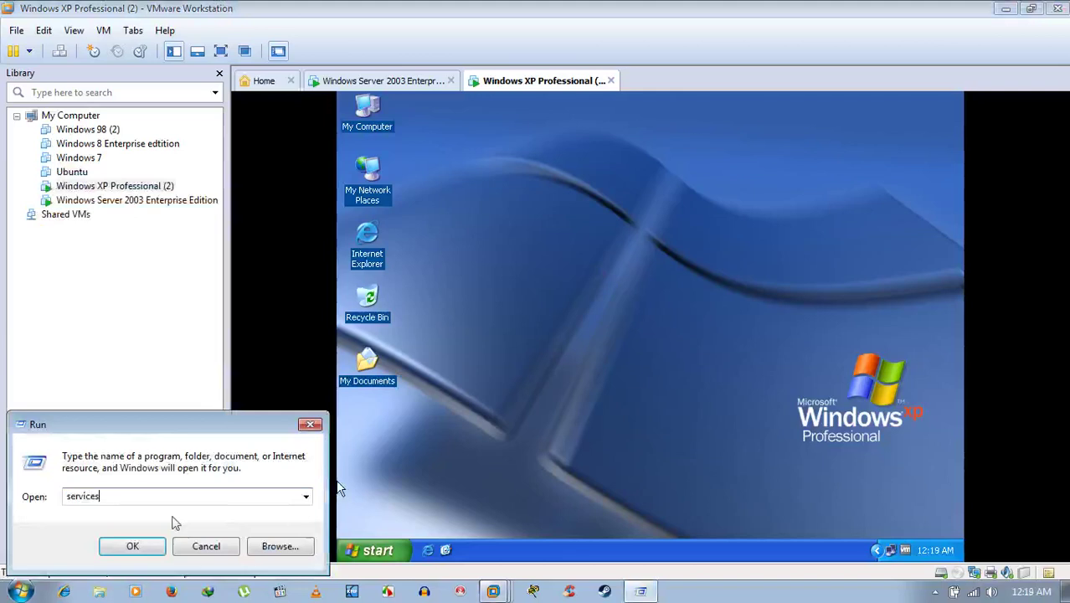
pyautogui.press('Return')
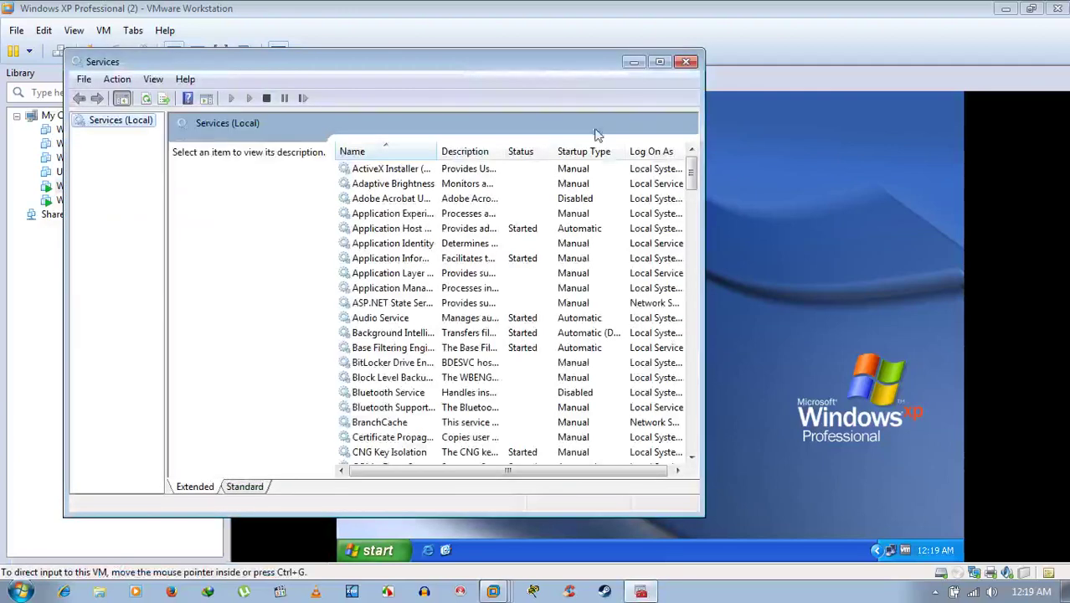
# Stop VMware NAT Service, set its startup type to Disabled, apply, and close Services.
pyautogui.click(658, 63)
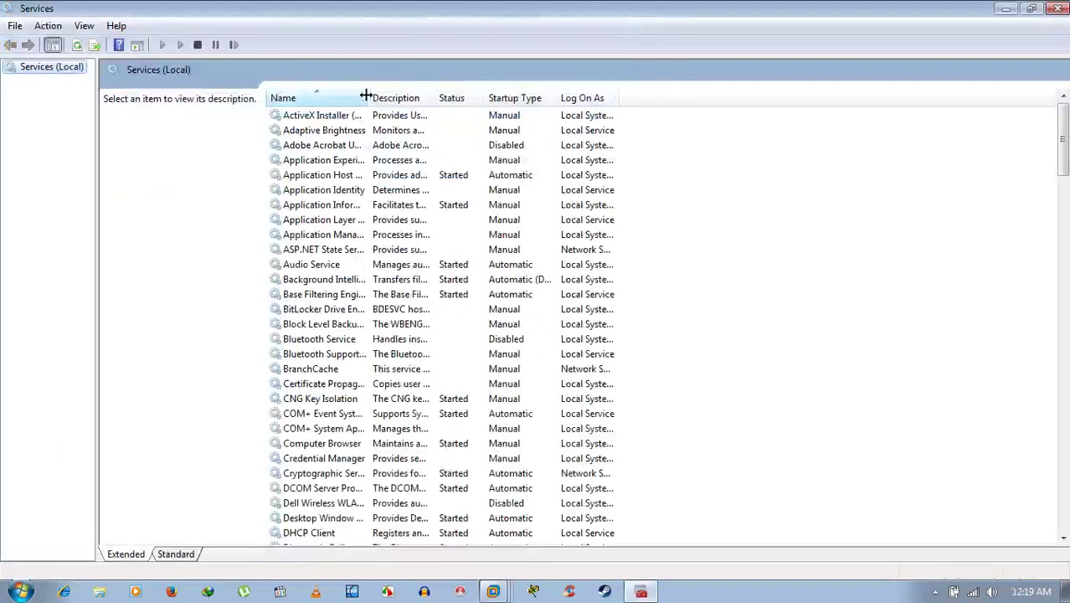
pyautogui.moveTo(368, 98); pyautogui.dragTo(565, 98)
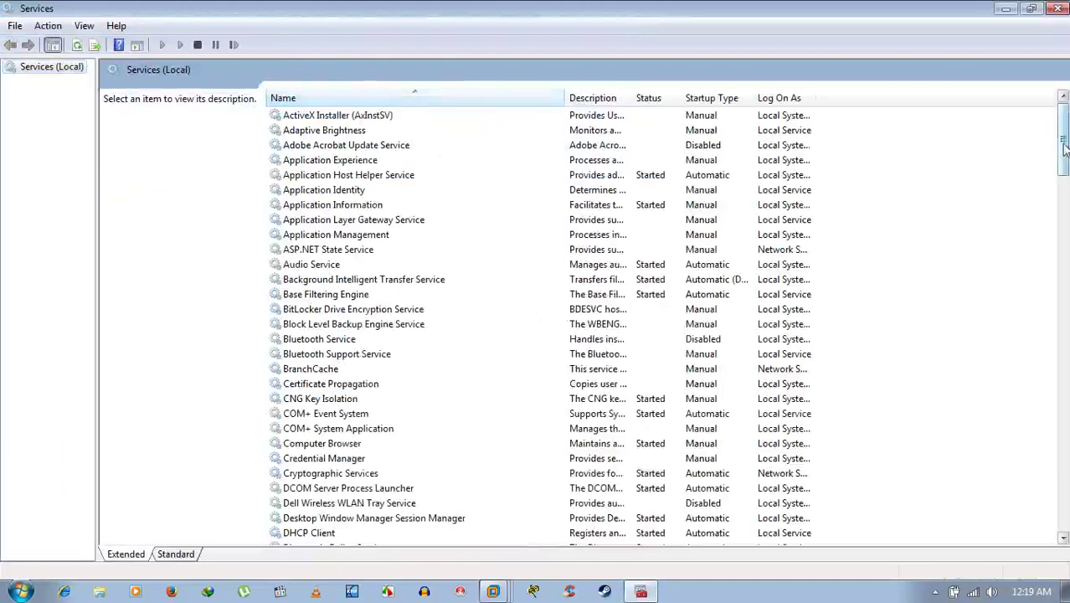
pyautogui.moveTo(1062, 147); pyautogui.dragTo(1063, 519)
pyautogui.scroll(9, 485, 377)
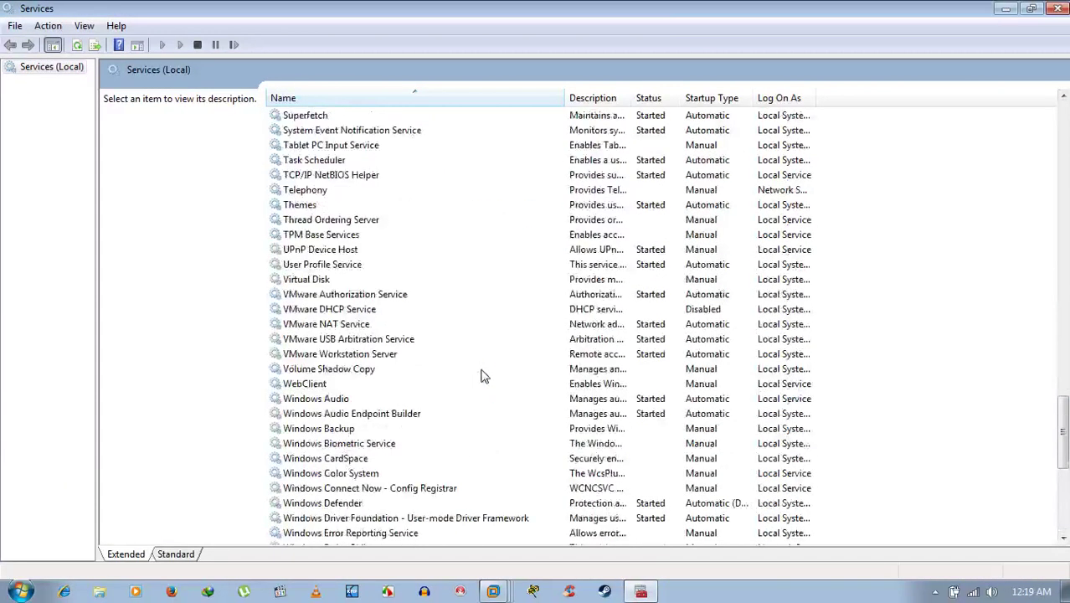
pyautogui.click(339, 371)
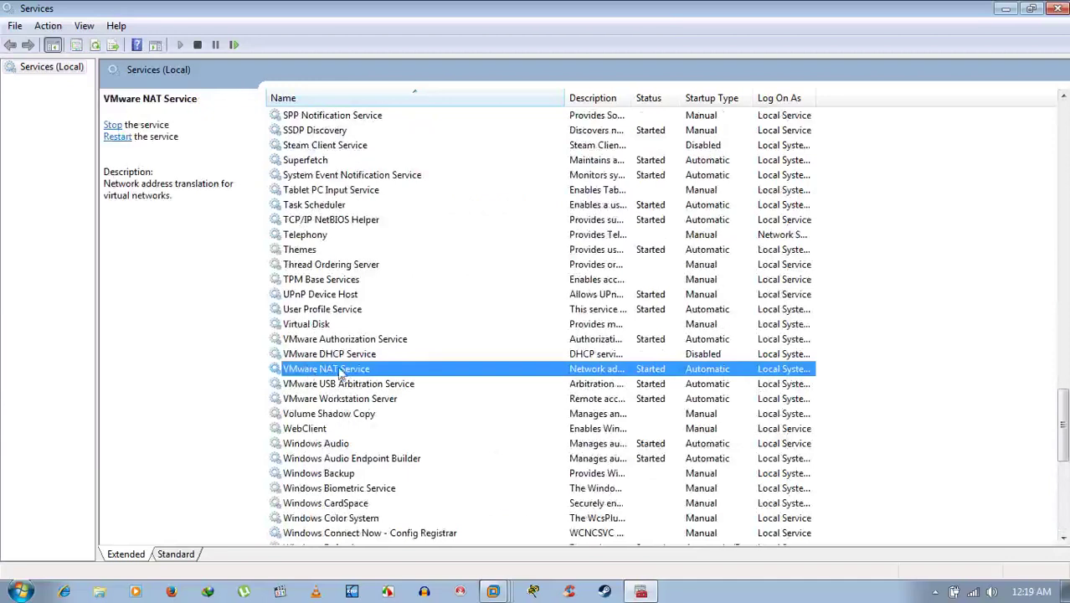
pyautogui.doubleClick(352, 375)
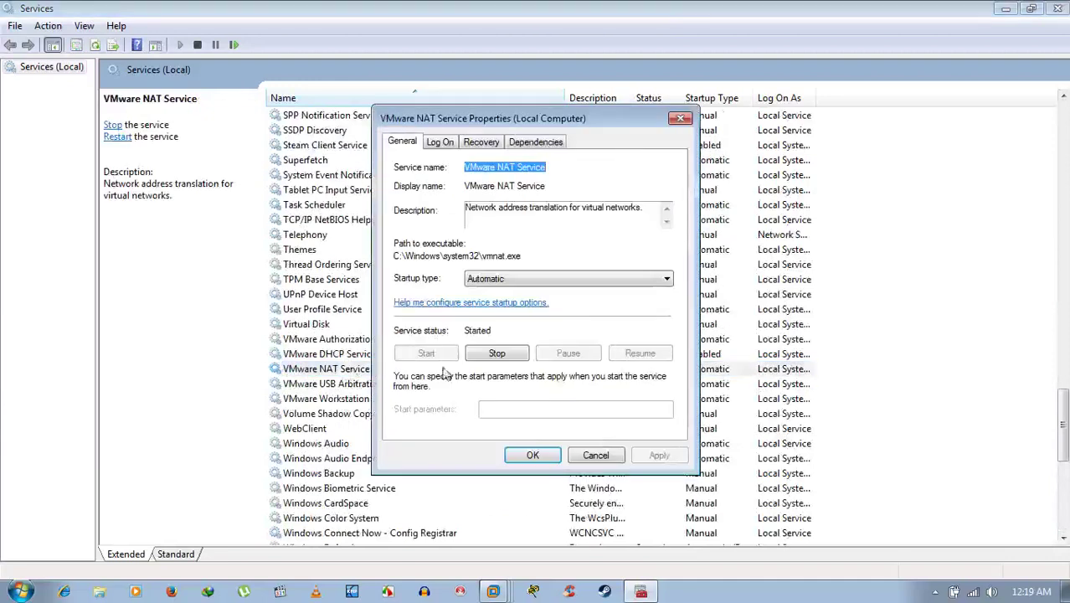
pyautogui.click(497, 353)
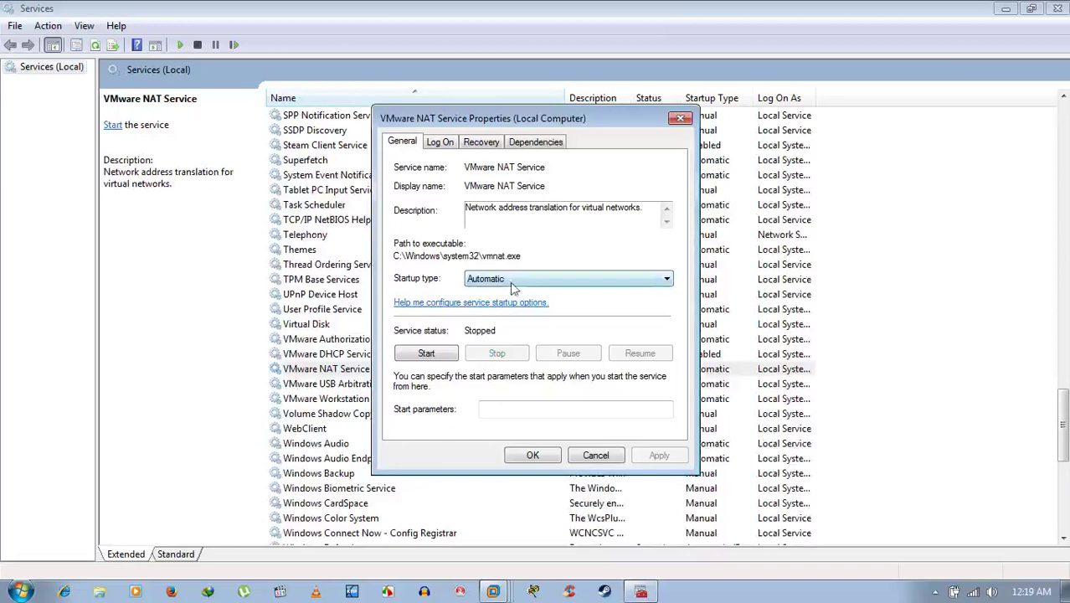
pyautogui.click(511, 281)
pyautogui.click(492, 328)
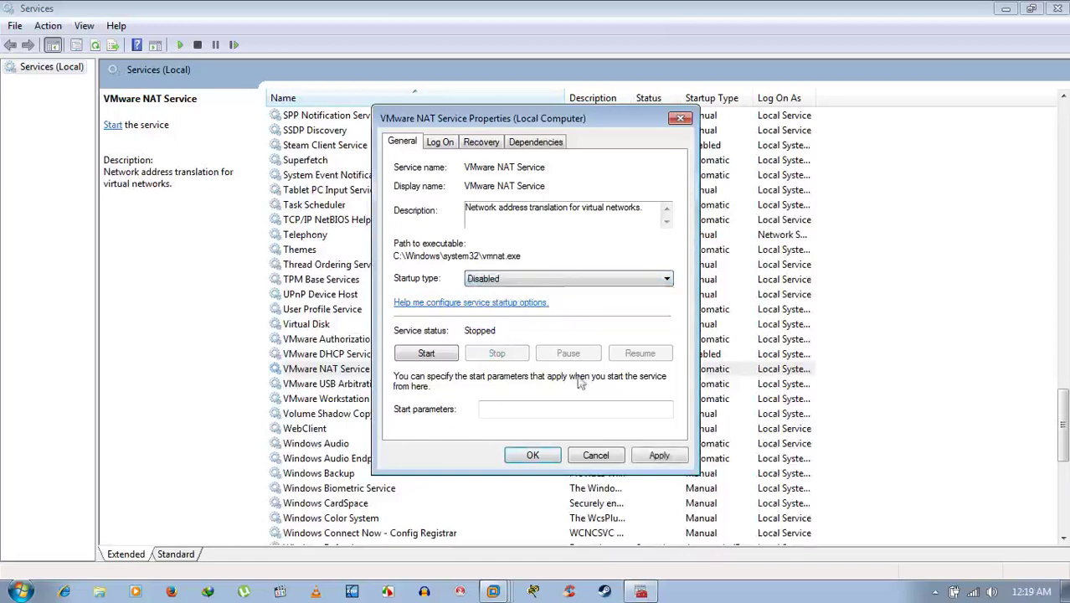
pyautogui.click(678, 462)
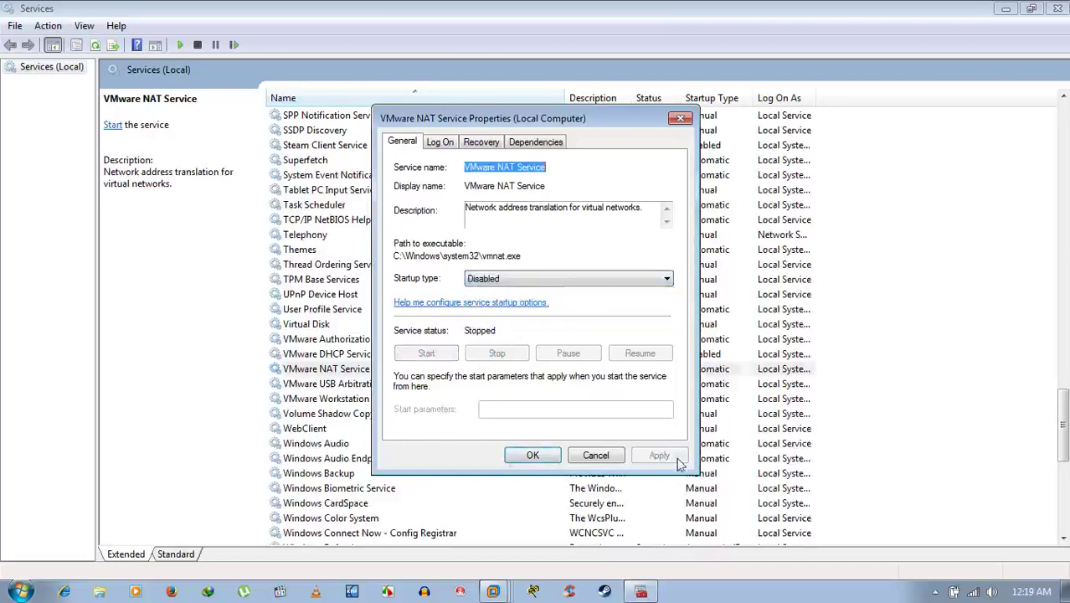
pyautogui.click(529, 457)
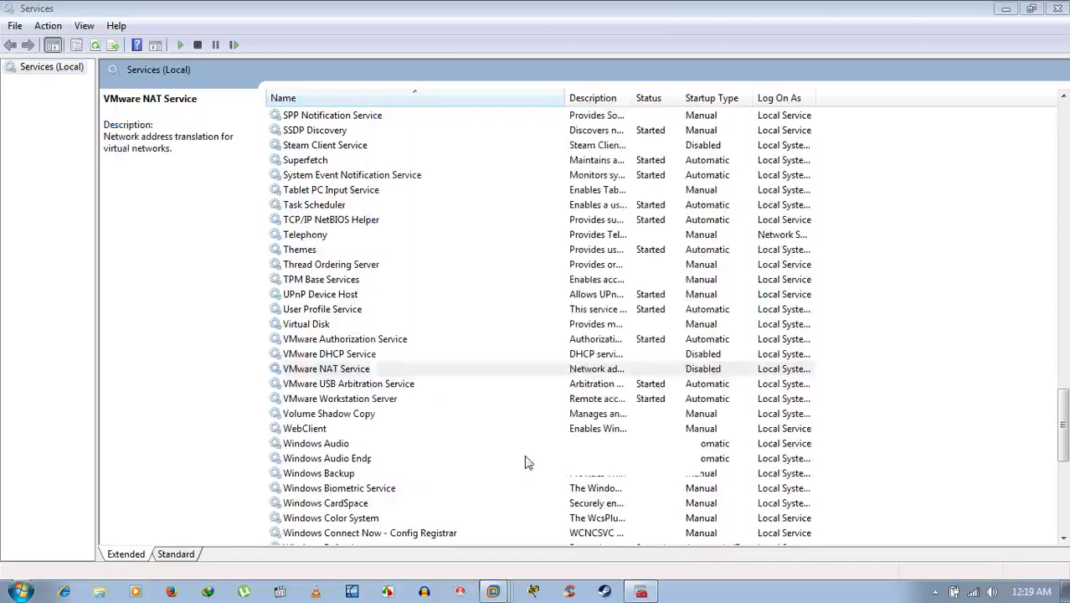
pyautogui.click(1057, 8)
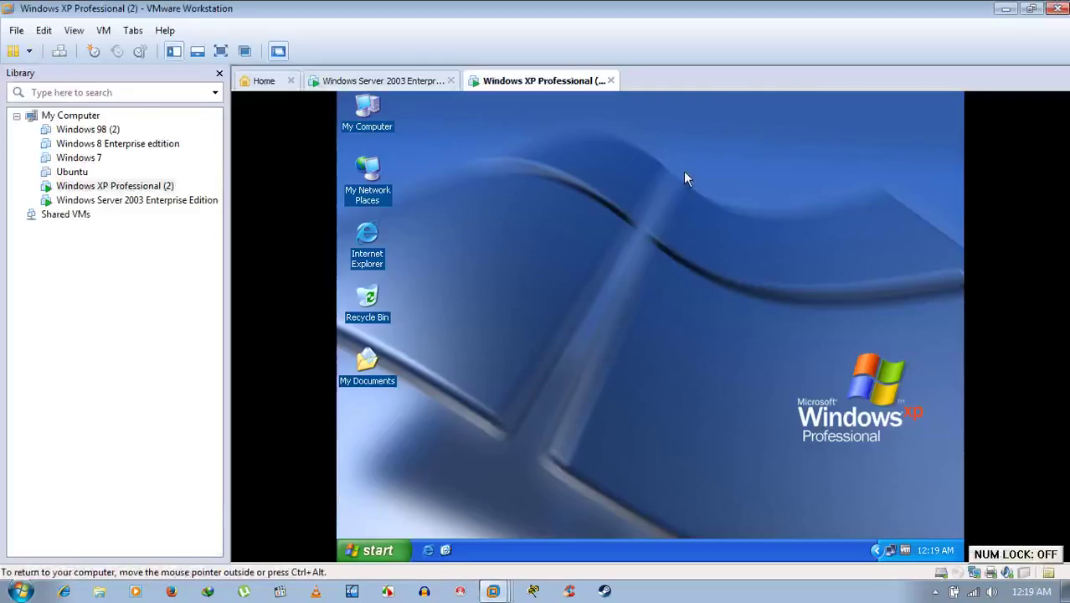
pyautogui.hotkey('ctrl', 'alt')
pyautogui.press('super')
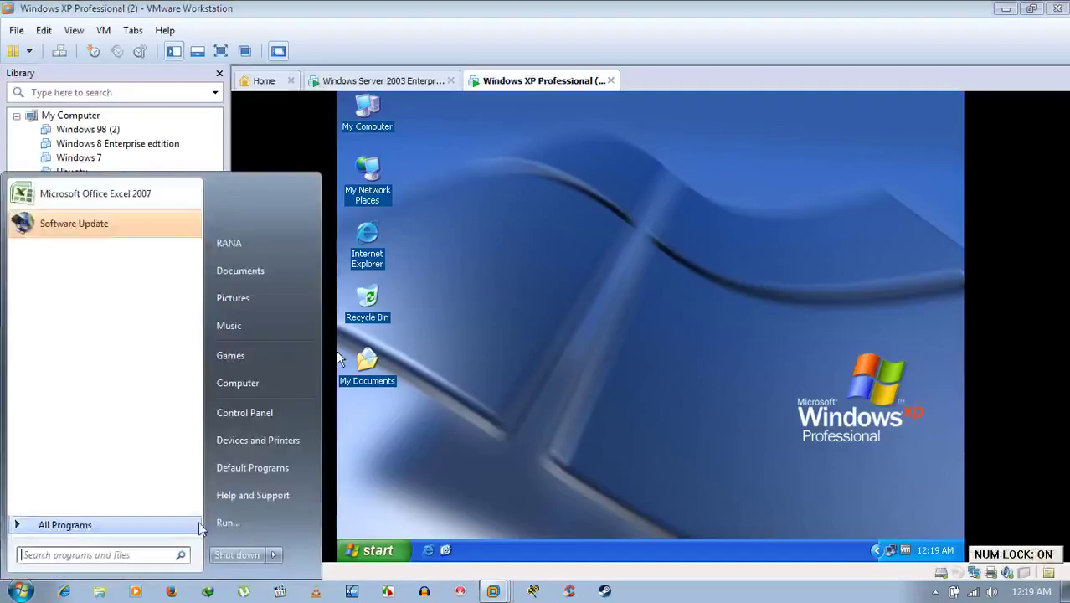
pyautogui.click(228, 522)
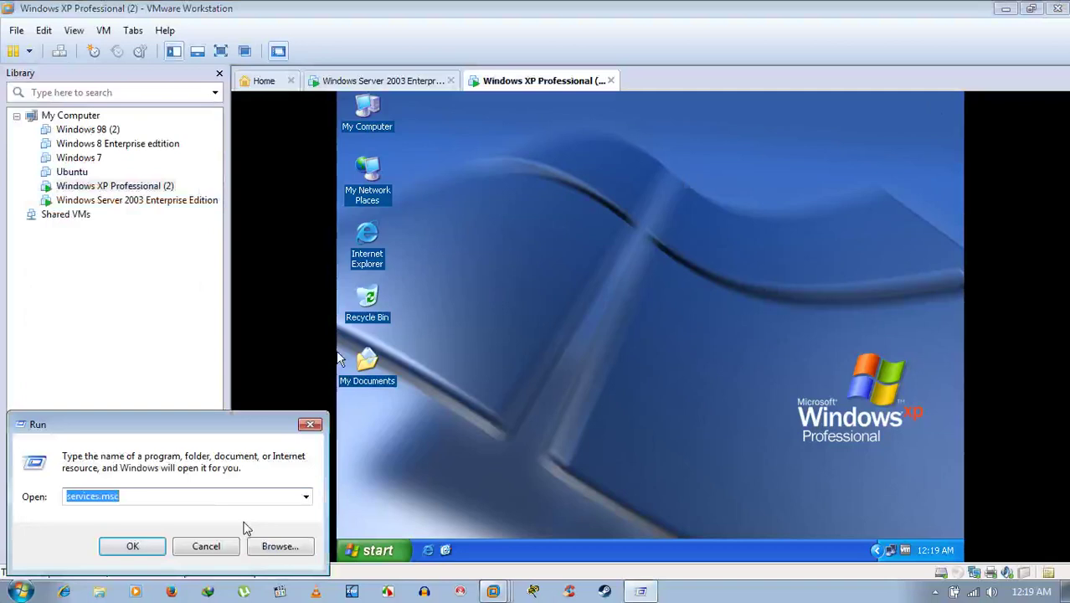
pyautogui.write('msconfig')
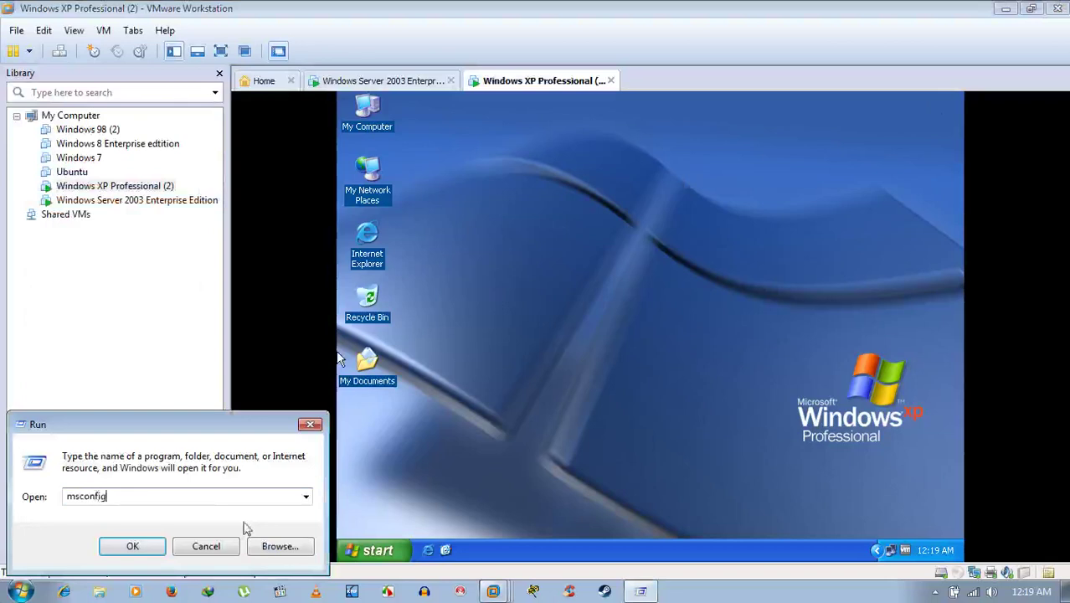
pyautogui.press('Return')
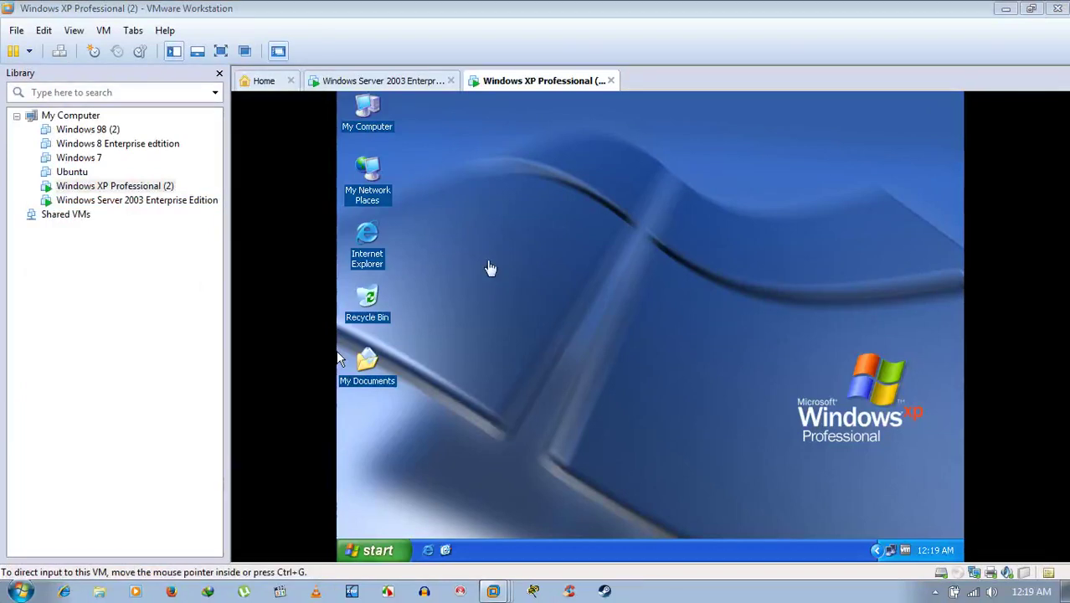
pyautogui.click(409, 177)
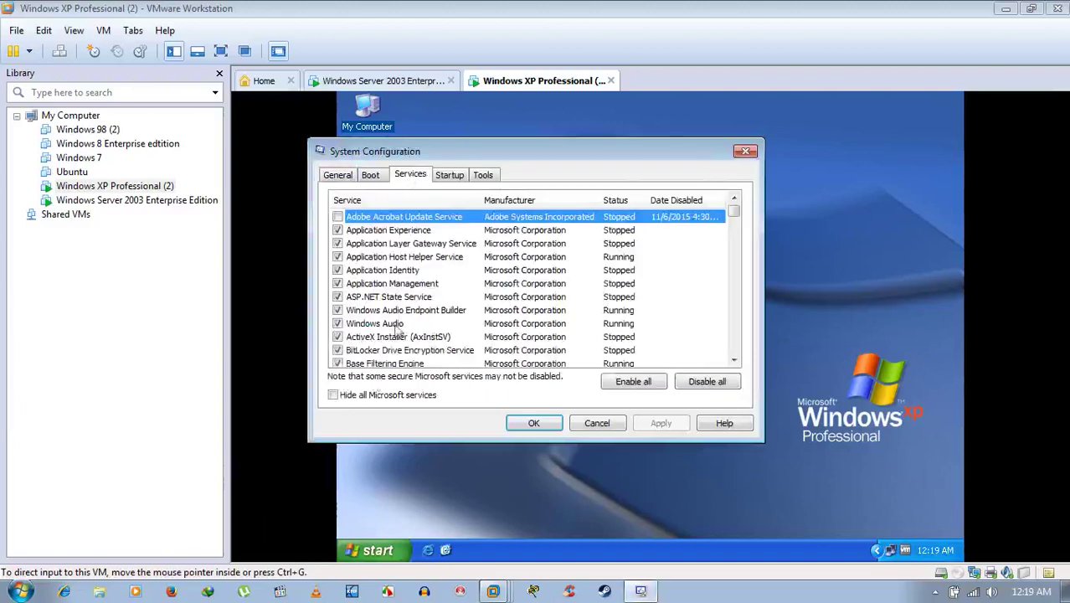
pyautogui.click(360, 394)
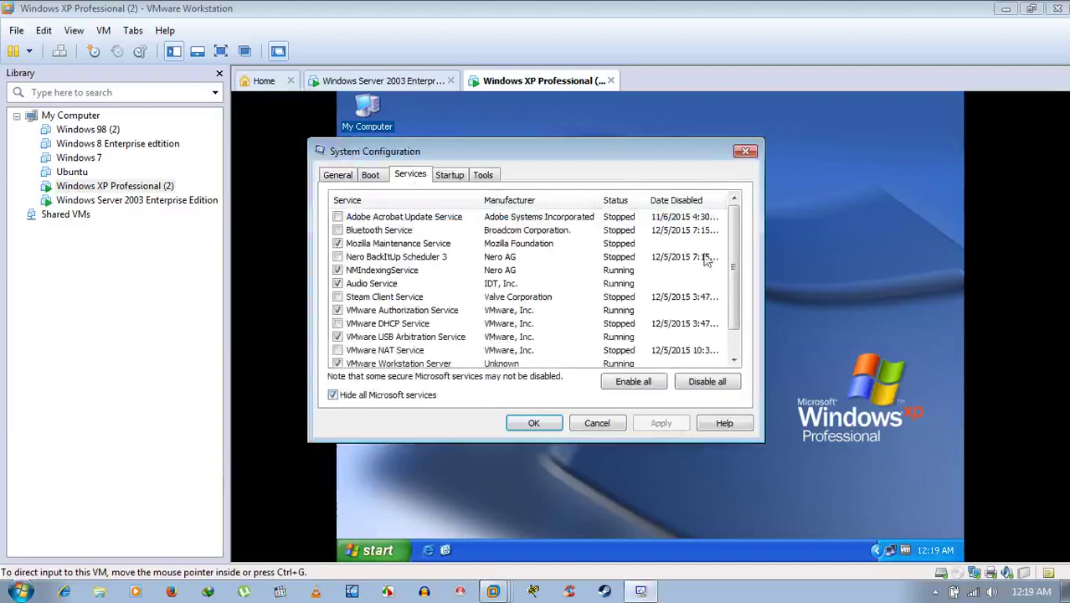
pyautogui.moveTo(733, 266); pyautogui.dragTo(754, 221)
pyautogui.click(353, 356)
pyautogui.click(536, 422)
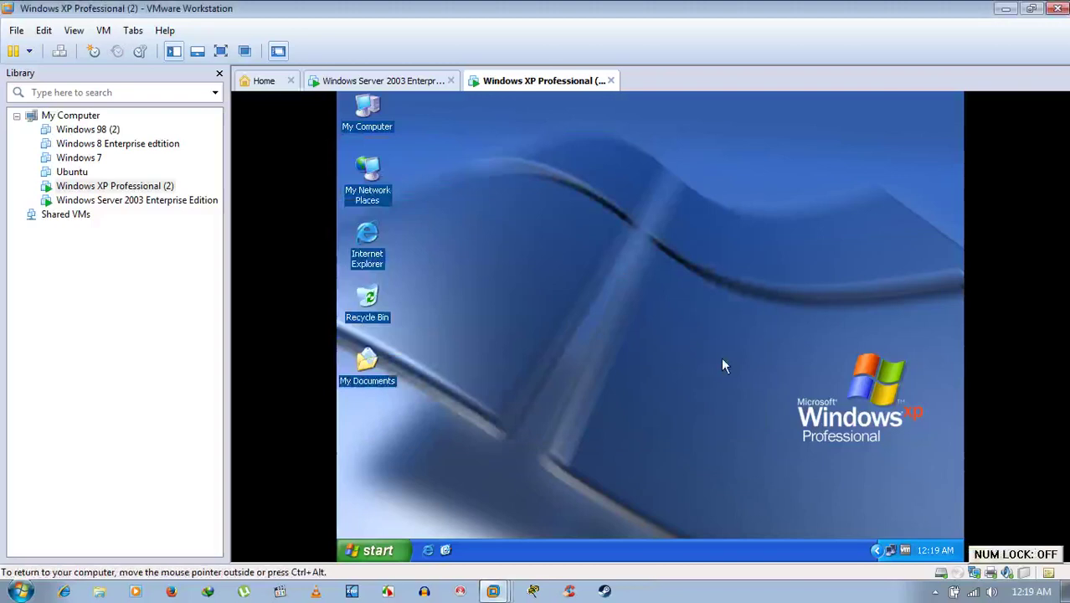
pyautogui.click(378, 550)
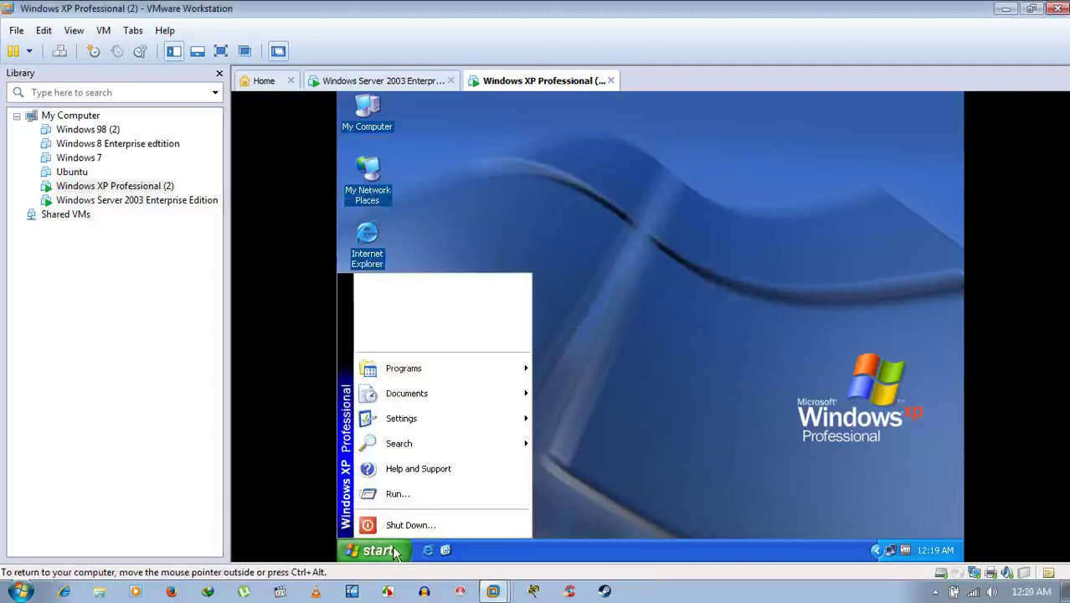
pyautogui.click(764, 343)
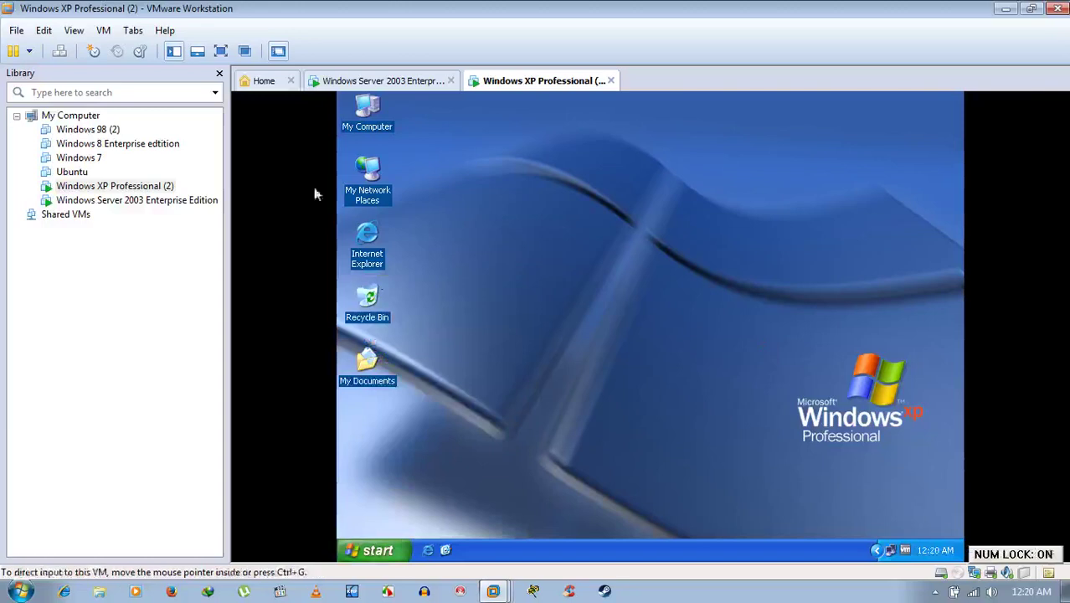
pyautogui.doubleClick(365, 189)
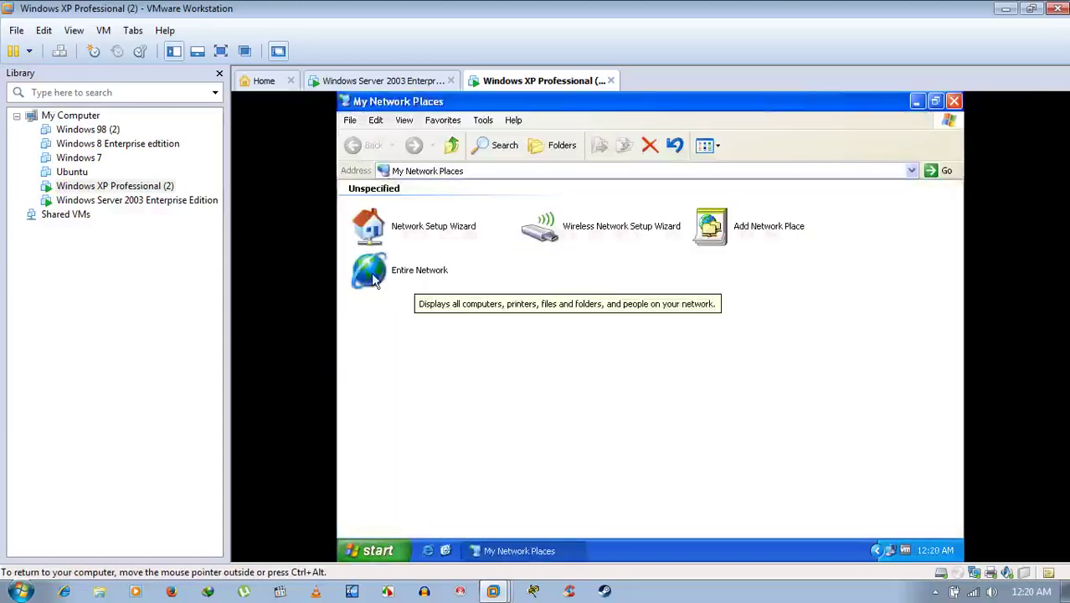
pyautogui.doubleClick(371, 272)
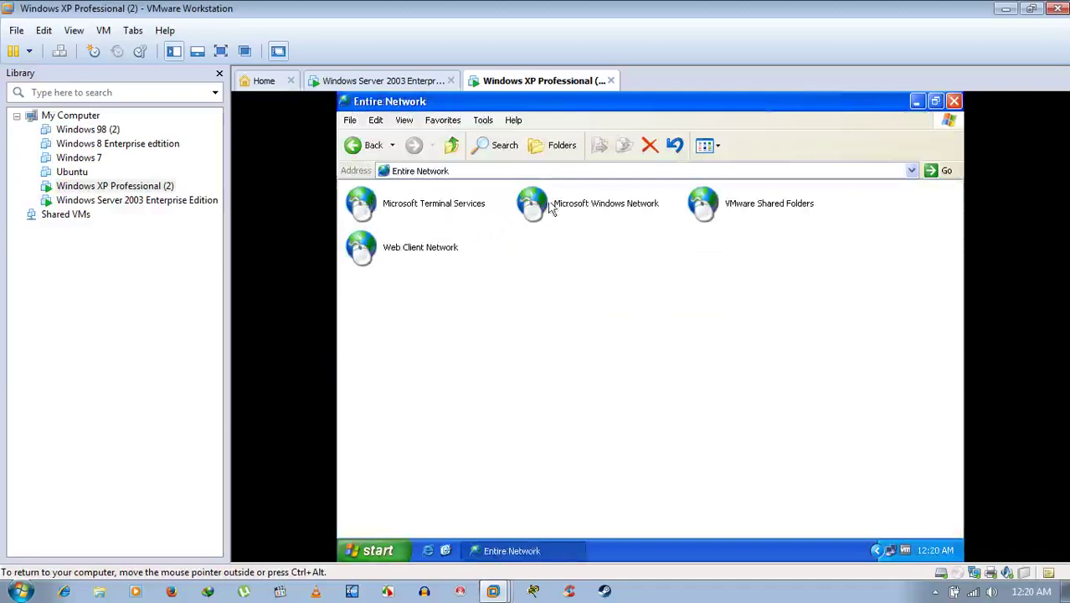
pyautogui.doubleClick(574, 206)
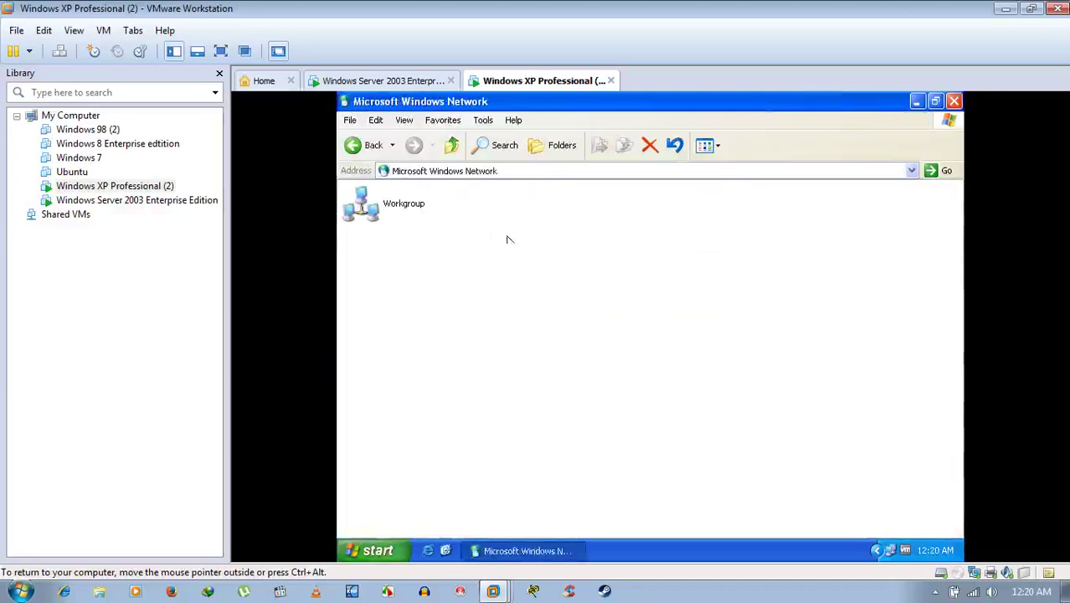
pyautogui.doubleClick(349, 201)
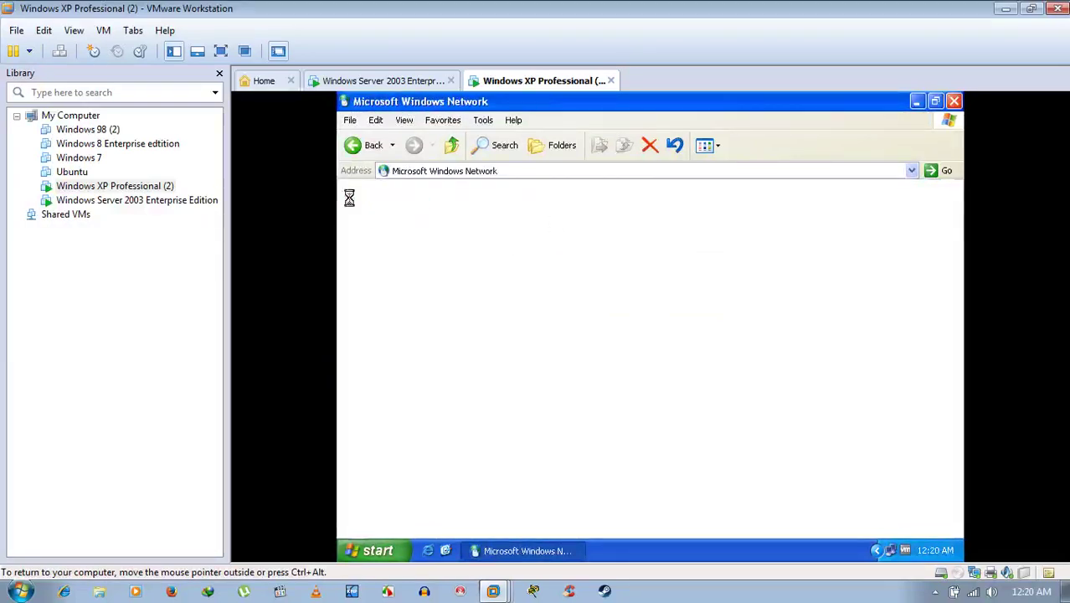
pyautogui.click(953, 102)
pyautogui.click(387, 85)
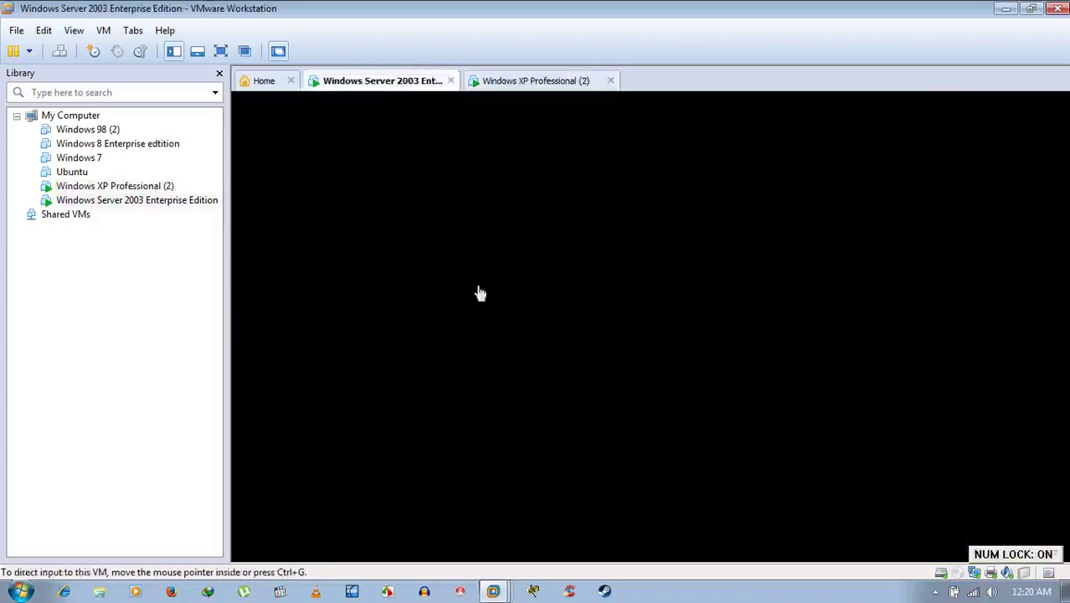
pyautogui.doubleClick(368, 191)
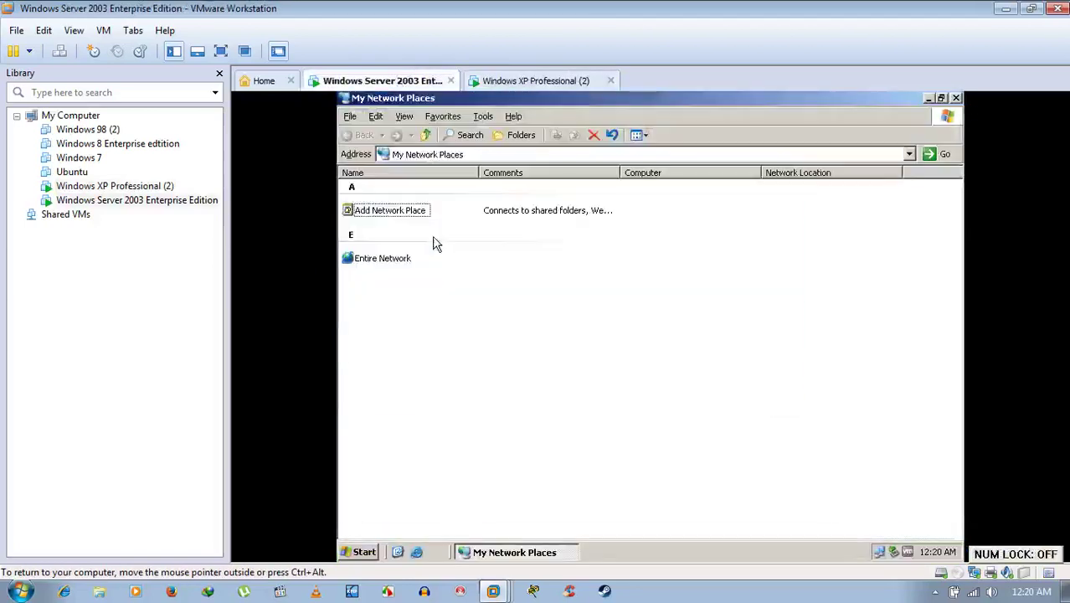
pyautogui.doubleClick(400, 258)
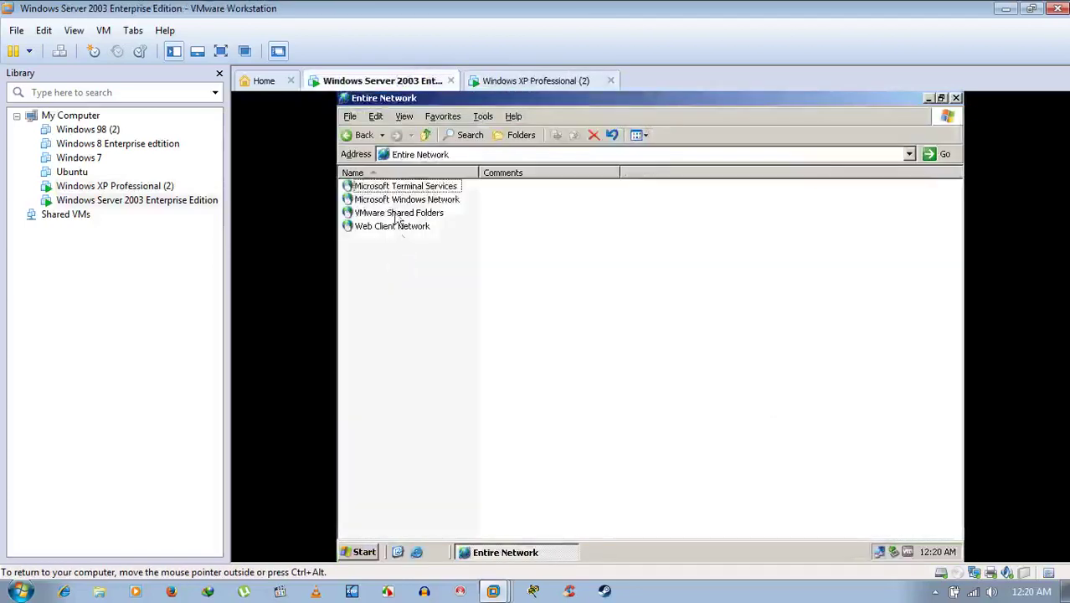
pyautogui.doubleClick(394, 200)
pyautogui.click(387, 188)
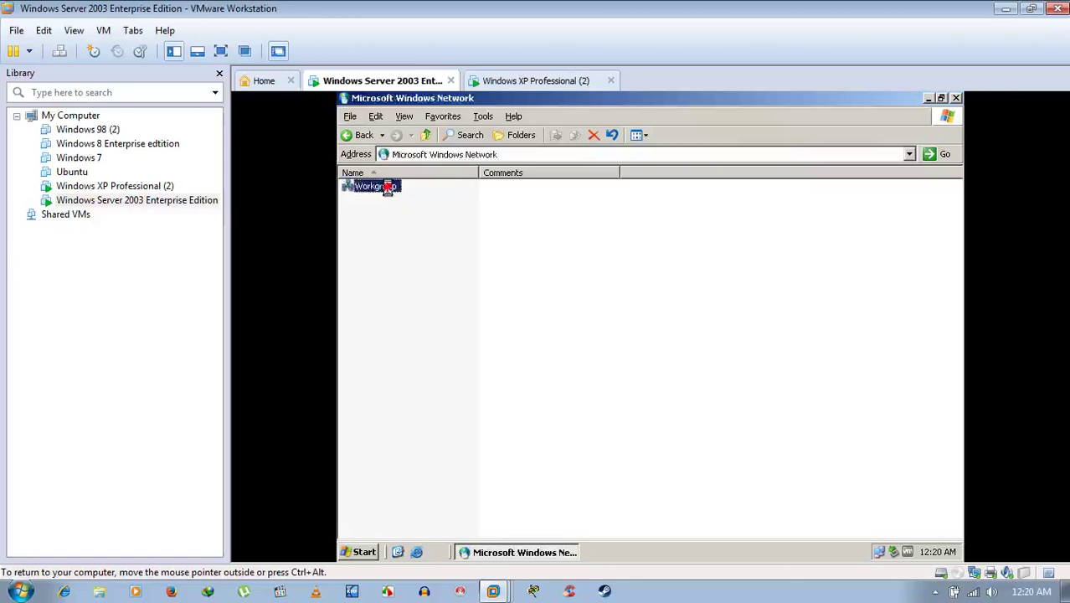
pyautogui.doubleClick(387, 187)
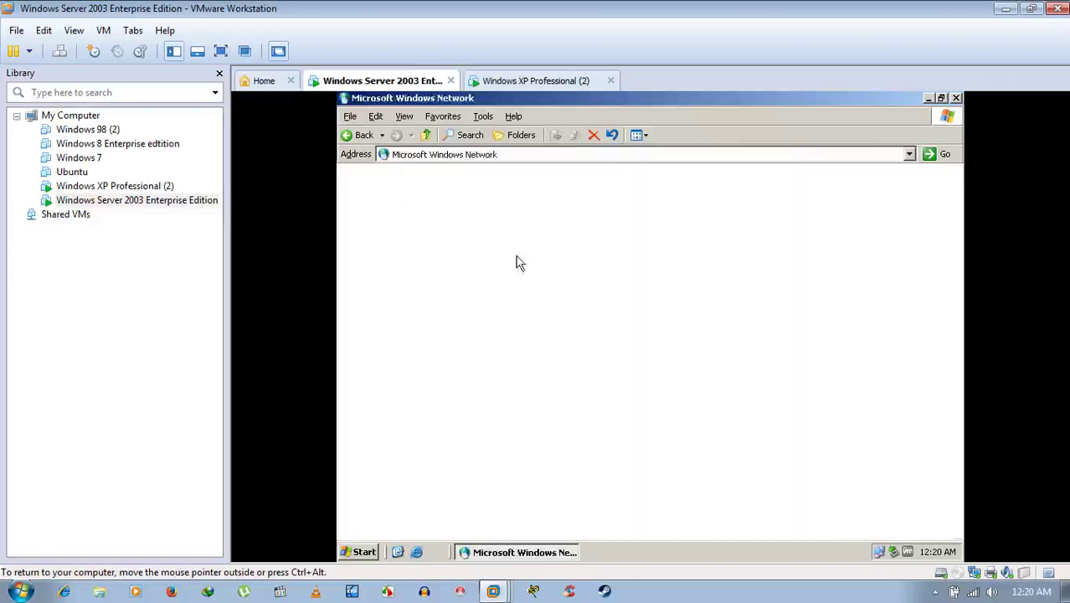
pyautogui.click(956, 98)
pyautogui.click(539, 80)
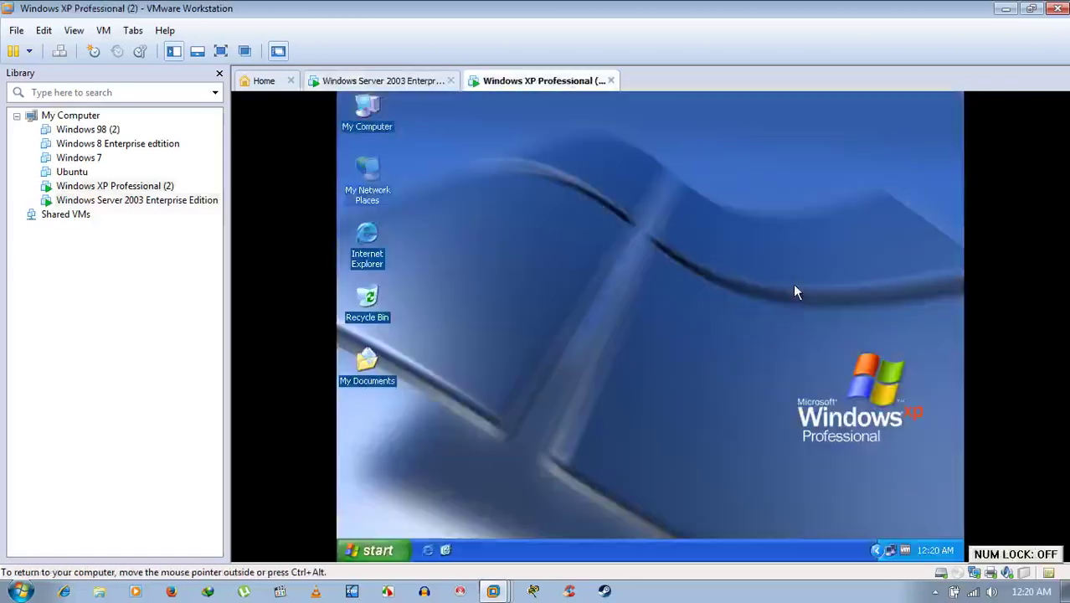
# Restart the Windows XP virtual machine from the Shut Down Windows dialog.
pyautogui.click(407, 548)
pyautogui.click(532, 308)
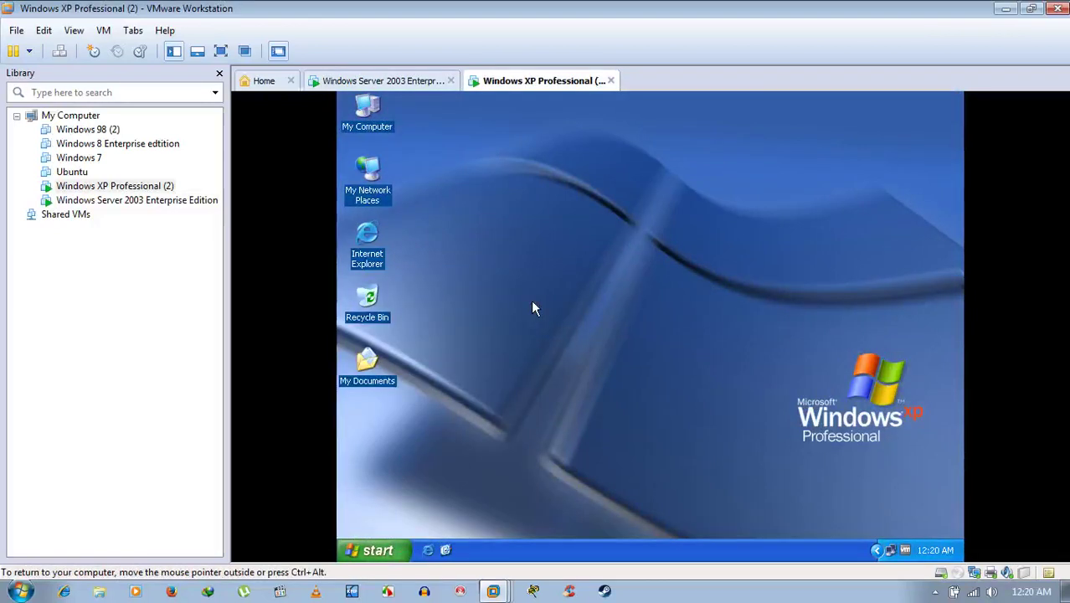
pyautogui.hotkey('alt', 'F4')
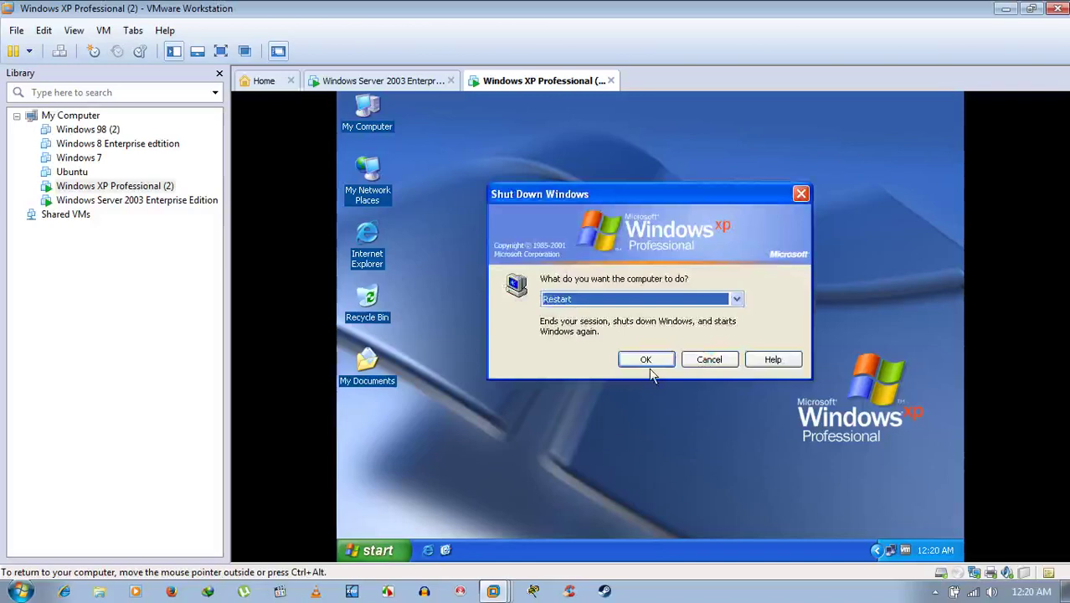
pyautogui.click(650, 360)
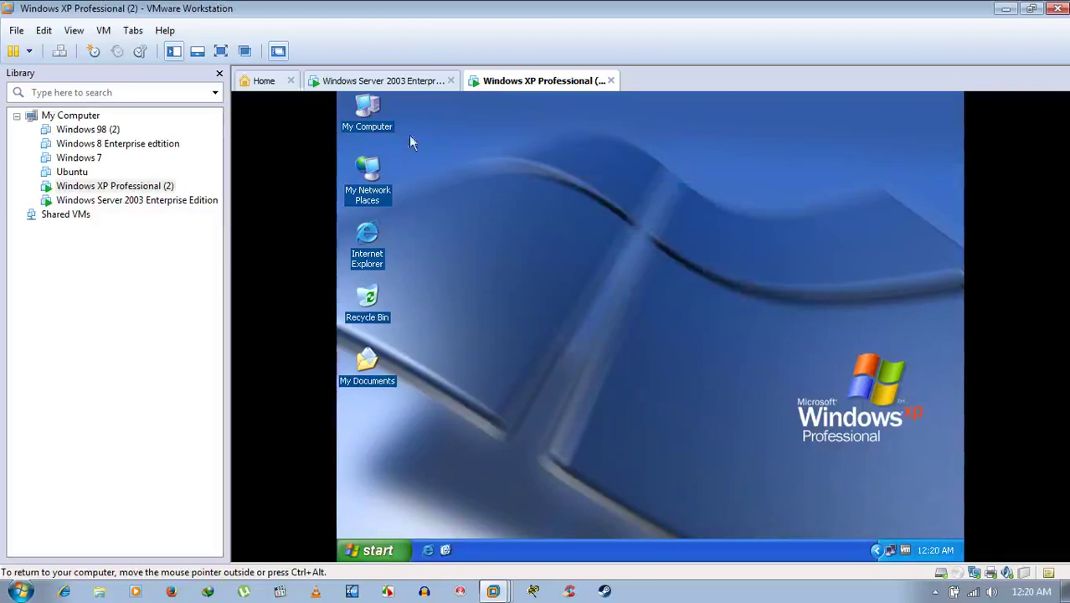
# Restart the Server 2003 machine with a shutdown comment, then check on XP.
pyautogui.click(418, 80)
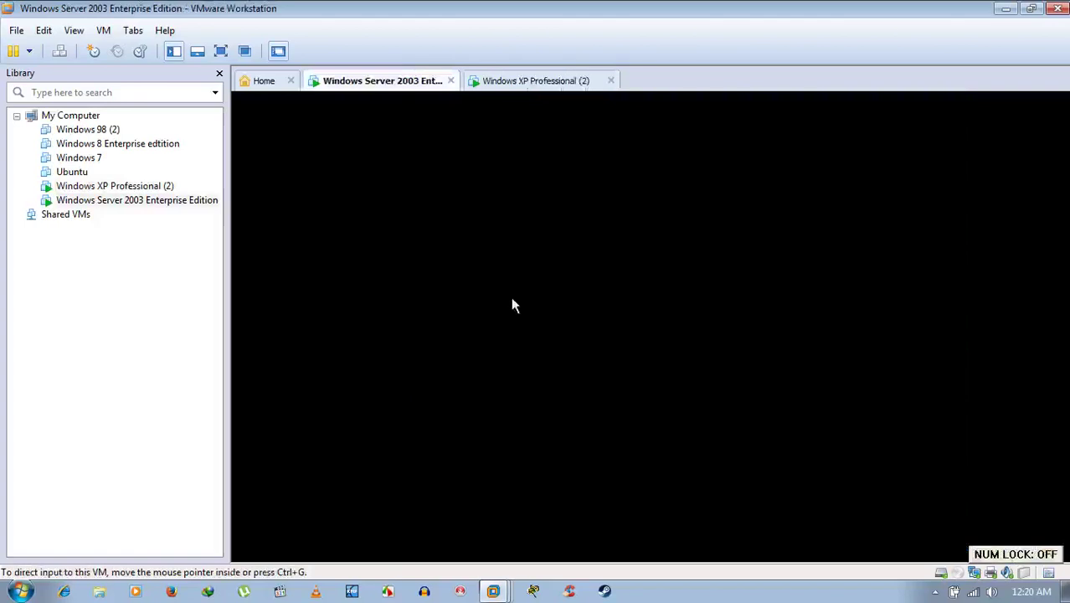
pyautogui.click(364, 551)
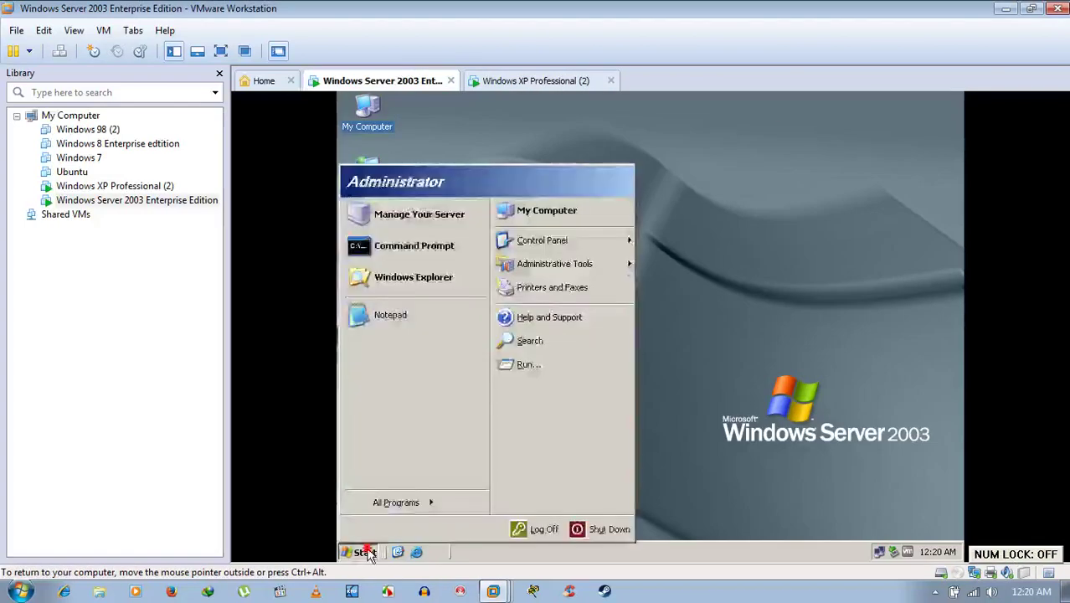
pyautogui.click(364, 551)
pyautogui.click(364, 551)
pyautogui.press('Escape')
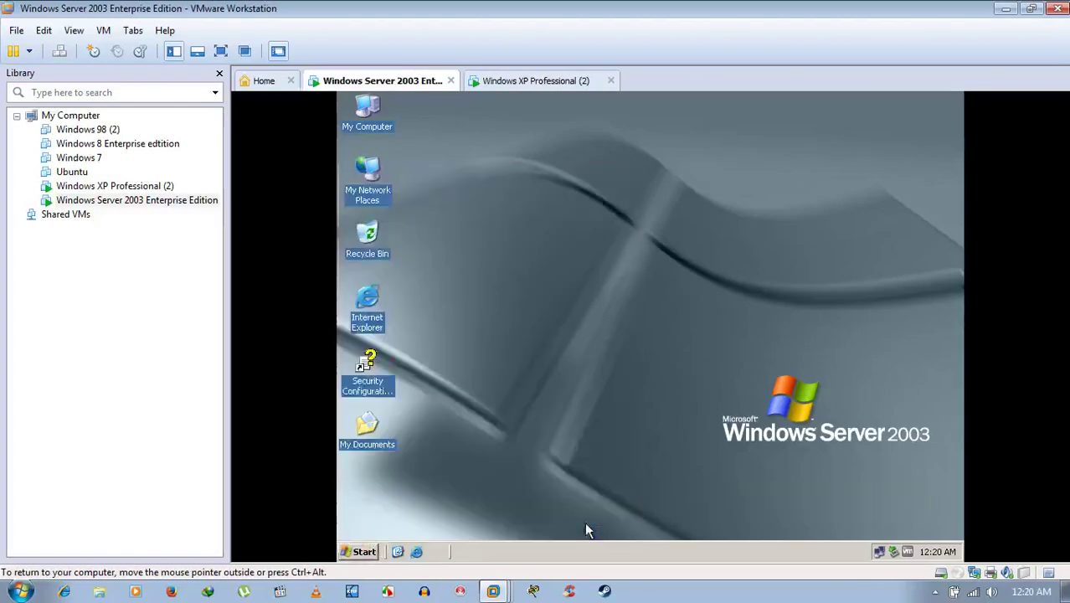
pyautogui.hotkey('alt', 'F4')
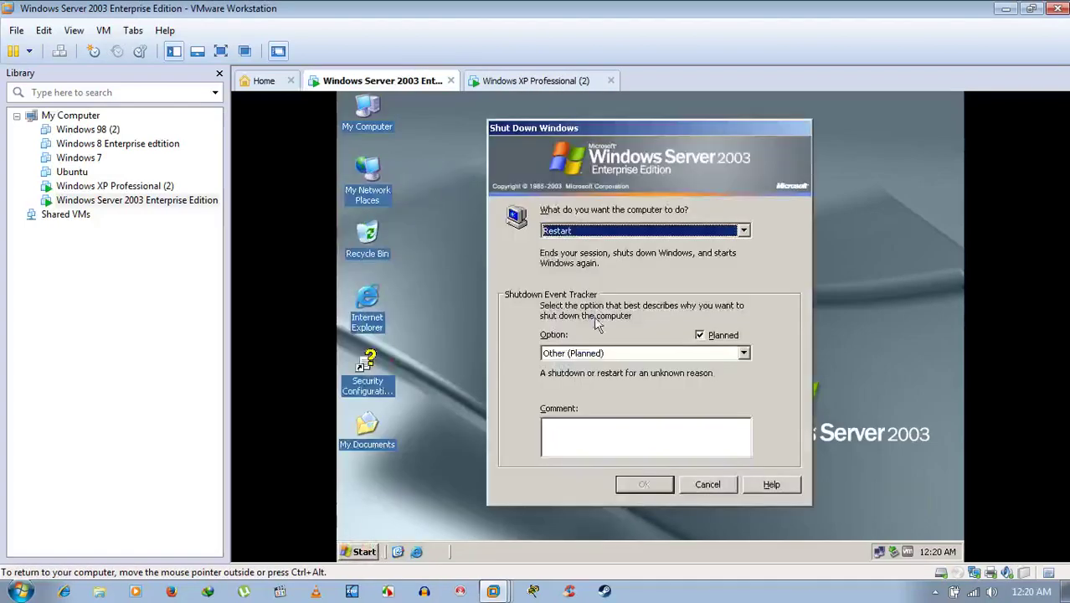
pyautogui.click(618, 442)
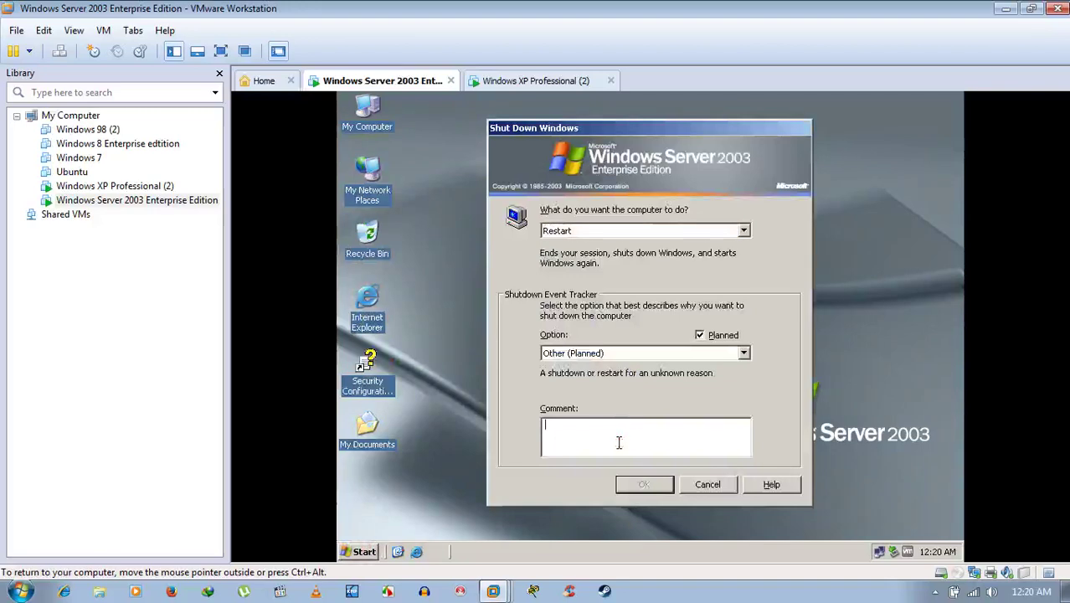
pyautogui.write('k')
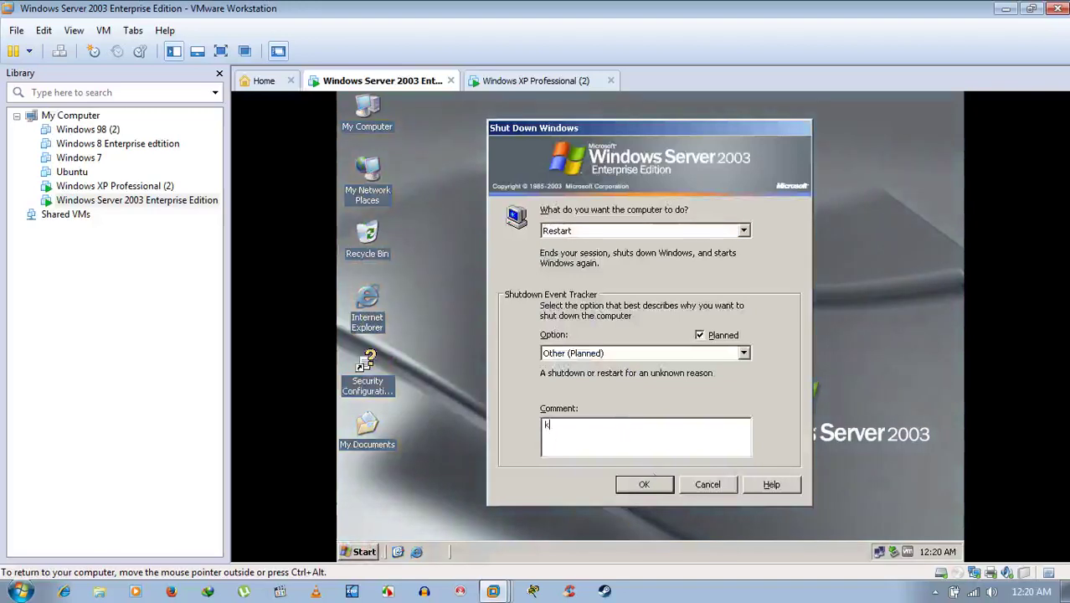
pyautogui.click(645, 483)
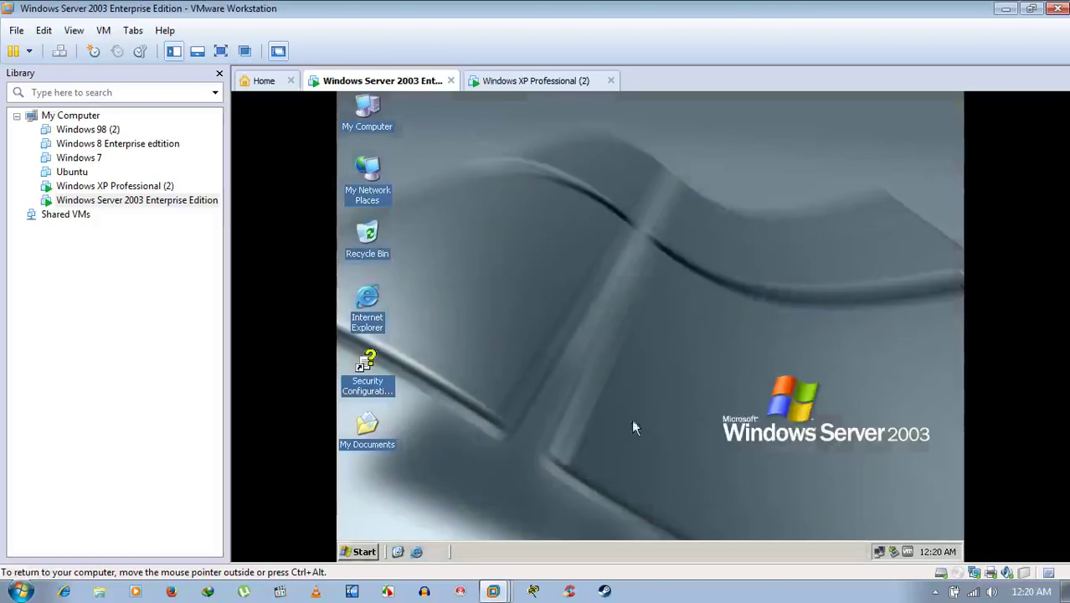
pyautogui.click(520, 84)
pyautogui.click(378, 84)
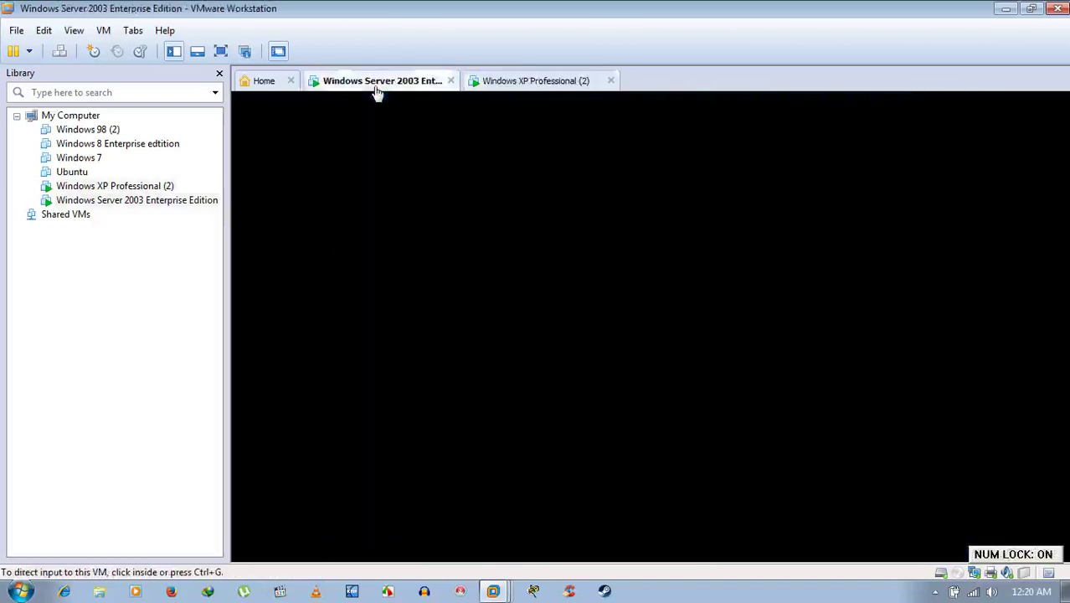
pyautogui.click(601, 250)
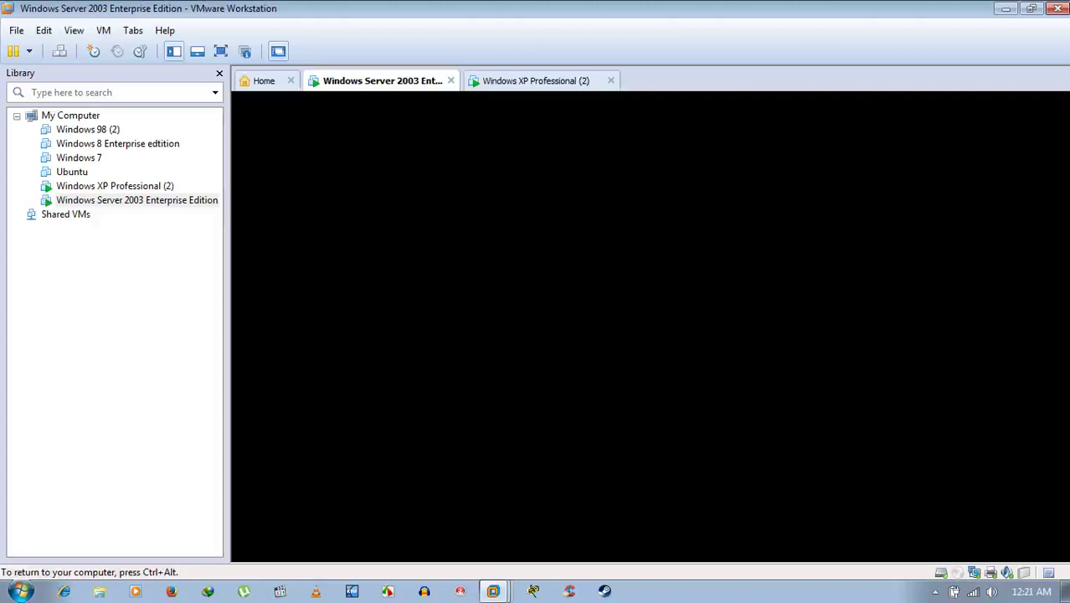
pyautogui.hotkey('ctrl', 'alt')
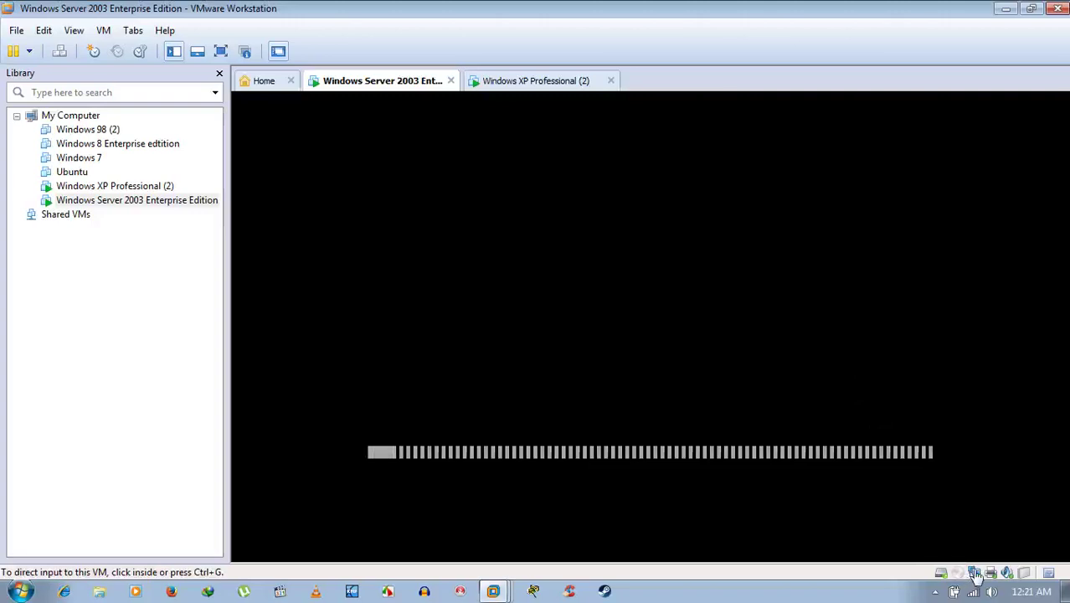
pyautogui.click(975, 574)
pyautogui.click(871, 576)
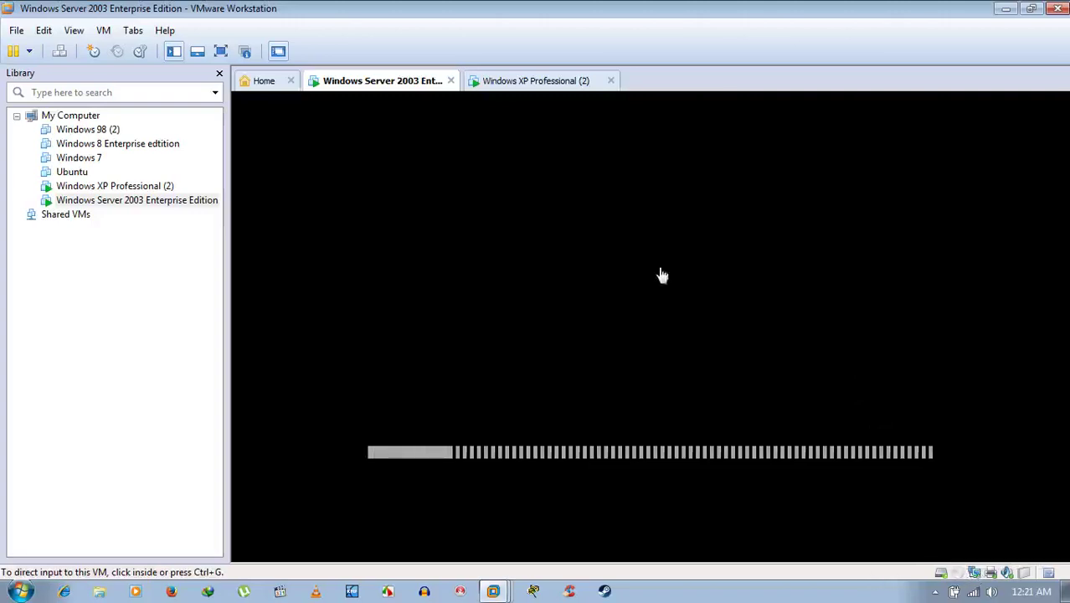
pyautogui.click(540, 81)
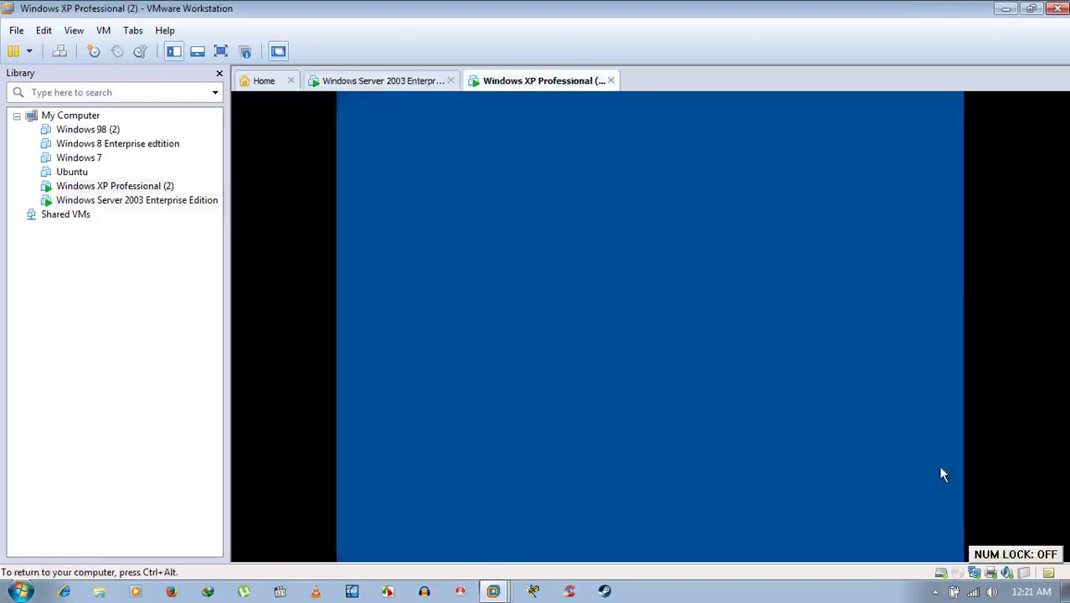
pyautogui.click(975, 574)
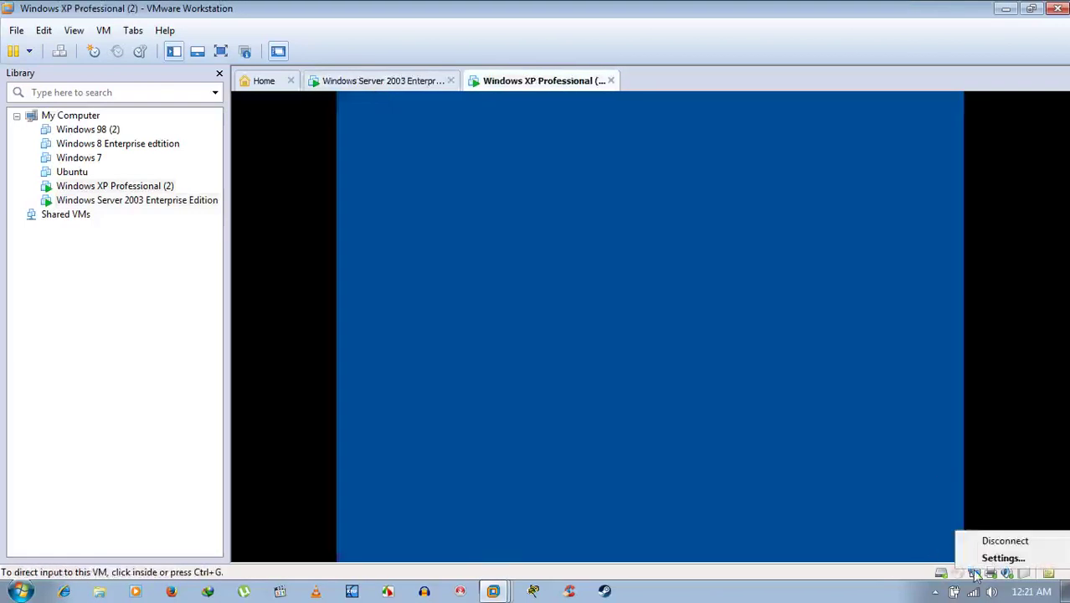
pyautogui.click(895, 577)
pyautogui.click(423, 82)
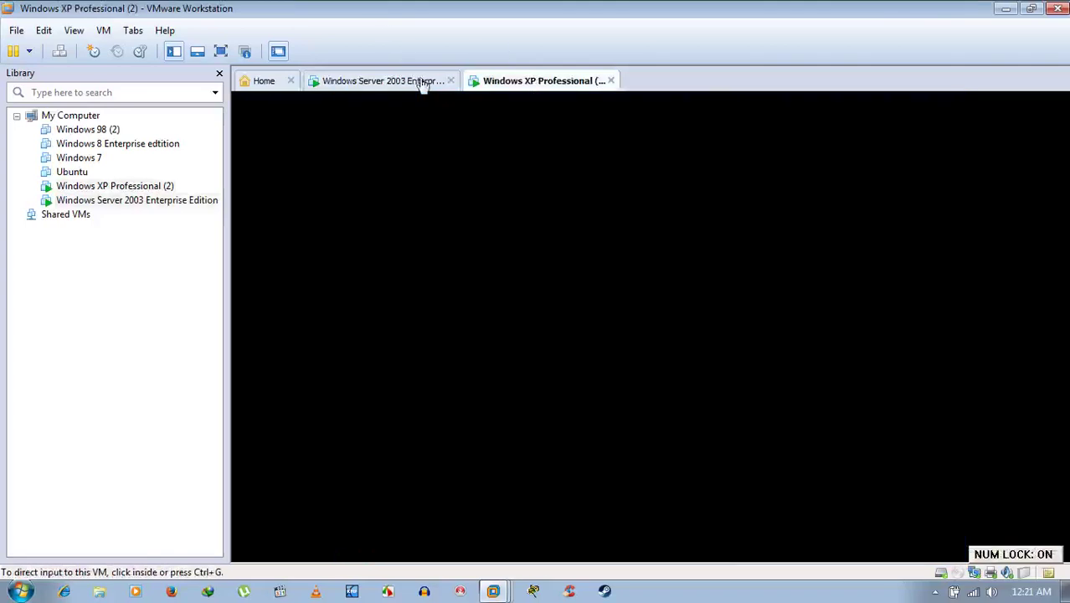
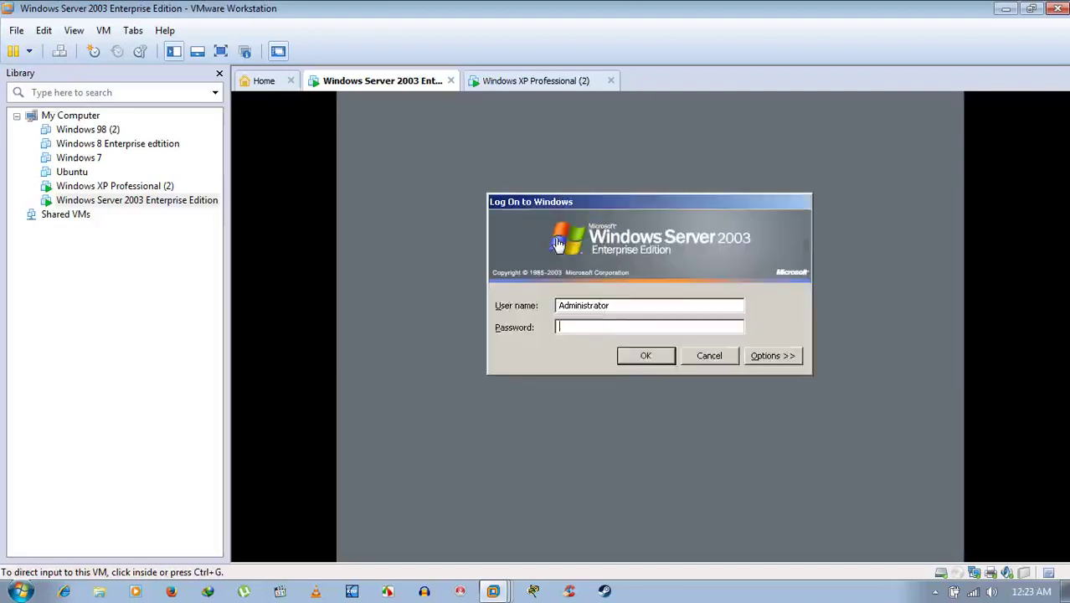
# Log on to the Windows Server 2003 VM as administrator with the account password.
pyautogui.click(605, 326)
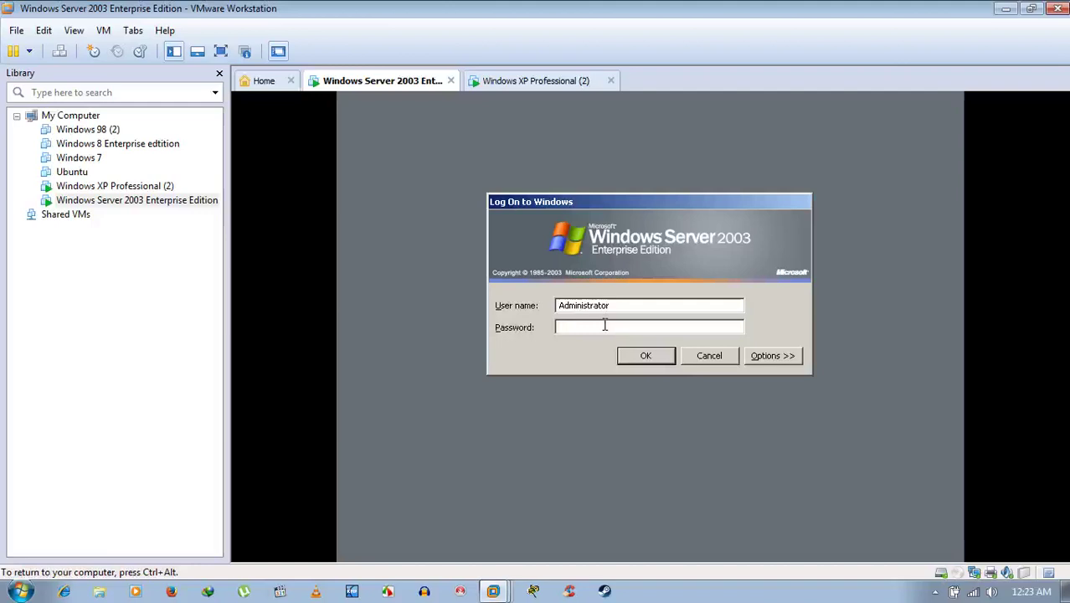
pyautogui.write('********')
pyautogui.press('Return')
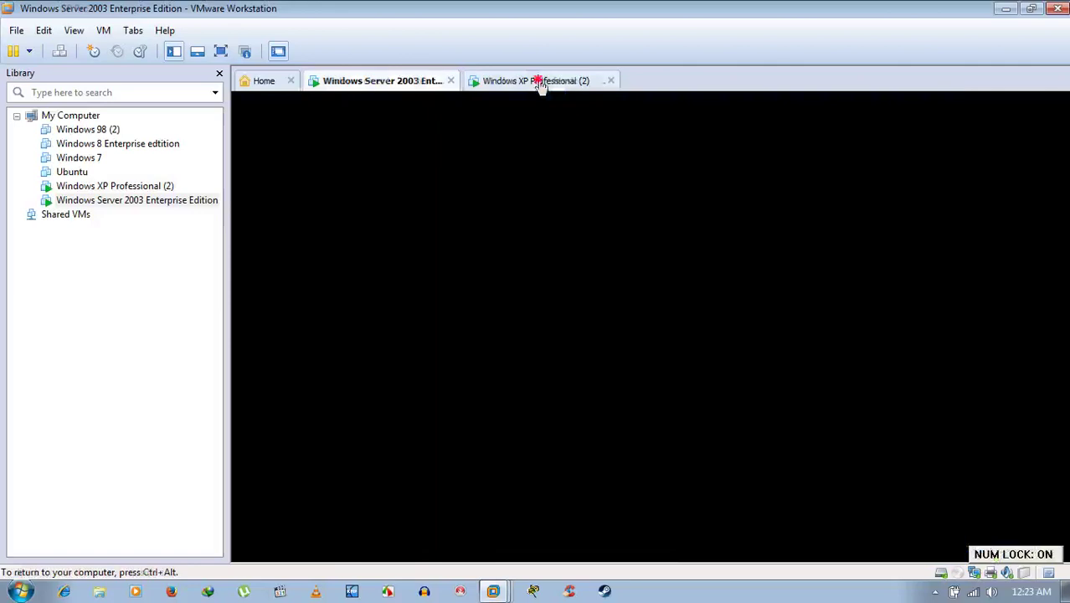
# Log on to the Windows XP VM with its account password using Ctrl+Alt+Del.
pyautogui.click(537, 80)
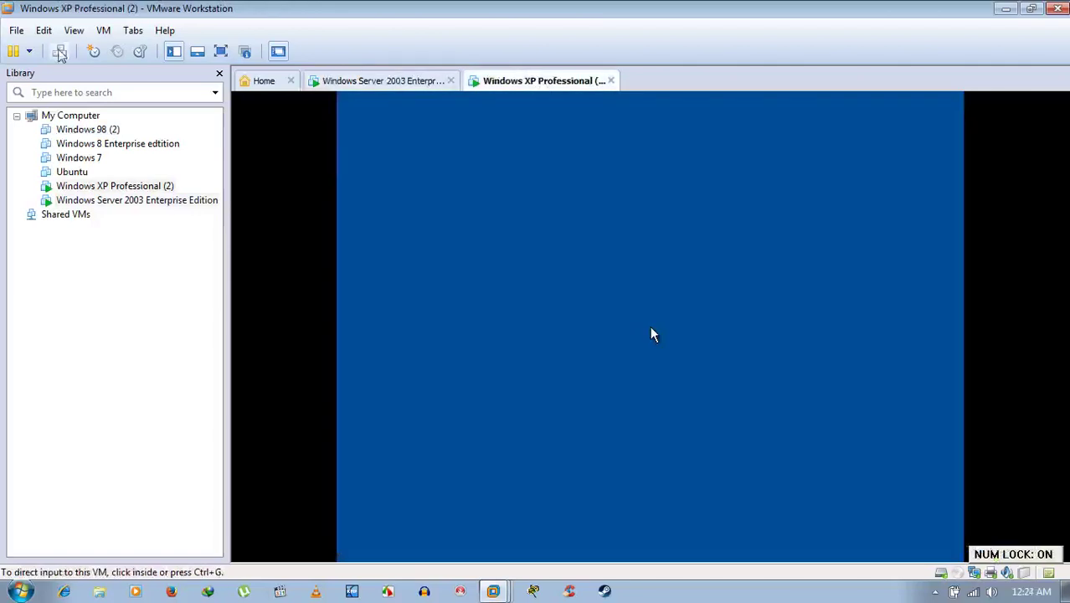
pyautogui.click(690, 276)
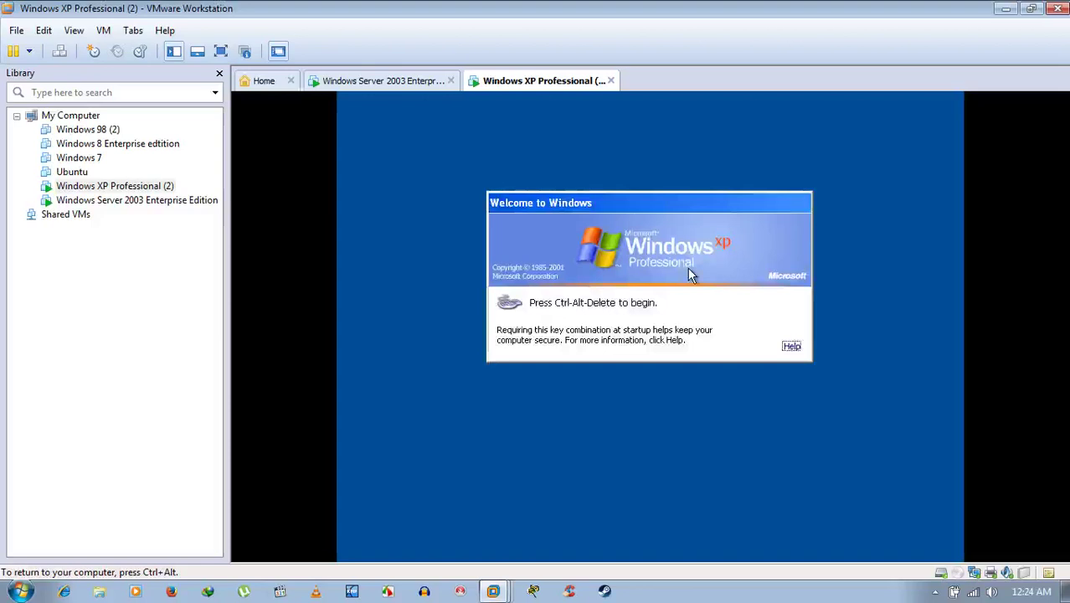
pyautogui.hotkey('ctrl', 'alt')
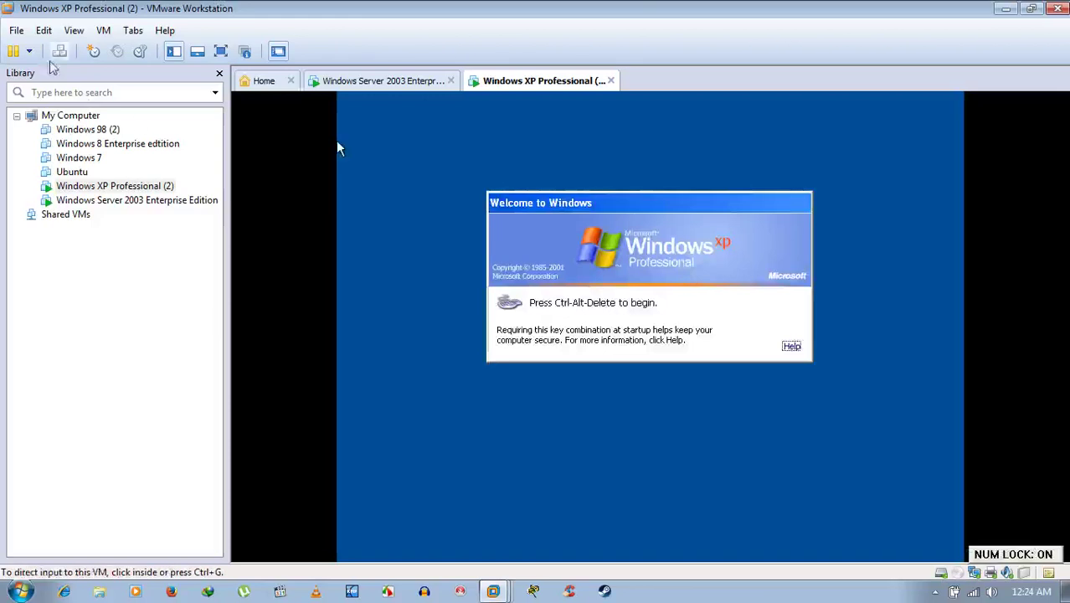
pyautogui.click(57, 50)
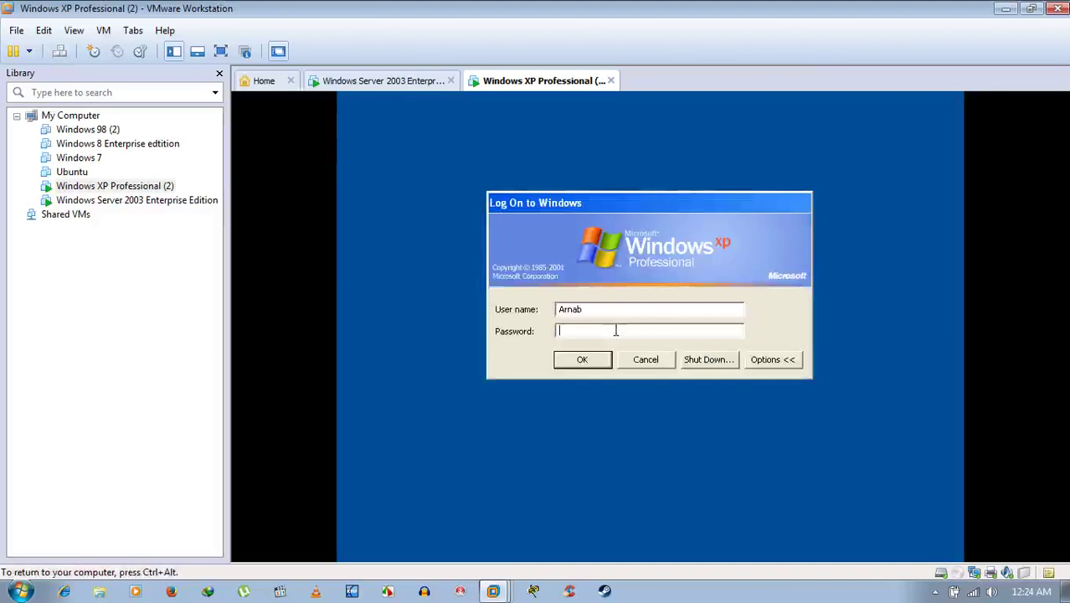
pyautogui.write('****')
pyautogui.press('Return')
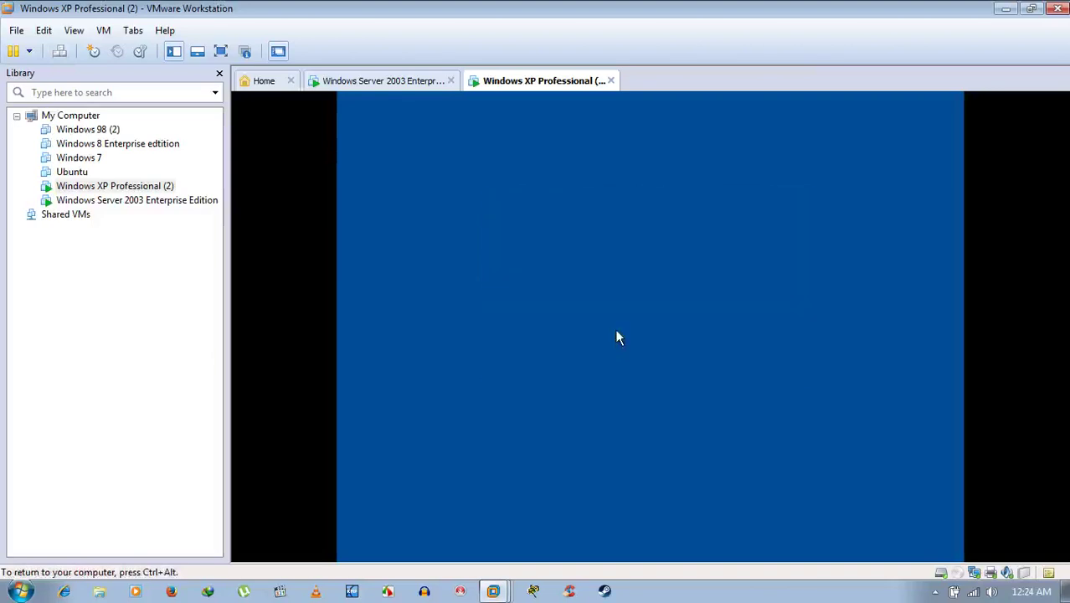
pyautogui.click(418, 82)
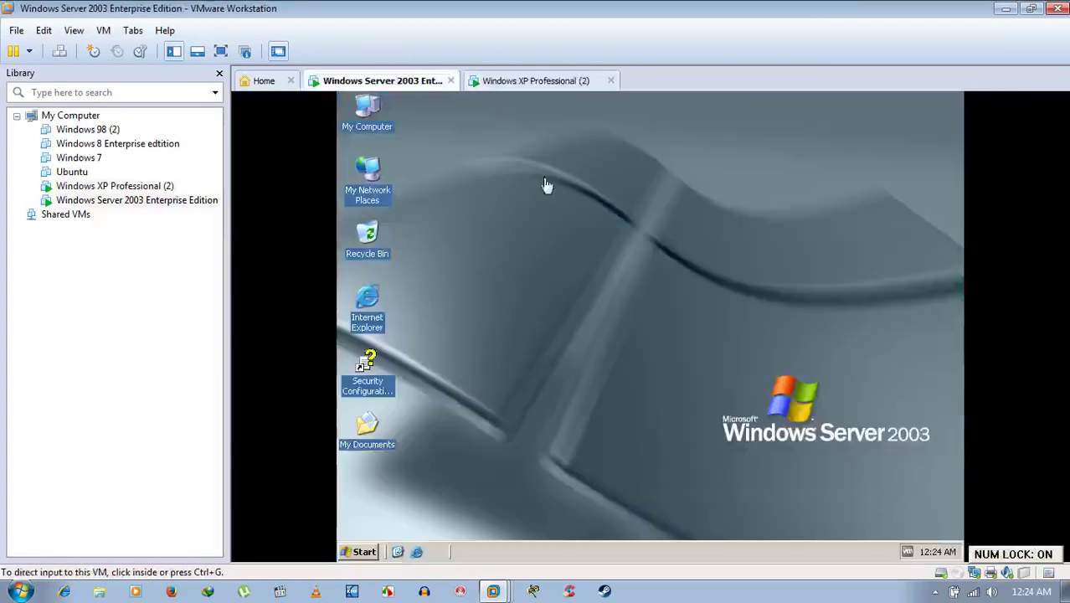
# Refresh the Windows Server 2003 desktop from its context menu.
pyautogui.click(539, 84)
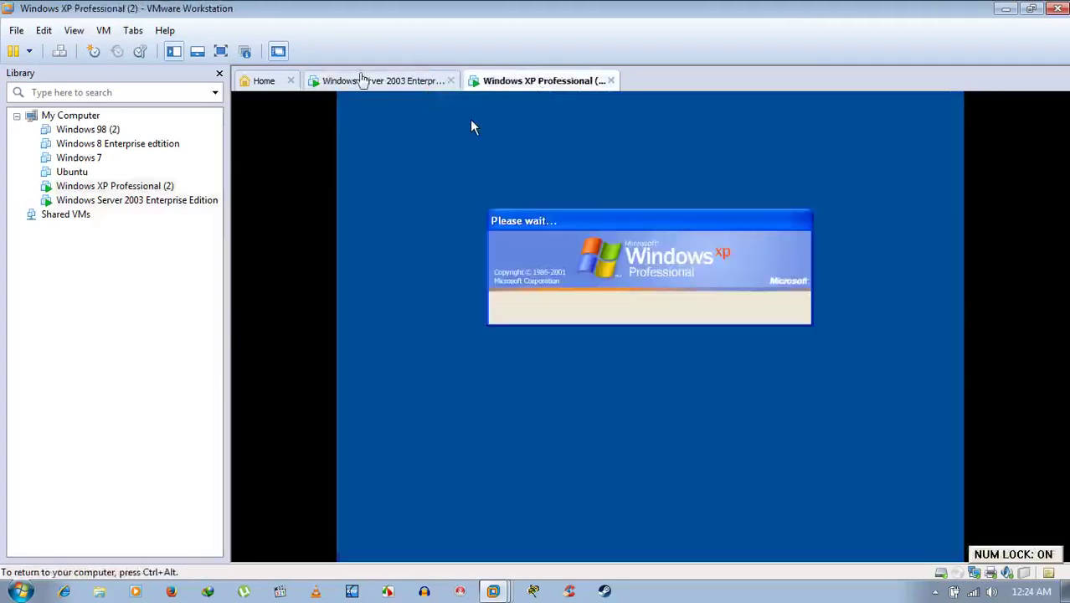
pyautogui.click(360, 80)
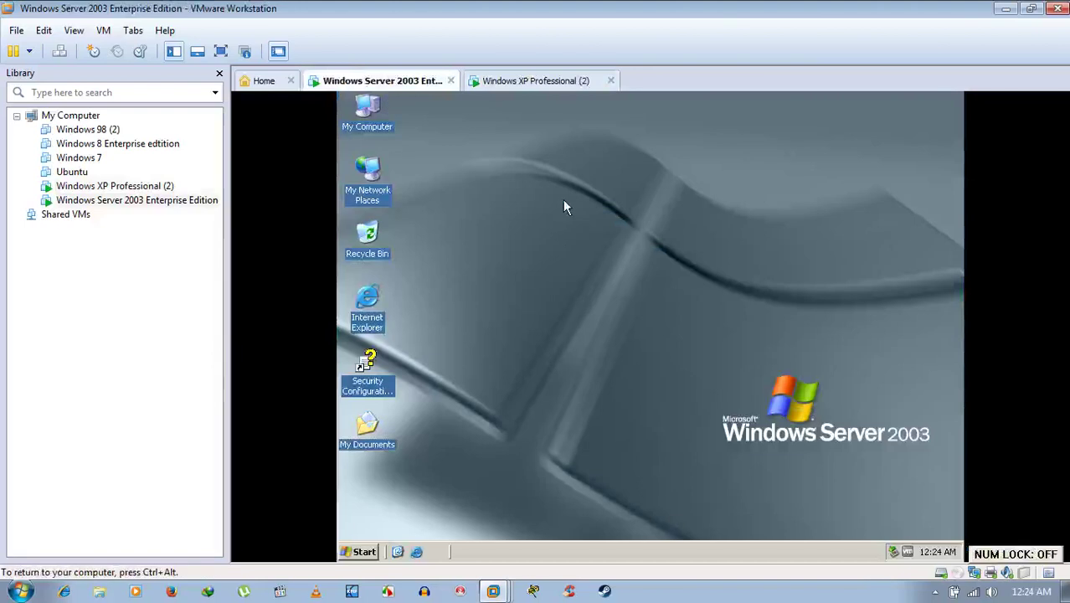
pyautogui.rightClick(562, 199)
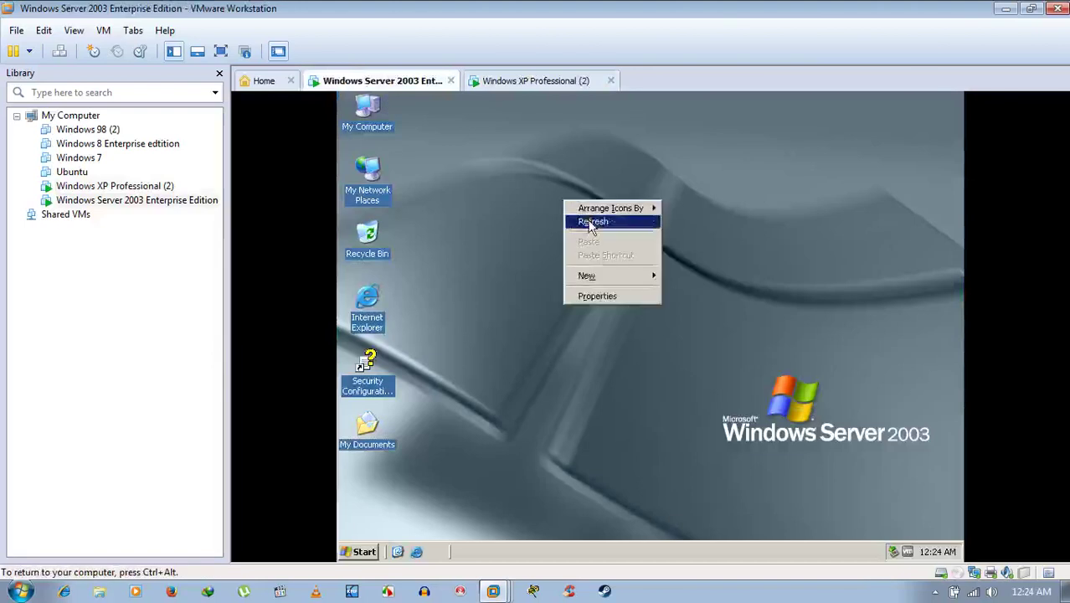
pyautogui.click(587, 221)
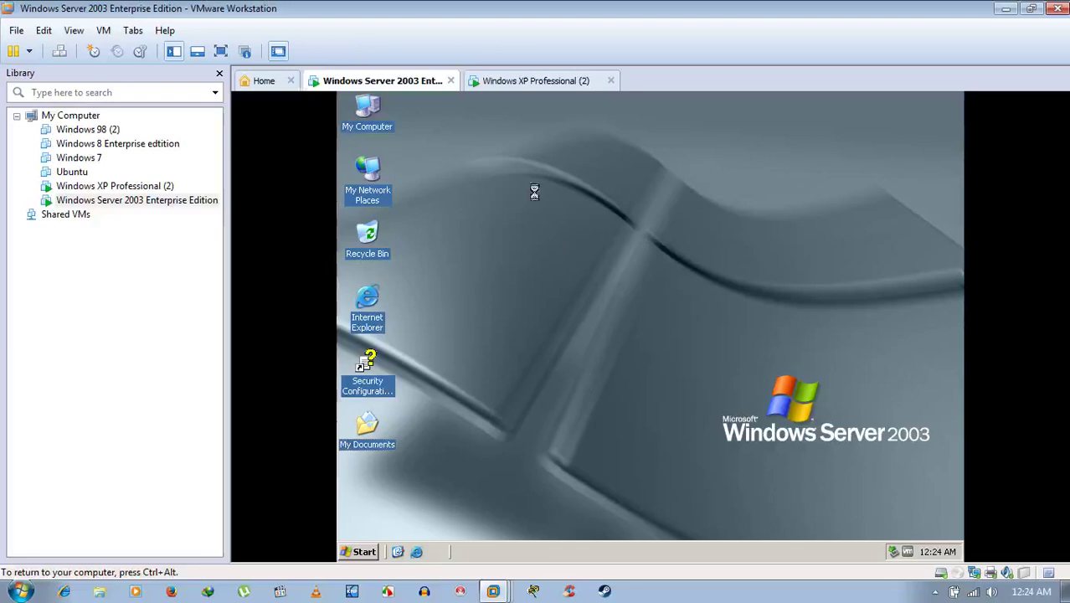
# Check both VM tabs until the Windows XP guest finishes loading its desktop.
pyautogui.click(539, 83)
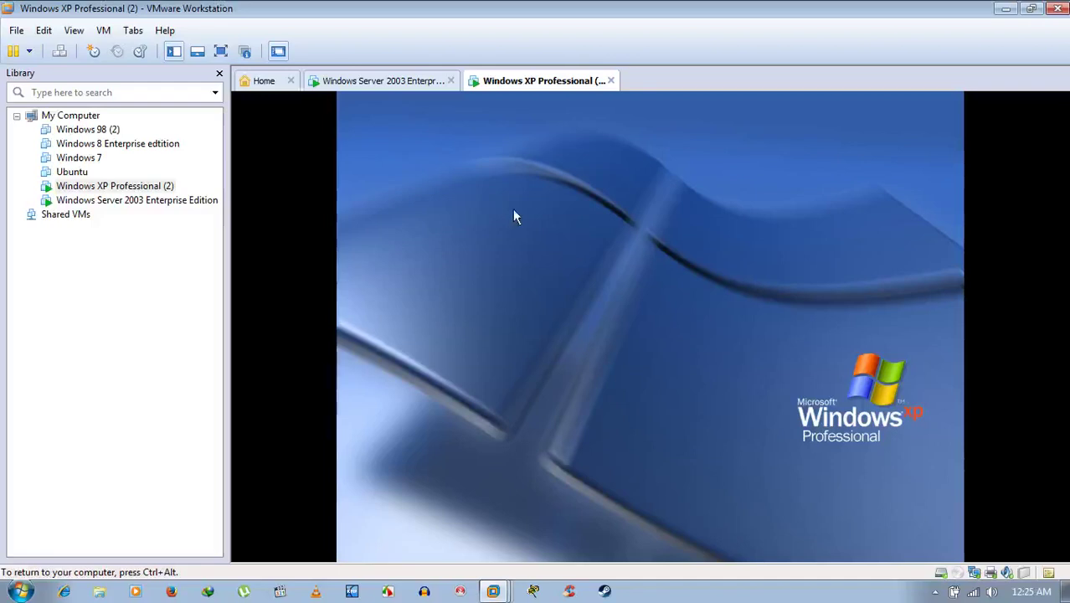
pyautogui.click(374, 84)
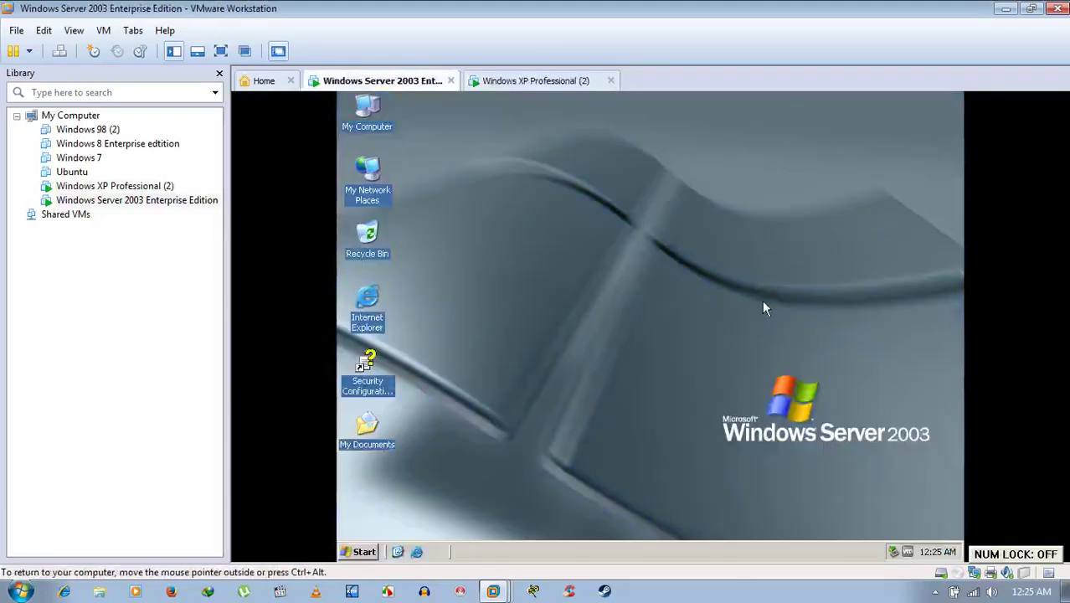
pyautogui.click(549, 84)
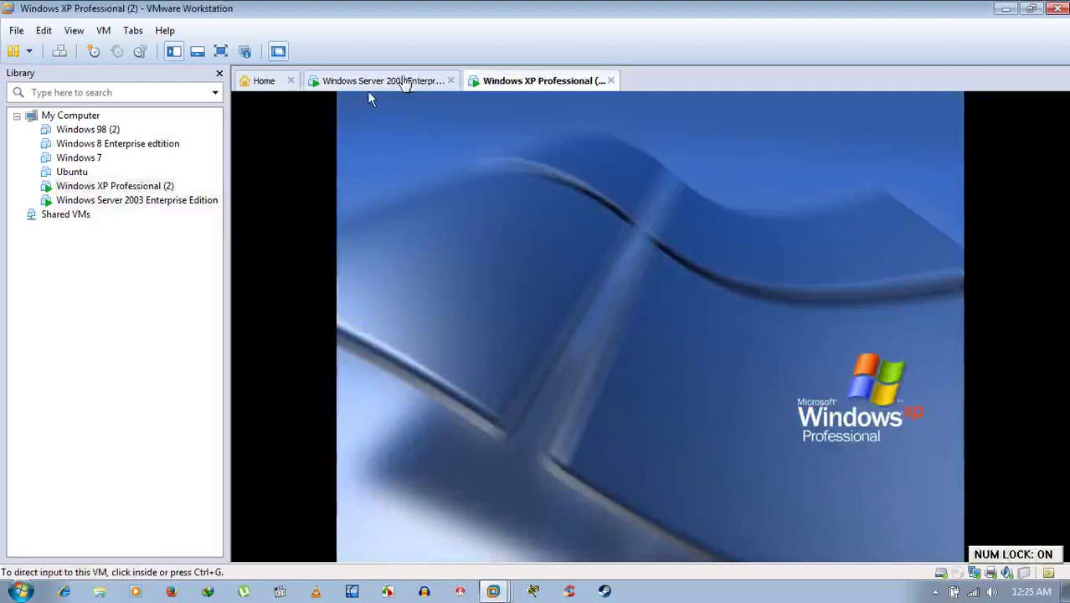
pyautogui.click(402, 82)
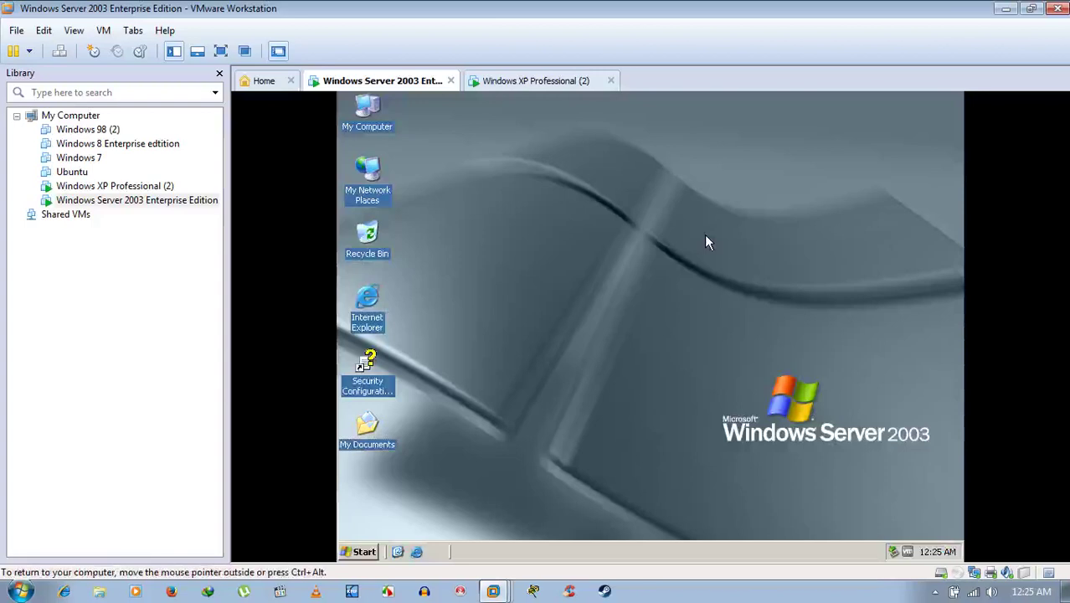
pyautogui.click(532, 82)
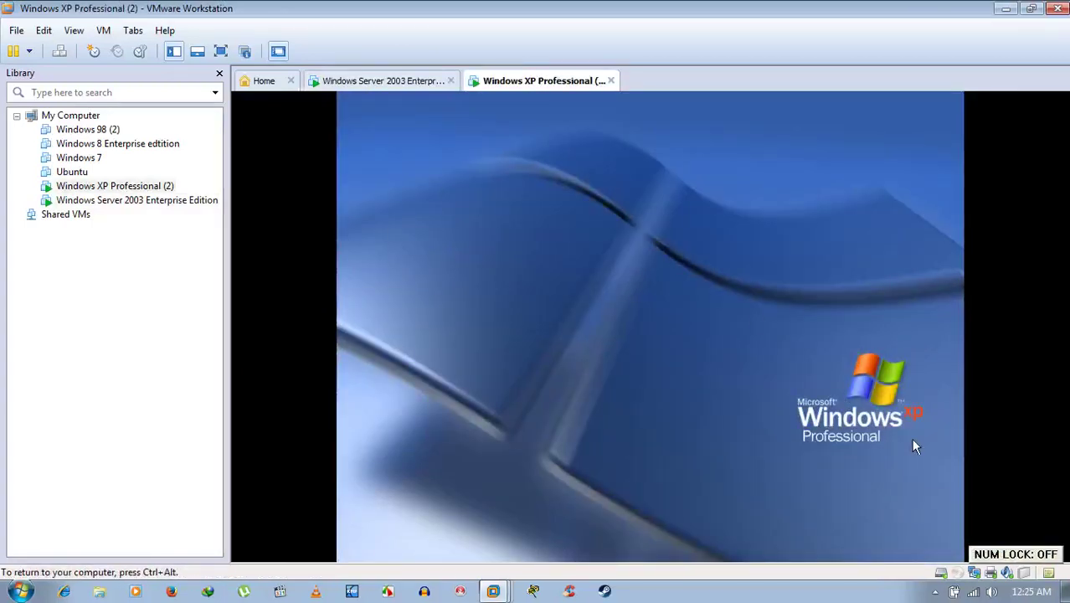
pyautogui.hotkey('ctrl', 'alt')
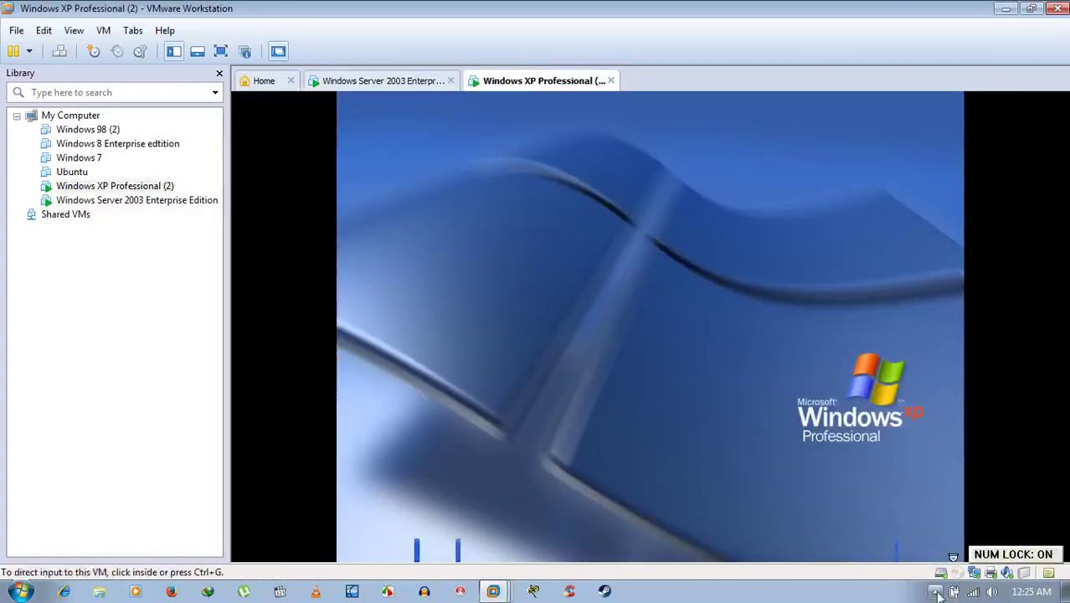
pyautogui.click(679, 300)
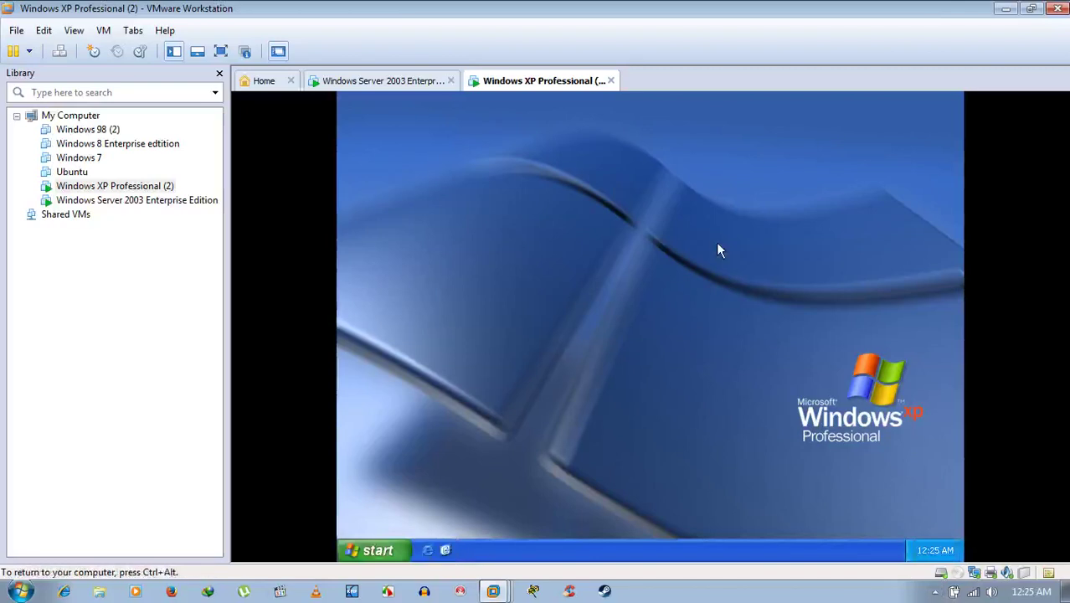
pyautogui.hotkey('ctrl', 'alt')
pyautogui.click(430, 83)
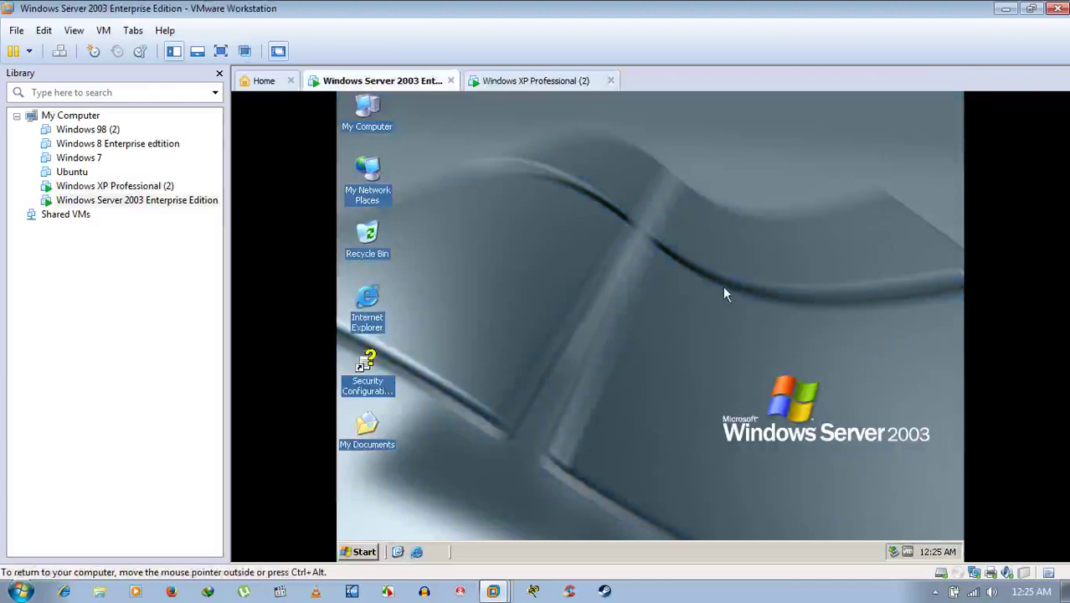
pyautogui.click(553, 81)
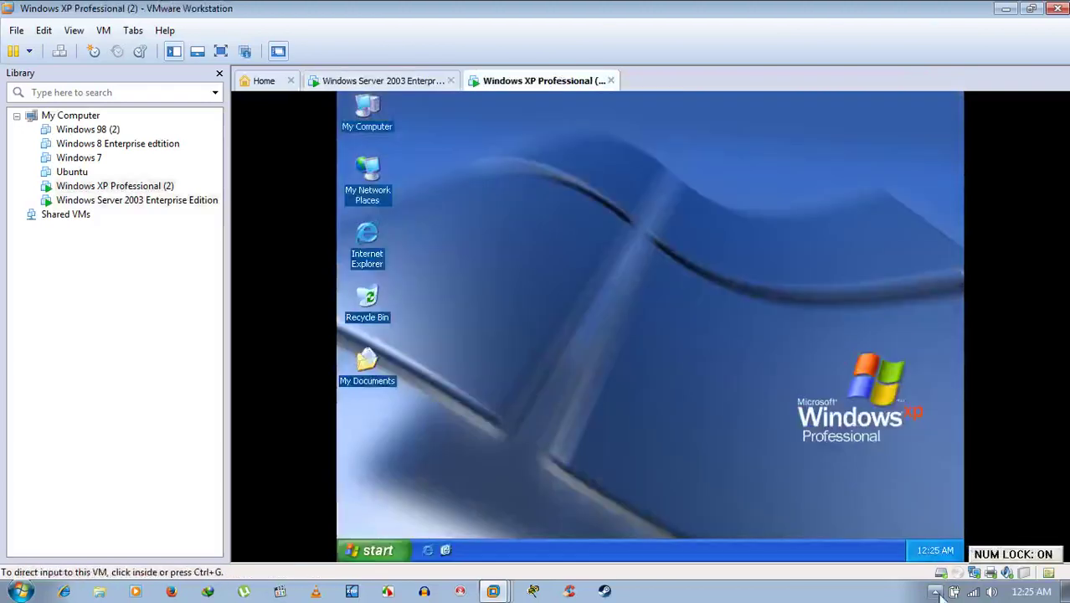
pyautogui.click(935, 591)
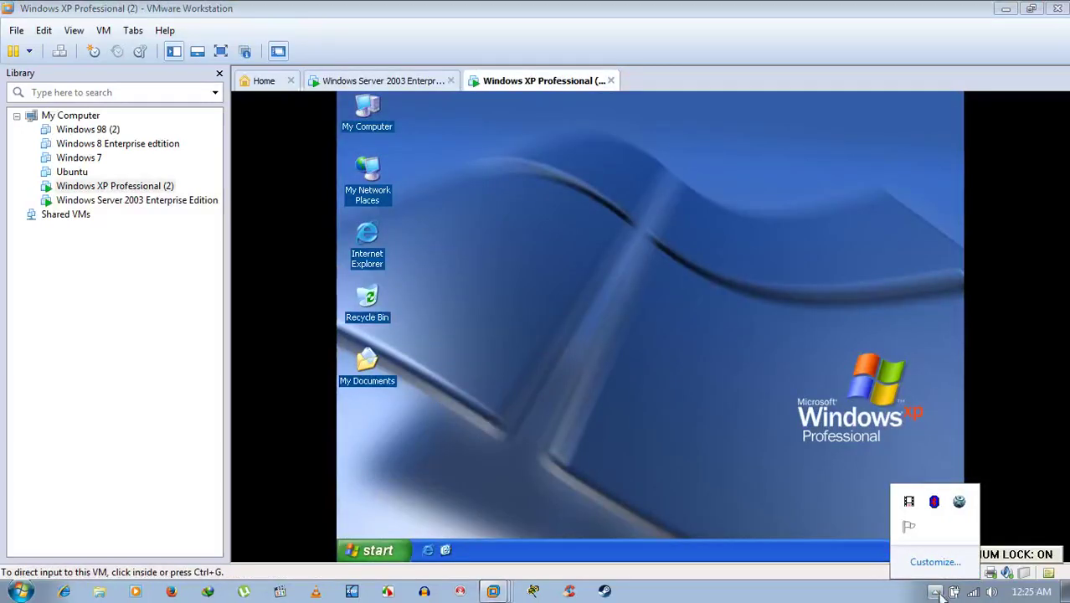
pyautogui.rightClick(910, 506)
pyautogui.click(921, 512)
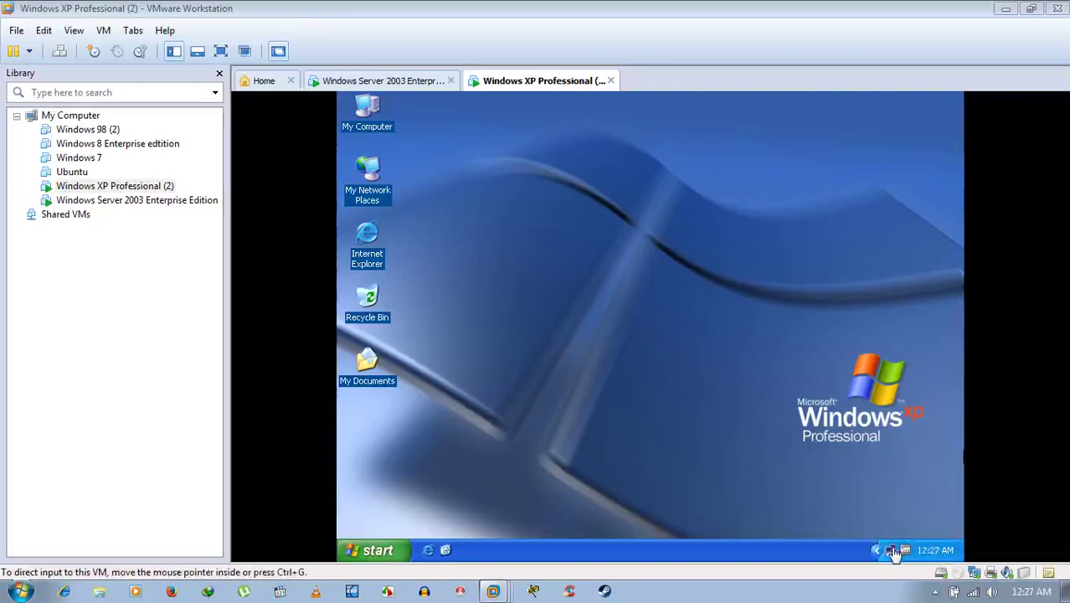
pyautogui.click(700, 299)
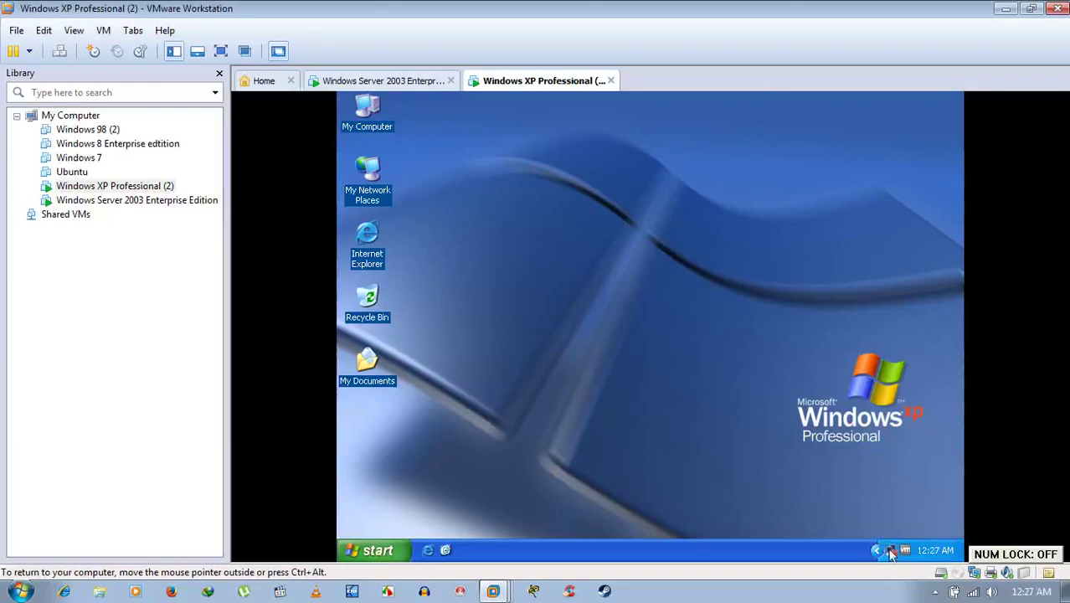
pyautogui.moveTo(891, 555)
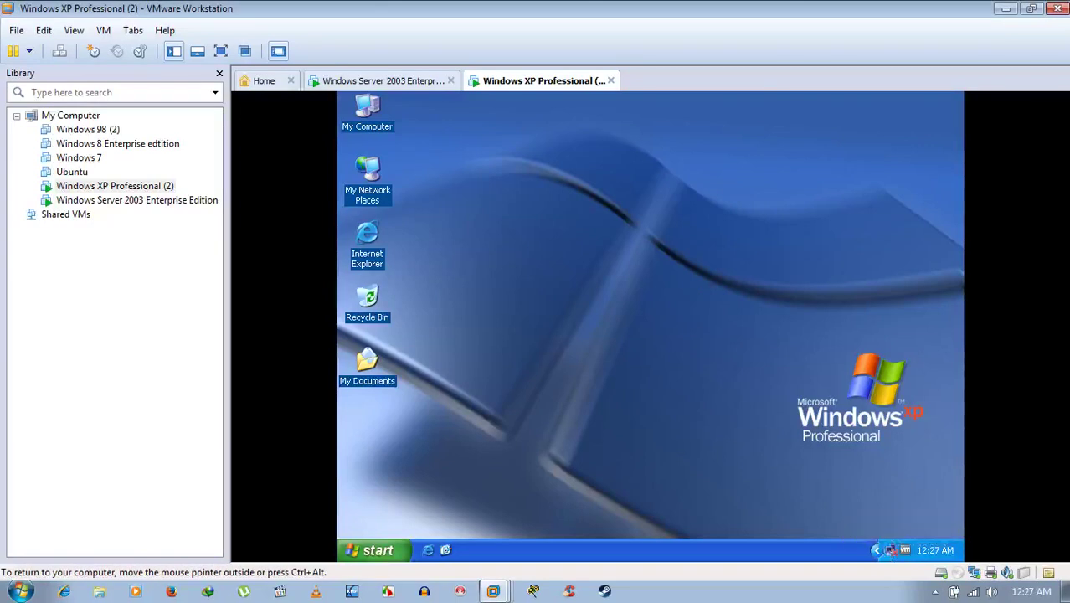
pyautogui.click(423, 83)
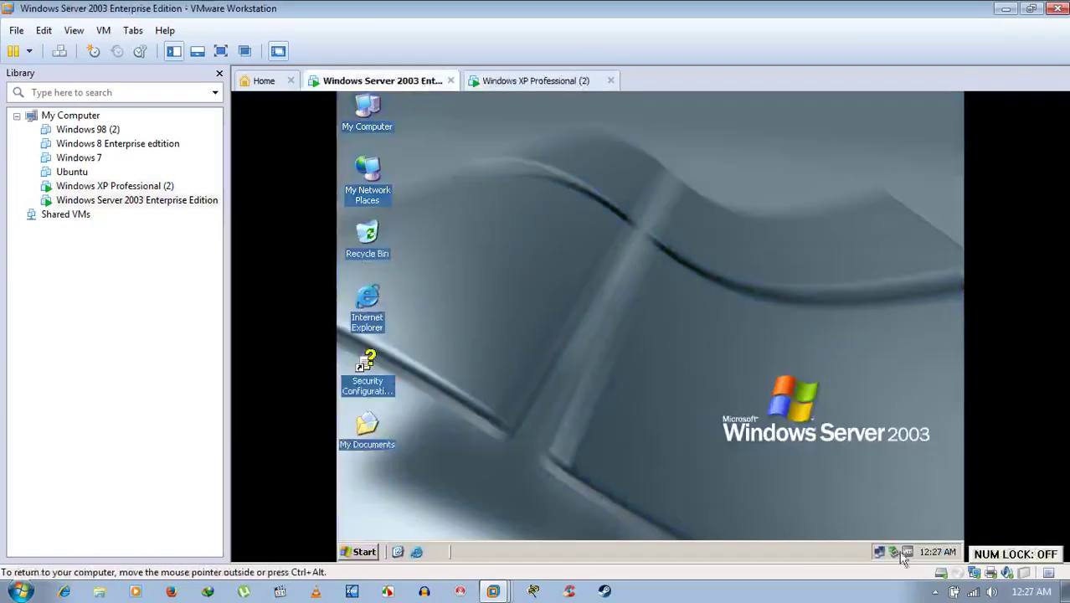
# On Server 2003, browse My Network Places to Workgroup, which shows only User.
pyautogui.moveTo(883, 554)
pyautogui.click(365, 177)
pyautogui.doubleClick(365, 177)
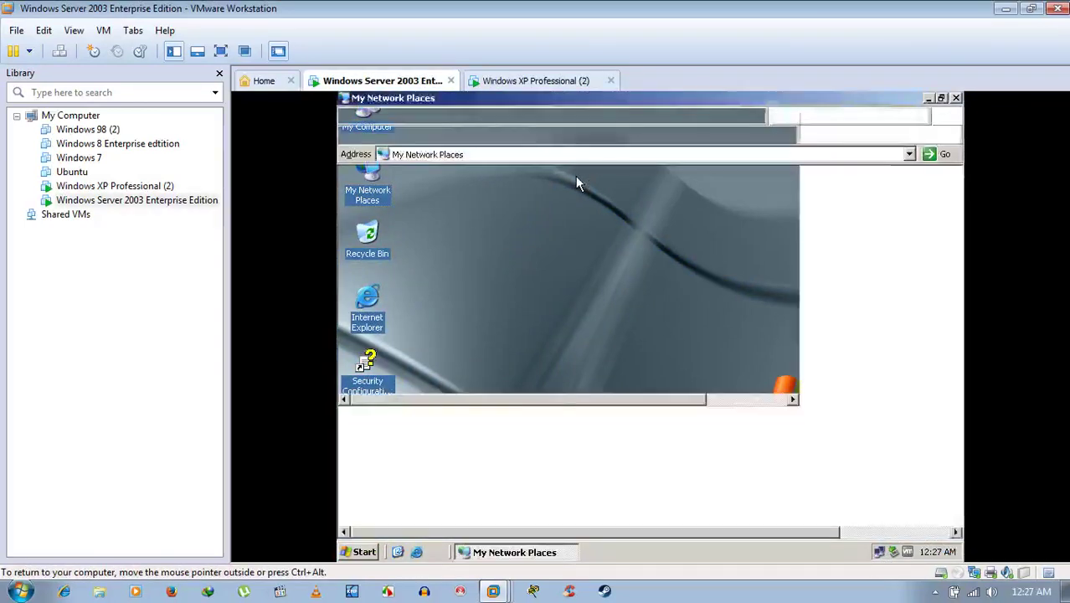
pyautogui.doubleClick(395, 258)
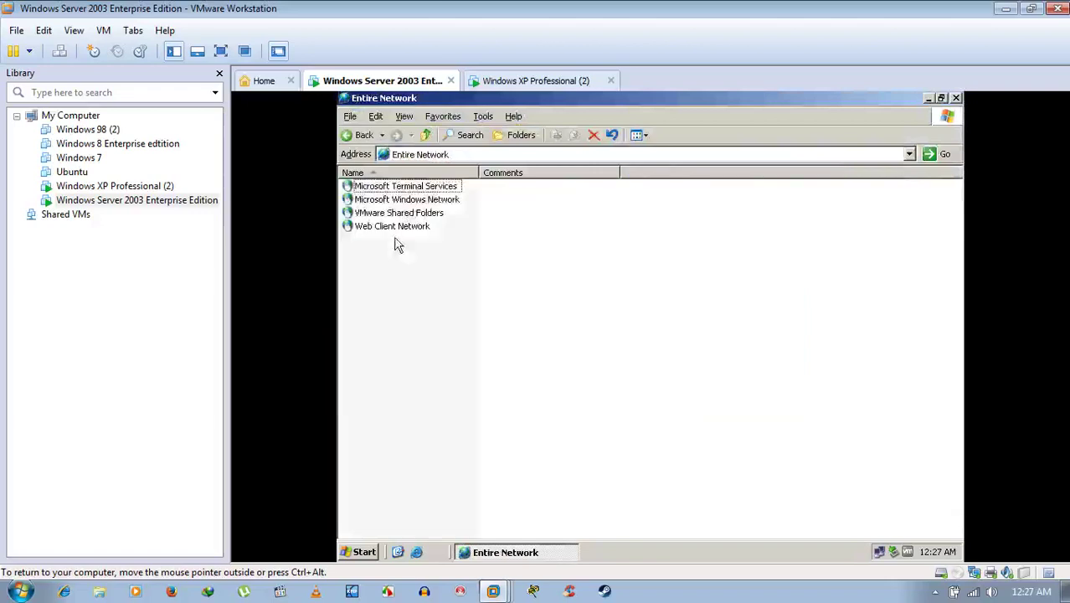
pyautogui.doubleClick(407, 202)
pyautogui.doubleClick(373, 186)
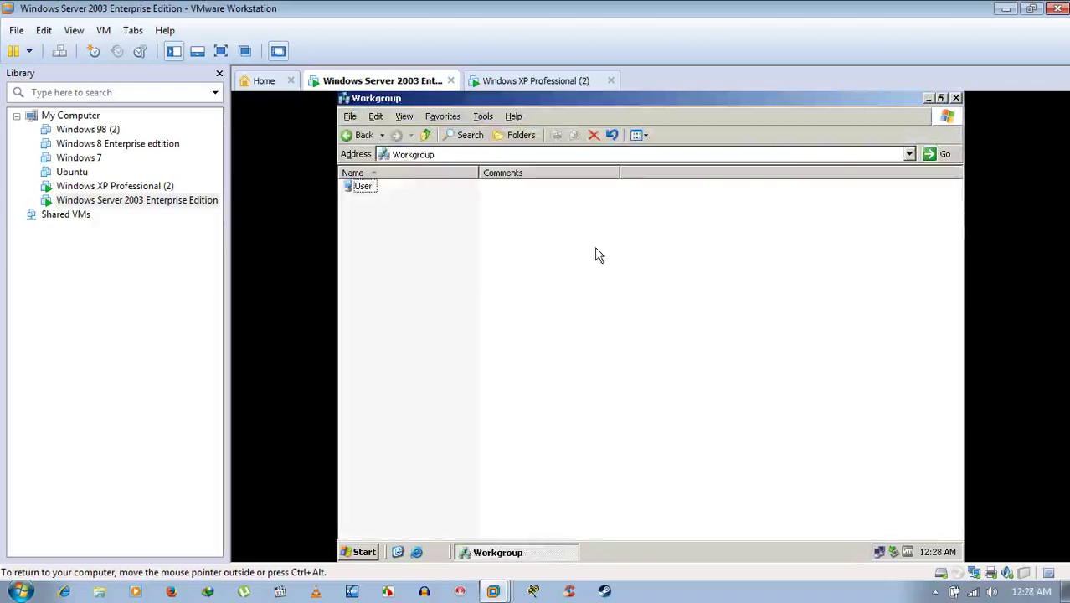
pyautogui.click(553, 81)
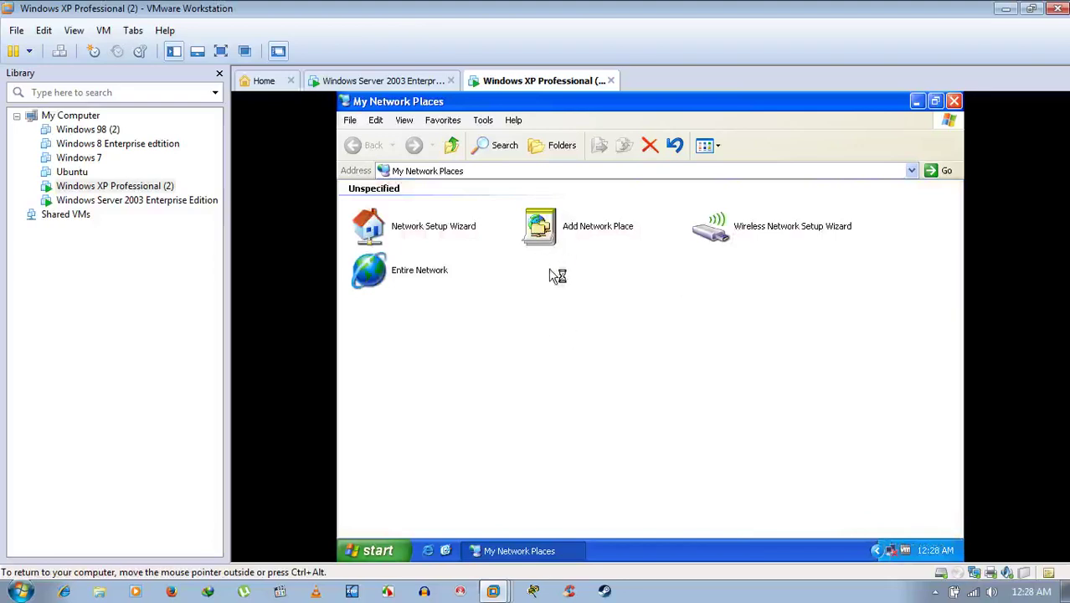
# Browse the XP Workgroup, which is empty, and compare it with the Server's listing.
pyautogui.click(369, 284)
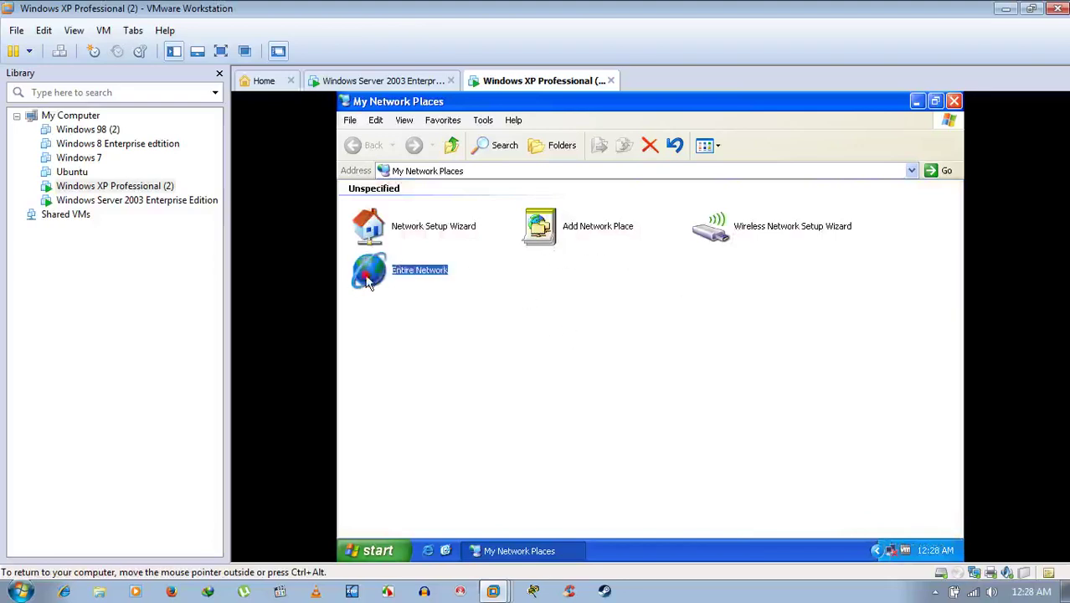
pyautogui.doubleClick(369, 285)
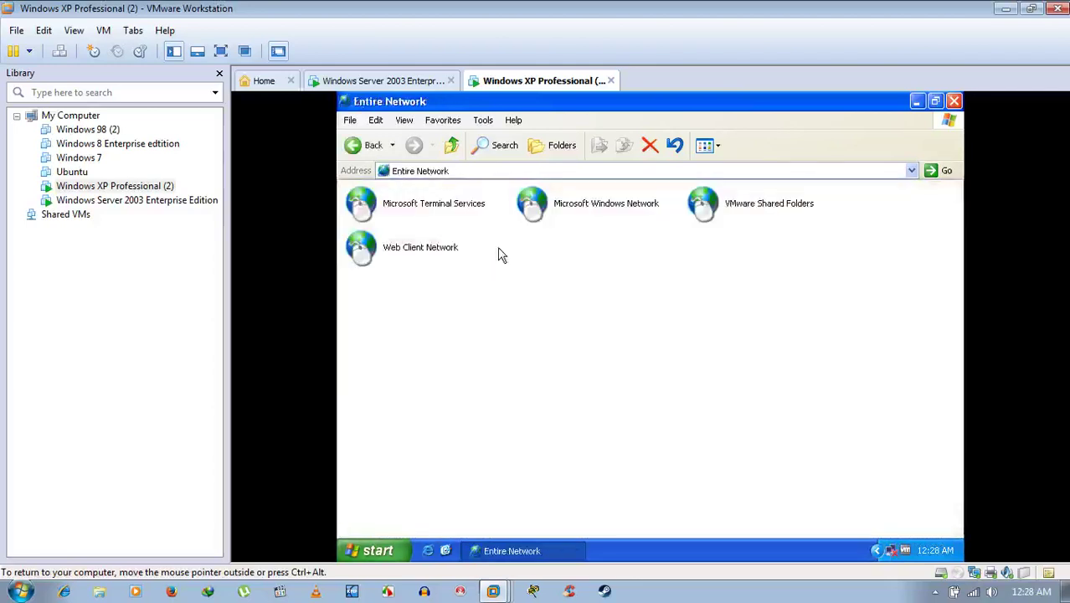
pyautogui.doubleClick(564, 205)
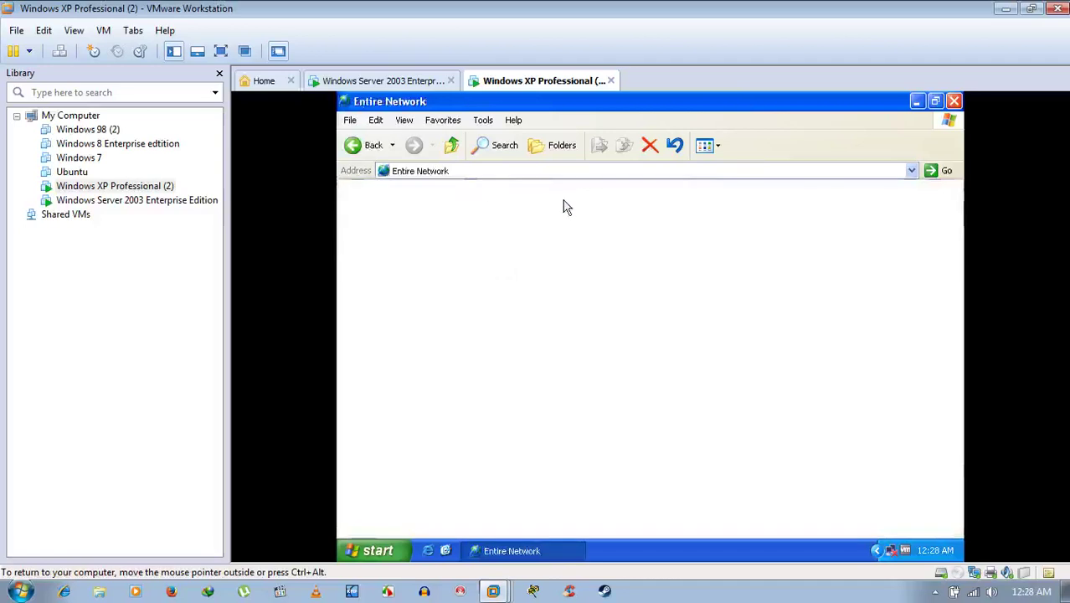
pyautogui.doubleClick(390, 219)
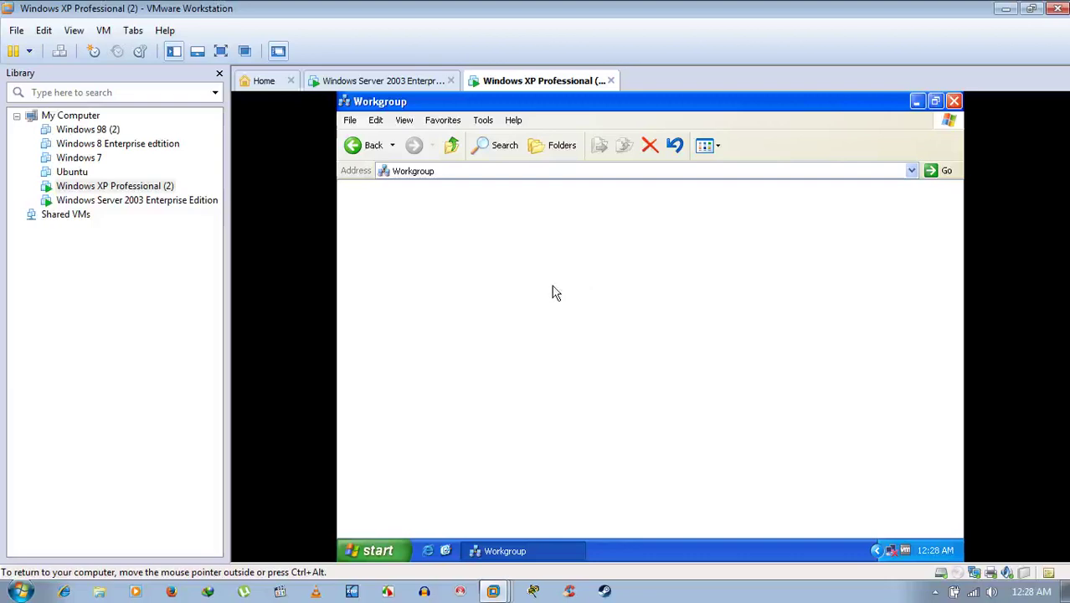
pyautogui.click(404, 81)
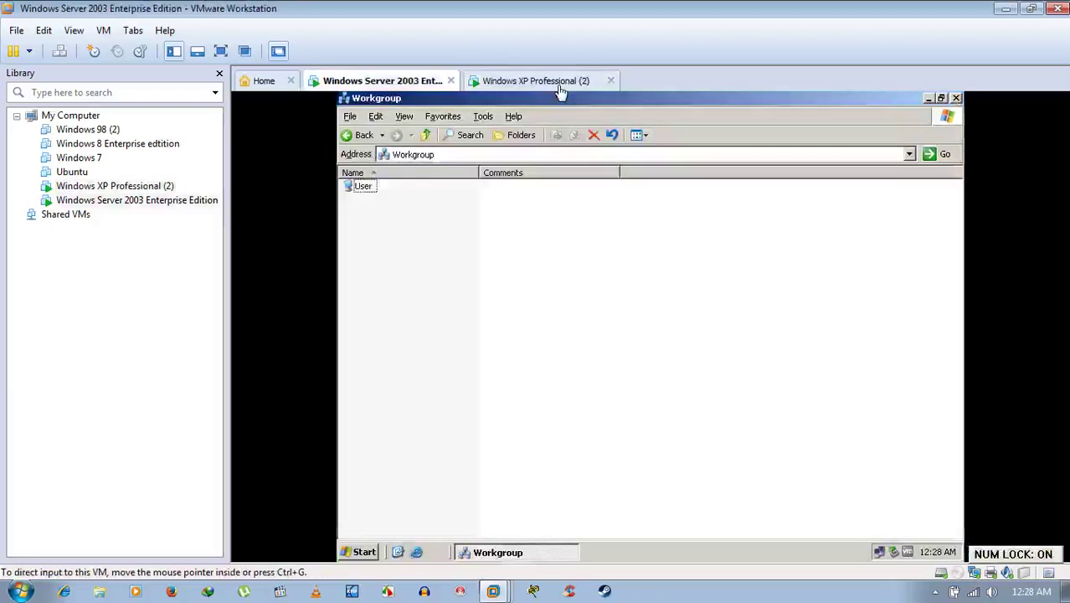
pyautogui.click(556, 84)
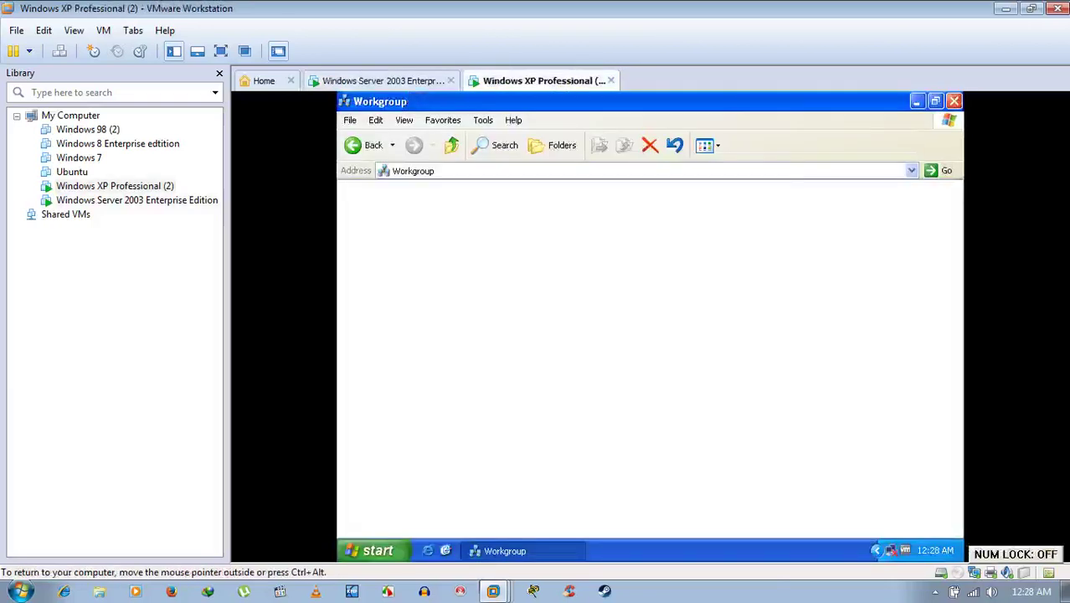
# Close the Workgroup windows on both guests and refresh the XP desktop.
pyautogui.click(916, 101)
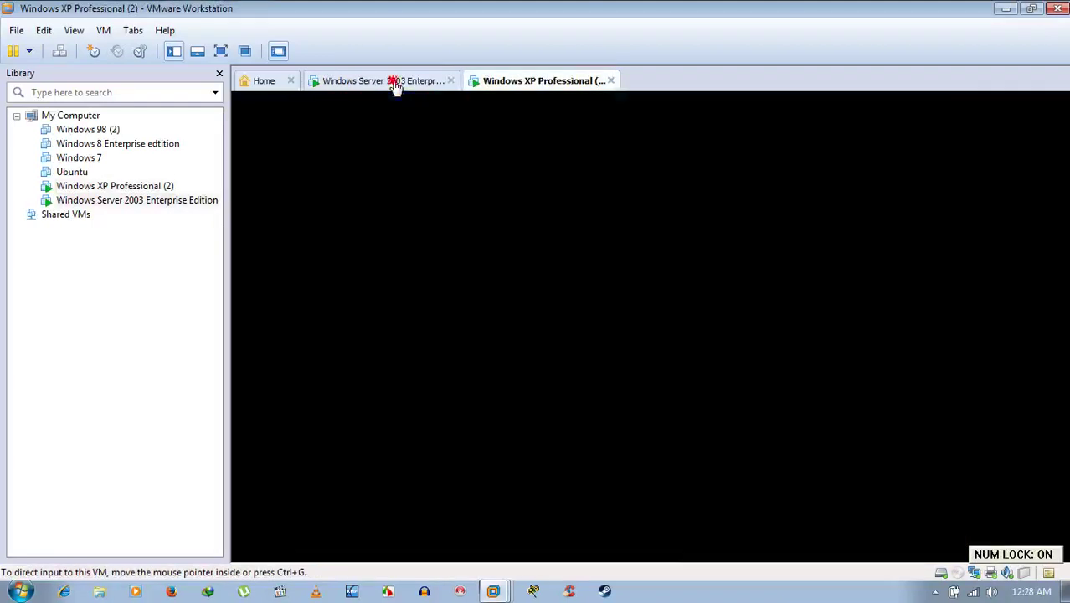
pyautogui.click(393, 83)
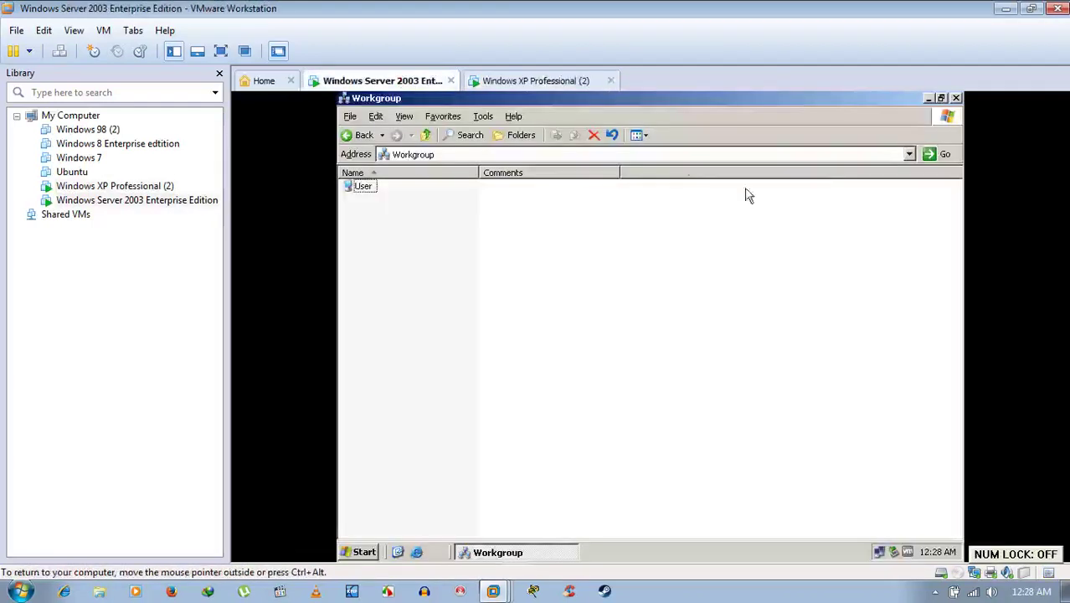
pyautogui.click(955, 98)
pyautogui.click(574, 81)
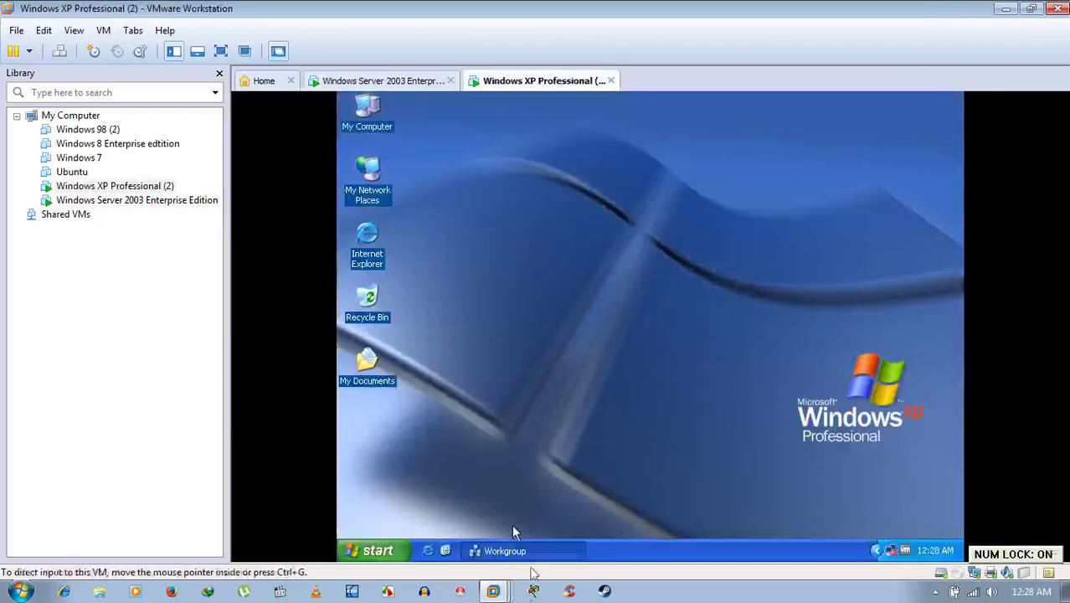
pyautogui.click(535, 544)
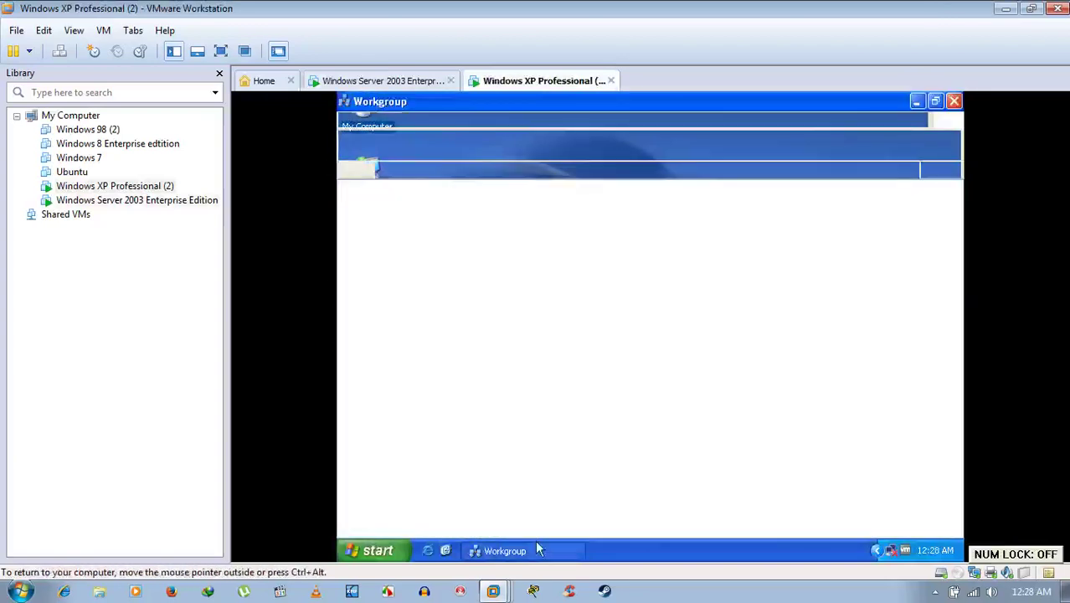
pyautogui.click(953, 101)
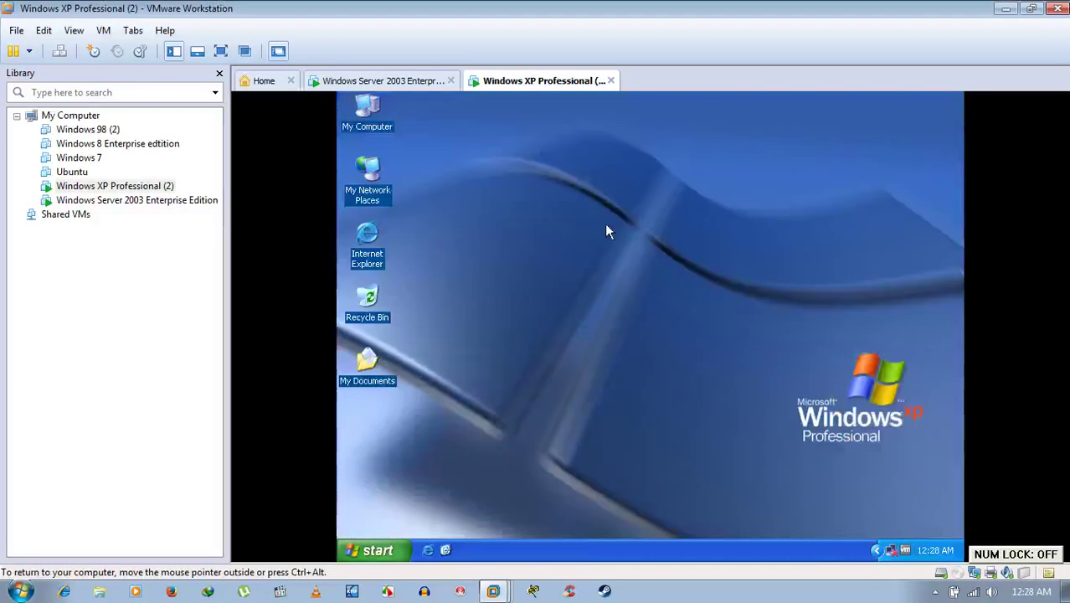
pyautogui.rightClick(565, 186)
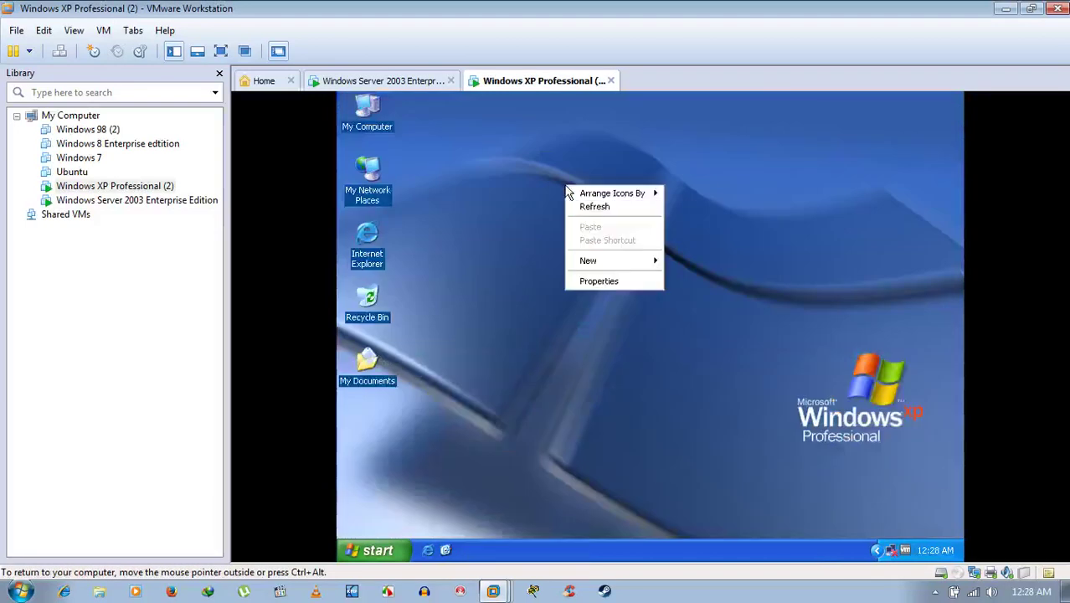
pyautogui.click(576, 205)
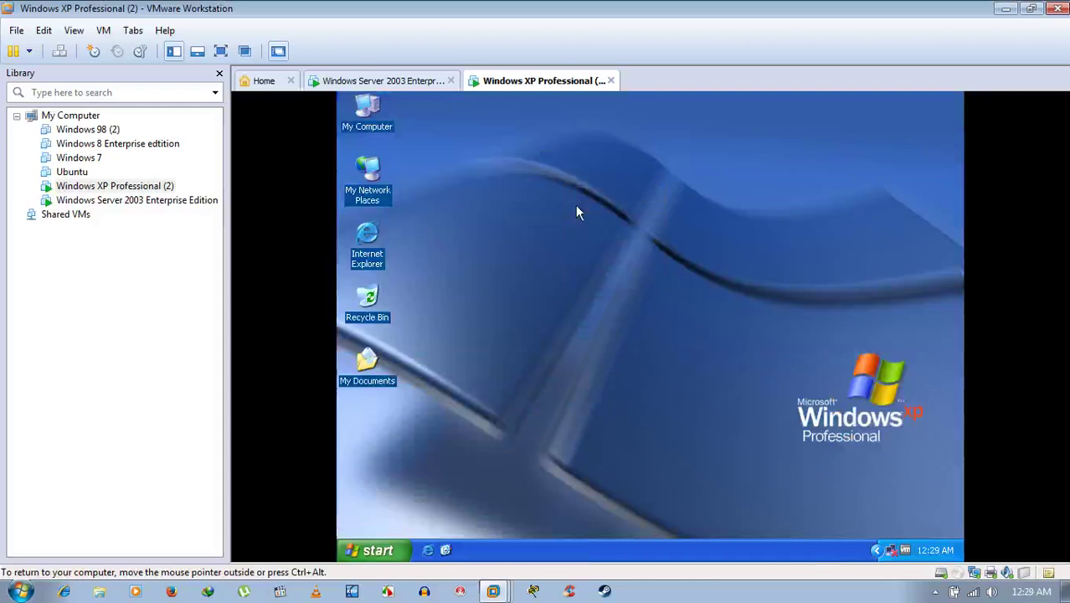
# From the Server 2003 tab, launch services.msc on the host through the Run dialog.
pyautogui.click(382, 80)
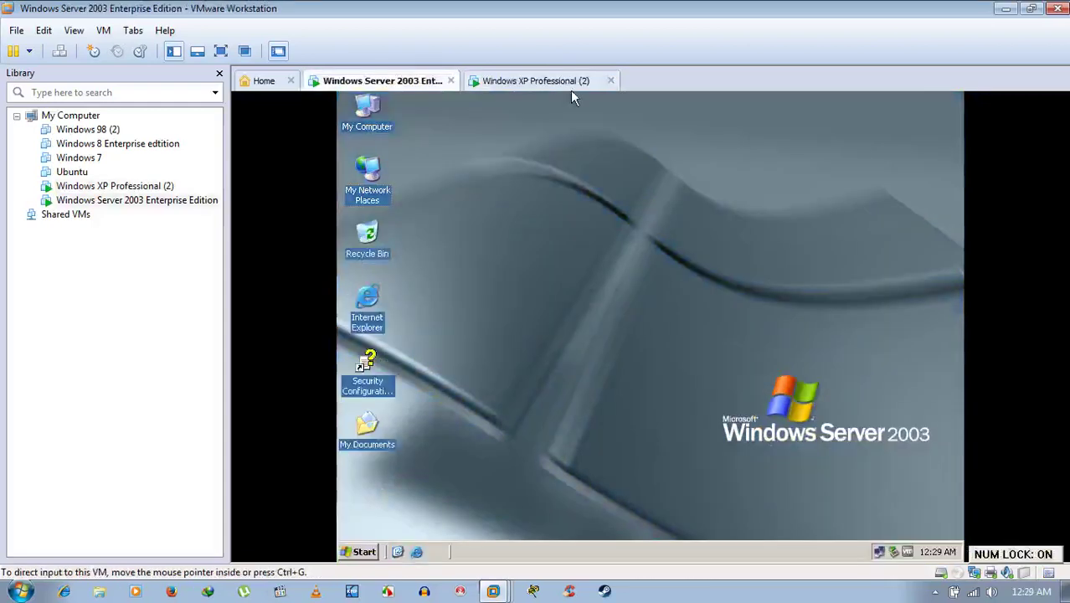
pyautogui.press('super')
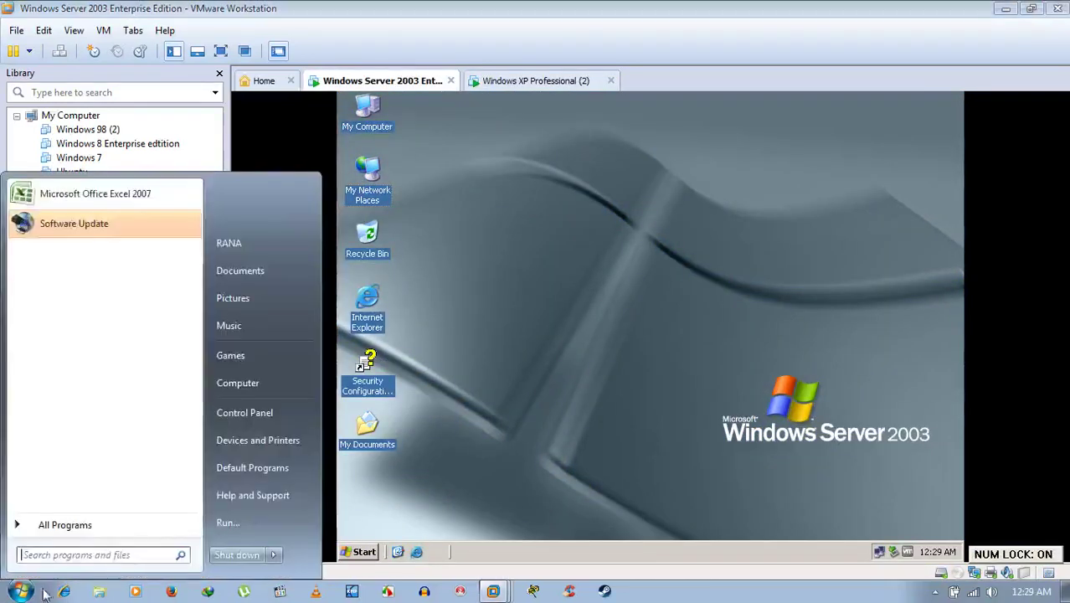
pyautogui.click(238, 520)
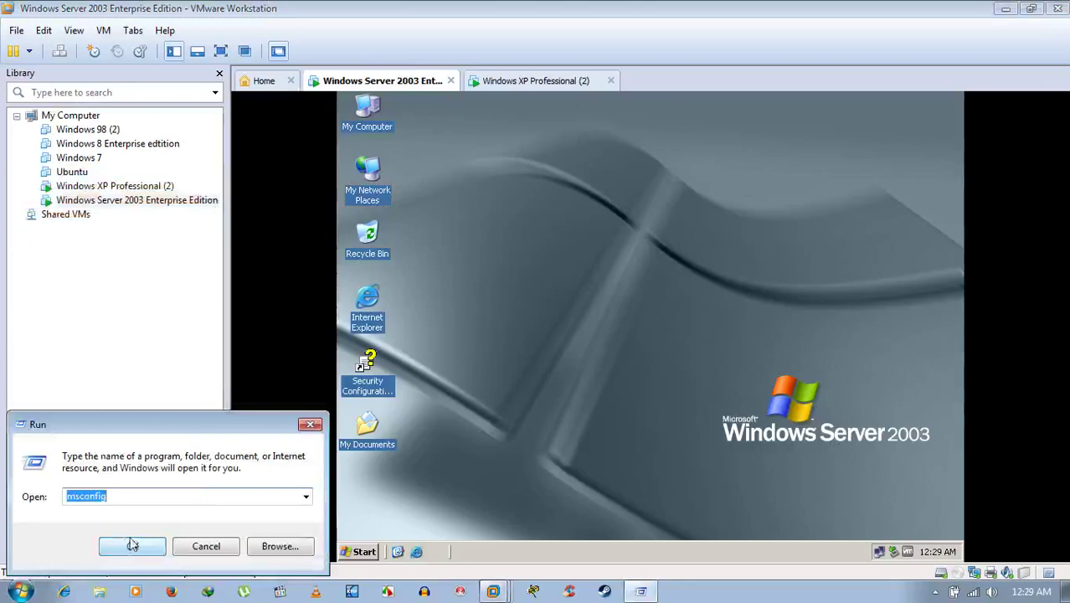
pyautogui.click(305, 497)
pyautogui.click(176, 519)
pyautogui.click(140, 546)
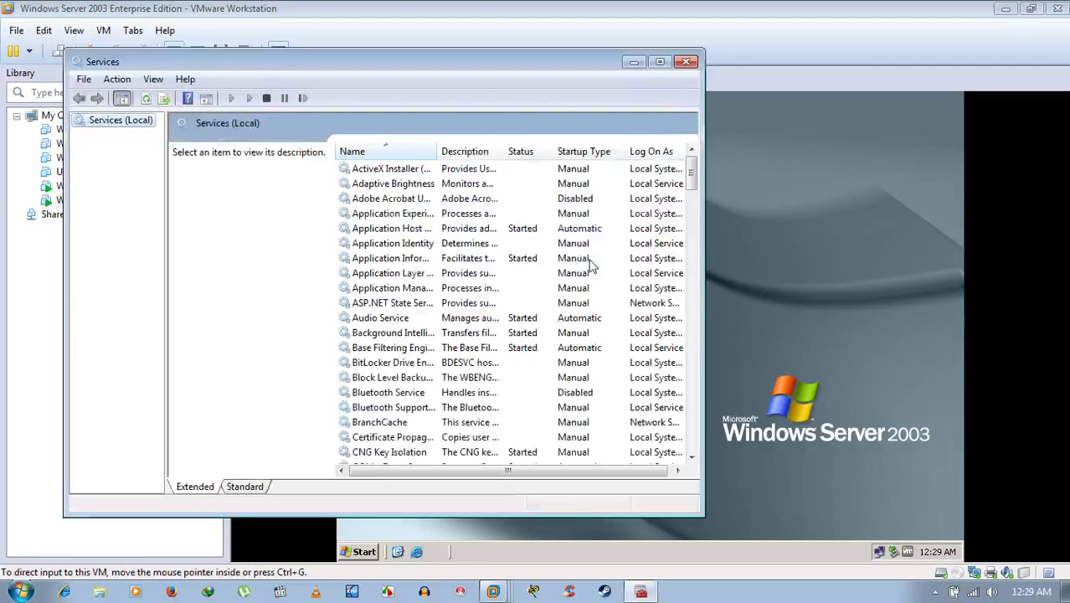
# Set the VMware NAT Service to Automatic startup, start it, and close Services.
pyautogui.click(659, 61)
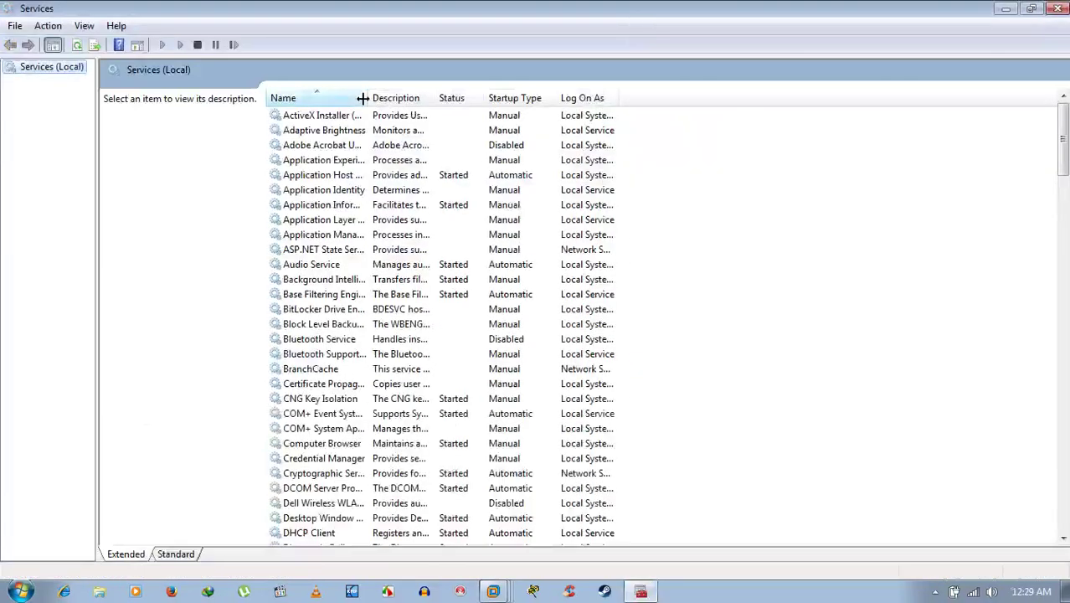
pyautogui.moveTo(435, 98); pyautogui.dragTo(489, 99)
pyautogui.moveTo(1063, 157); pyautogui.dragTo(1063, 515)
pyautogui.scroll(10, 588, 446)
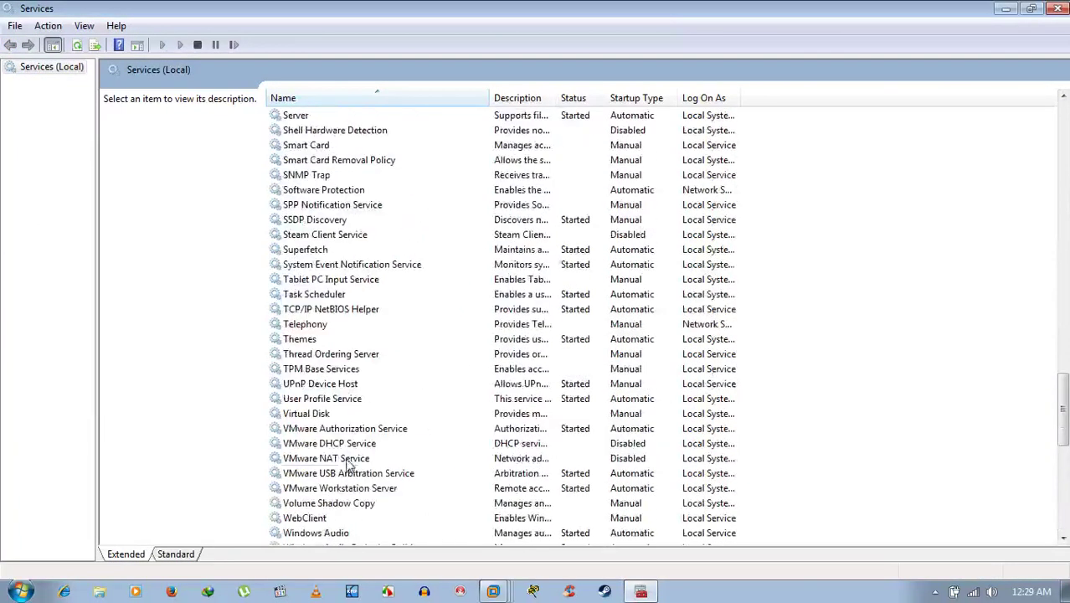
pyautogui.click(349, 460)
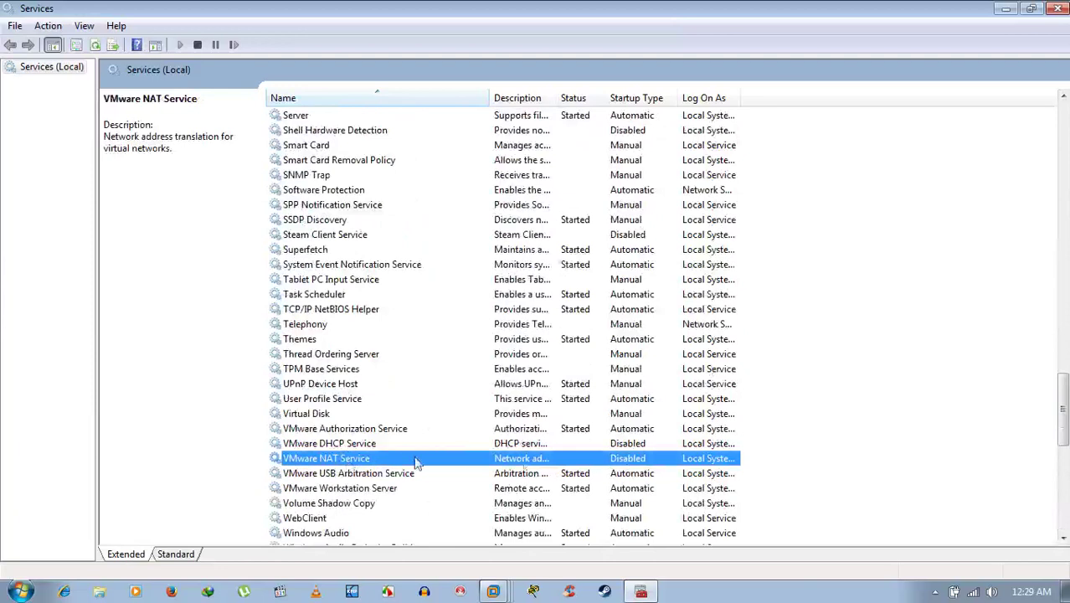
pyautogui.doubleClick(351, 463)
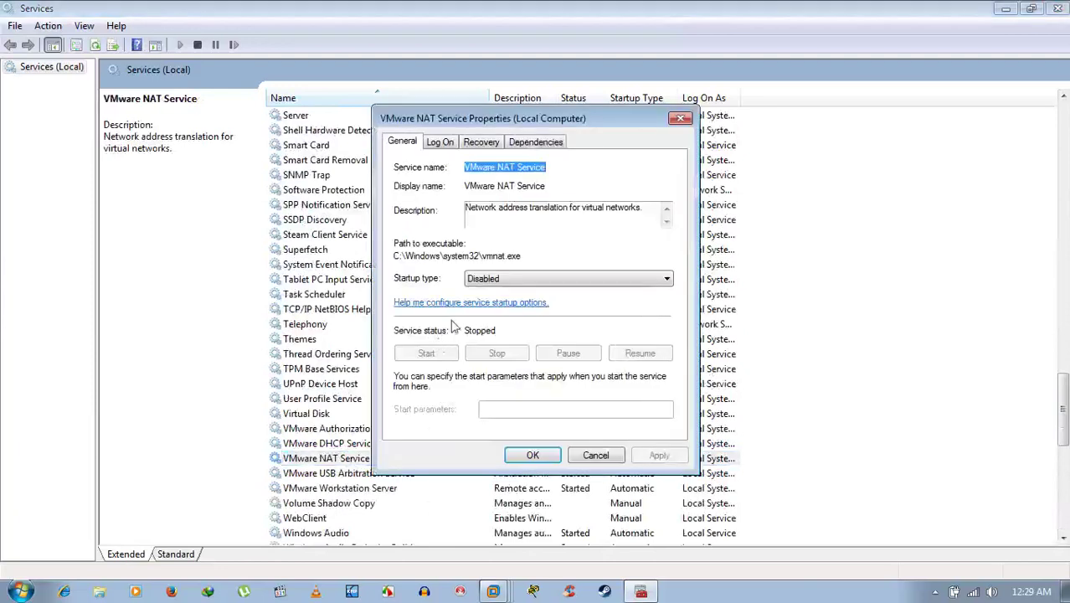
pyautogui.click(505, 281)
pyautogui.click(482, 299)
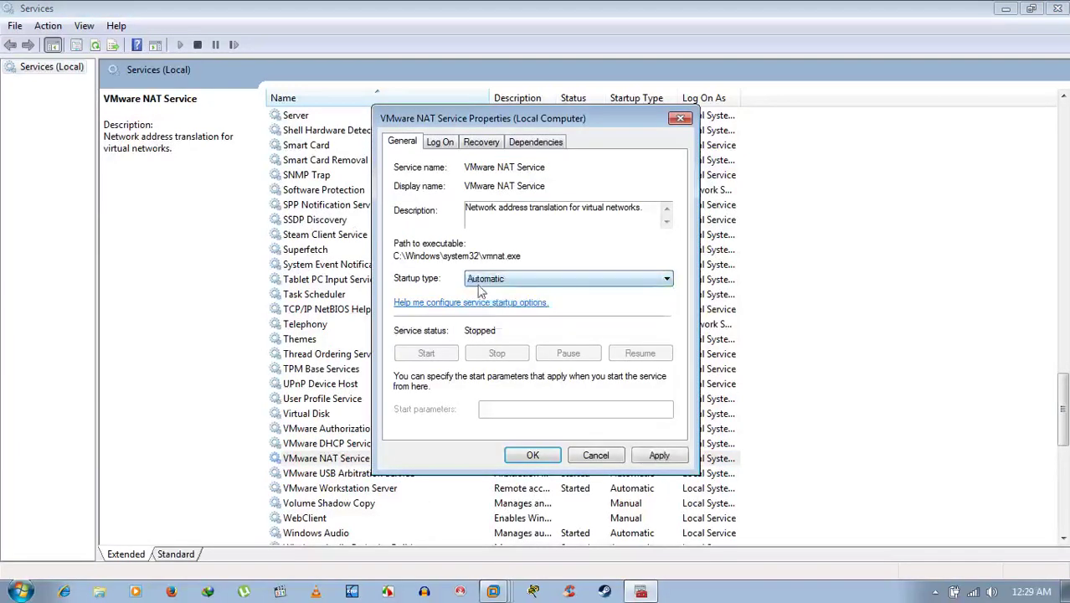
pyautogui.click(659, 456)
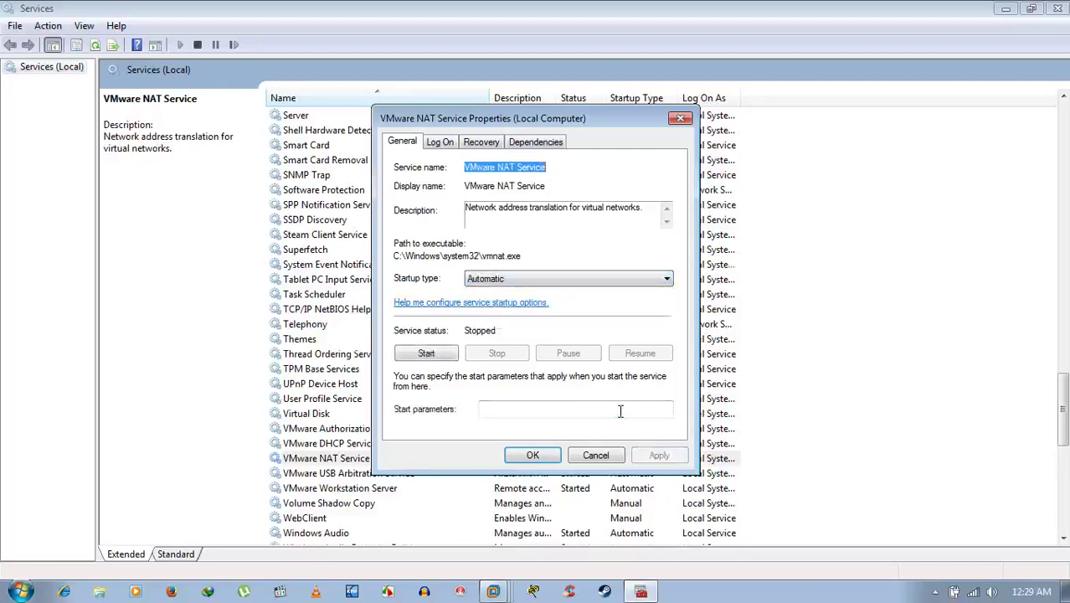
pyautogui.click(426, 354)
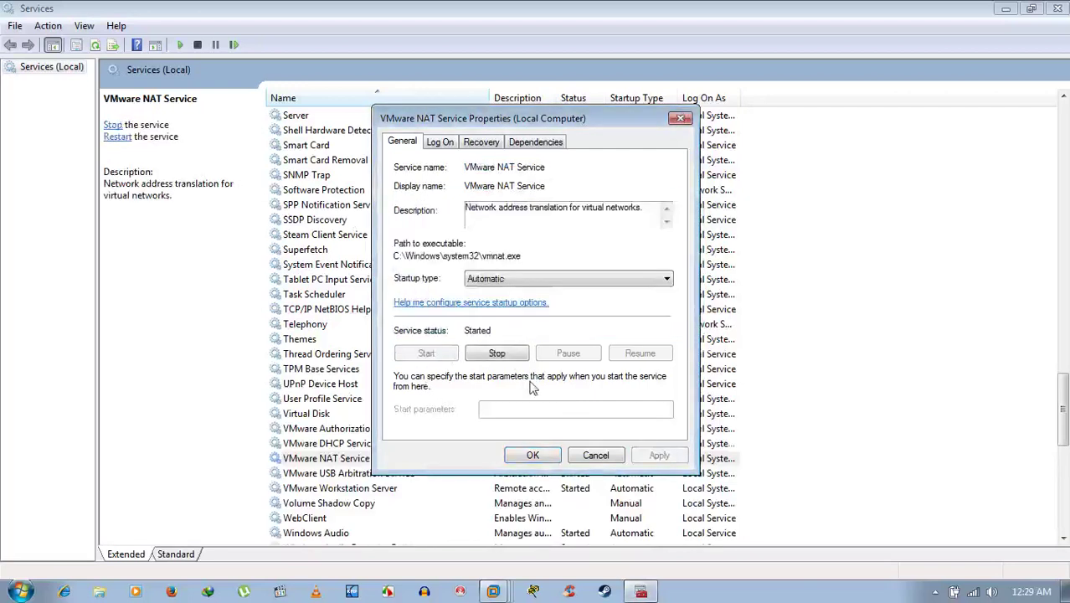
pyautogui.click(522, 458)
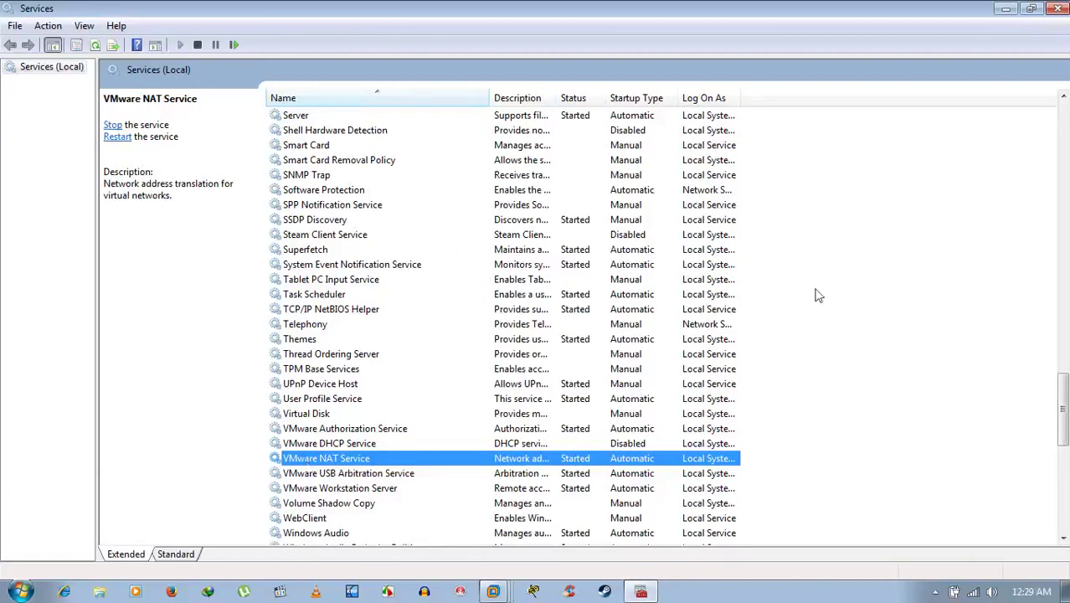
pyautogui.click(1059, 7)
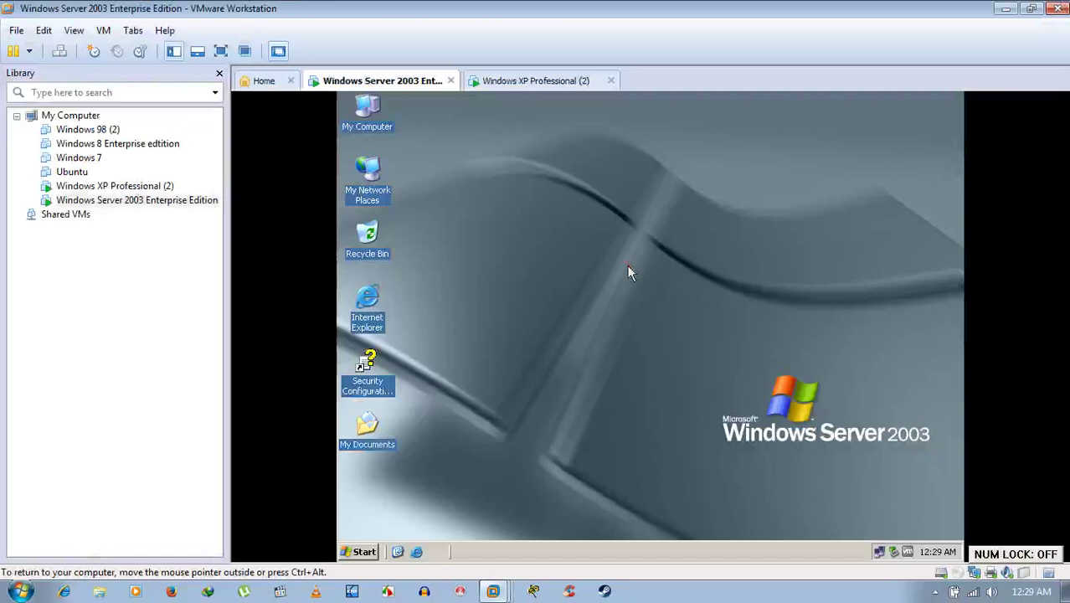
# Return to the XP guest, now showing Local Area Connection 2 connected at 1.0 Gbps.
pyautogui.click(540, 80)
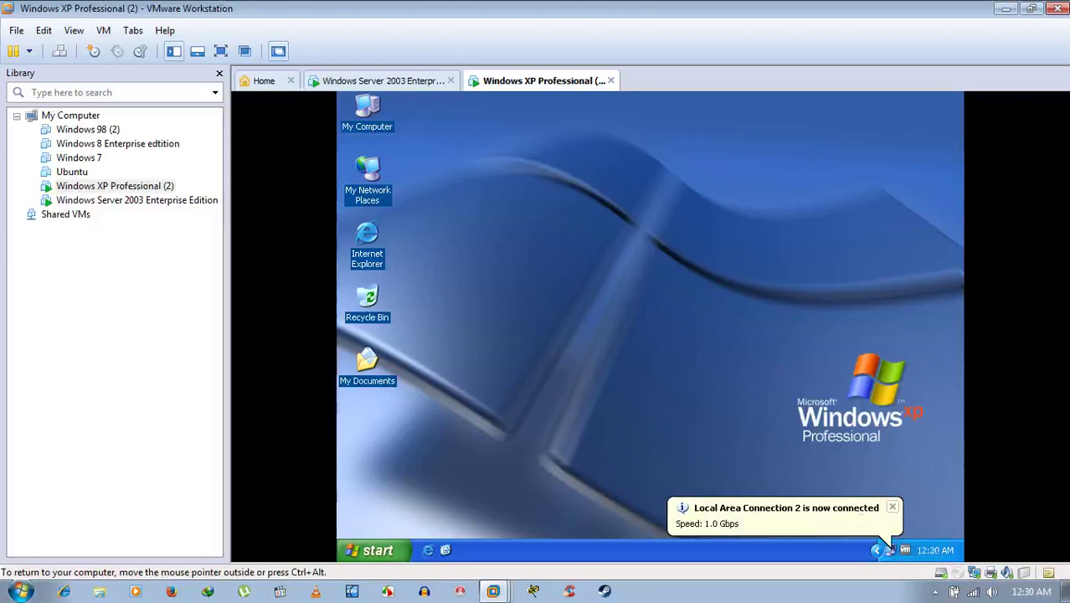
pyautogui.click(390, 84)
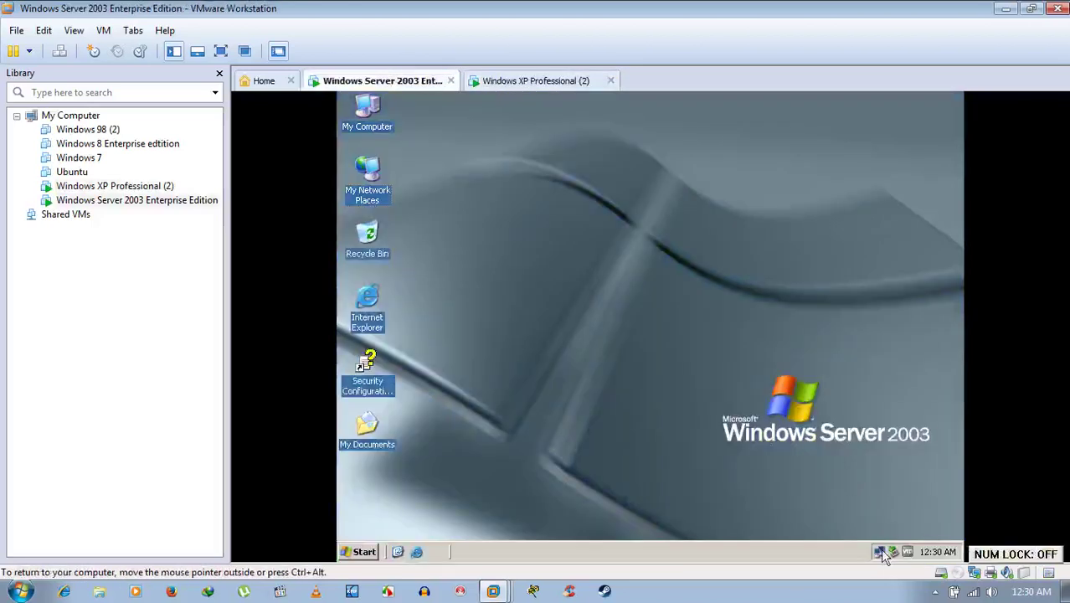
pyautogui.click(536, 81)
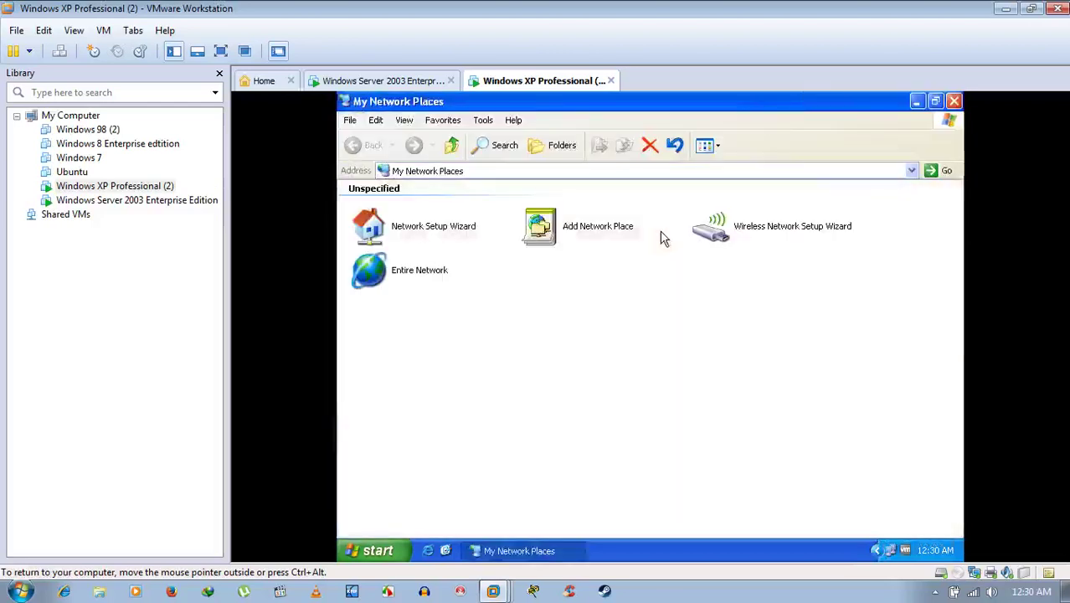
# Browse XP's Entire Network > Microsoft Windows Network > Workgroup, now listing Home and User.
pyautogui.doubleClick(423, 280)
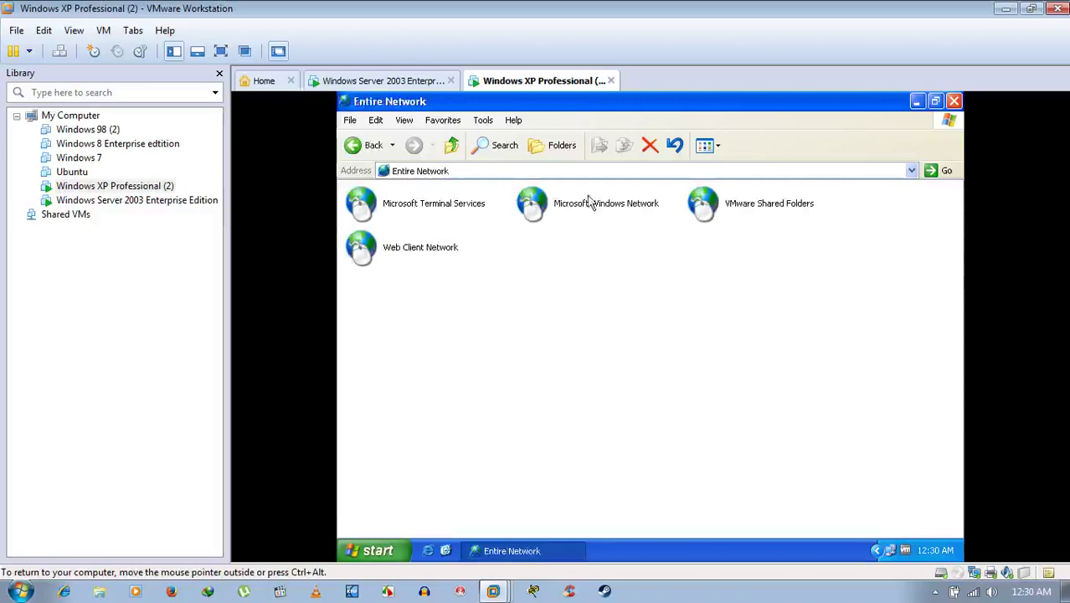
pyautogui.doubleClick(589, 202)
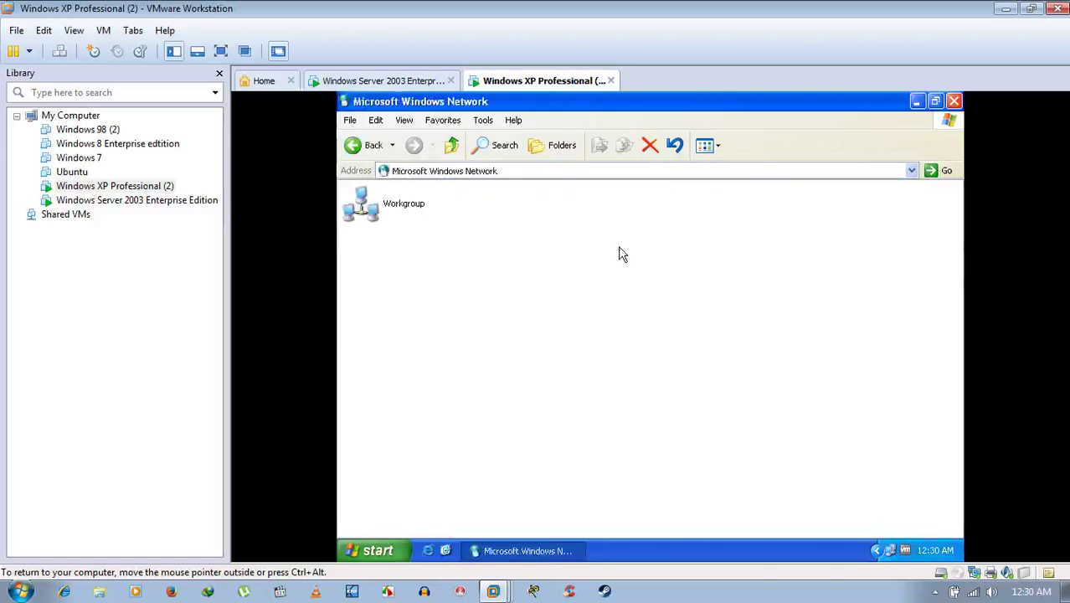
pyautogui.doubleClick(406, 214)
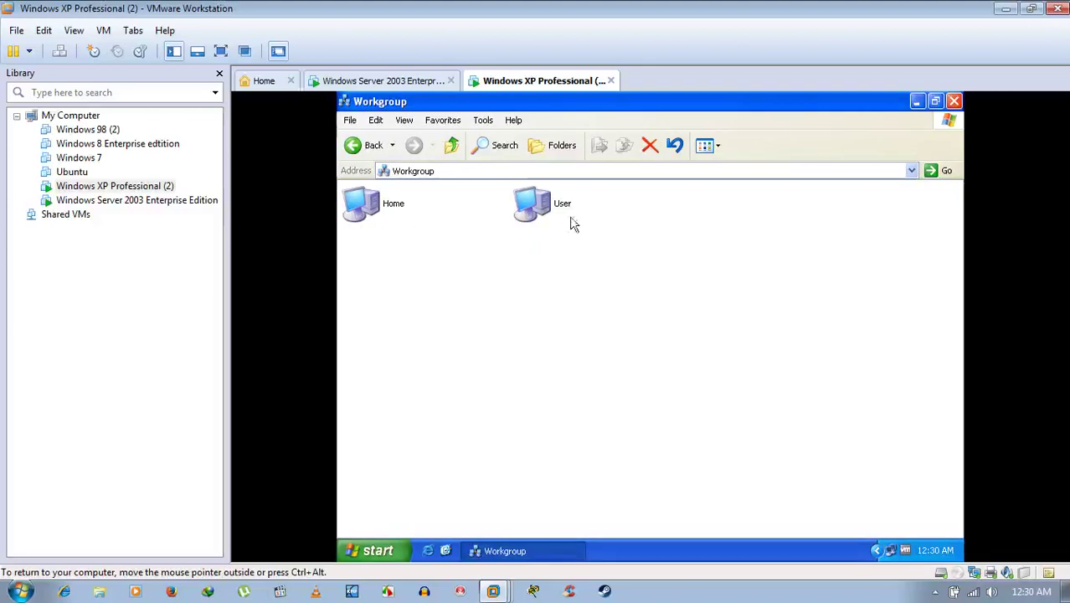
pyautogui.press('Num_Lock')
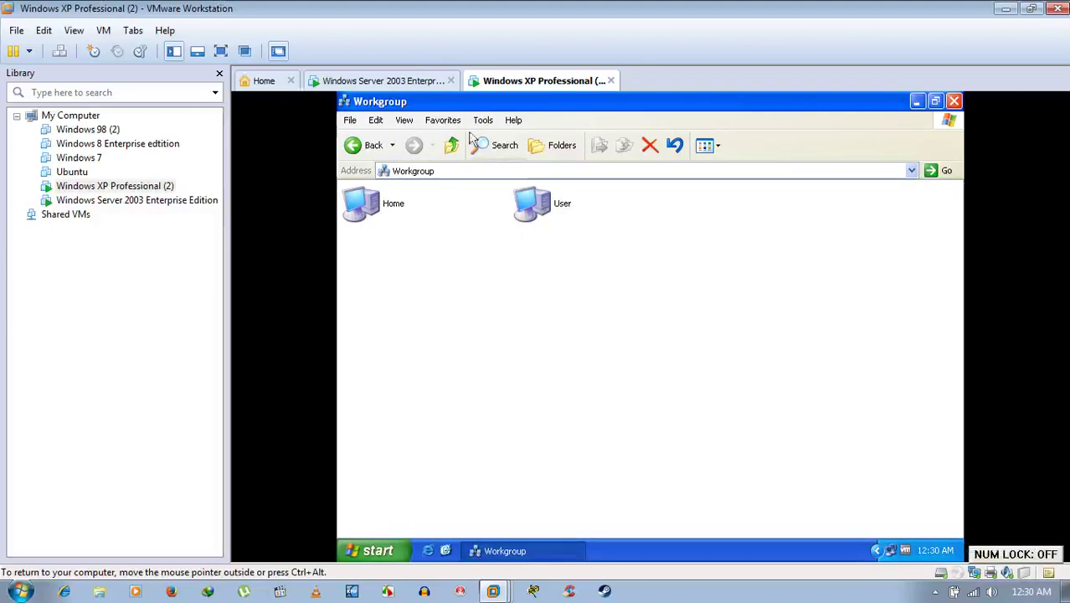
pyautogui.click(424, 81)
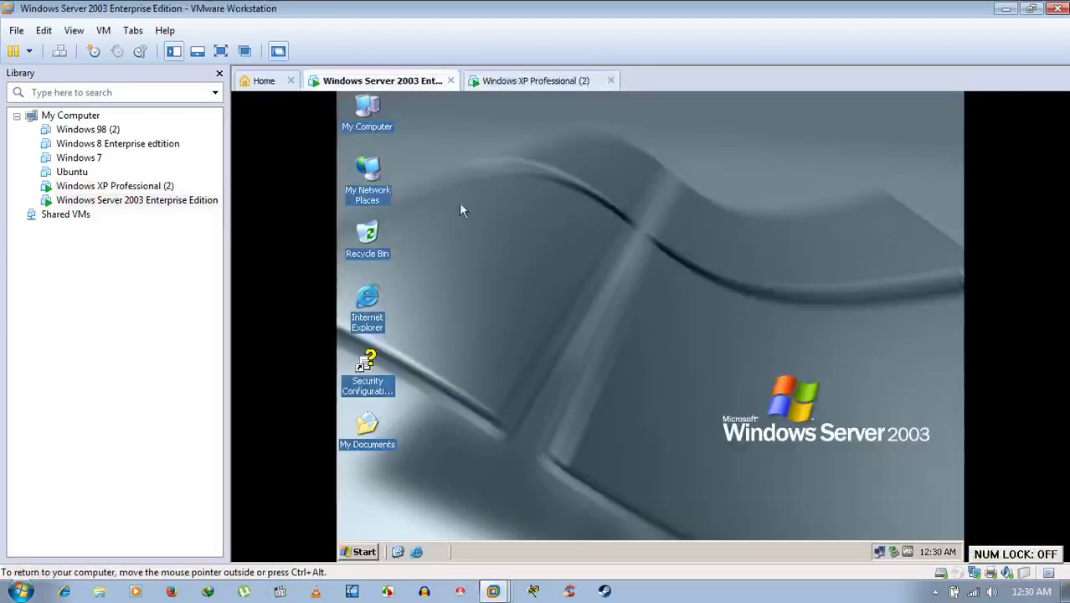
# On Server 2003, browse My Network Places to Workgroup, listing Home and User.
pyautogui.doubleClick(368, 180)
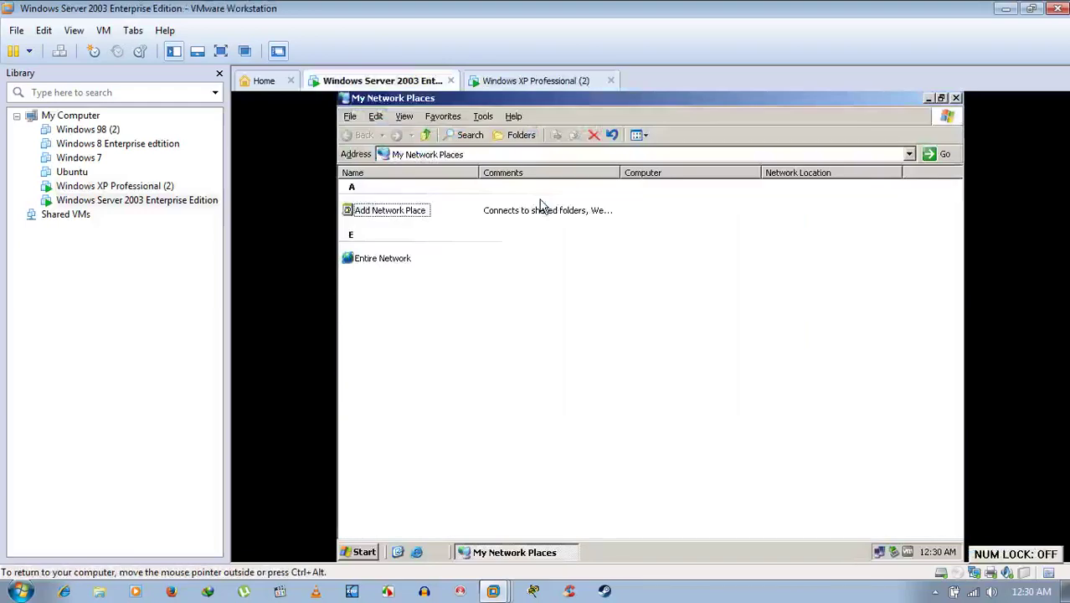
pyautogui.doubleClick(393, 262)
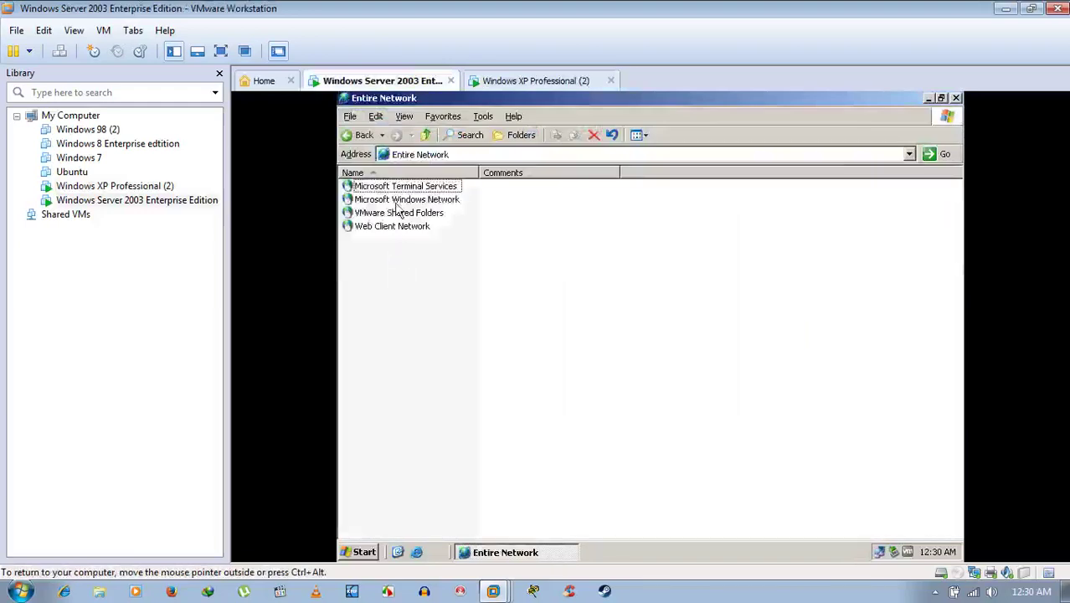
pyautogui.doubleClick(393, 201)
pyautogui.doubleClick(385, 191)
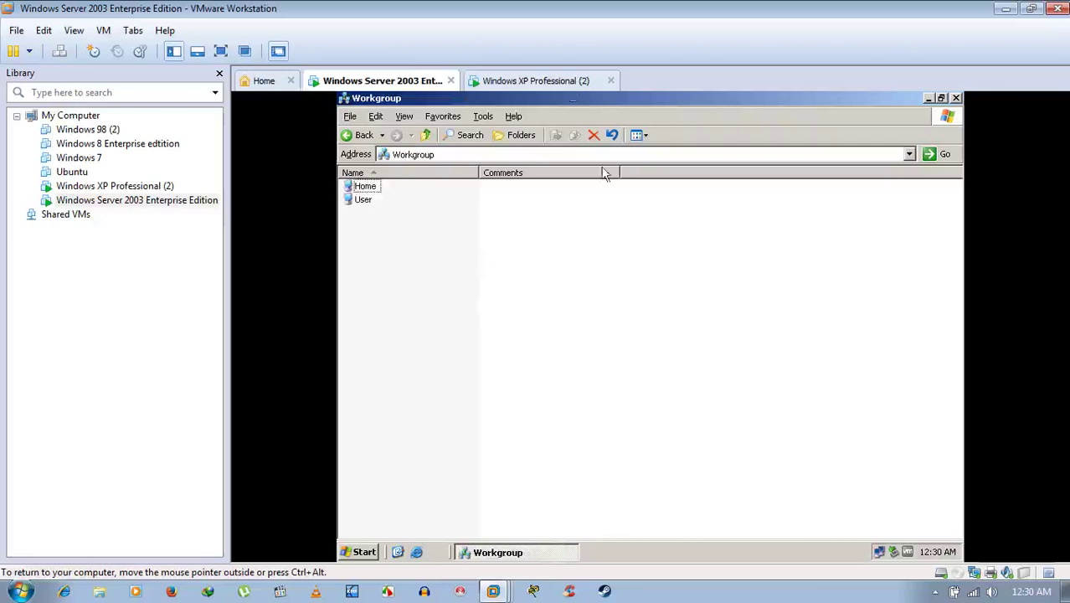
# Open User from XP and Home from the Server, then close the Server's Workgroup window.
pyautogui.click(569, 81)
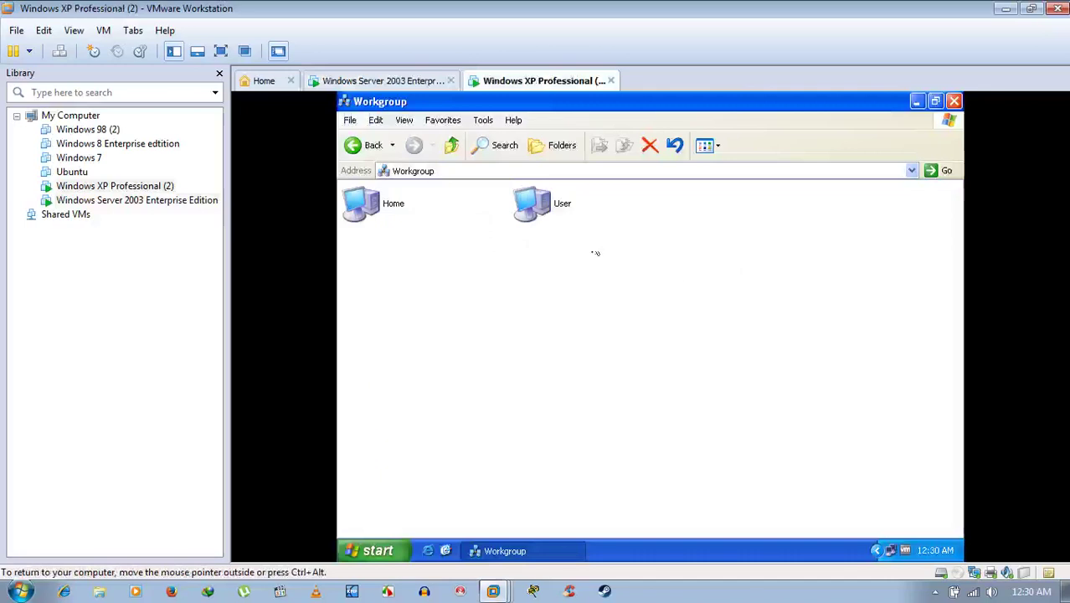
pyautogui.doubleClick(528, 205)
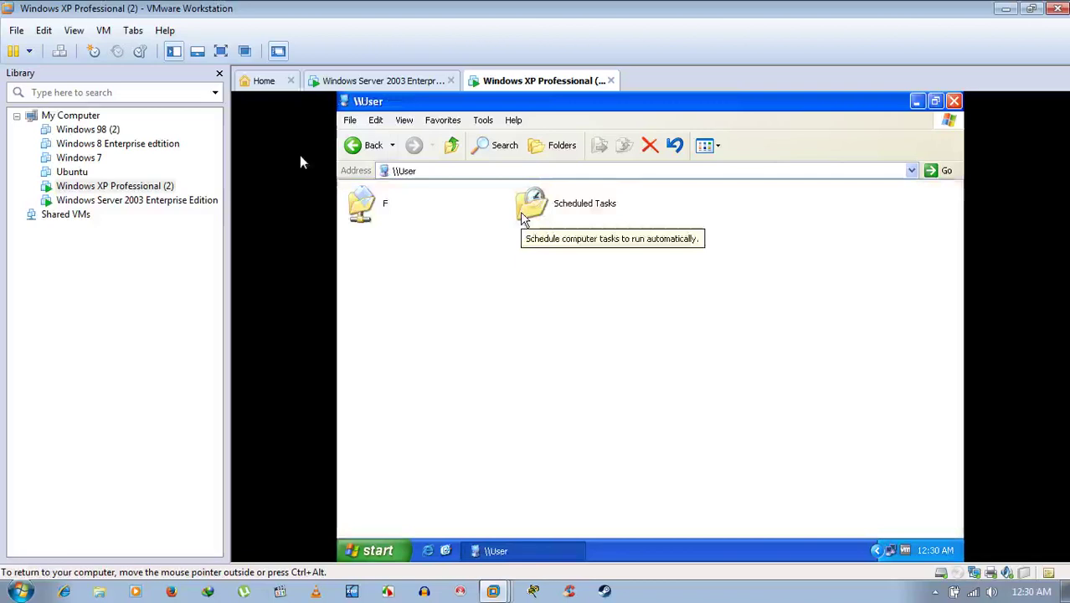
pyautogui.click(354, 146)
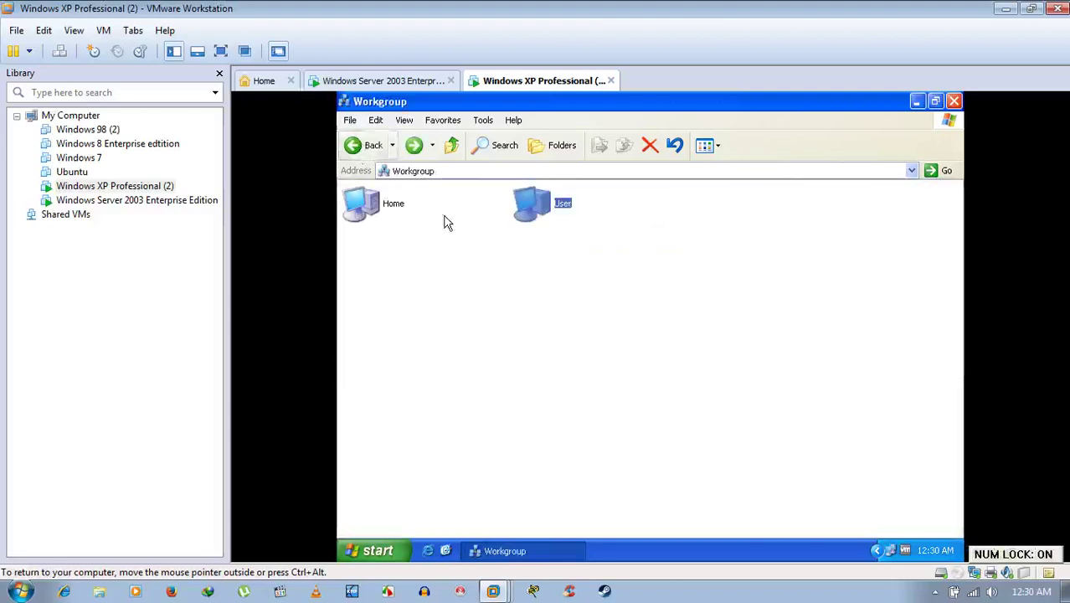
pyautogui.click(381, 80)
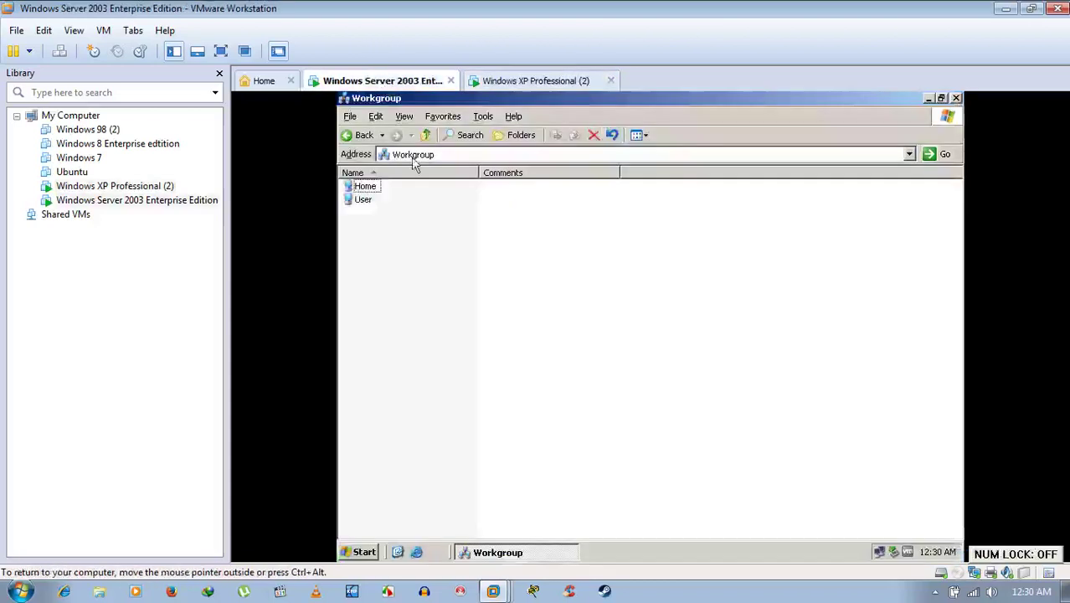
pyautogui.doubleClick(368, 188)
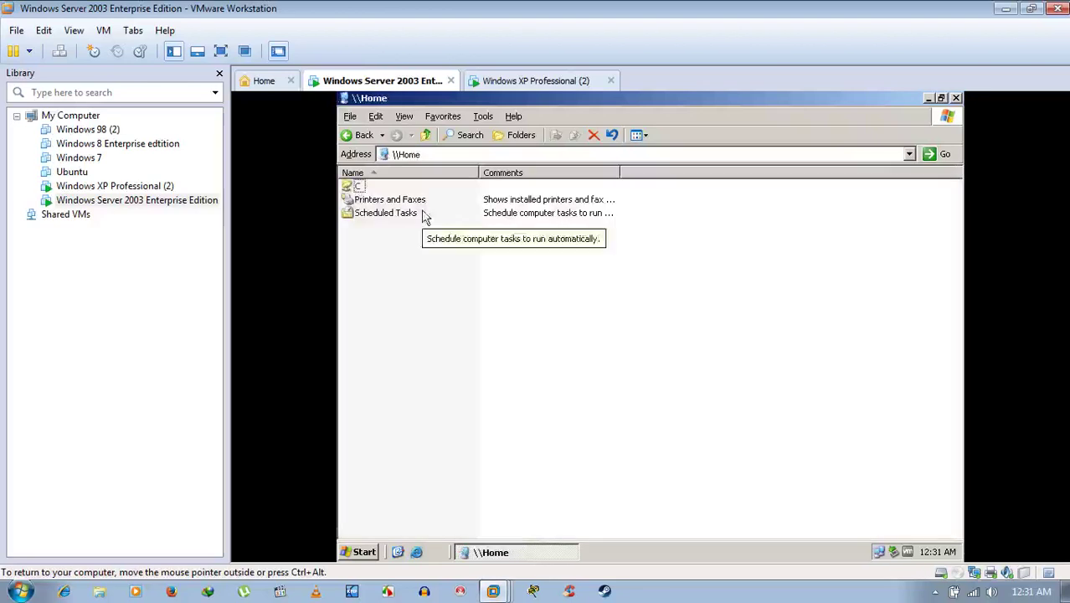
pyautogui.click(351, 138)
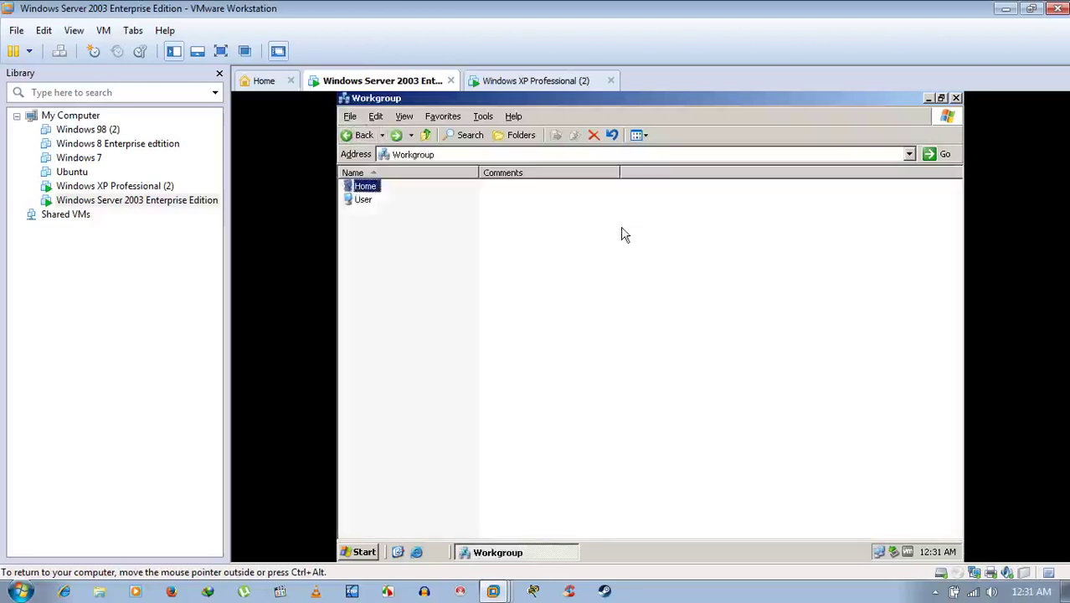
pyautogui.click(955, 99)
pyautogui.click(592, 81)
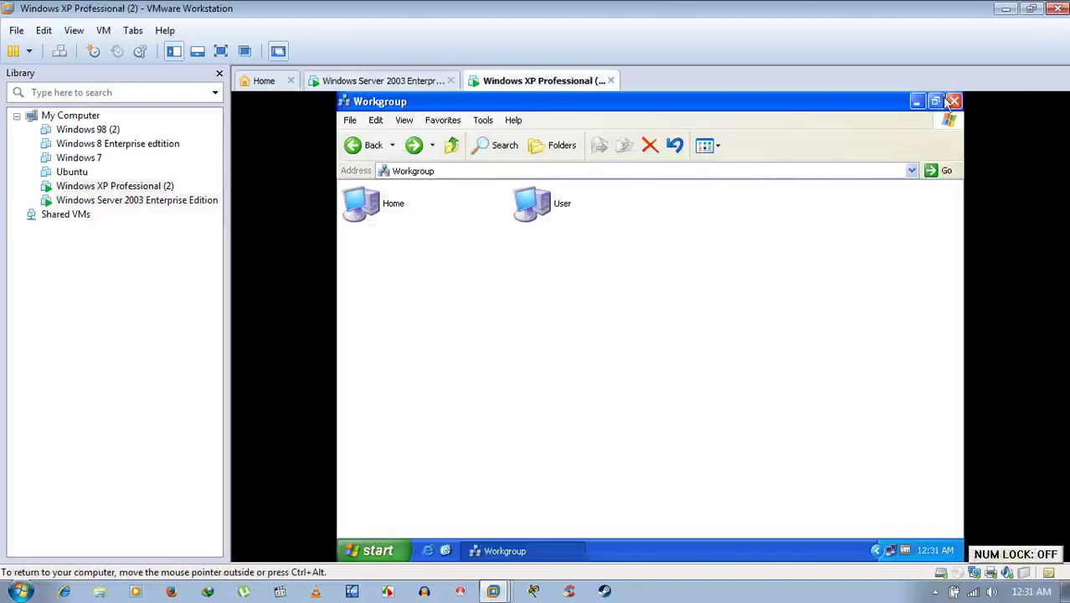
# Close the XP Workgroup window and refresh both the XP and Server 2003 desktops.
pyautogui.click(955, 101)
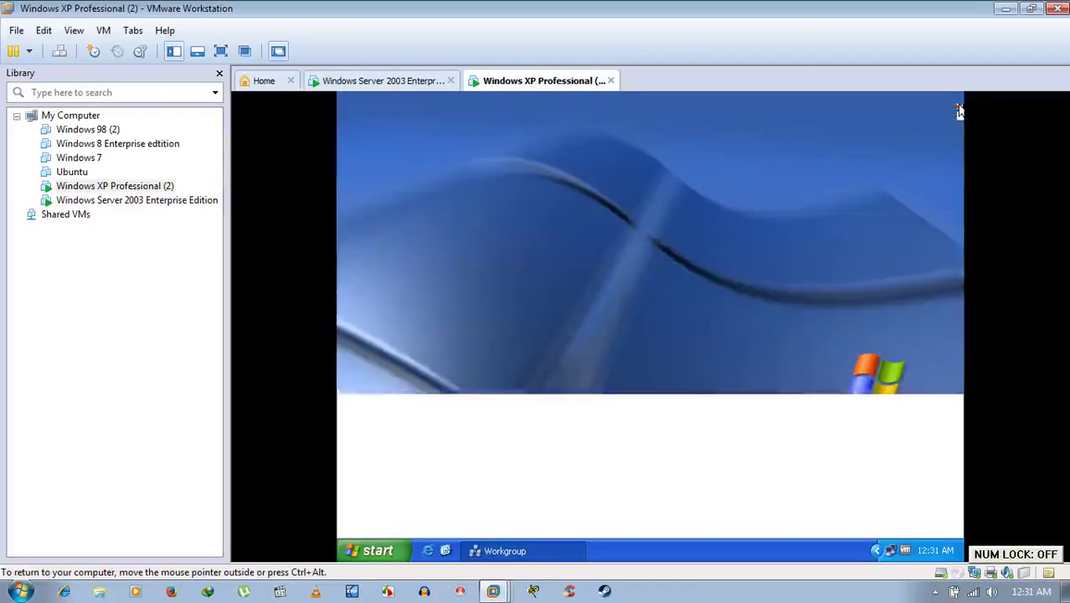
pyautogui.rightClick(577, 227)
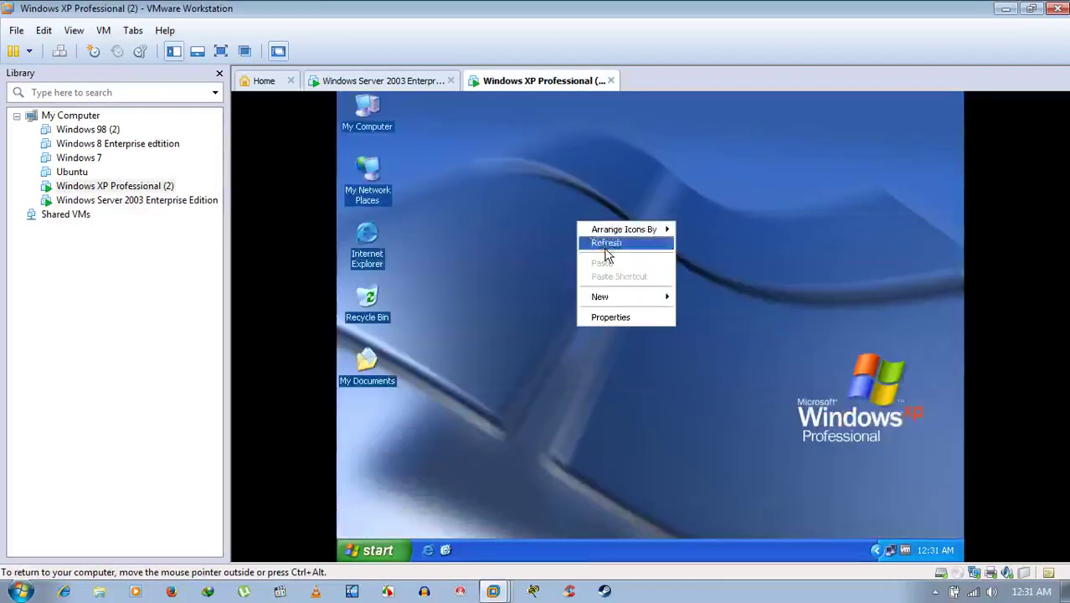
pyautogui.click(605, 243)
pyautogui.click(381, 81)
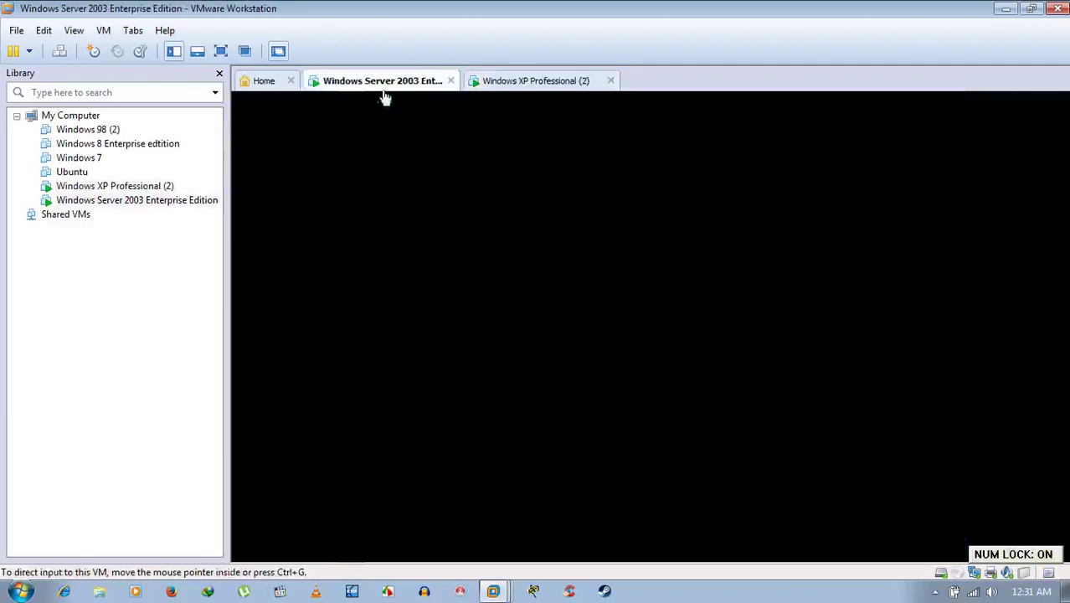
pyautogui.rightClick(468, 239)
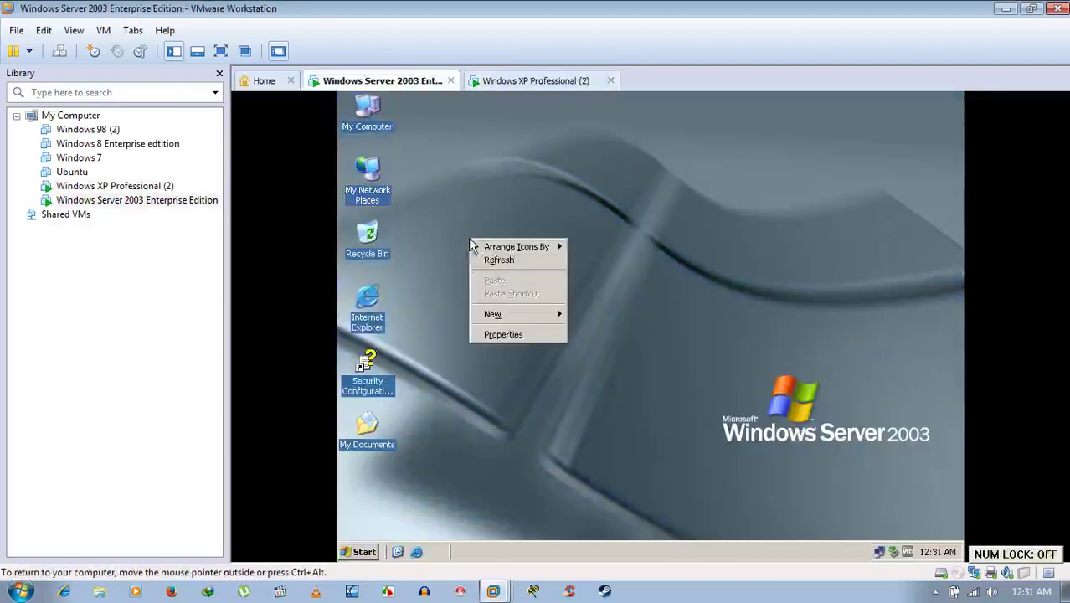
pyautogui.click(490, 272)
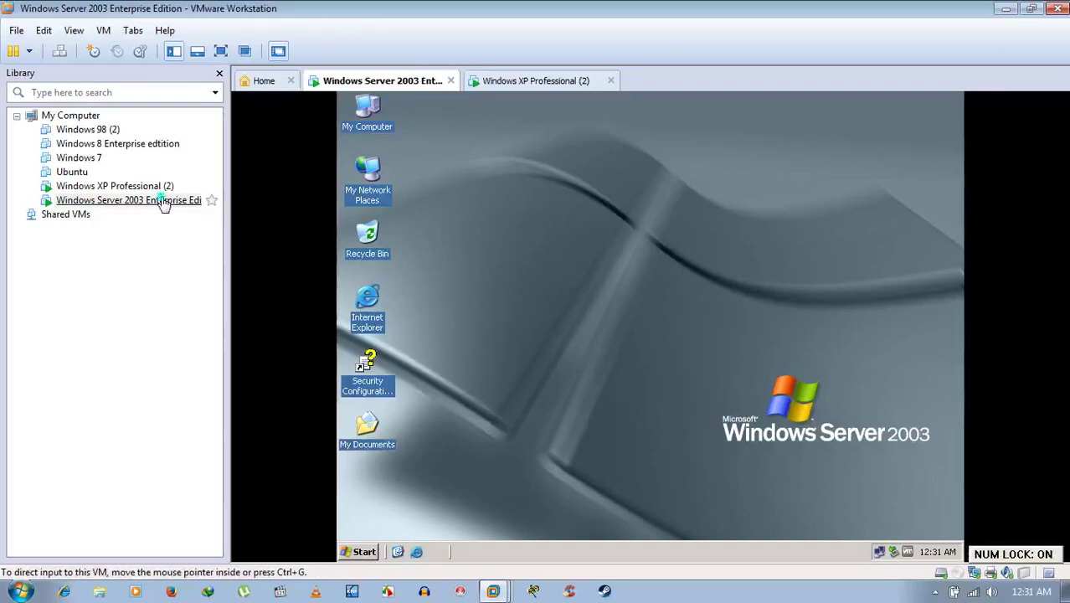
# Confirm the Windows Server 2003 VM's network adapter is set to NAT.
pyautogui.rightClick(163, 203)
pyautogui.press('Escape')
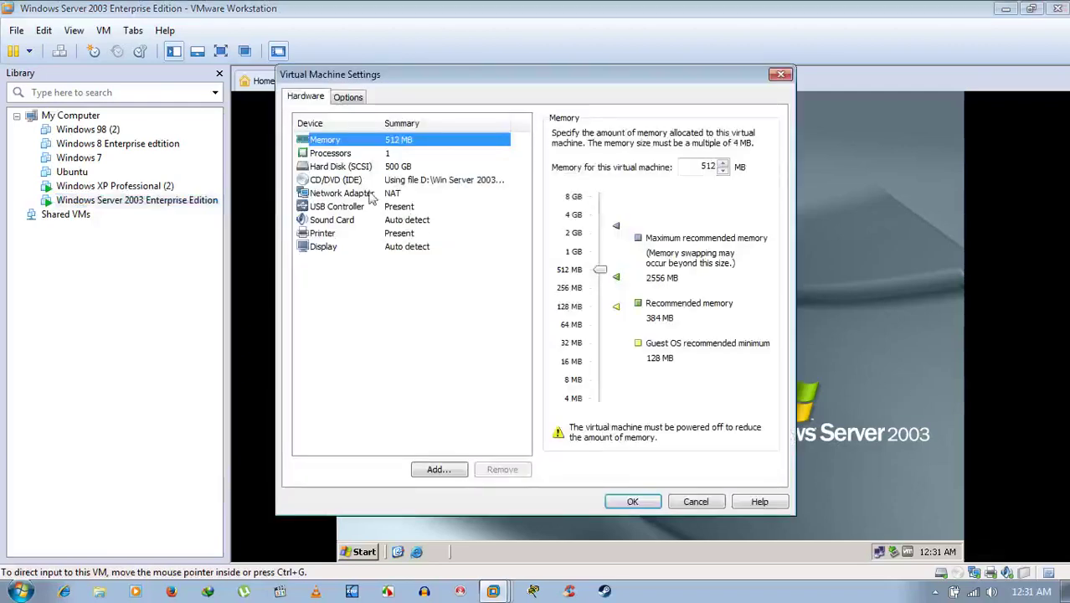
pyautogui.click(329, 195)
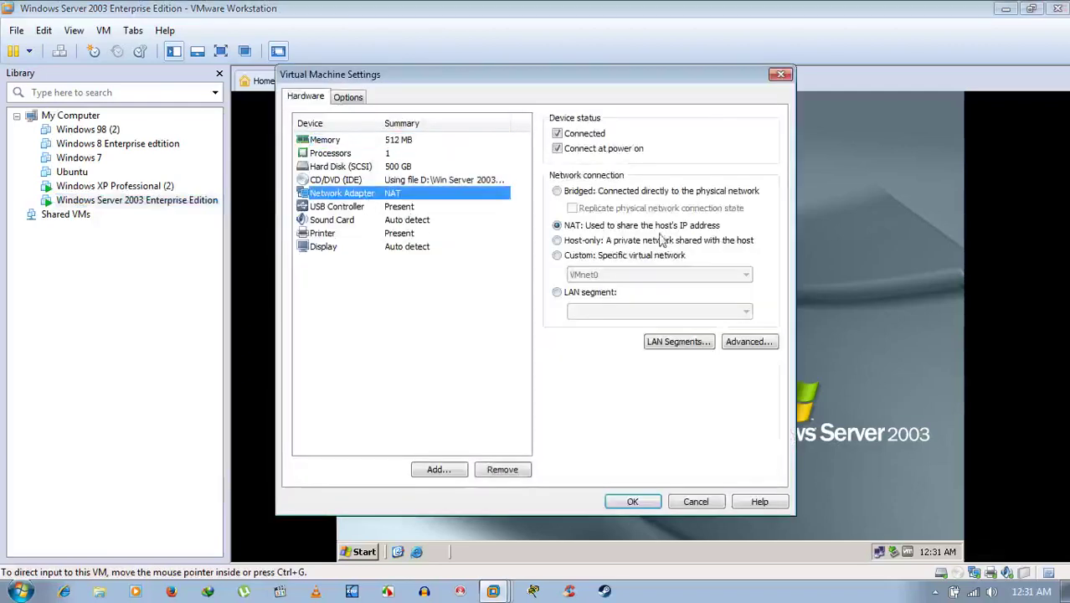
pyautogui.click(636, 501)
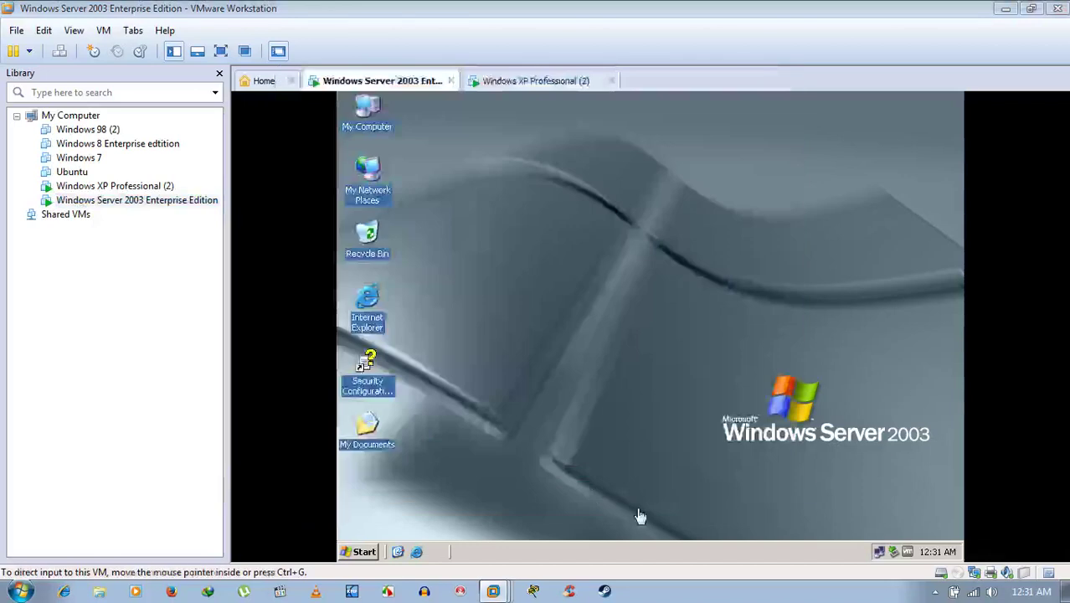
# Confirm the Windows XP Professional (2) VM's network adapter is also set to NAT.
pyautogui.rightClick(151, 186)
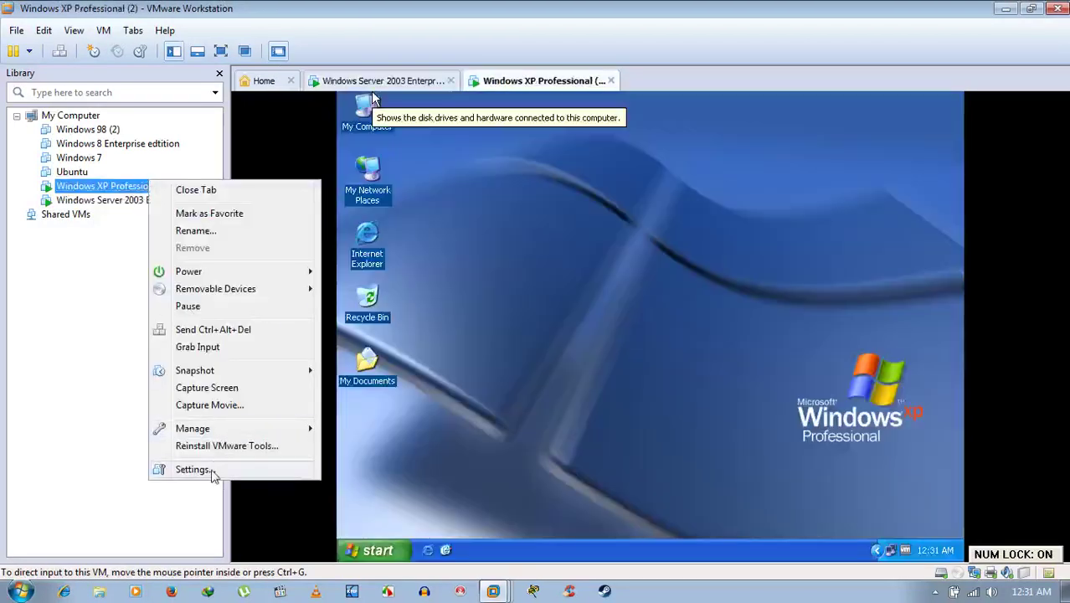
pyautogui.click(211, 473)
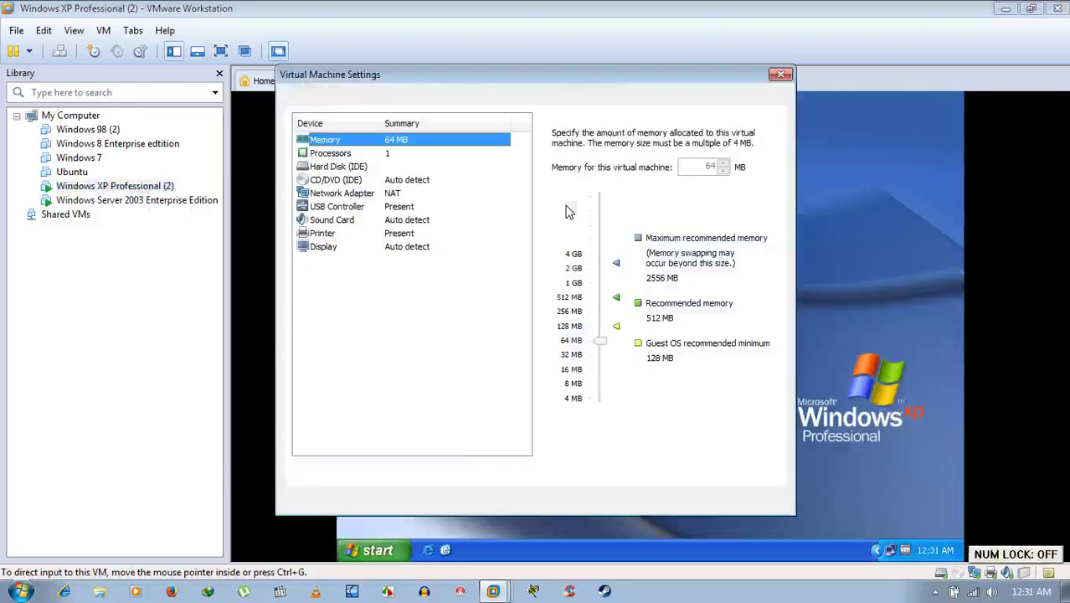
pyautogui.click(393, 194)
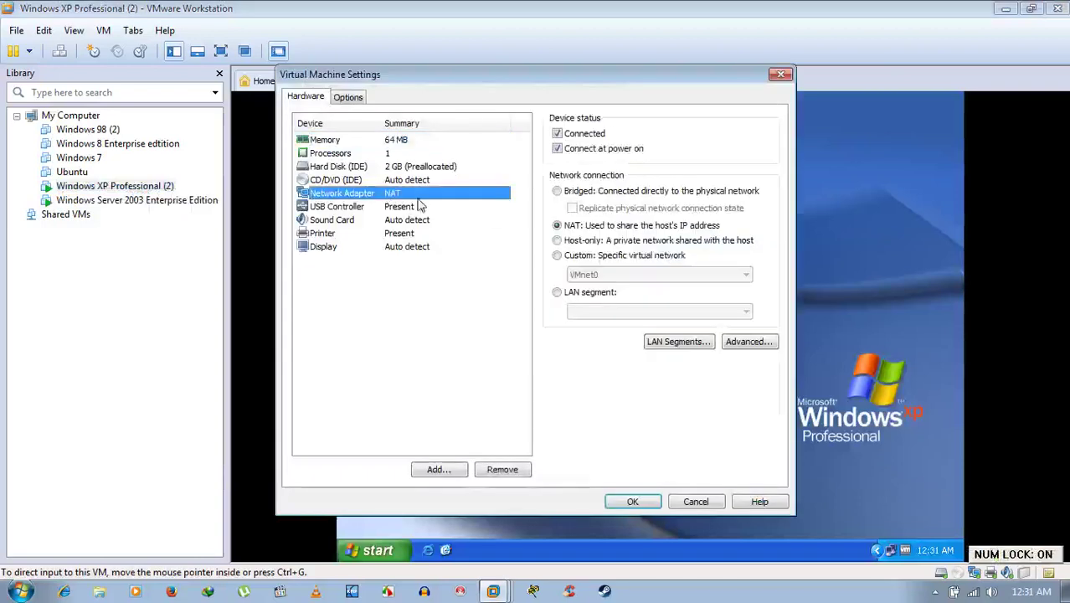
pyautogui.click(632, 502)
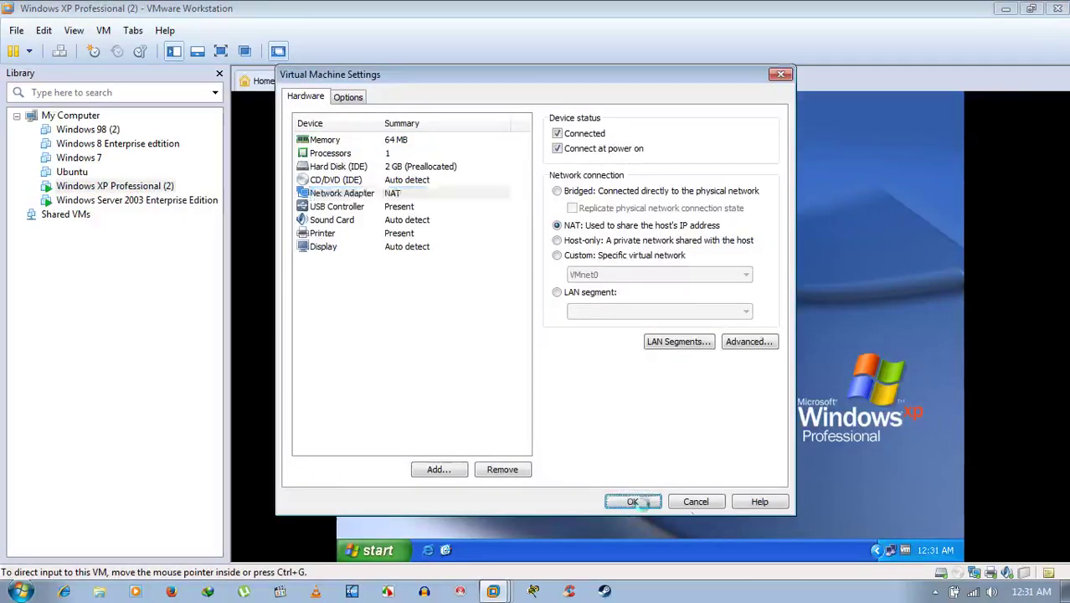
pyautogui.rightClick(892, 549)
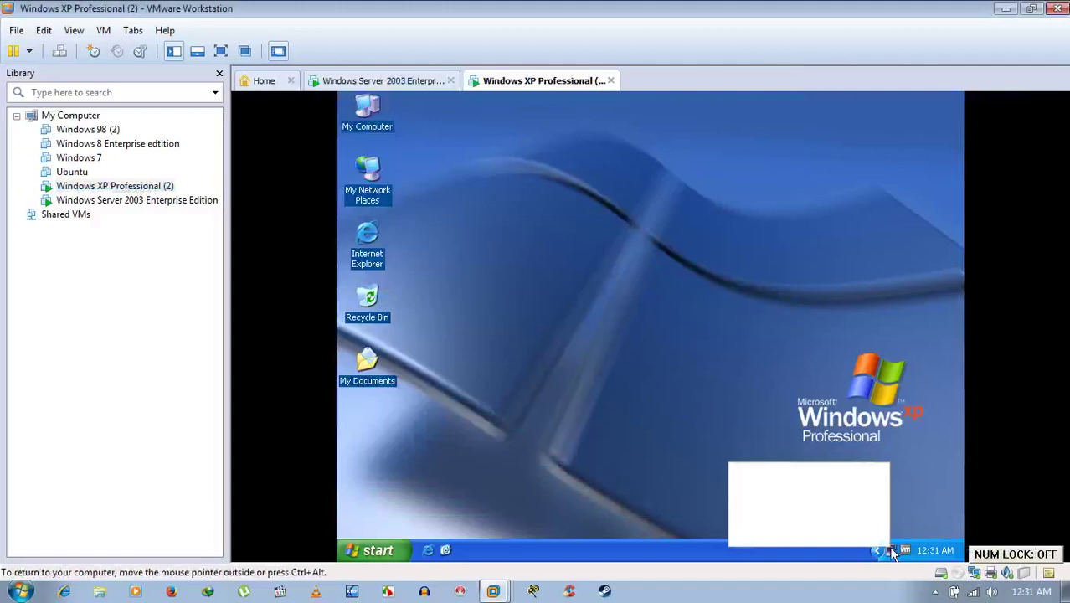
# View the XP guest's Local Area Connection 2 status and full connection details.
pyautogui.click(800, 485)
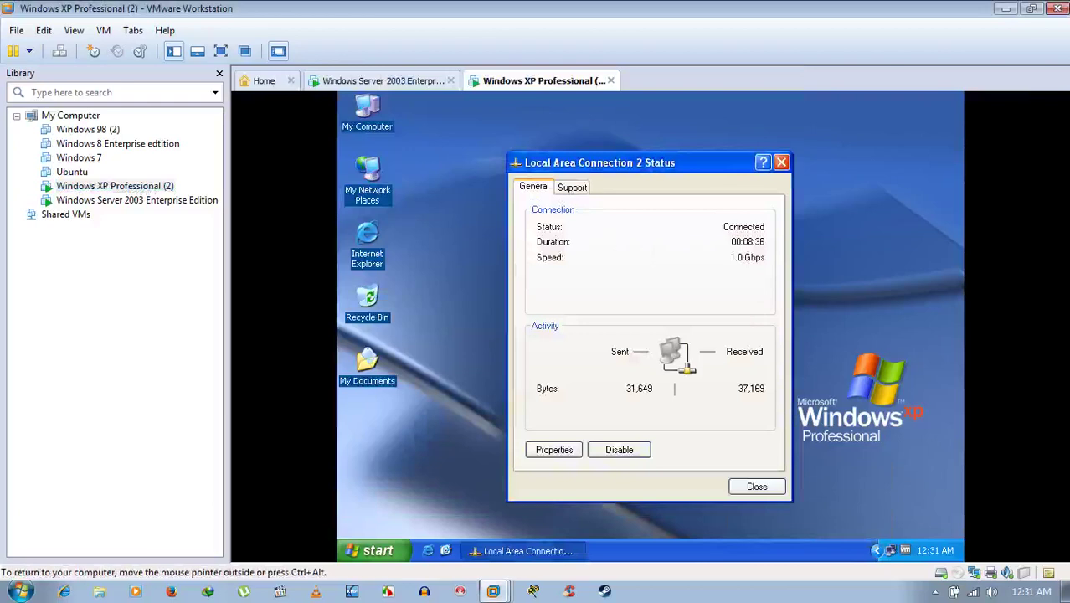
pyautogui.click(576, 187)
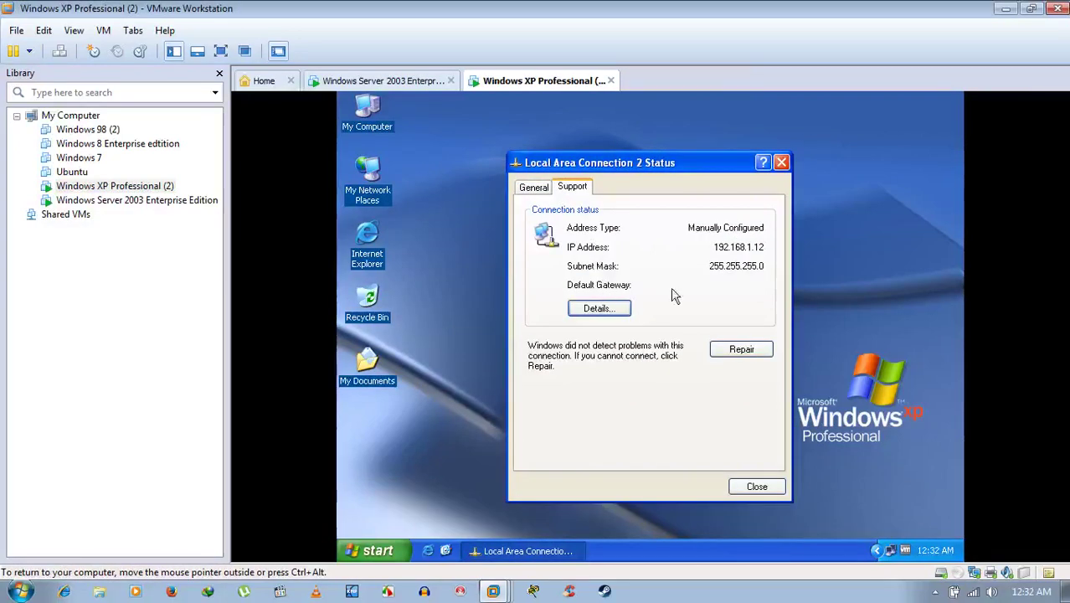
pyautogui.click(612, 311)
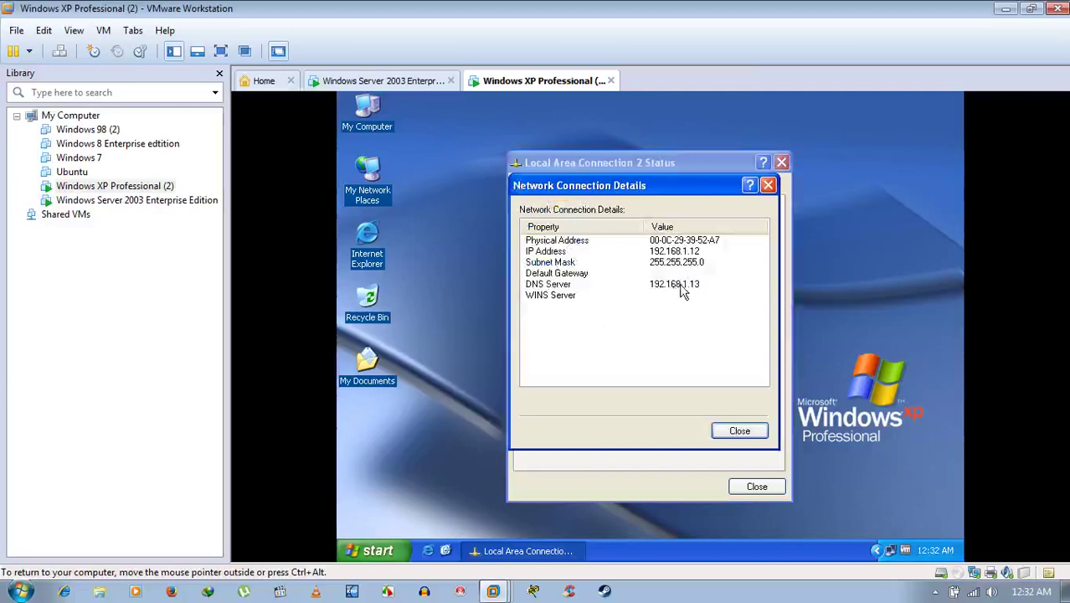
pyautogui.click(739, 430)
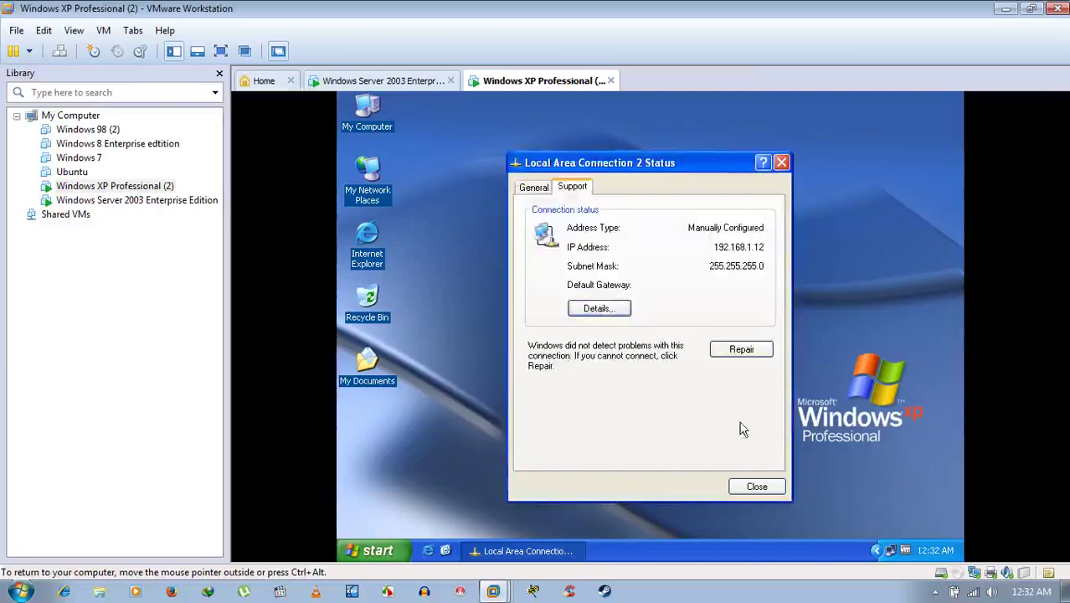
pyautogui.click(536, 189)
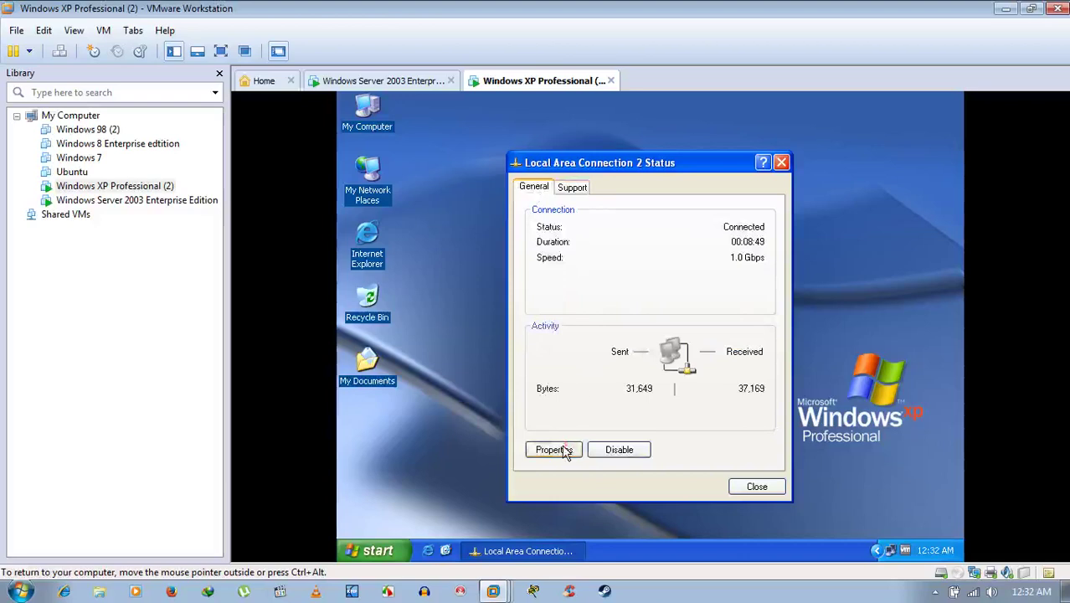
# Check XP's TCP/IP properties show 192.168.1.12, 255.255.255.0, DNS 192.168.1.13, then close all windows.
pyautogui.click(565, 452)
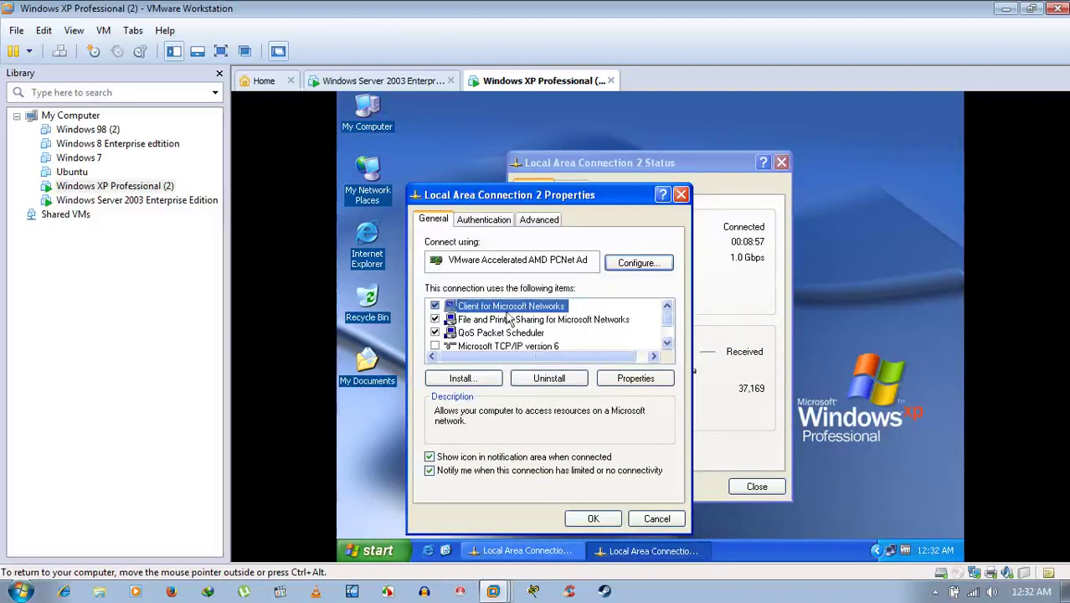
pyautogui.click(537, 323)
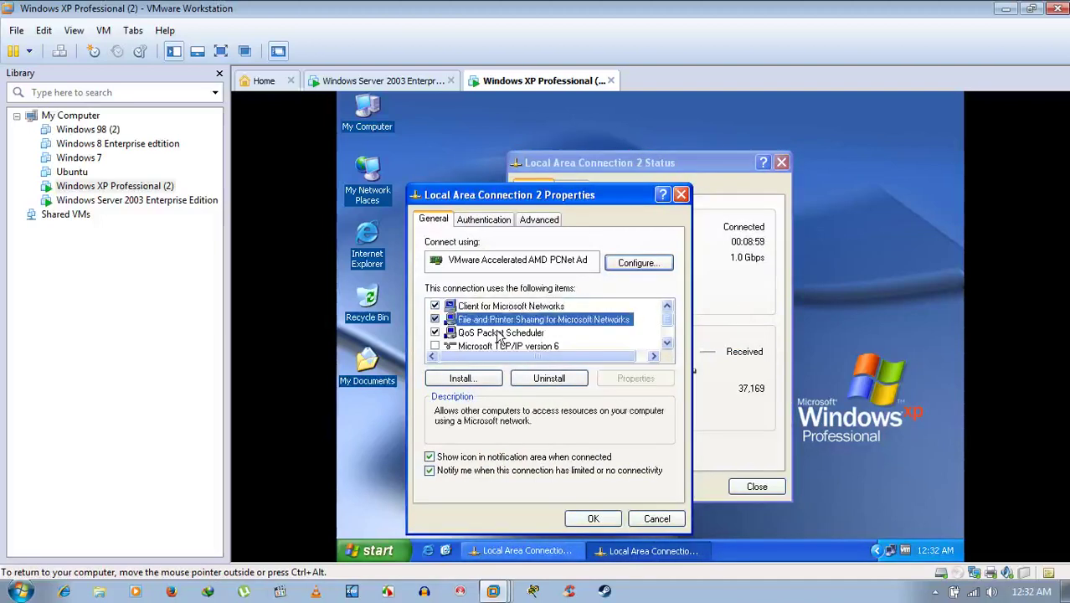
pyautogui.scroll(-1, 502, 334)
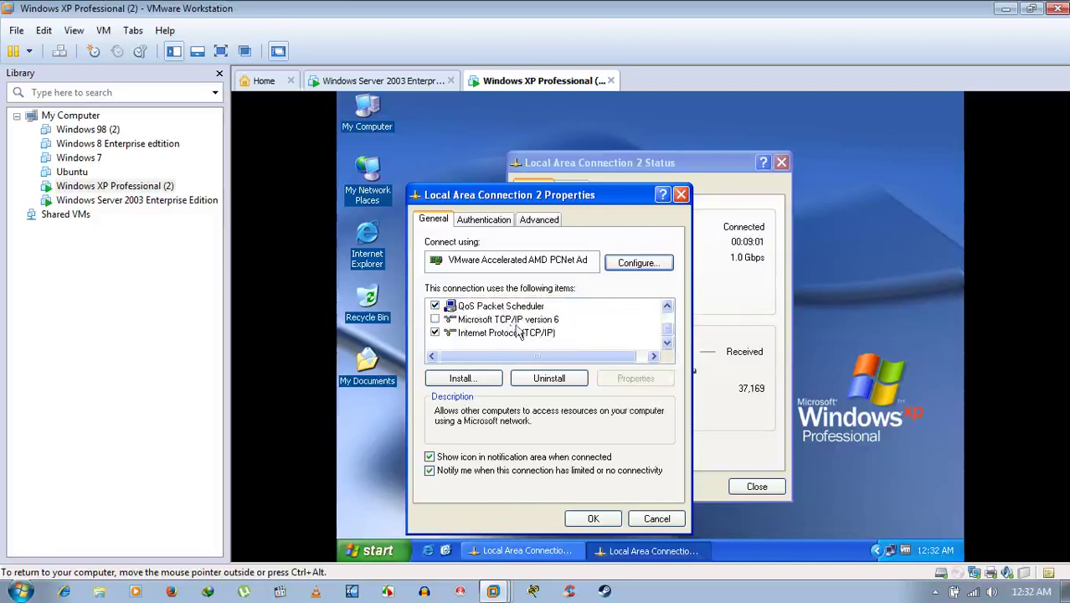
pyautogui.scroll(1, 546, 332)
pyautogui.scroll(-1, 549, 332)
pyautogui.click(529, 333)
pyautogui.click(634, 377)
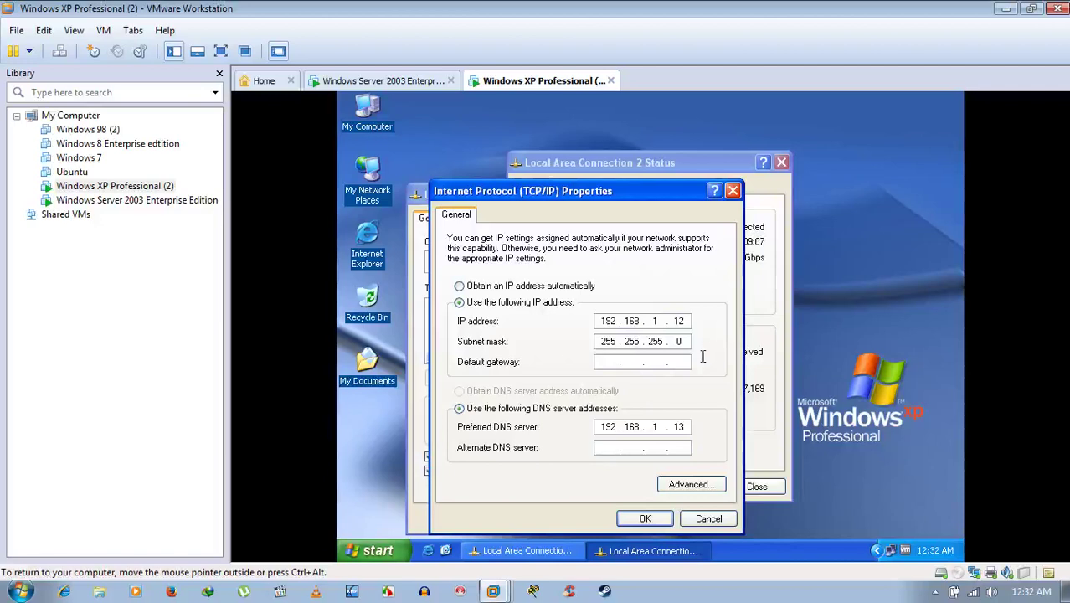
pyautogui.click(722, 521)
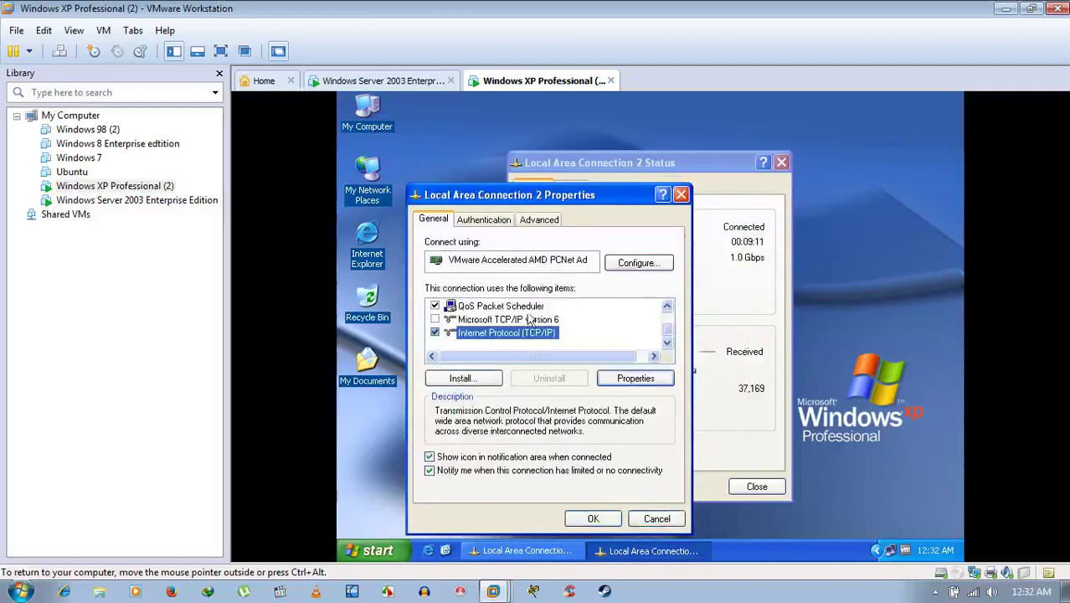
pyautogui.scroll(1, 546, 337)
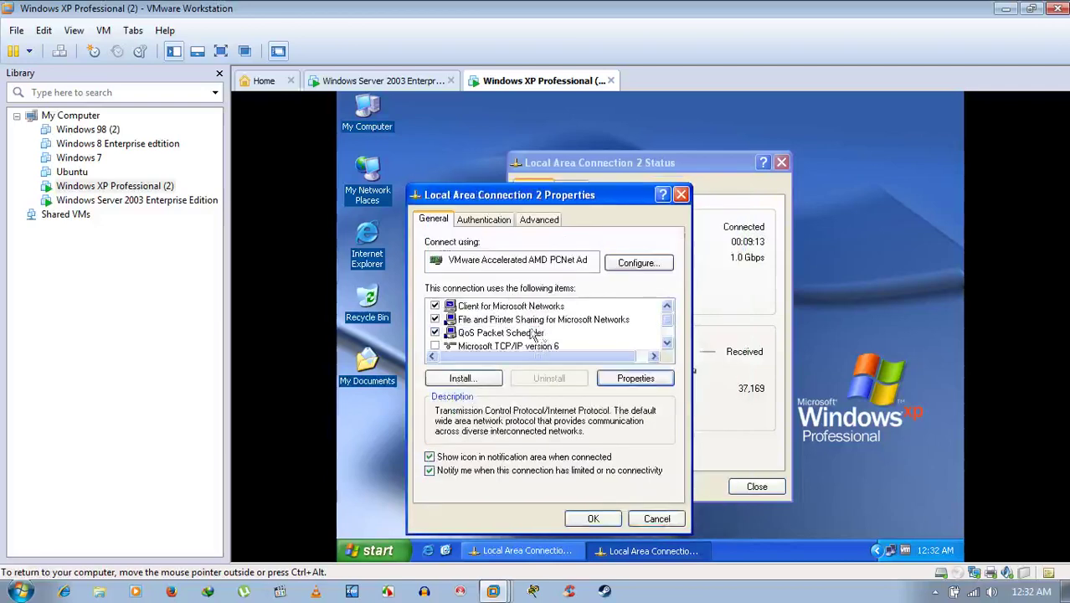
pyautogui.click(594, 516)
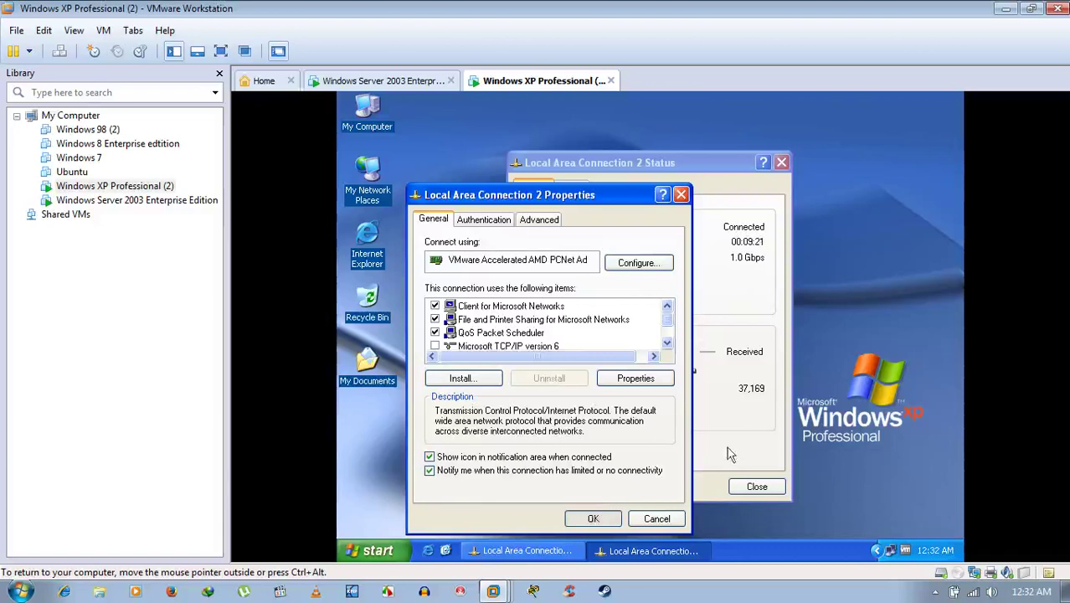
pyautogui.click(757, 489)
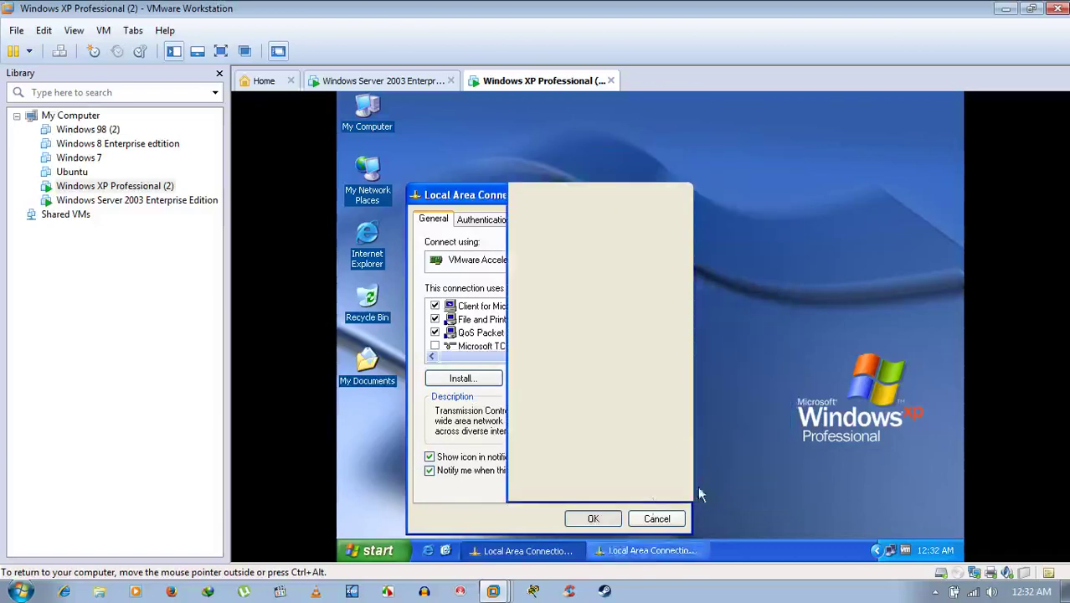
pyautogui.click(596, 516)
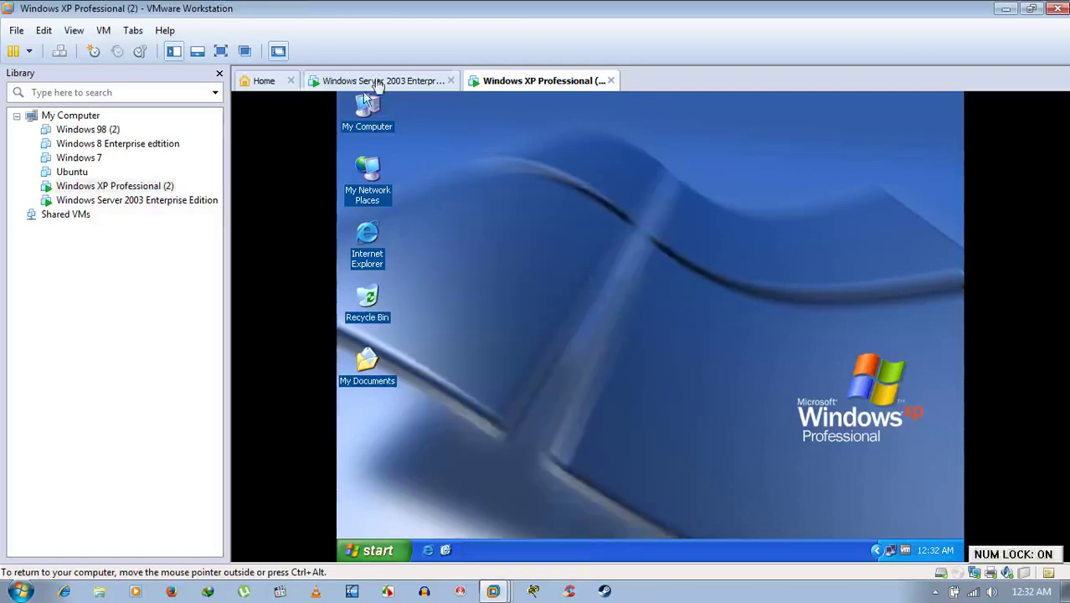
# On the Server 2003 VM, view the connection's support details showing IP 192.168.1.13.
pyautogui.click(376, 80)
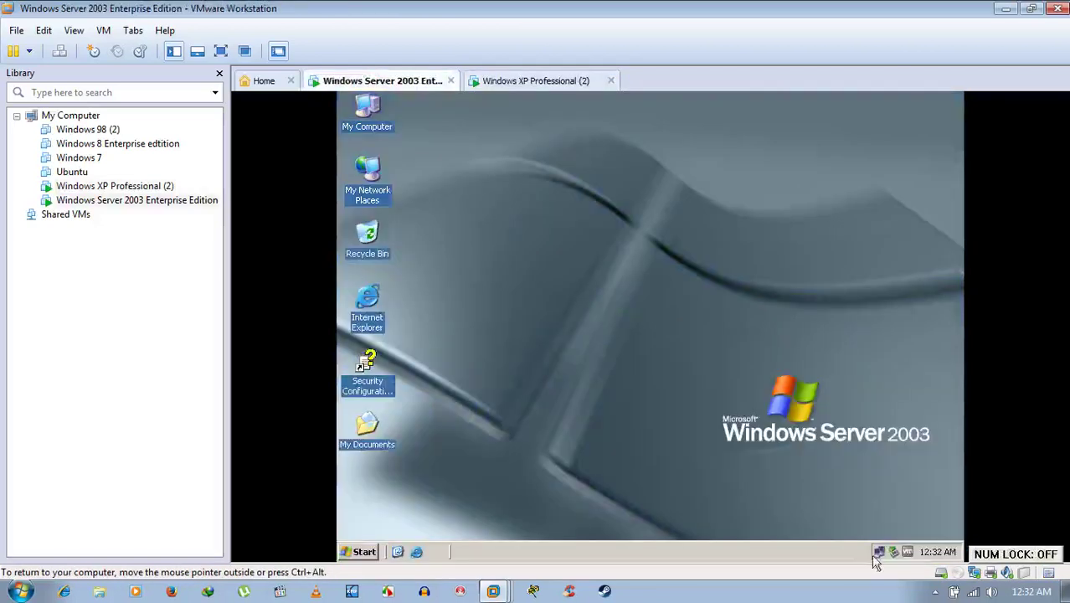
pyautogui.rightClick(878, 553)
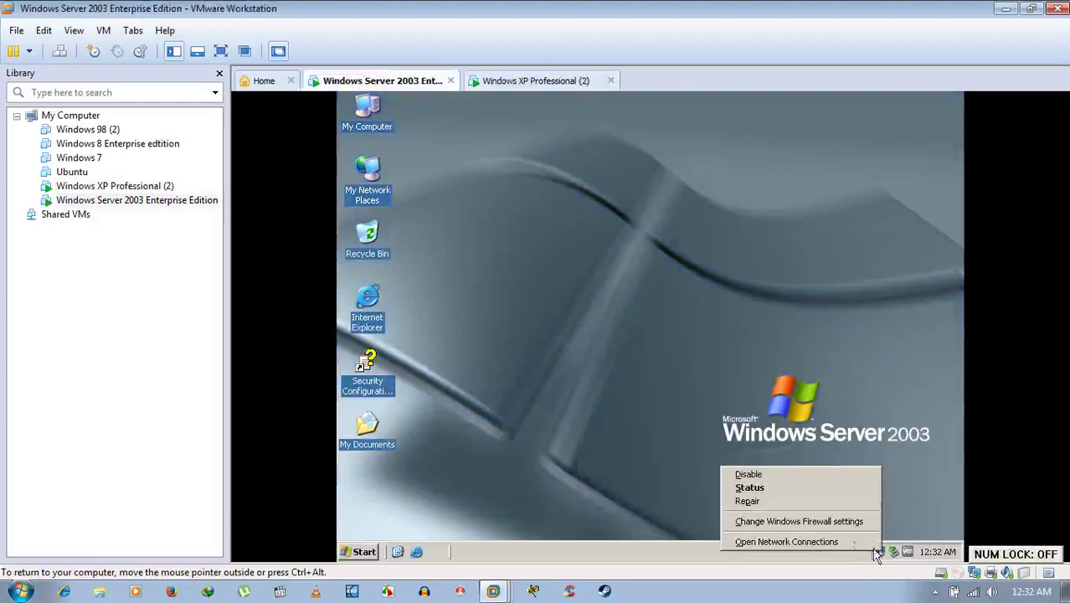
pyautogui.click(799, 487)
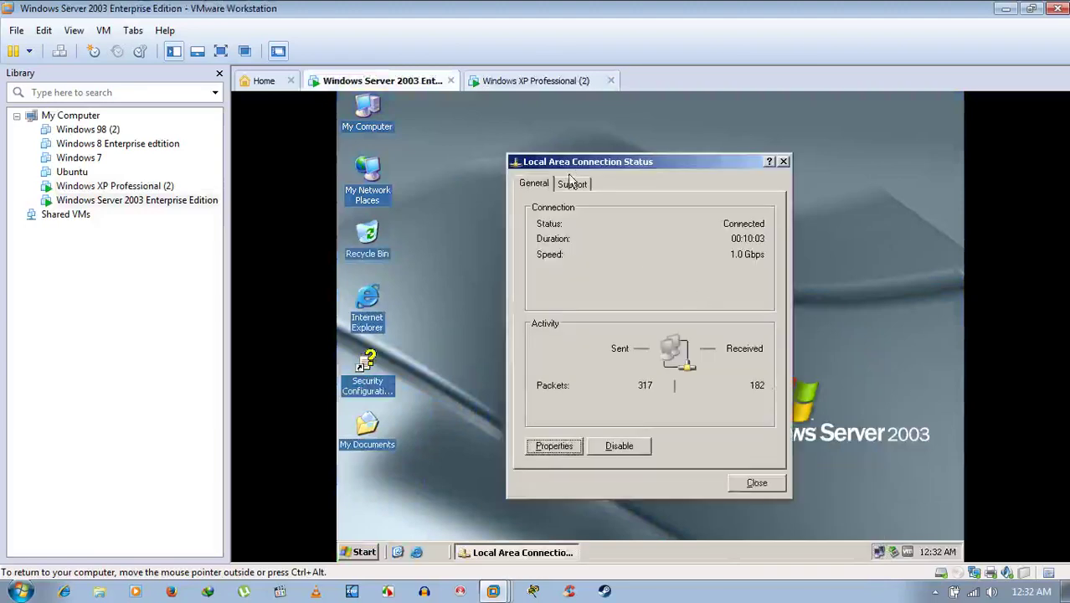
pyautogui.click(573, 183)
pyautogui.click(619, 304)
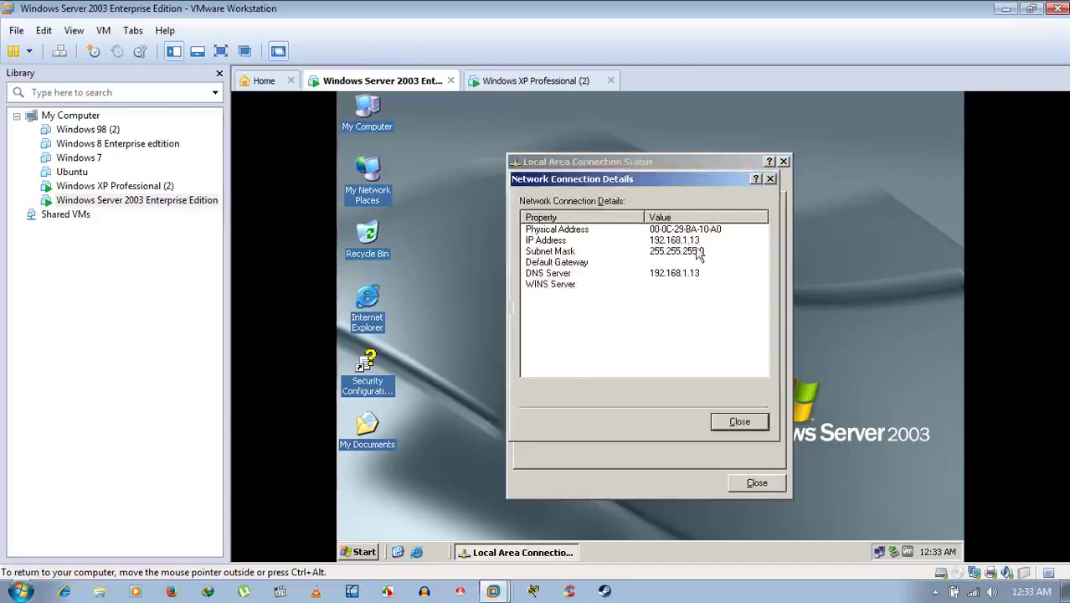
pyautogui.click(738, 423)
pyautogui.click(533, 185)
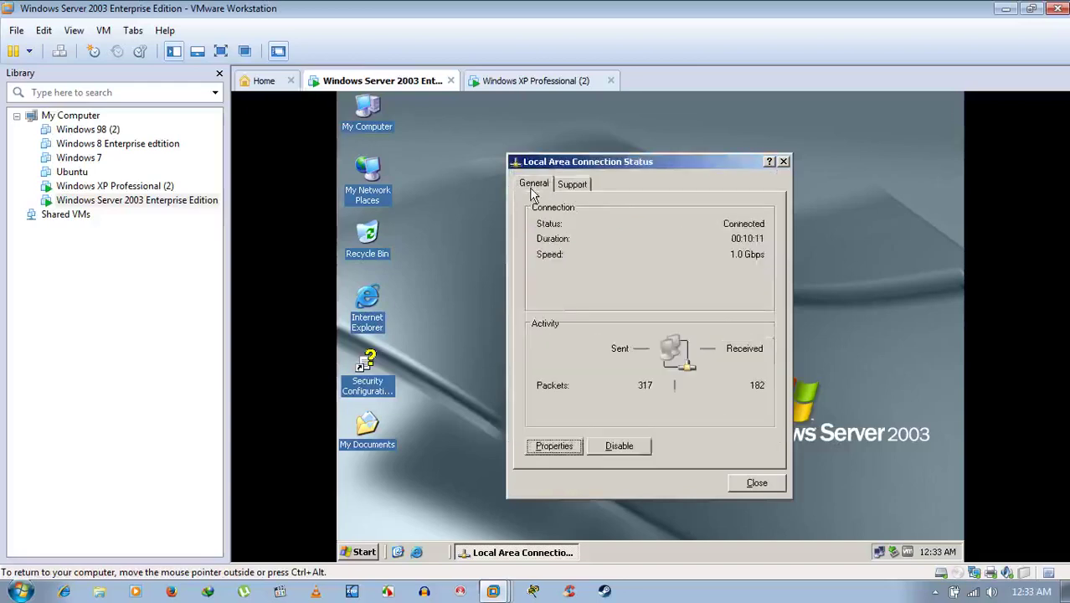
# Review the server's TCP/IP settings with DNS 192.168.1.13, close its windows, and return to XP.
pyautogui.click(549, 444)
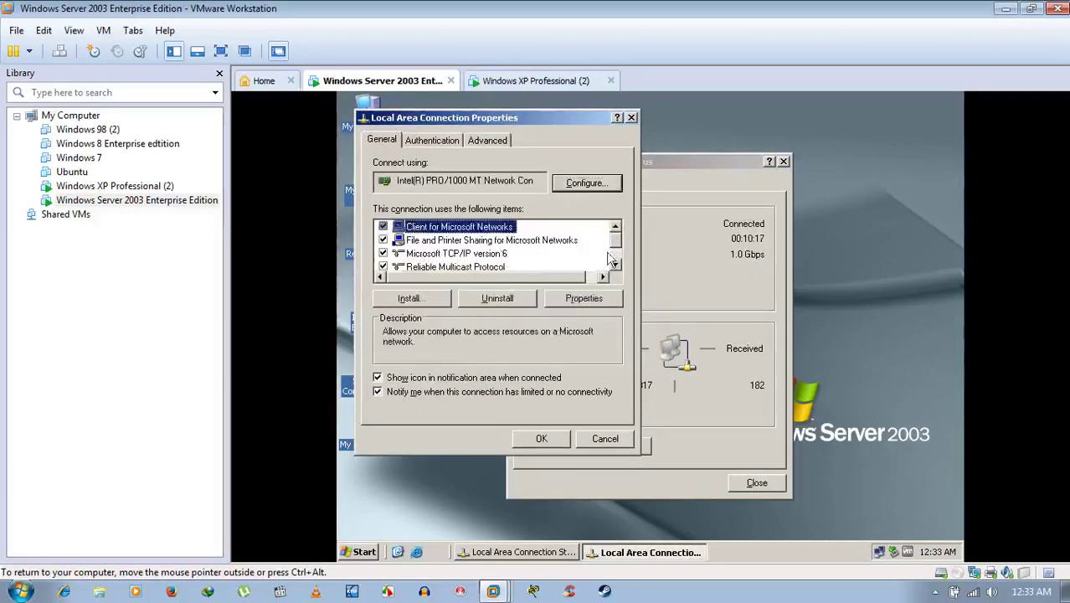
pyautogui.scroll(-1, 615, 260)
pyautogui.click(414, 255)
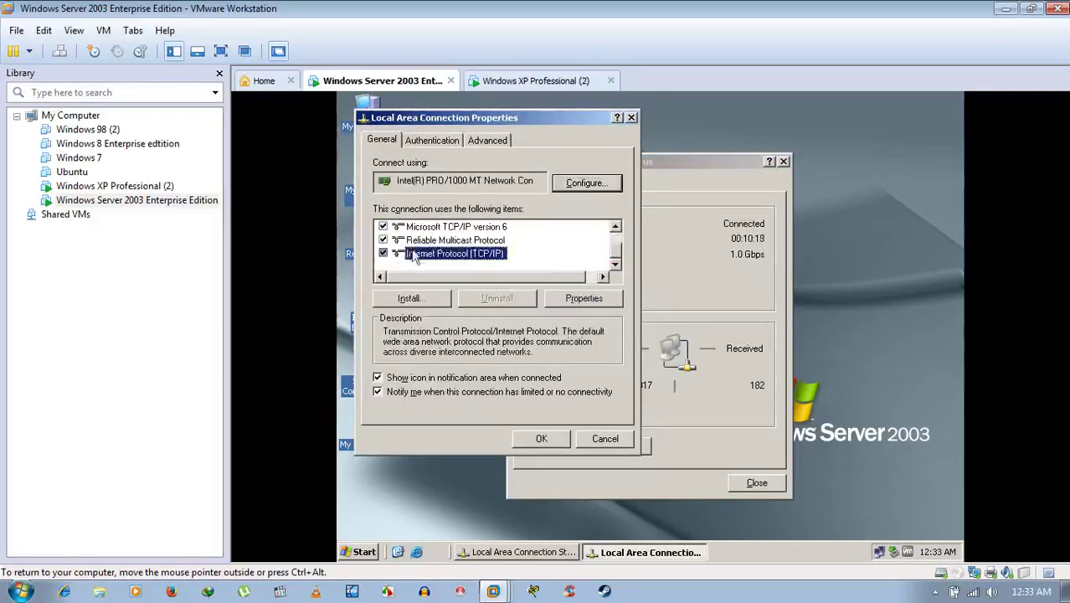
pyautogui.click(585, 297)
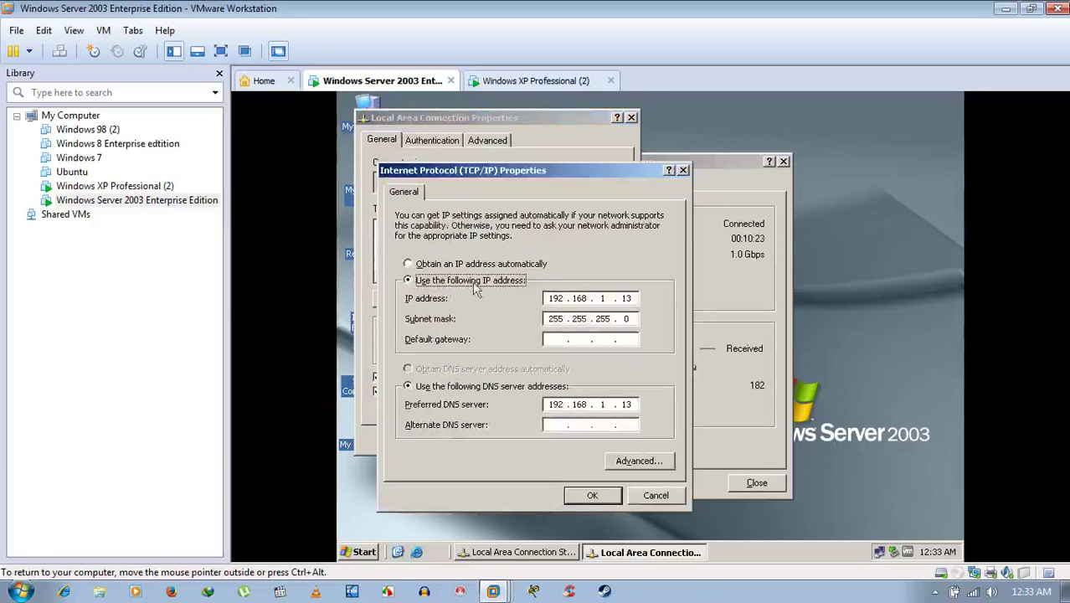
pyautogui.click(596, 493)
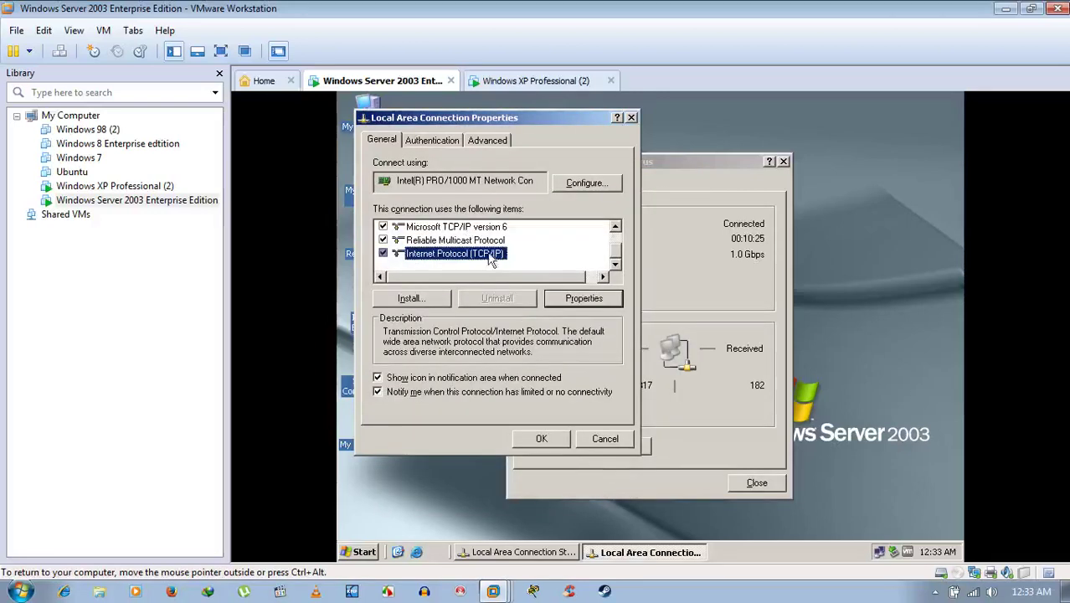
pyautogui.scroll(1, 491, 259)
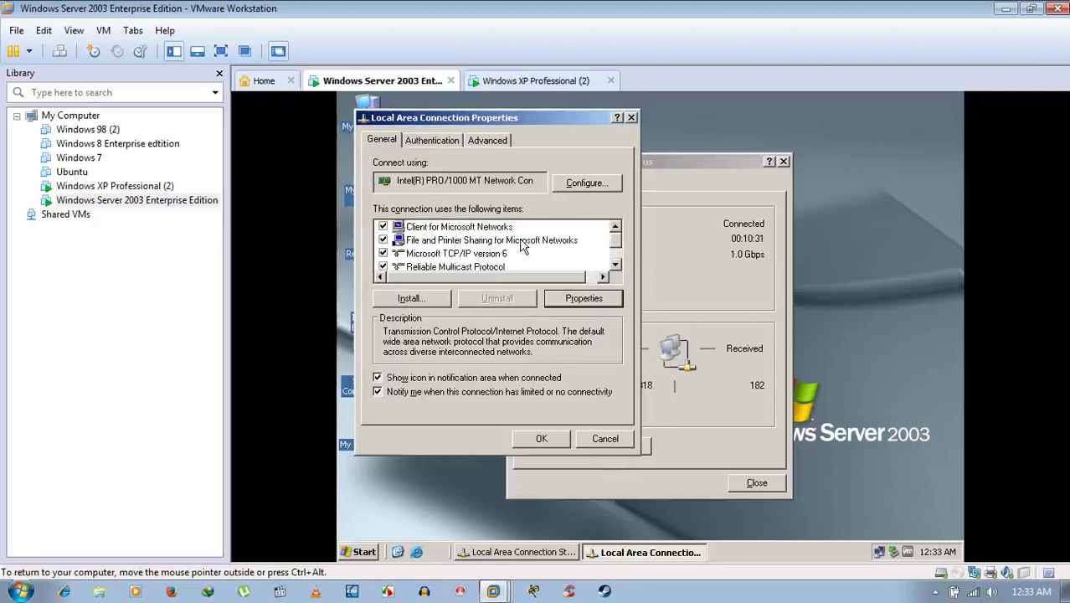
pyautogui.click(540, 439)
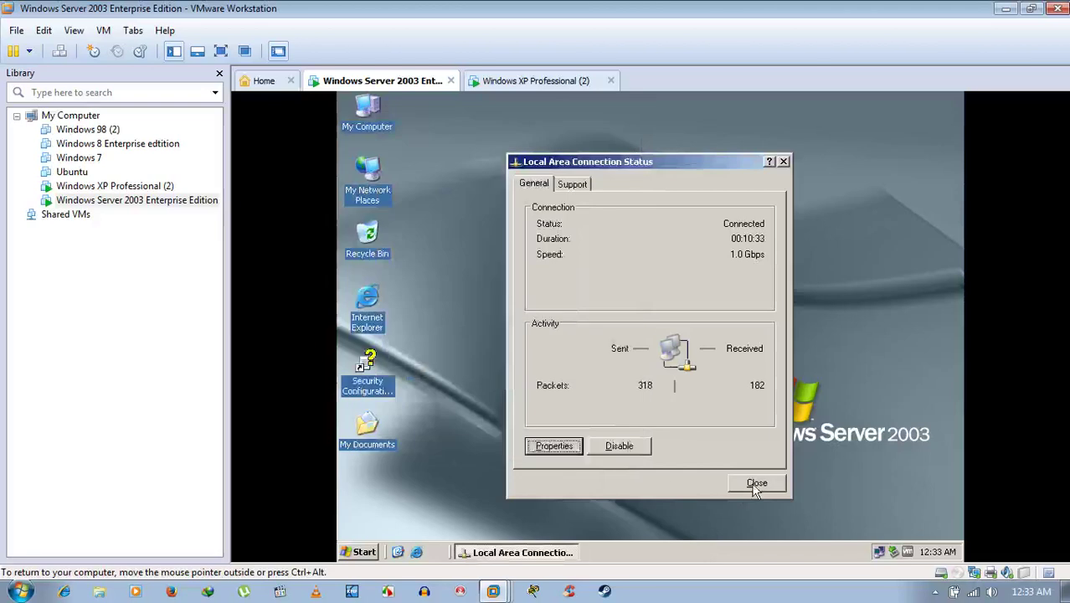
pyautogui.click(755, 483)
pyautogui.click(548, 84)
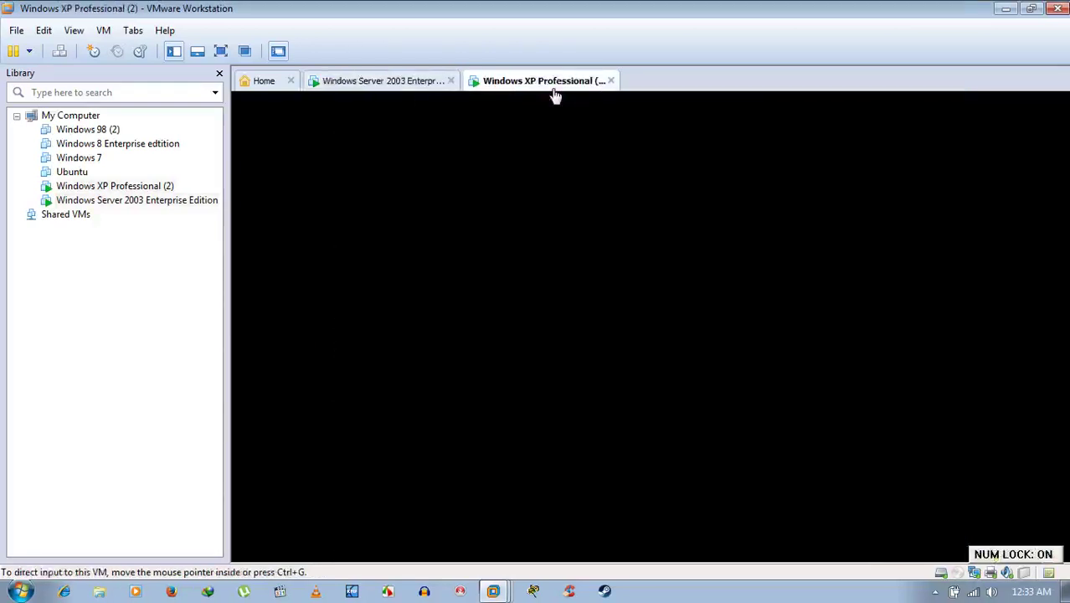
# Show the Server 2003 Computer Name tab listing workgroup WORKGROUP, then go back to XP.
pyautogui.click(404, 84)
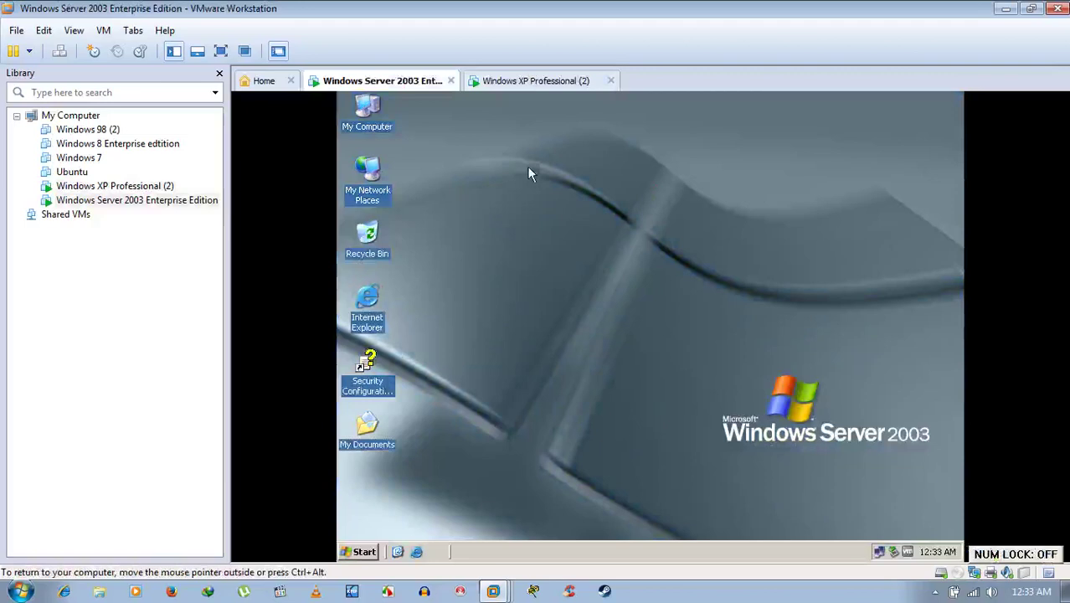
pyautogui.rightClick(374, 123)
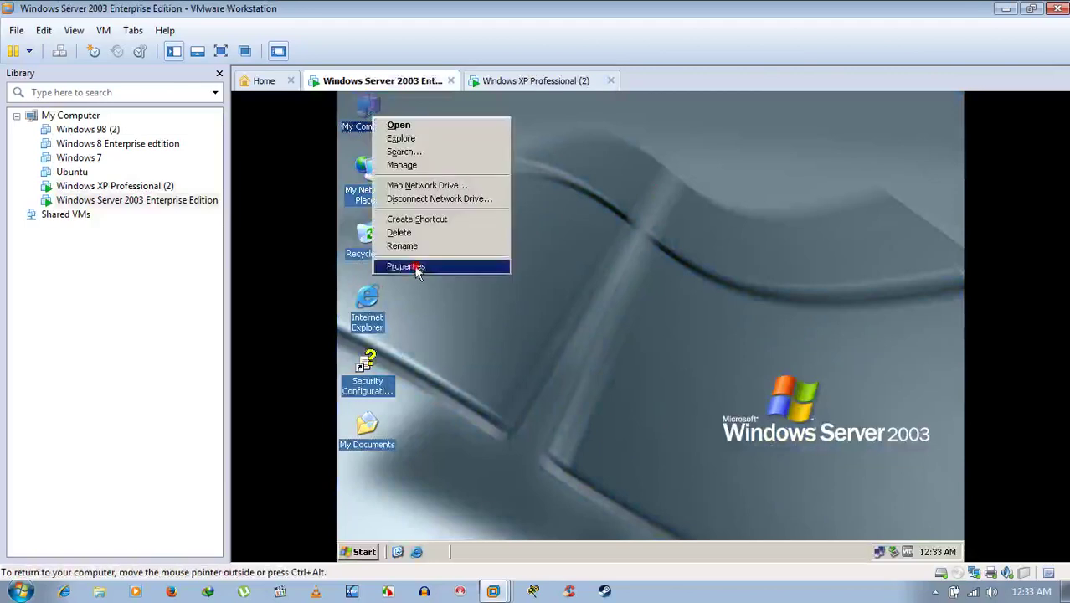
pyautogui.click(416, 267)
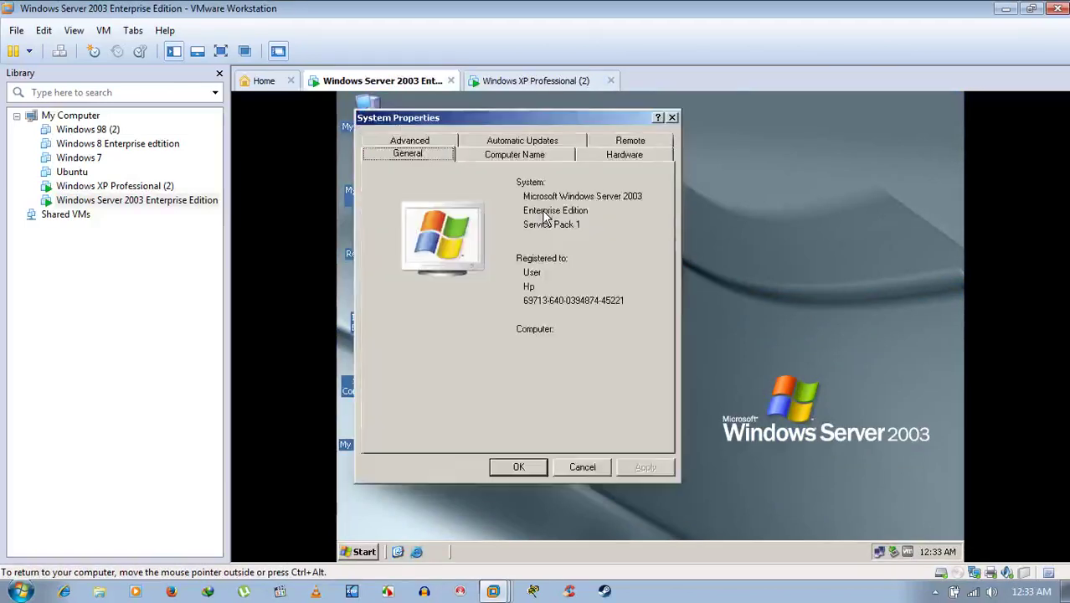
pyautogui.click(524, 154)
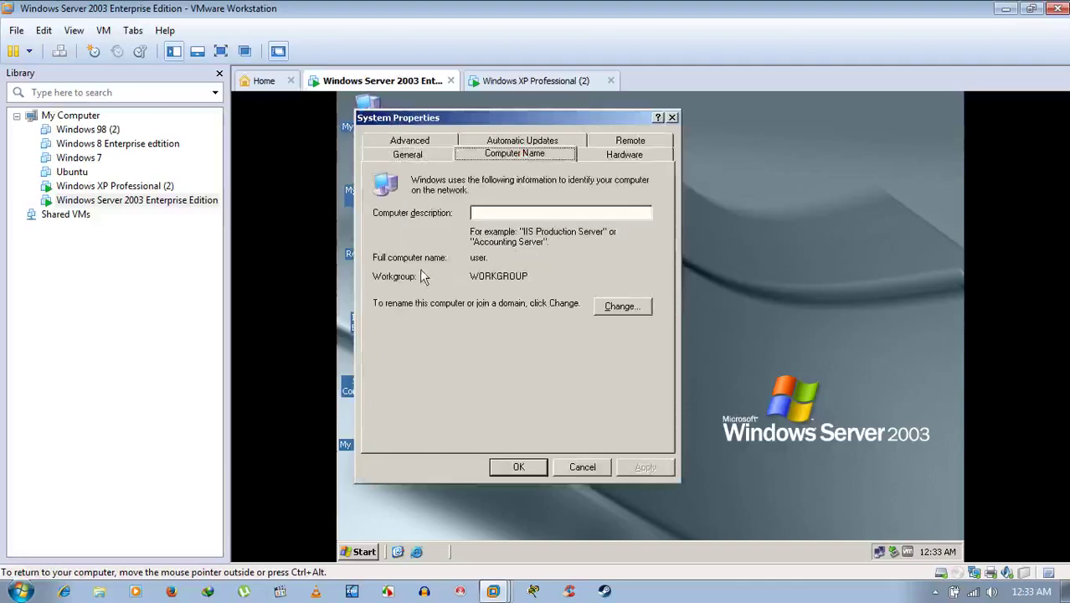
pyautogui.click(536, 80)
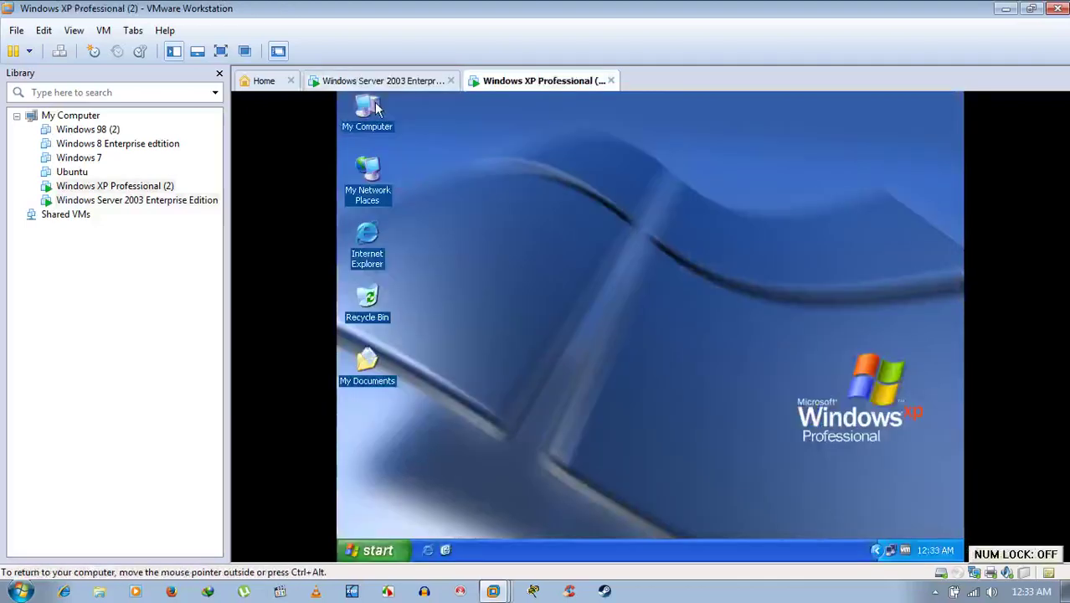
# Check XP's Computer Name tab shows computer home in WORKGROUP, then close System Properties.
pyautogui.rightClick(377, 104)
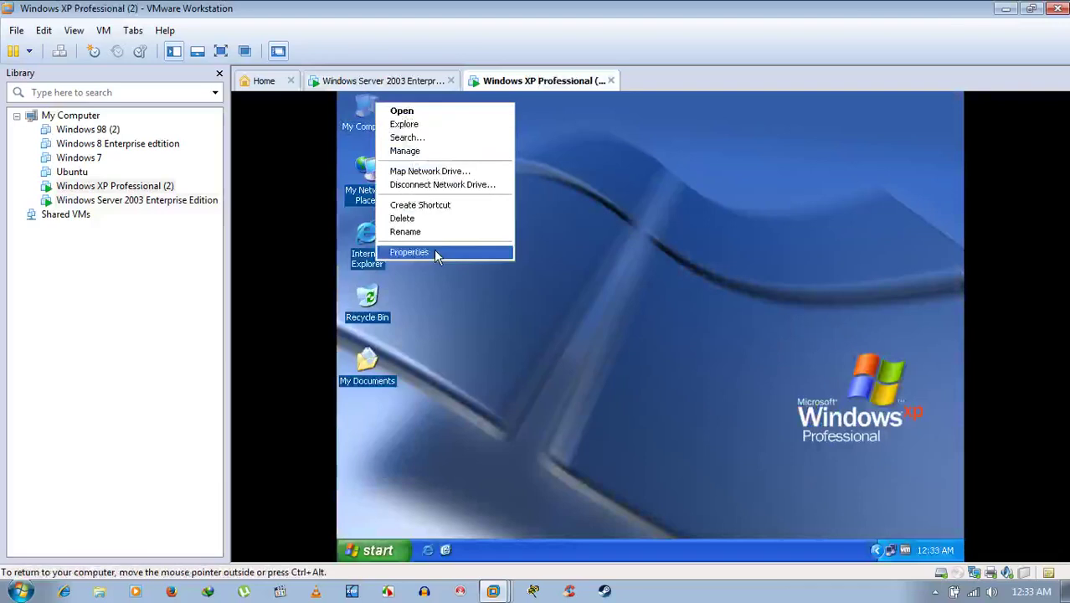
pyautogui.click(434, 250)
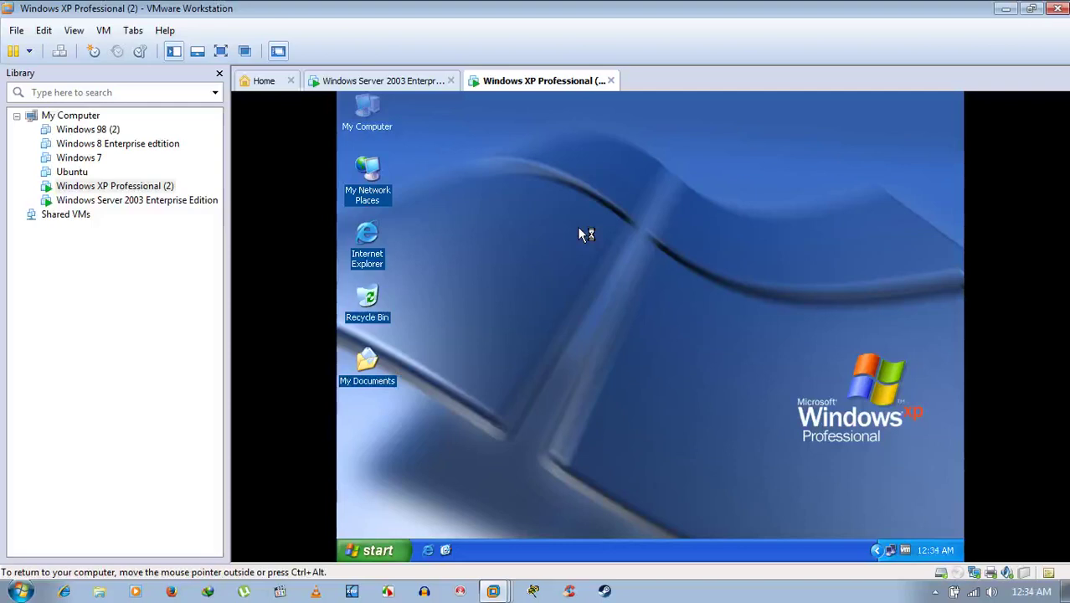
pyautogui.press('super+Pause')
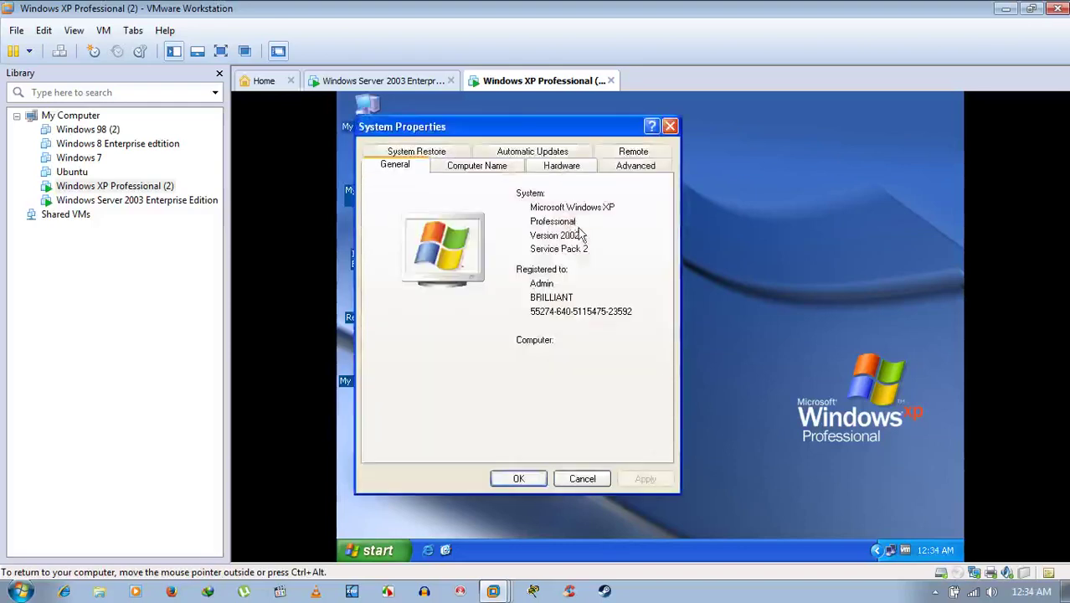
pyautogui.click(500, 168)
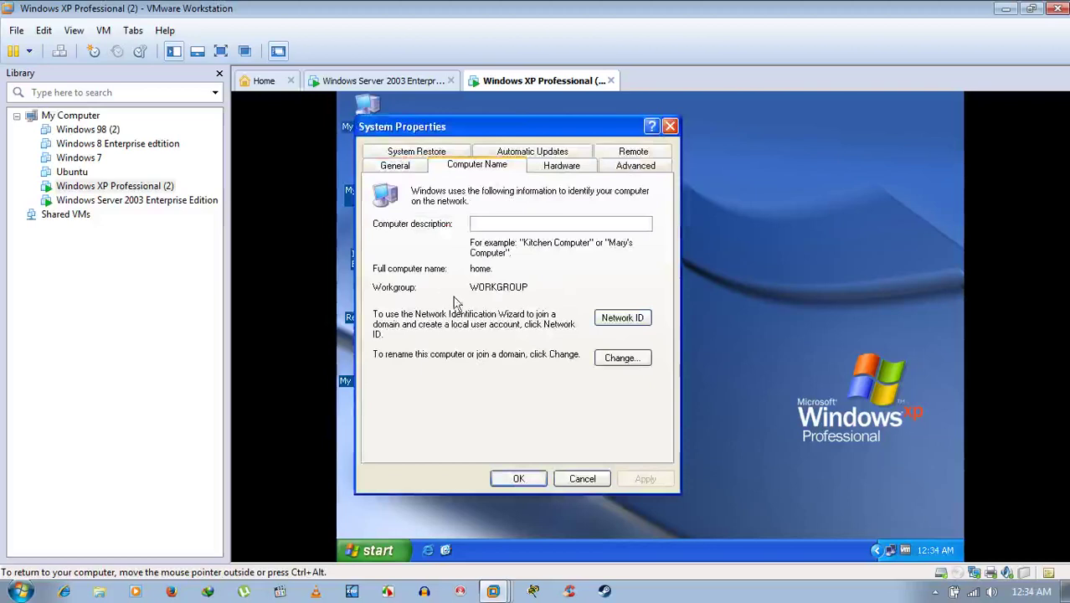
pyautogui.click(518, 480)
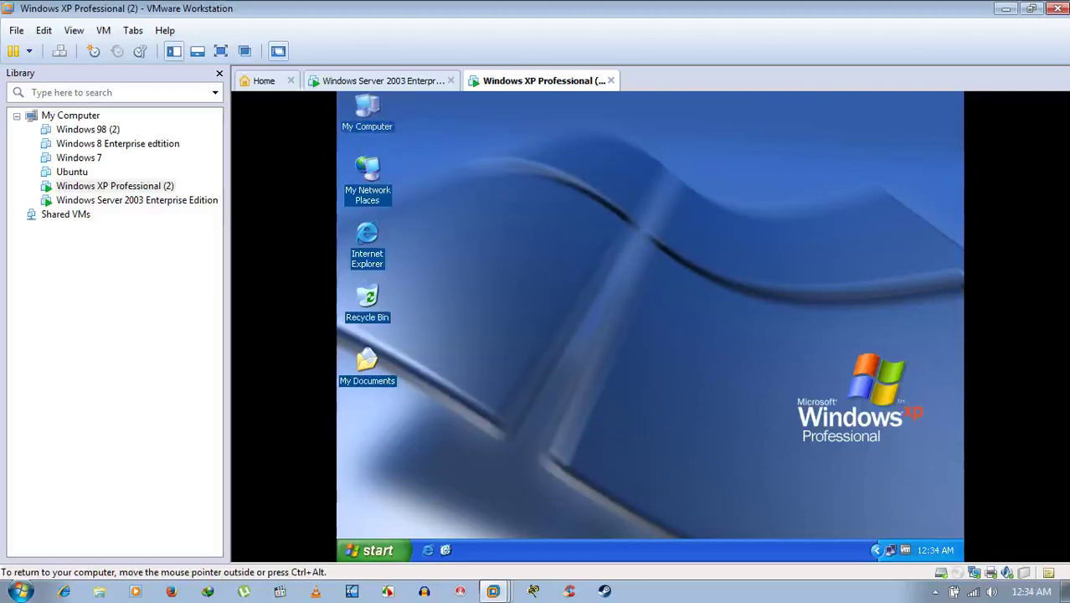
# Close the Server 2003 System Properties and reveal the host's hidden tray icons.
pyautogui.click(409, 80)
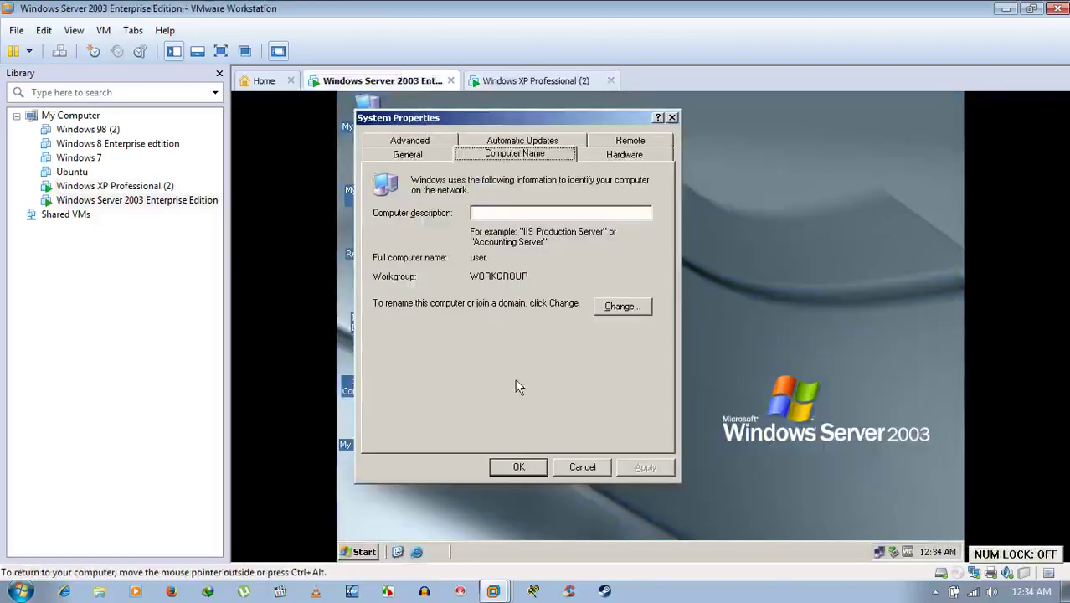
pyautogui.click(518, 467)
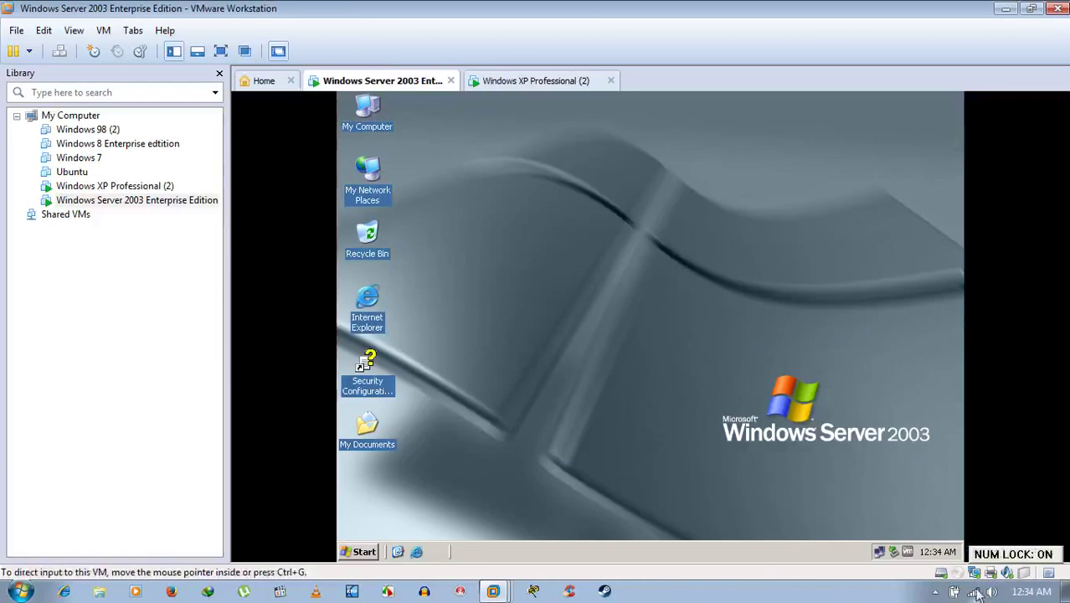
pyautogui.click(933, 592)
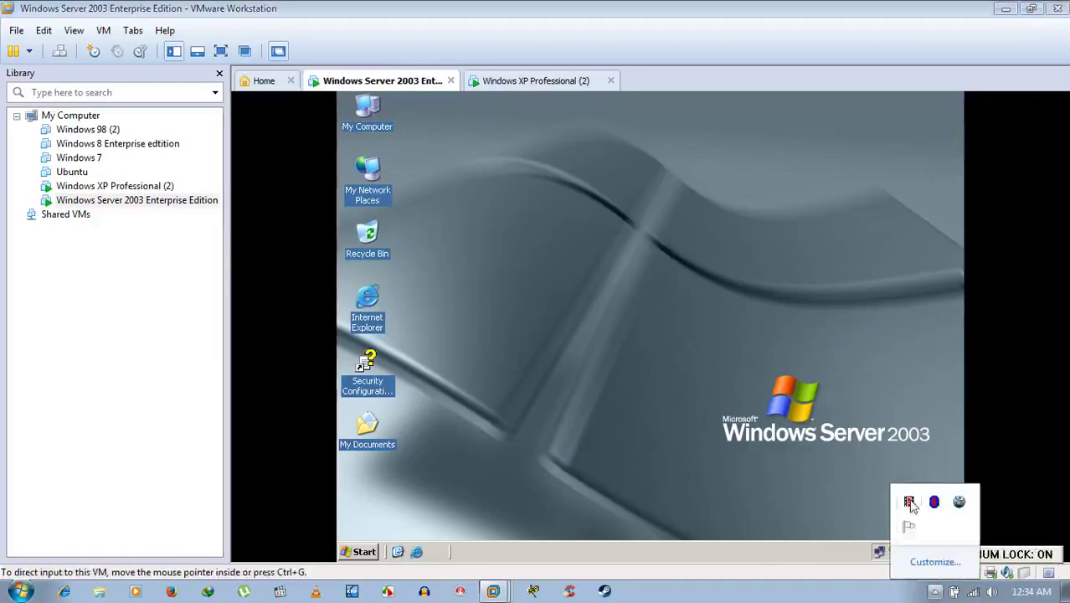